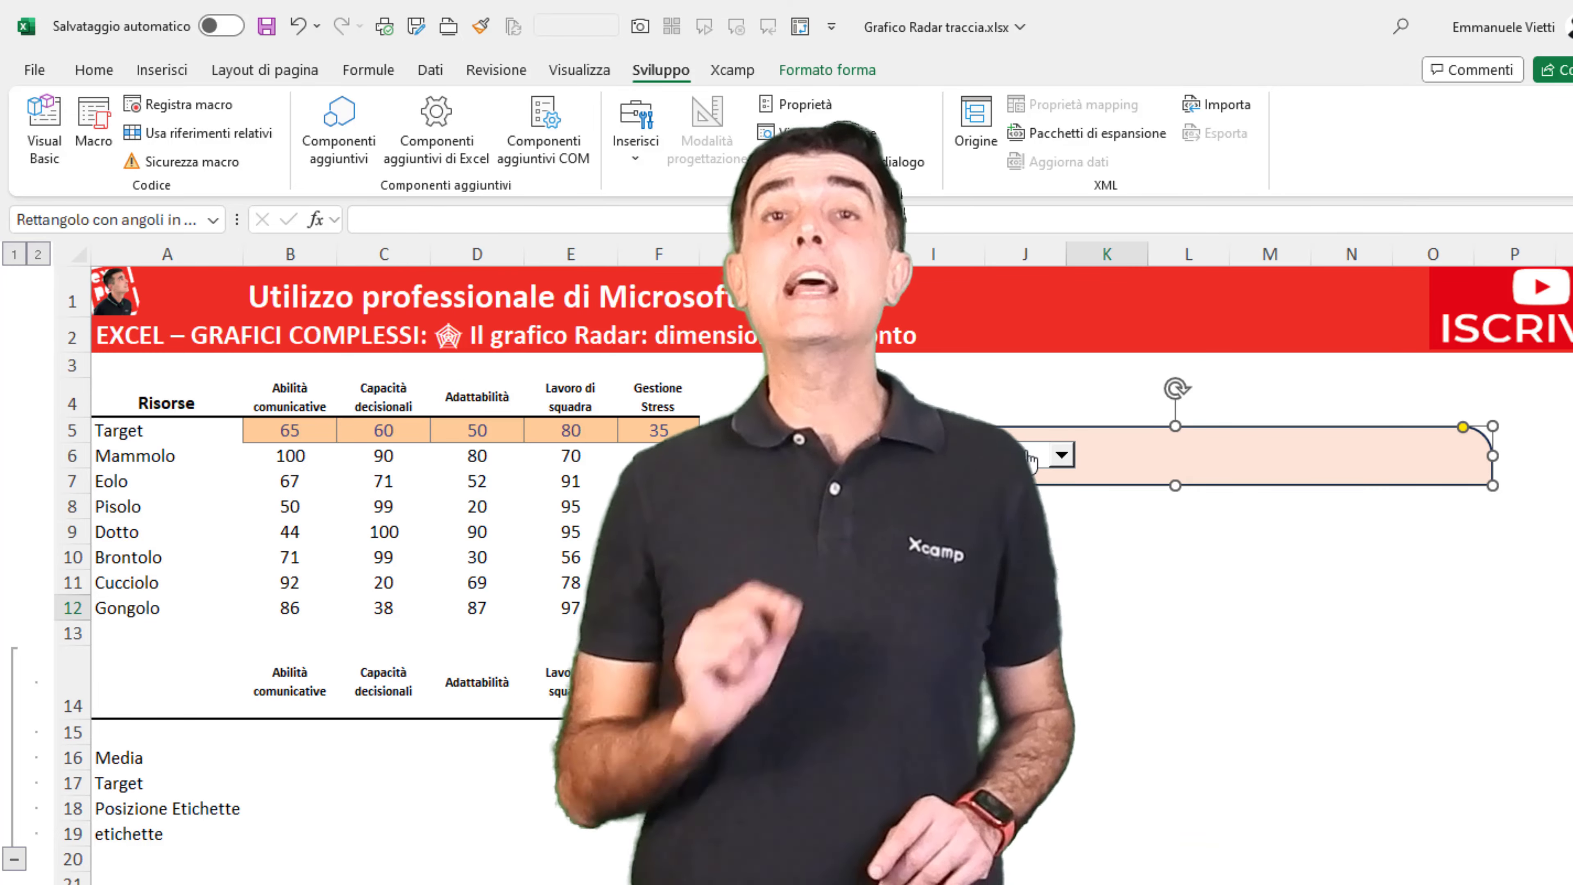
# - Enter =SE(visualizza_risorsa;INDICE(A6:F12;selezione_risorsa;);"") to return the chosen resource's scores
pyautogui.rightClick(1029, 462)
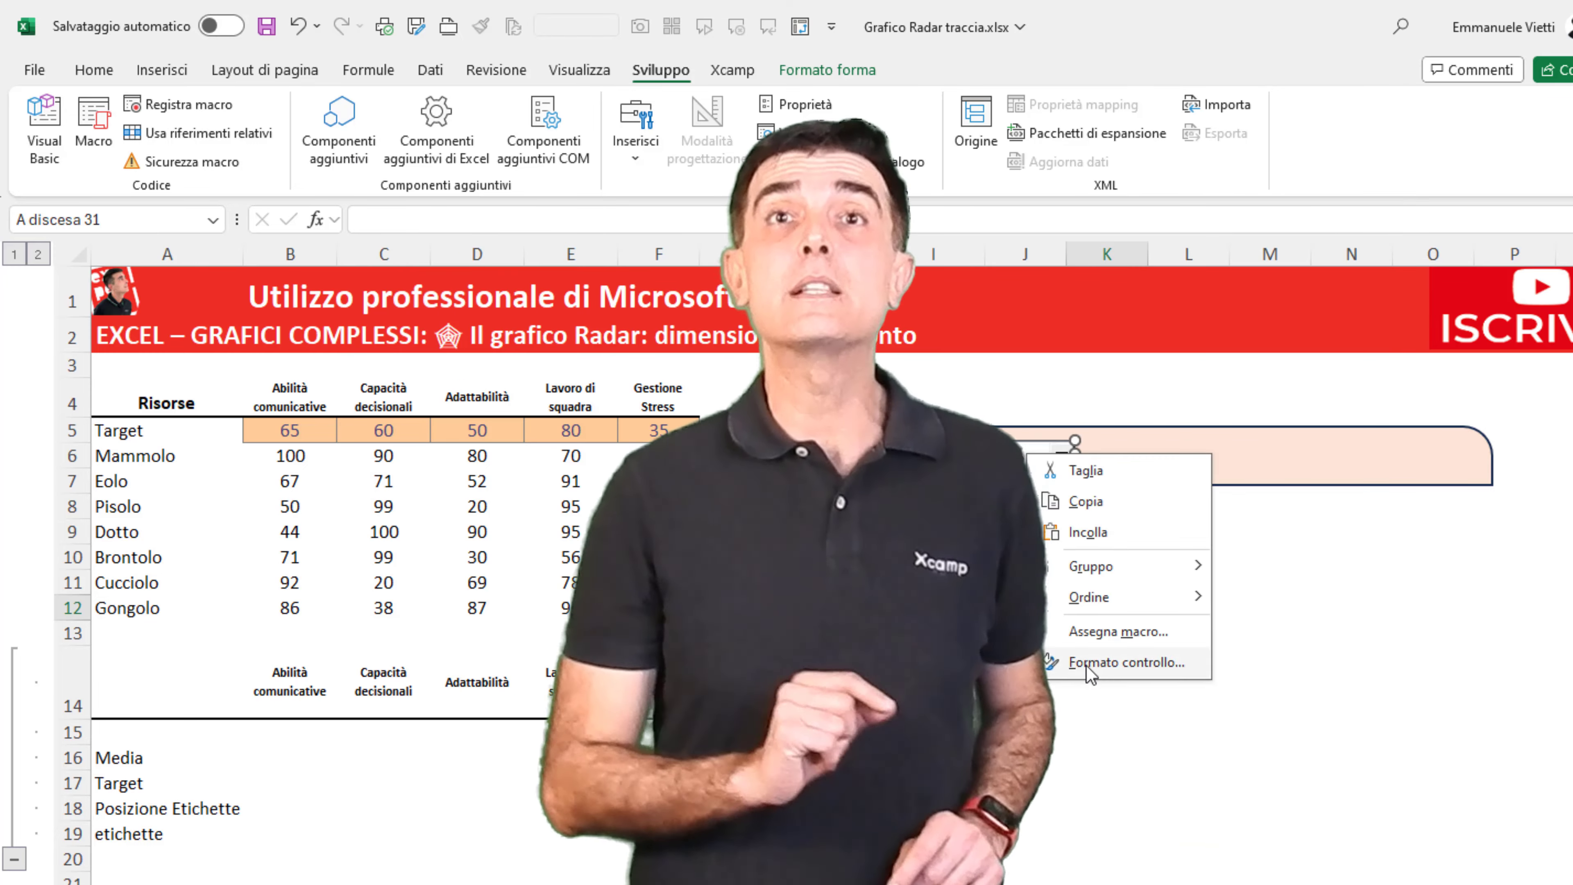
pyautogui.click(1158, 667)
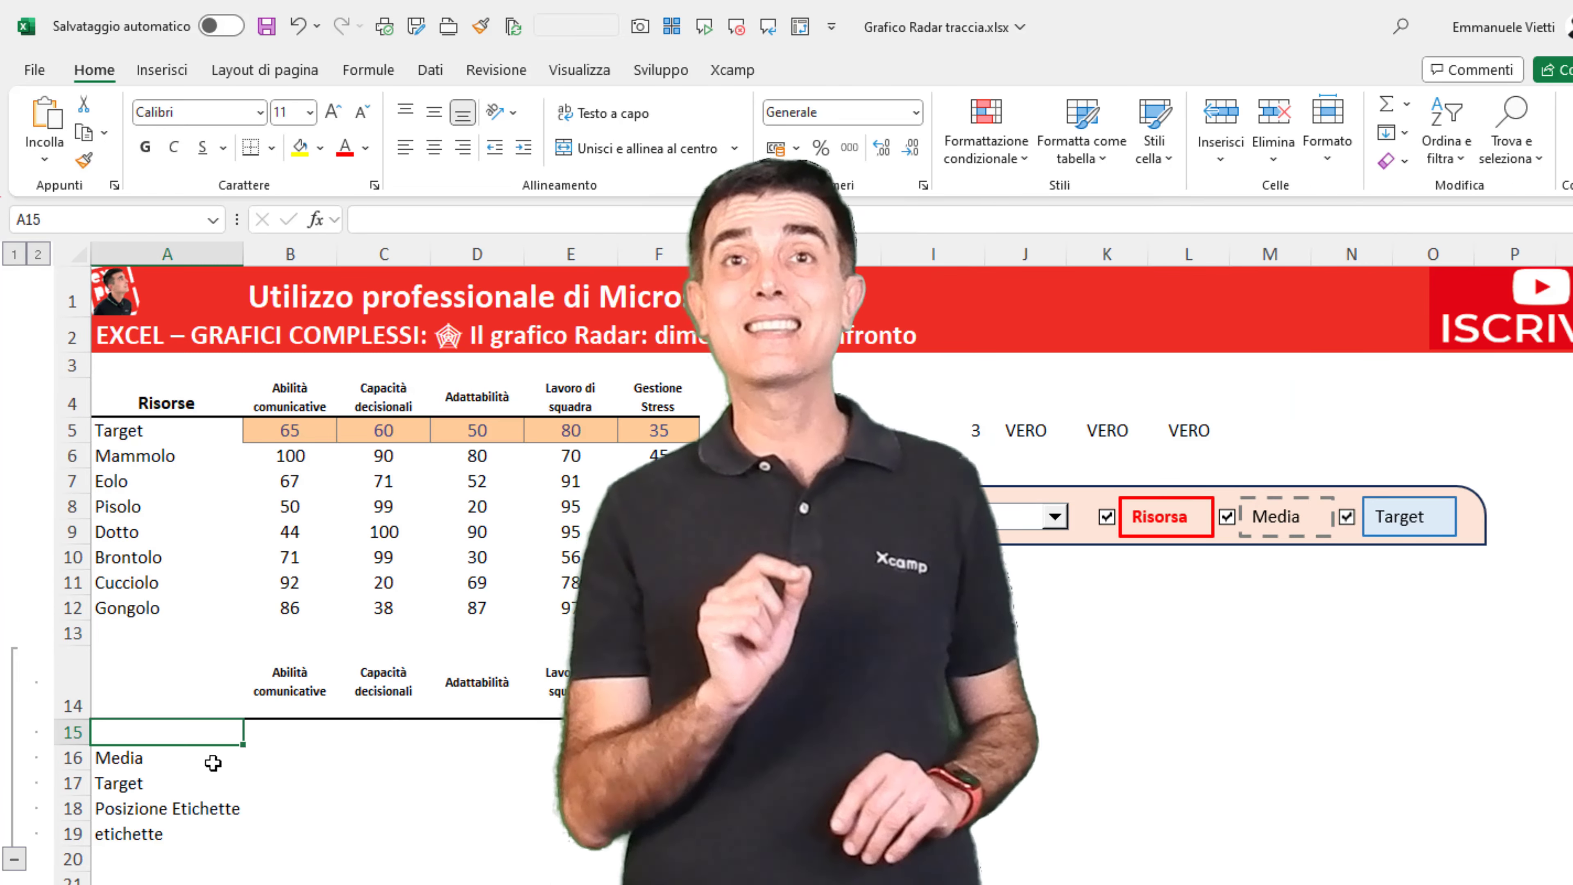
pyautogui.press('Right')
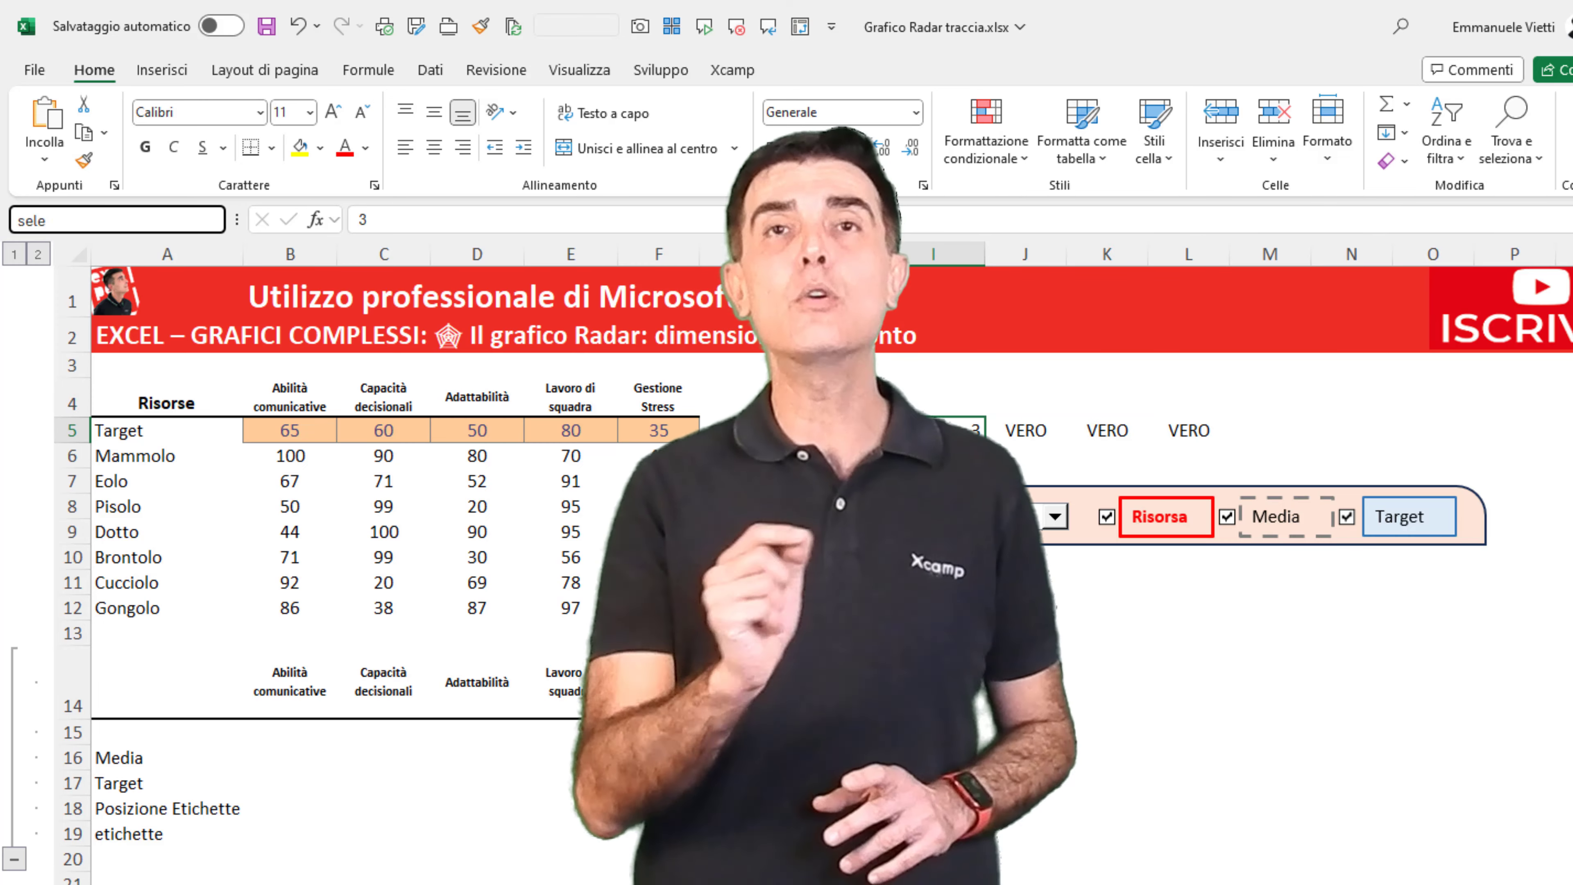
pyautogui.press('Right')
pyautogui.press('Right')
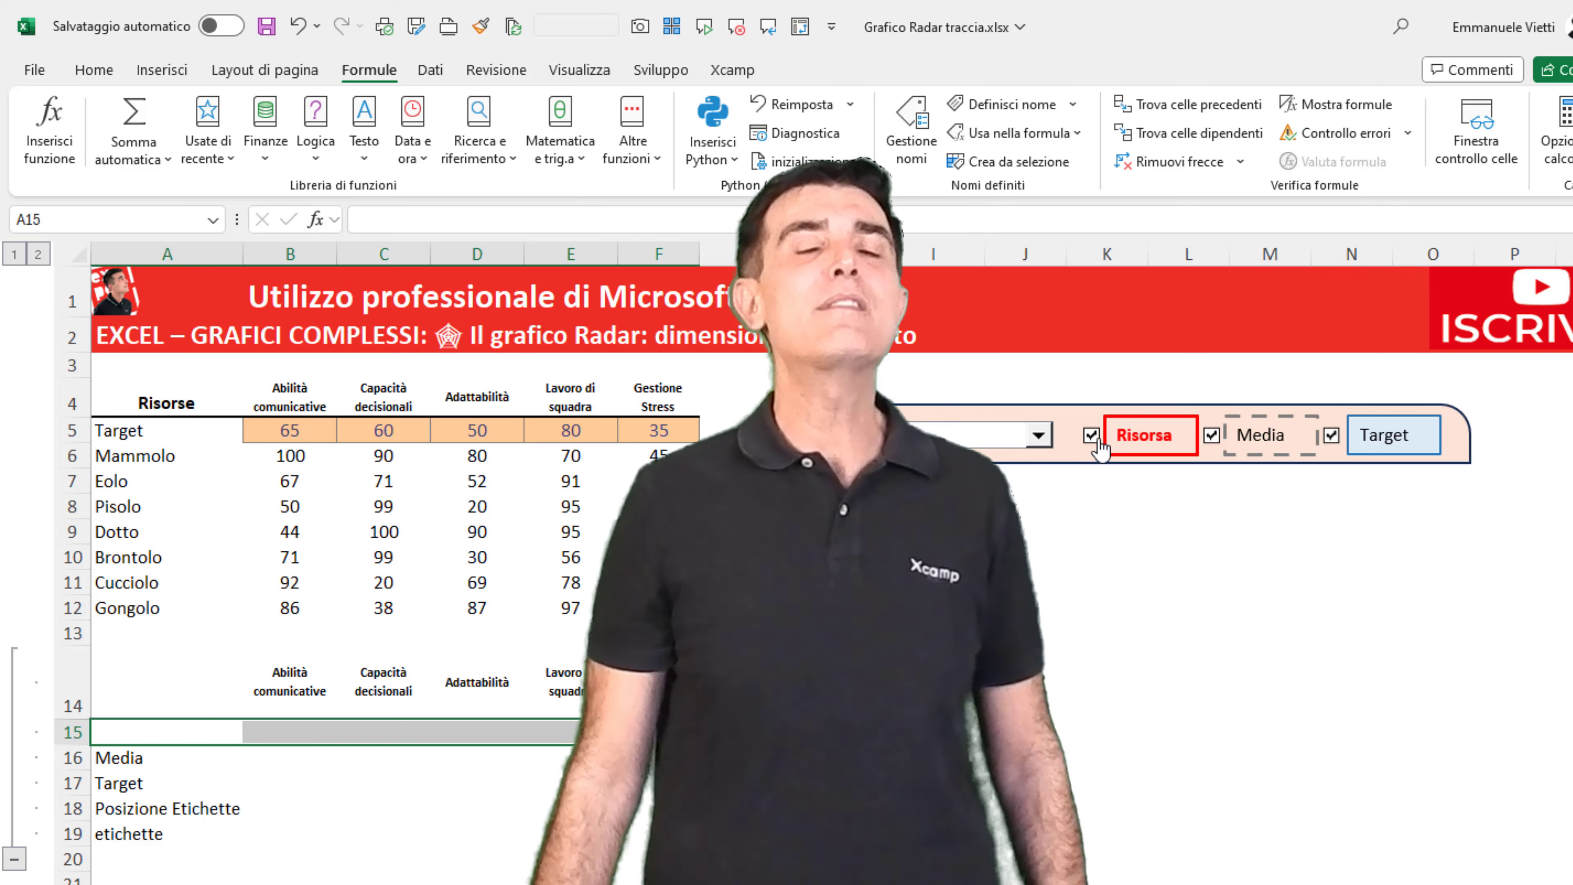
pyautogui.write('=SE(visualizza_risorsa;INDICE(')
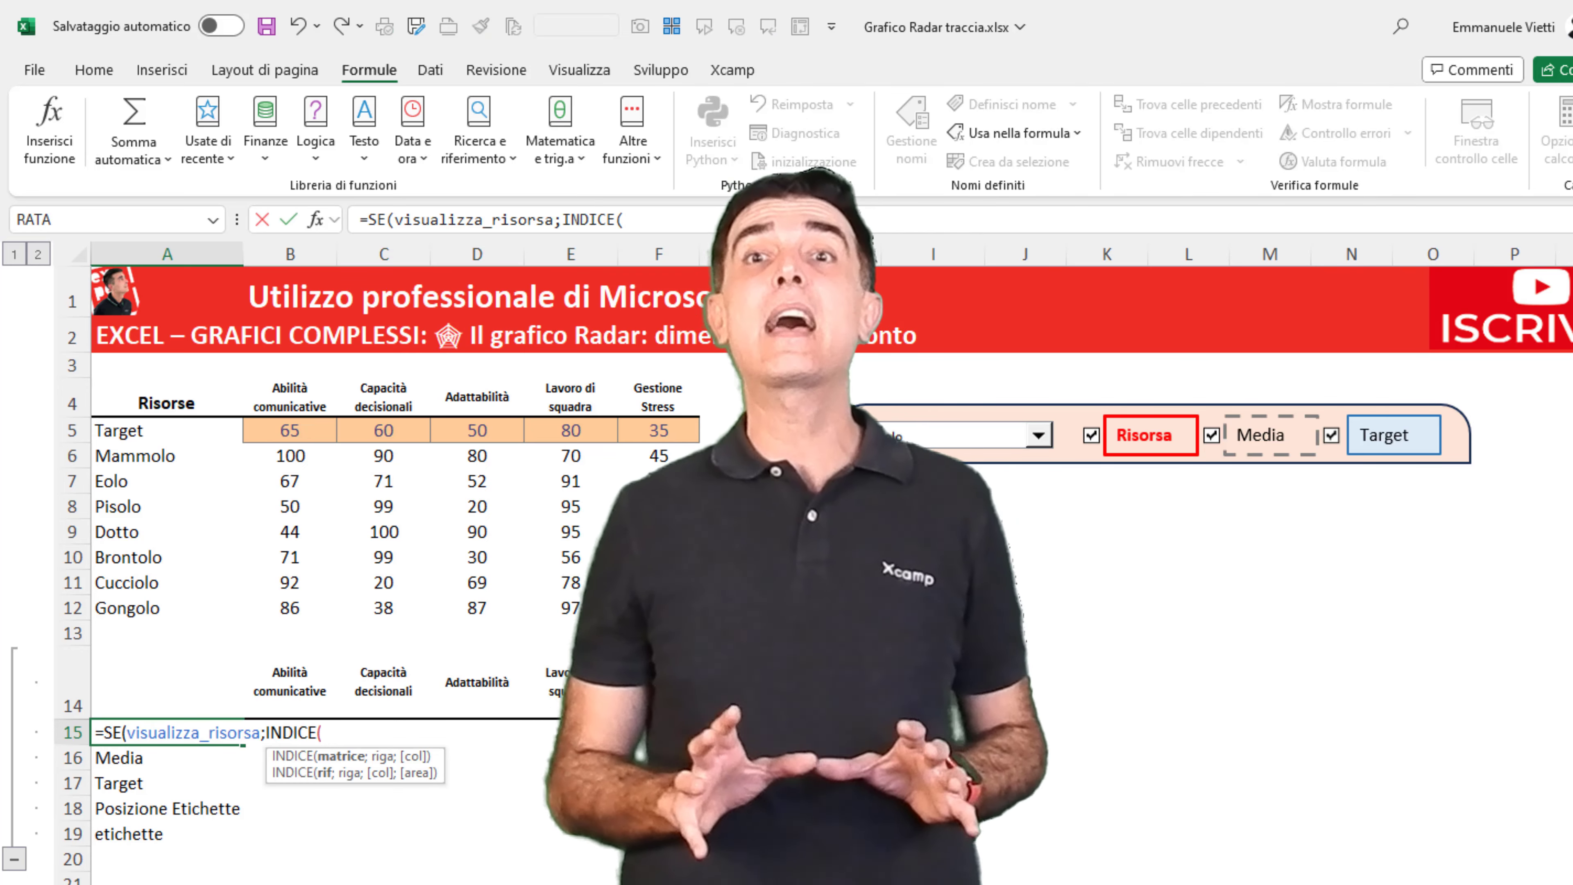
pyautogui.moveTo(161, 455); pyautogui.dragTo(656, 607)
pyautogui.write(';SELE')
pyautogui.press('Tab')
pyautogui.write(';')
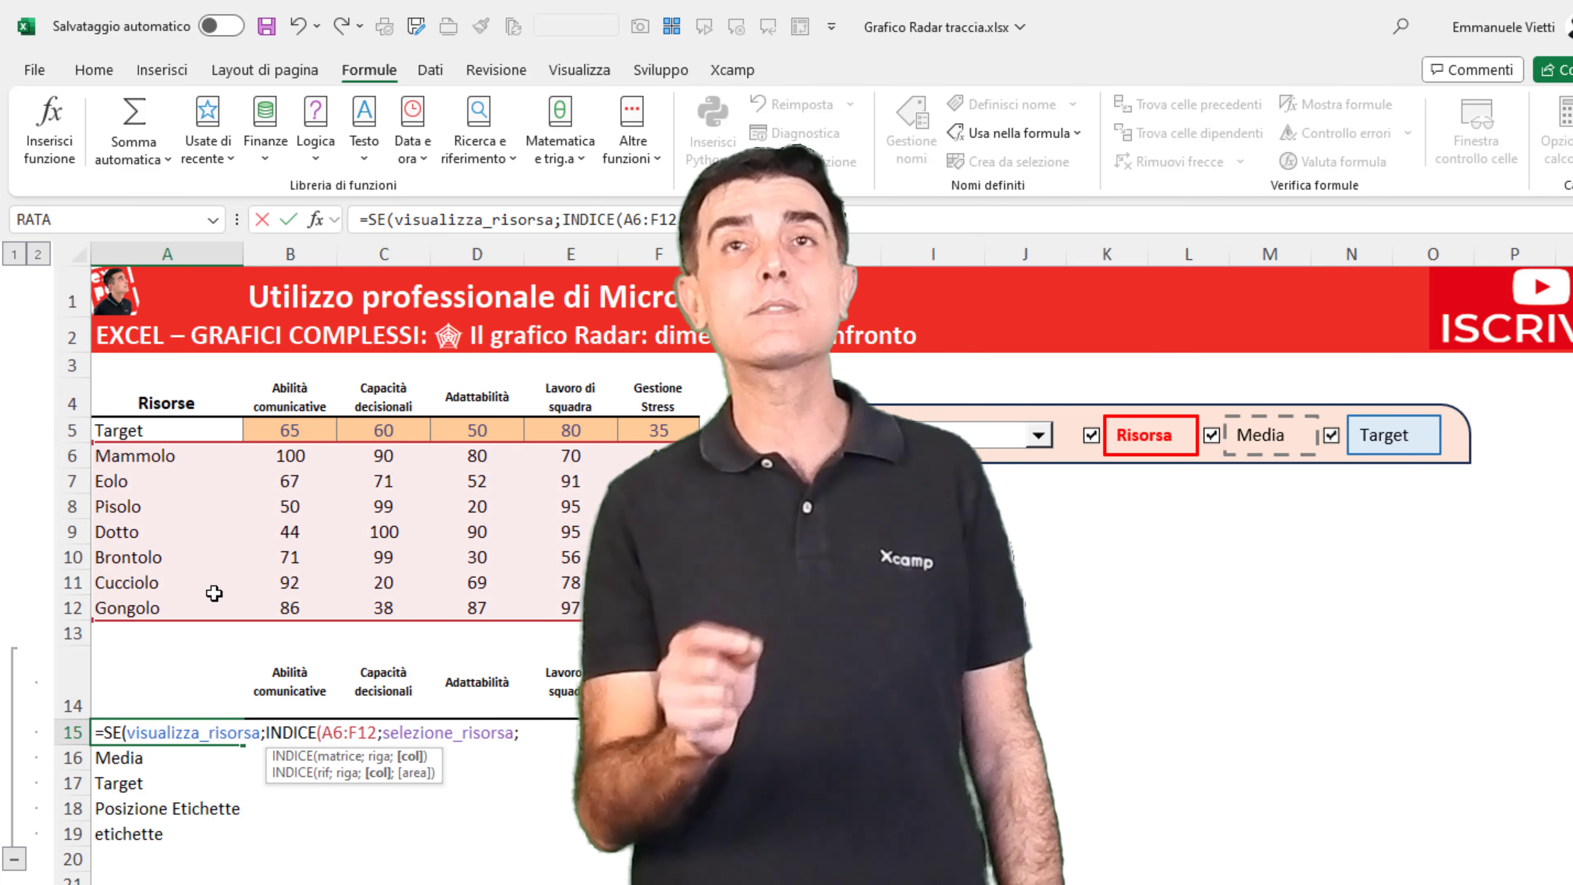
pyautogui.write(');"")')
pyautogui.hotkey('ctrl', 'Return')
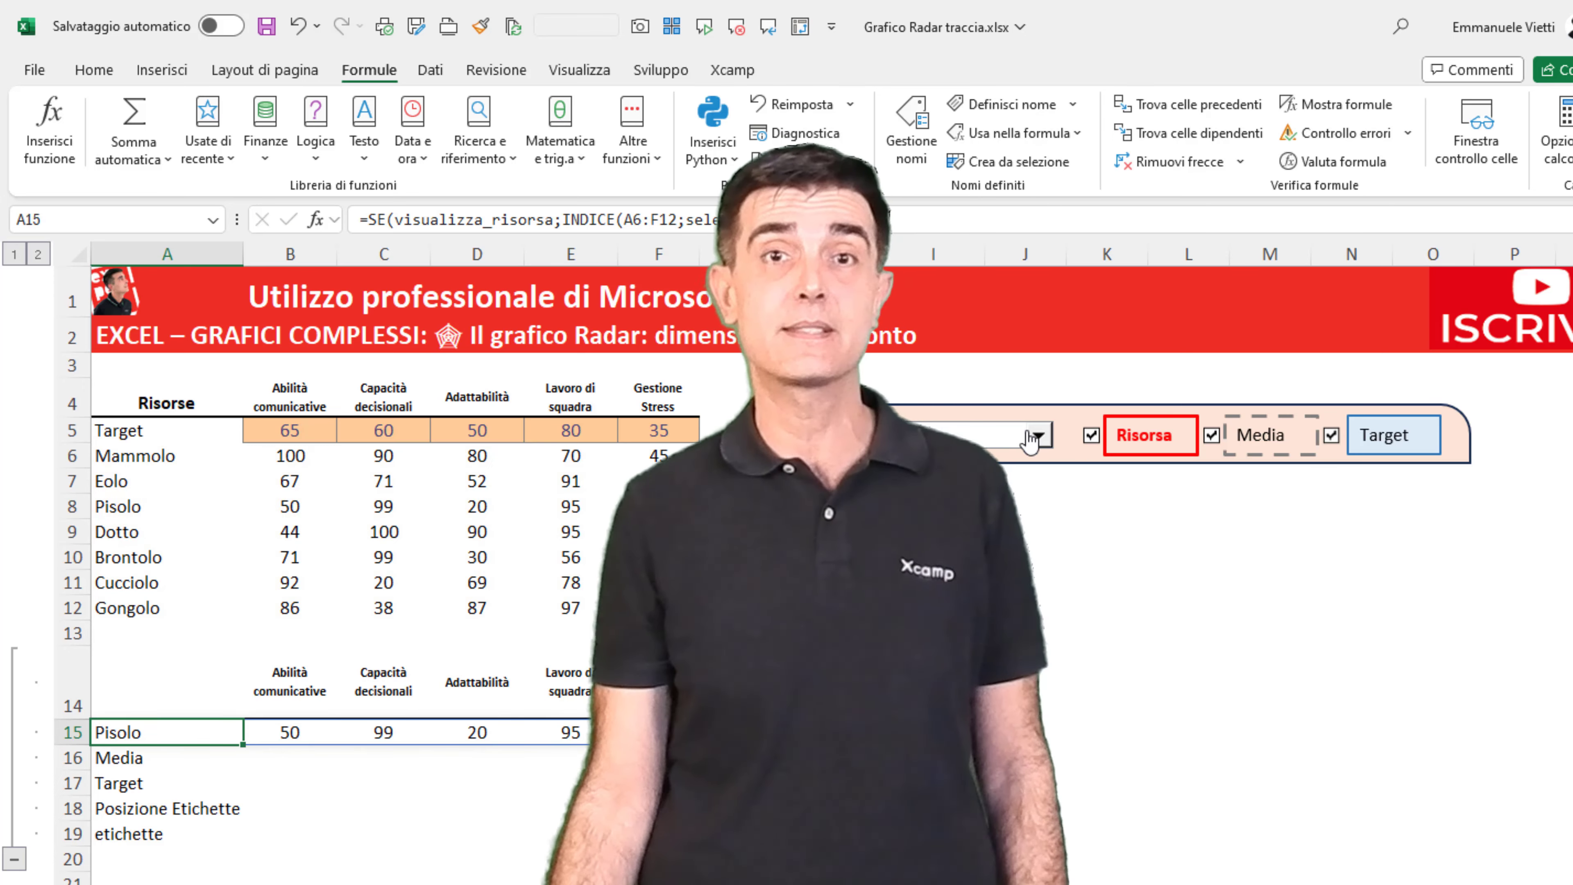
# - Put a two-line title in A14: "Confronto Risultati "&CODICE.CARATT(10)&A15
pyautogui.press('Up')
pyautogui.write('="Confront')
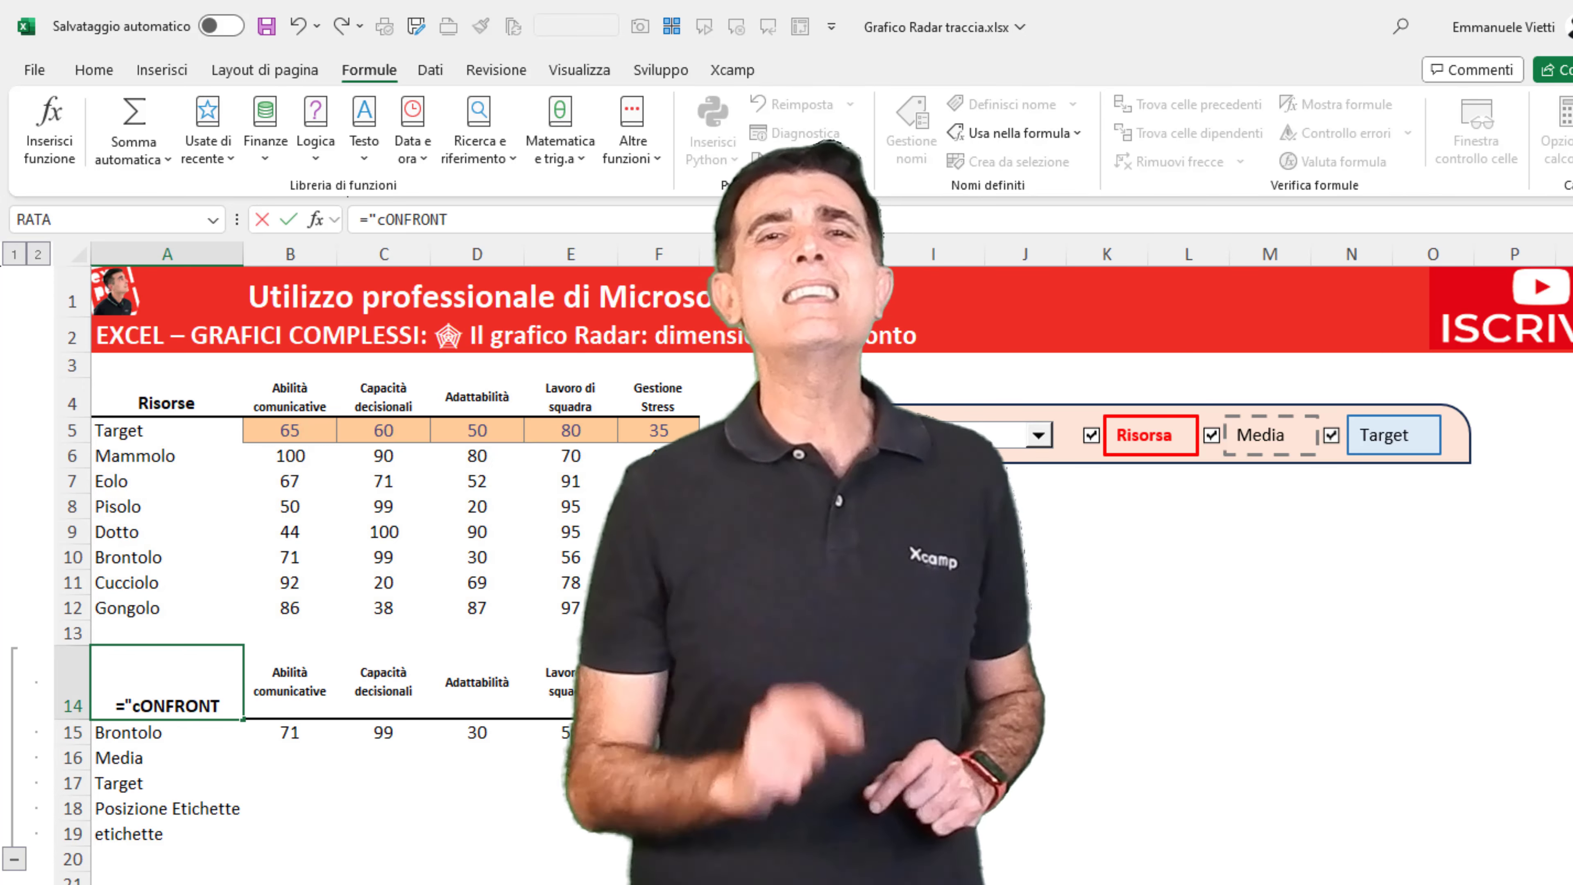
pyautogui.write('o Risultati "&')
pyautogui.press('Down')
pyautogui.press('Return')
pyautogui.press('Up')
pyautogui.press('F2')
pyautogui.press('Left')
pyautogui.press('Left')
pyautogui.press('Left')
pyautogui.write('CODICE.CARATT(10)&')
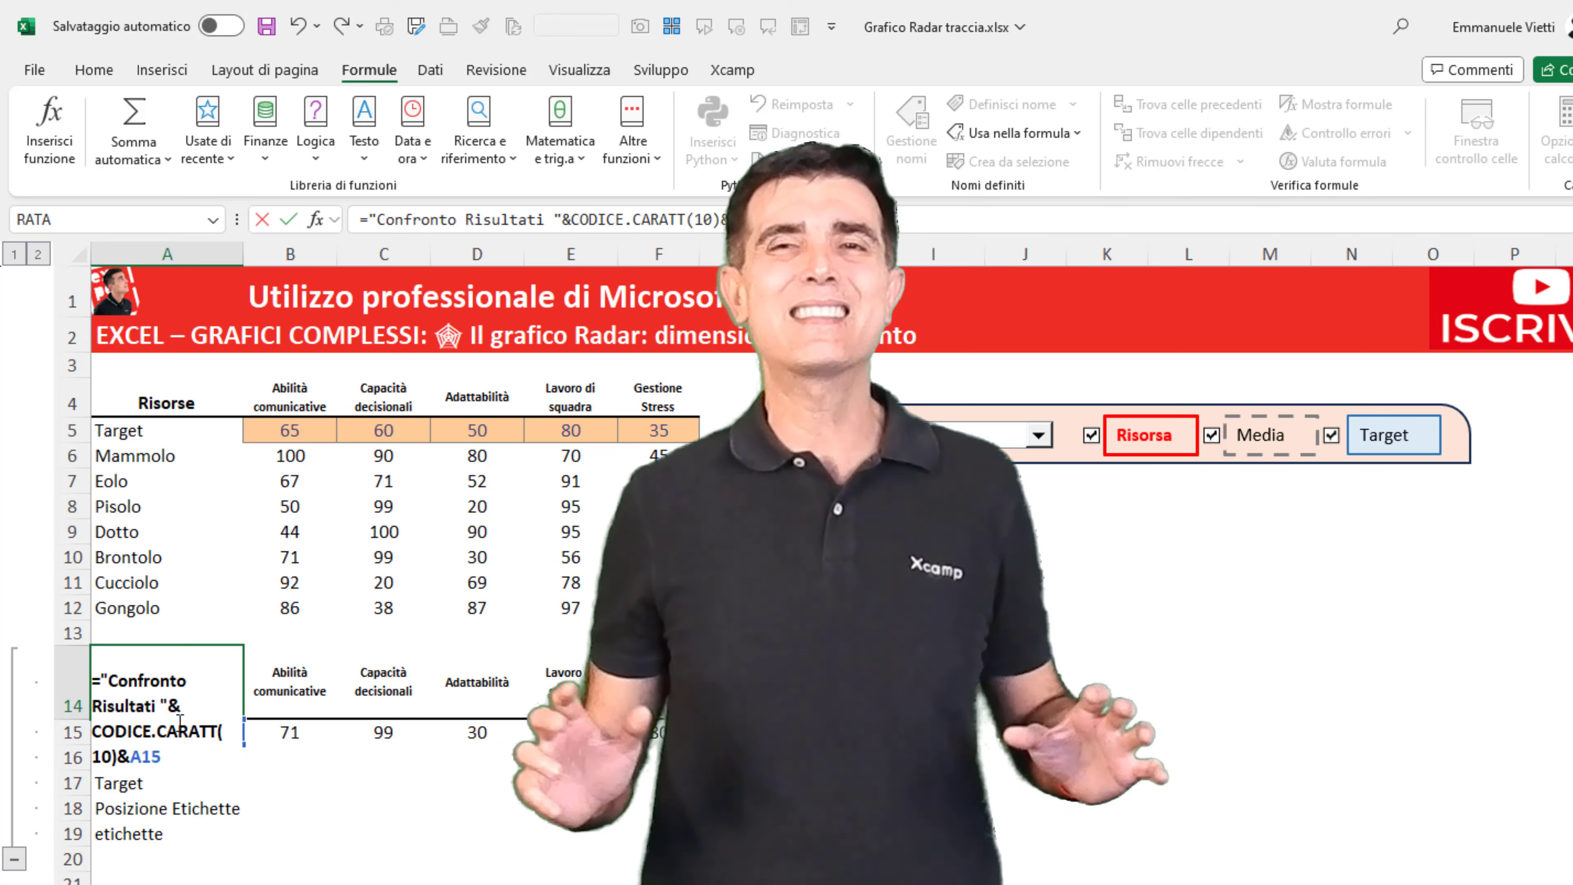
pyautogui.hotkey('ctrl', 'Return')
# - Fill B16 with =SE(visualizza_media;MEDIA(B6:B12);NON.DISP()) and B17 with =SE(visualizza_target;B5;NON.DISP())
pyautogui.press('Down')
pyautogui.press('Down')
pyautogui.press('Right')
pyautogui.write('=se')
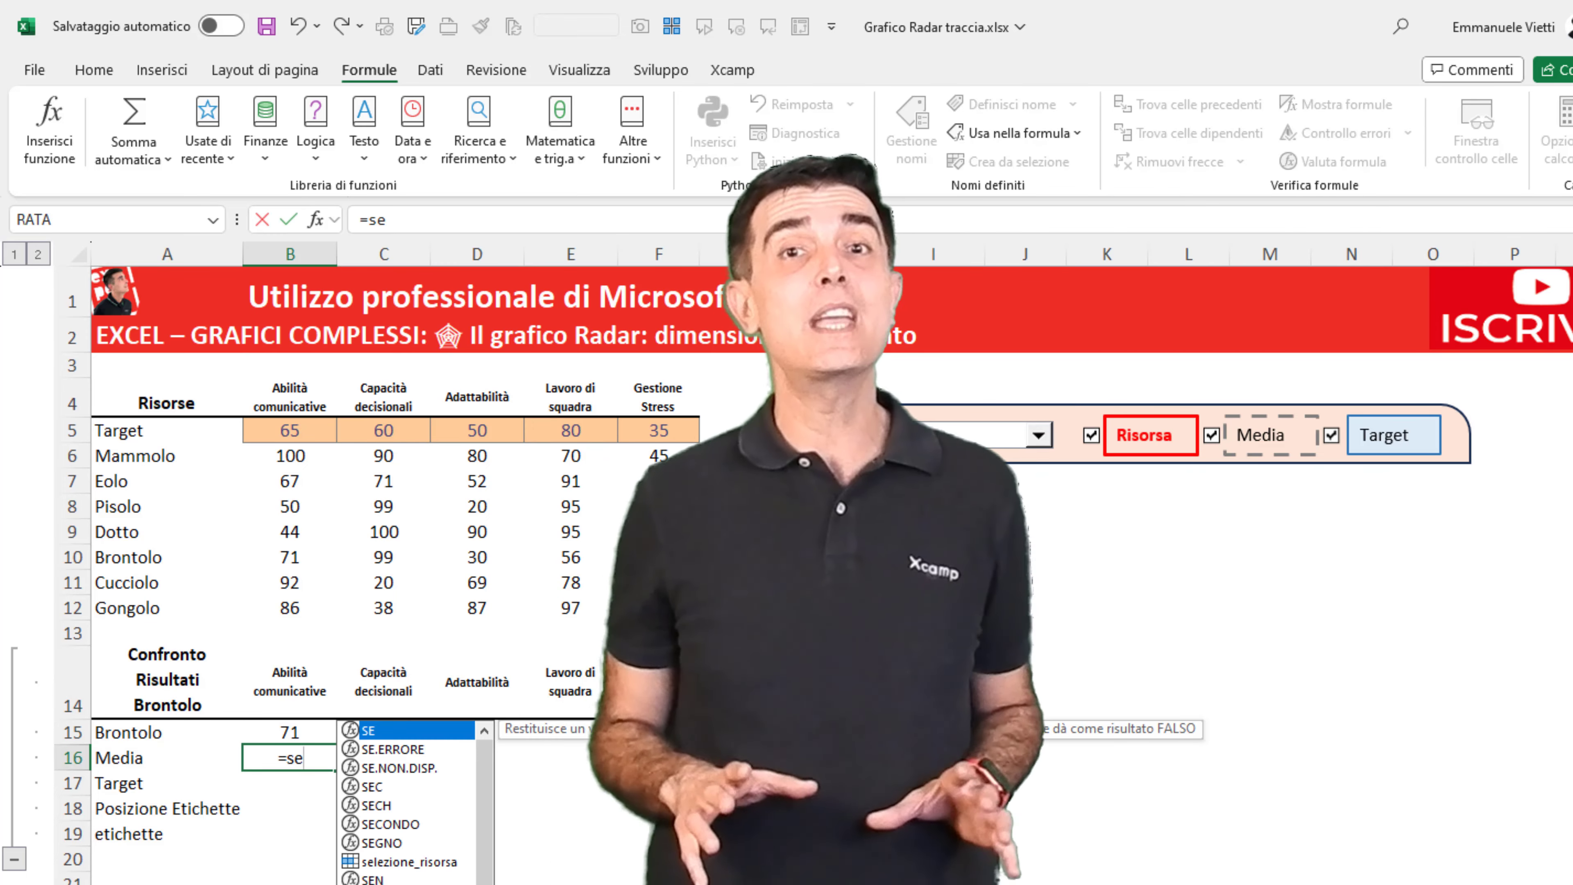
pyautogui.press('Tab')
pyautogui.write('visualizza_media;MEDIA(')
pyautogui.moveTo(289, 456); pyautogui.dragTo(289, 607)
pyautogui.write(');non.')
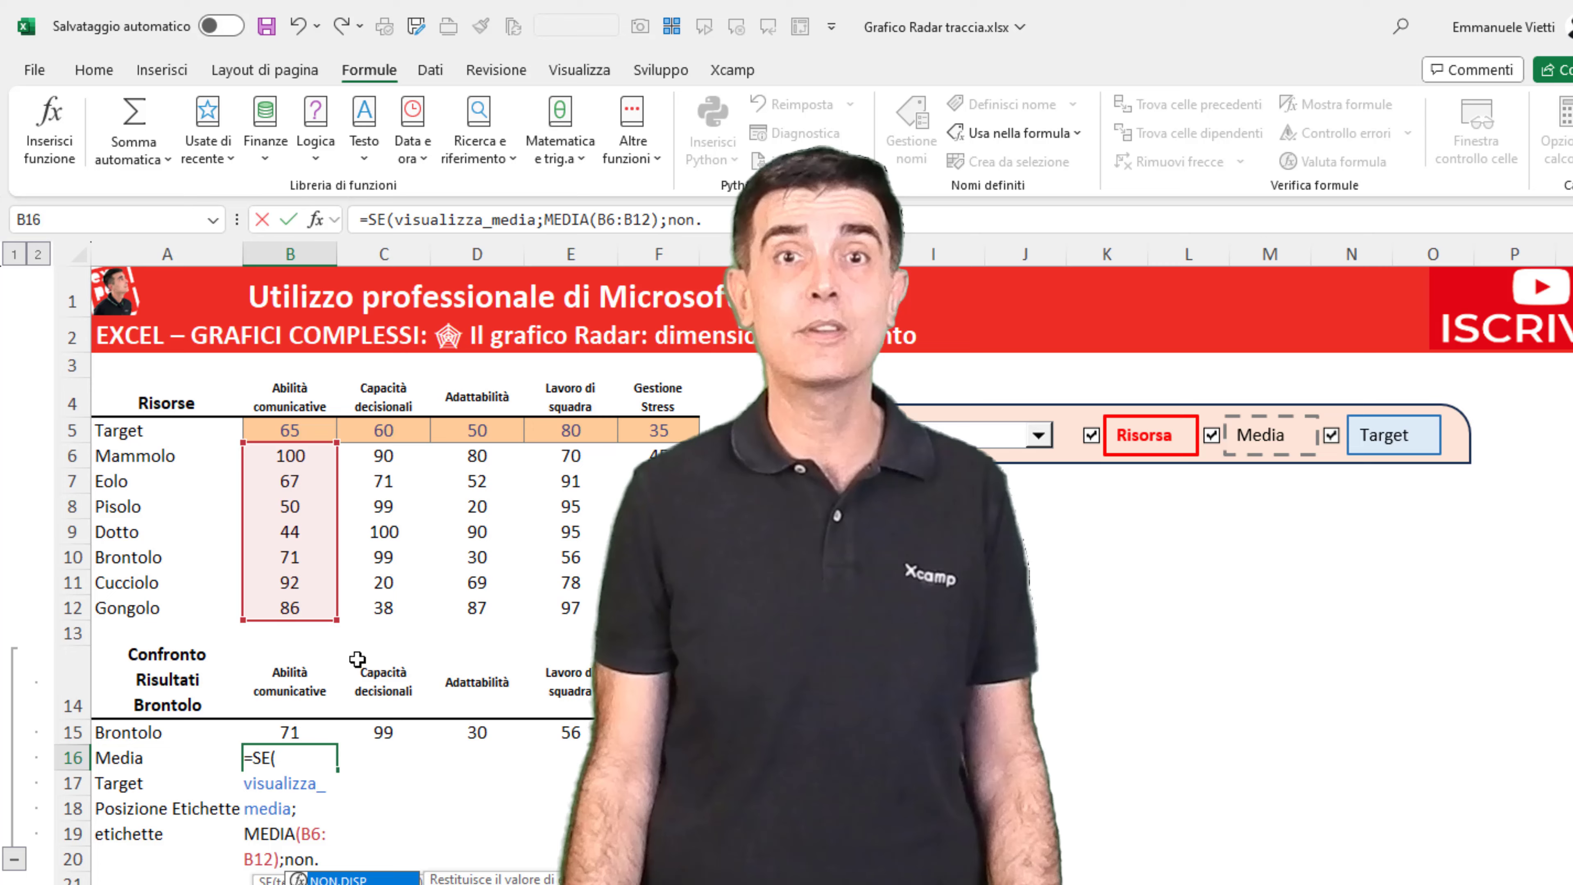
pyautogui.press('Tab')
pyautogui.write(')')
pyautogui.press('Return')
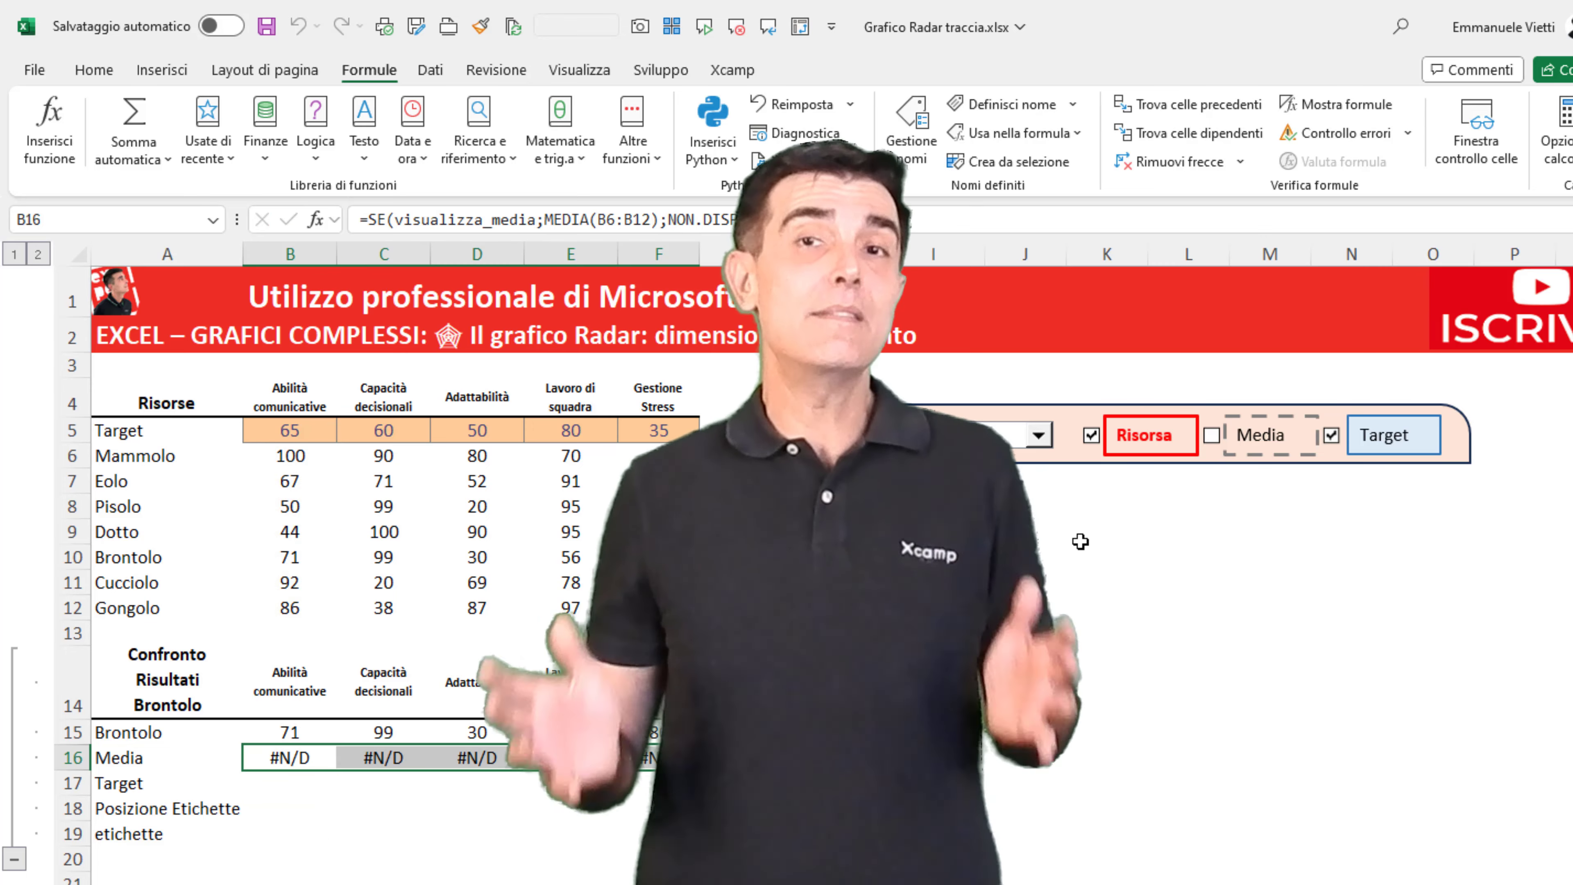
pyautogui.write('=SE(visualizza_target;B5;NON.DISP()')
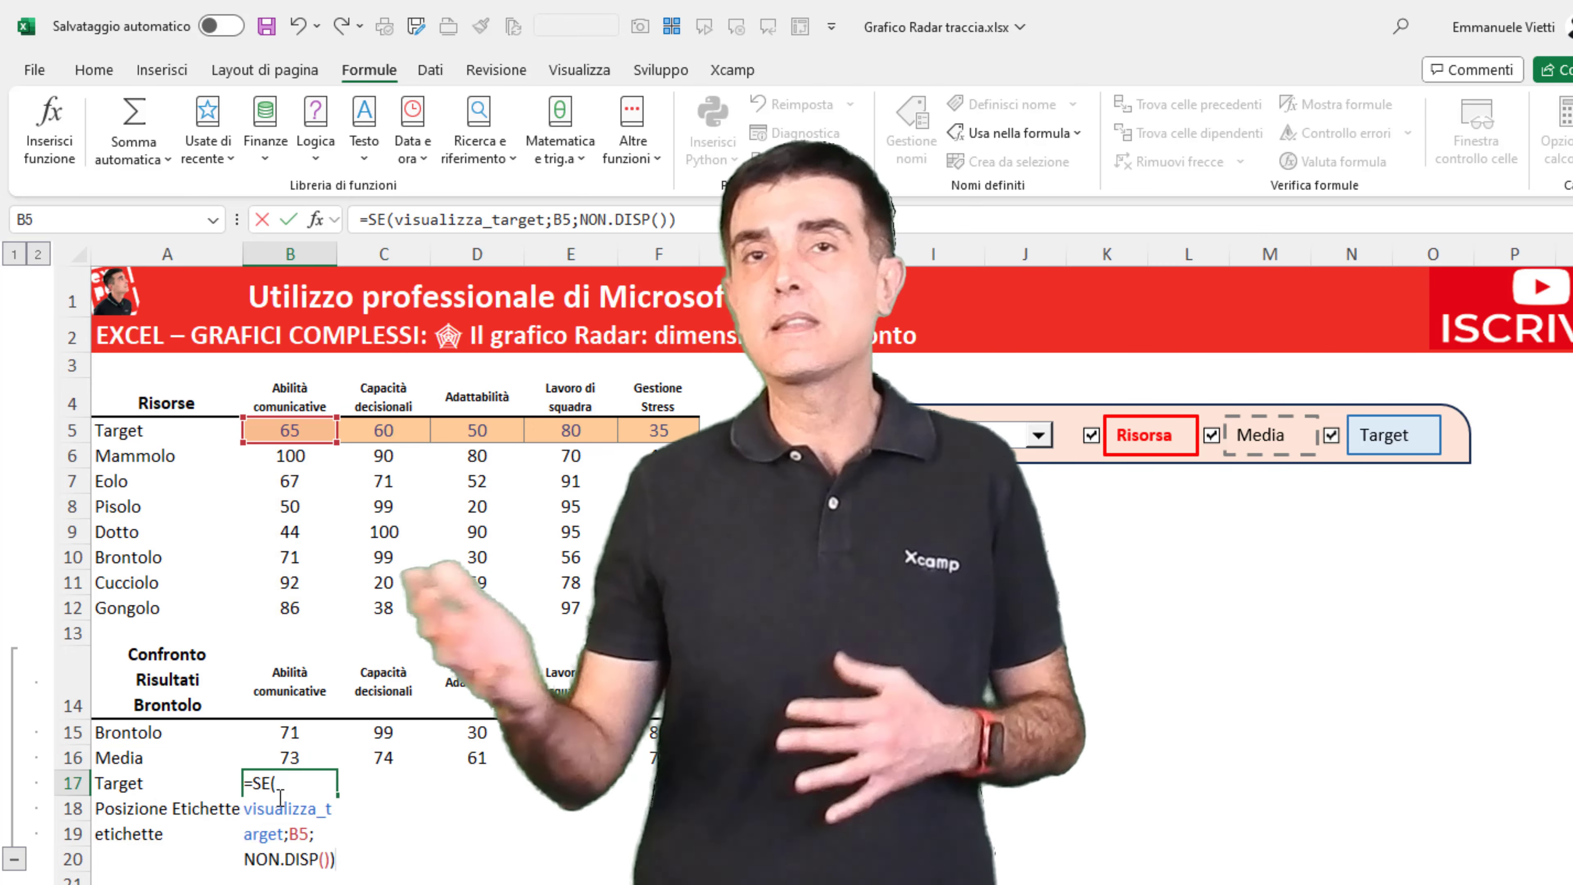
pyautogui.write(')')
pyautogui.hotkey('ctrl', 'Return')
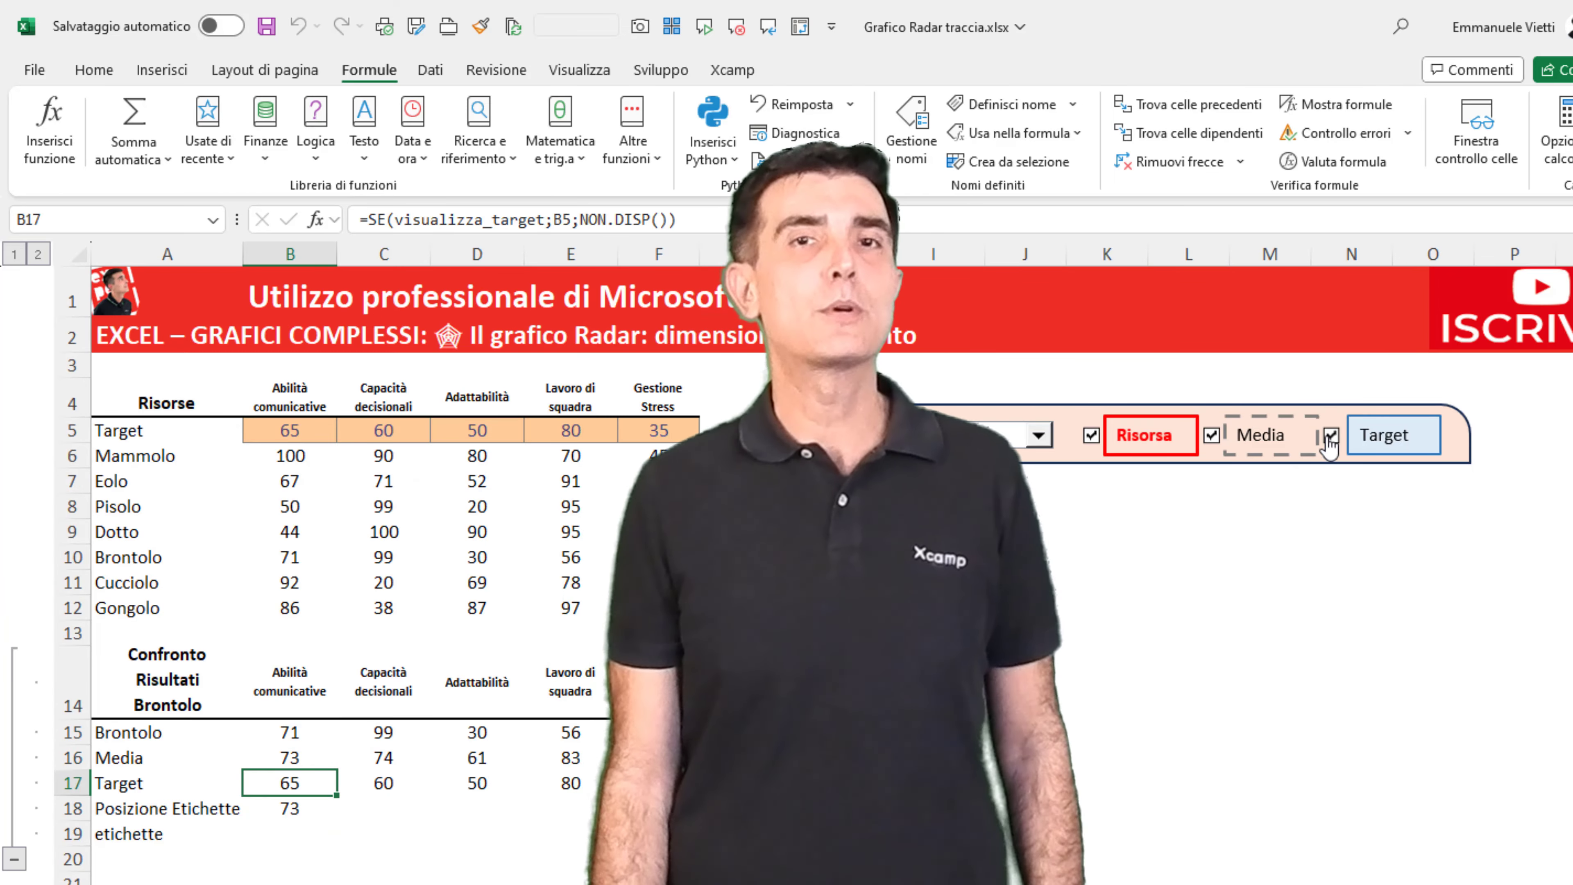
# - Add the label position =AGGREGA(4;6;B15:B17) and label text =B4&CODICE.CARATT(10)&B15
pyautogui.write('=AGGREGA(4')
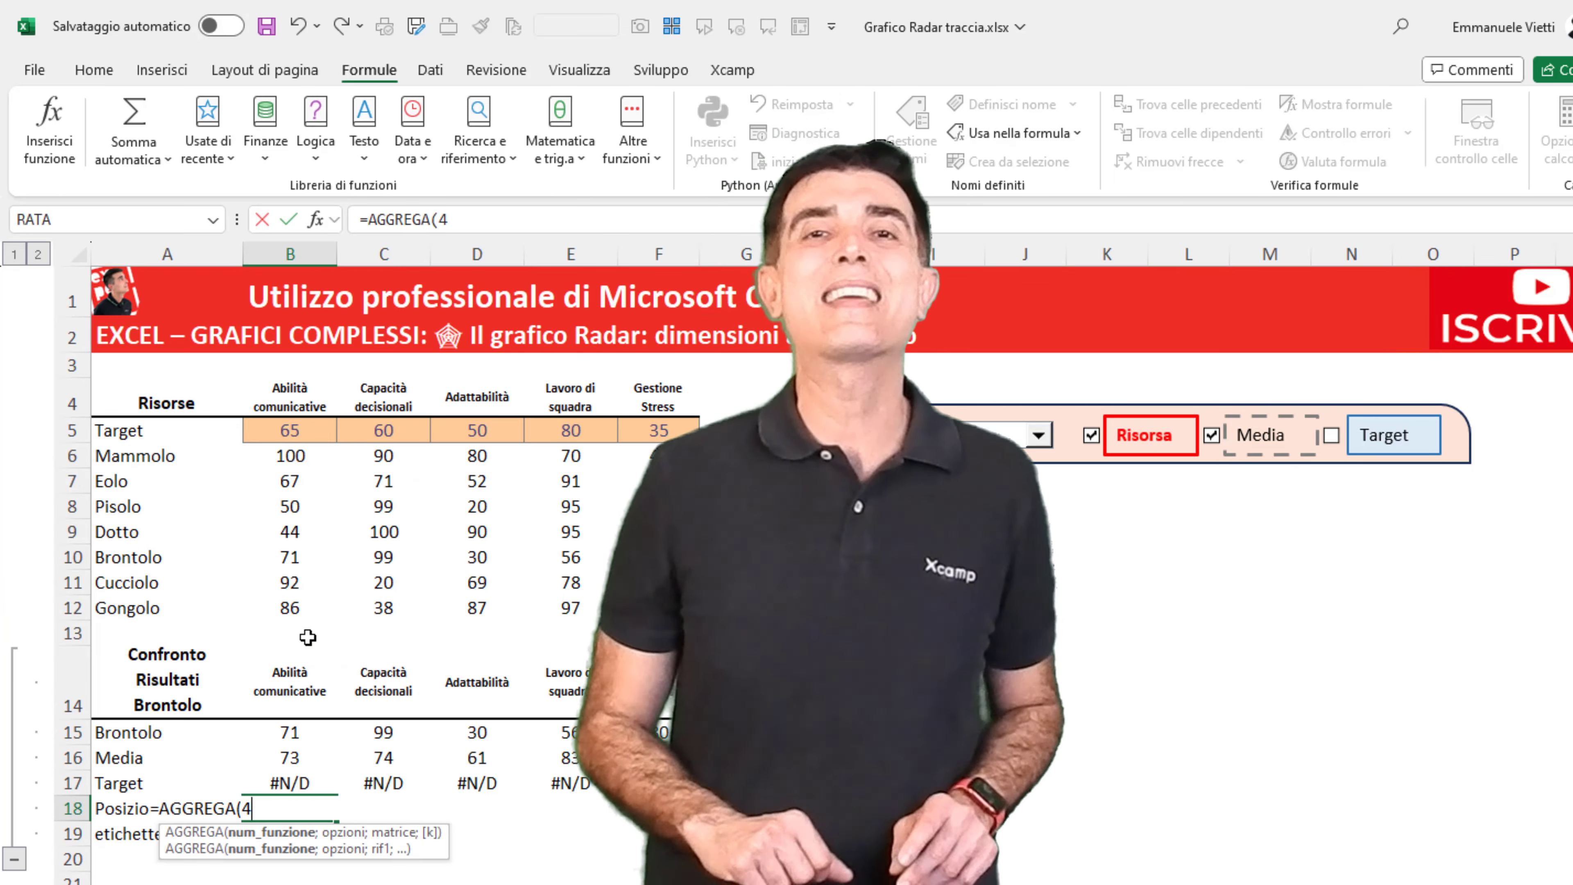
pyautogui.write(';6;B15:B17)')
pyautogui.press('Return')
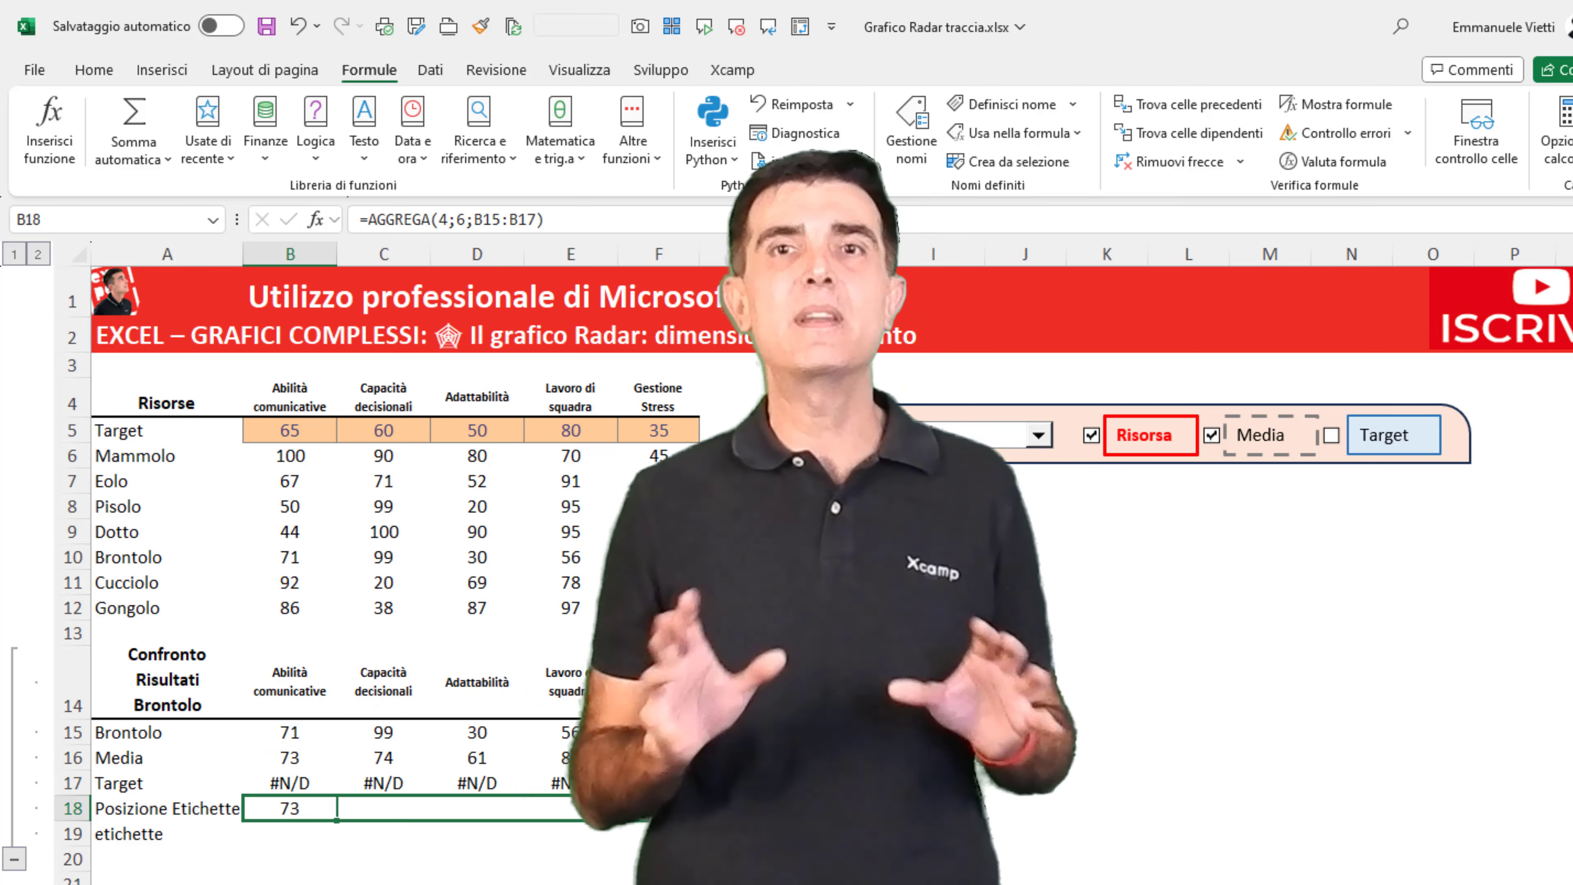
pyautogui.write('=')
pyautogui.click(290, 396)
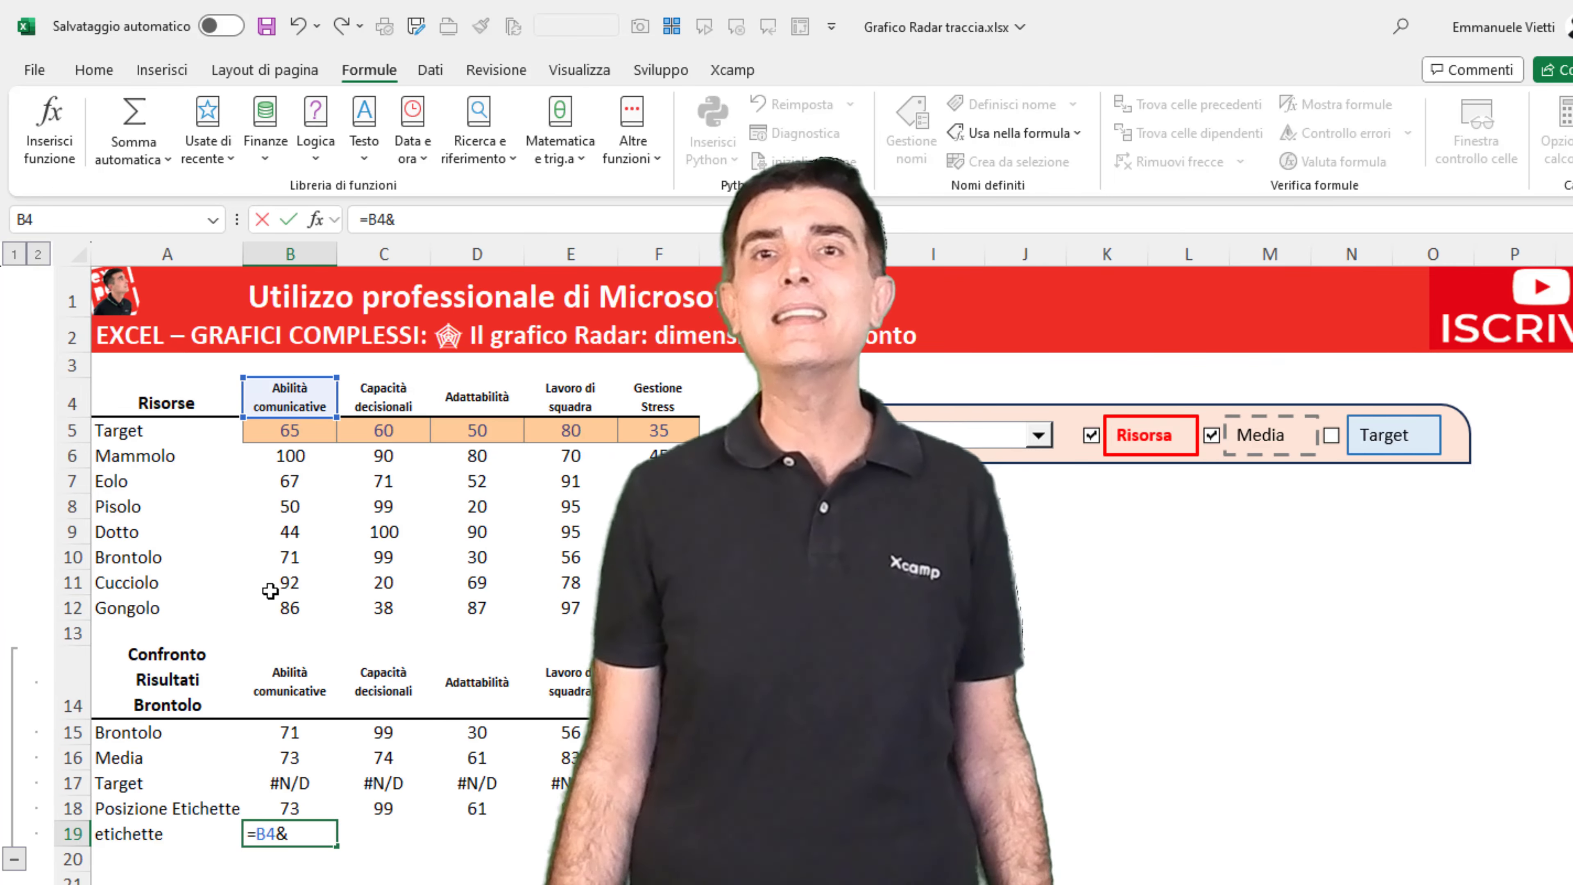
pyautogui.write('CODICE.CARATT(10)&')
pyautogui.click(289, 732)
pyautogui.hotkey('ctrl', 'Return')
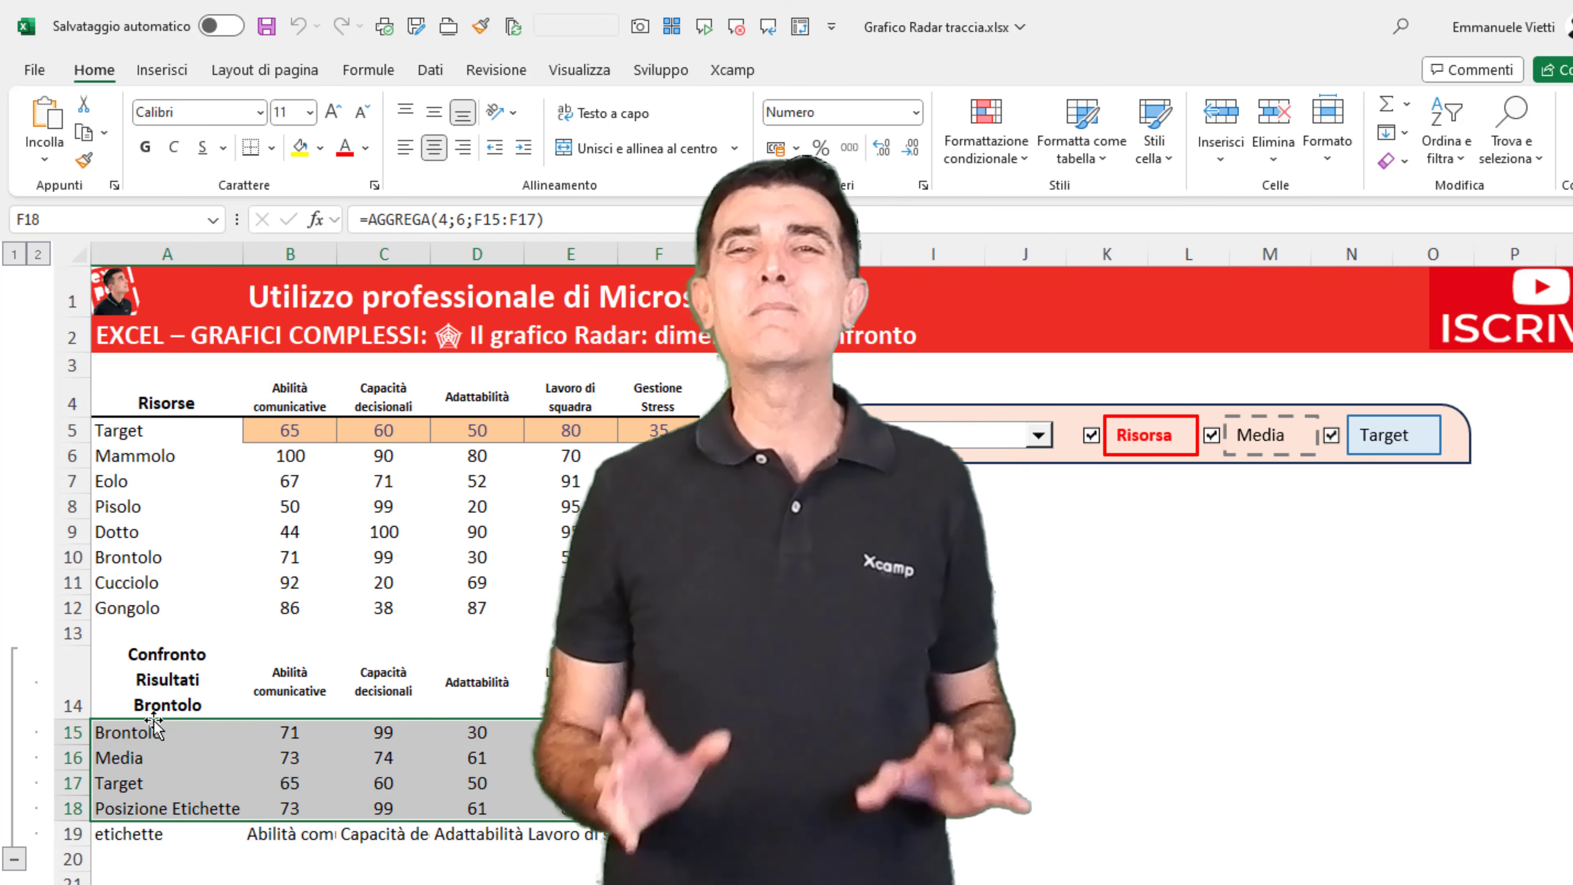
# - Insert a radar chart from the helper rows
pyautogui.click(162, 70)
pyautogui.click(720, 116)
pyautogui.click(755, 211)
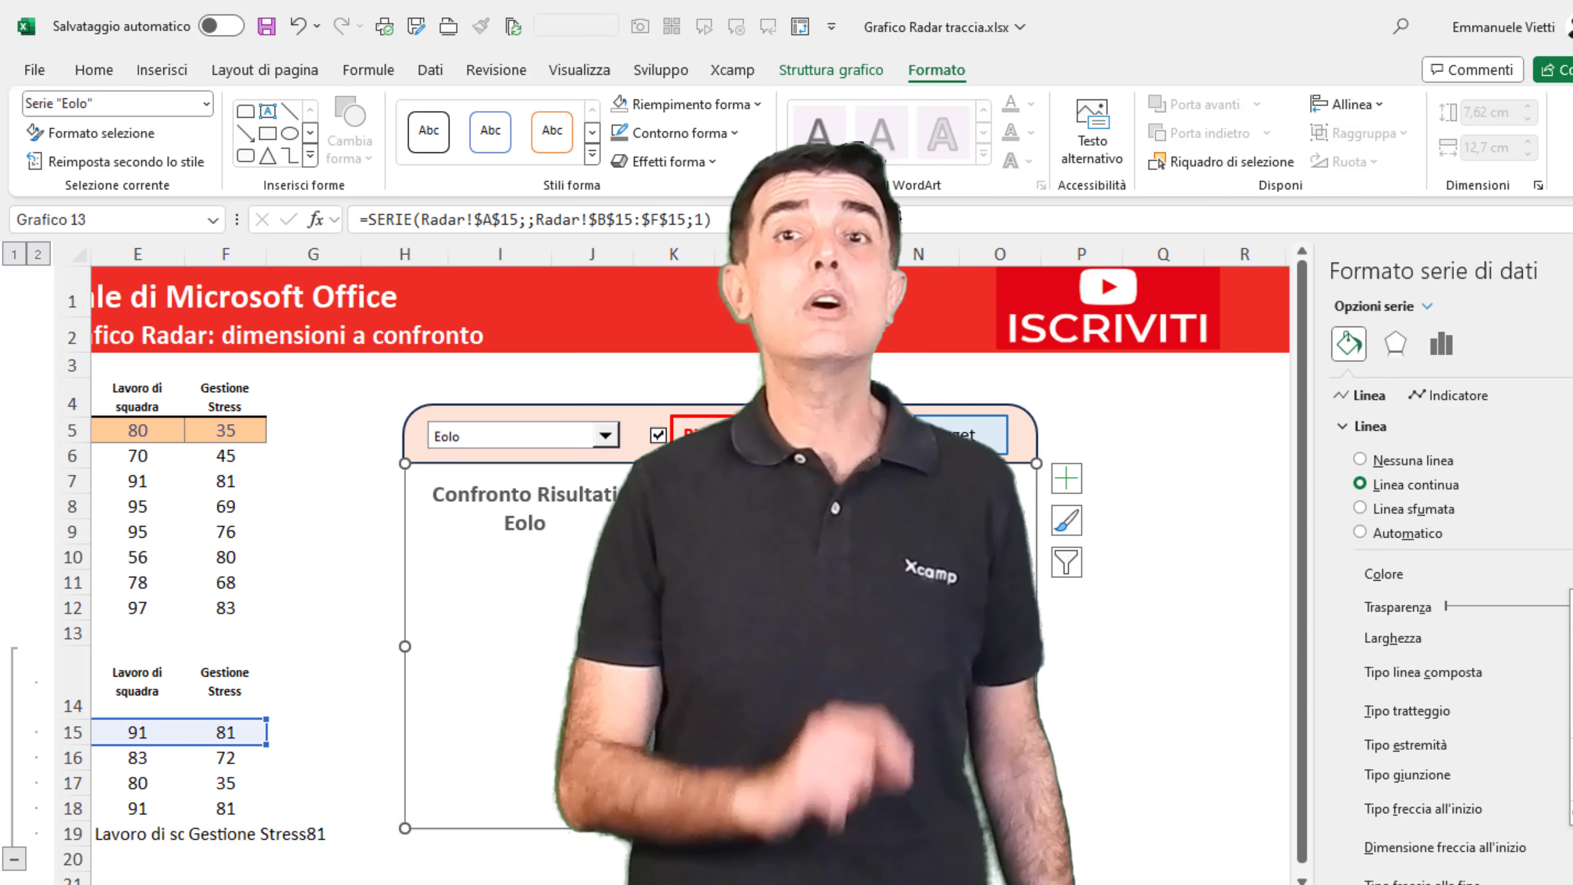
# - Select the Media series in the chart elements list for formatting
pyautogui.click(1427, 306)
pyautogui.click(1356, 412)
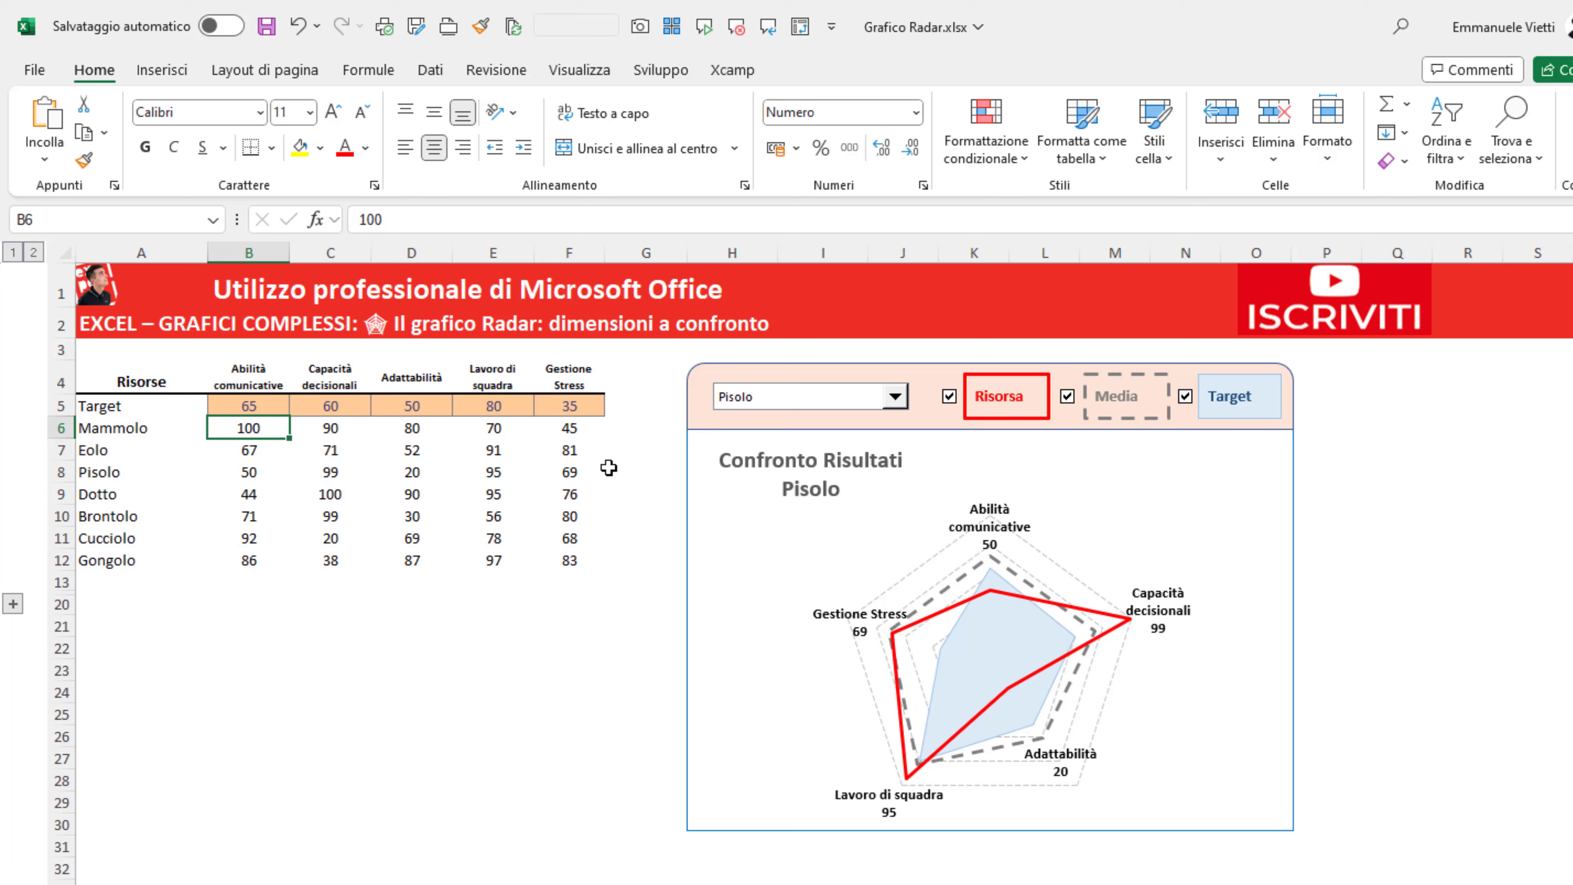
pyautogui.click(949, 397)
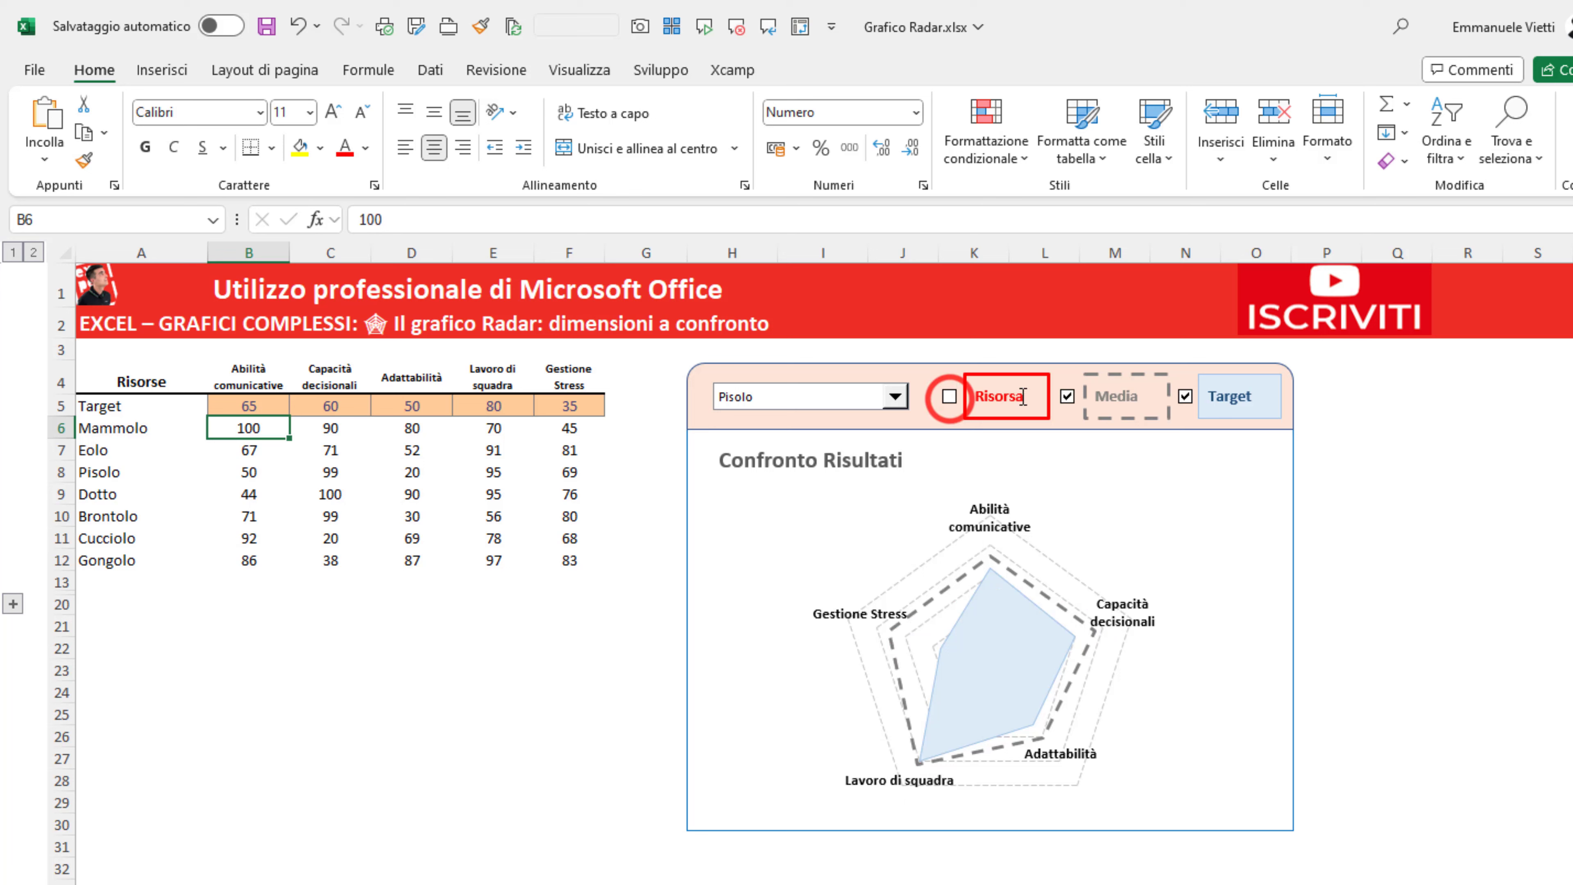
pyautogui.click(1066, 396)
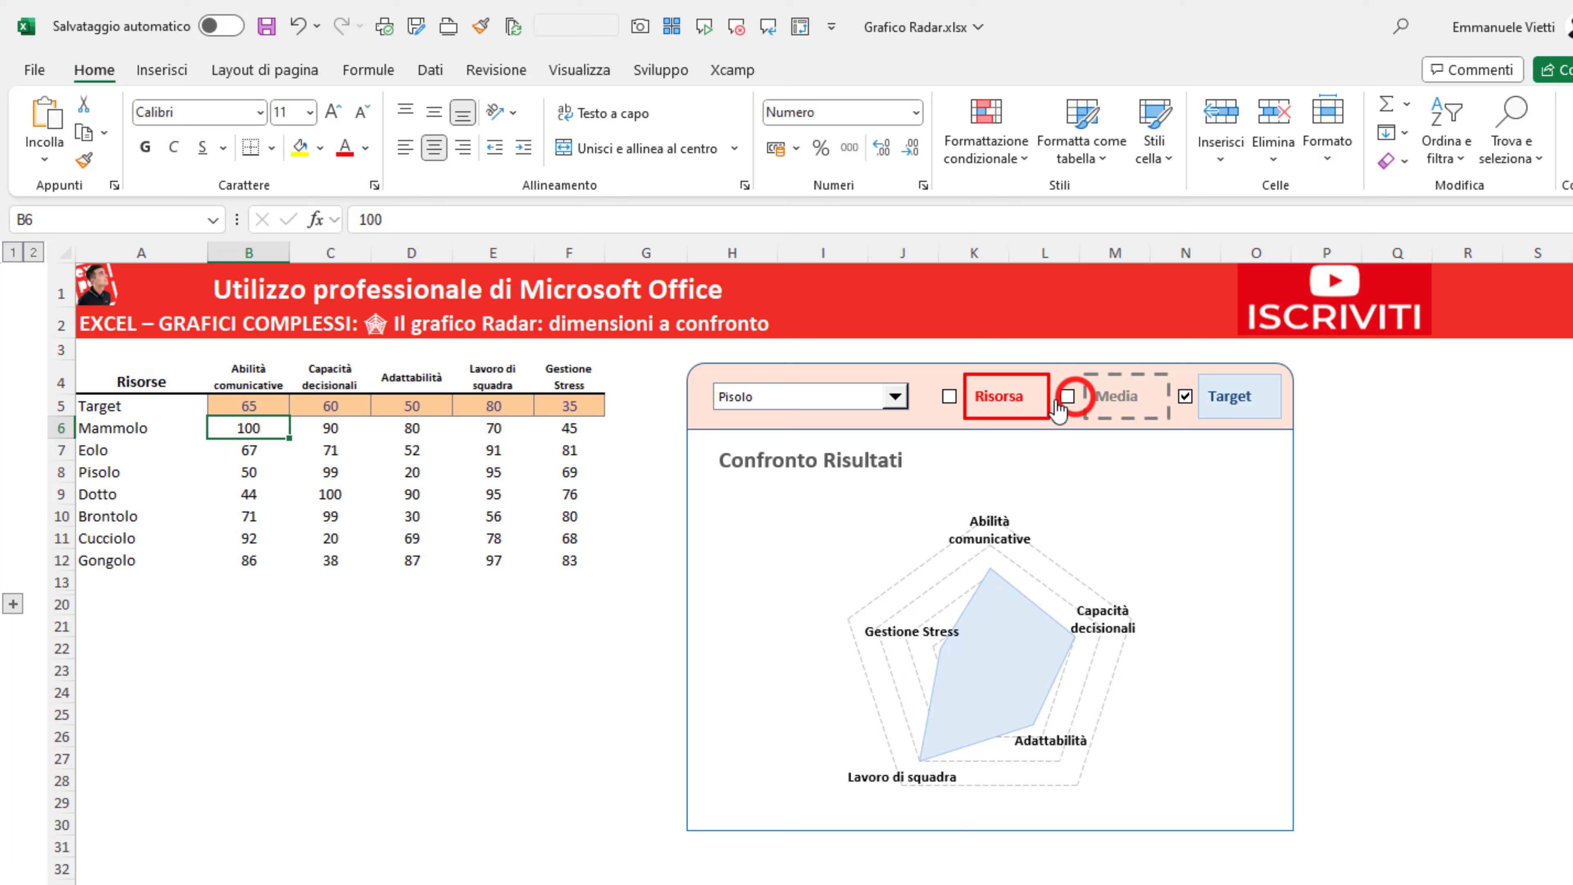
pyautogui.click(949, 397)
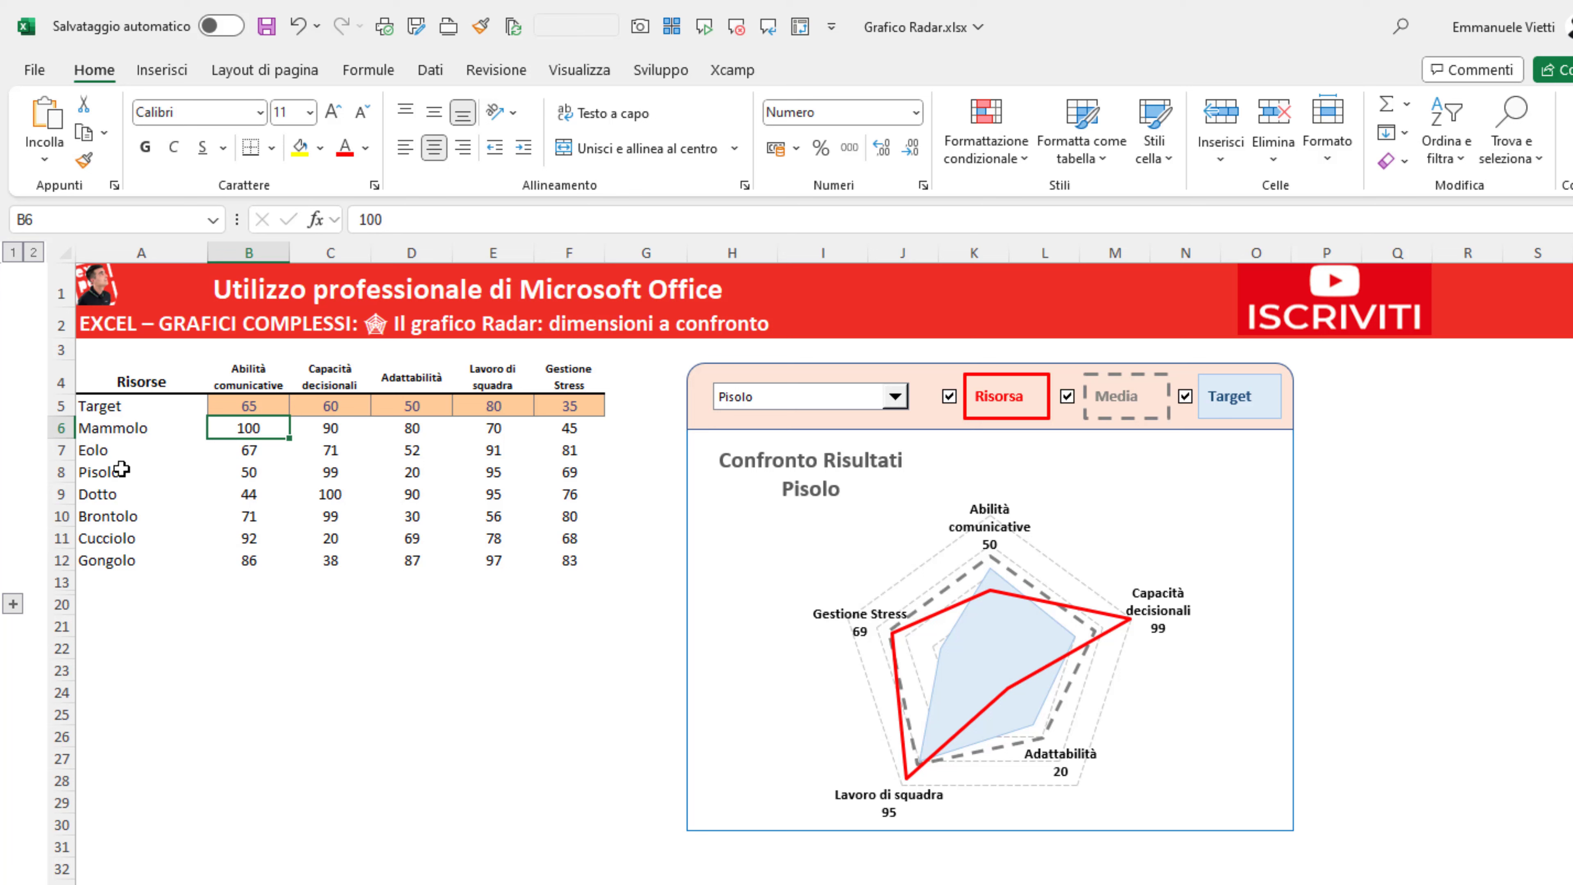
pyautogui.moveTo(111, 426); pyautogui.dragTo(142, 539)
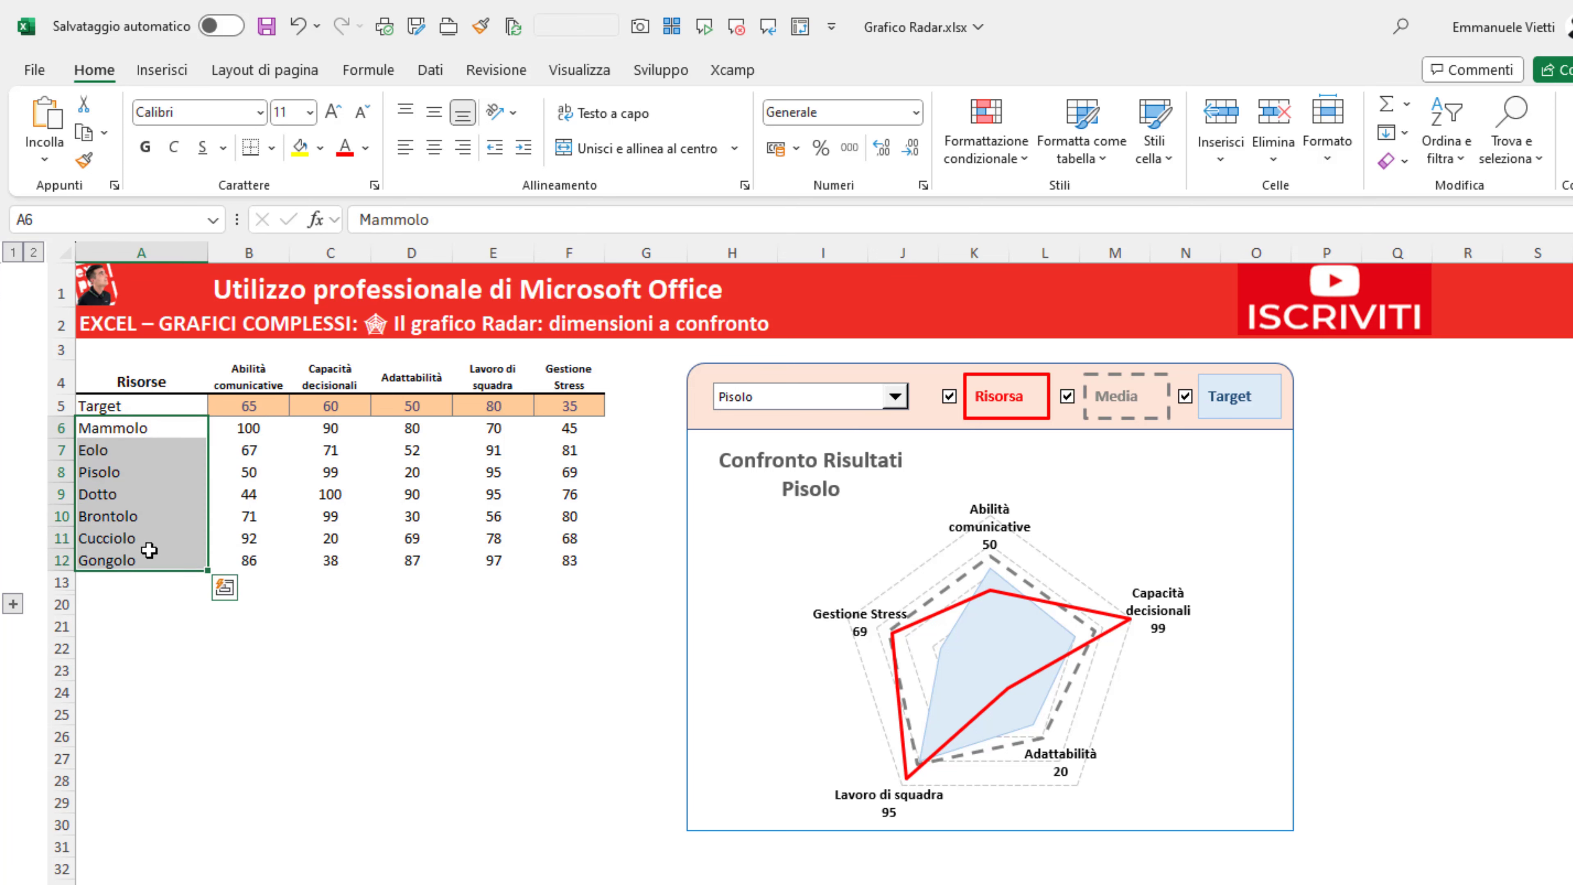
pyautogui.click(254, 429)
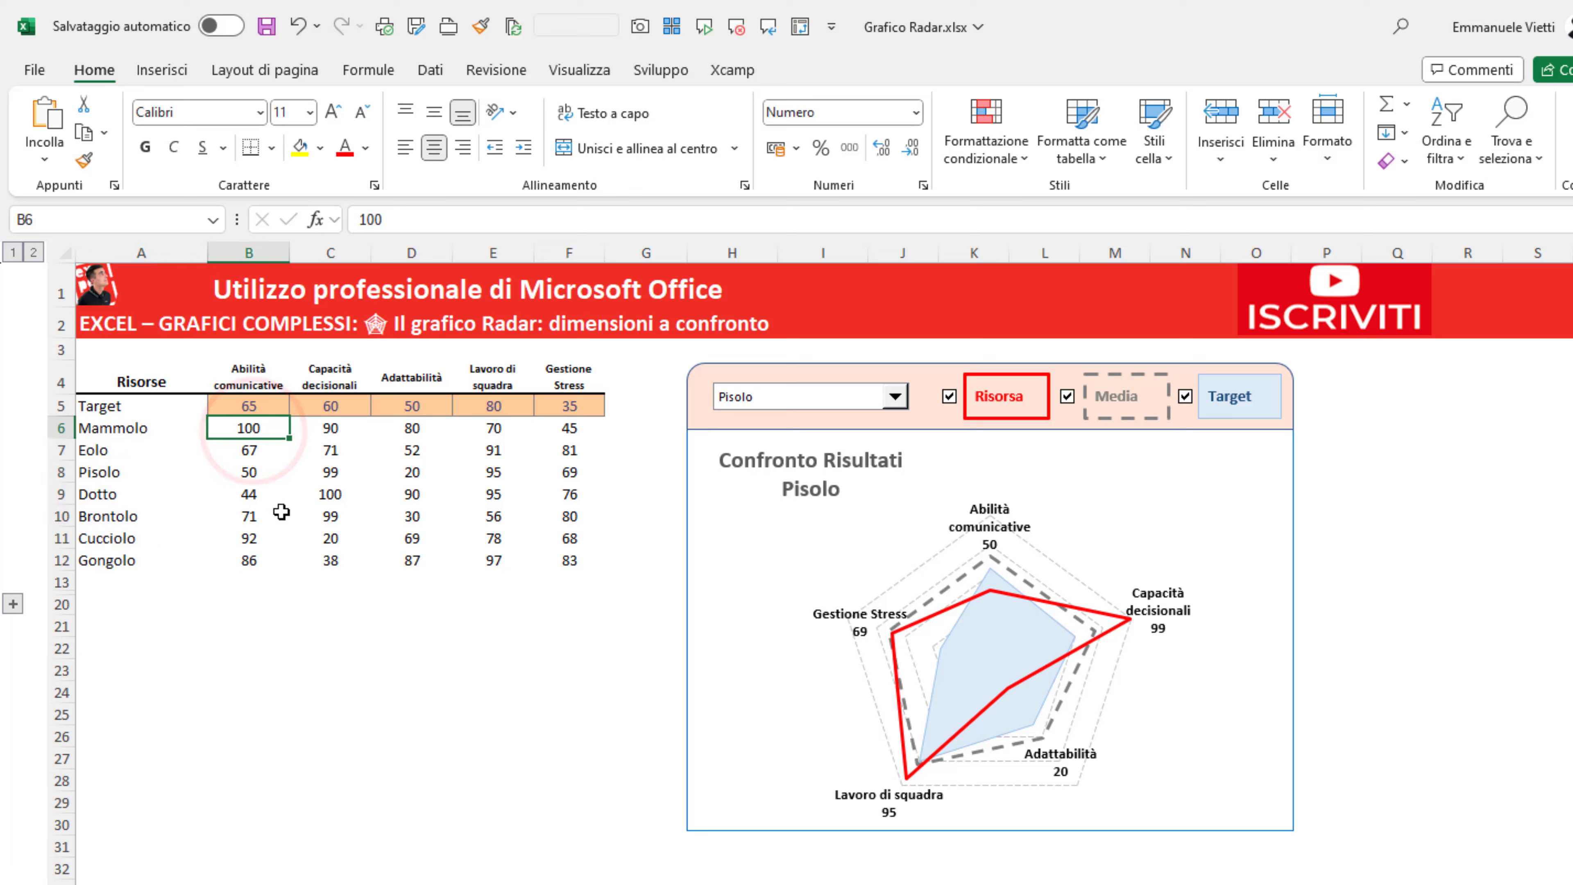
pyautogui.click(317, 427)
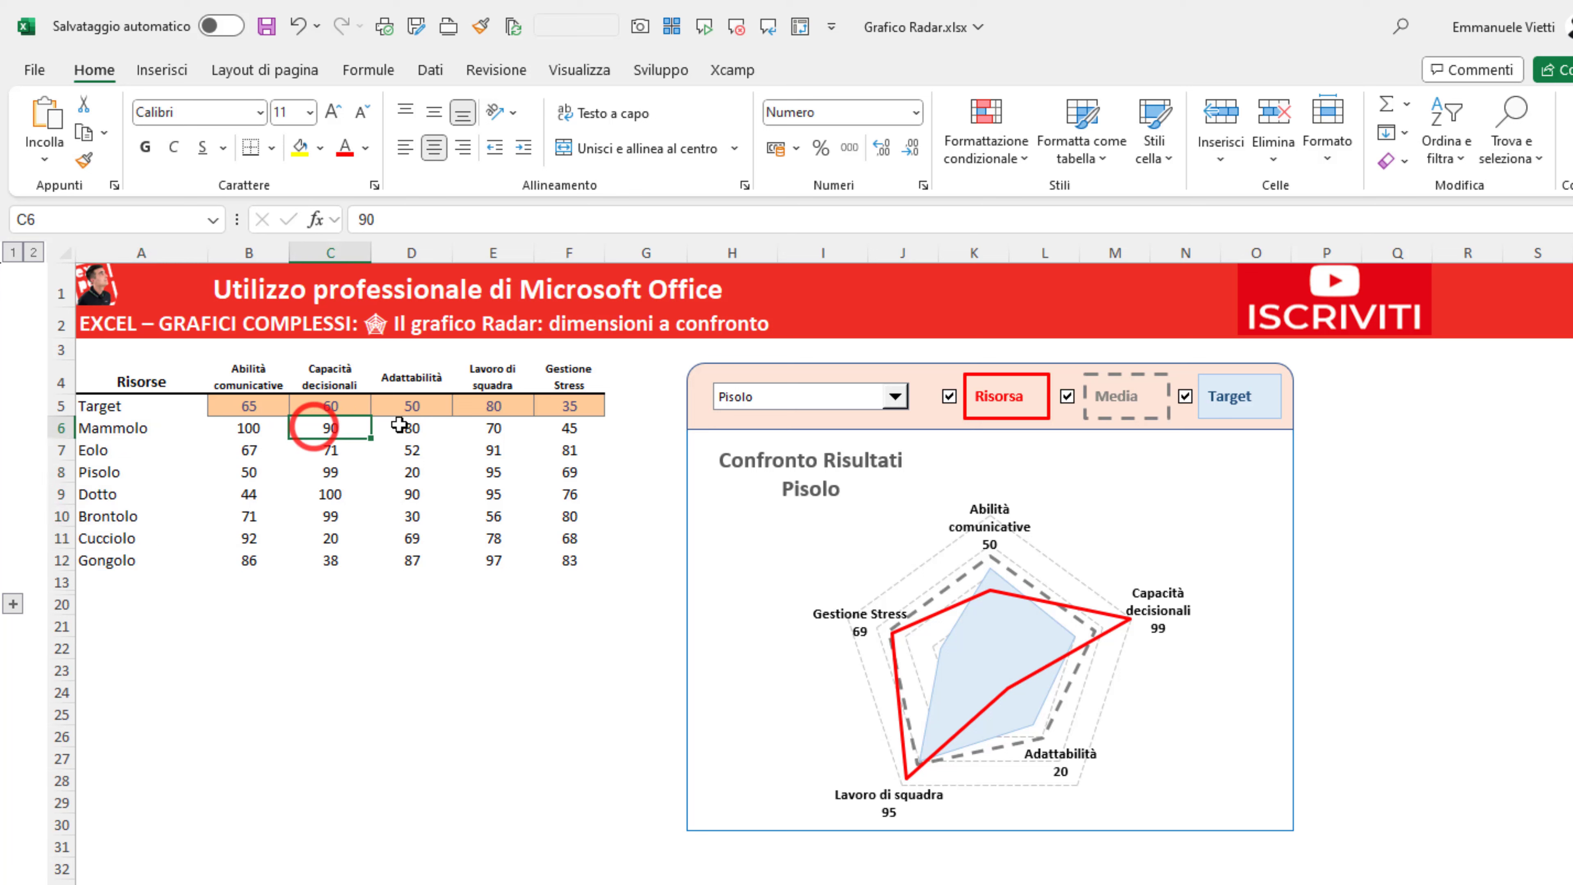
pyautogui.click(403, 428)
pyautogui.click(262, 372)
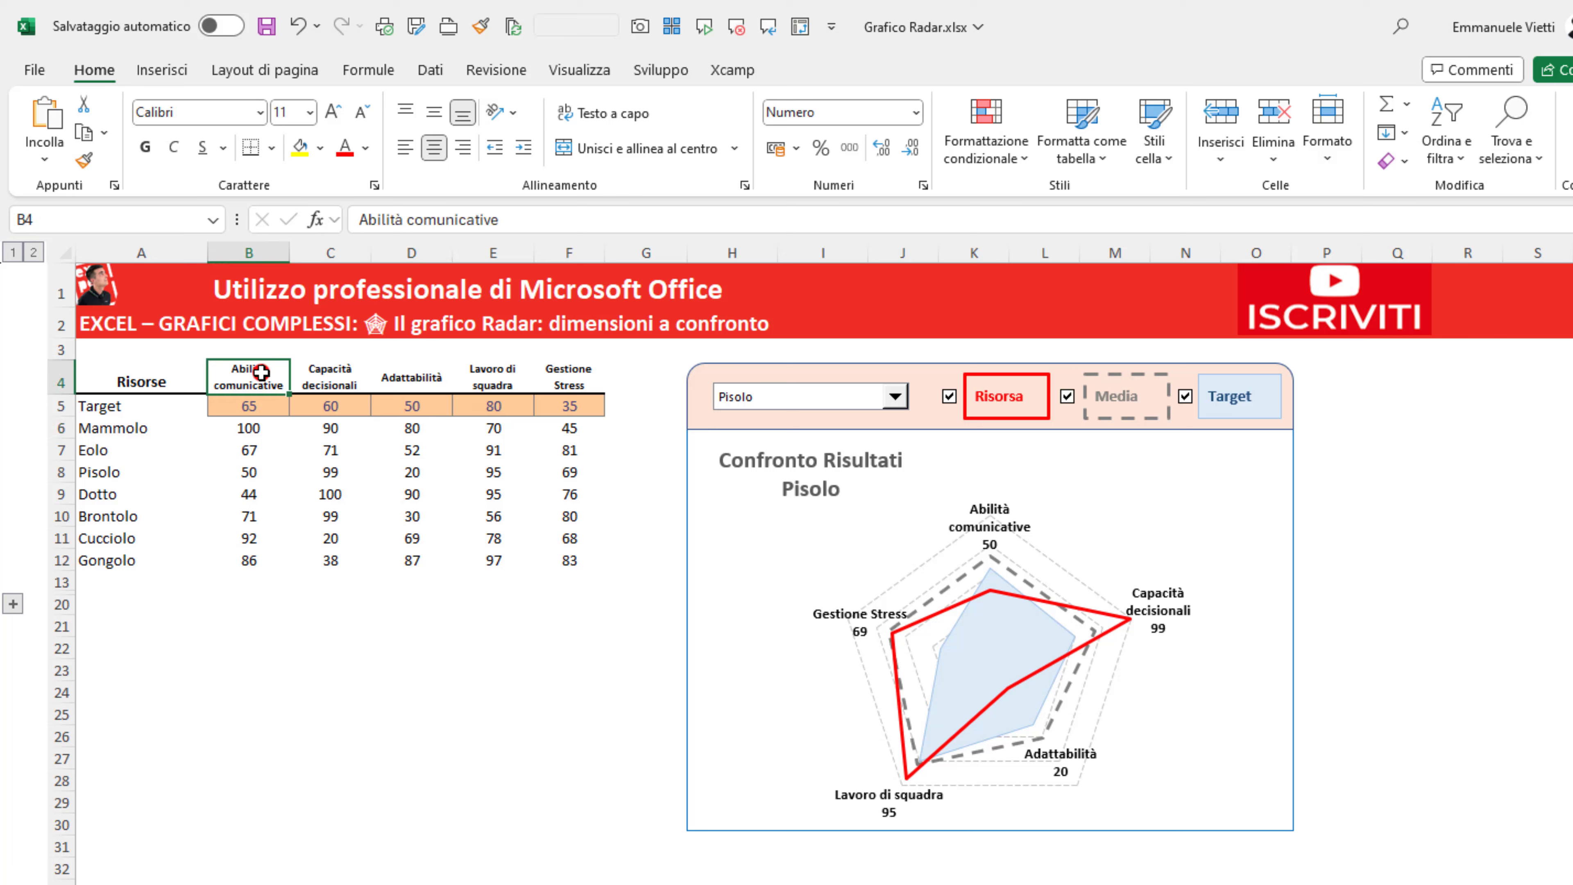
pyautogui.click(340, 378)
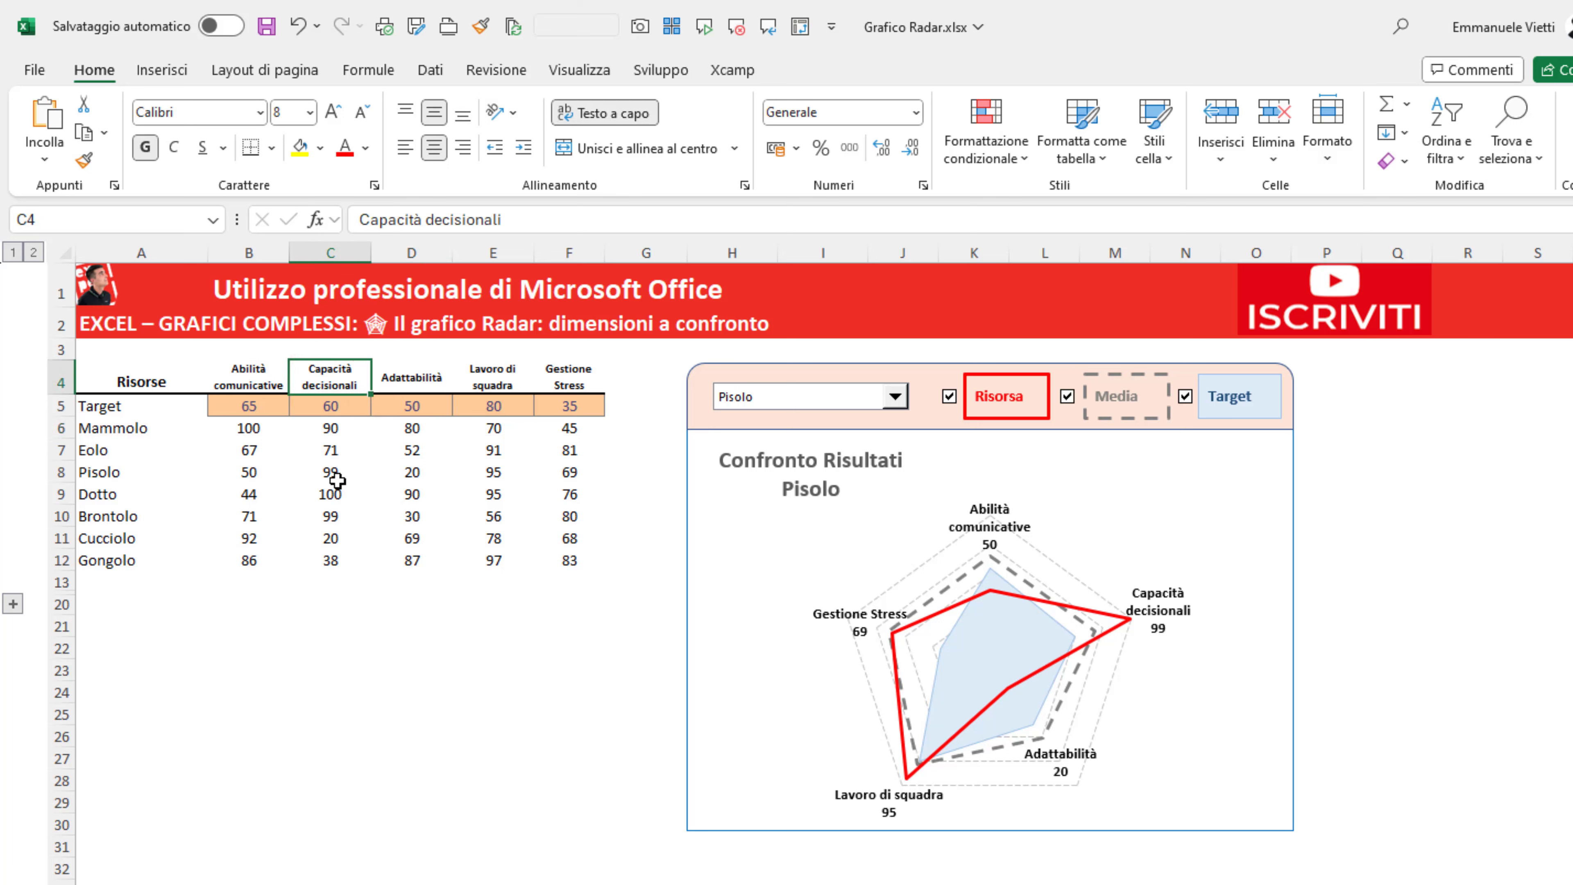
pyautogui.moveTo(240, 405); pyautogui.dragTo(561, 406)
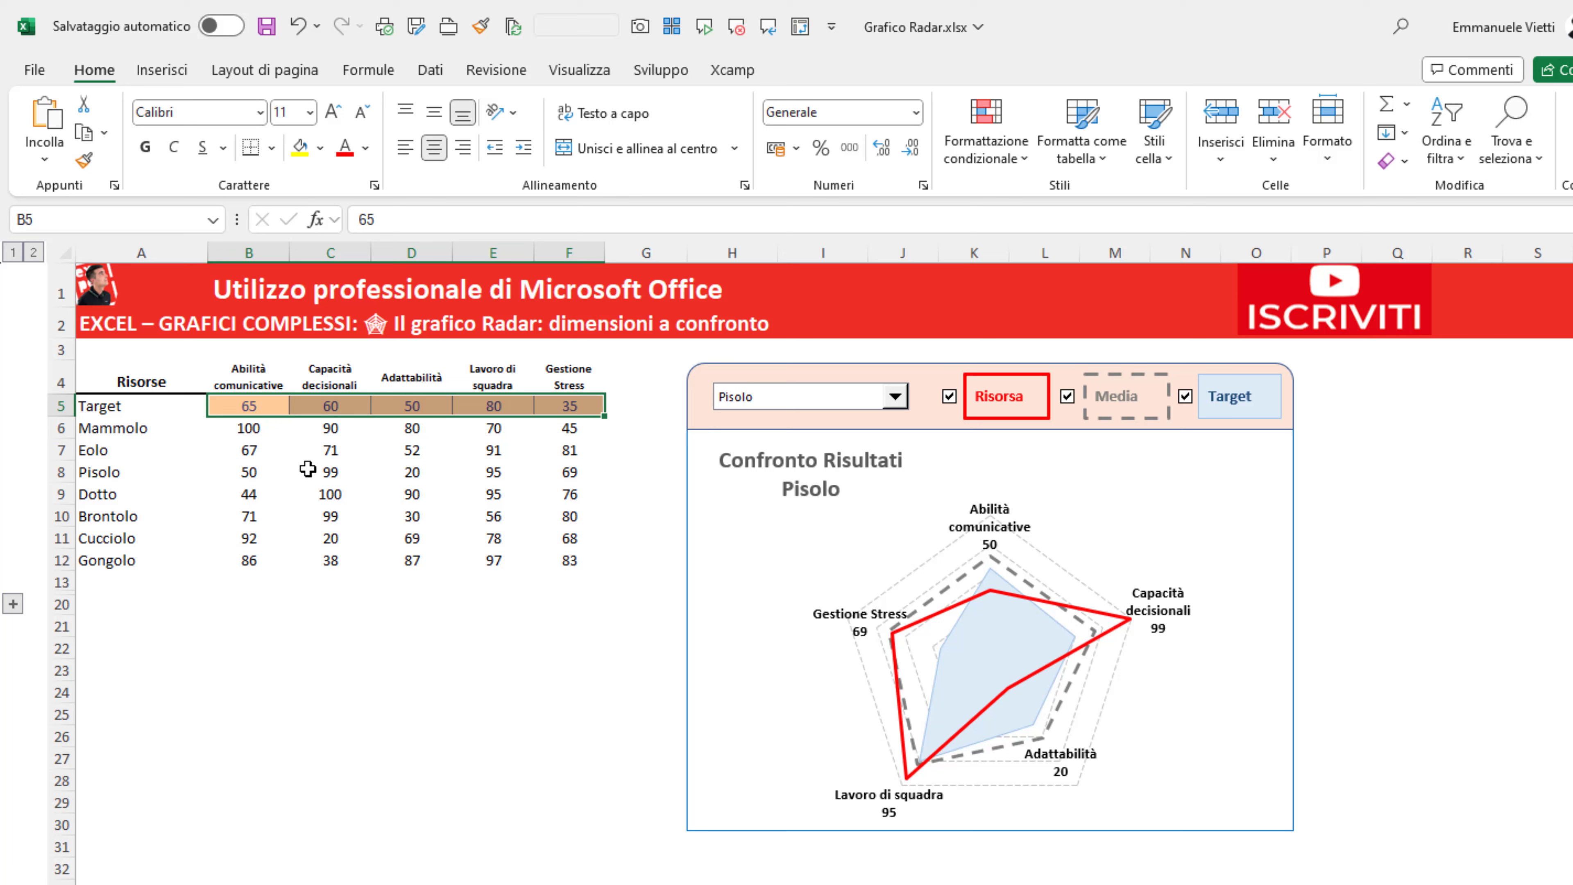
pyautogui.moveTo(248, 436); pyautogui.dragTo(249, 558)
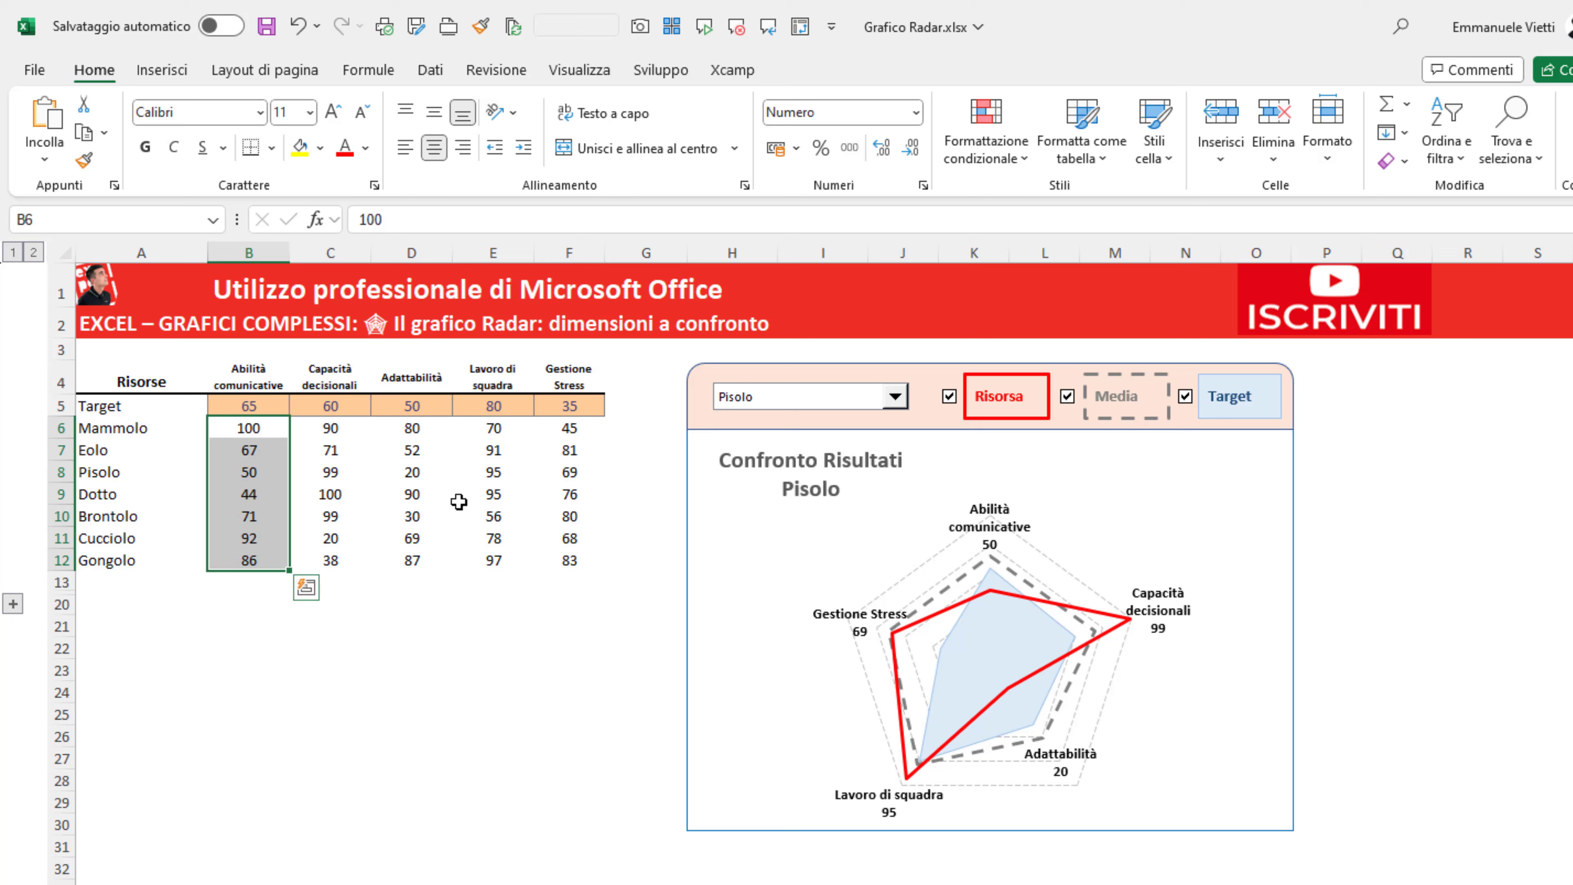
pyautogui.click(897, 400)
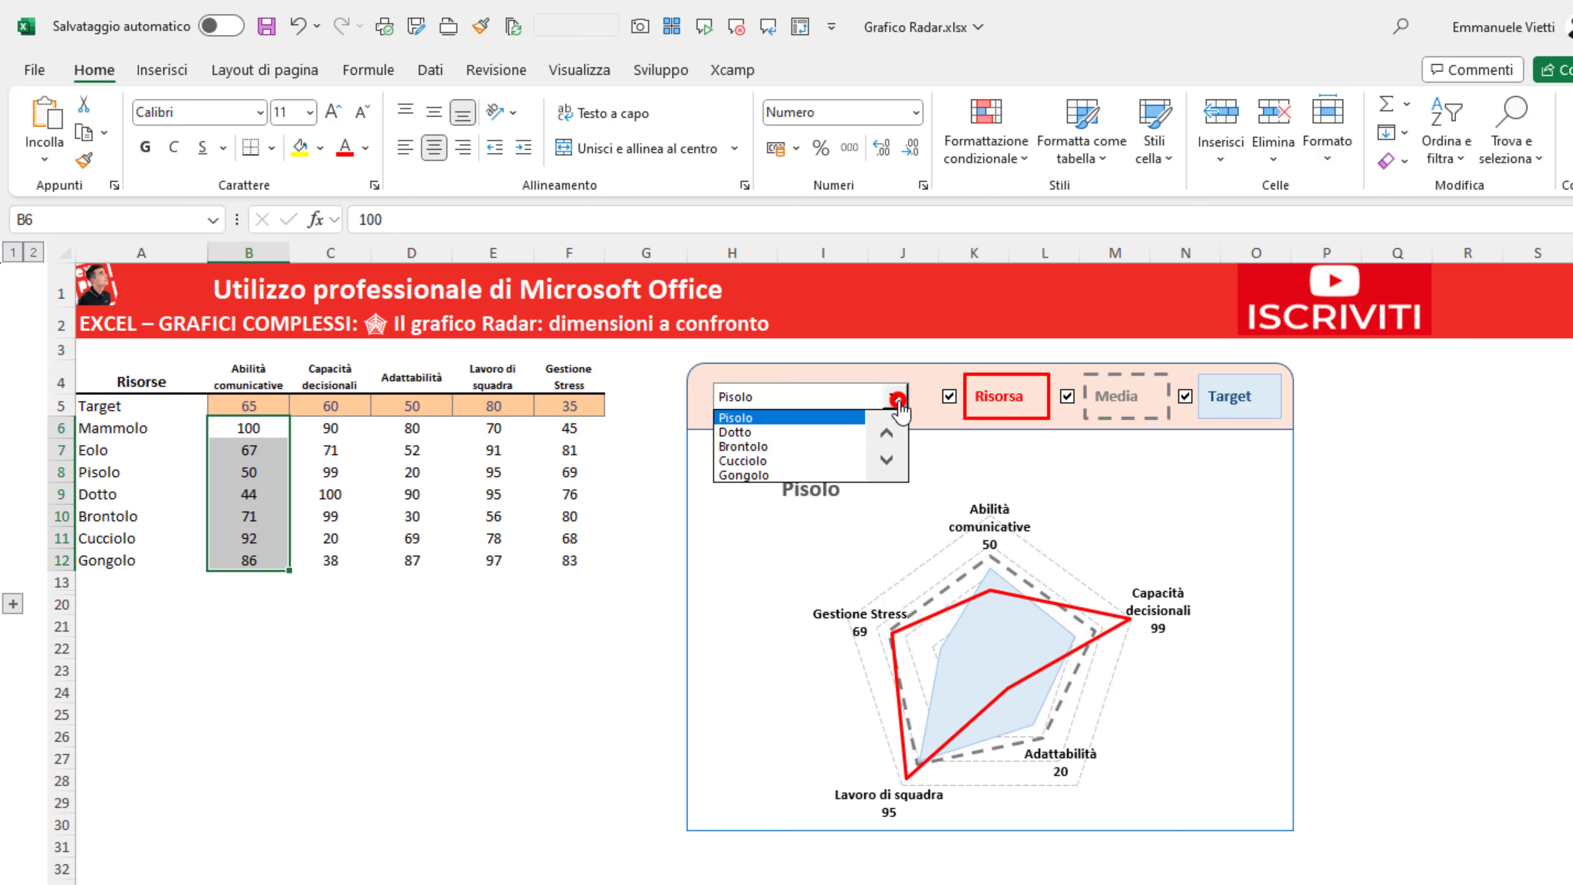
pyautogui.click(787, 447)
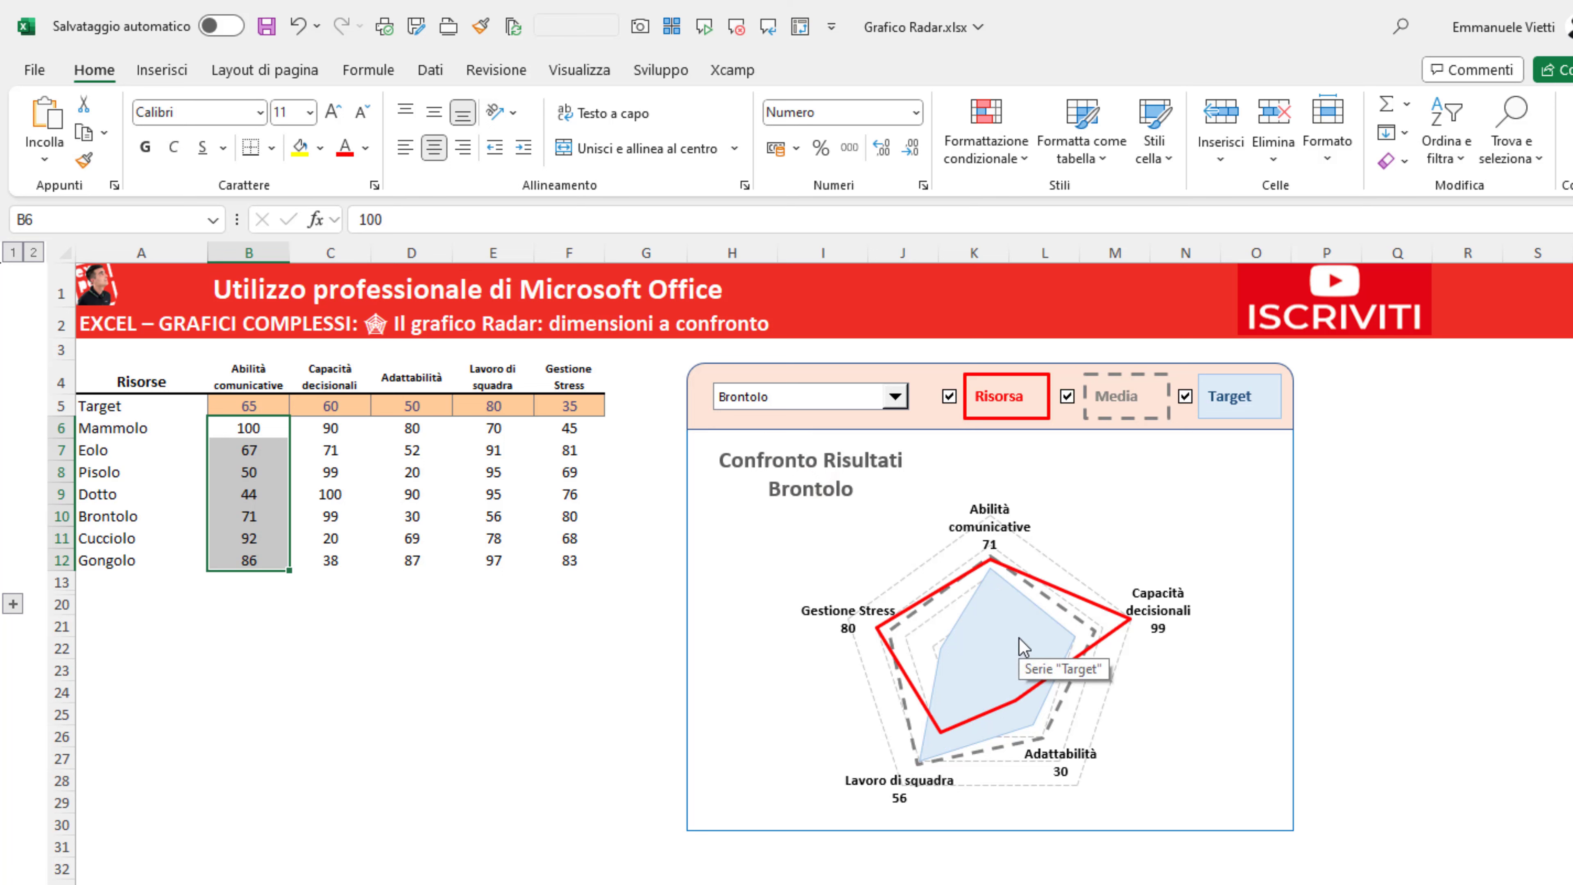
pyautogui.click(948, 397)
pyautogui.click(1066, 395)
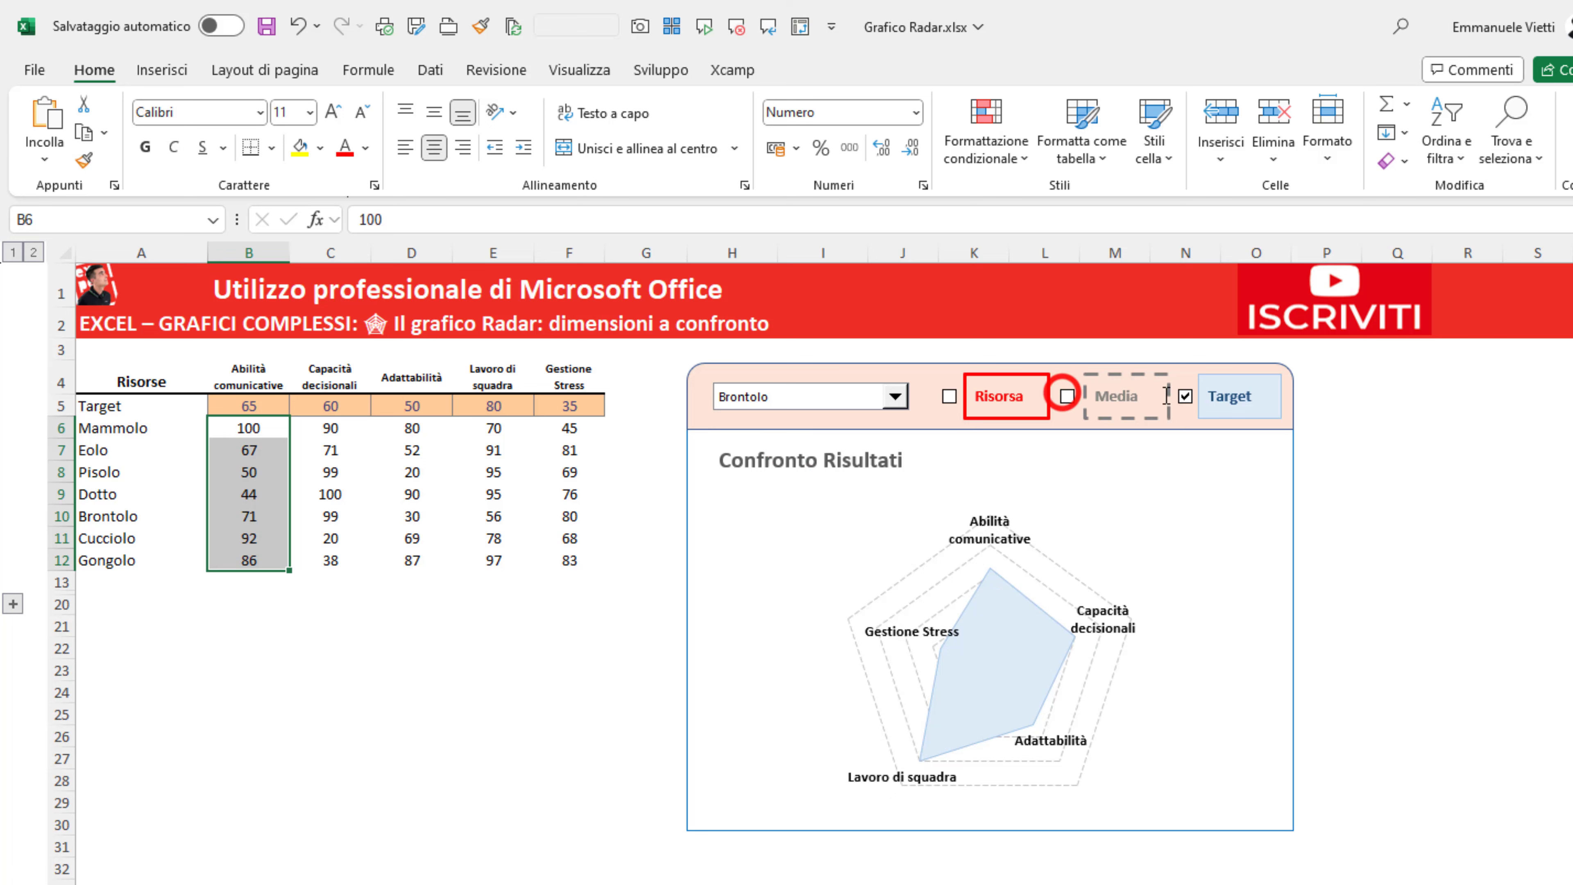
pyautogui.click(1185, 396)
pyautogui.click(1068, 397)
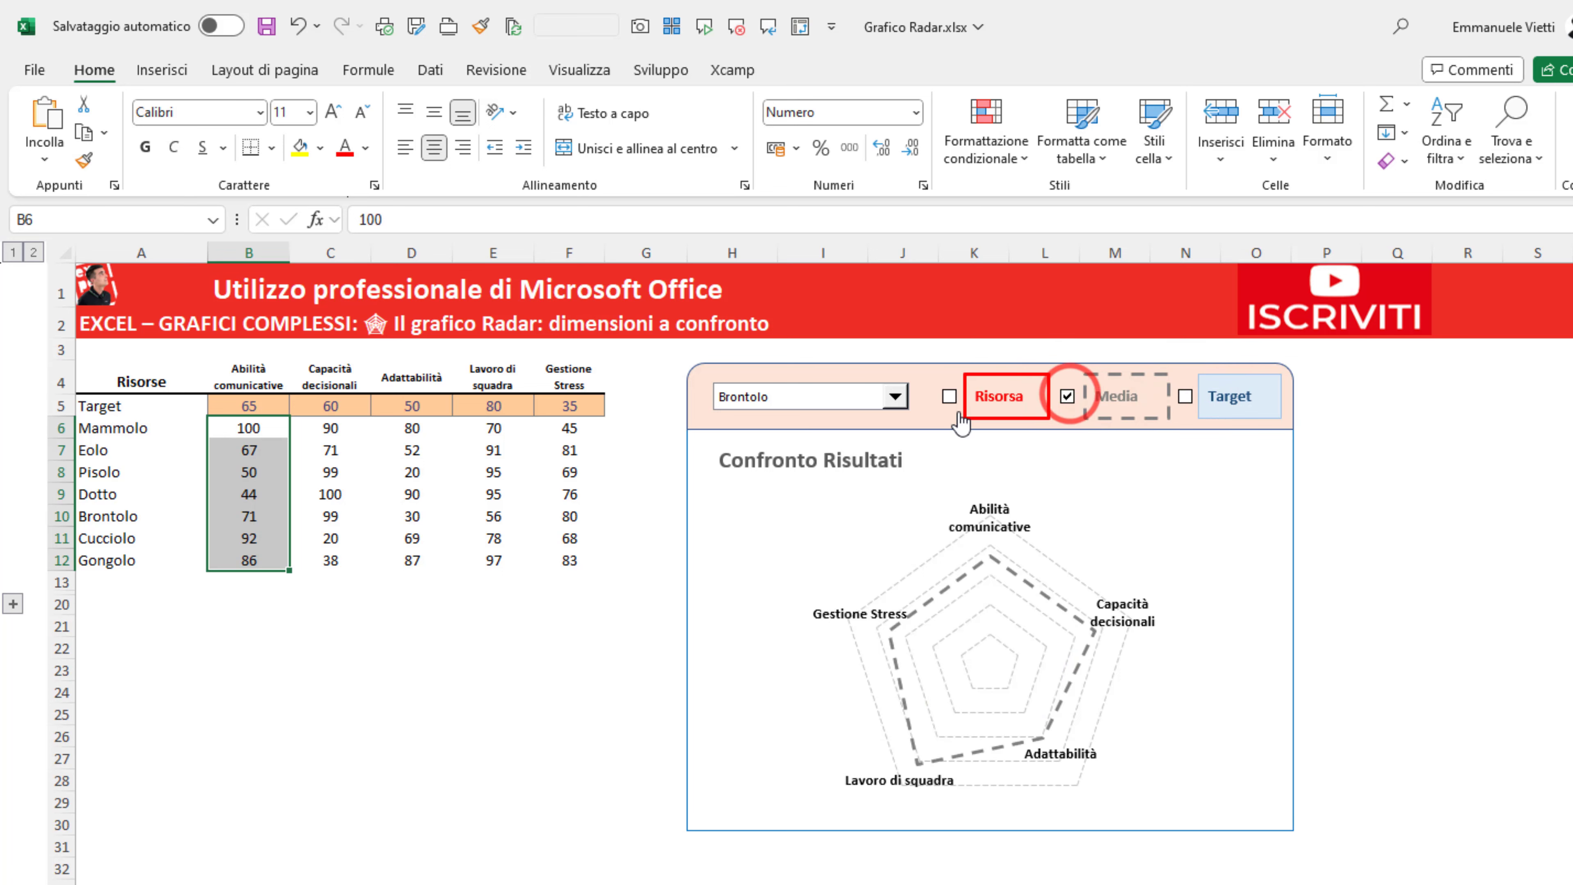
pyautogui.click(946, 396)
pyautogui.click(1185, 396)
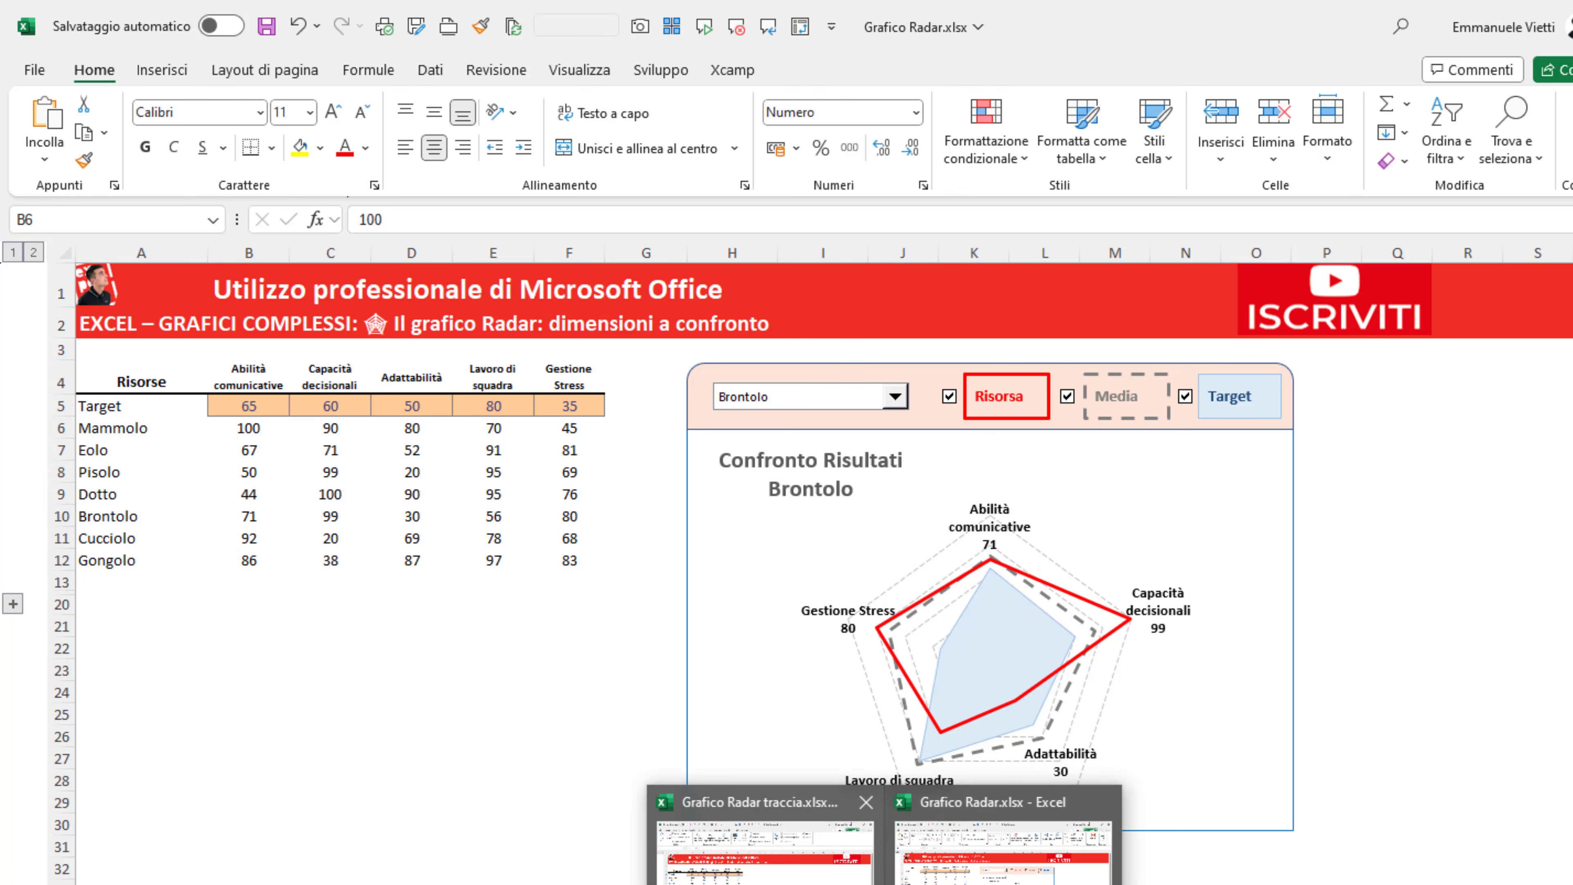
# - In Grafico Radar traccia, draw a wide rounded-top rectangle beside the table, more rounded, with a pale pink style
pyautogui.click(844, 877)
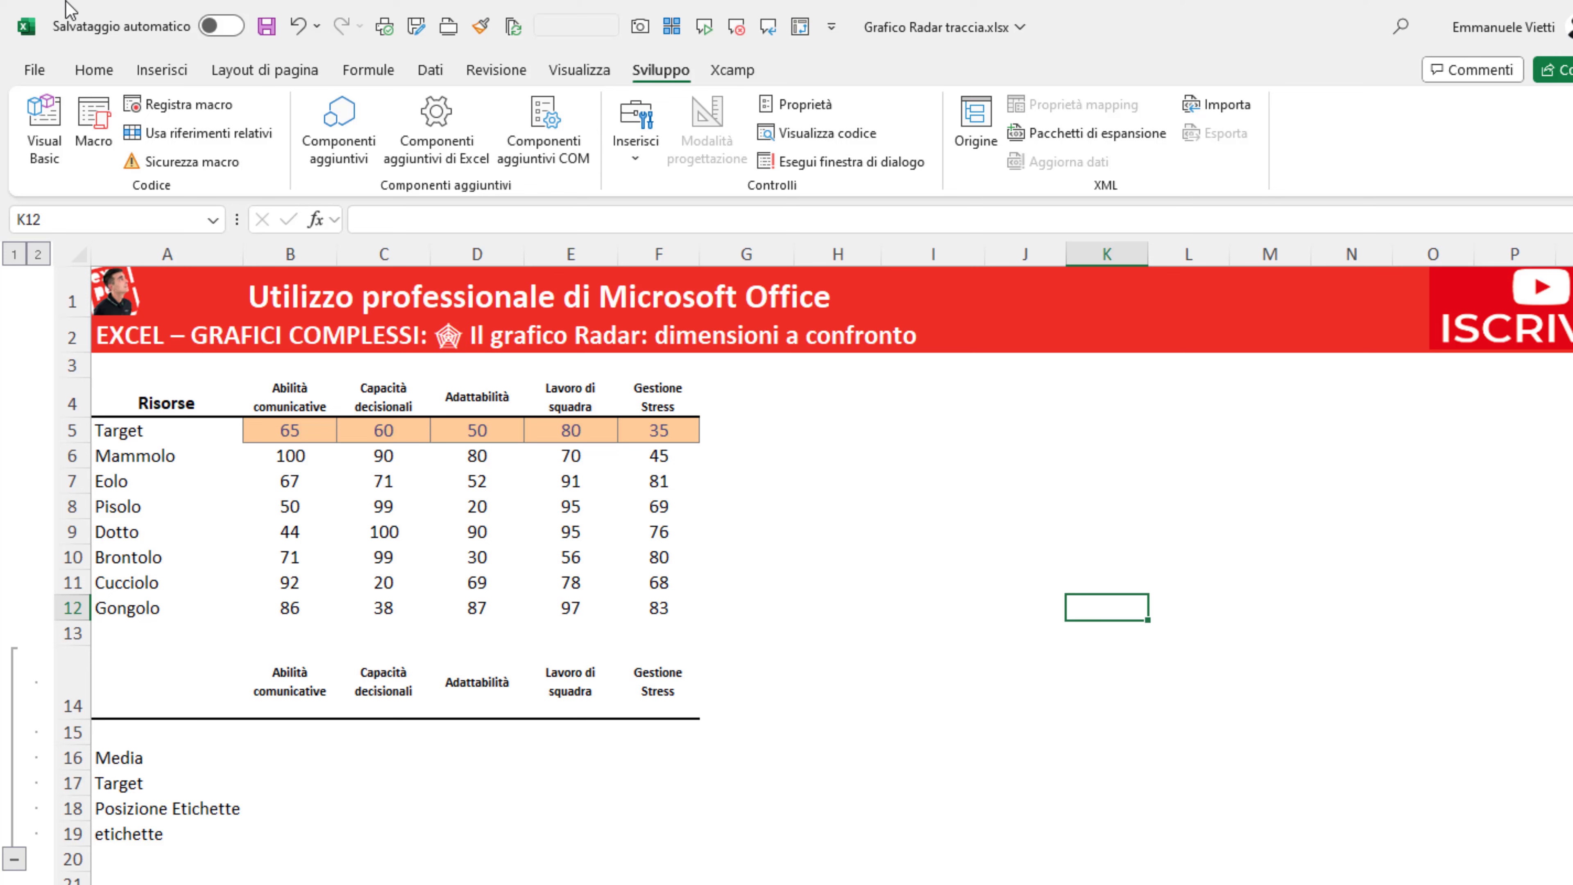
pyautogui.click(165, 65)
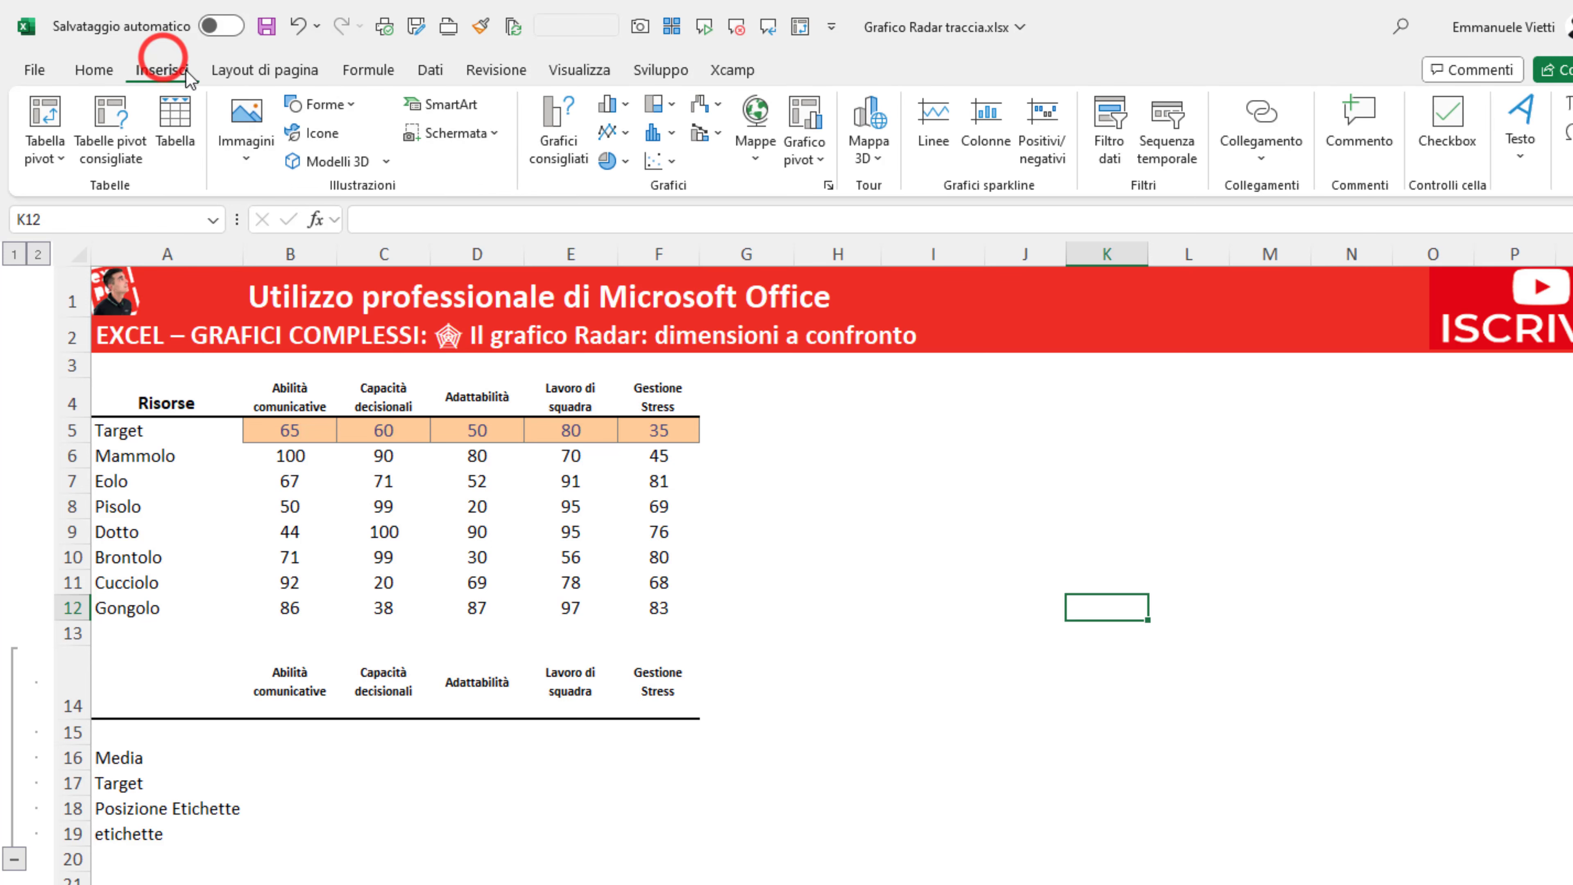
pyautogui.click(351, 106)
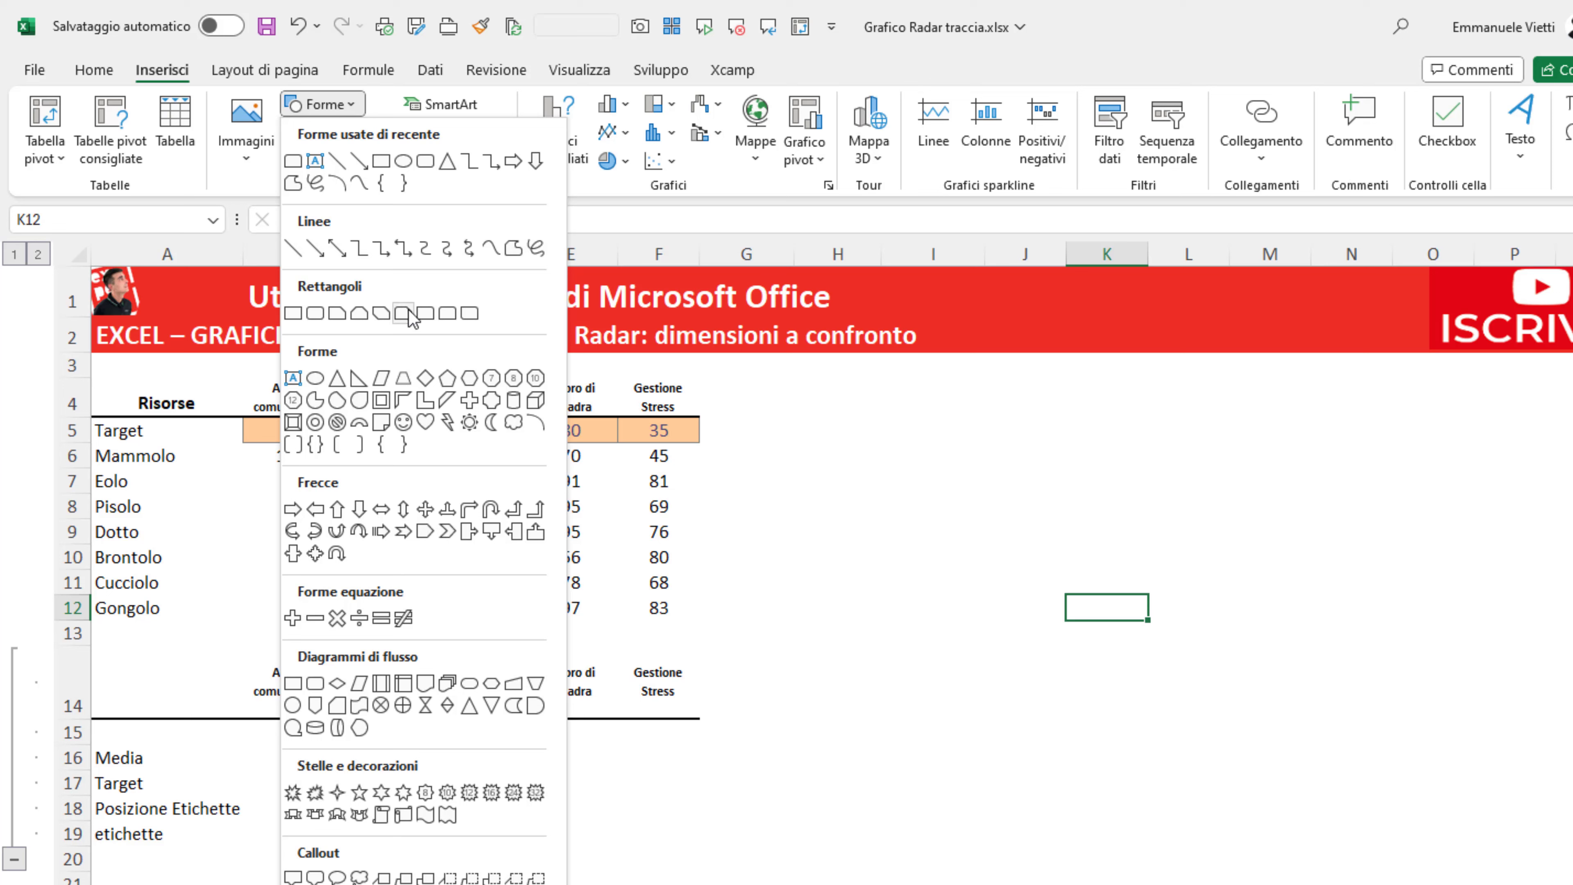
pyautogui.click(453, 317)
pyautogui.moveTo(858, 426); pyautogui.dragTo(1491, 487)
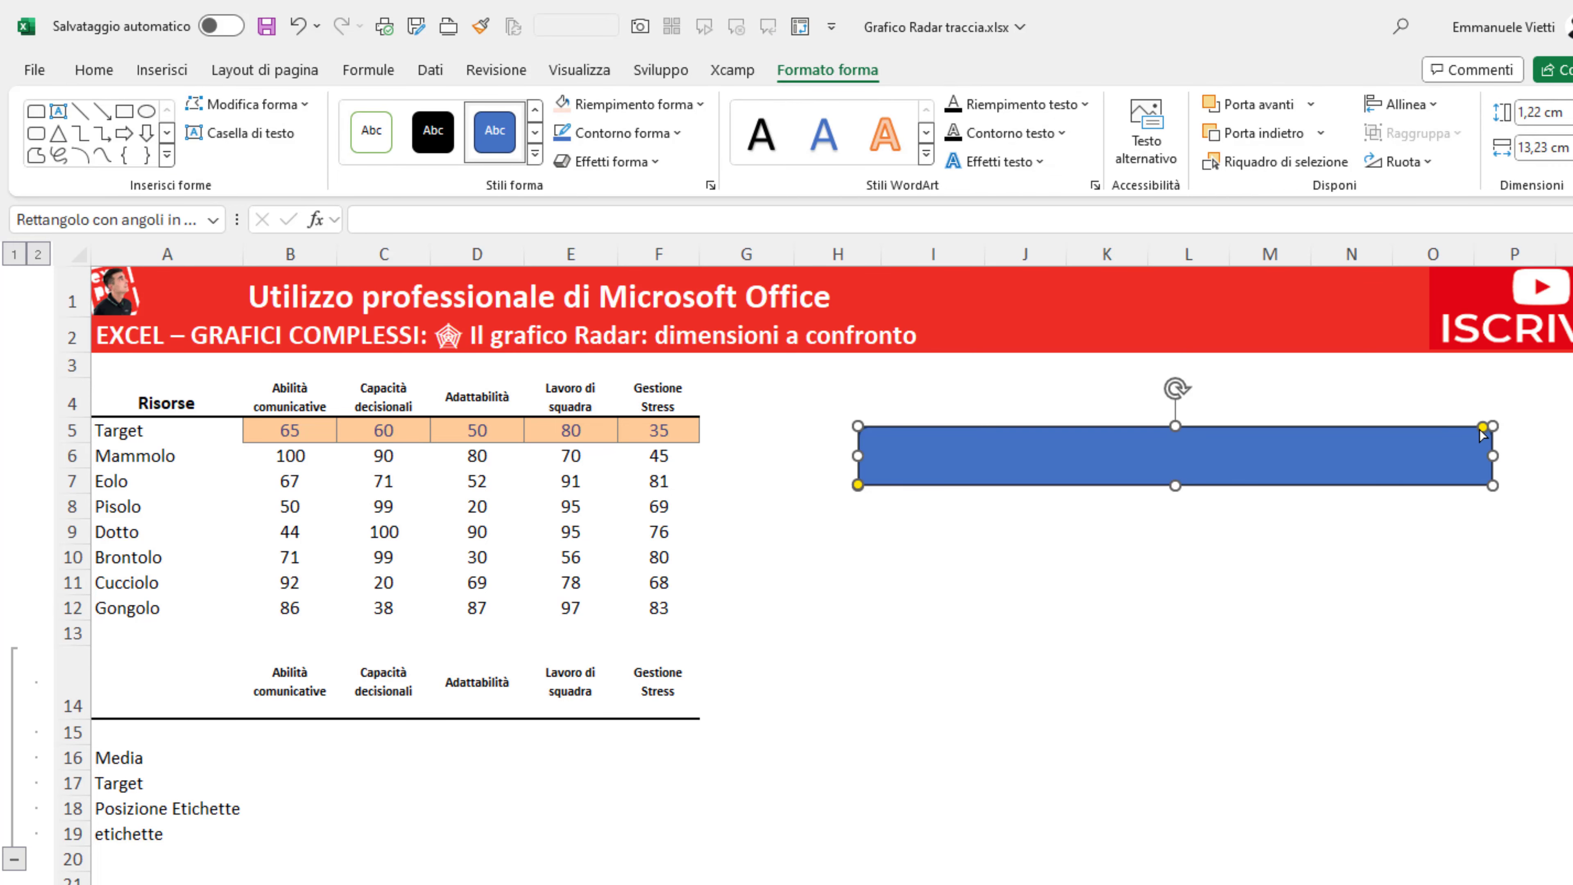
pyautogui.moveTo(1482, 427); pyautogui.dragTo(1448, 433)
pyautogui.click(561, 102)
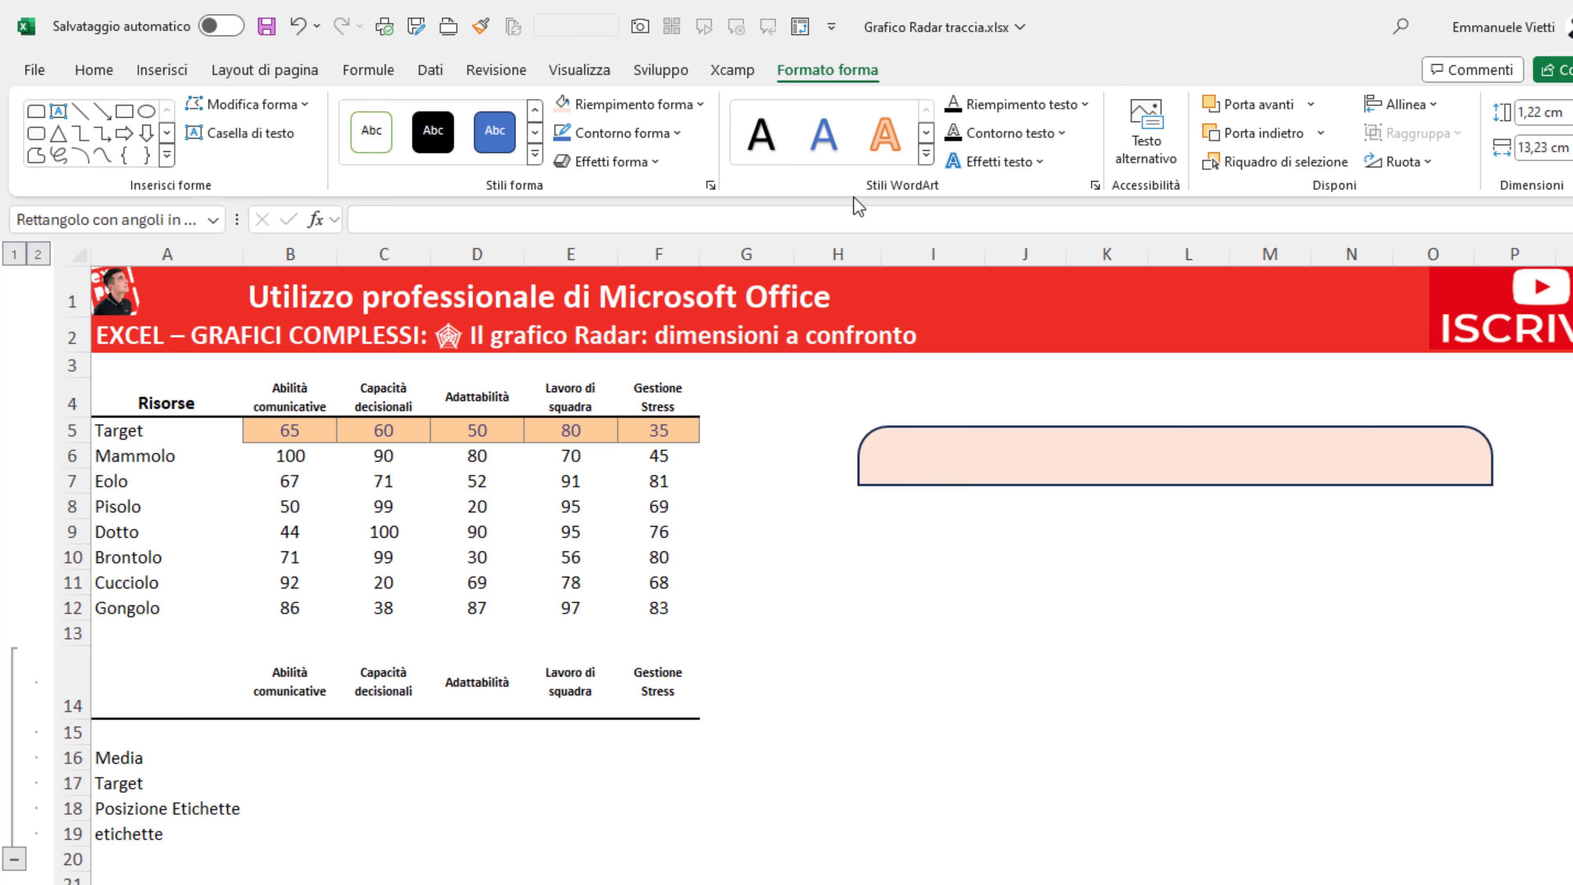
# - Make sure Sviluppo is checked in Personalizza barra multifunzione so the developer tab shows
pyautogui.click(648, 70)
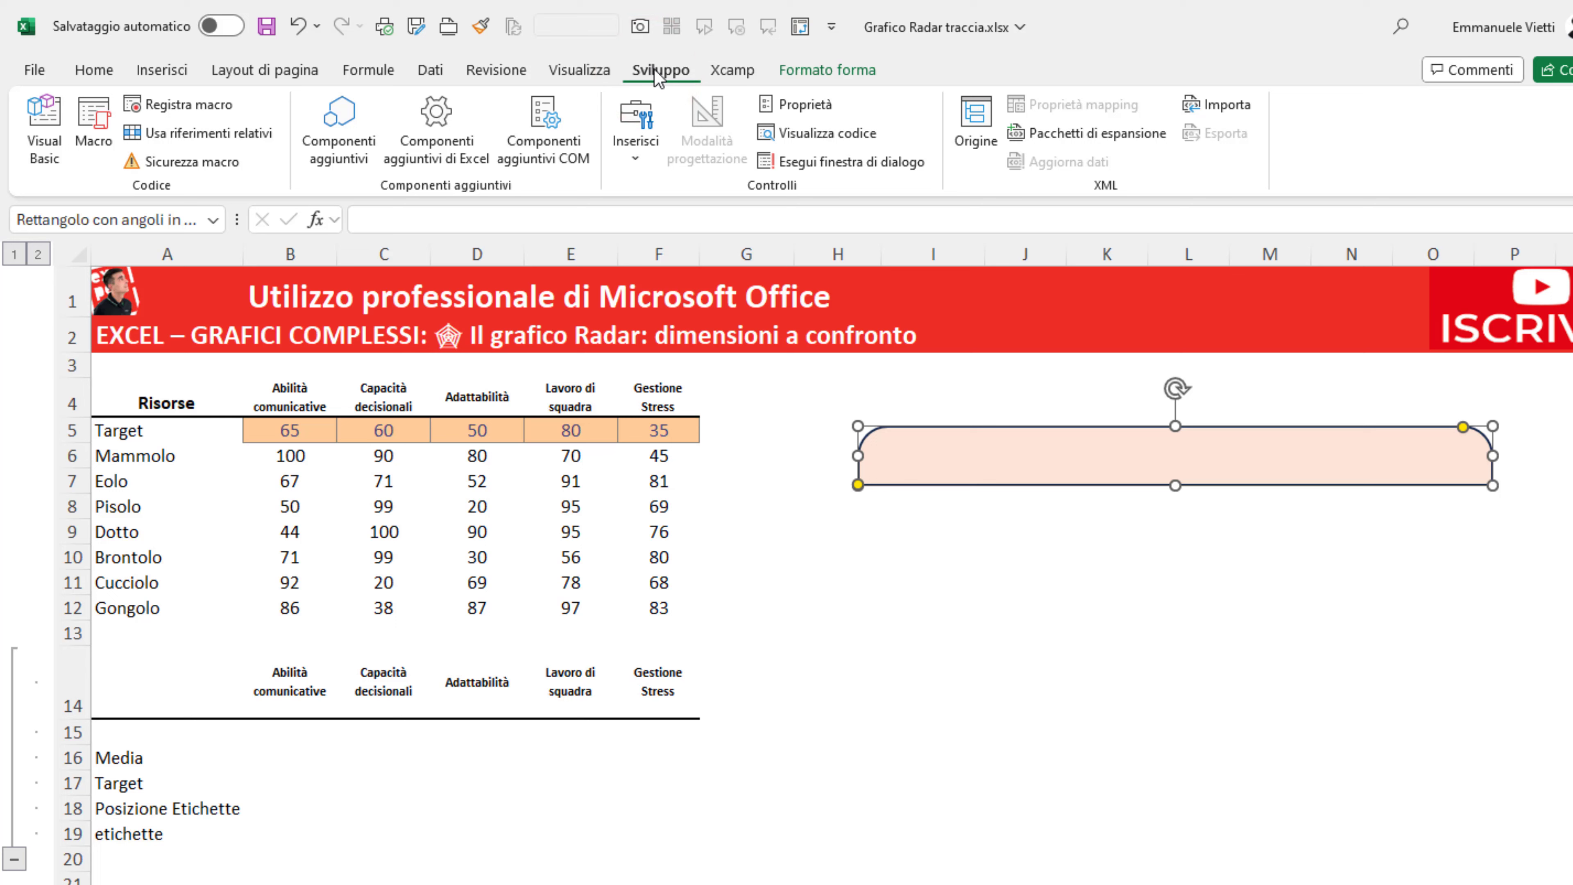
pyautogui.rightClick(1314, 161)
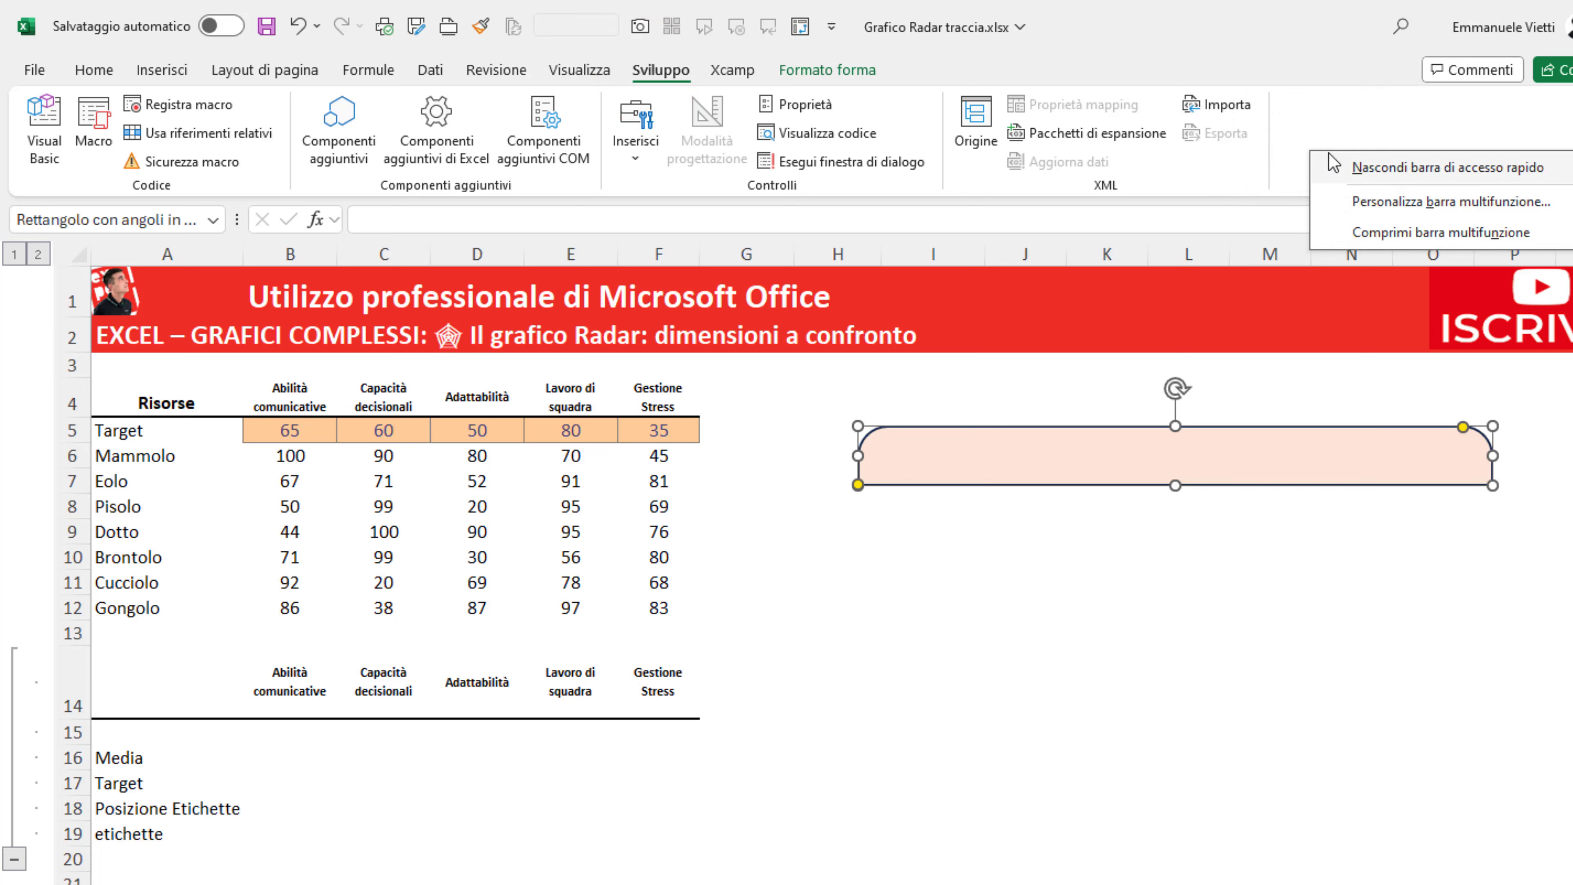
pyautogui.click(1372, 207)
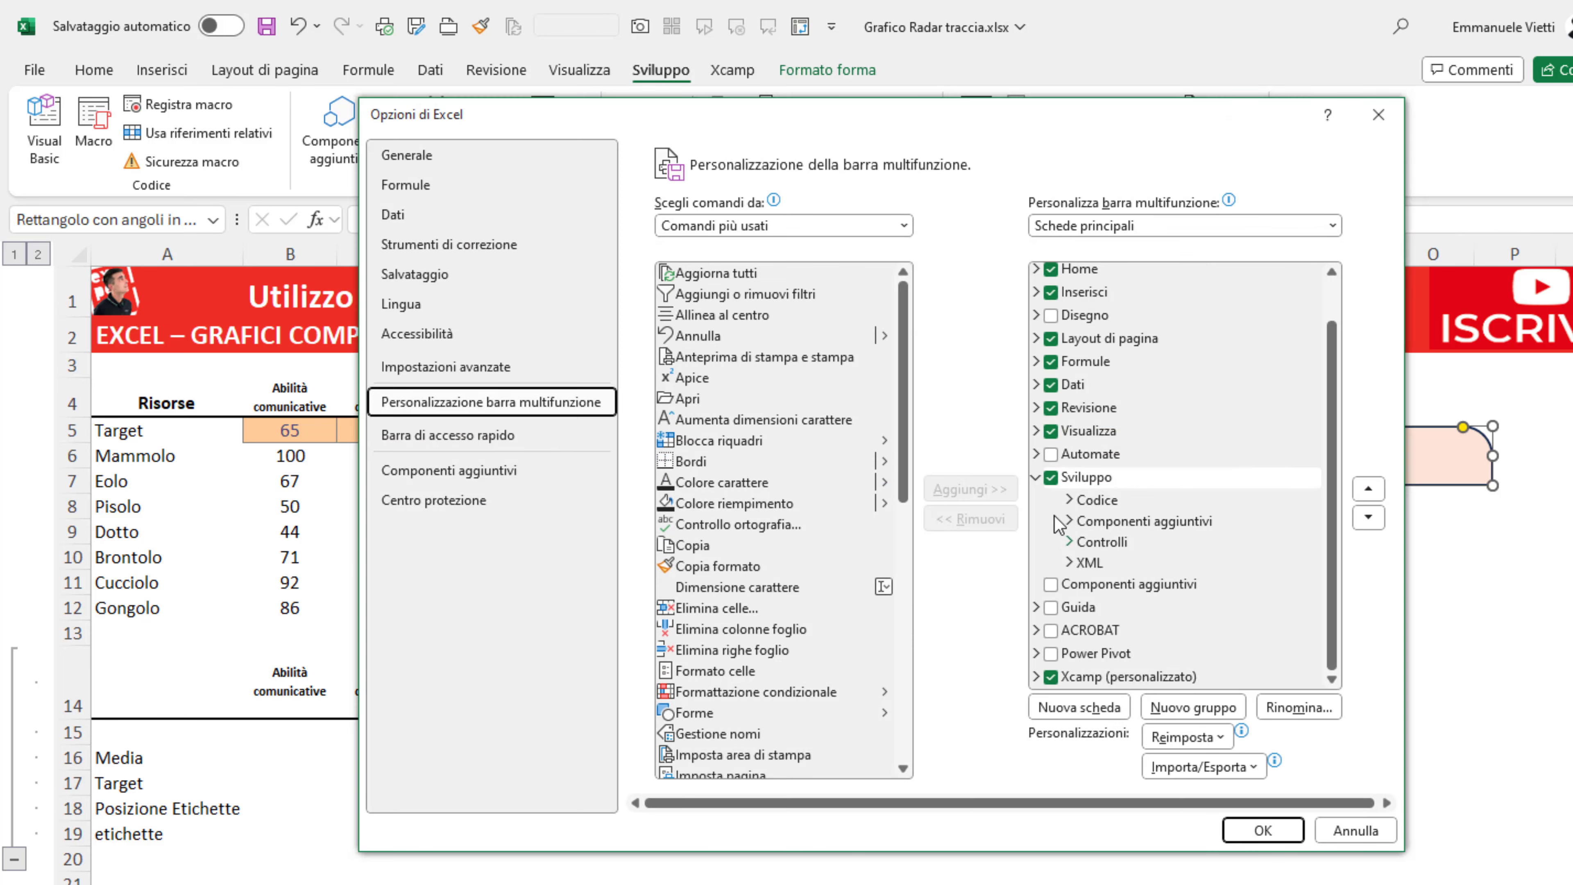
pyautogui.click(1067, 479)
pyautogui.click(1263, 830)
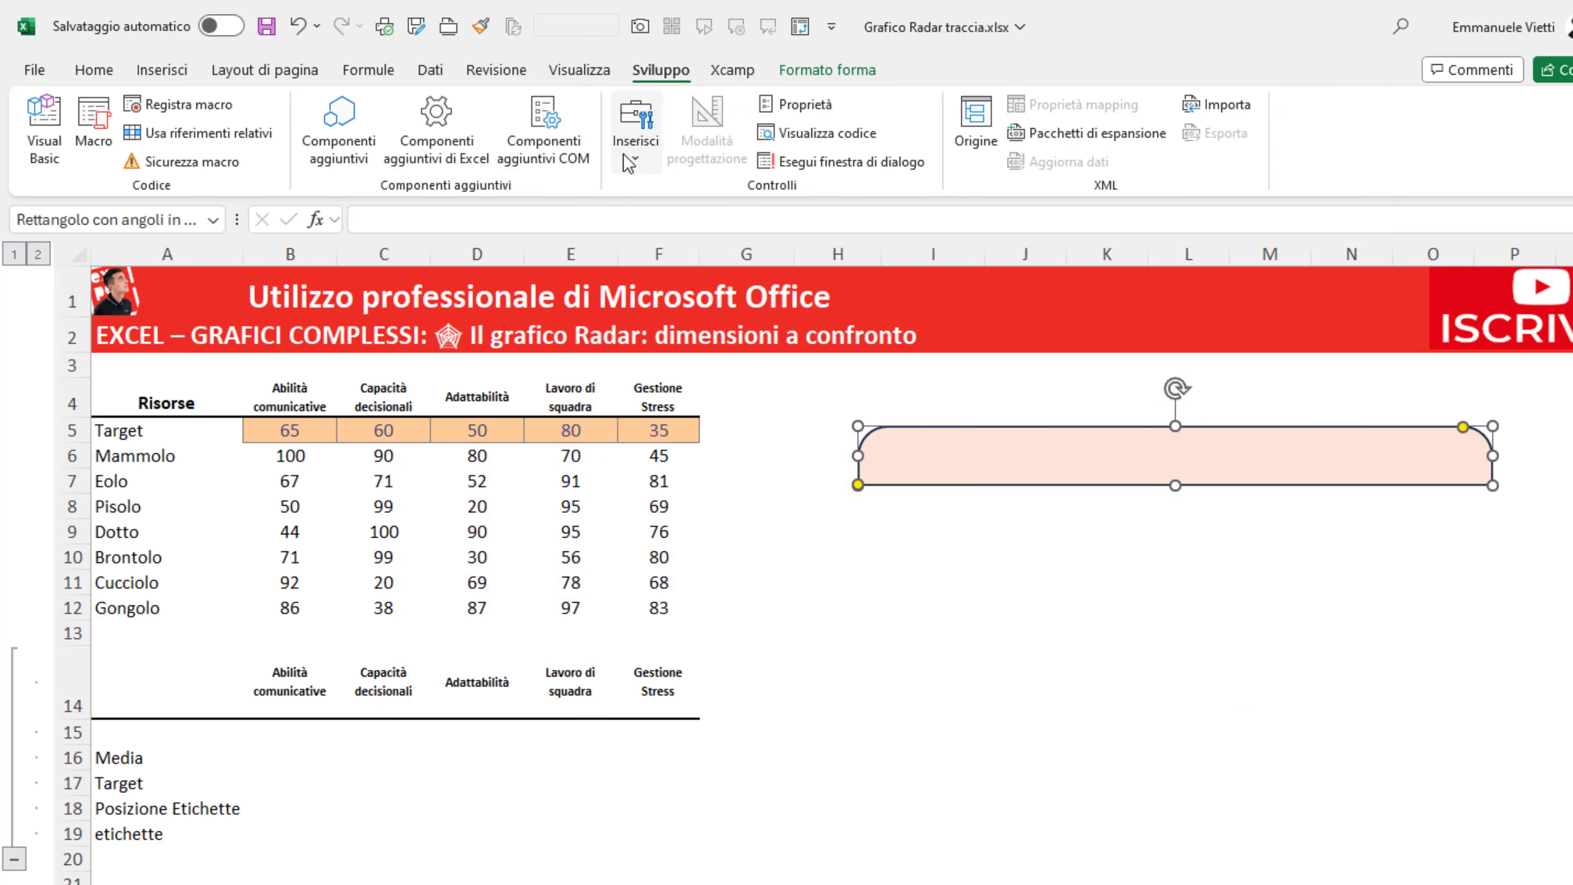
# - Draw a Casella combinata form control at the left end of the pink banner
pyautogui.click(634, 140)
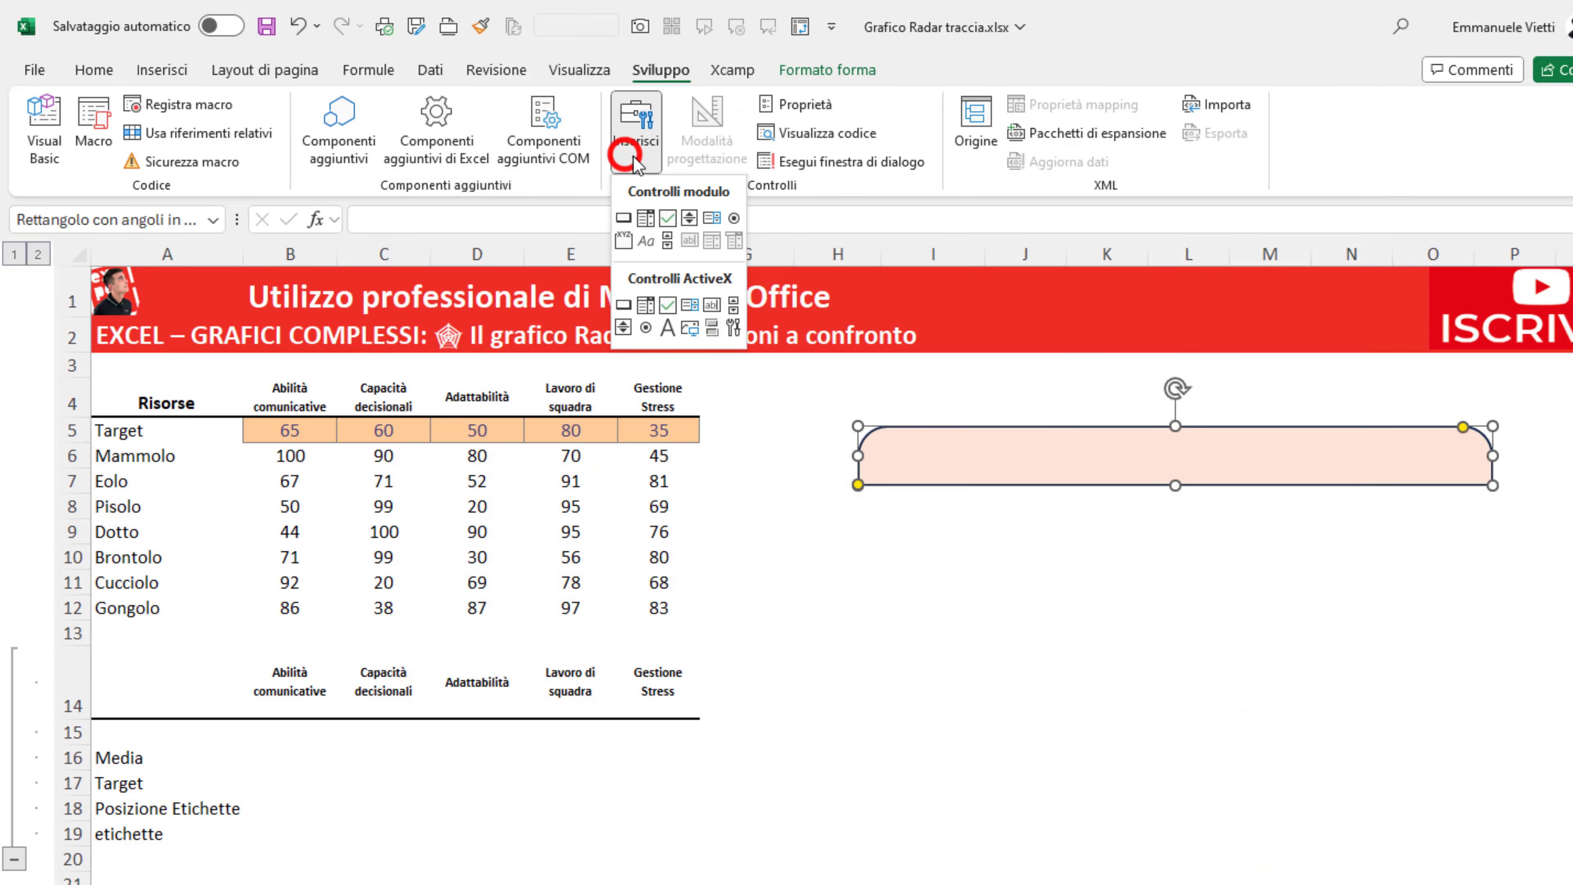
pyautogui.click(646, 218)
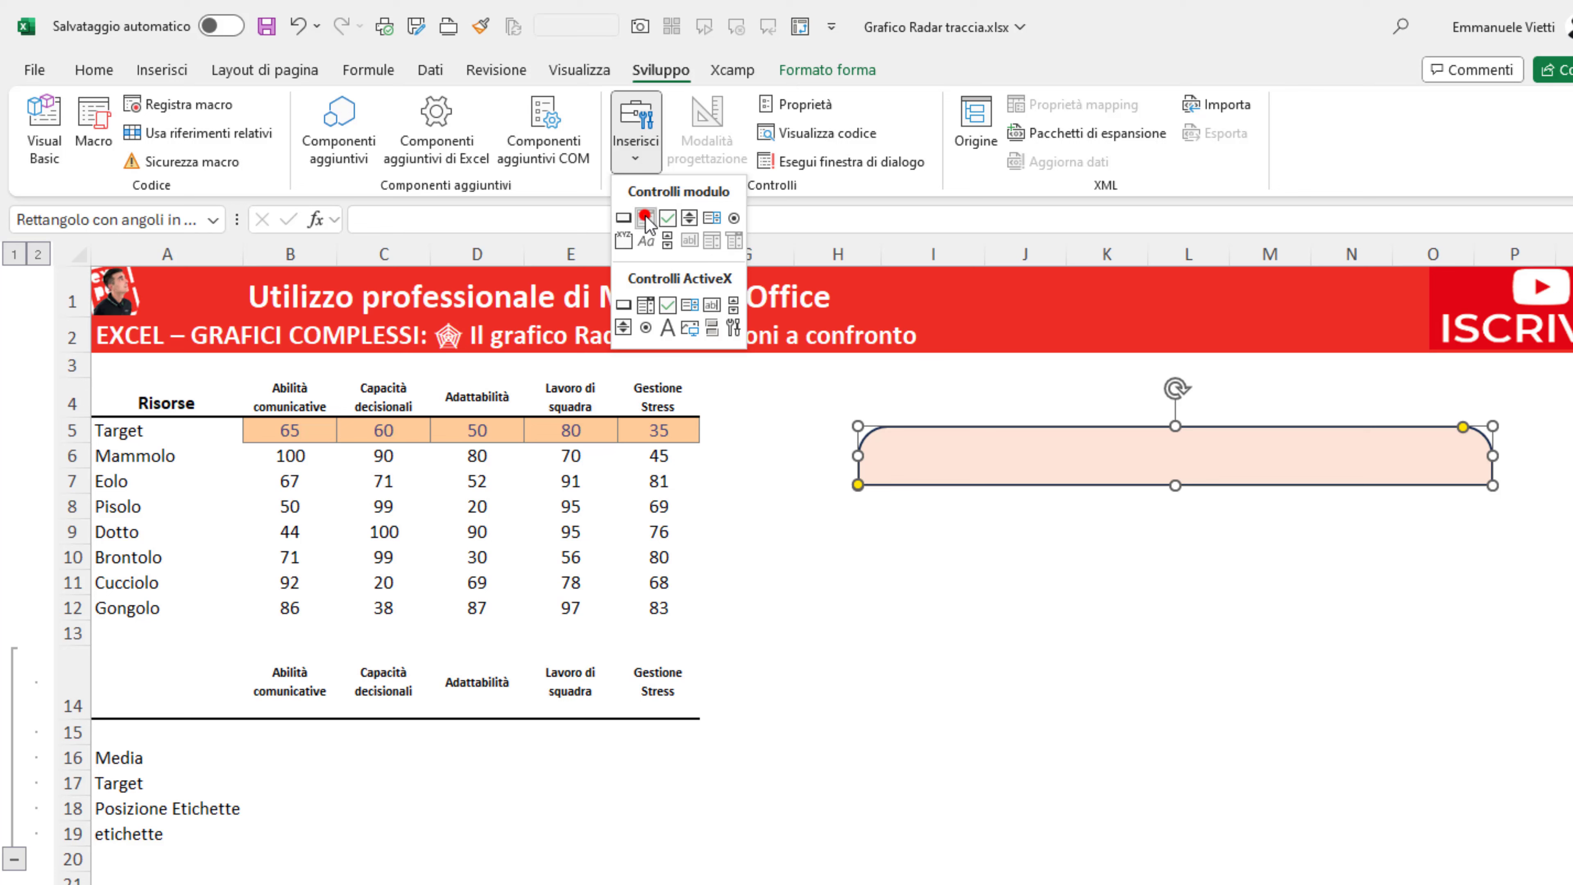
pyautogui.moveTo(884, 438)
pyautogui.mouseDown()
pyautogui.moveTo(901, 455)
pyautogui.moveTo(1076, 464)
pyautogui.moveTo(1035, 464)
pyautogui.mouseUp()
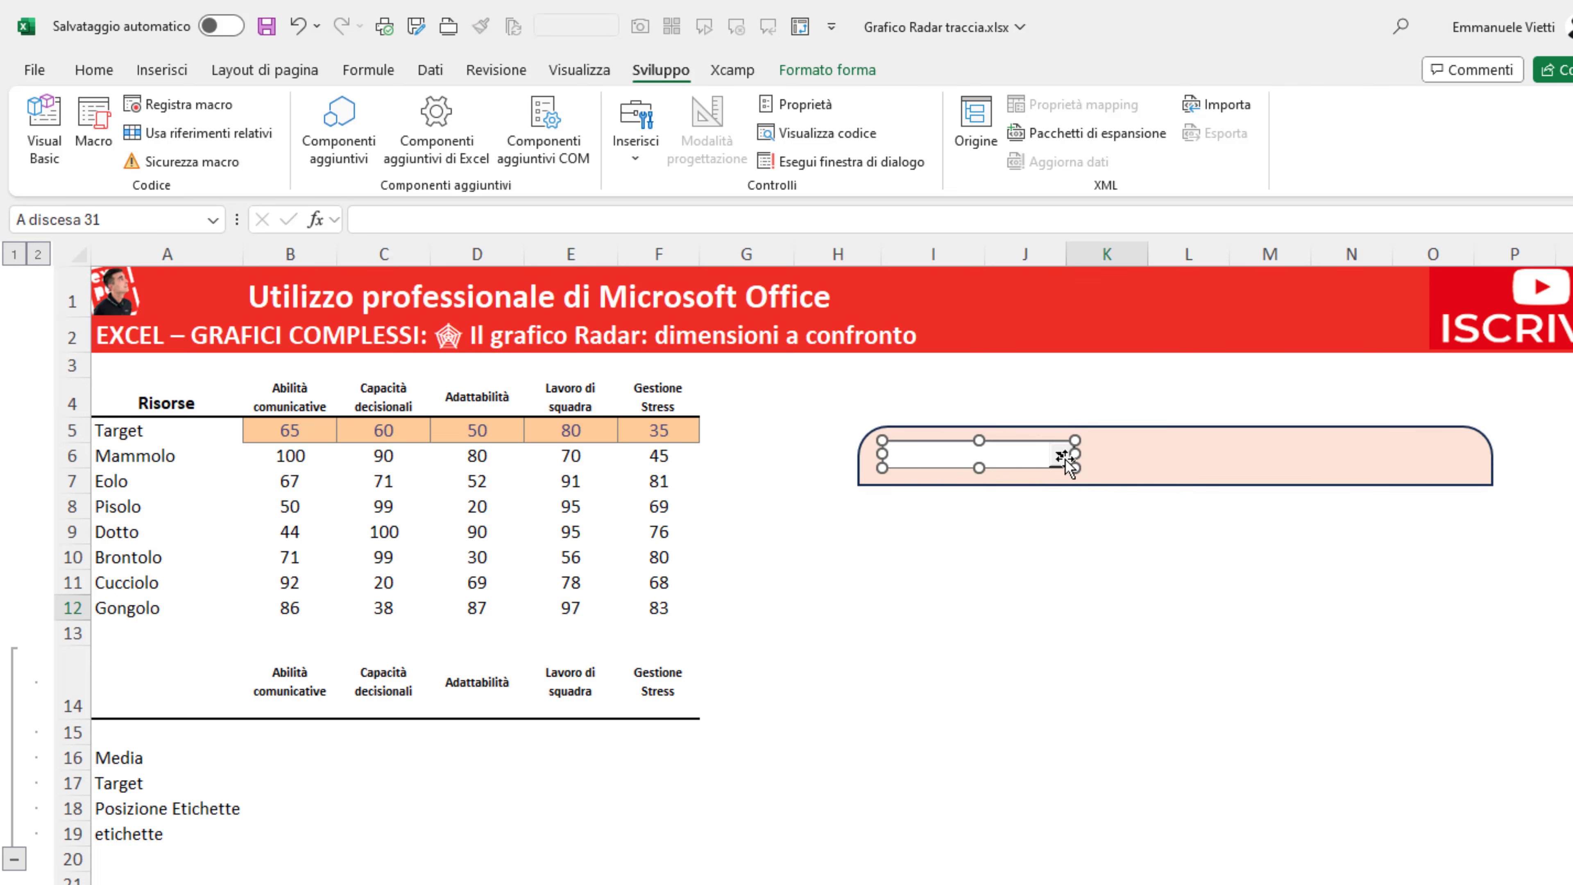
pyautogui.click(1101, 458)
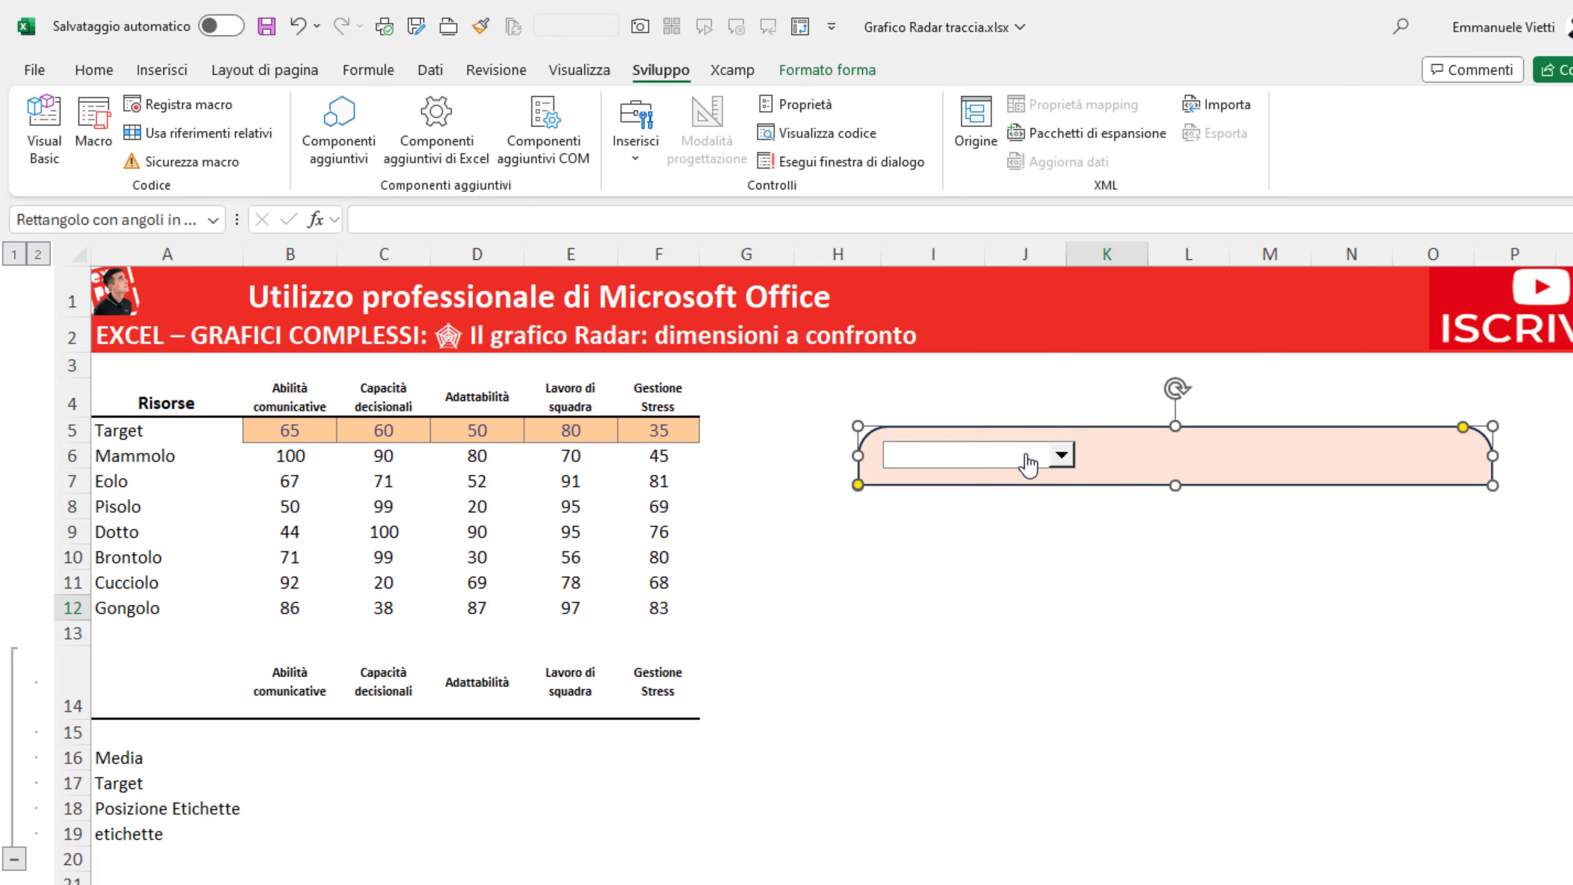
# - In Formato controllo, set the dropdown's input range to $A$6:$A$12
pyautogui.rightClick(1028, 463)
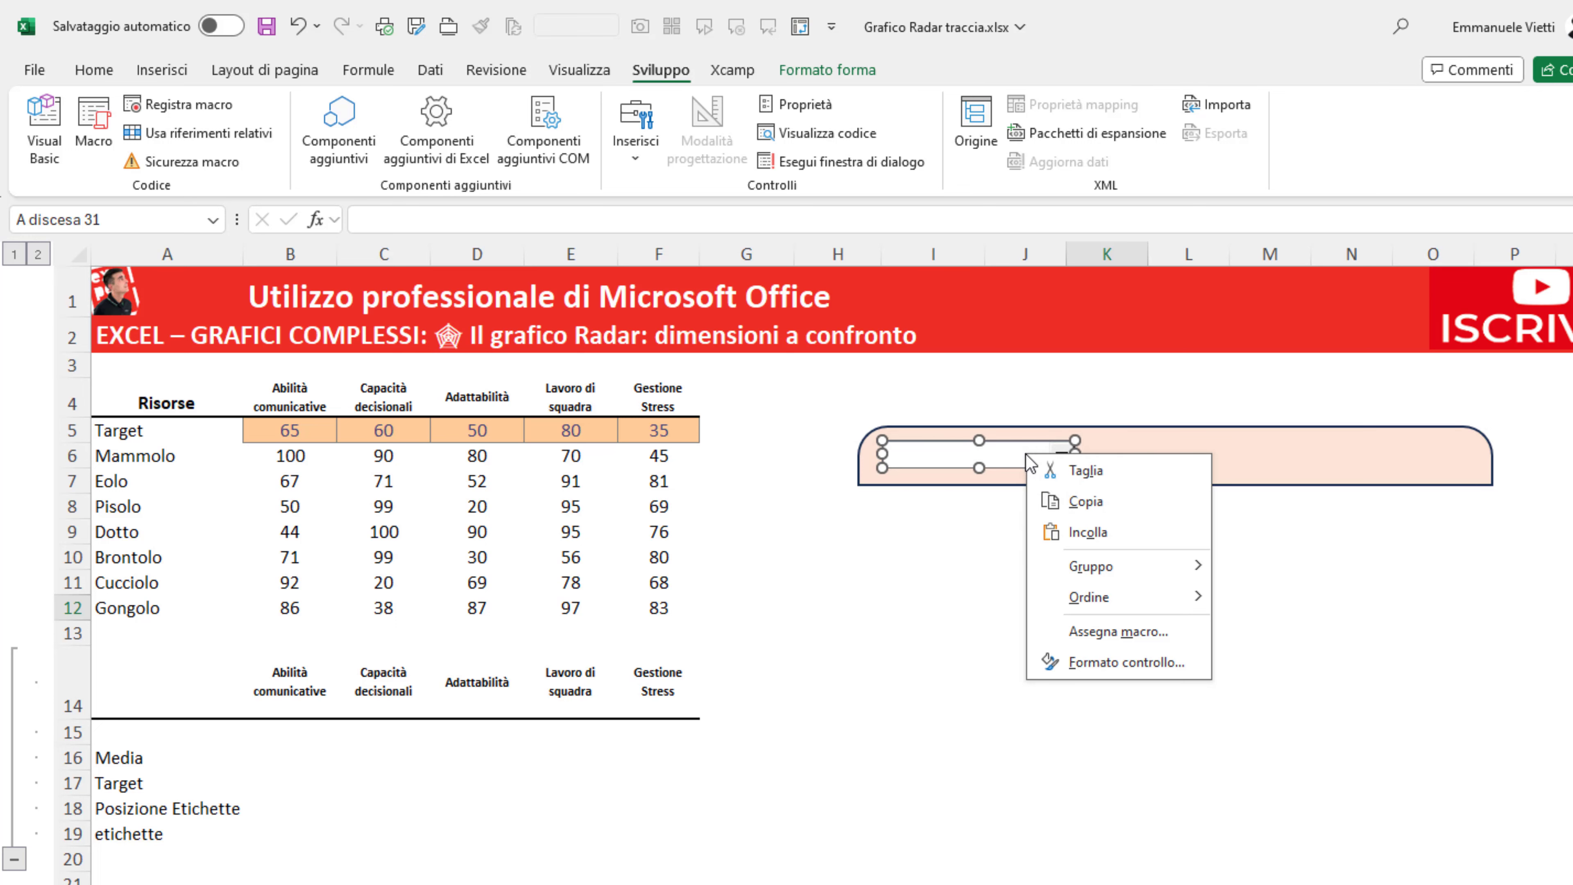
pyautogui.click(1087, 663)
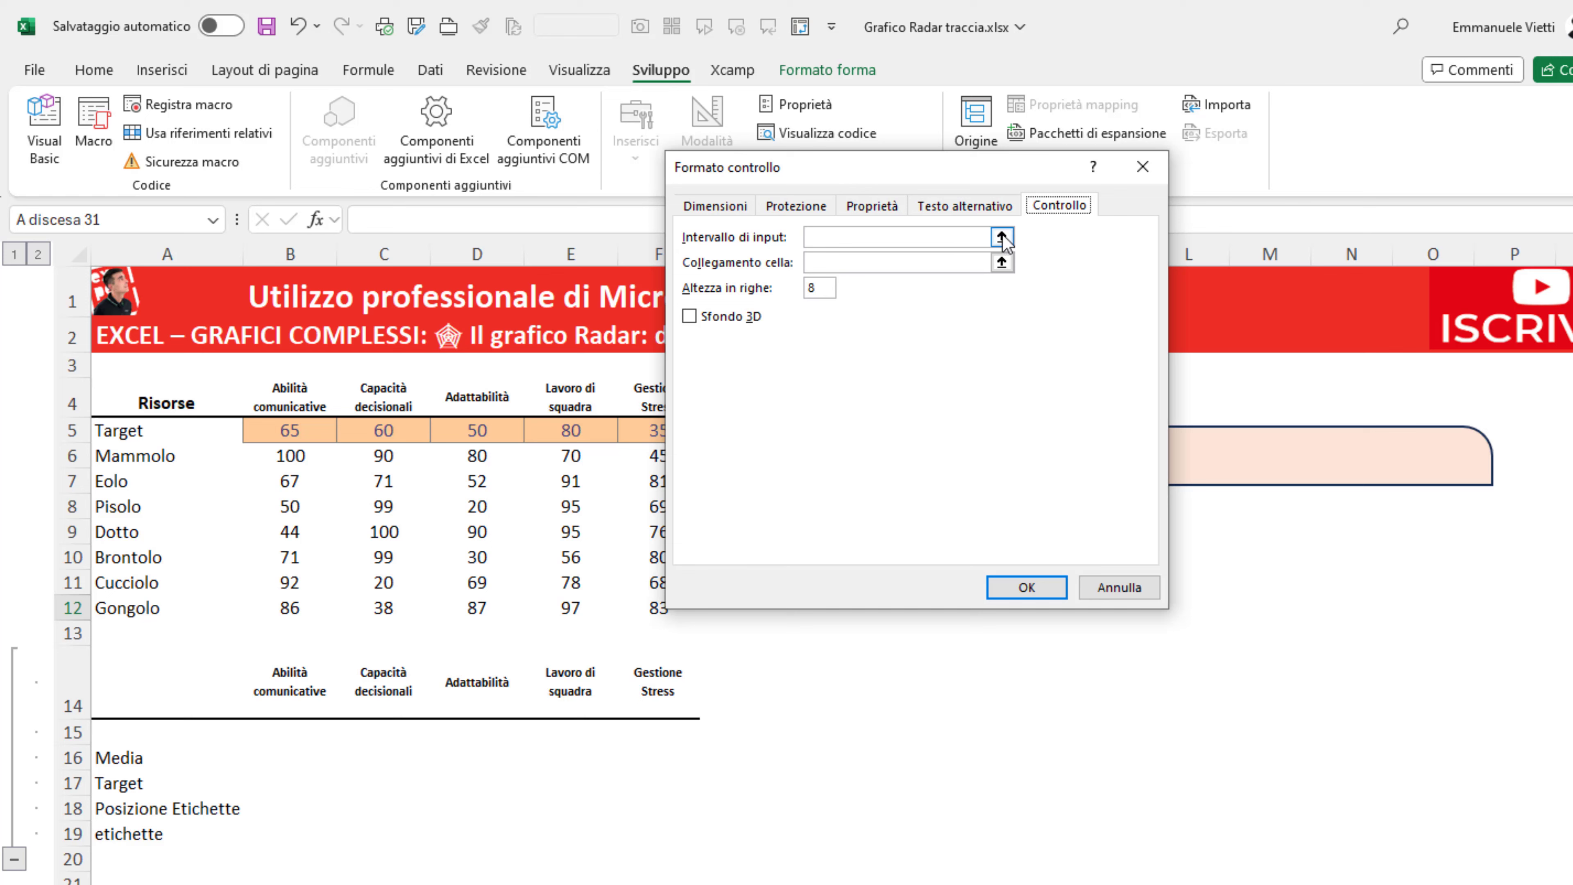
pyautogui.click(1002, 237)
pyautogui.click(134, 458)
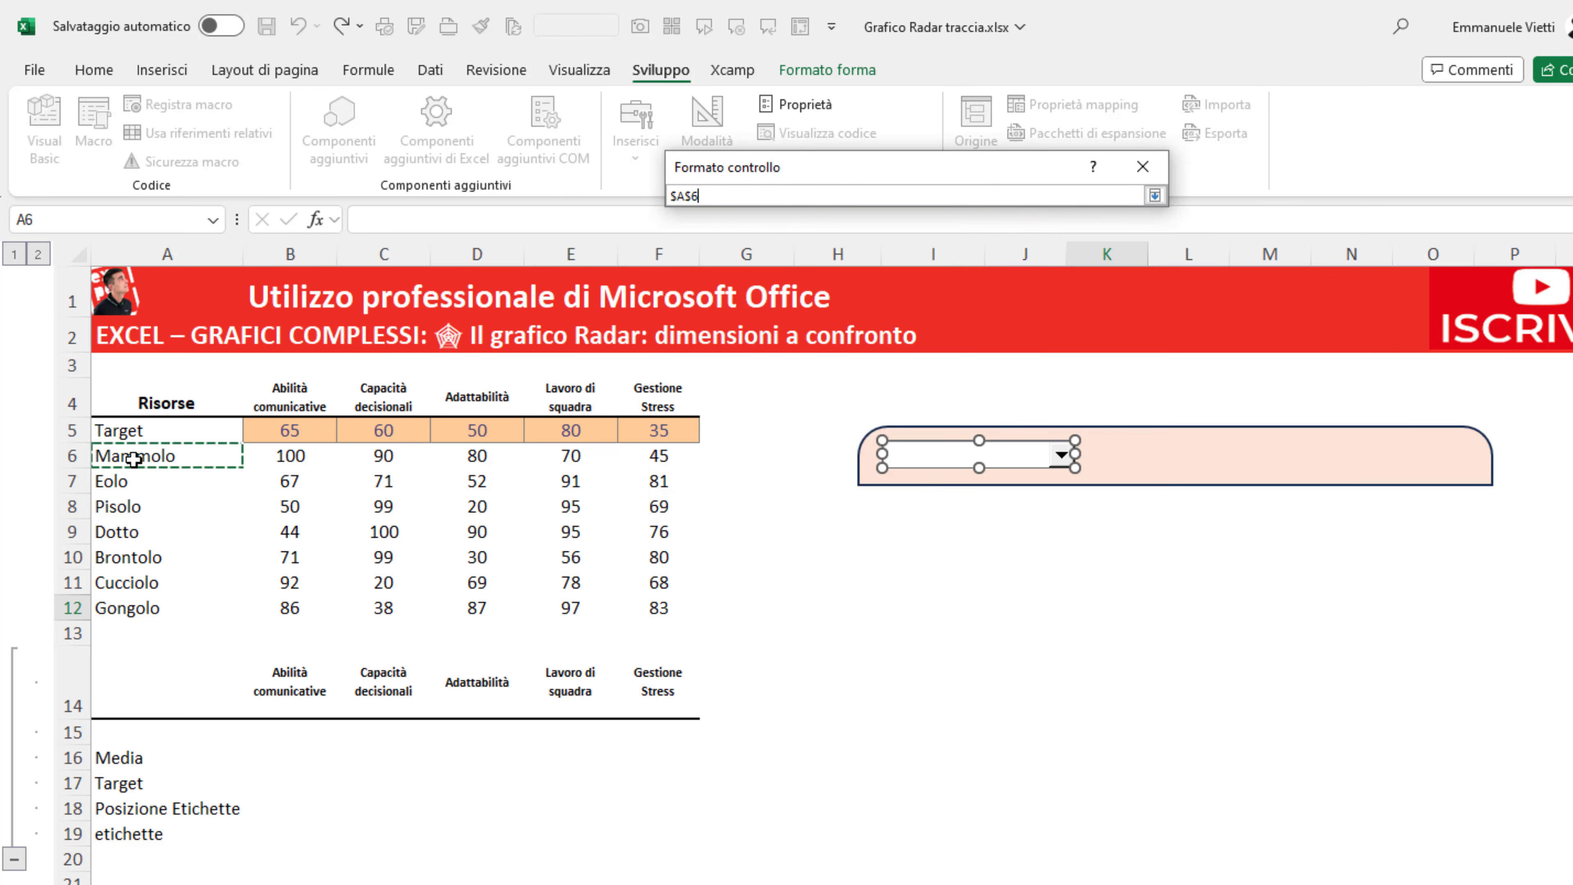
pyautogui.moveTo(134, 459); pyautogui.dragTo(133, 610)
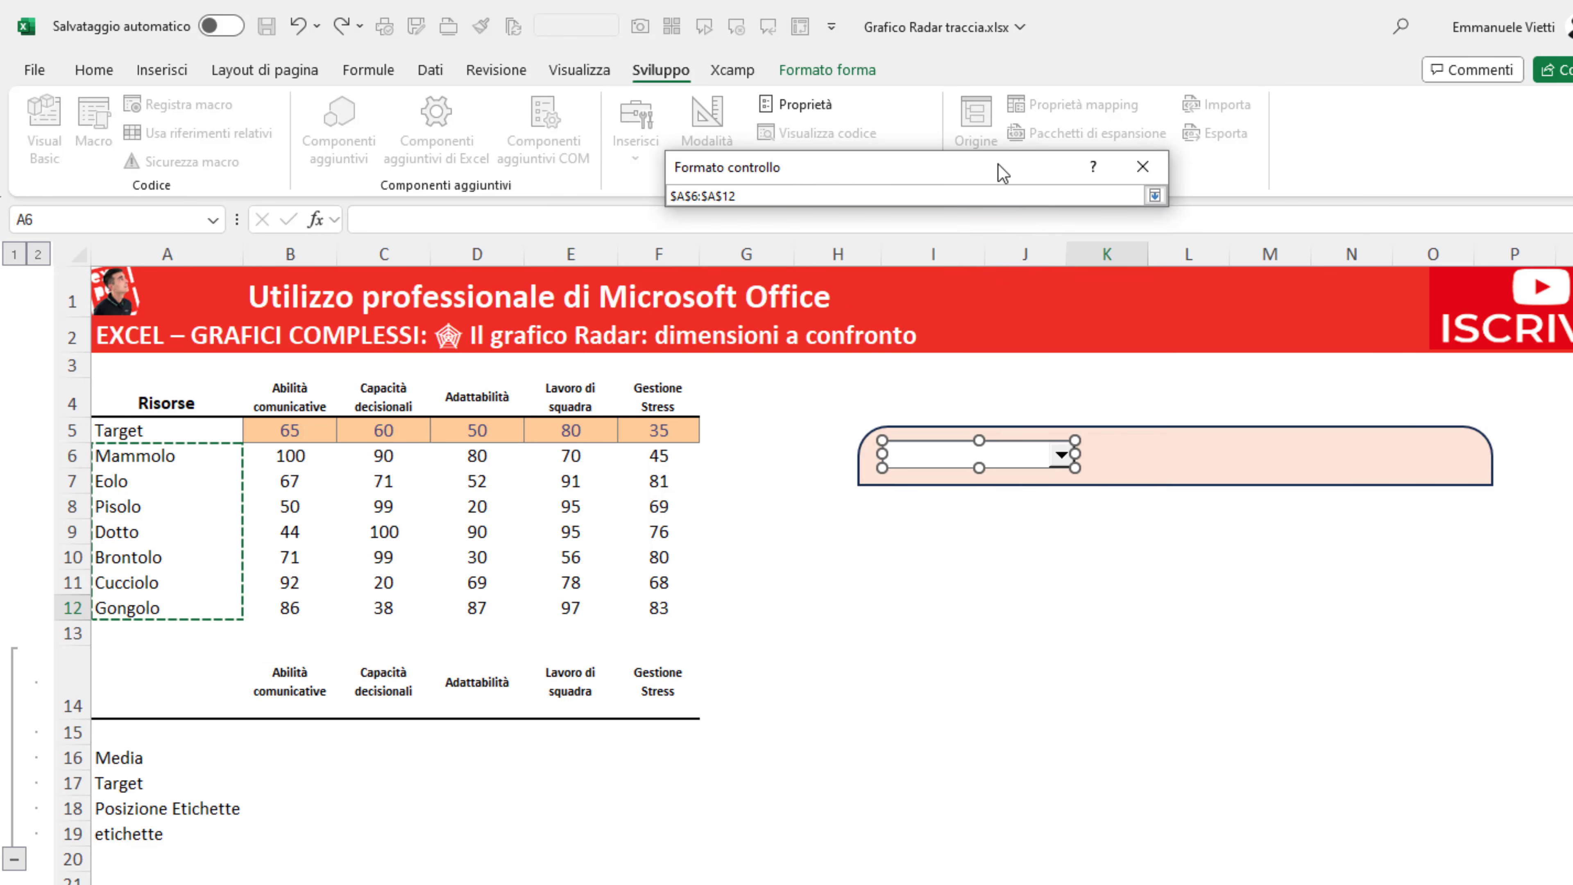
pyautogui.click(1155, 196)
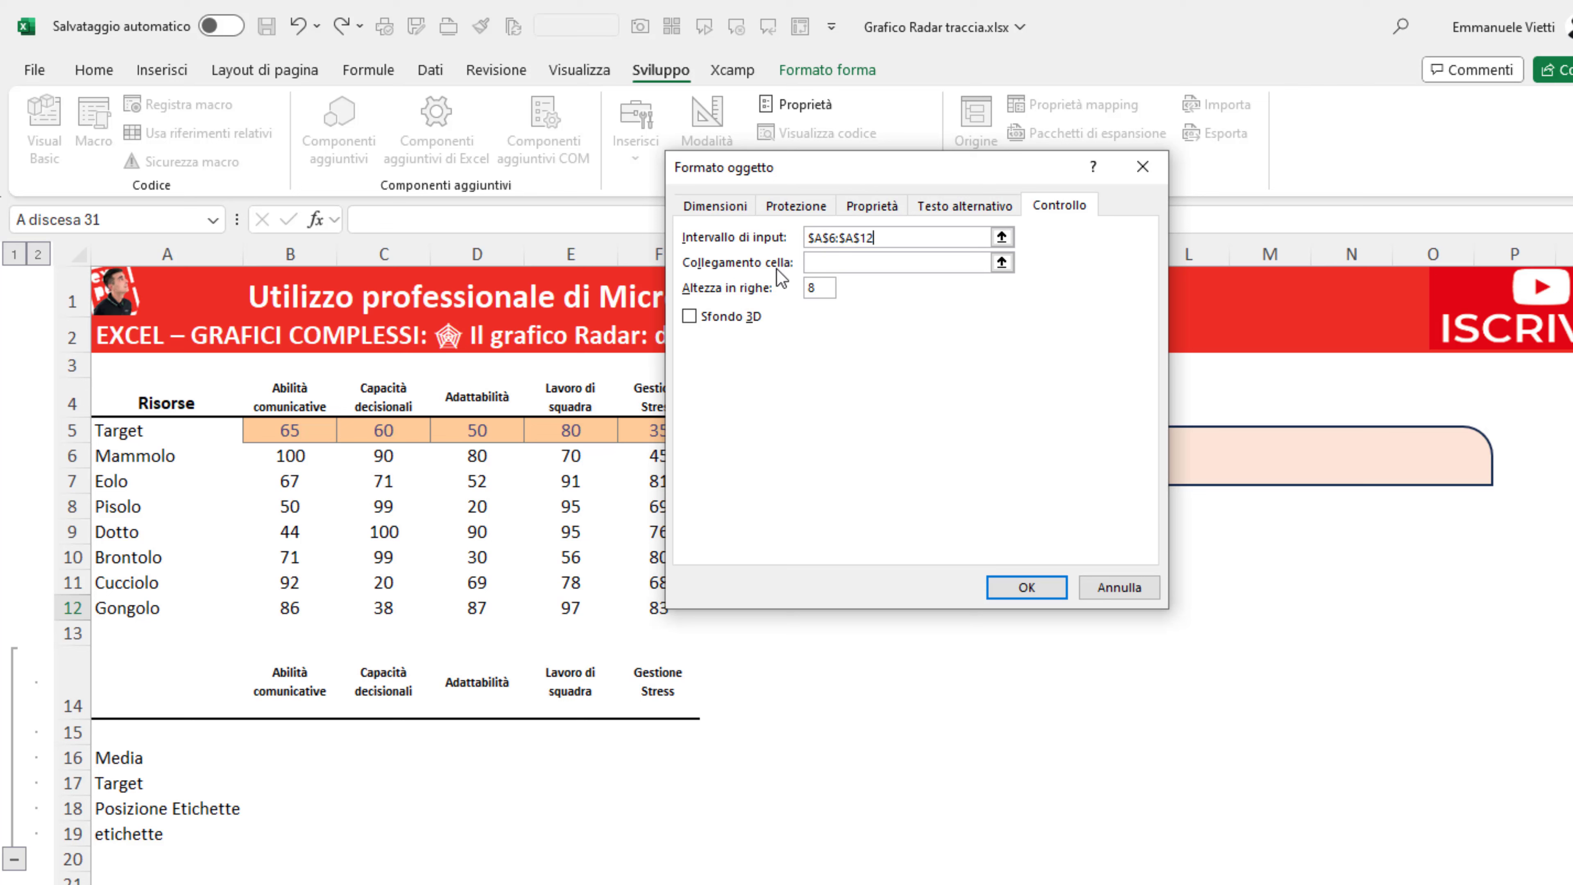
# - Set the cell link to $I$5, correcting it from I4, and apply
pyautogui.click(1002, 263)
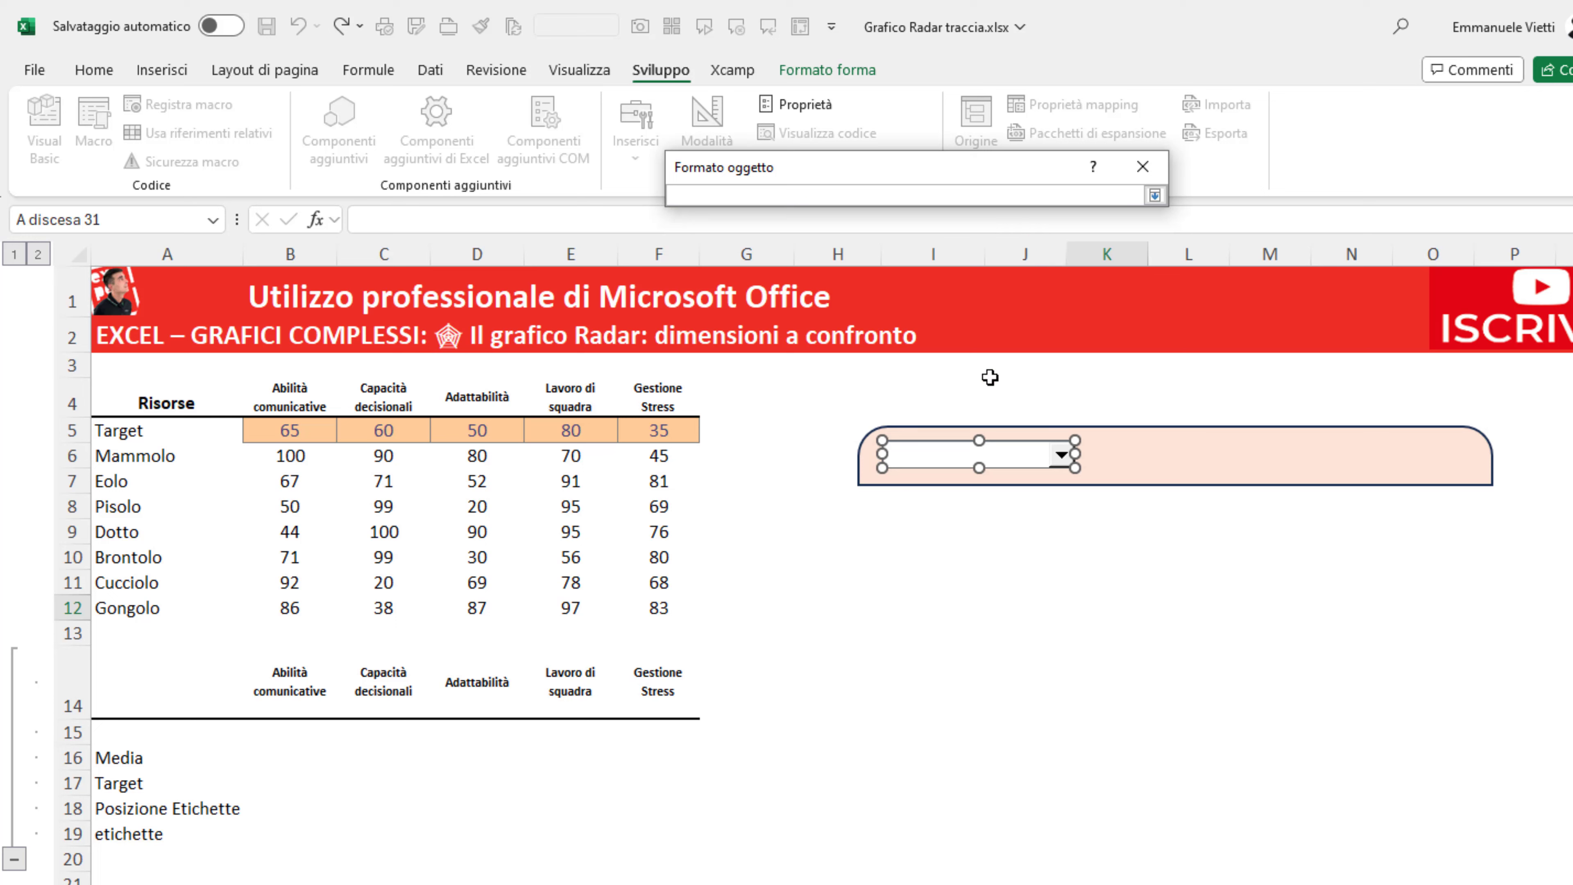
pyautogui.click(953, 403)
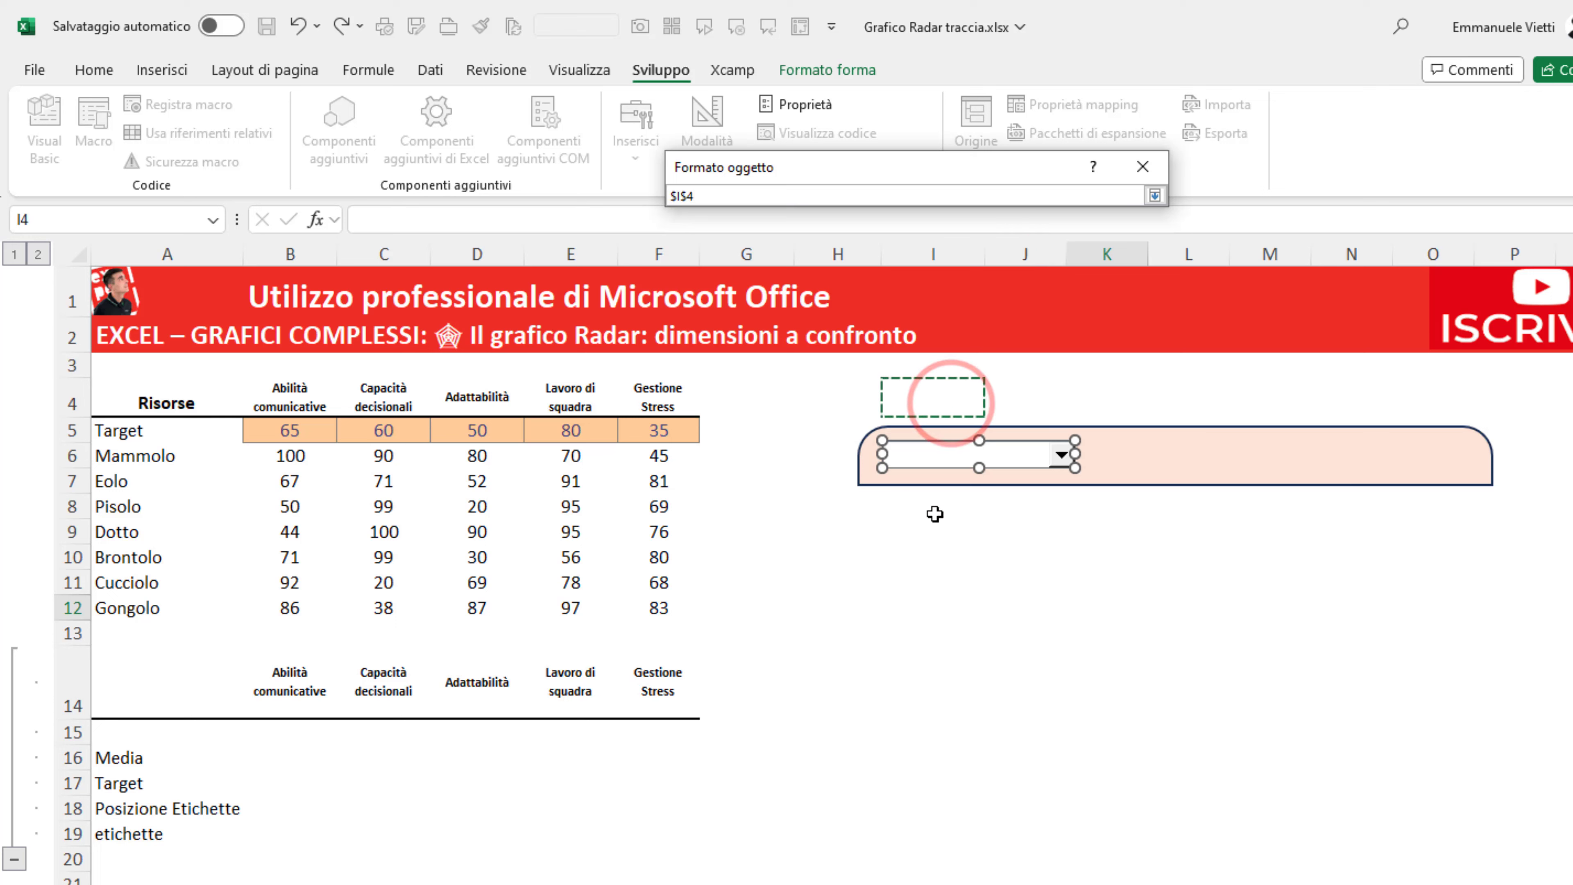
pyautogui.click(745, 195)
pyautogui.press('BackSpace')
pyautogui.write('5')
pyautogui.press('Return')
pyautogui.click(1019, 587)
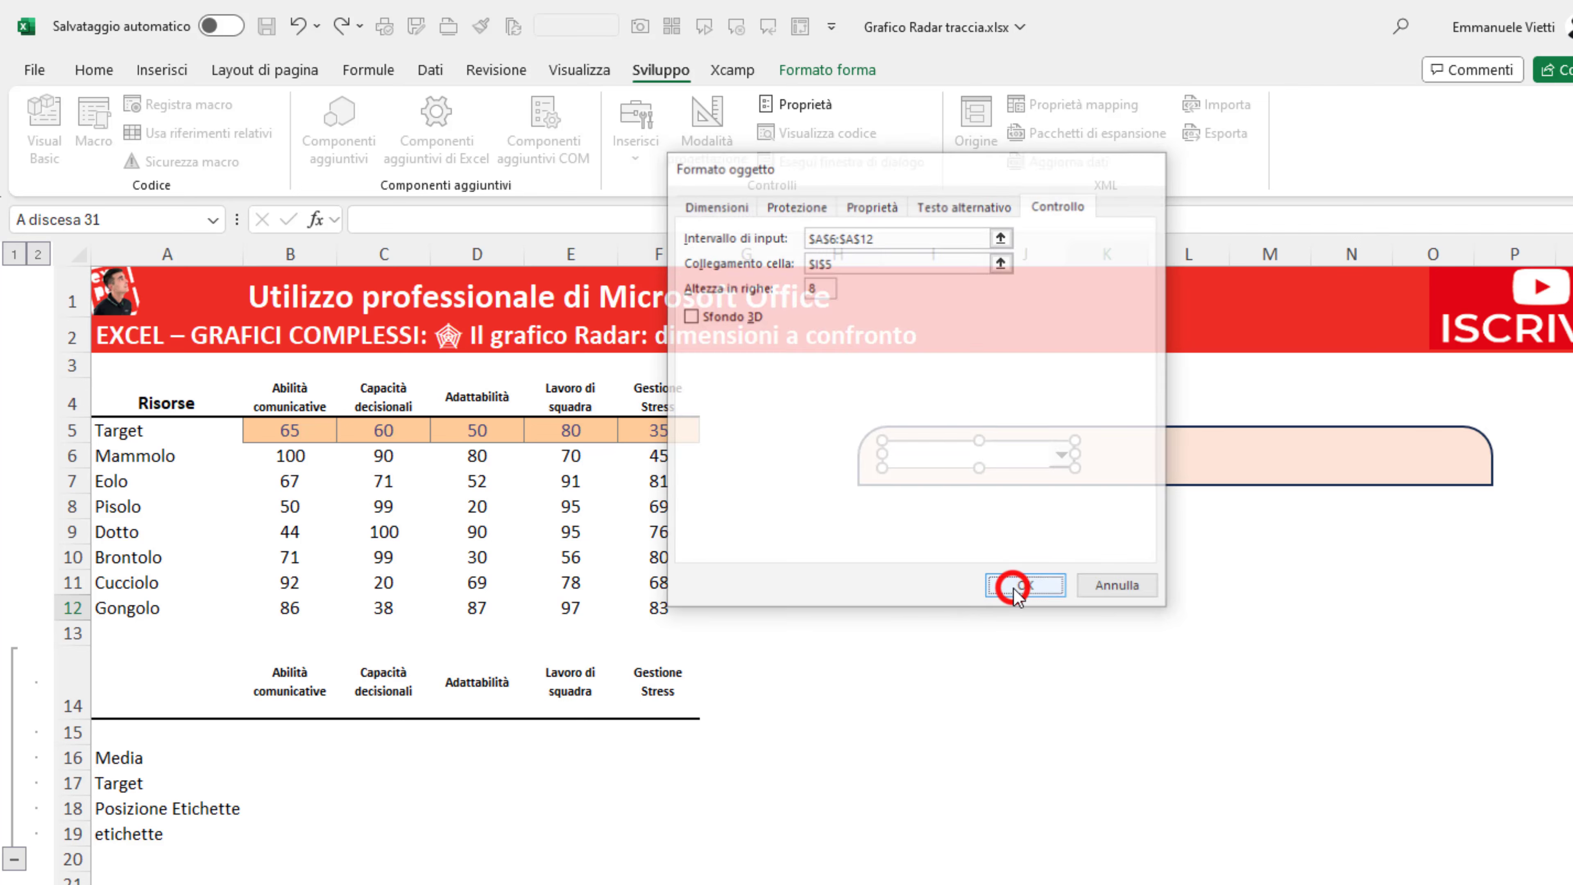
pyautogui.keyDown('ctrl'); pyautogui.click(1168, 453); pyautogui.keyUp('ctrl')
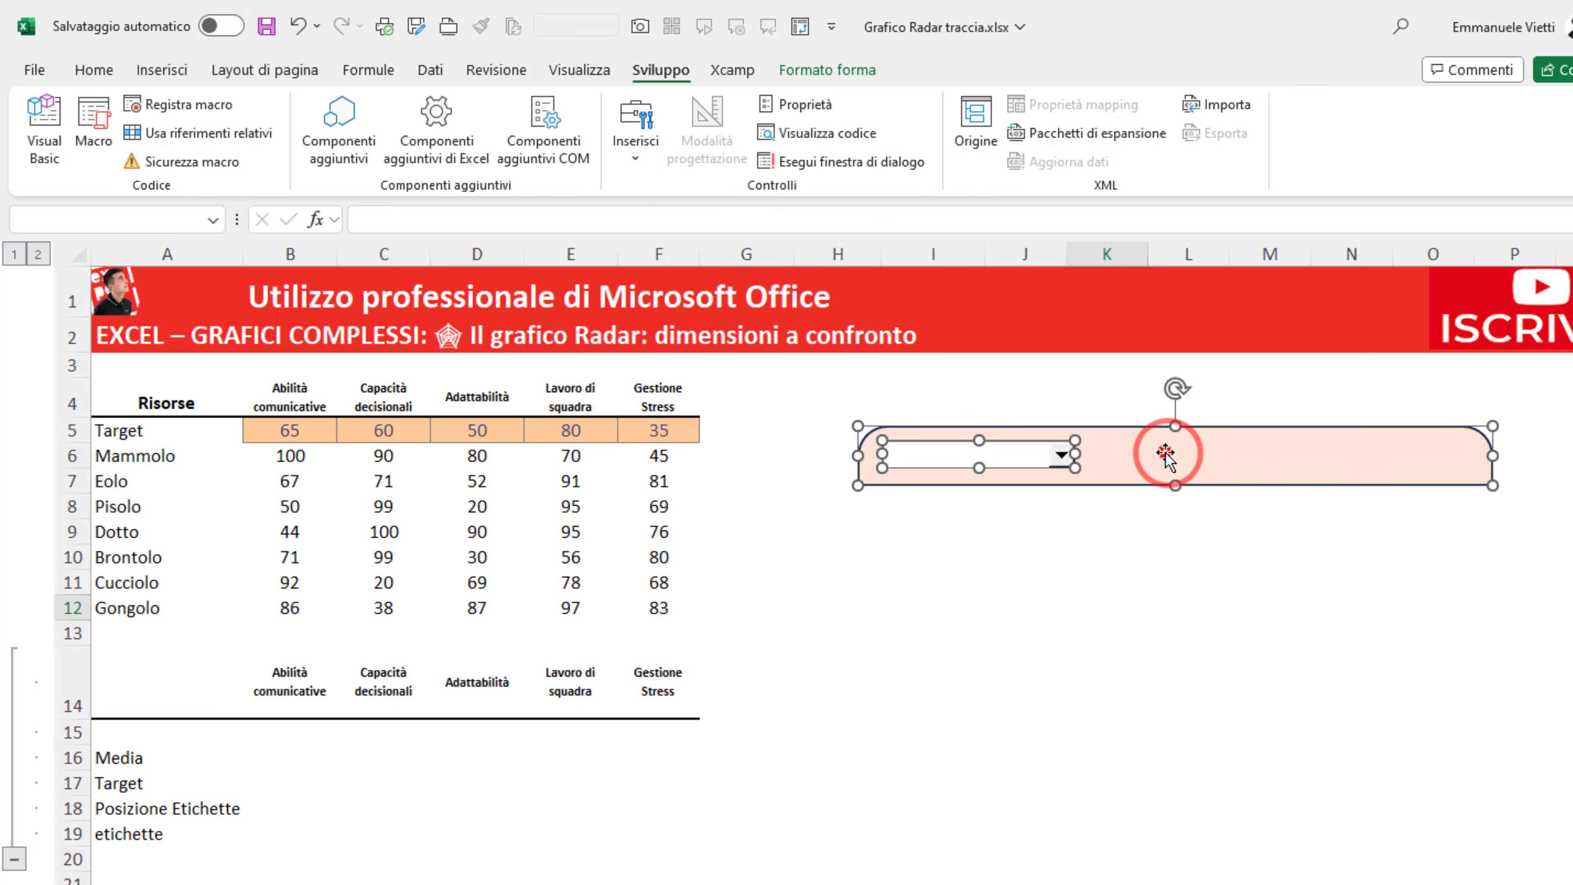
# - Nudge the banner and dropdown slightly lower and pick Pisolo from the list
pyautogui.moveTo(1168, 453); pyautogui.dragTo(1161, 513)
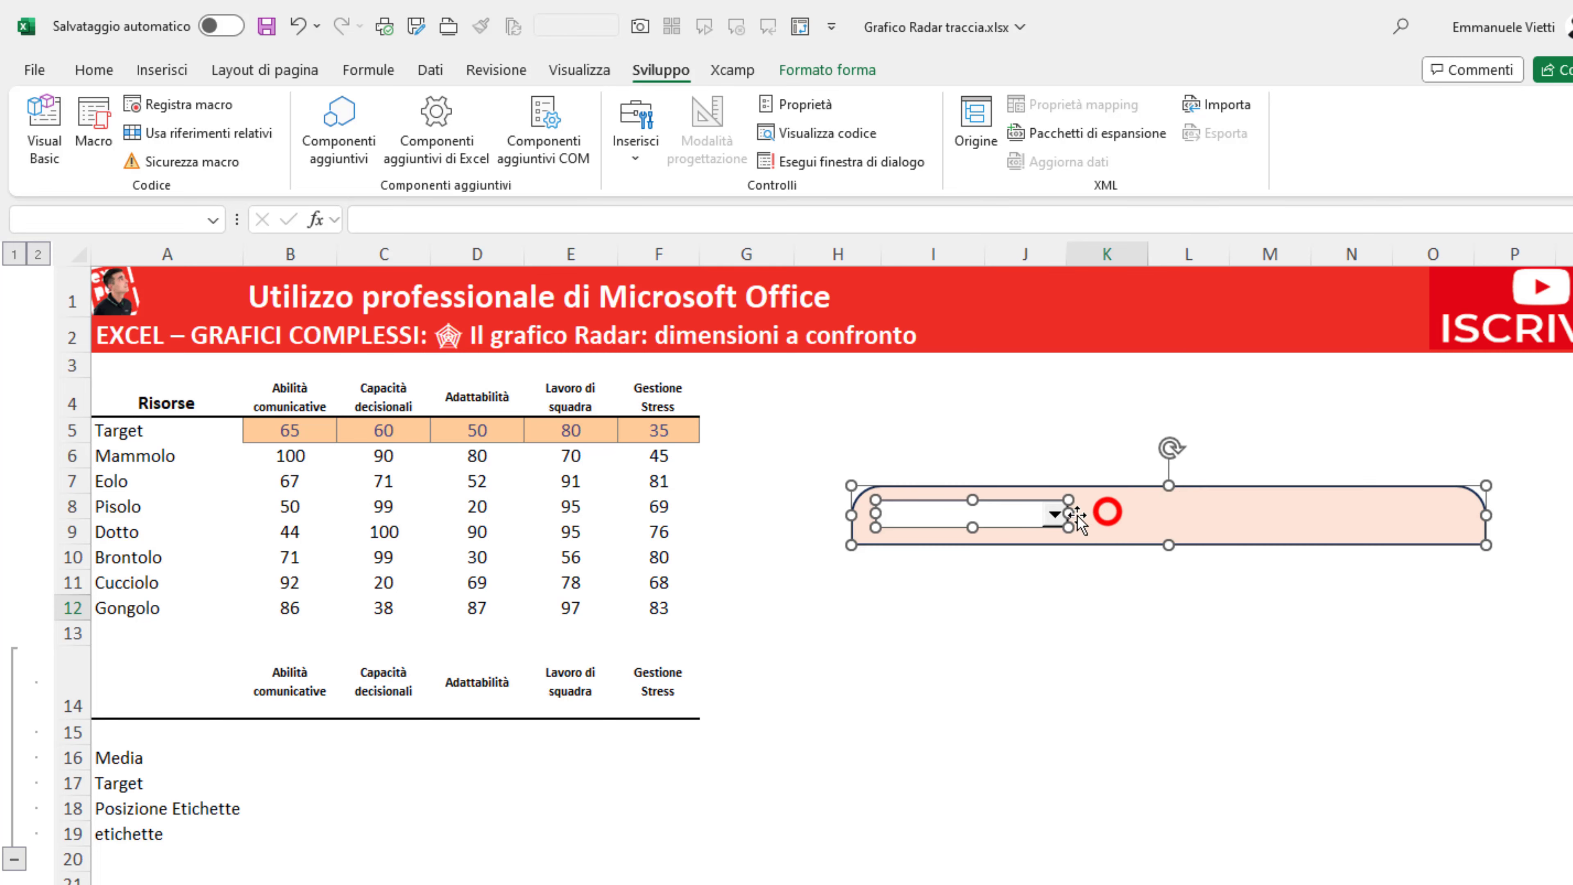
pyautogui.click(979, 577)
pyautogui.click(1053, 513)
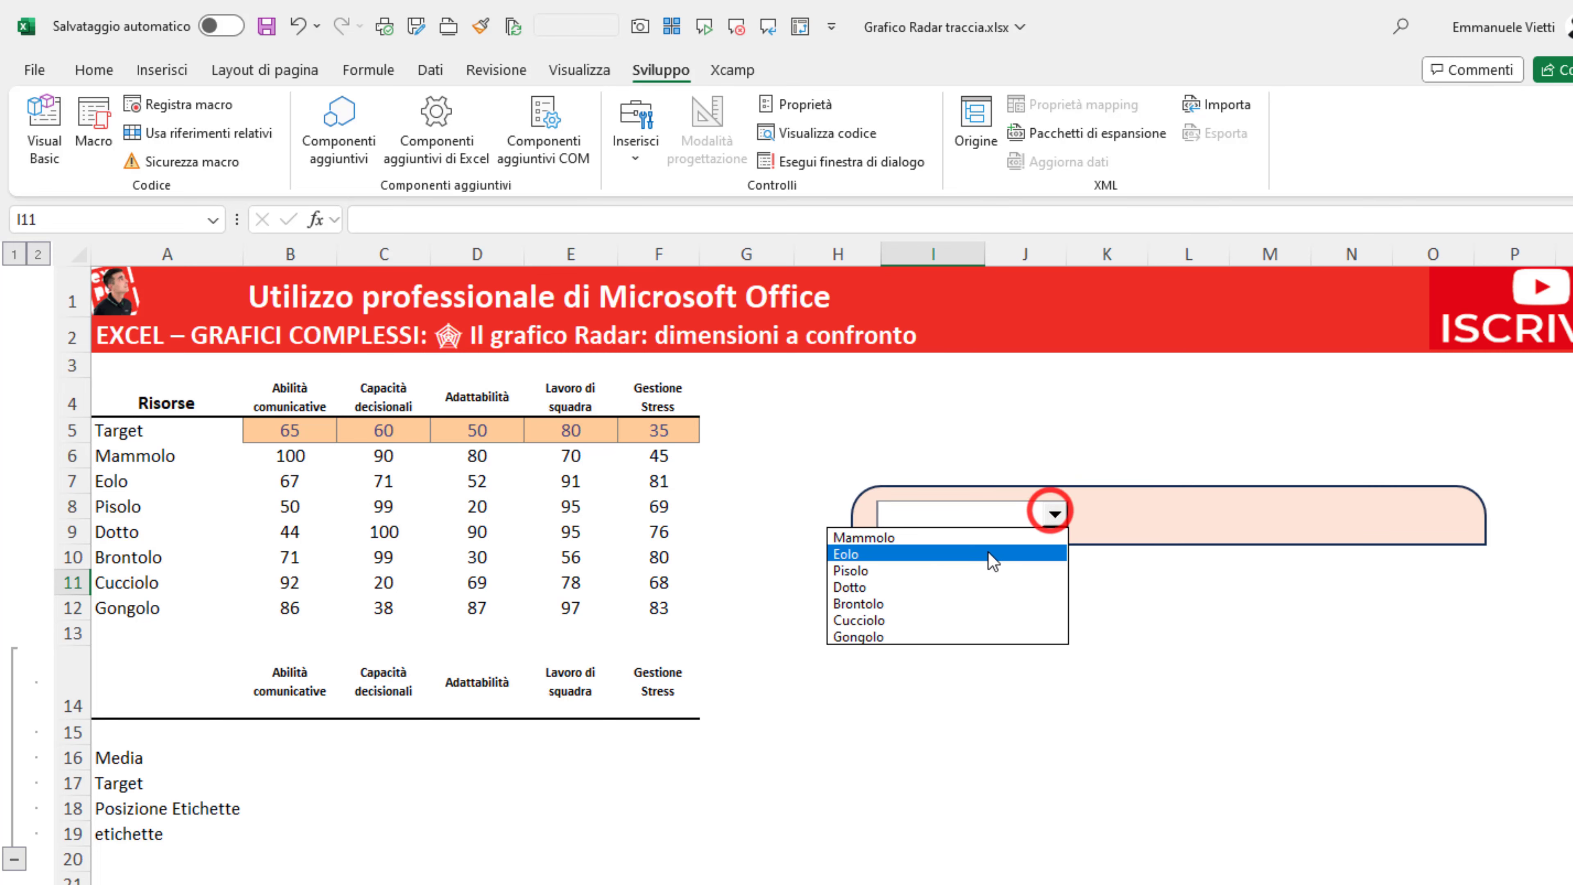
pyautogui.click(967, 568)
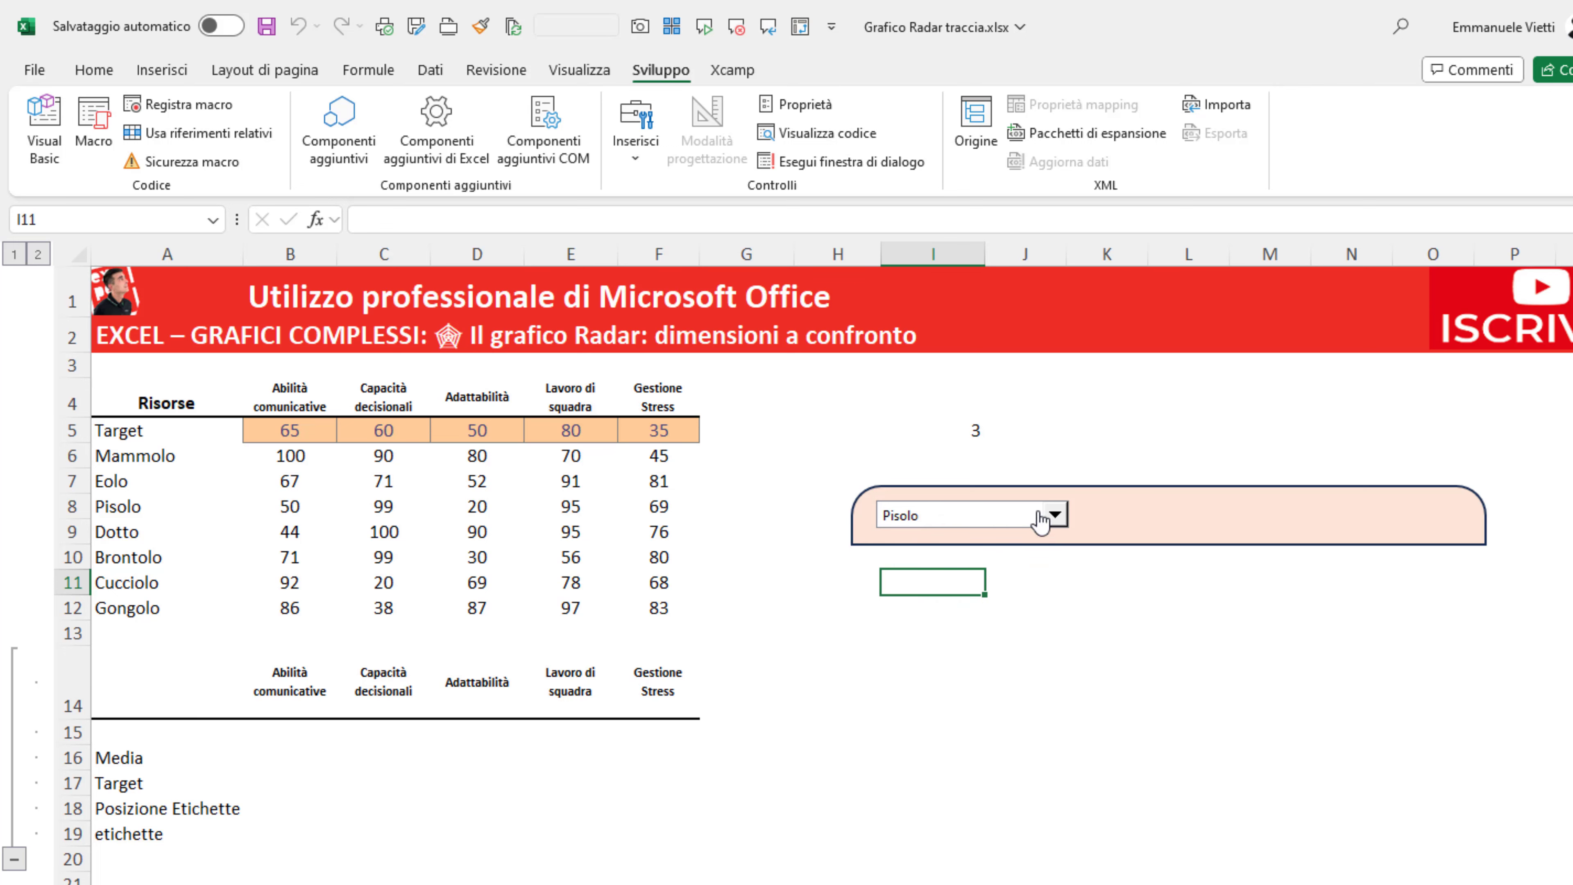
# - Pick Gongolo, then check the finished Grafico Radar workbook and return
pyautogui.click(1056, 514)
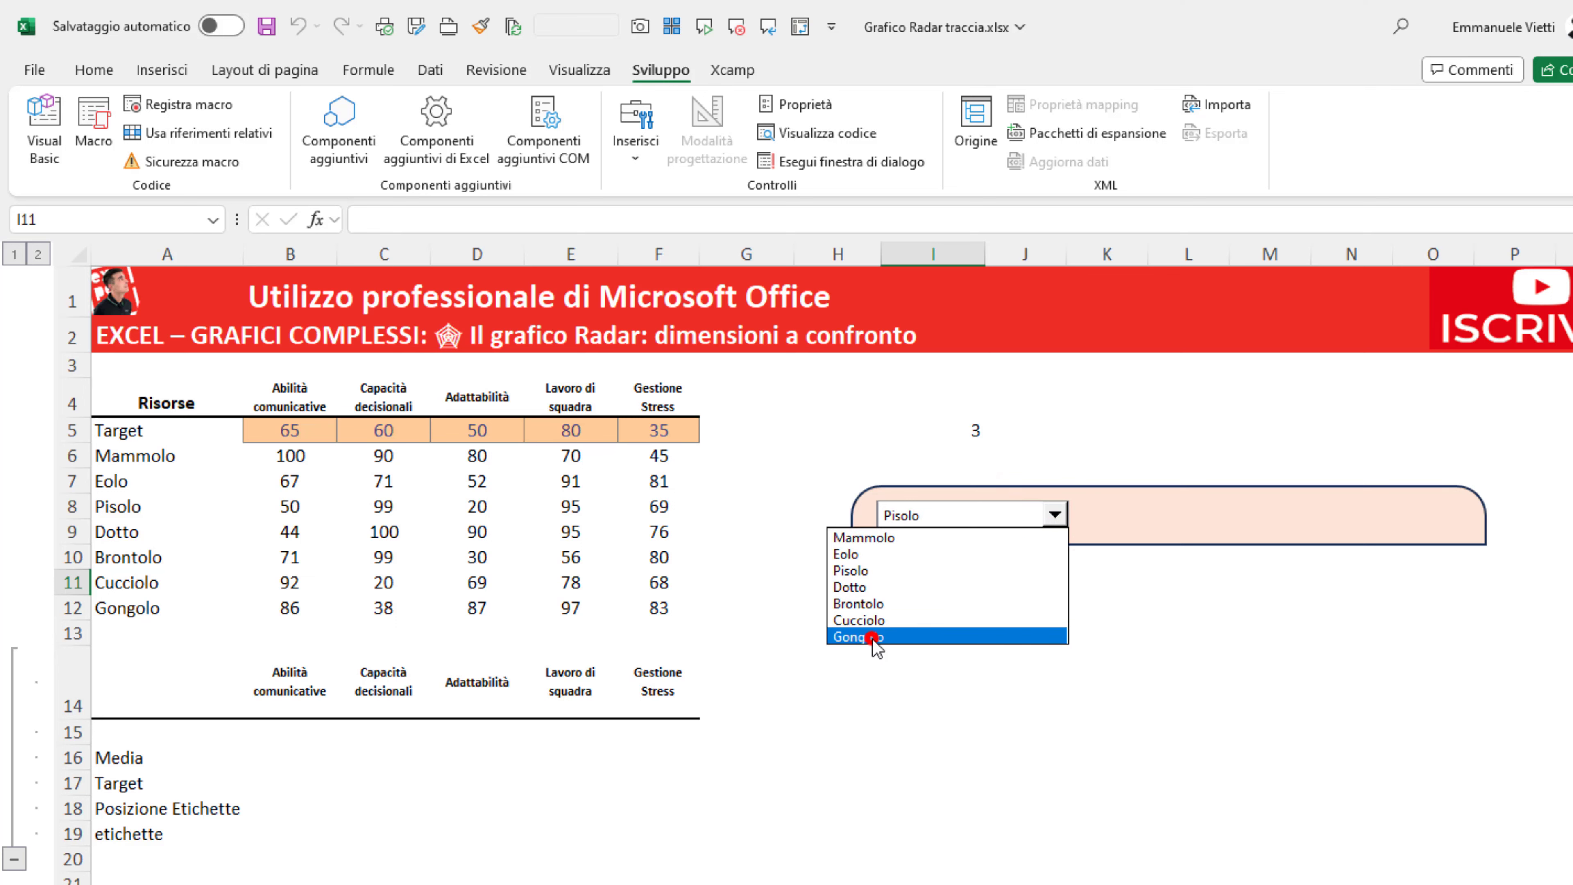
pyautogui.click(871, 638)
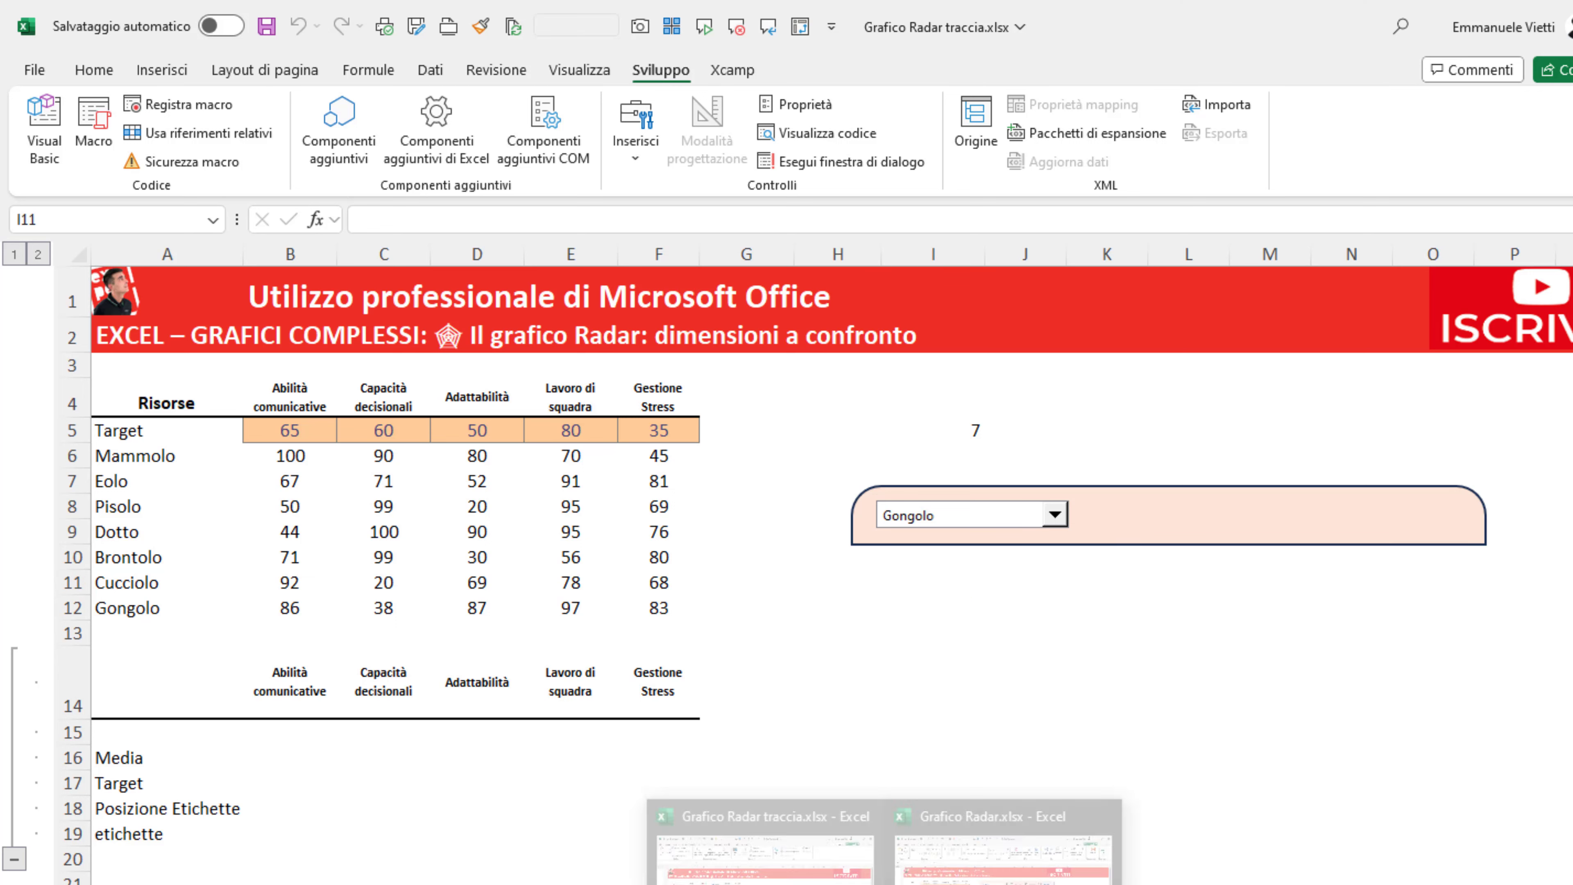
pyautogui.click(985, 830)
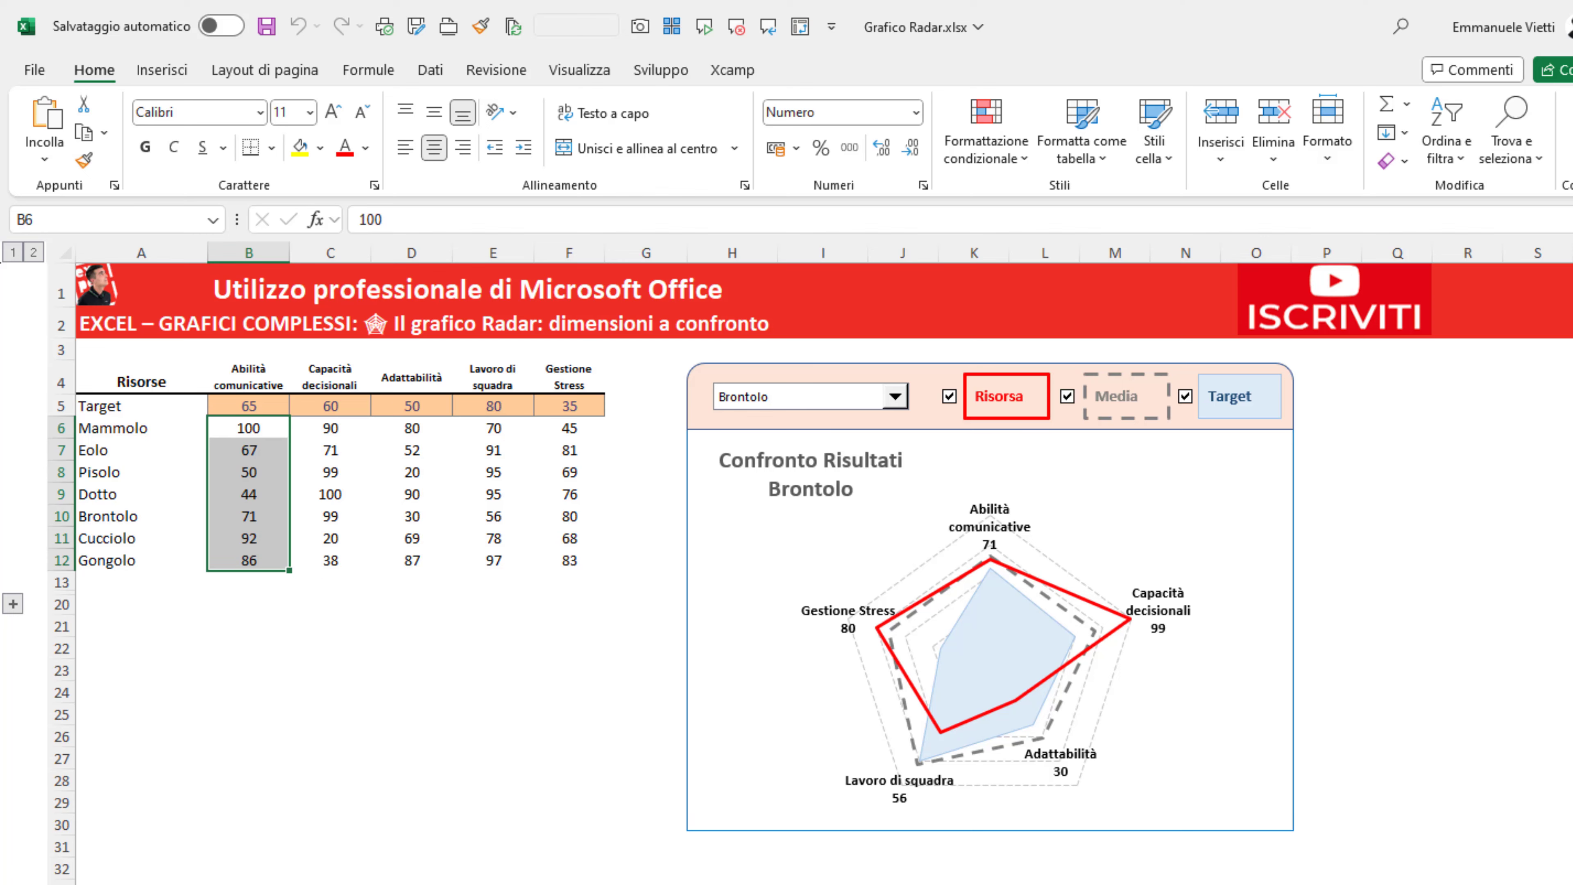
pyautogui.hotkey('alt', 'Tab')
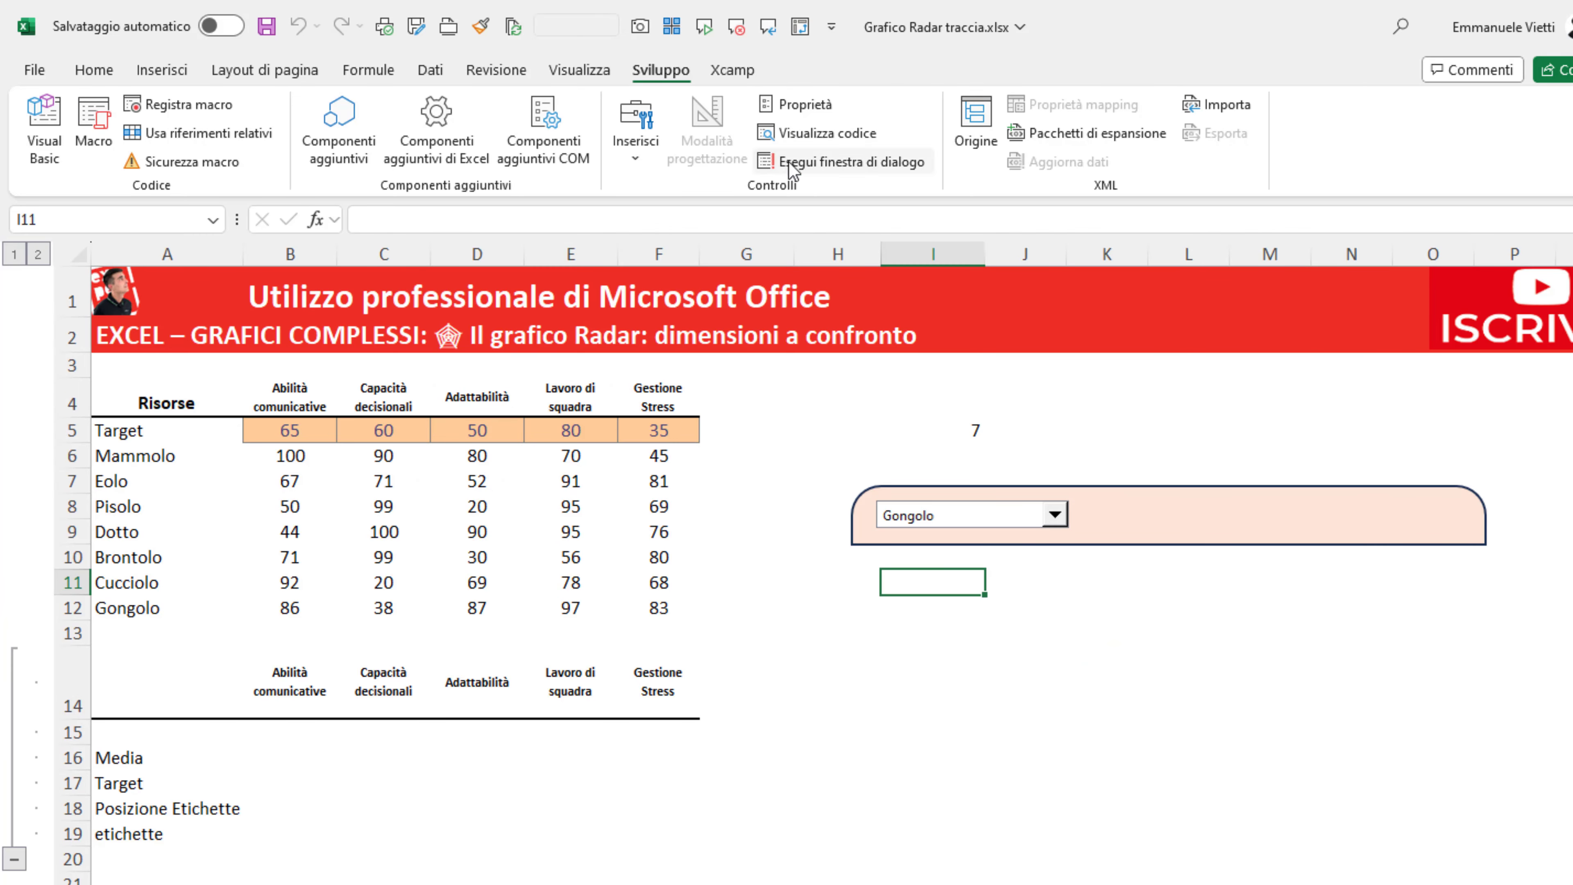
# - Place a check box in the banner and delete its caption
pyautogui.click(638, 155)
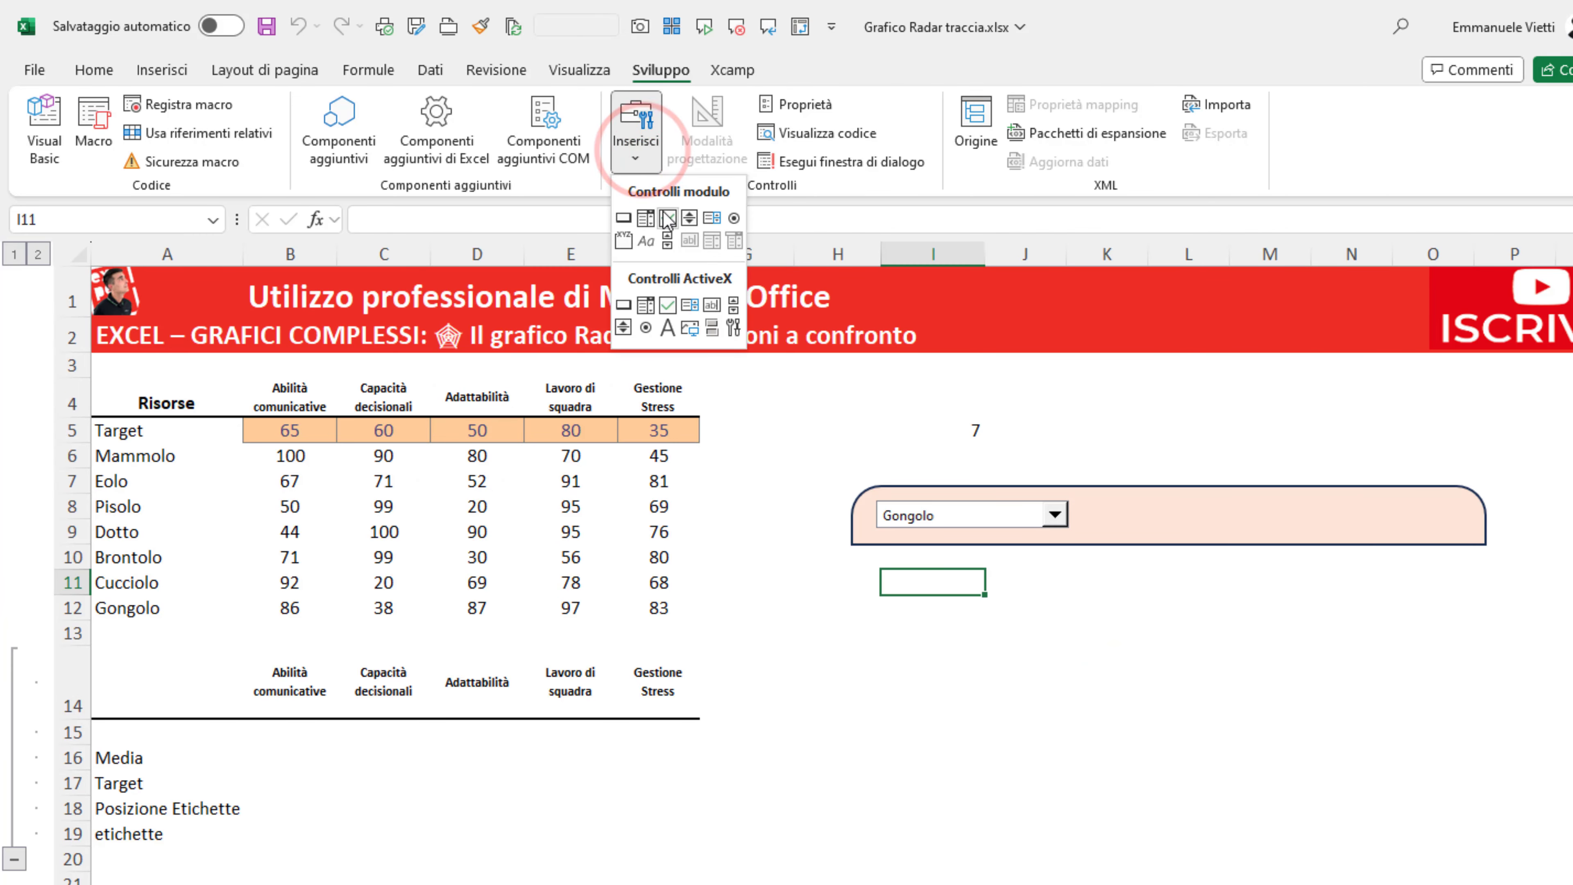
pyautogui.click(667, 218)
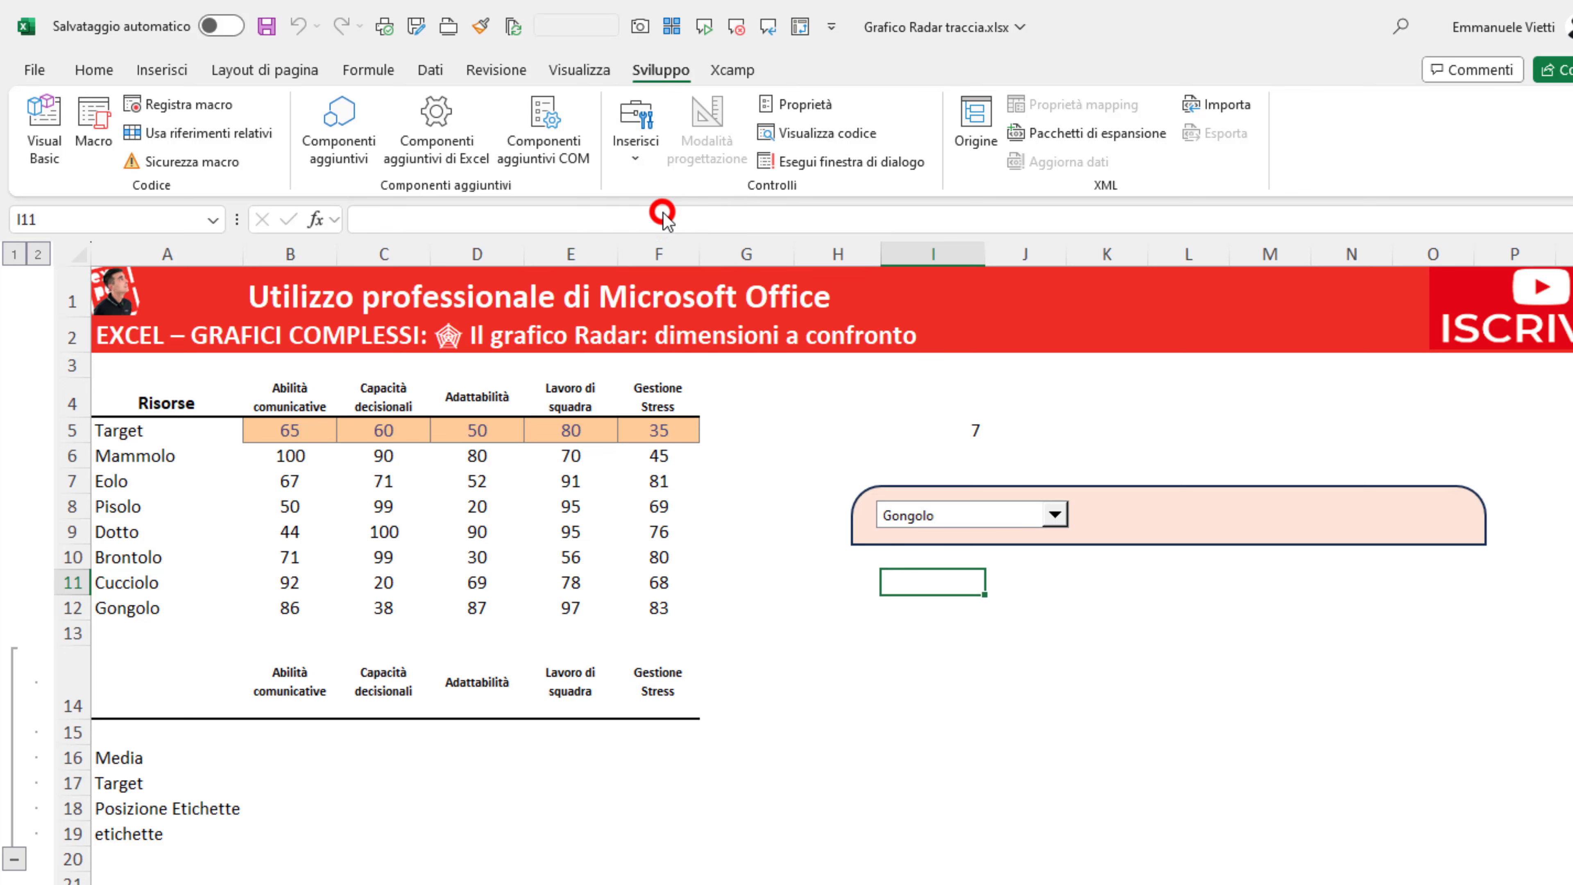
pyautogui.click(1096, 501)
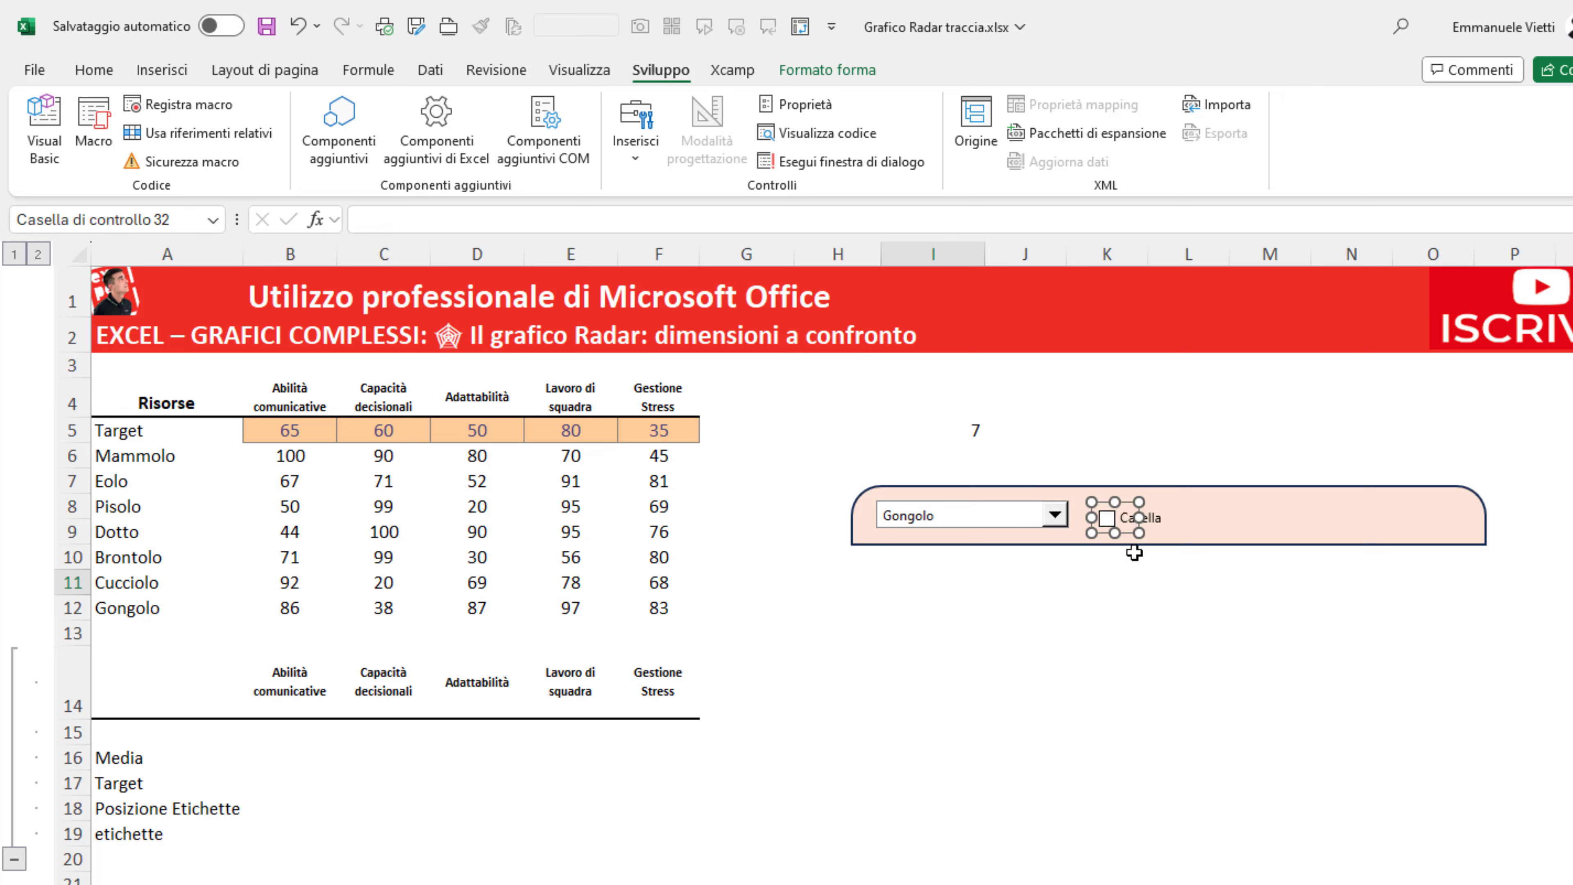
pyautogui.click(1126, 518)
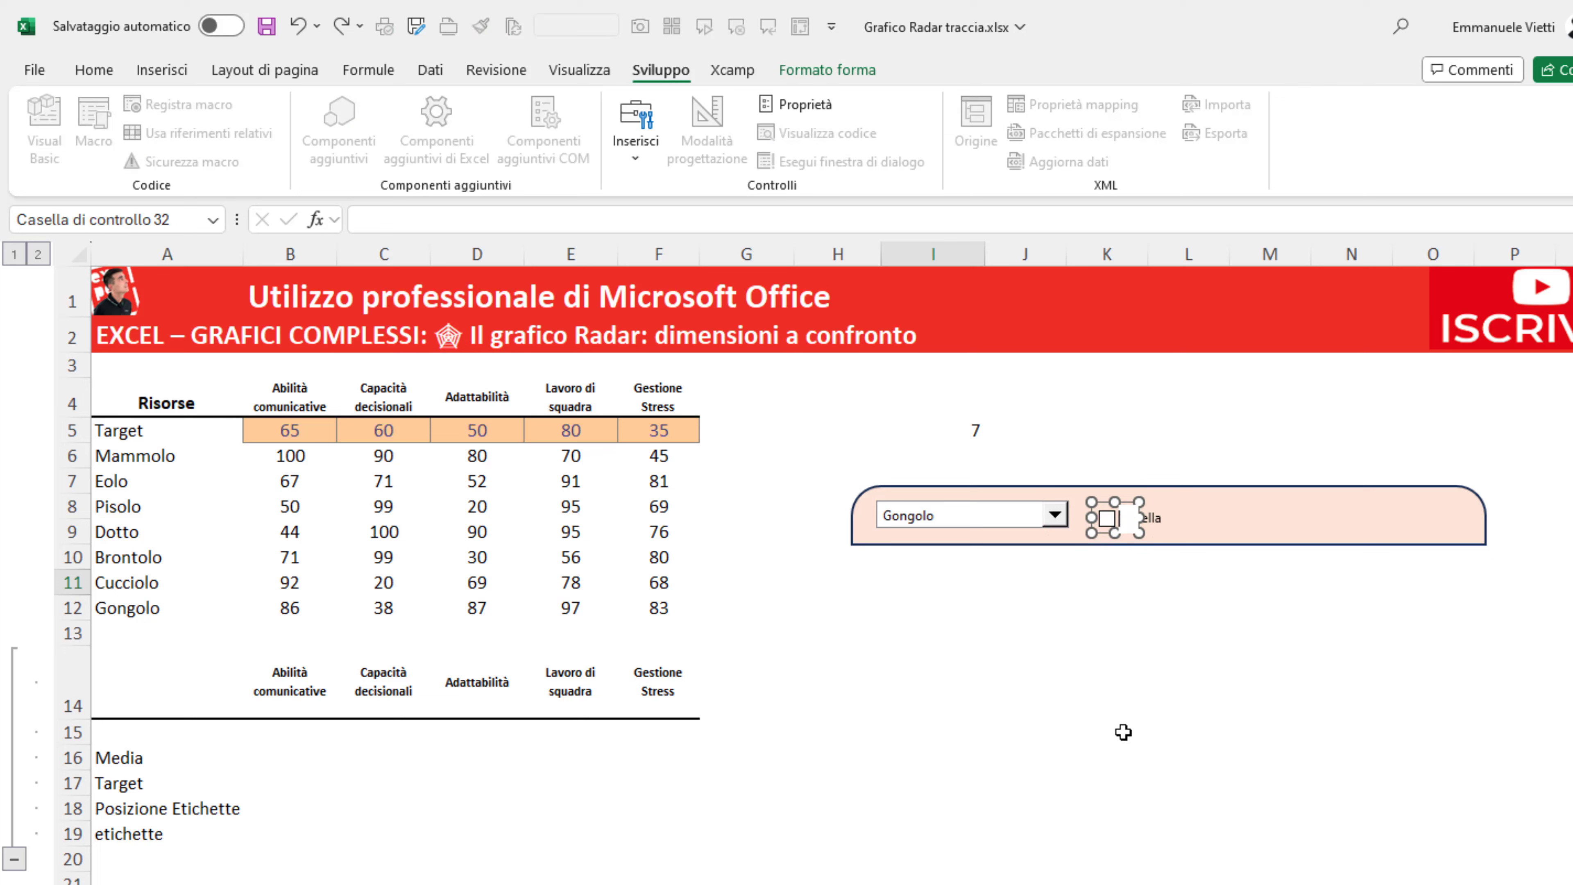
pyautogui.click(1192, 506)
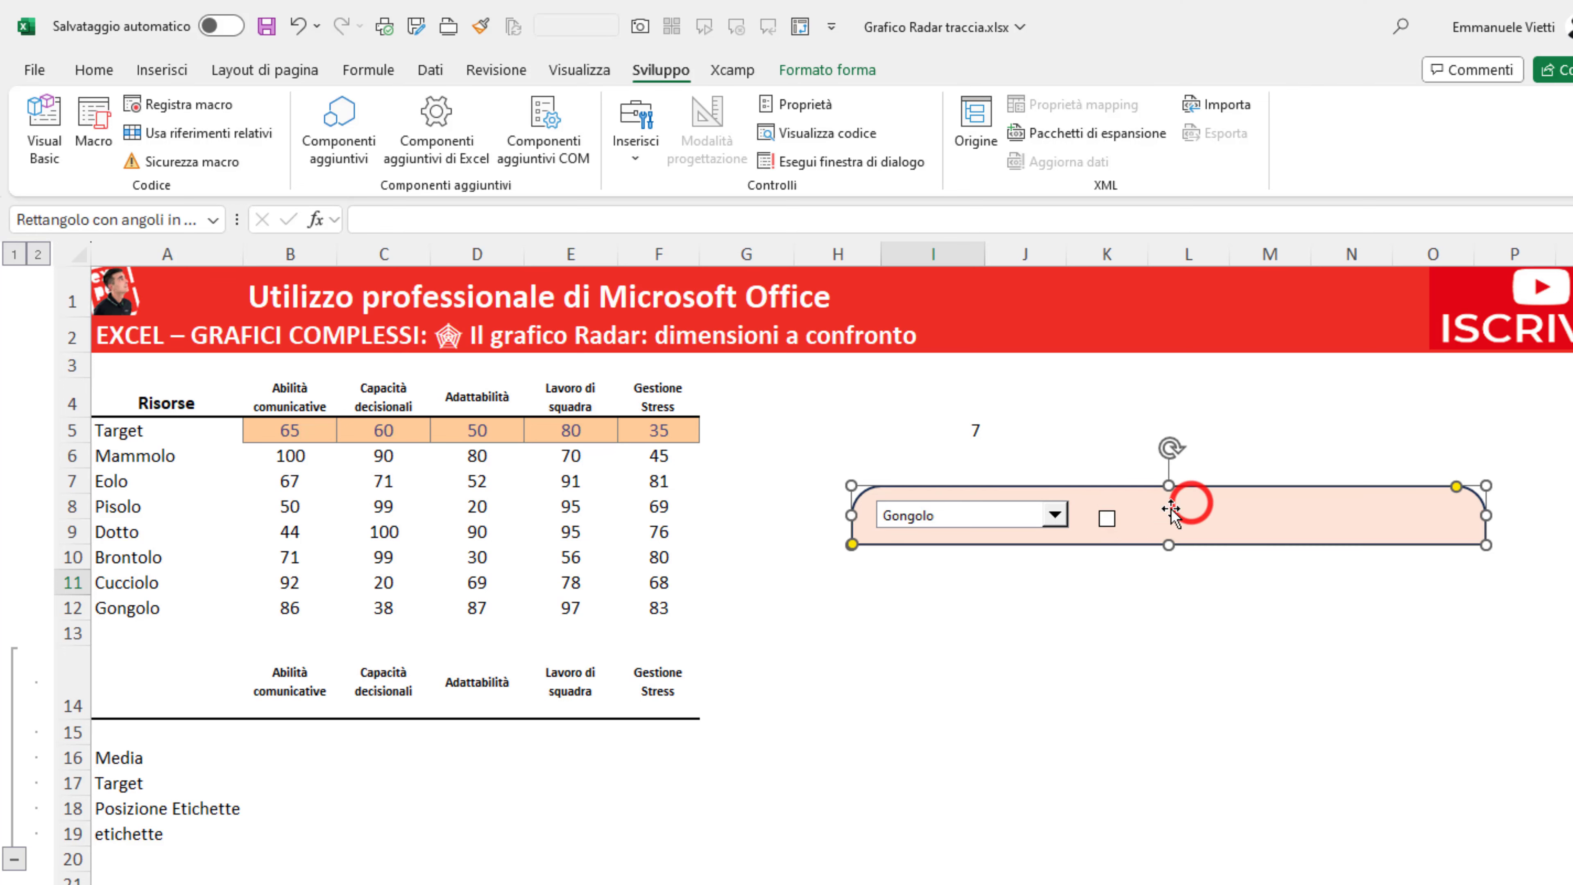
pyautogui.click(1118, 520)
pyautogui.click(1122, 521)
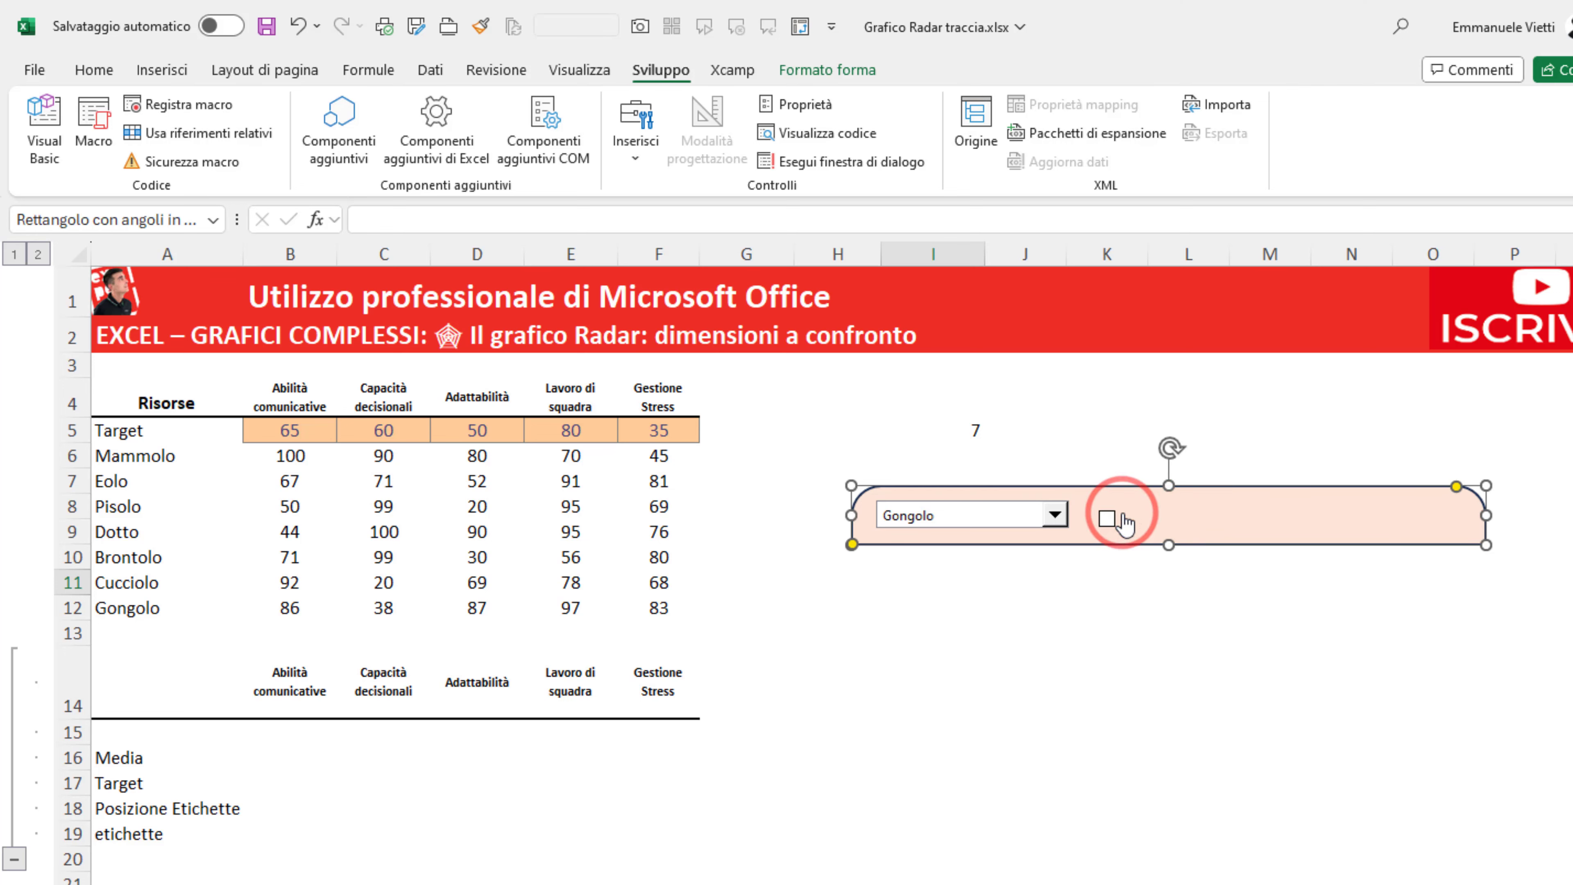
pyautogui.click(1116, 526)
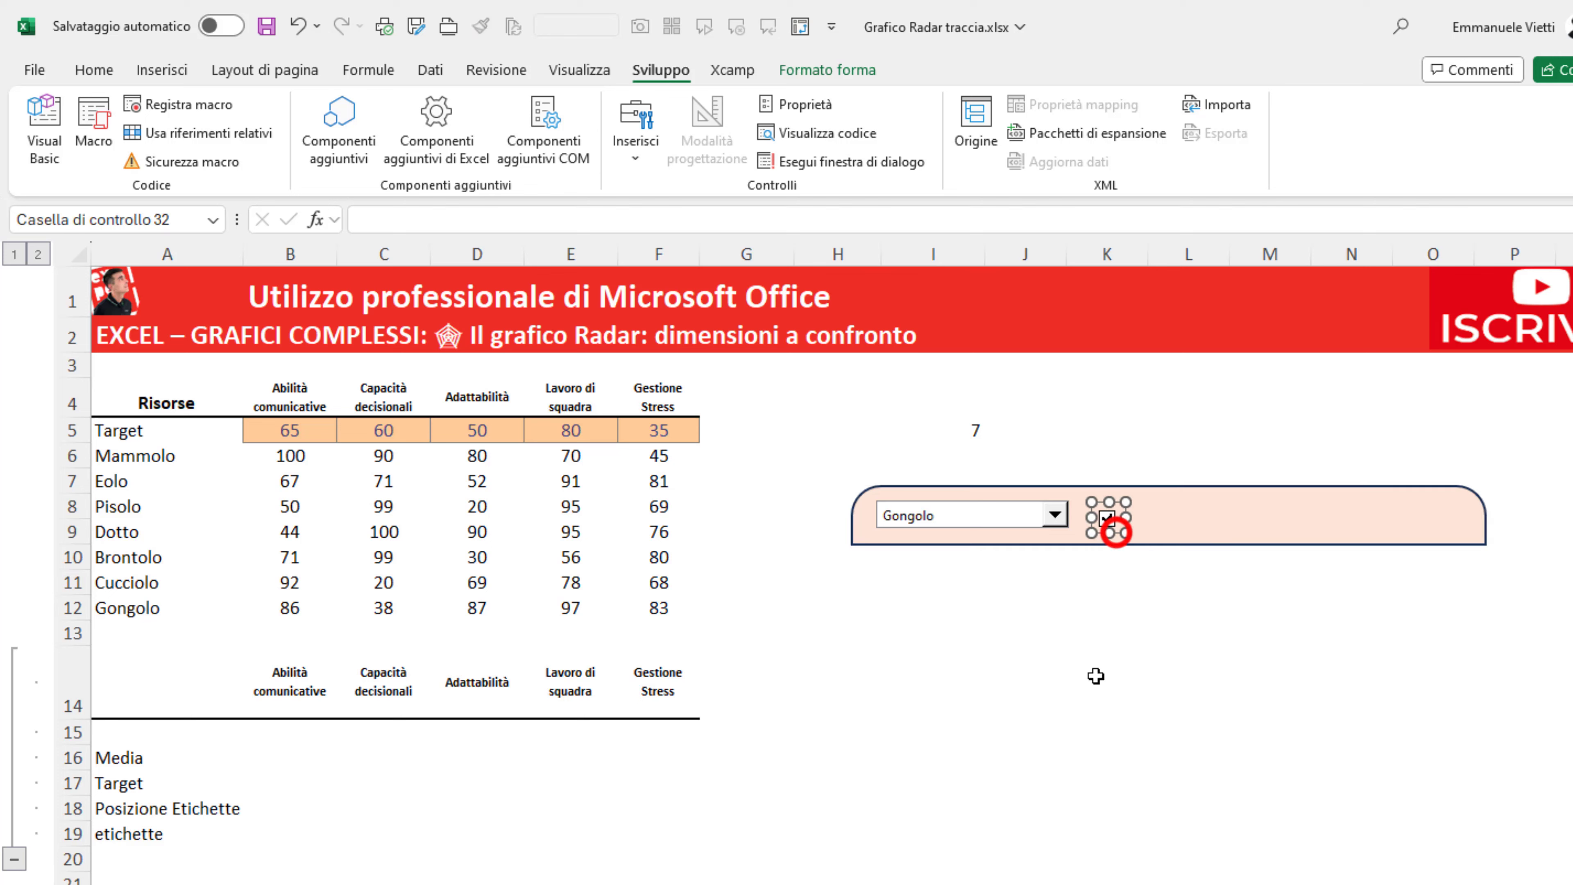
# - Duplicate the check box twice and line the copies up inside the bar
pyautogui.hotkey('ctrl', 'd')
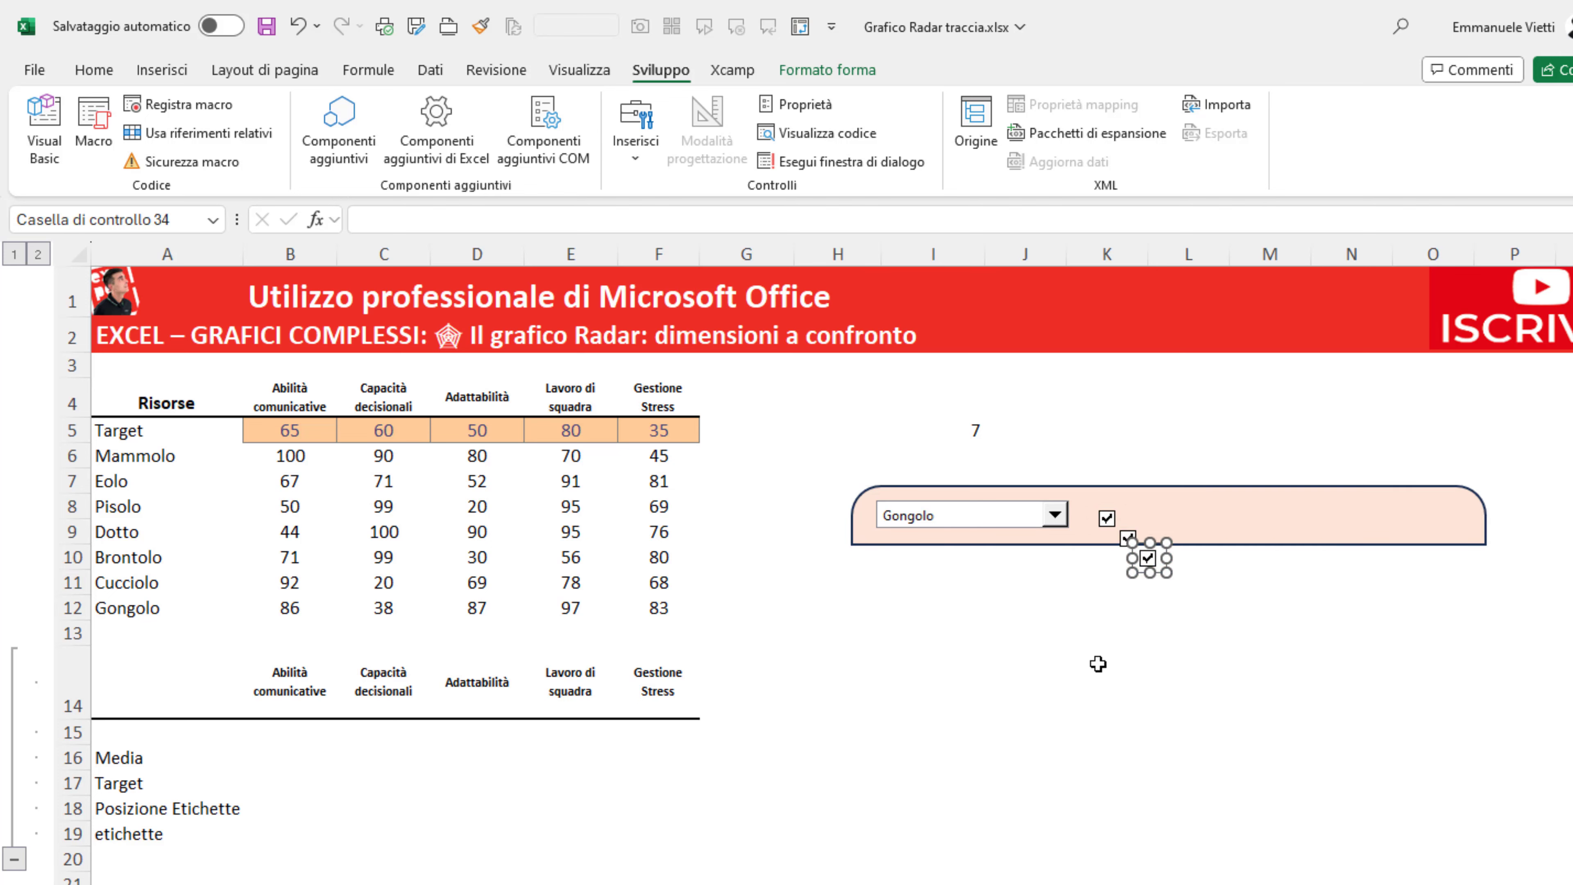
pyautogui.moveTo(1155, 536); pyautogui.dragTo(1355, 495)
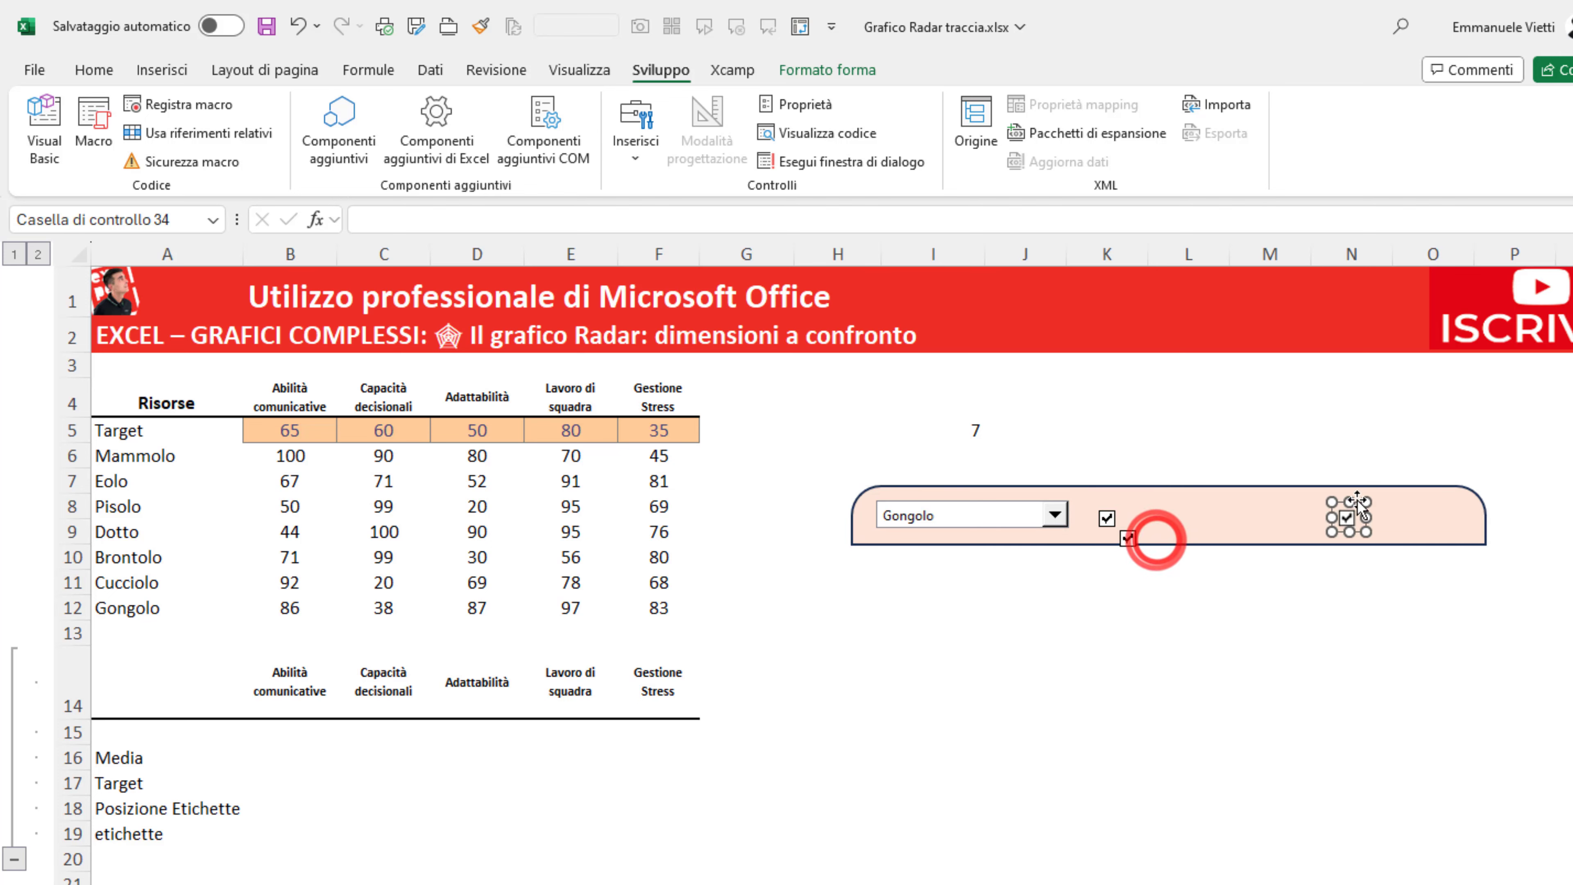
pyautogui.rightClick(1130, 536)
pyautogui.moveTo(1135, 521); pyautogui.dragTo(1229, 501)
pyautogui.click(1210, 413)
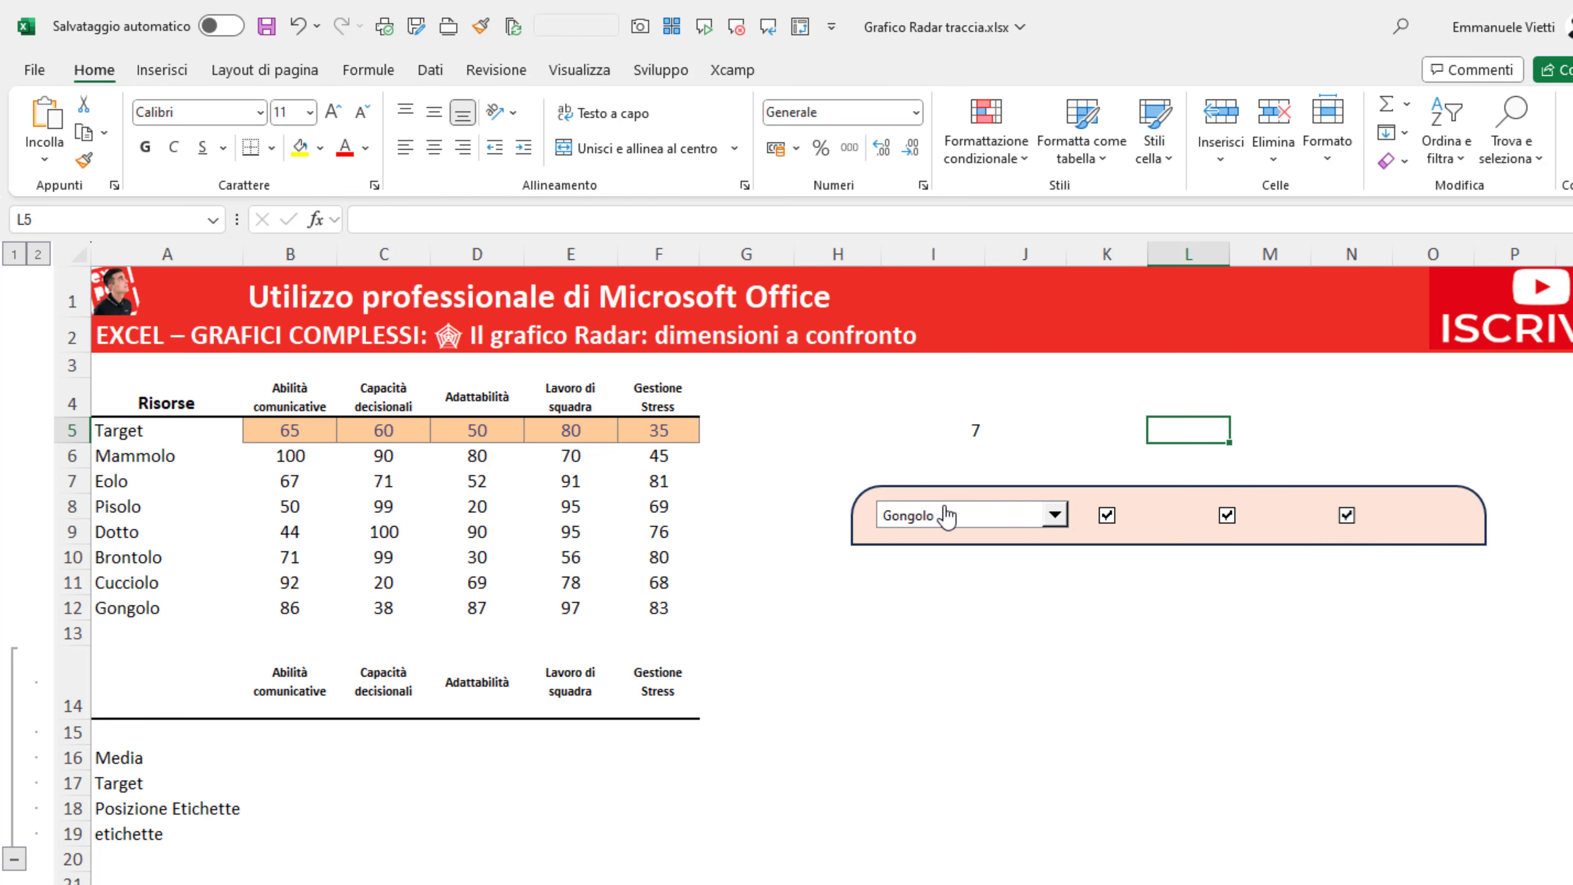
# - Link the first check box to $J$5 and the second to $K$5
pyautogui.rightClick(1109, 529)
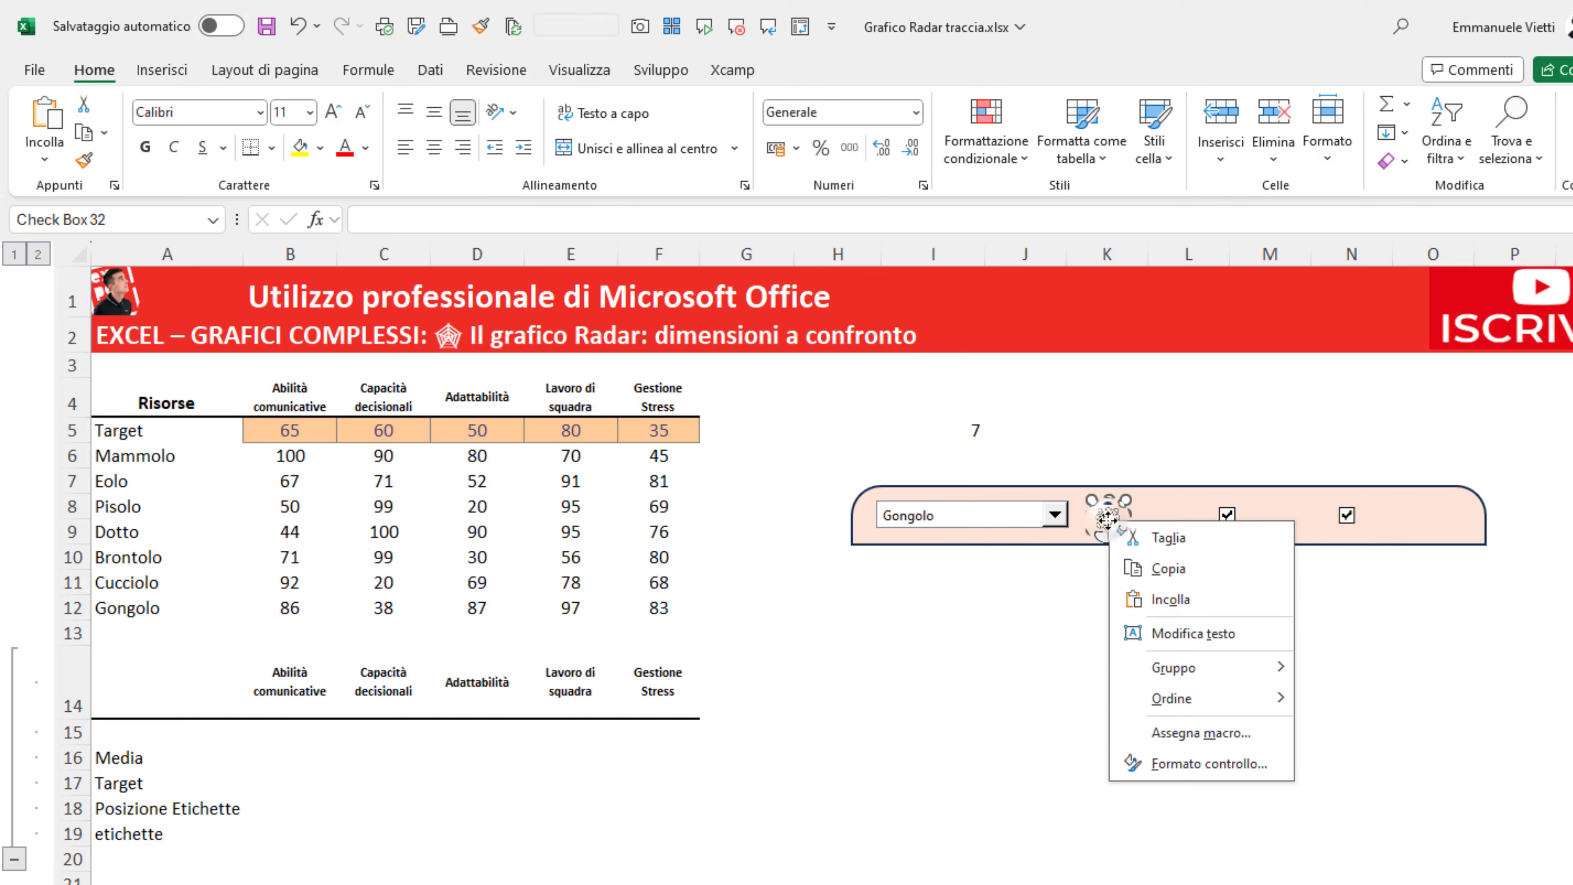
pyautogui.click(1181, 767)
pyautogui.click(966, 341)
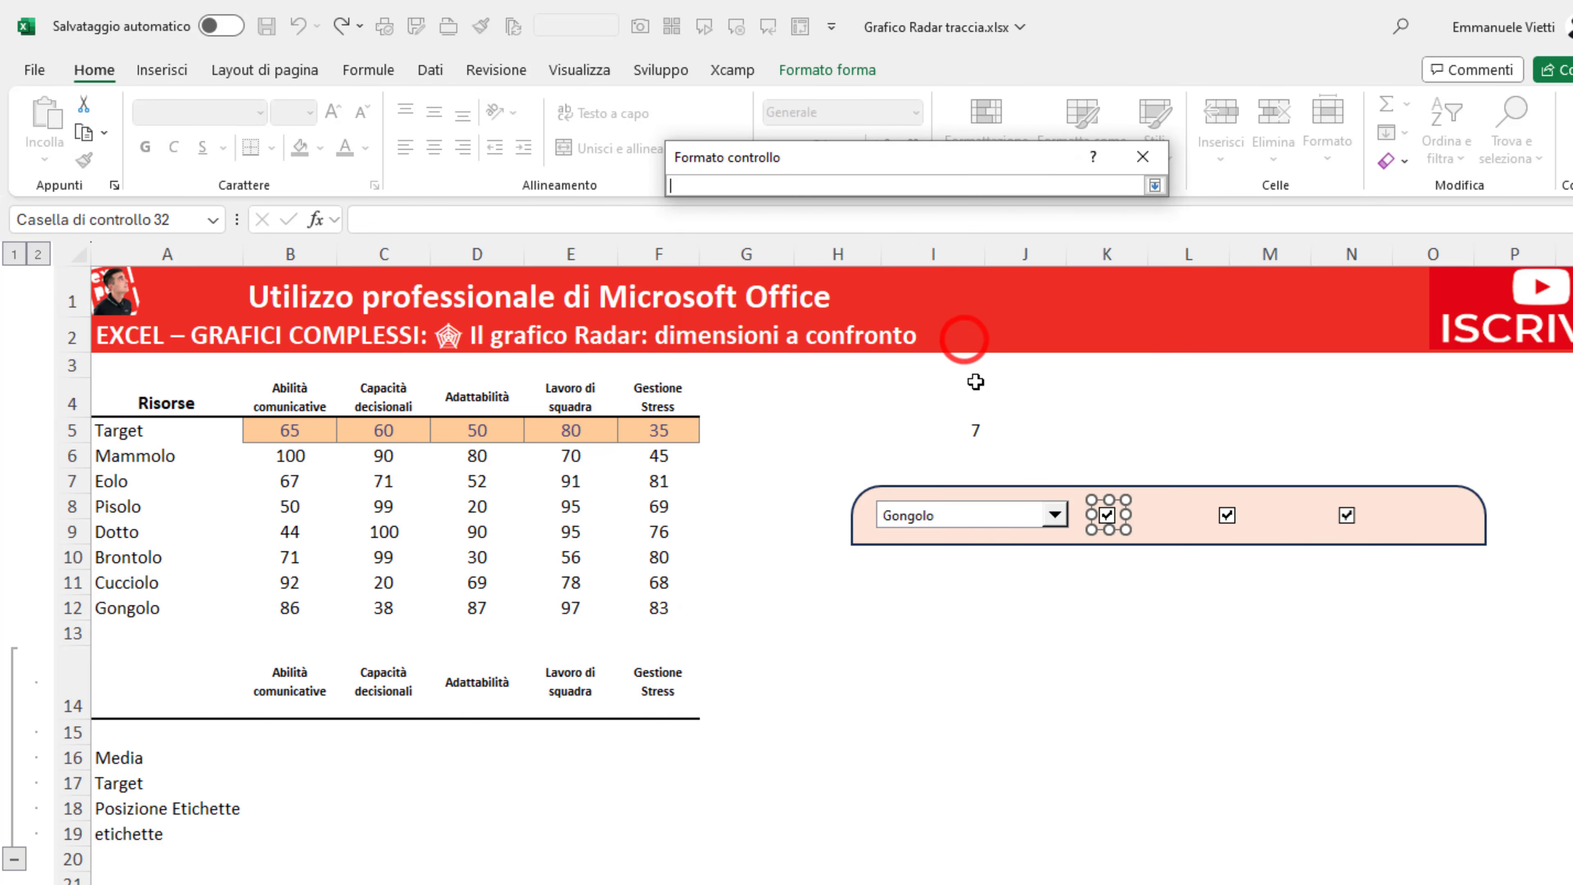
pyautogui.click(1027, 432)
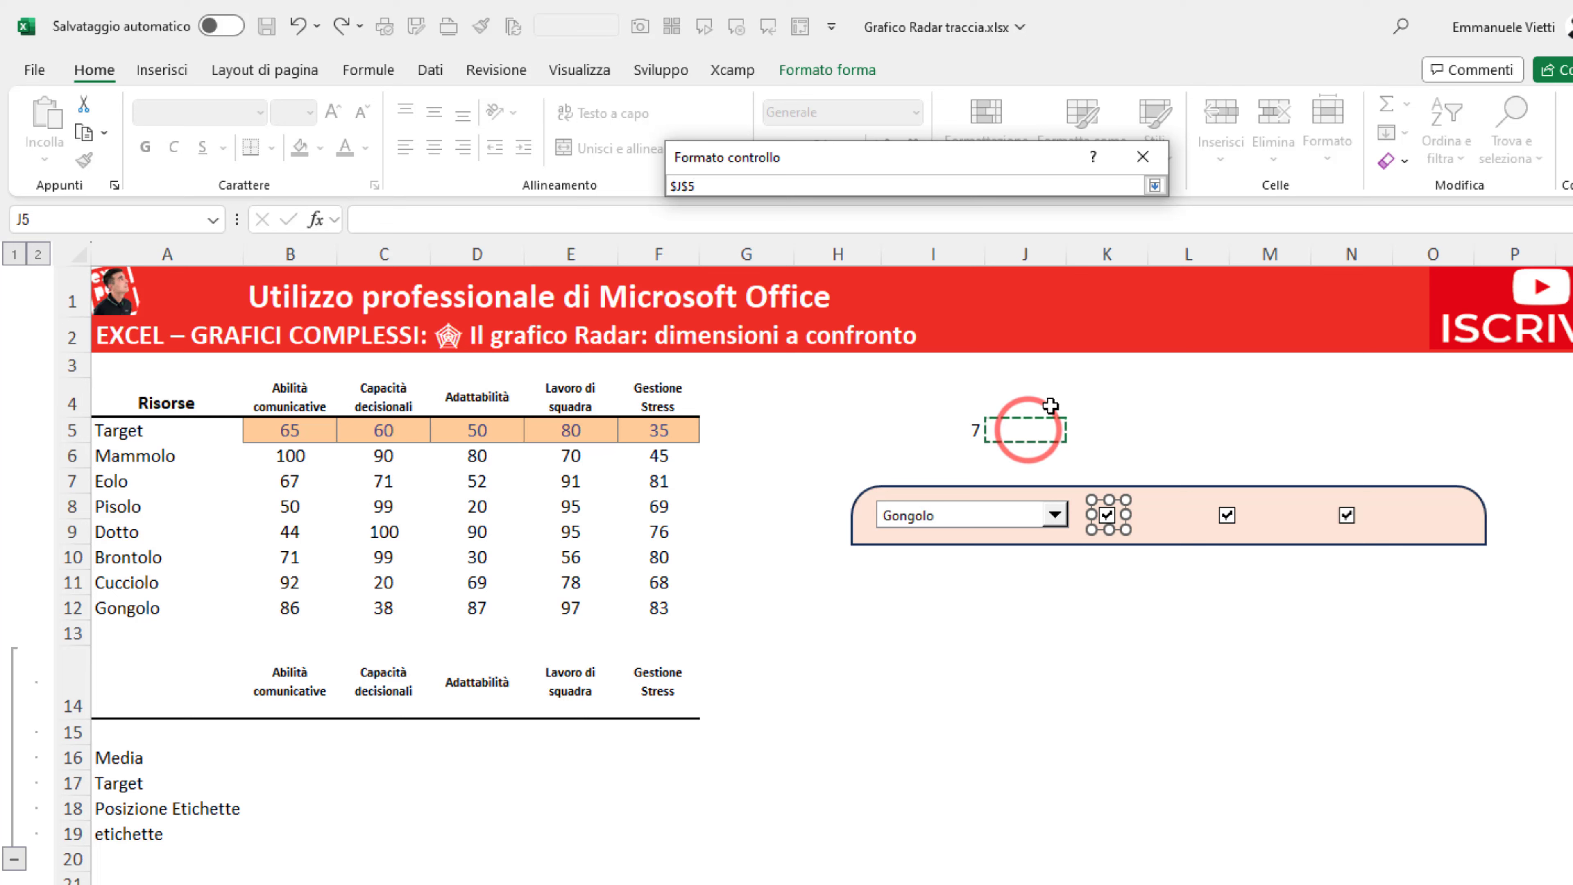
pyautogui.click(1155, 185)
pyautogui.click(1026, 596)
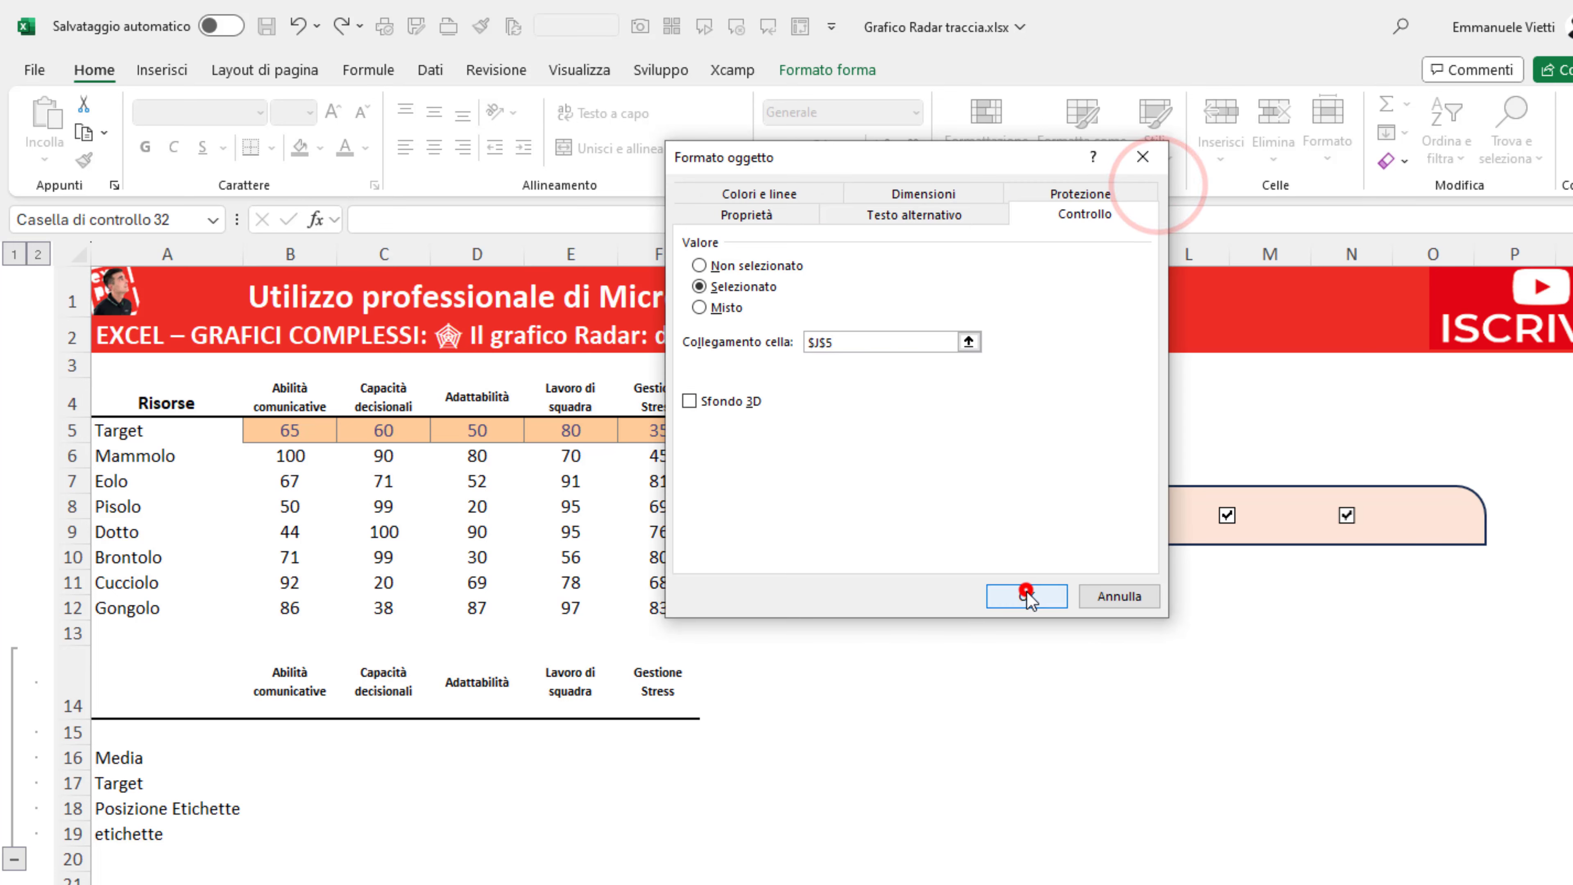
pyautogui.rightClick(1226, 524)
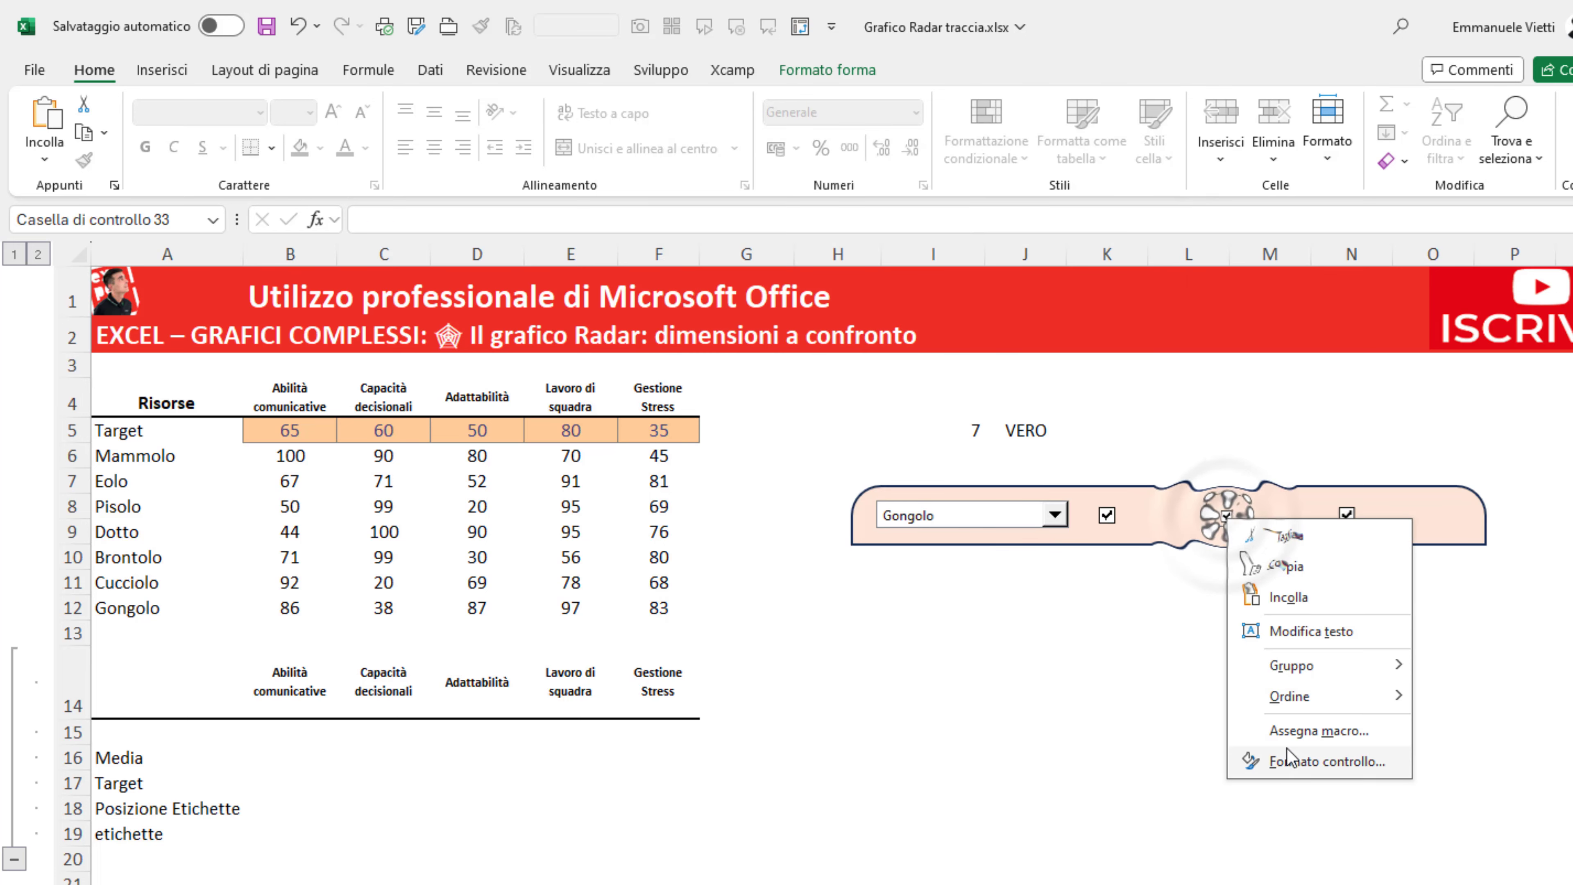
pyautogui.click(1281, 761)
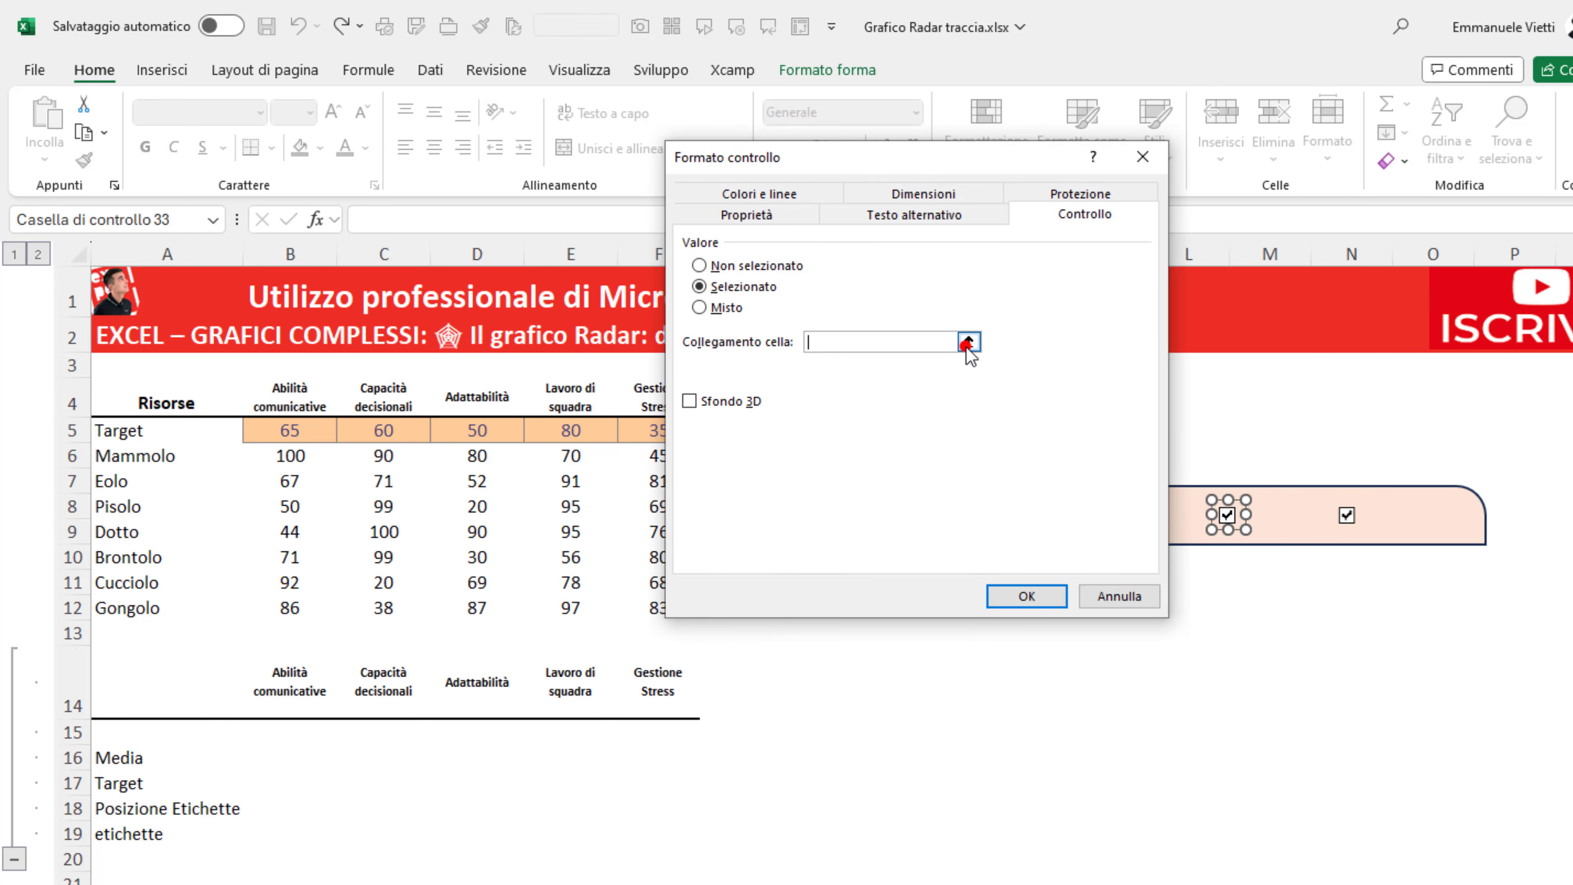
pyautogui.click(968, 341)
pyautogui.click(1100, 430)
pyautogui.click(1155, 185)
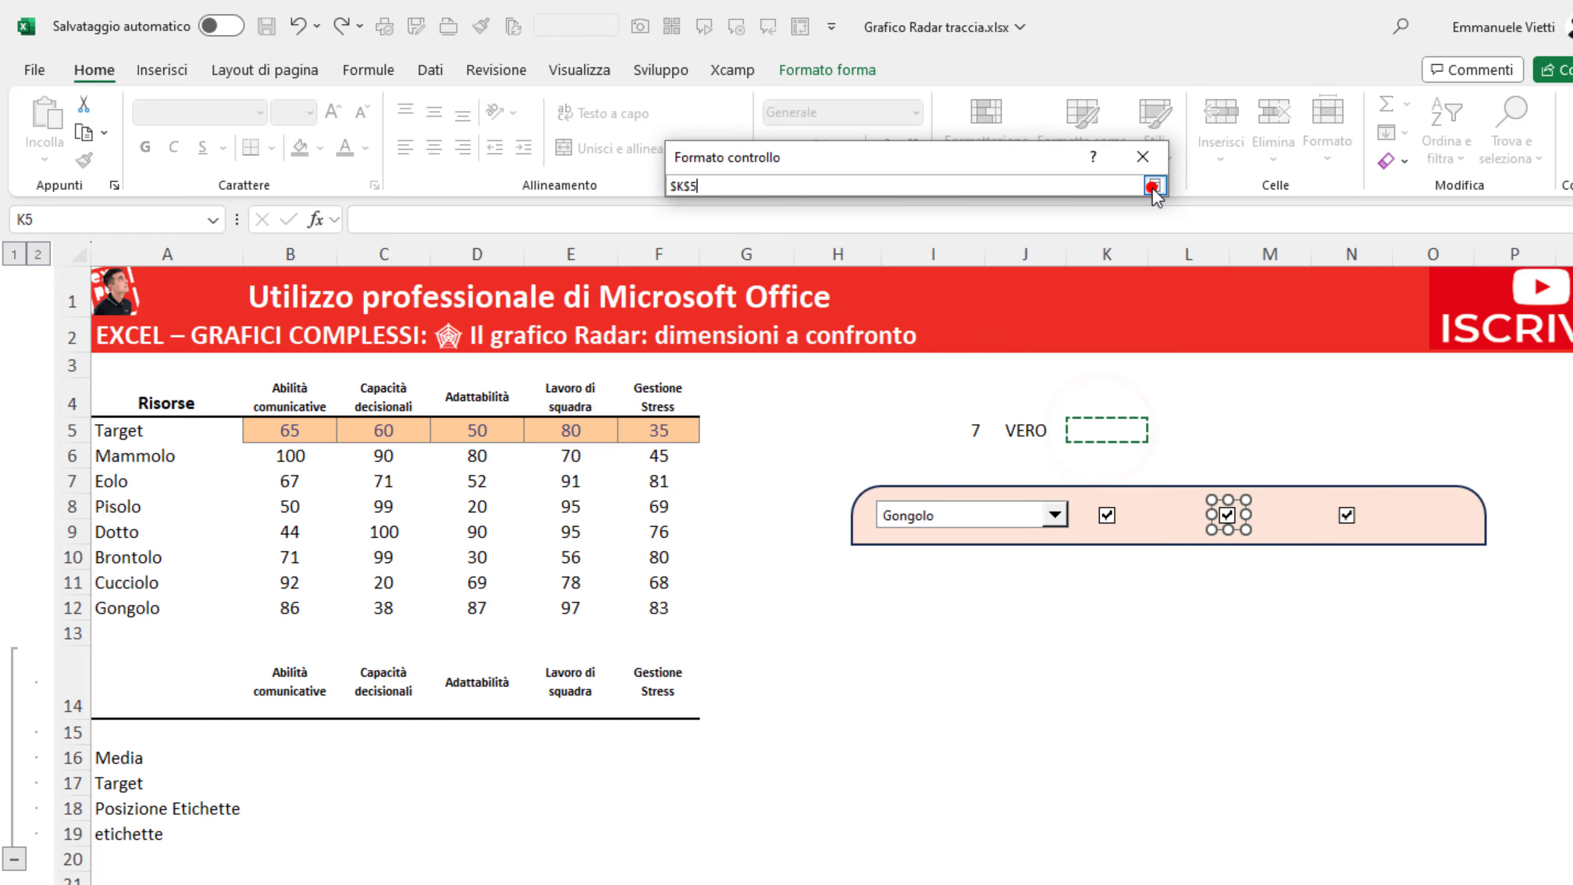
pyautogui.click(1025, 596)
# - Link the third check box to $L$5 and choose Pisolo in the resource dropdown
pyautogui.rightClick(1346, 514)
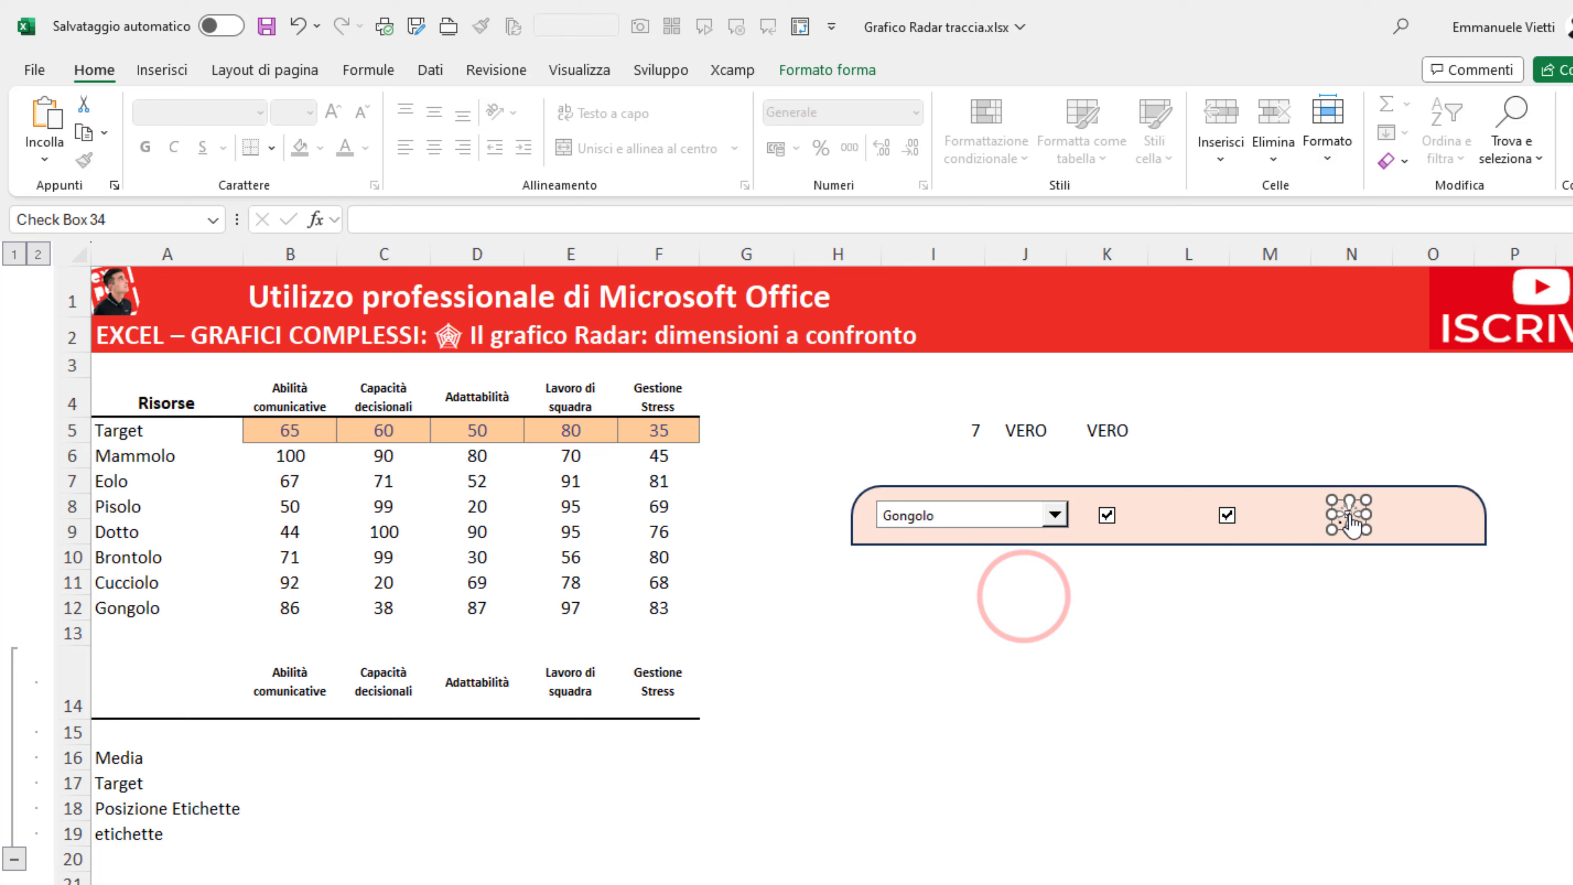
pyautogui.click(1415, 757)
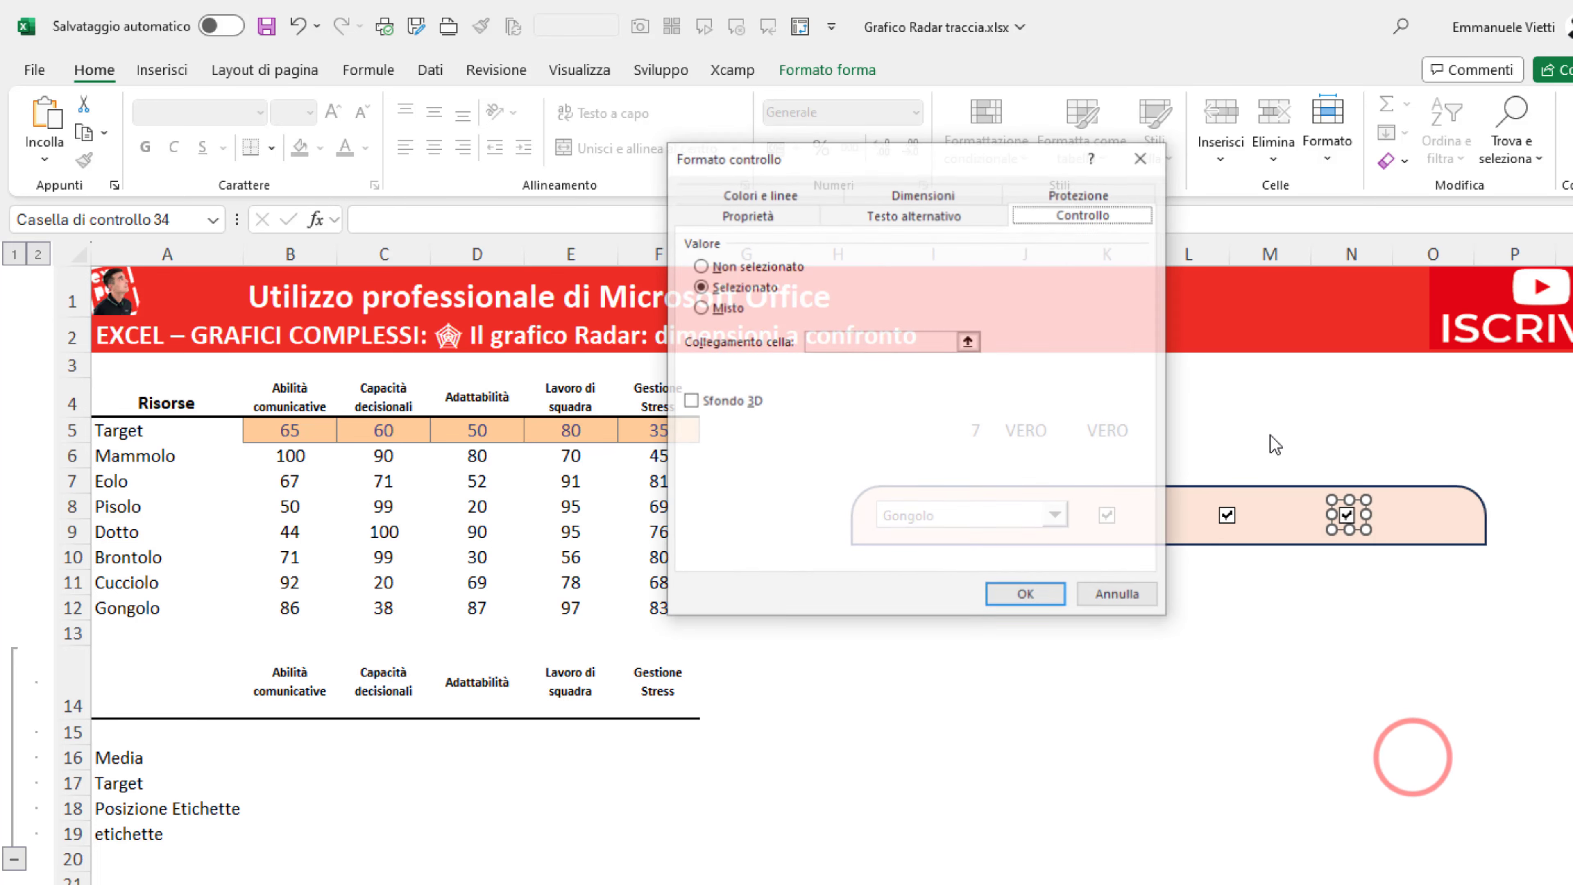
pyautogui.click(969, 341)
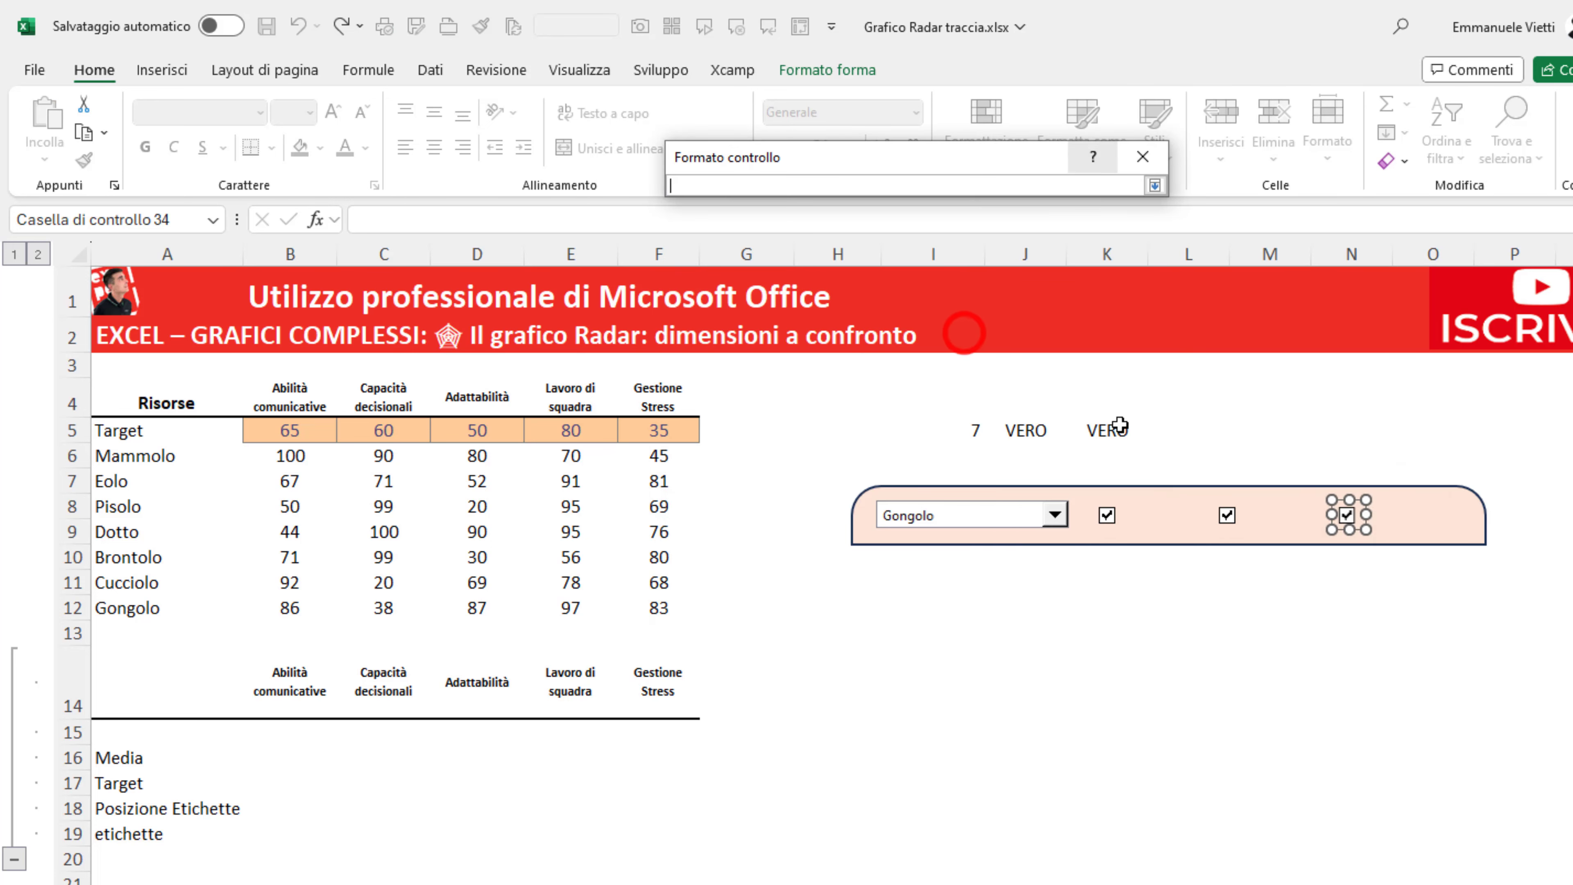
pyautogui.click(1188, 430)
pyautogui.click(1155, 185)
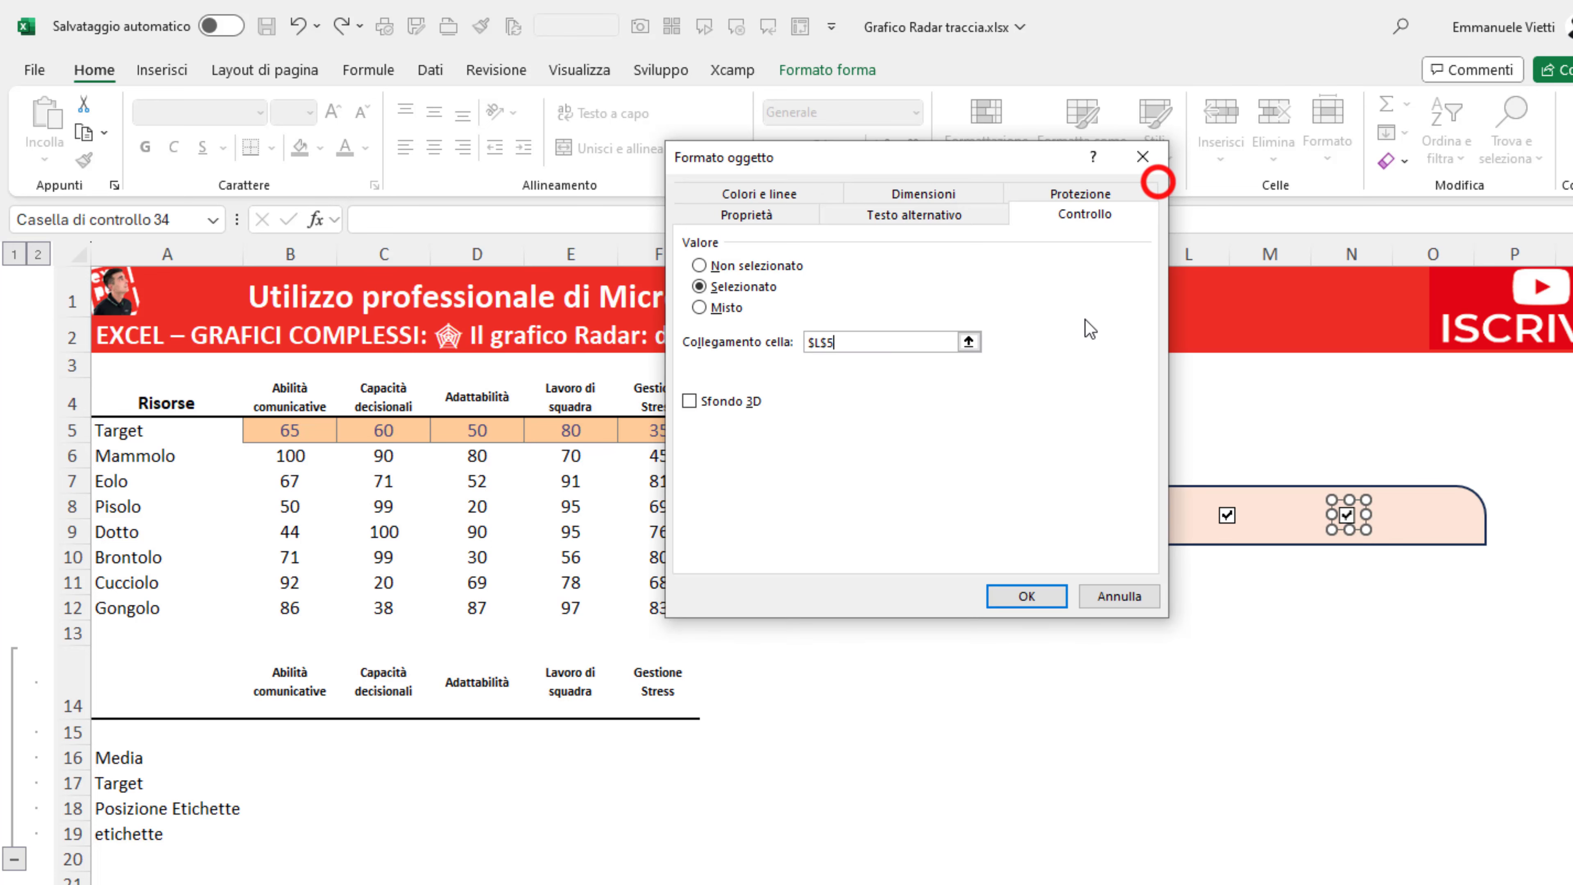
pyautogui.click(1027, 592)
pyautogui.click(1054, 514)
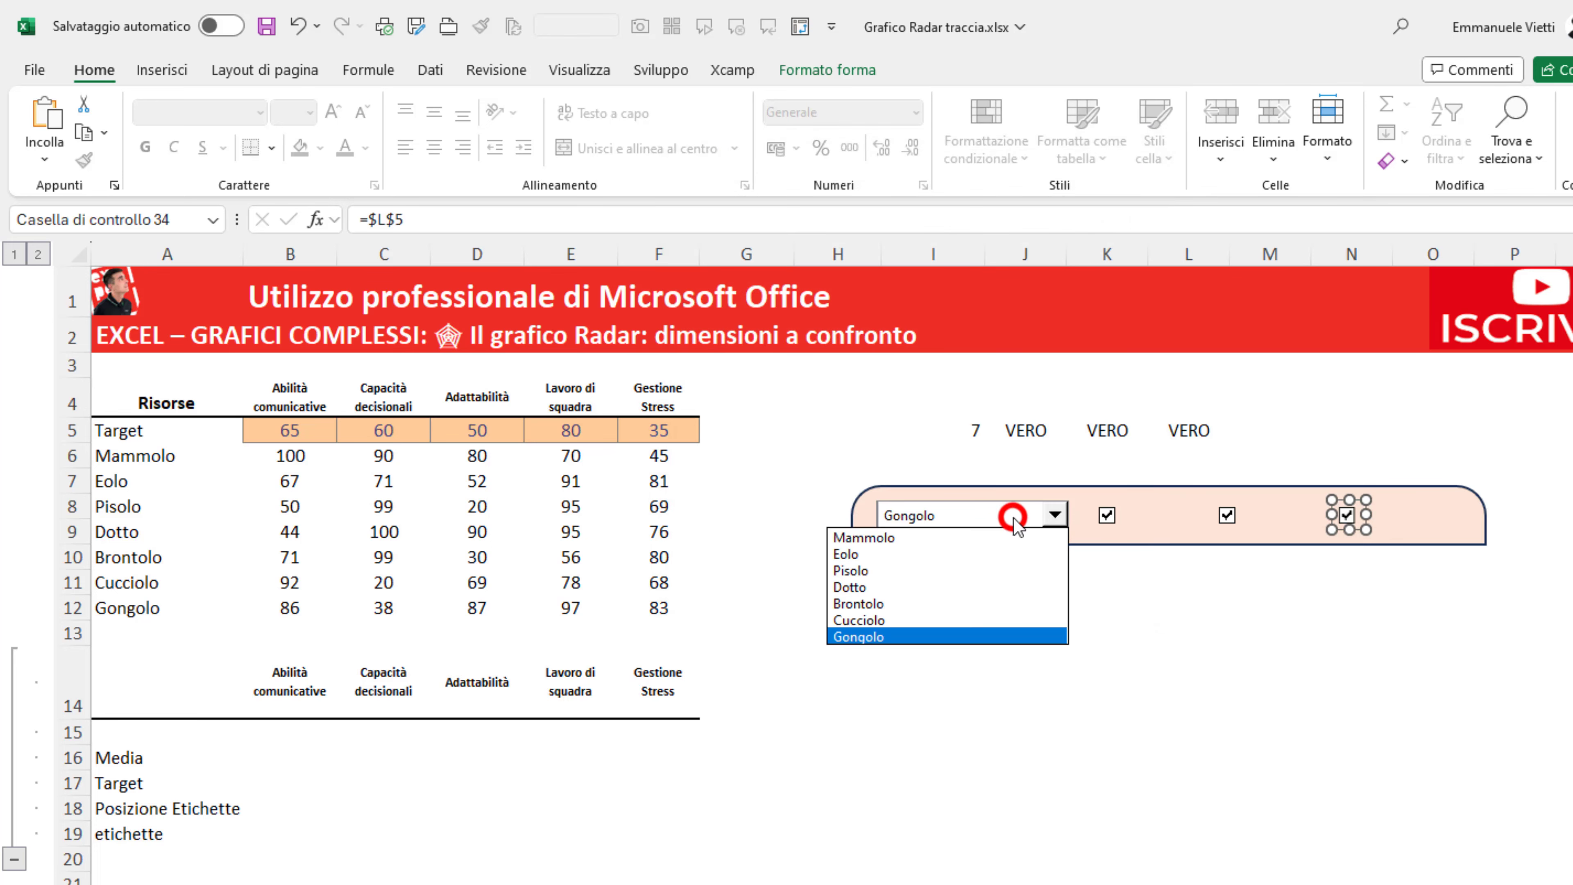
pyautogui.click(970, 571)
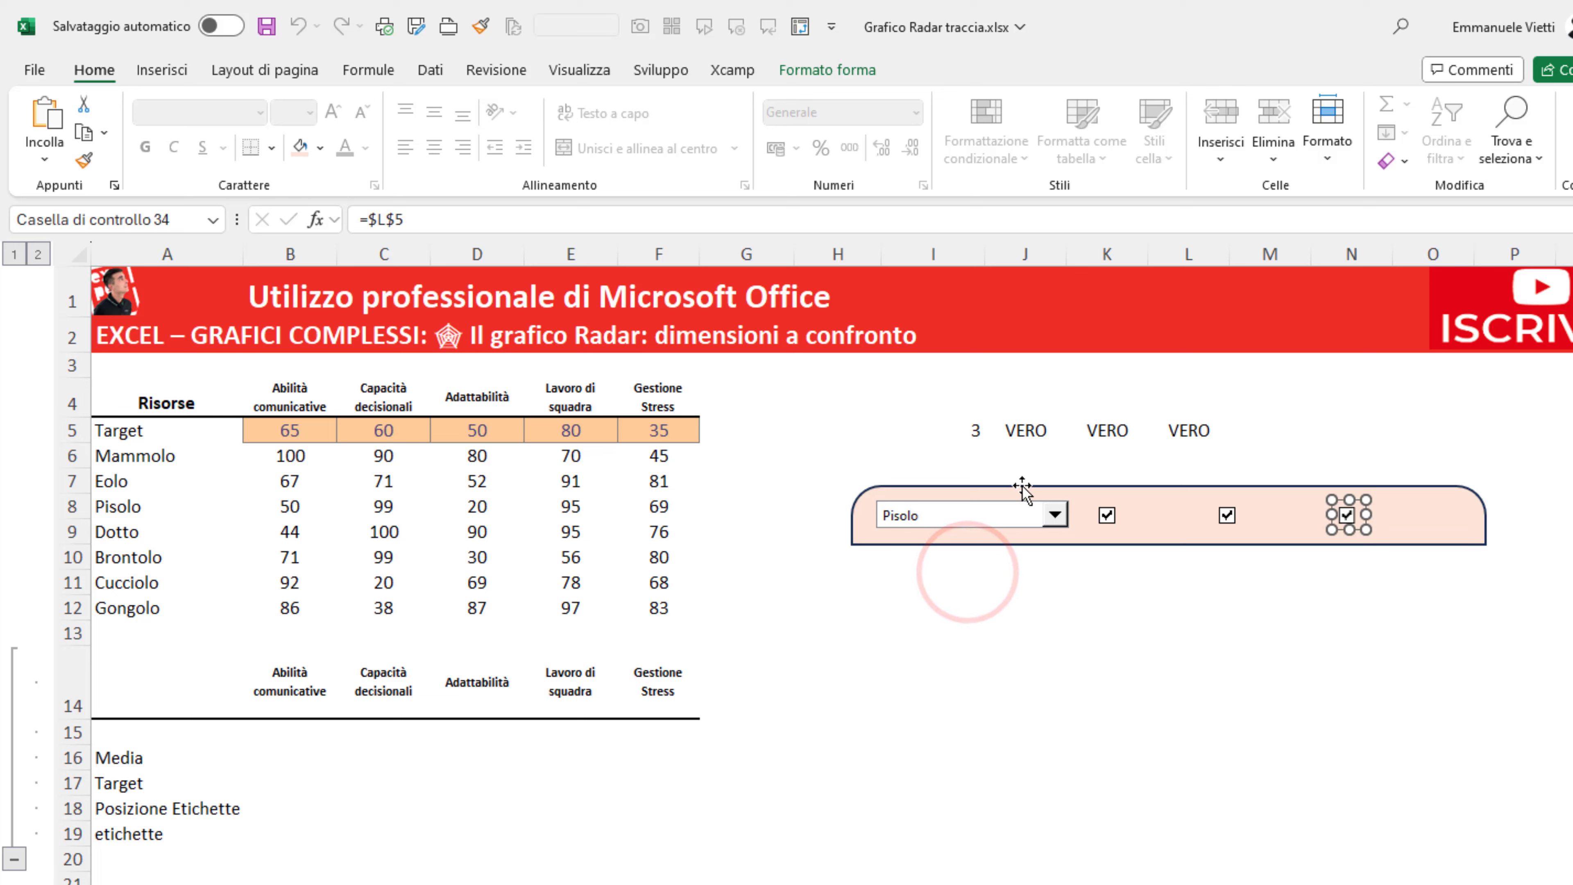
# - Untick all three check boxes so J5:L5 show FALSO, then tick them again
pyautogui.click(1107, 516)
pyautogui.click(1226, 514)
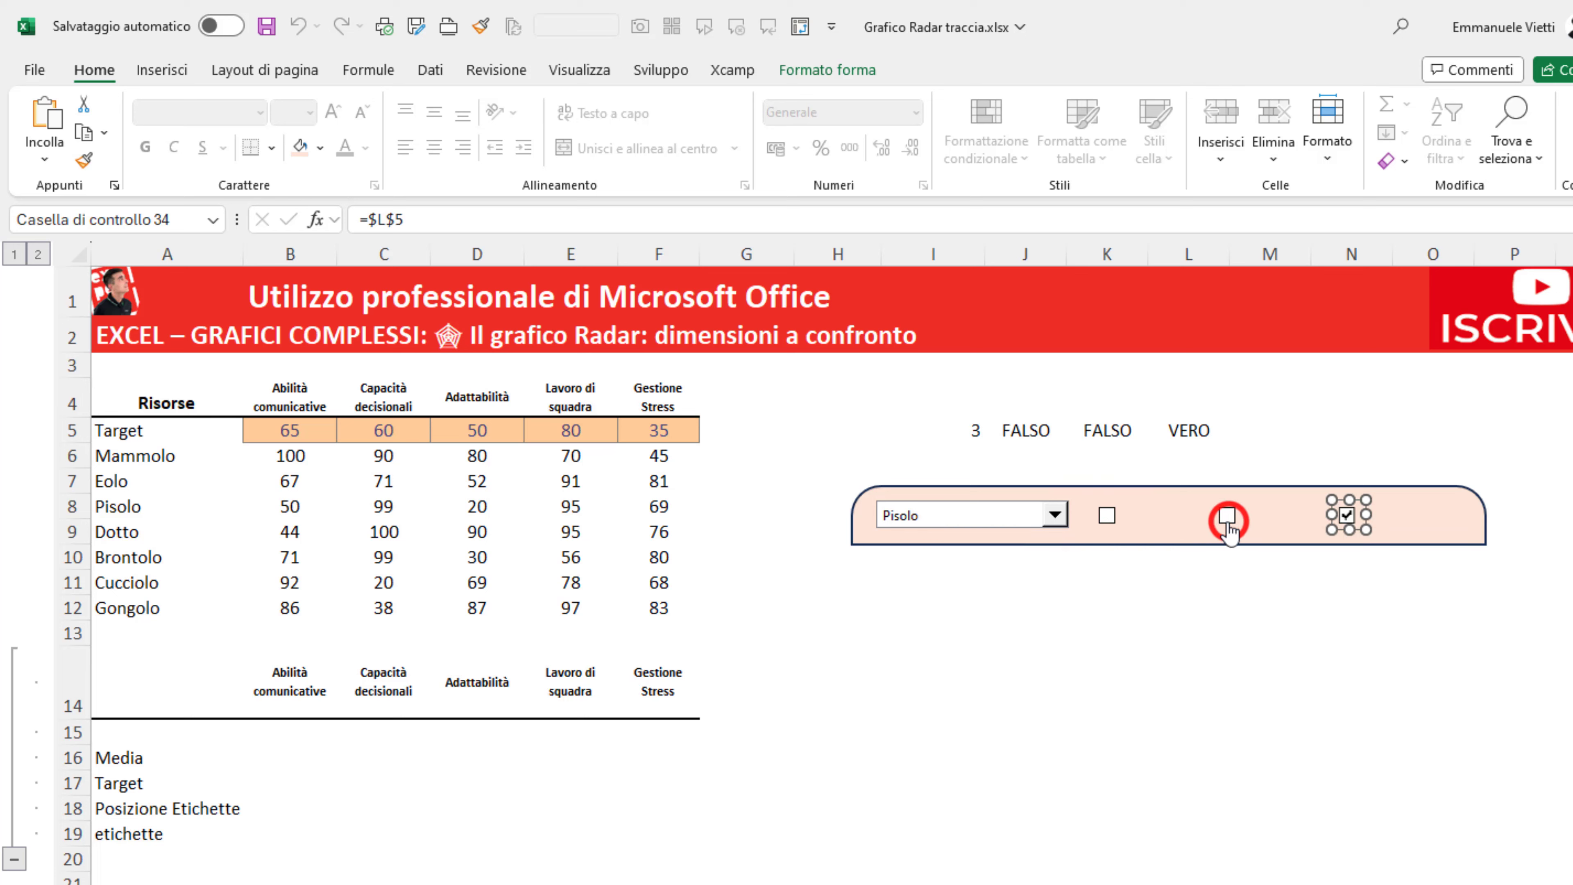
pyautogui.click(1308, 574)
pyautogui.click(1347, 515)
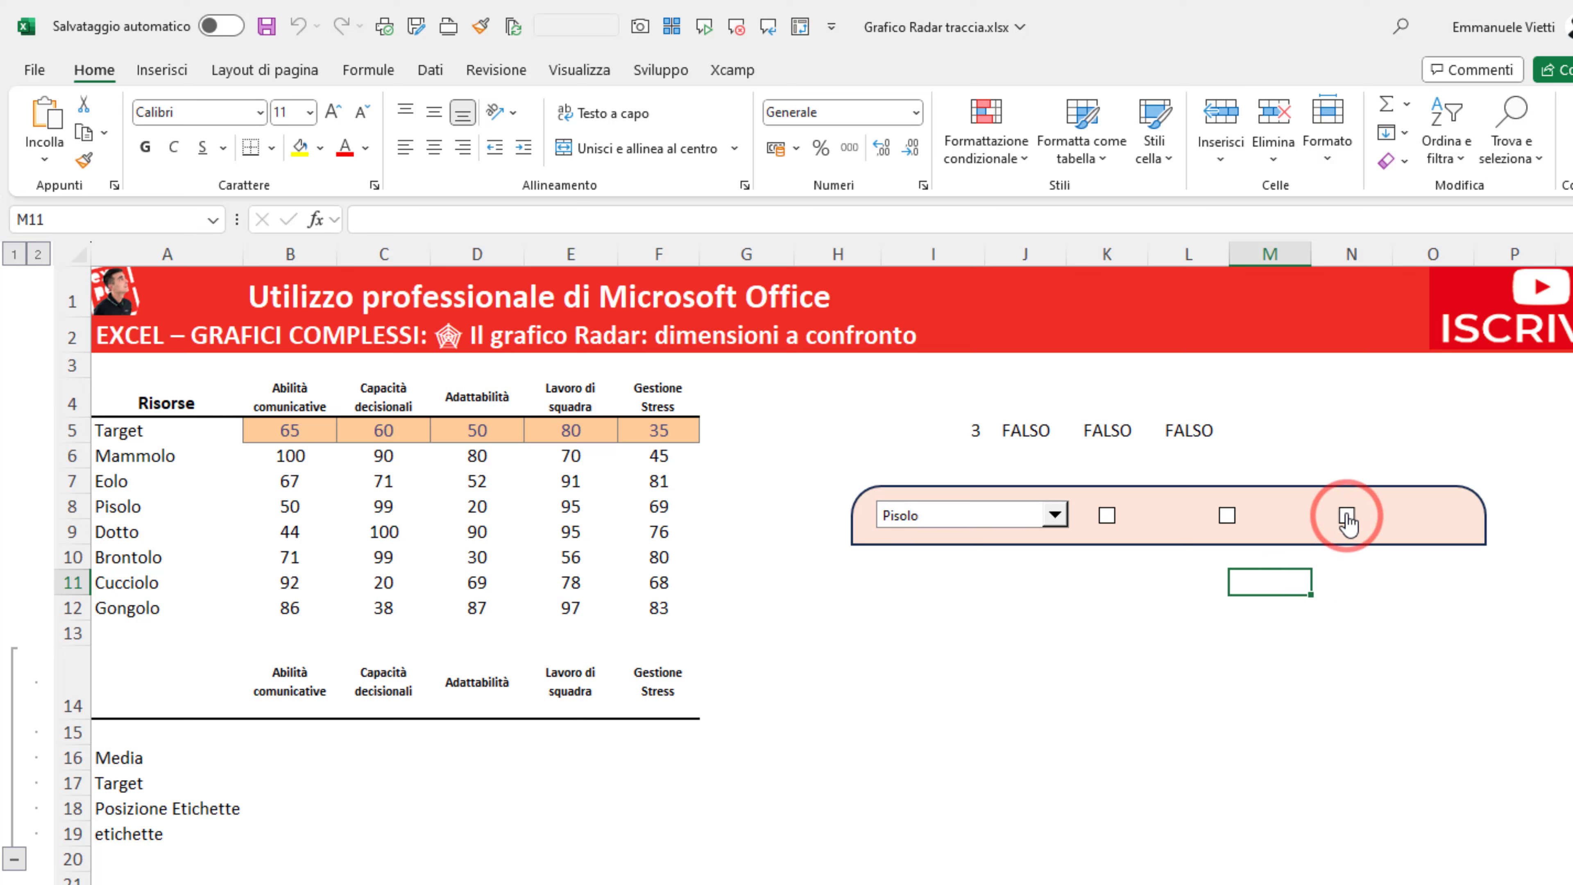
pyautogui.click(1347, 515)
pyautogui.click(1227, 515)
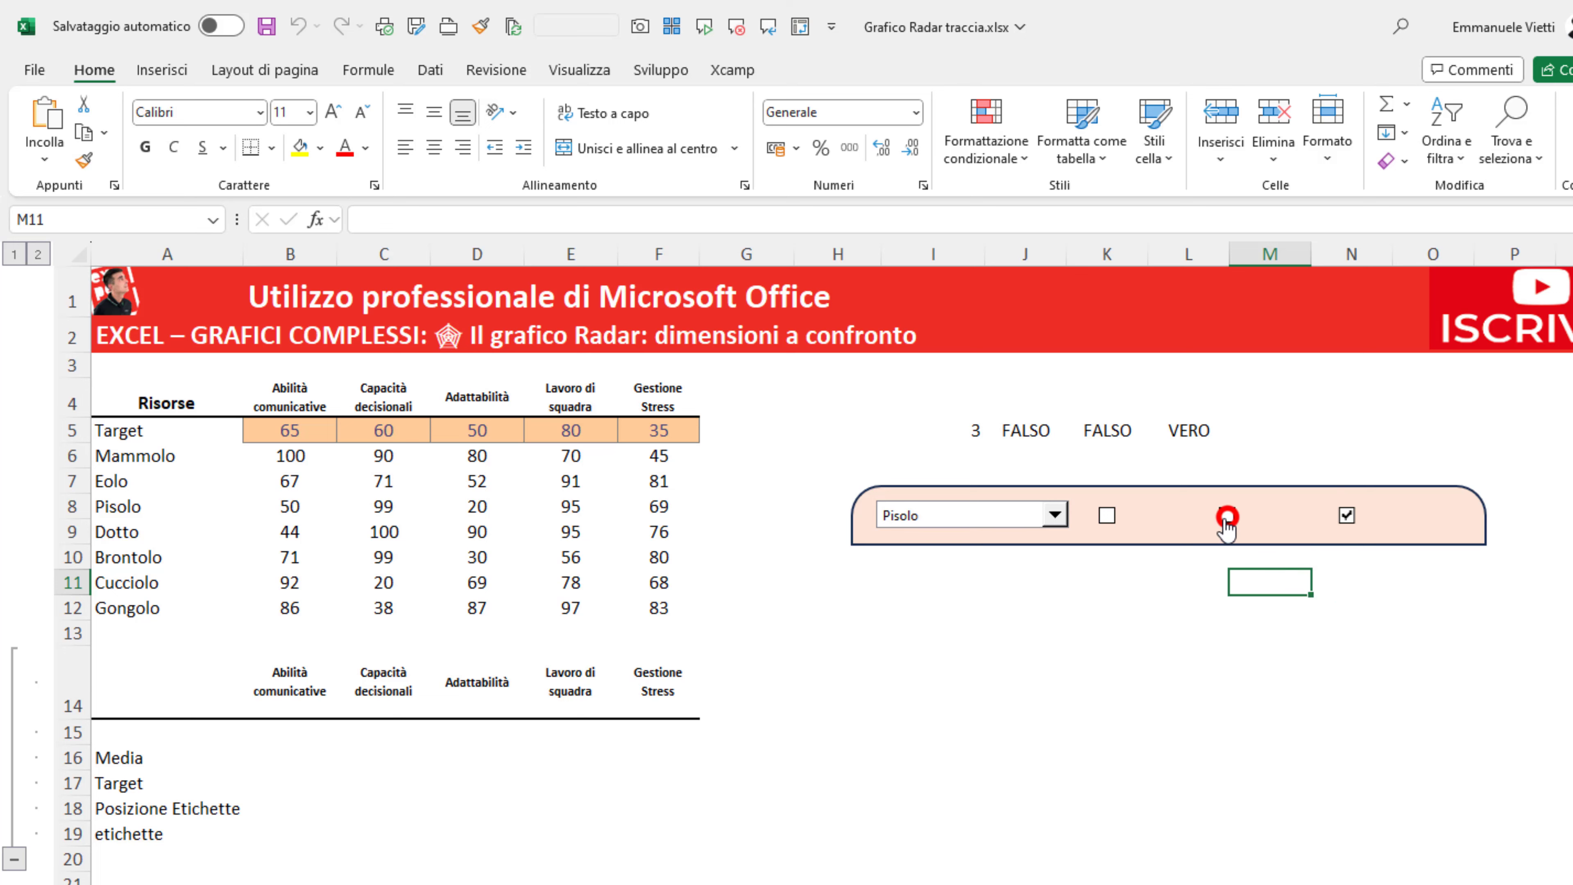
pyautogui.click(1107, 528)
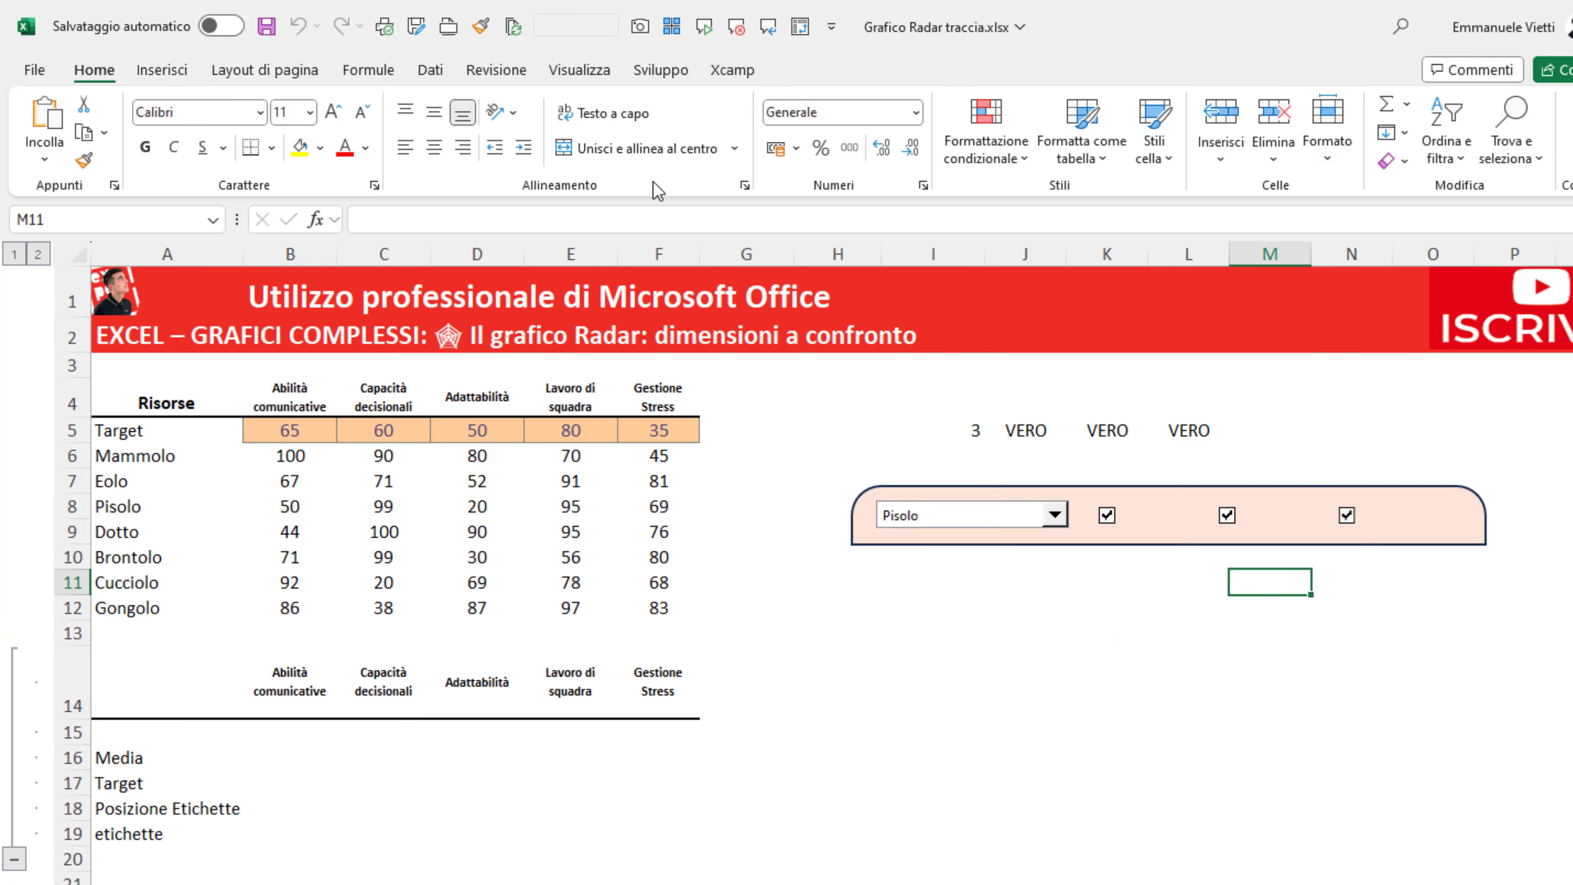
# - Add text box labels Risorsa, Media and Target beside the three checkboxes
pyautogui.click(162, 69)
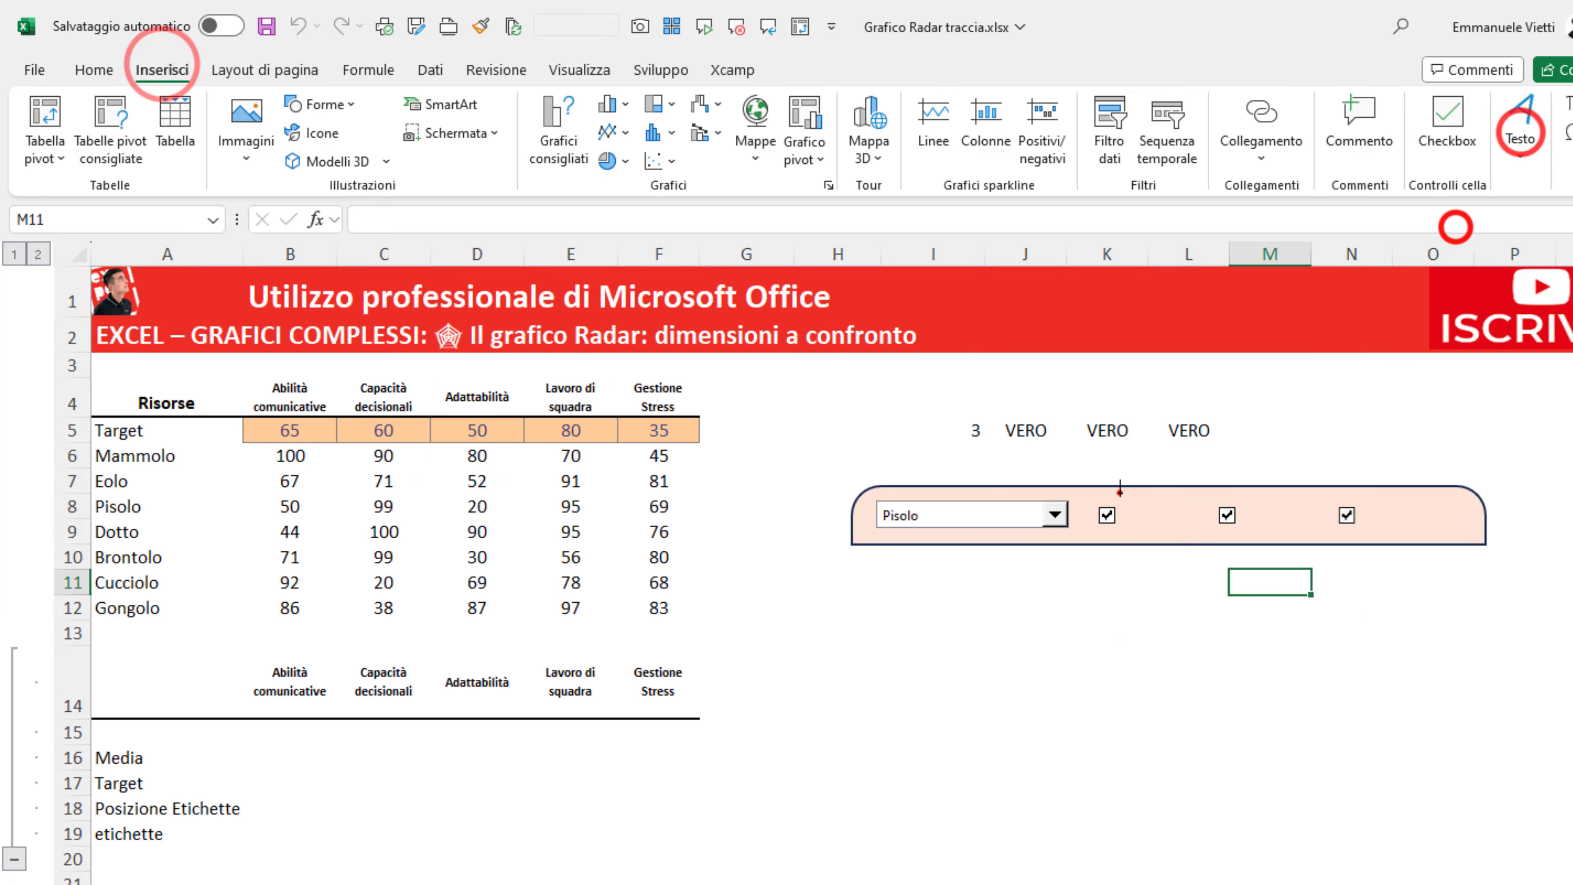
pyautogui.moveTo(1176, 529); pyautogui.dragTo(1409, 531)
pyautogui.write('Media')
pyautogui.doubleClick(1418, 511)
pyautogui.write('Target')
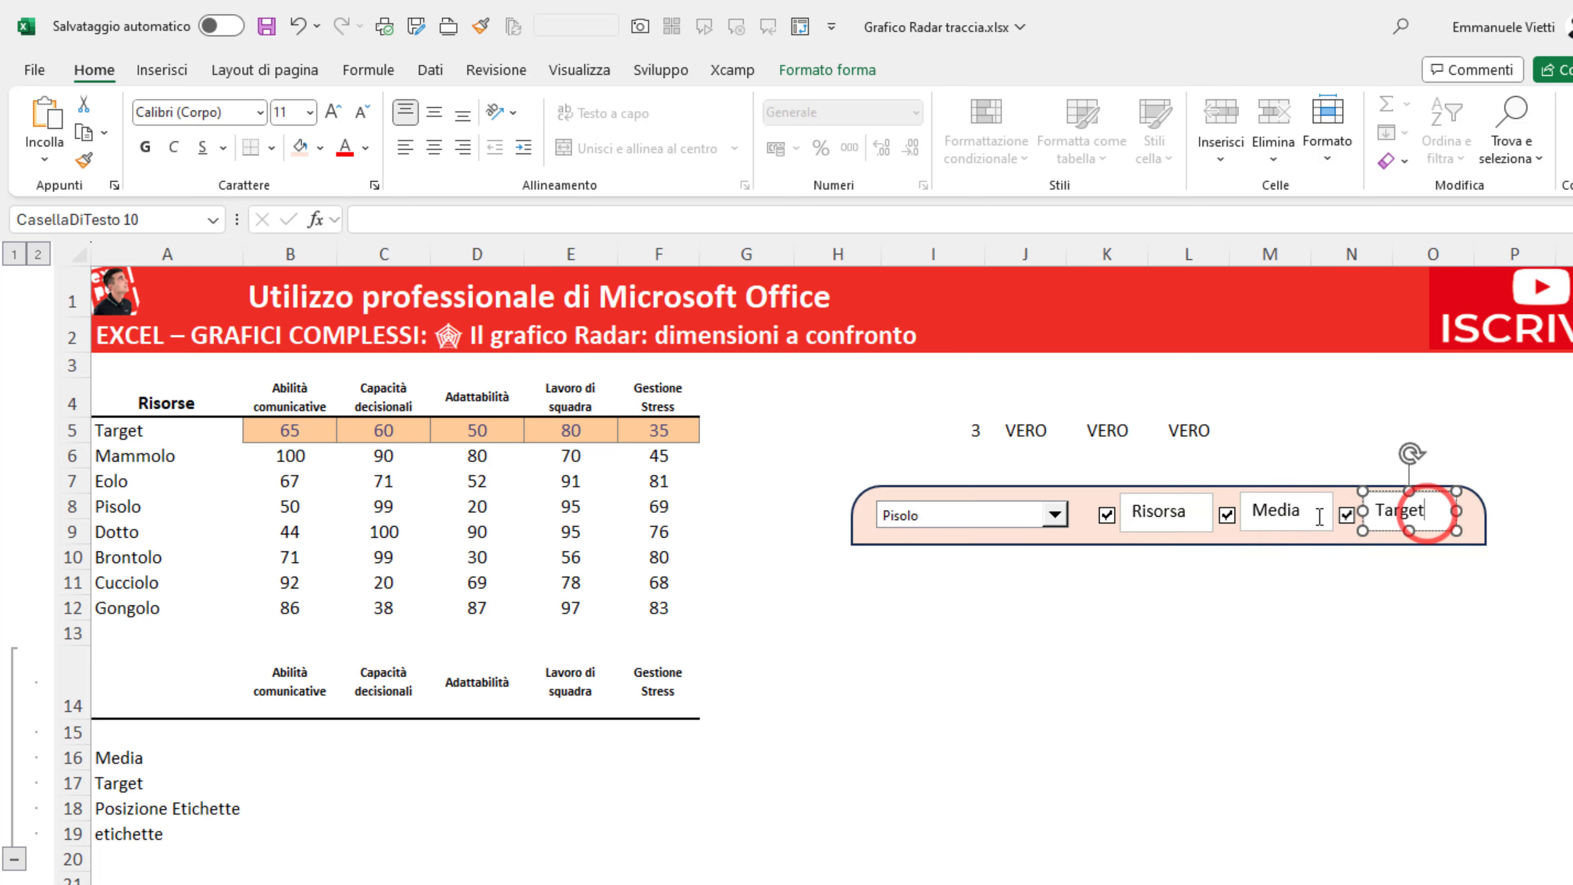
# - Centre the text in all three labels and colour the word Risorsa red
pyautogui.click(1152, 514)
pyautogui.click(1282, 515)
pyautogui.click(426, 110)
pyautogui.click(1140, 496)
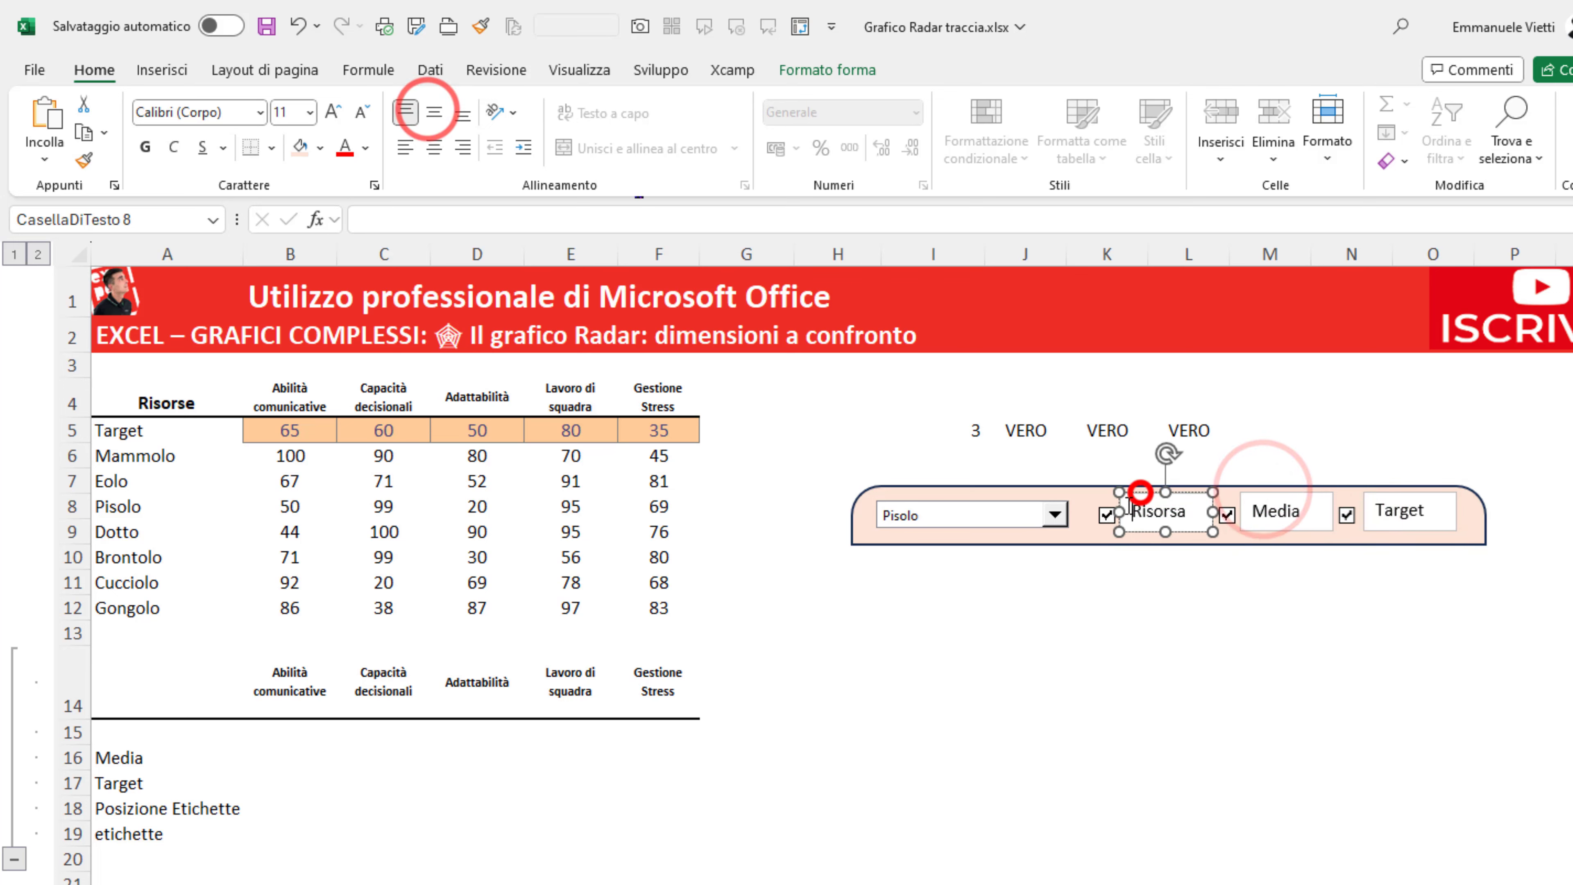
pyautogui.click(1424, 509)
pyautogui.doubleClick(1176, 512)
pyautogui.click(348, 145)
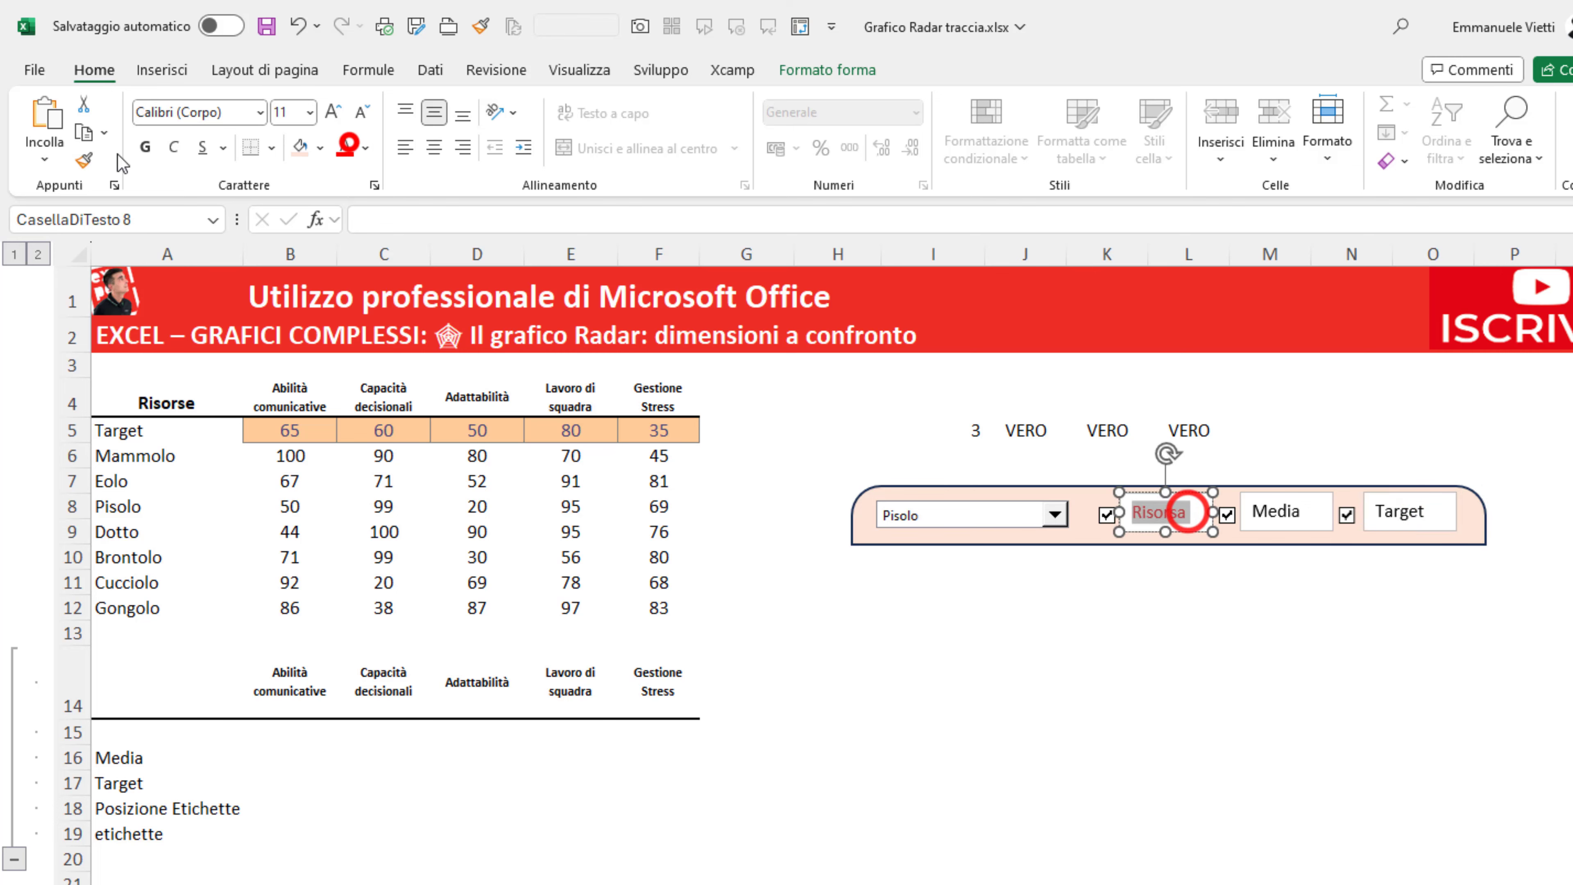
pyautogui.click(828, 70)
pyautogui.click(681, 133)
# - Give the Risorsa label a thicker red outline
pyautogui.click(576, 375)
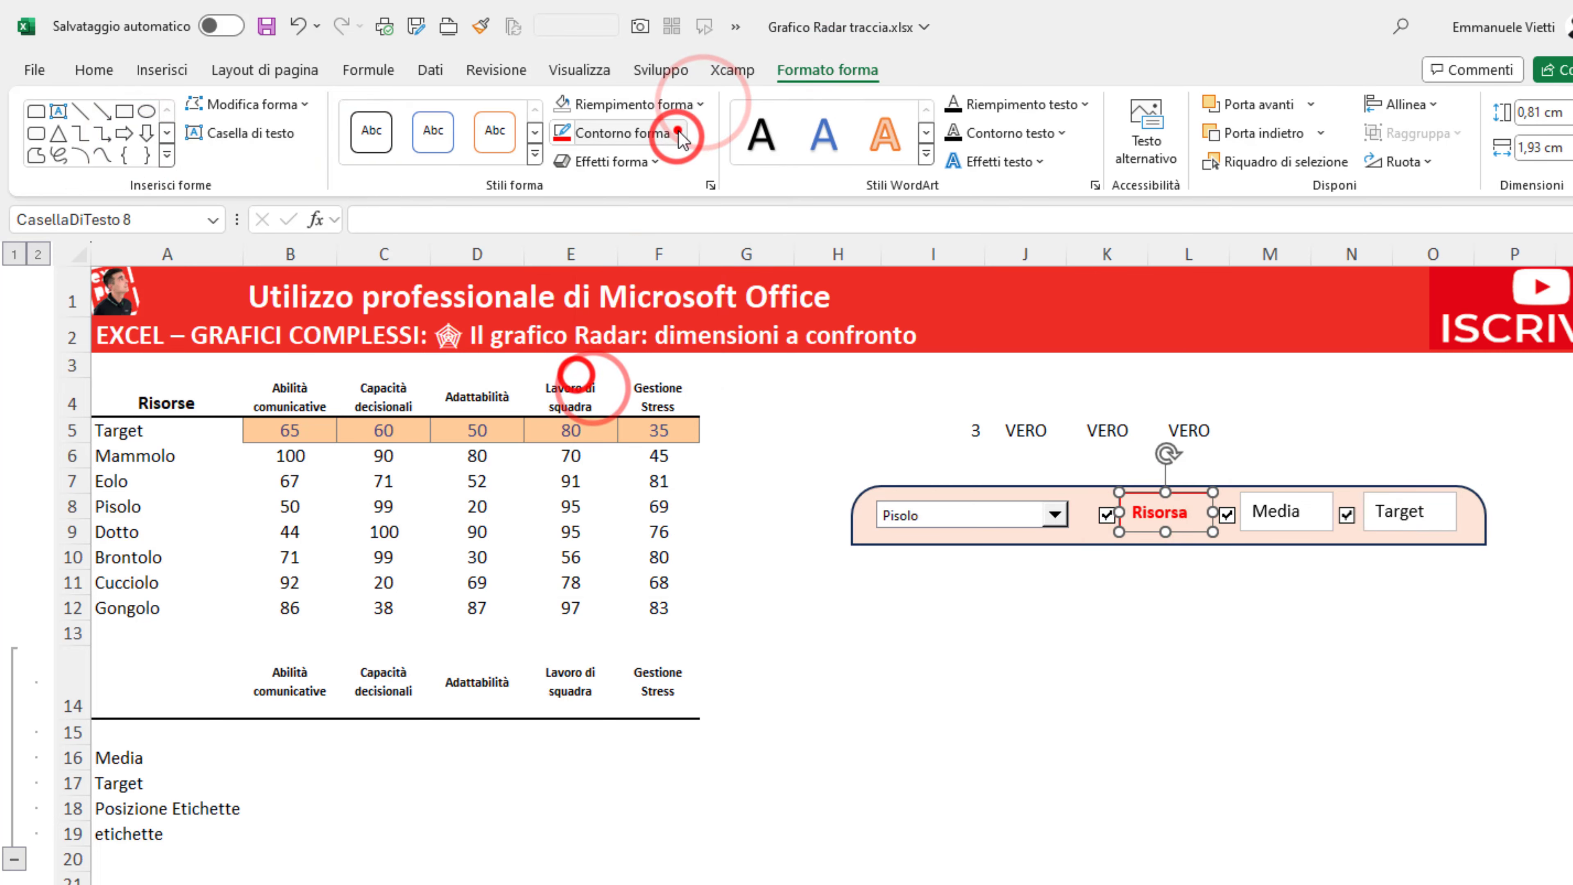
pyautogui.click(681, 133)
pyautogui.click(818, 618)
# - Give the Media label a dashed outline
pyautogui.click(1301, 521)
pyautogui.click(676, 133)
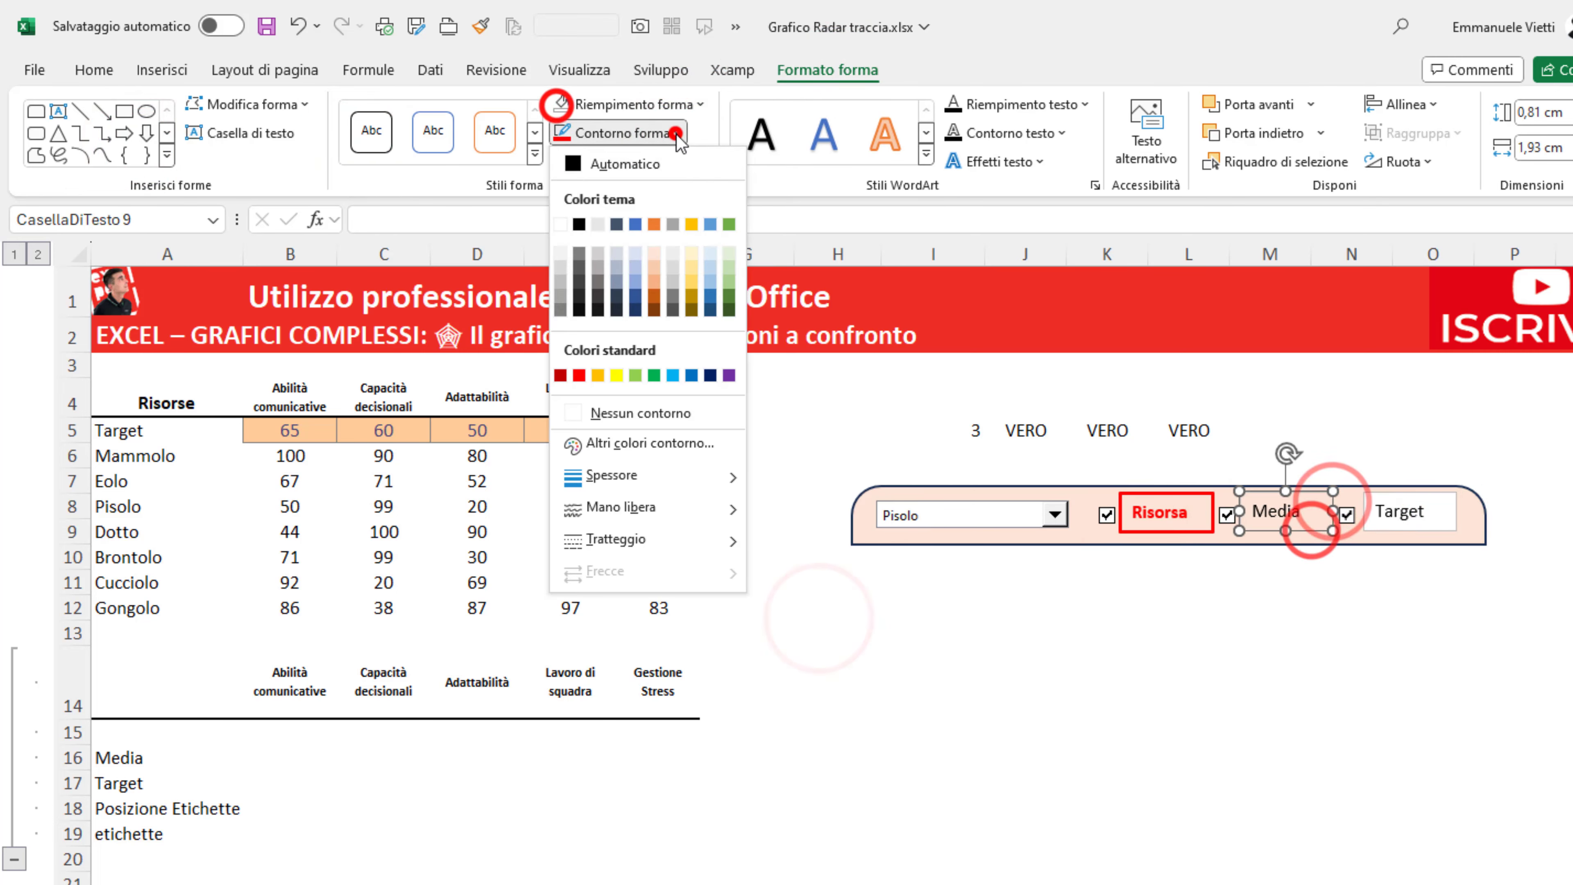
pyautogui.click(677, 133)
pyautogui.click(677, 133)
pyautogui.click(824, 621)
pyautogui.click(677, 133)
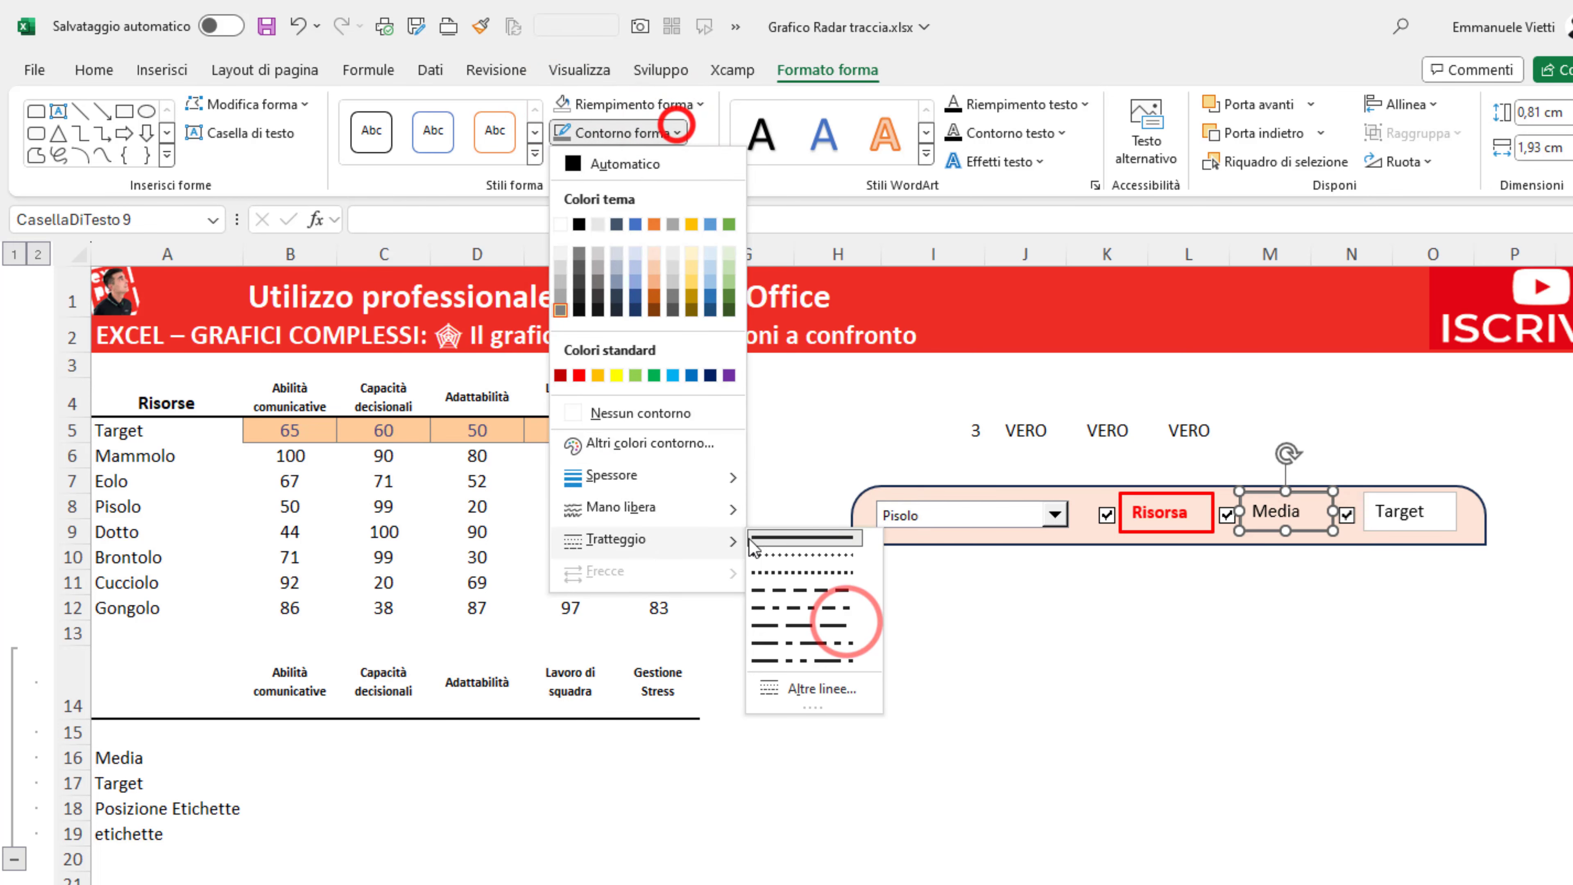
pyautogui.click(799, 624)
# - Fill the Target label light blue with a blue outline
pyautogui.click(1424, 511)
pyautogui.click(700, 104)
pyautogui.click(709, 226)
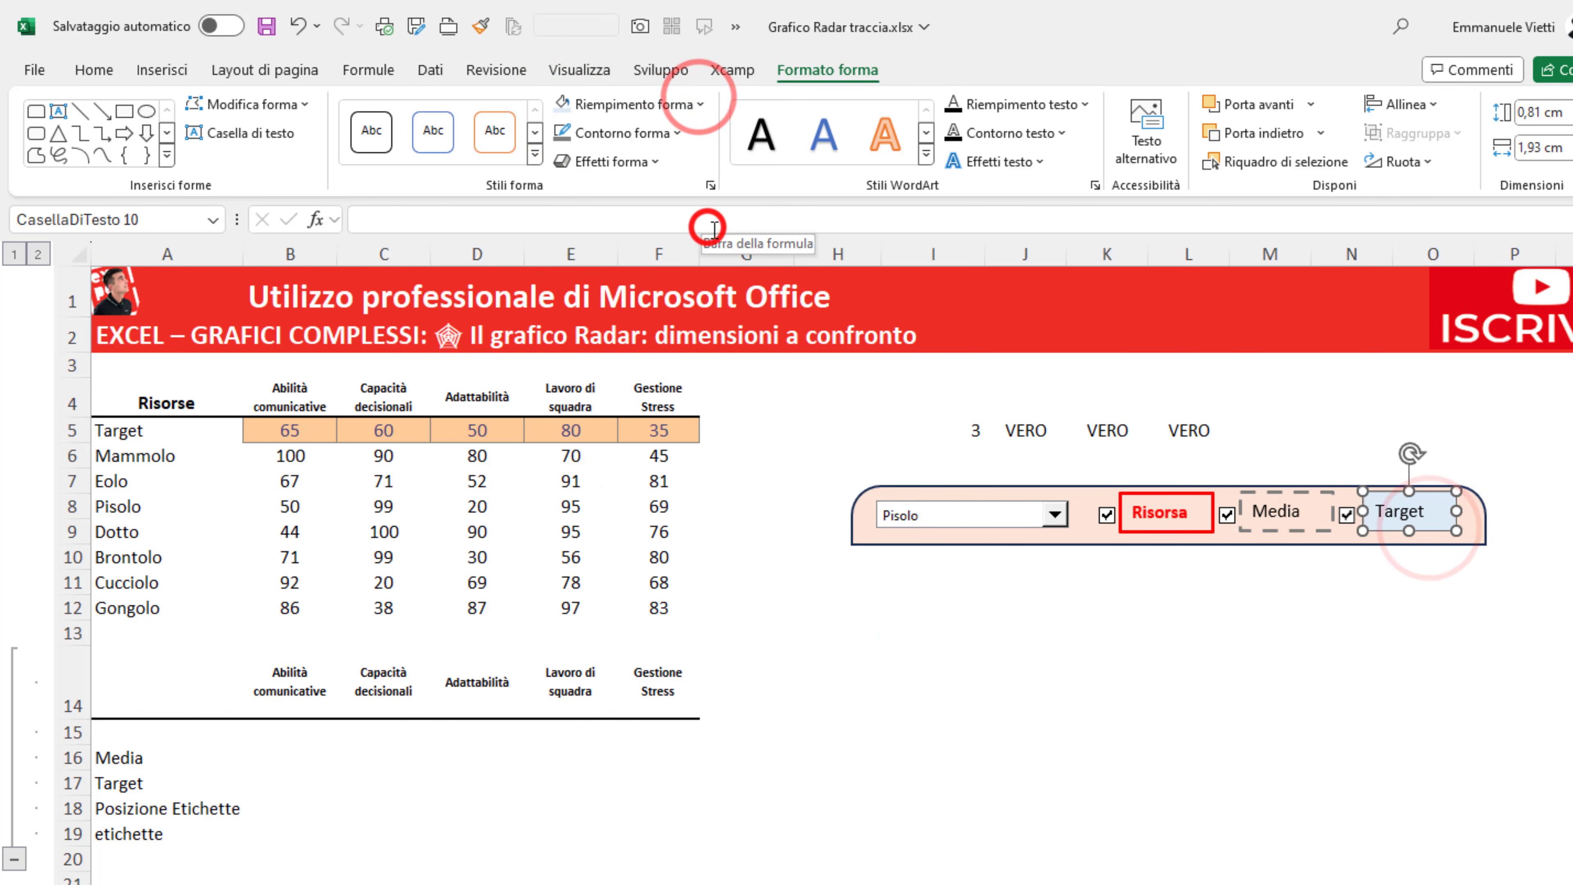
pyautogui.click(672, 132)
pyautogui.click(678, 132)
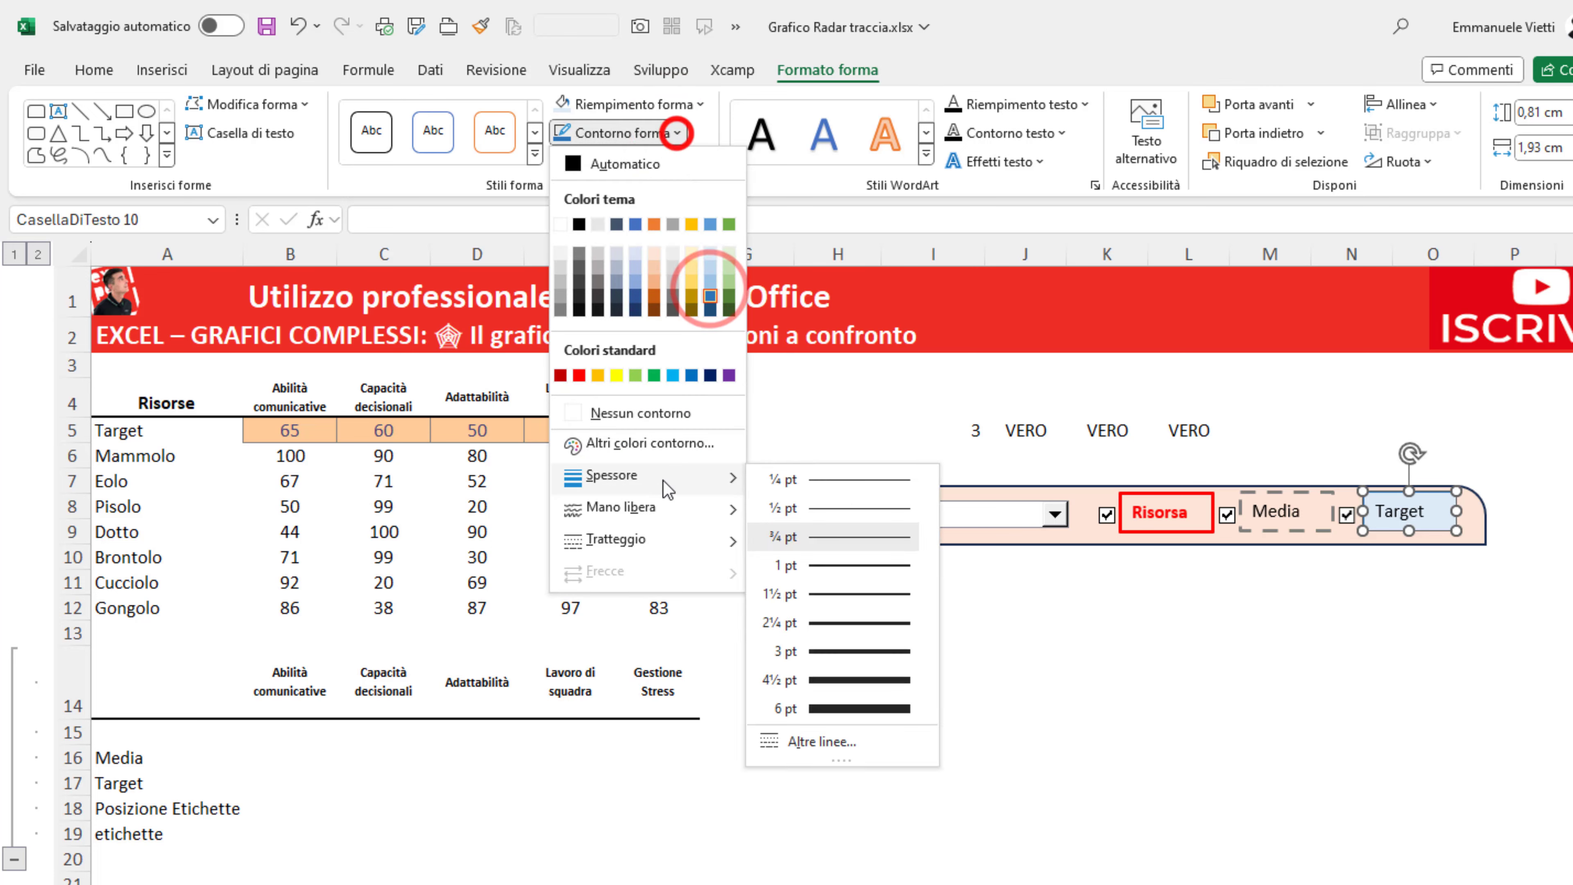
pyautogui.click(932, 632)
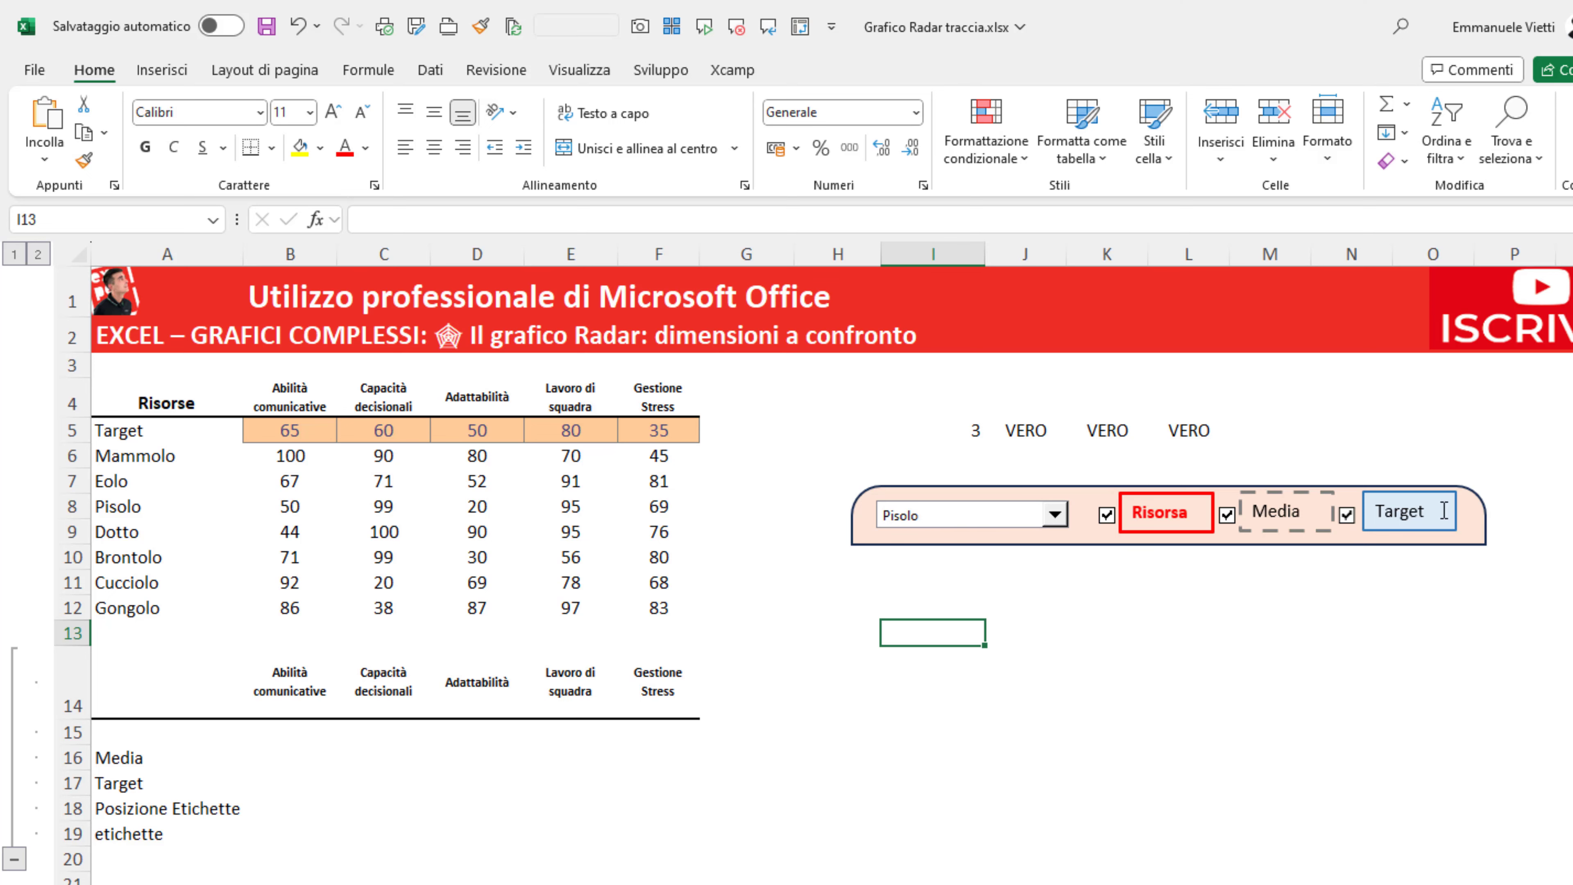
pyautogui.click(1308, 534)
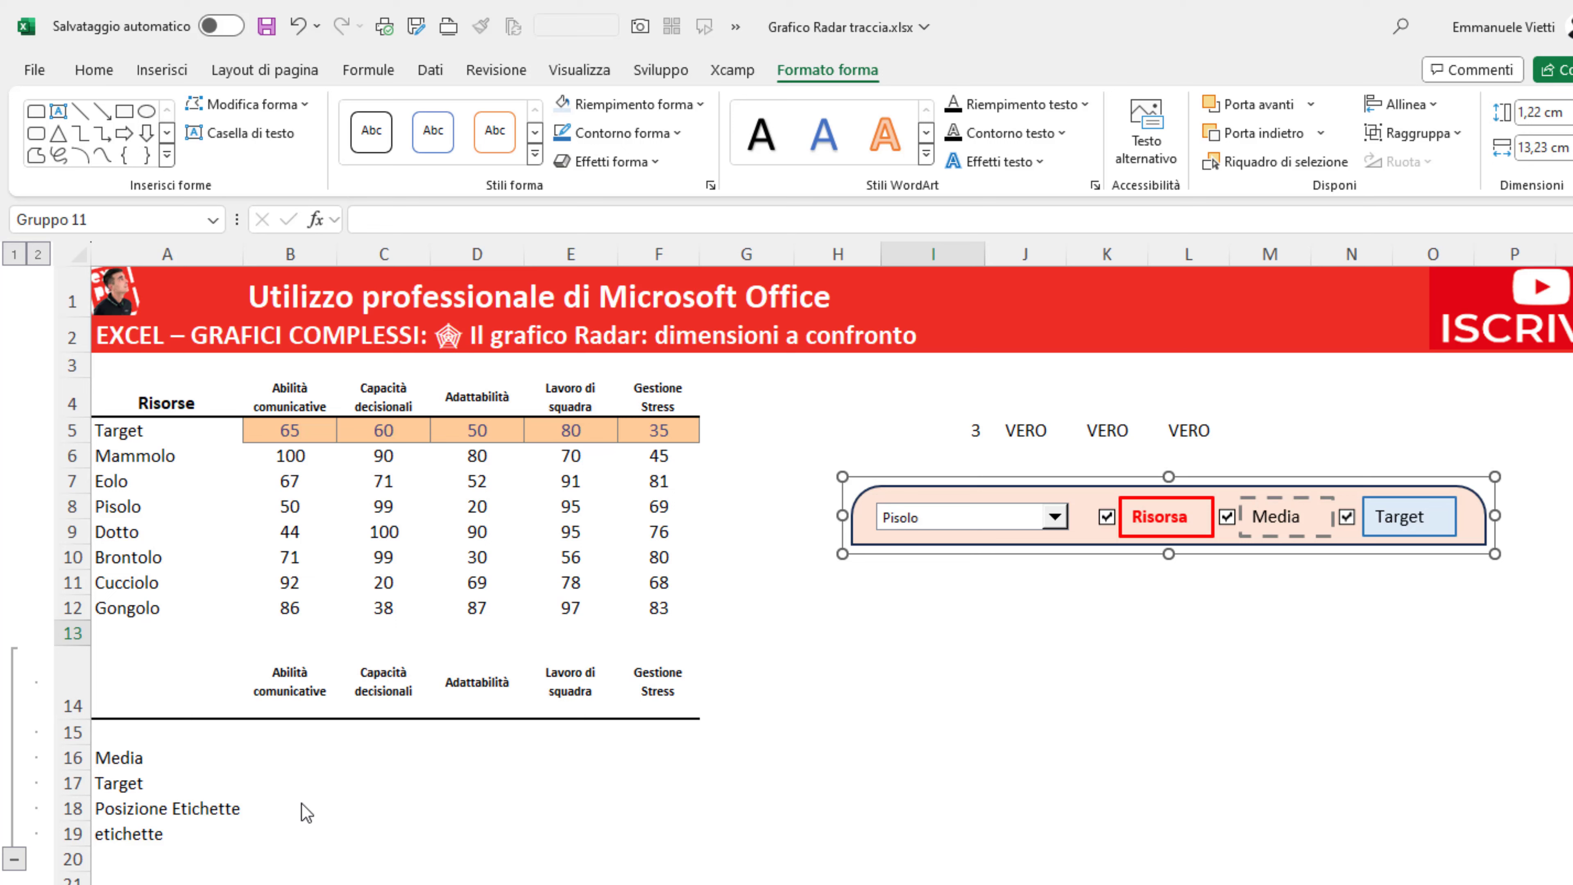
pyautogui.click(167, 731)
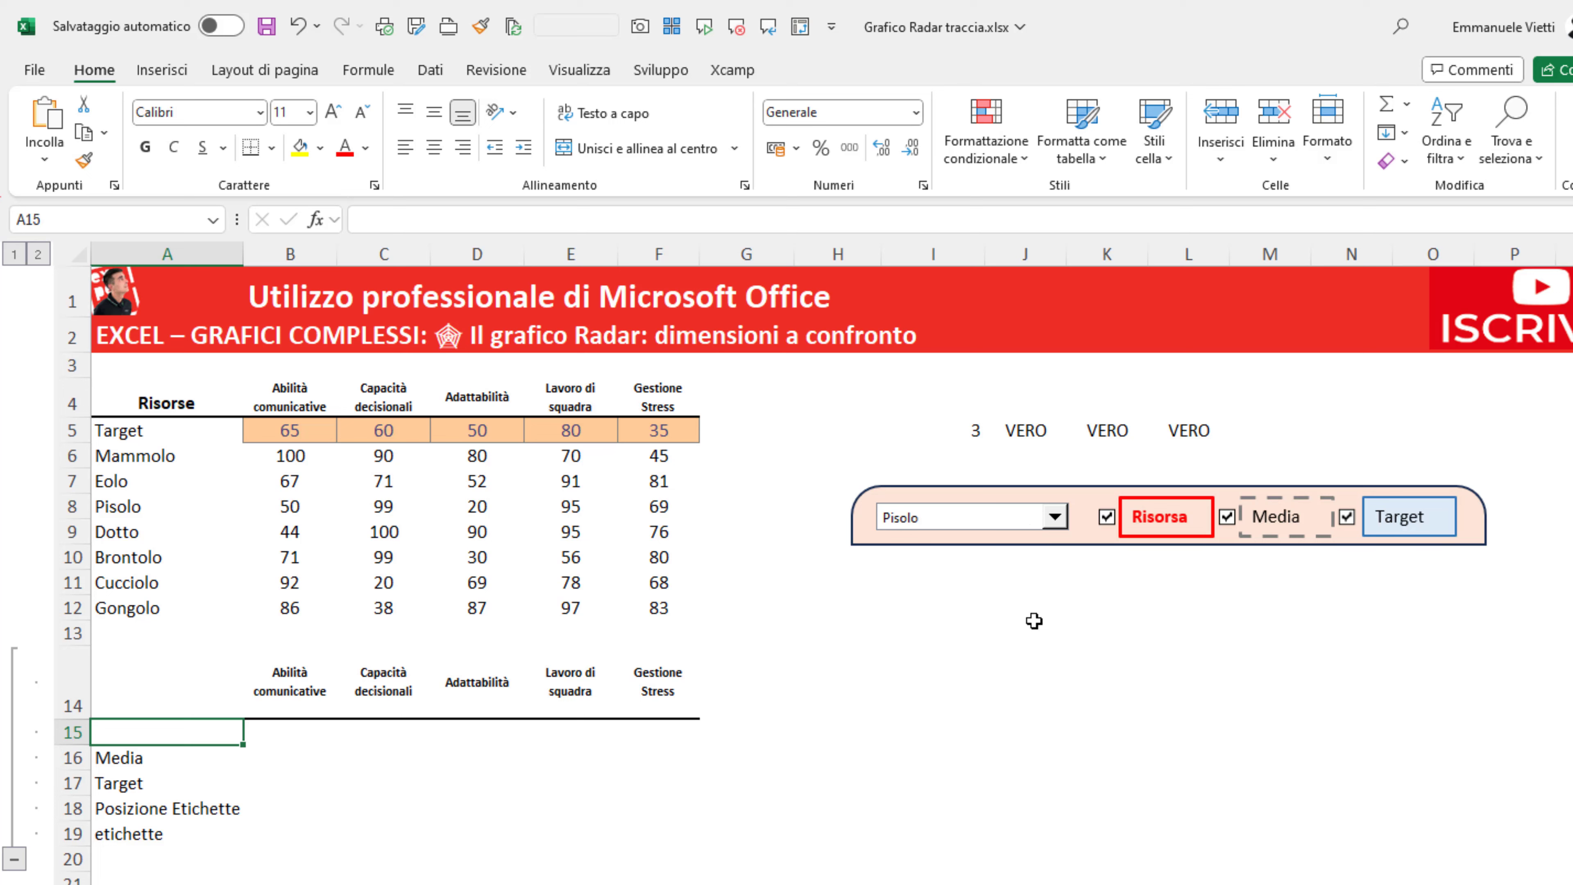
# - Name cell I5 selezione_risorsa
pyautogui.moveTo(968, 430); pyautogui.dragTo(1195, 430)
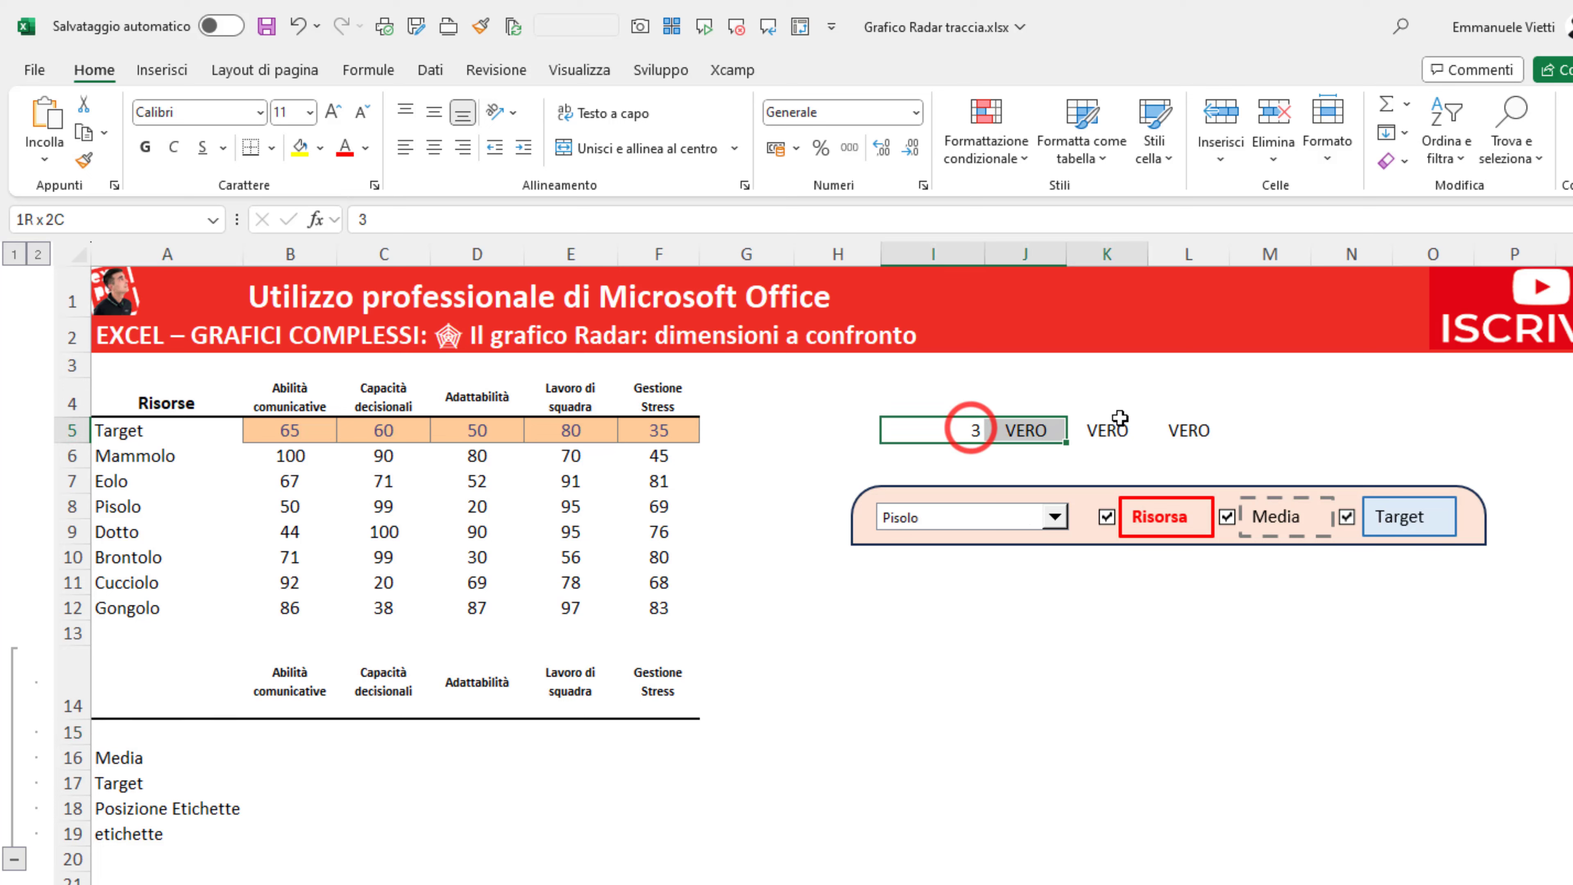
pyautogui.click(945, 430)
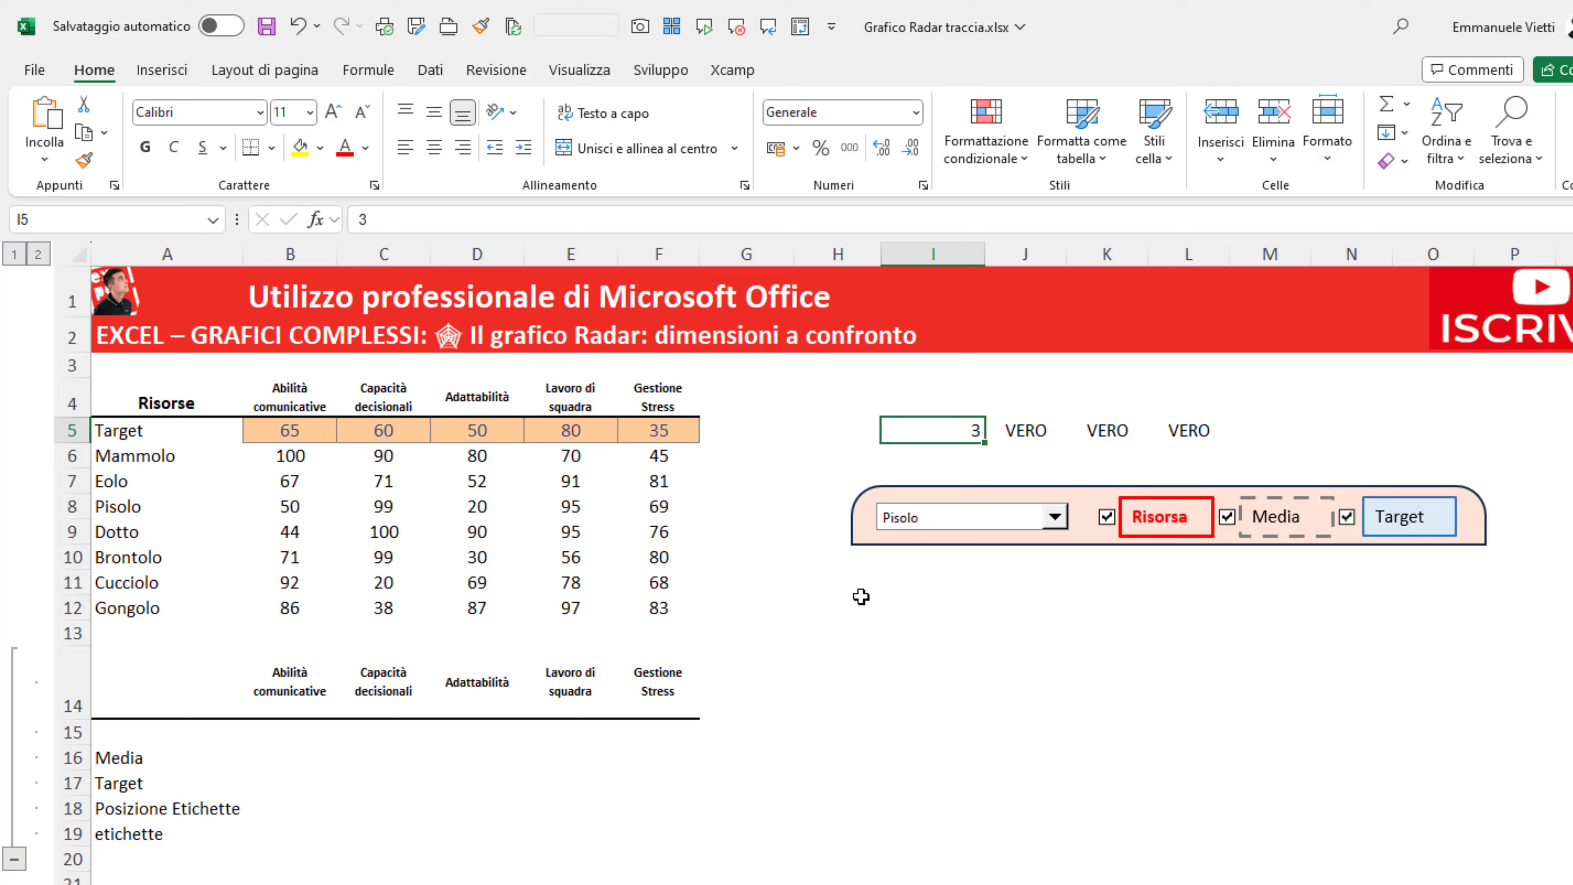
pyautogui.click(164, 214)
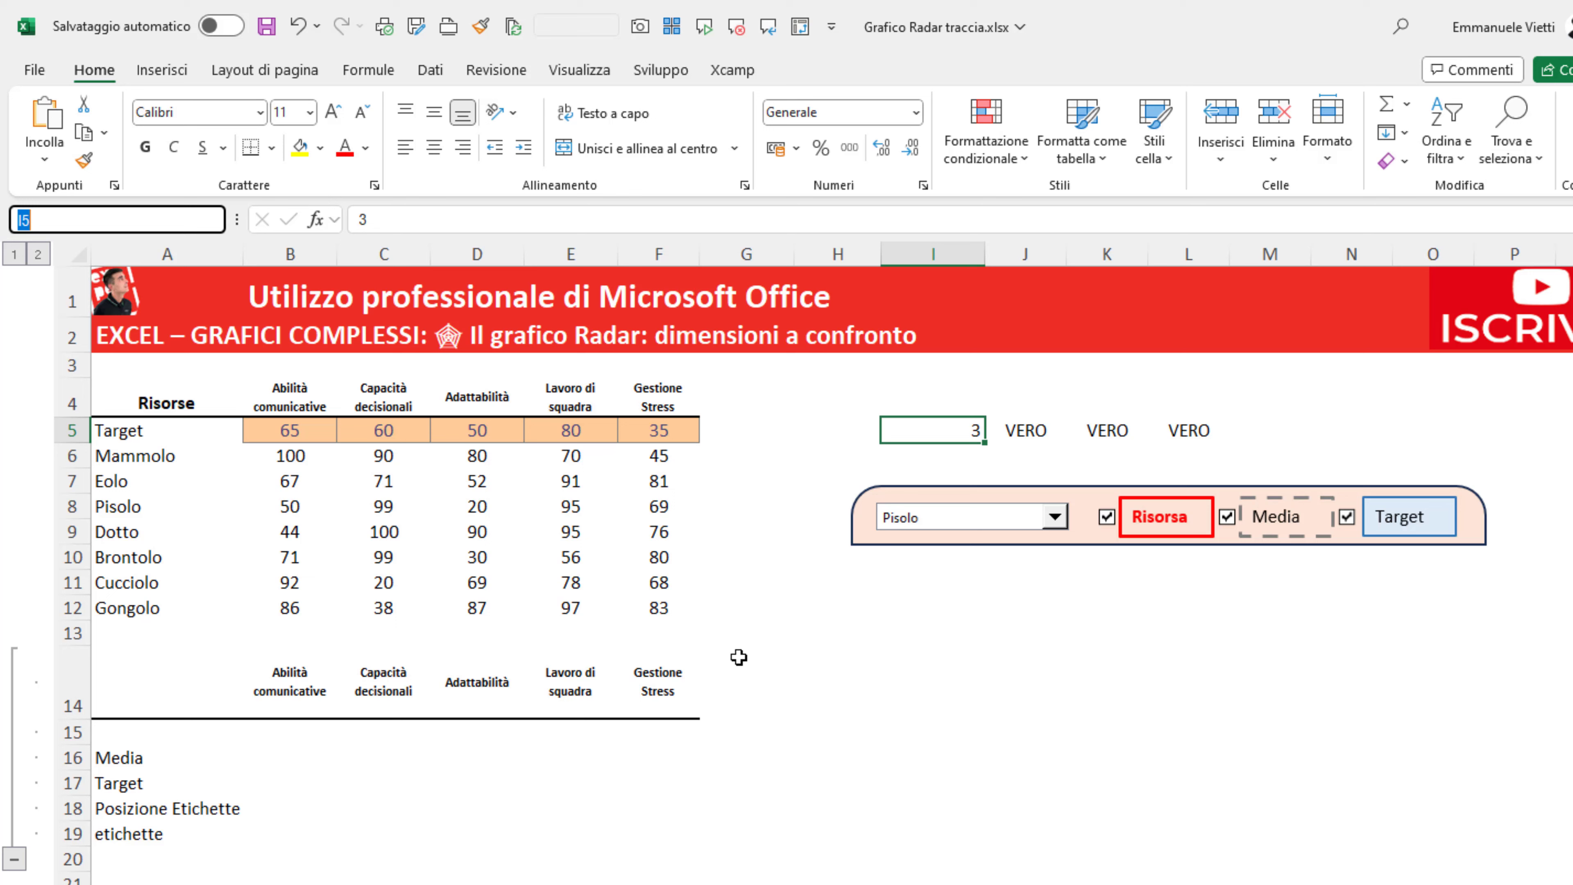
pyautogui.write('sele')
pyautogui.write('zione_r')
pyautogui.write('isorsa')
pyautogui.press('Return')
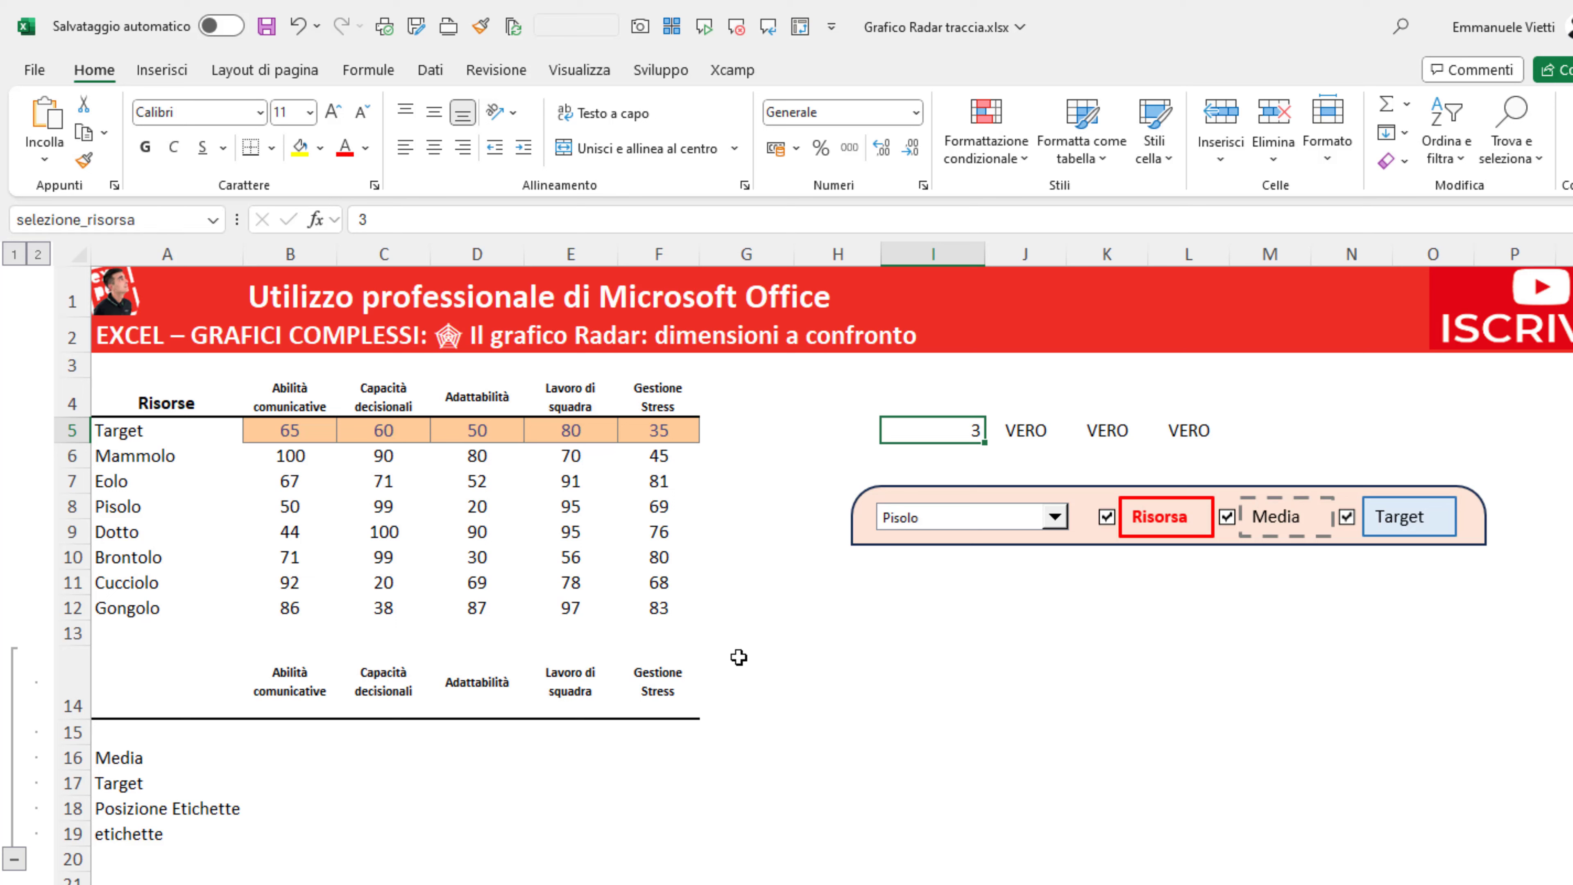
# - Name cell J5 visualizza_risorsa
pyautogui.click(1027, 428)
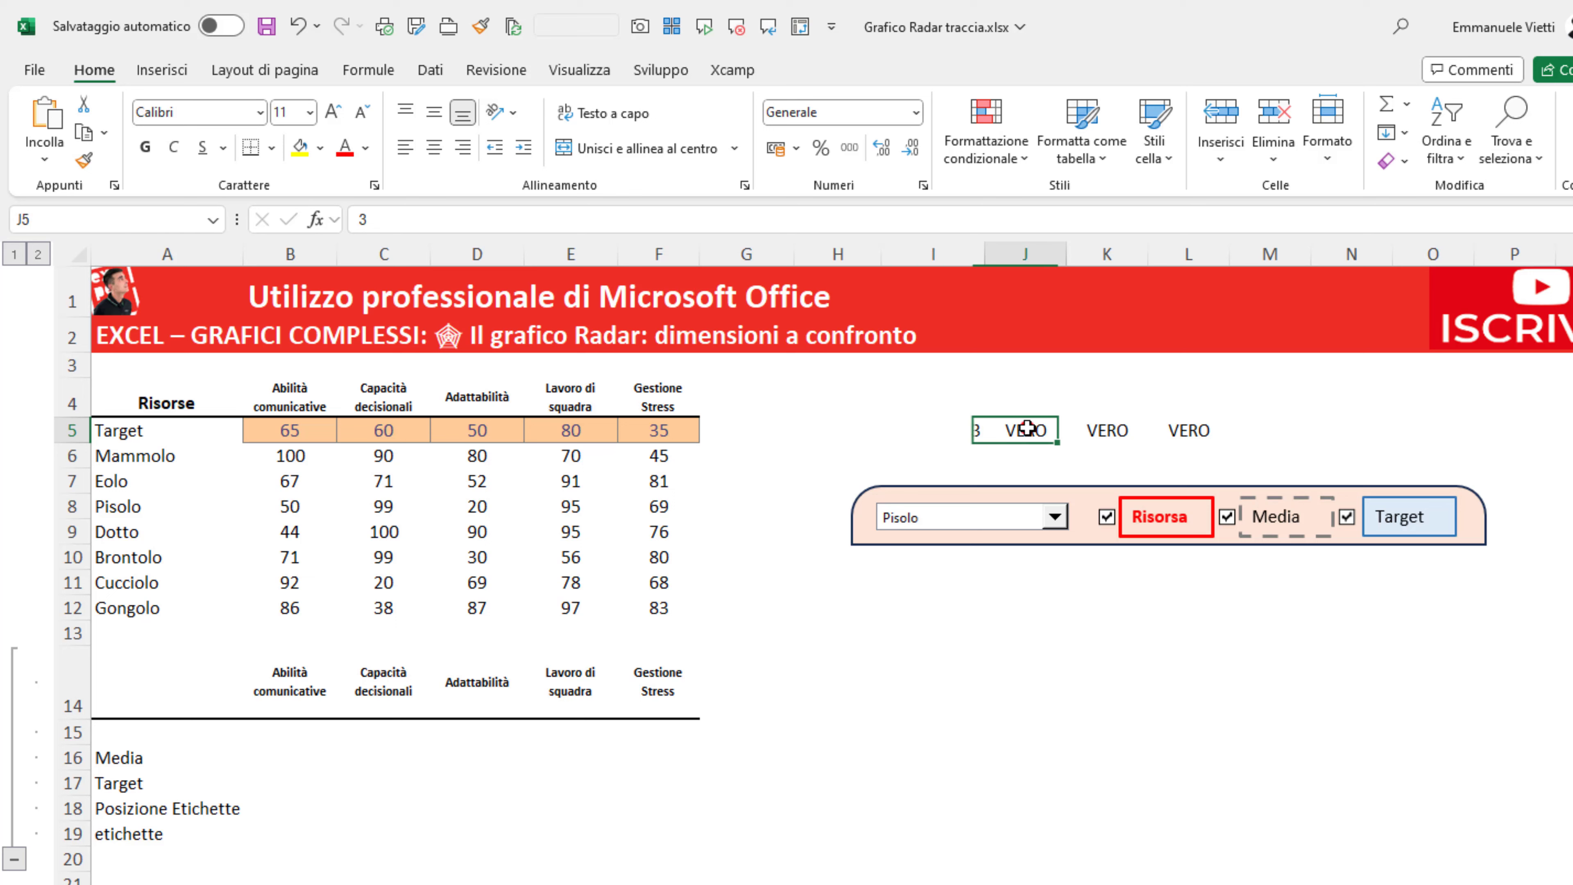
pyautogui.click(1108, 429)
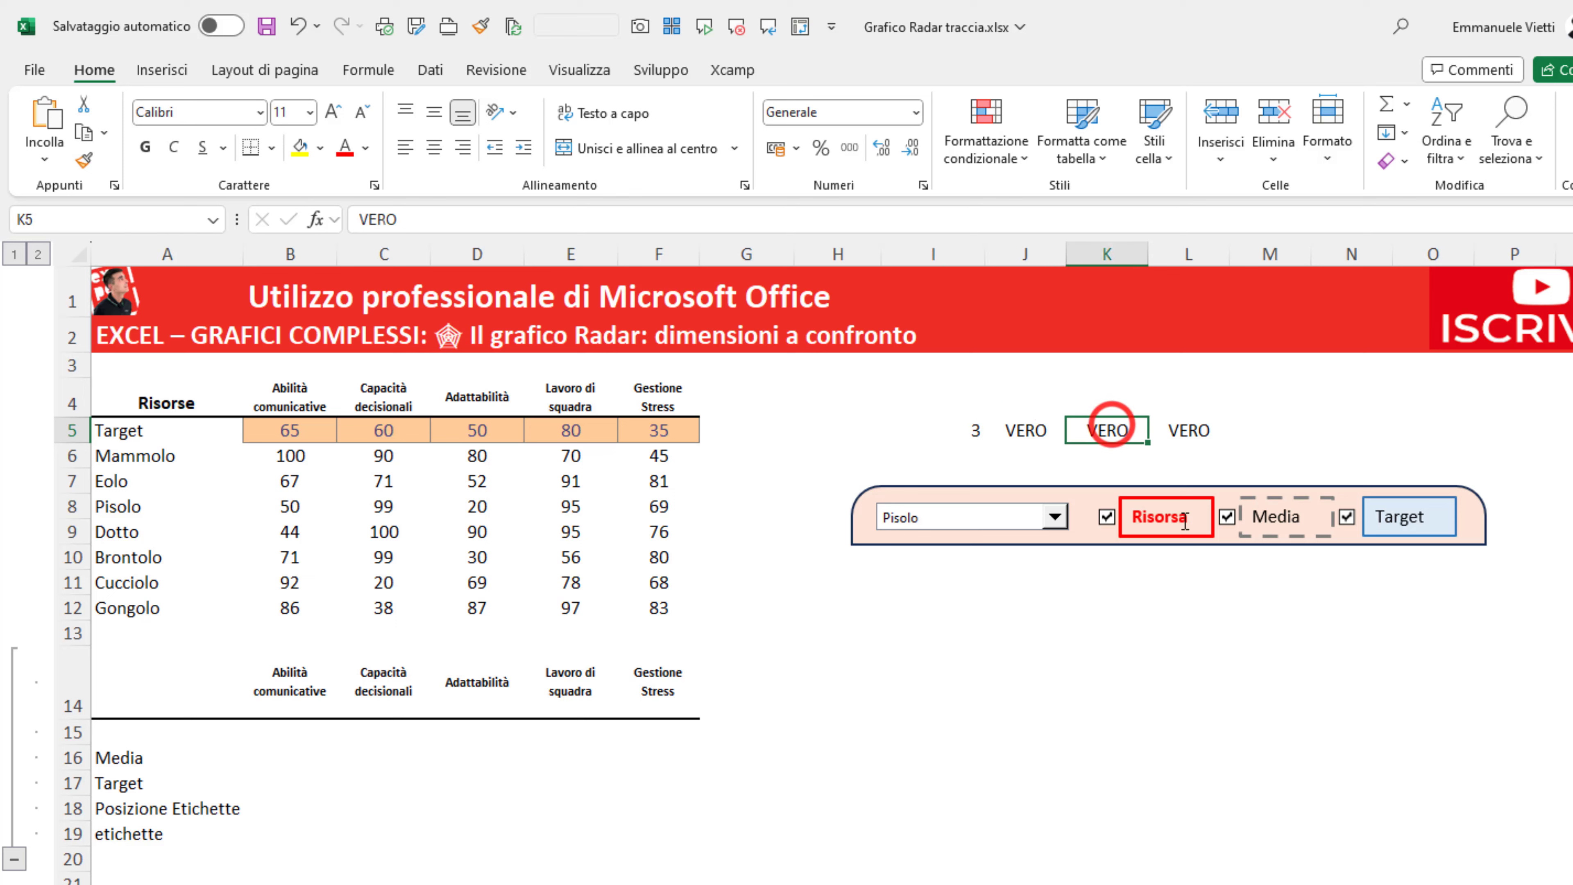
pyautogui.click(1189, 430)
pyautogui.click(1018, 427)
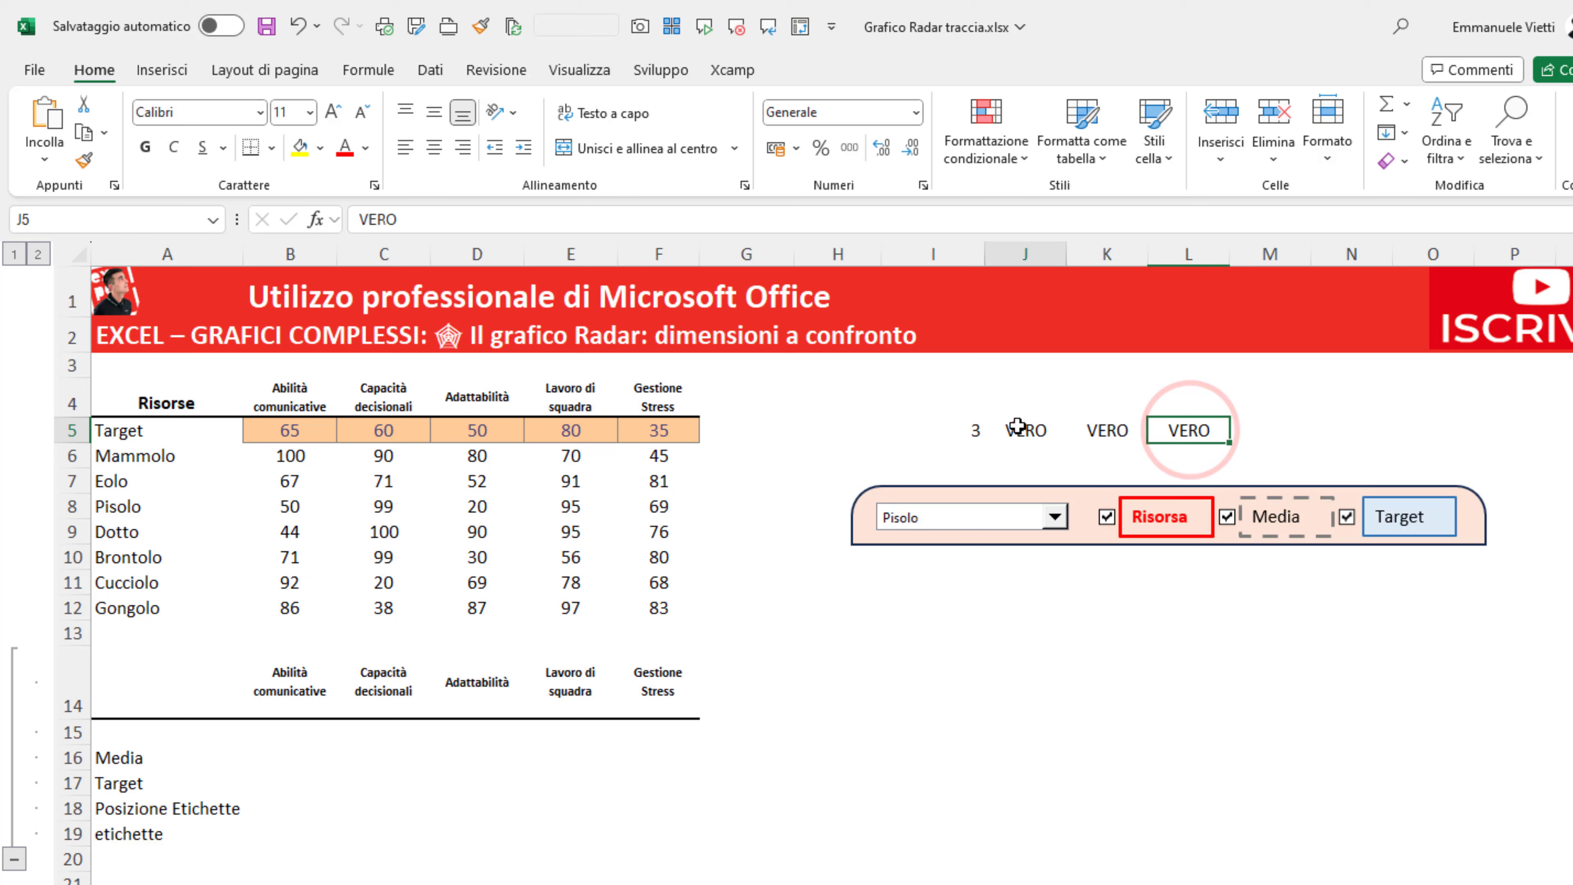
pyautogui.click(149, 219)
pyautogui.write('visualizza_risorsa')
pyautogui.press('Return')
# - Name cell K5 visualizza_media and cell L5 visualizza_target
pyautogui.click(1099, 429)
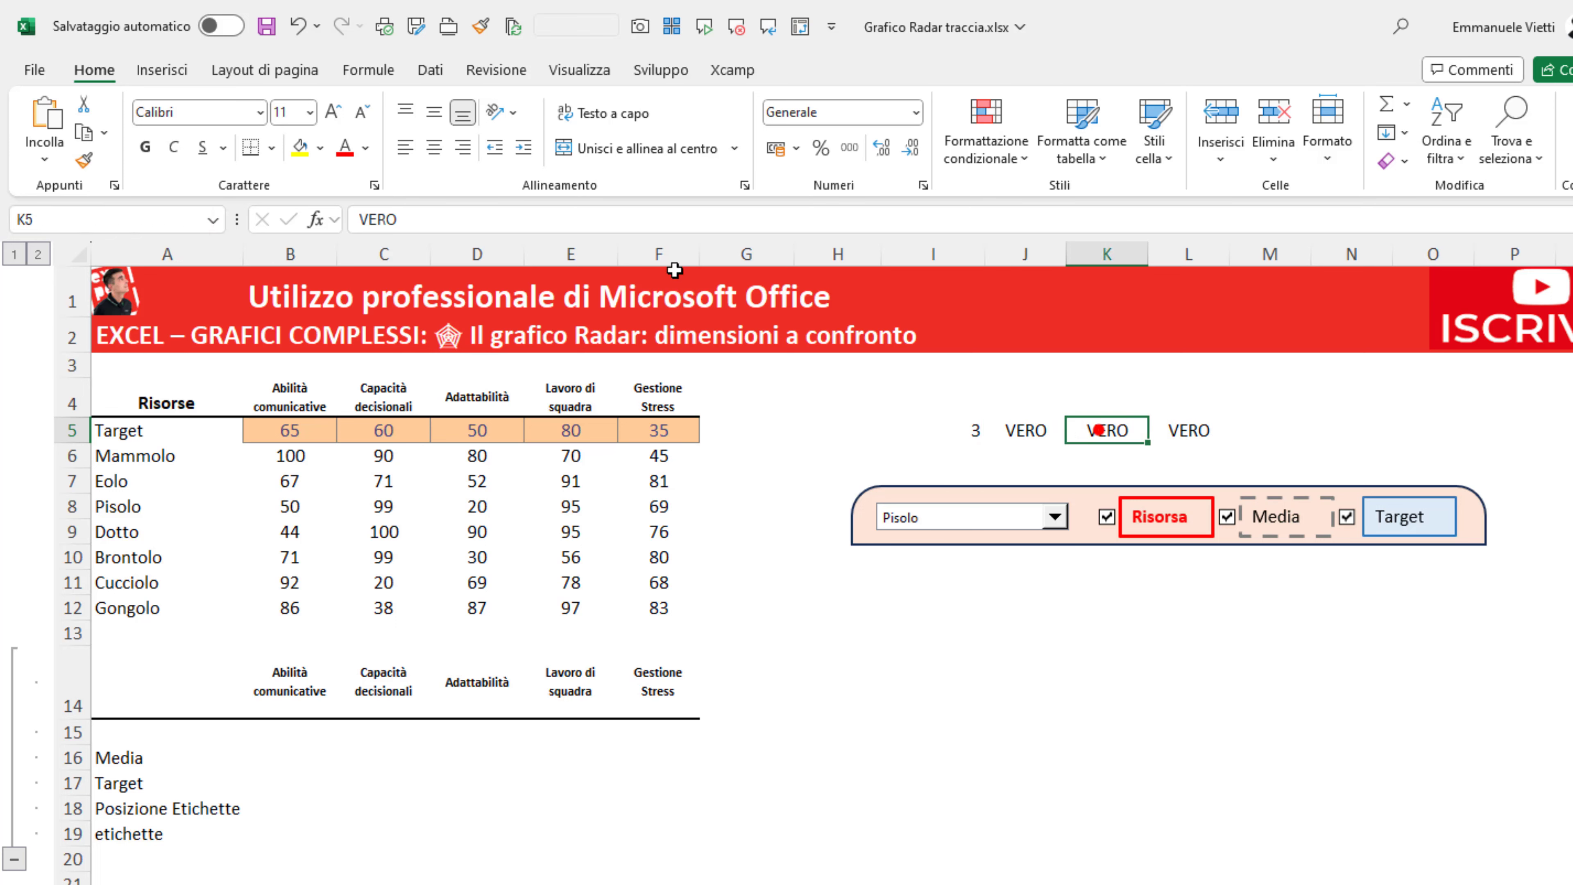
pyautogui.click(147, 219)
pyautogui.write('visualizza_media')
pyautogui.press('Return')
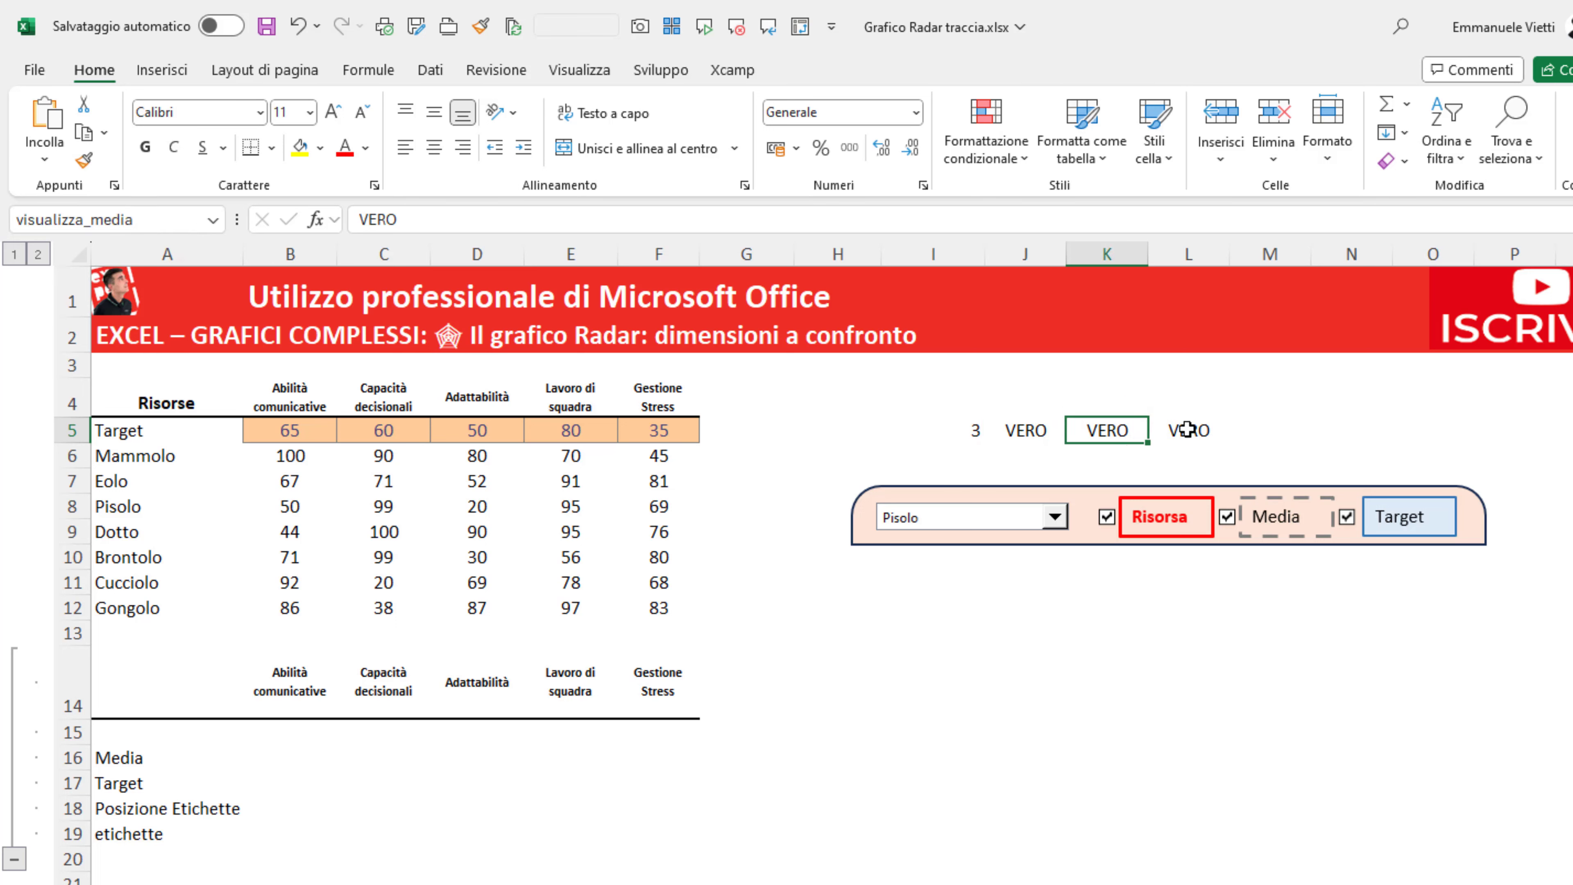
pyautogui.click(1186, 429)
pyautogui.click(136, 220)
pyautogui.write('visualizza_target')
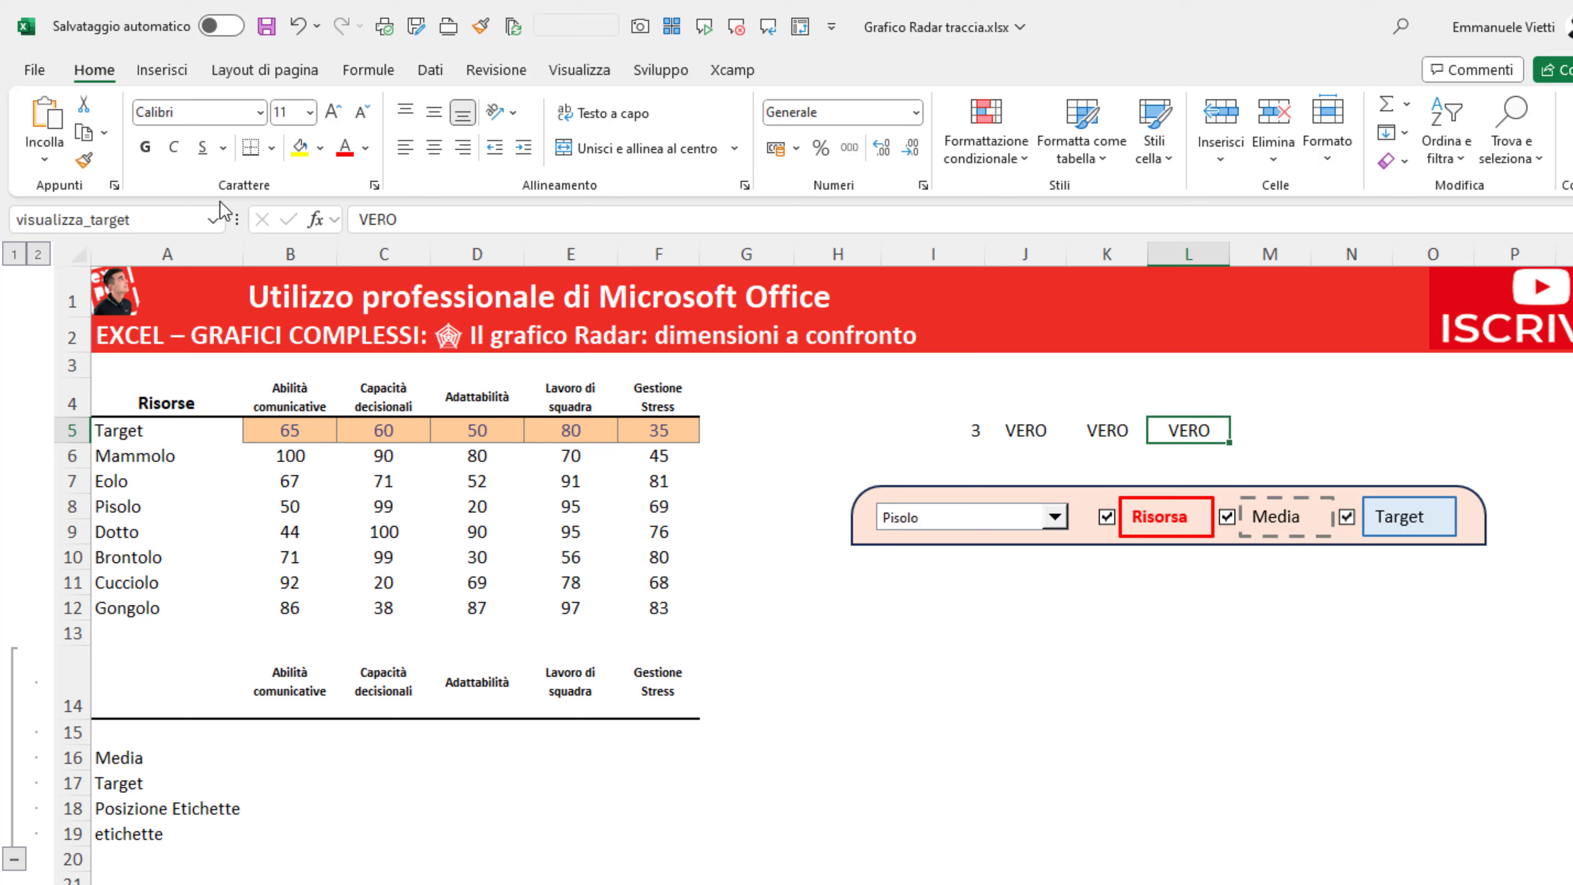
# - Review the defined names in Name Manager
pyautogui.click(363, 79)
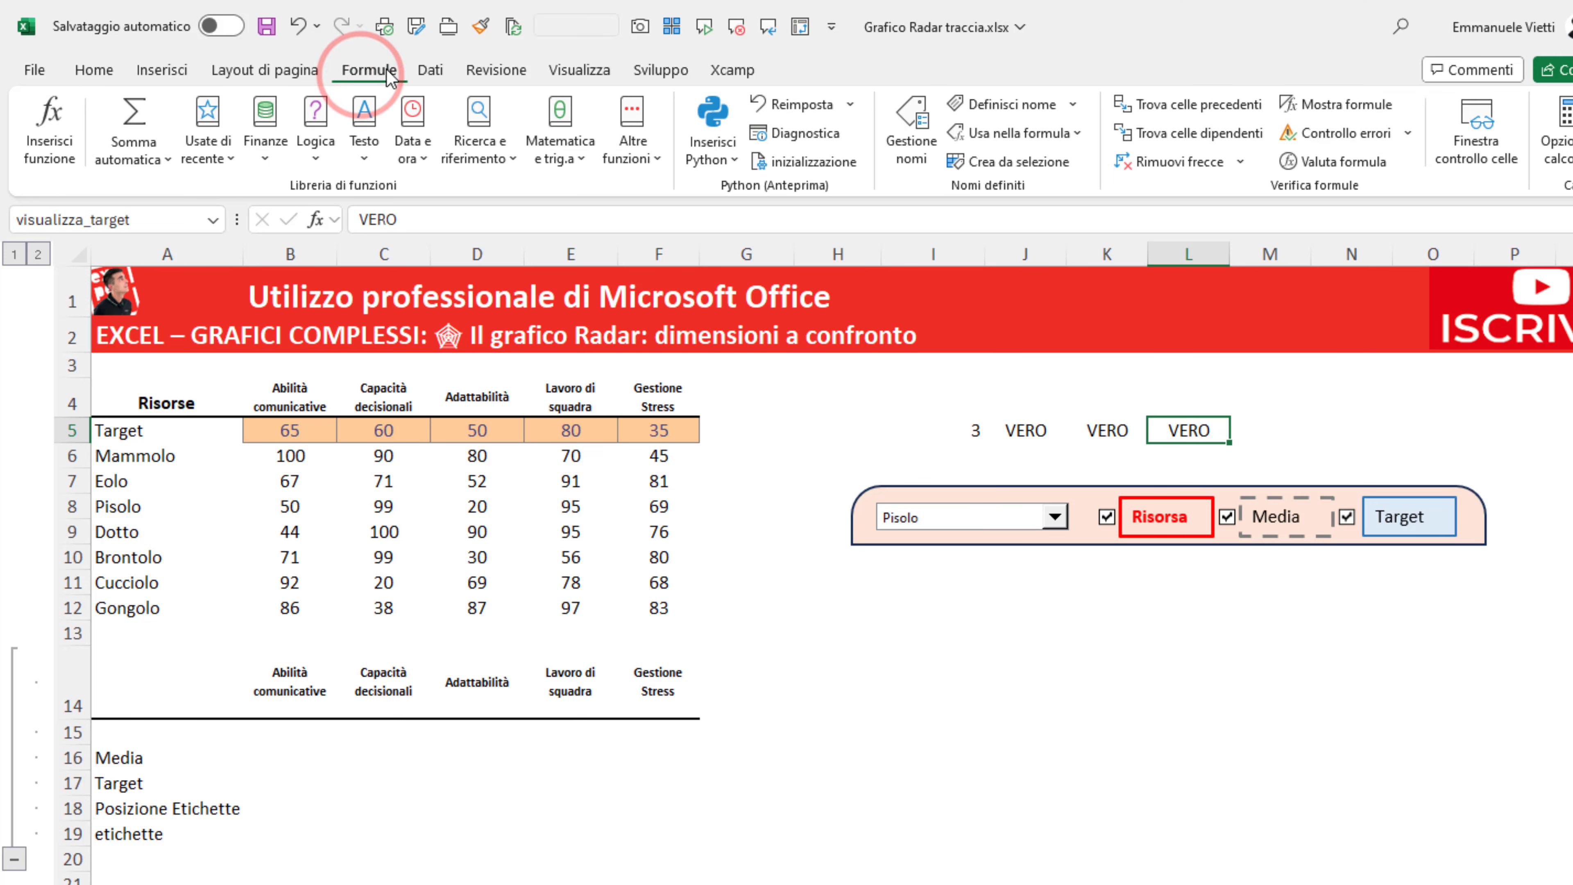
pyautogui.click(909, 144)
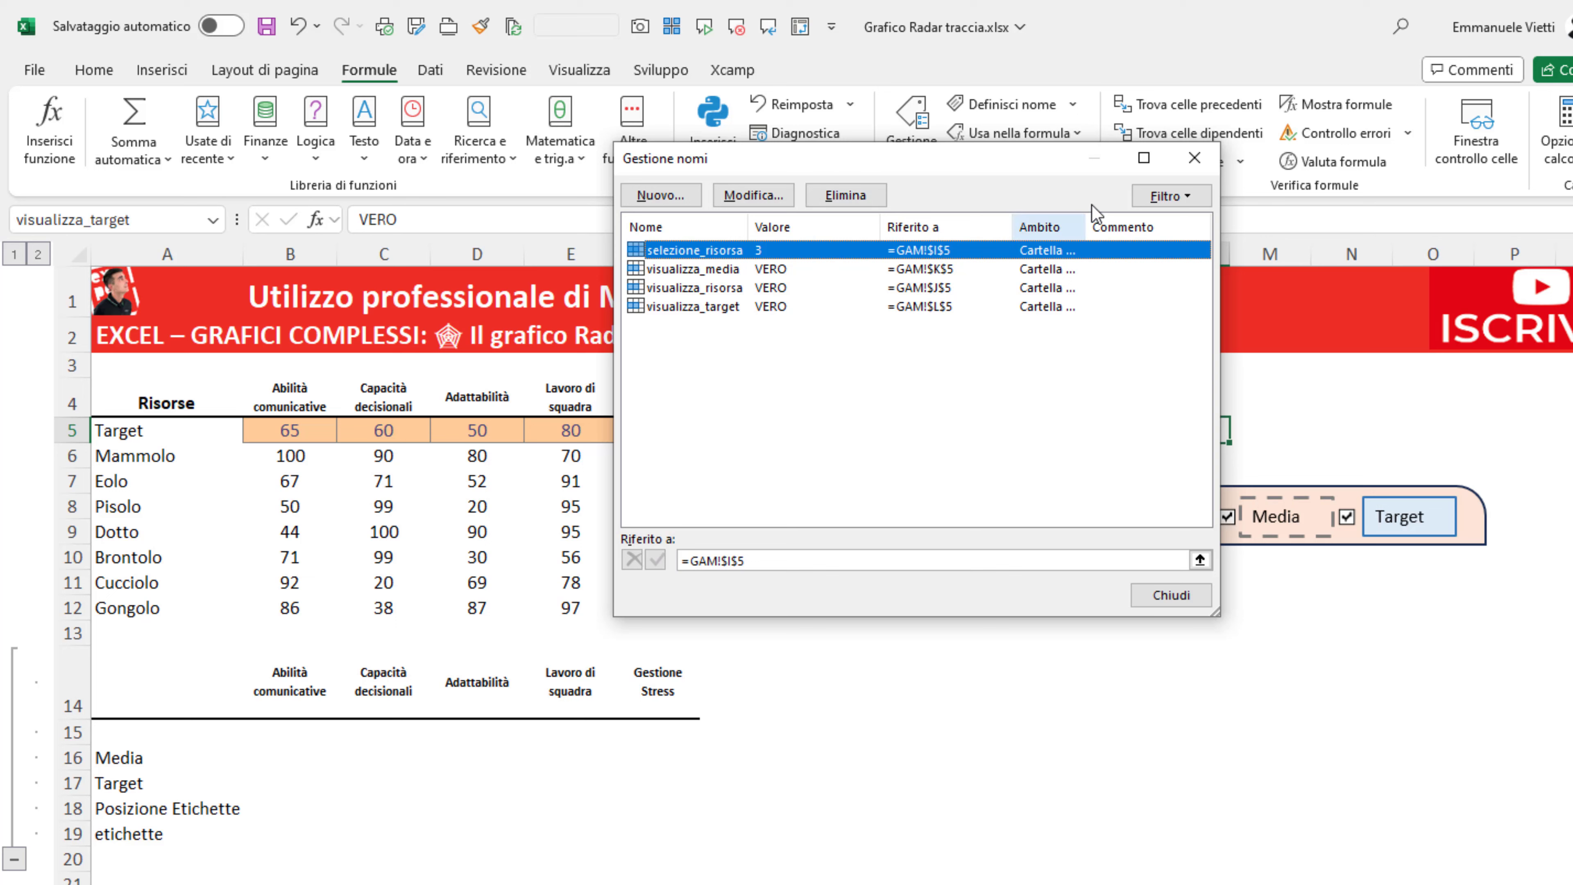
pyautogui.click(1195, 160)
# - Move the grouped control panel up beside rows 4–5
pyautogui.moveTo(1194, 490); pyautogui.dragTo(1179, 409)
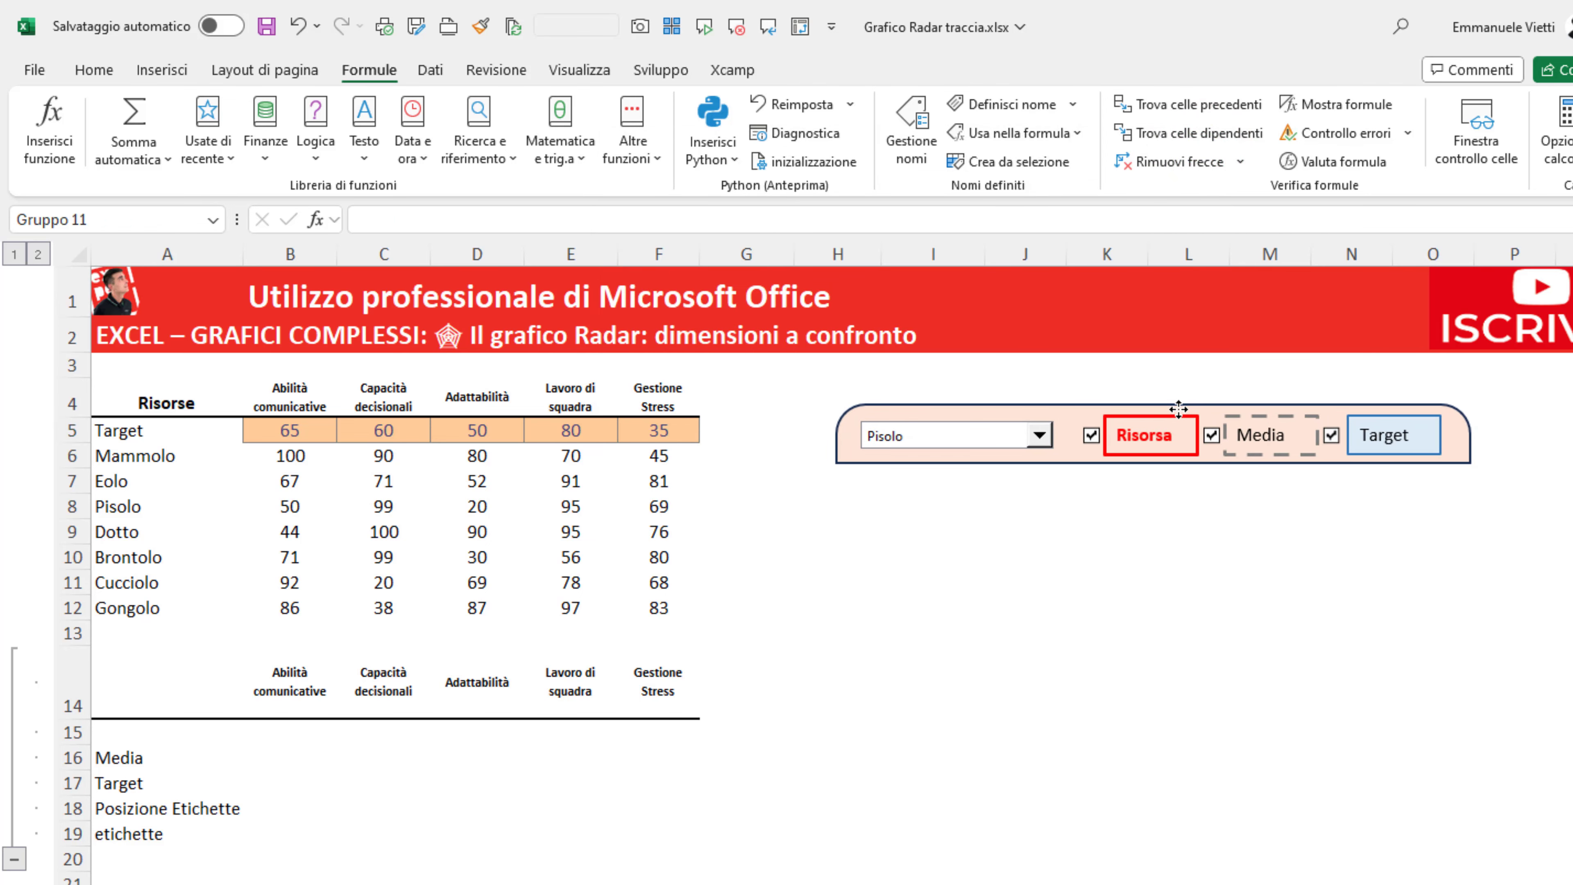
pyautogui.click(1179, 409)
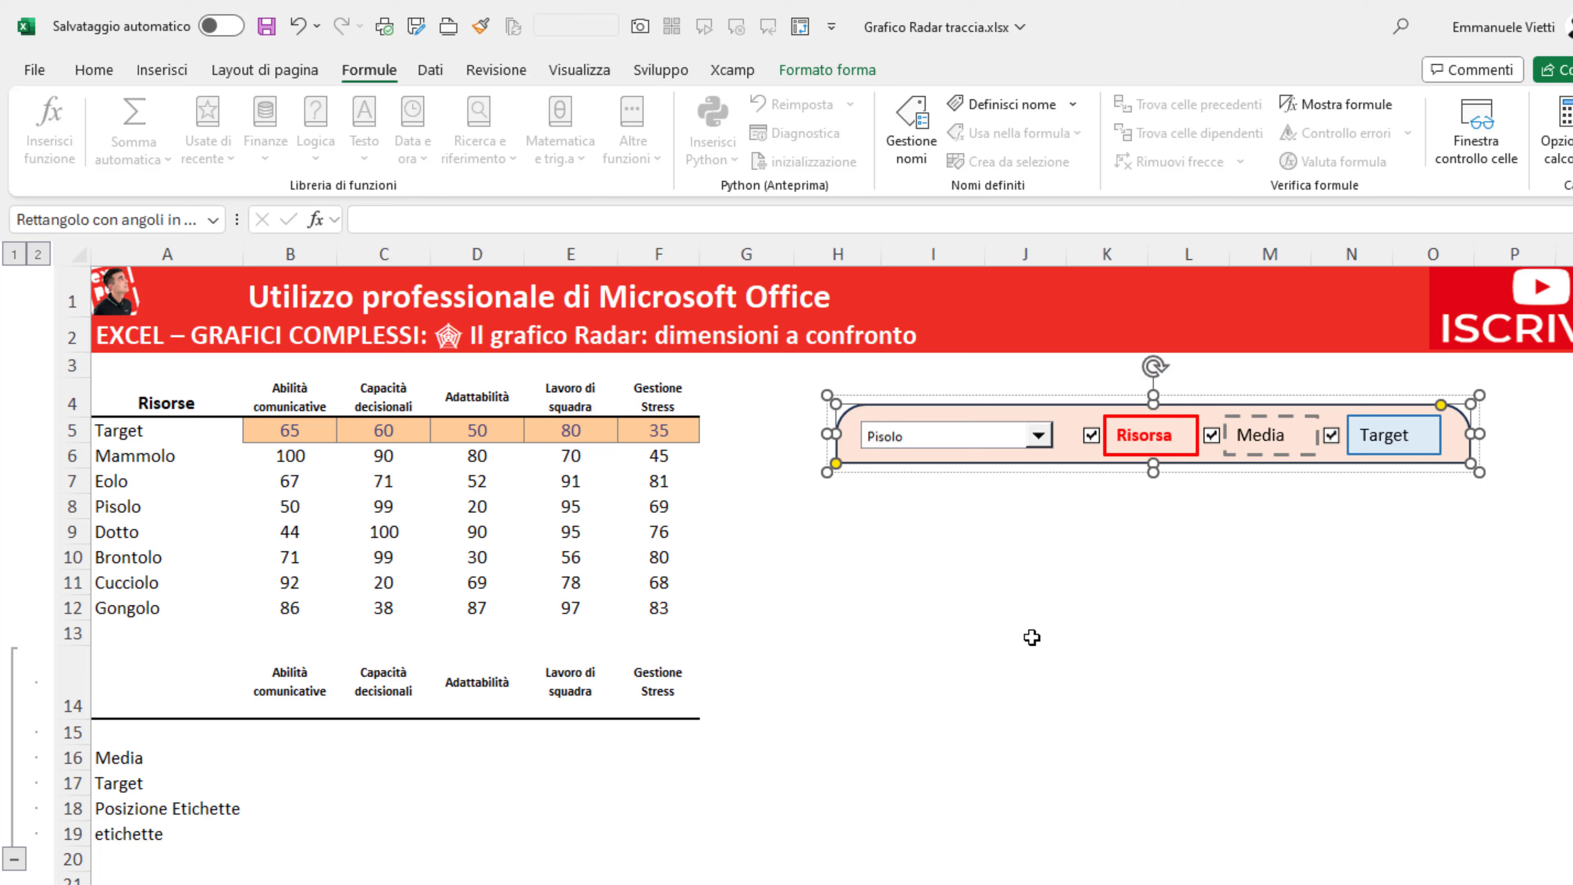
pyautogui.click(1030, 613)
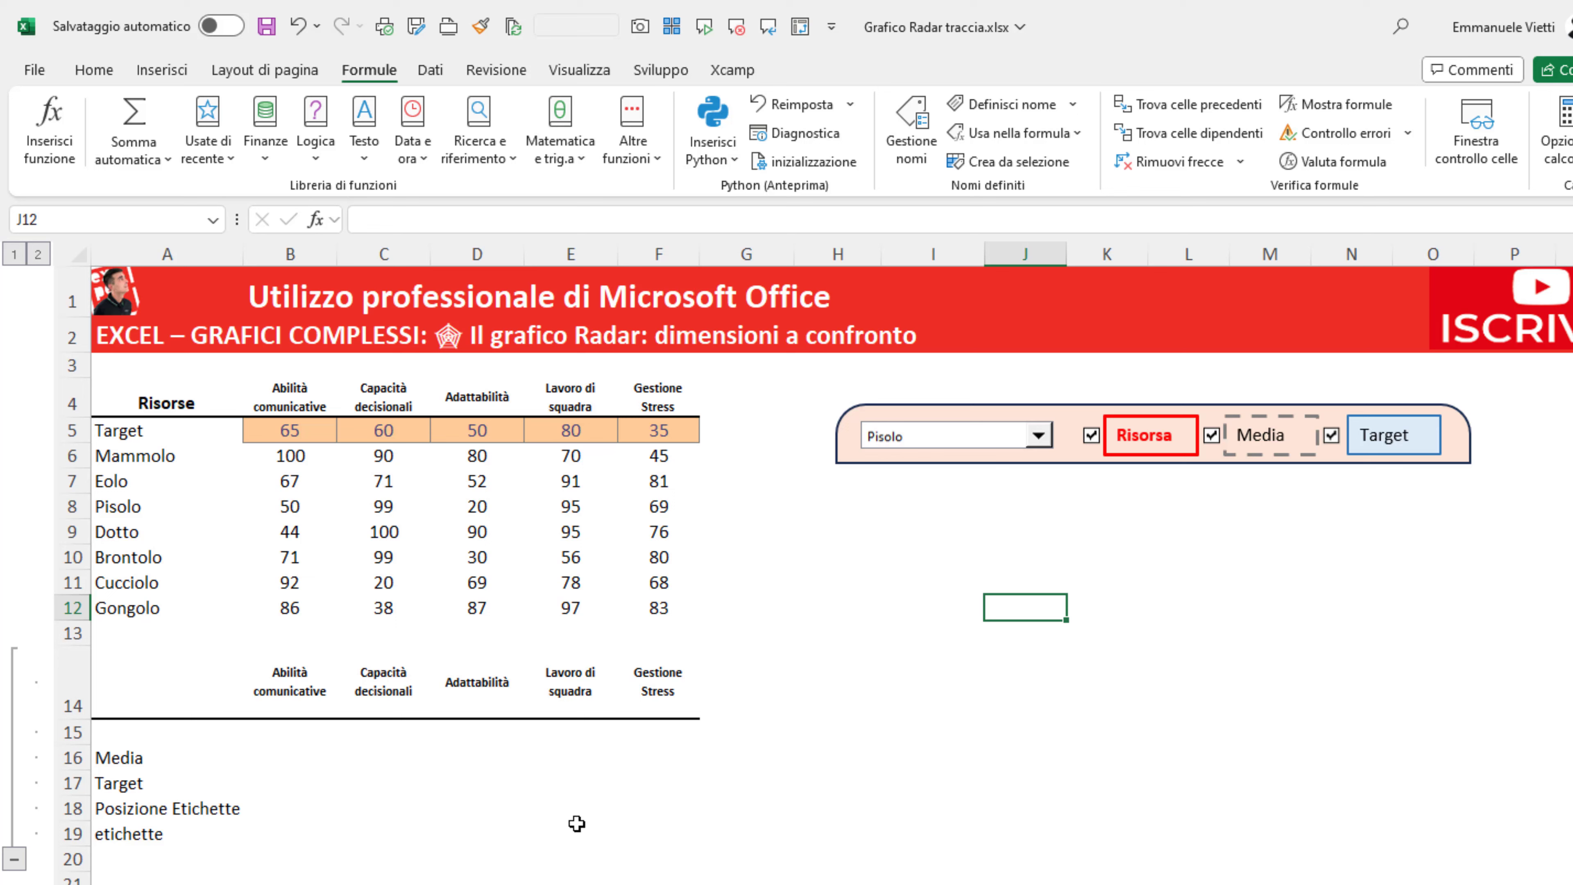
pyautogui.moveTo(157, 733); pyautogui.dragTo(684, 724)
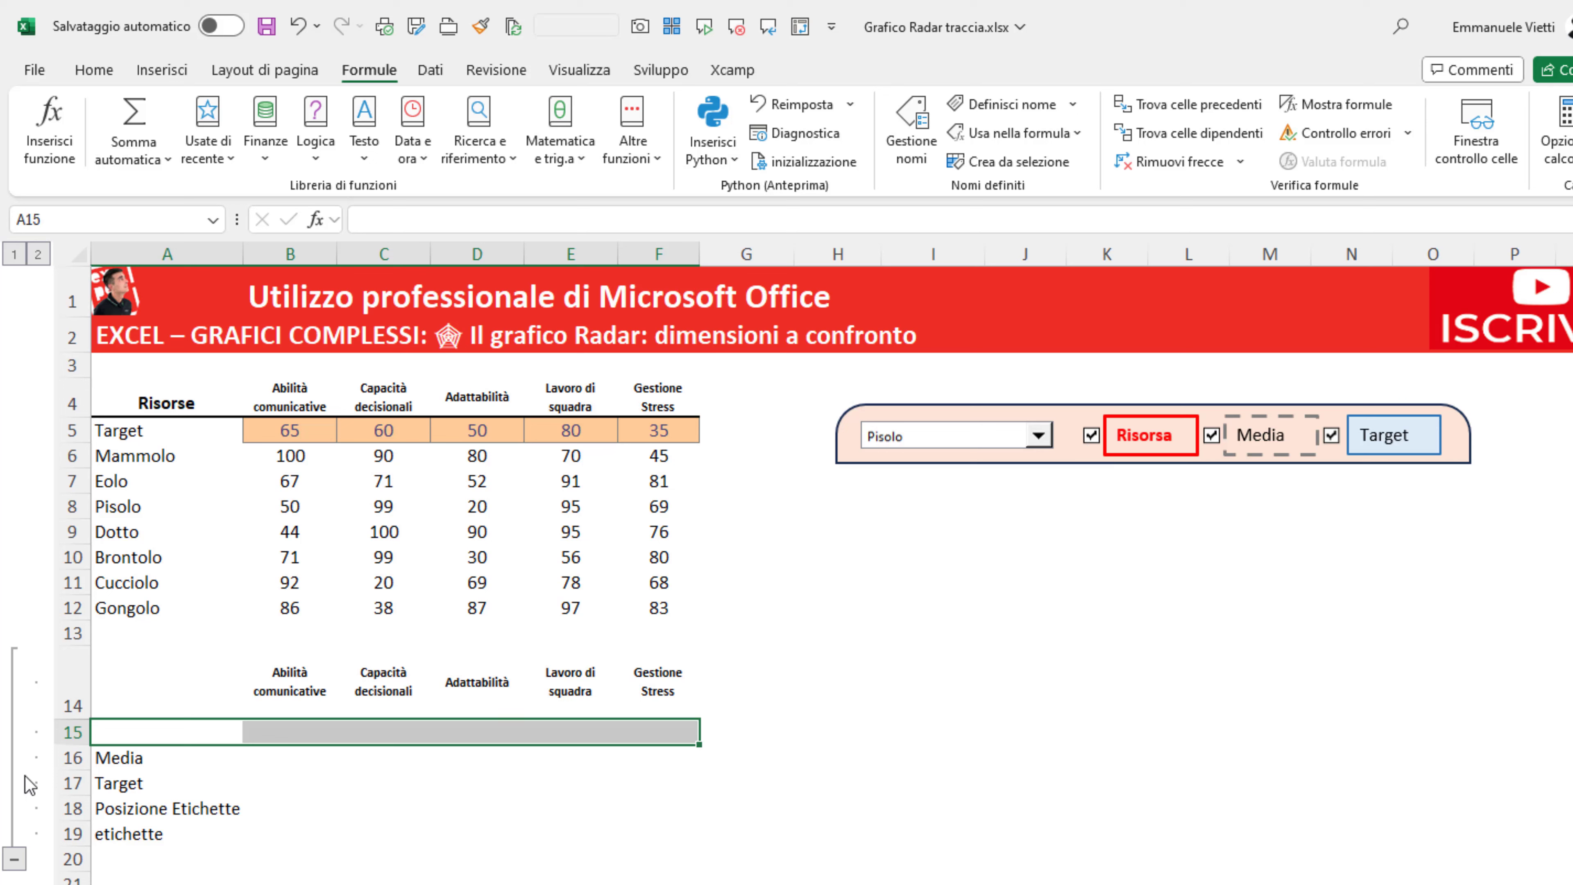
# - Enter =SE(visualizza_risorsa;INDICE(A6:F12;selezione_risorsa;);"") in A15, spilling Pisolo's scores across row 15
pyautogui.click(134, 727)
pyautogui.write('=')
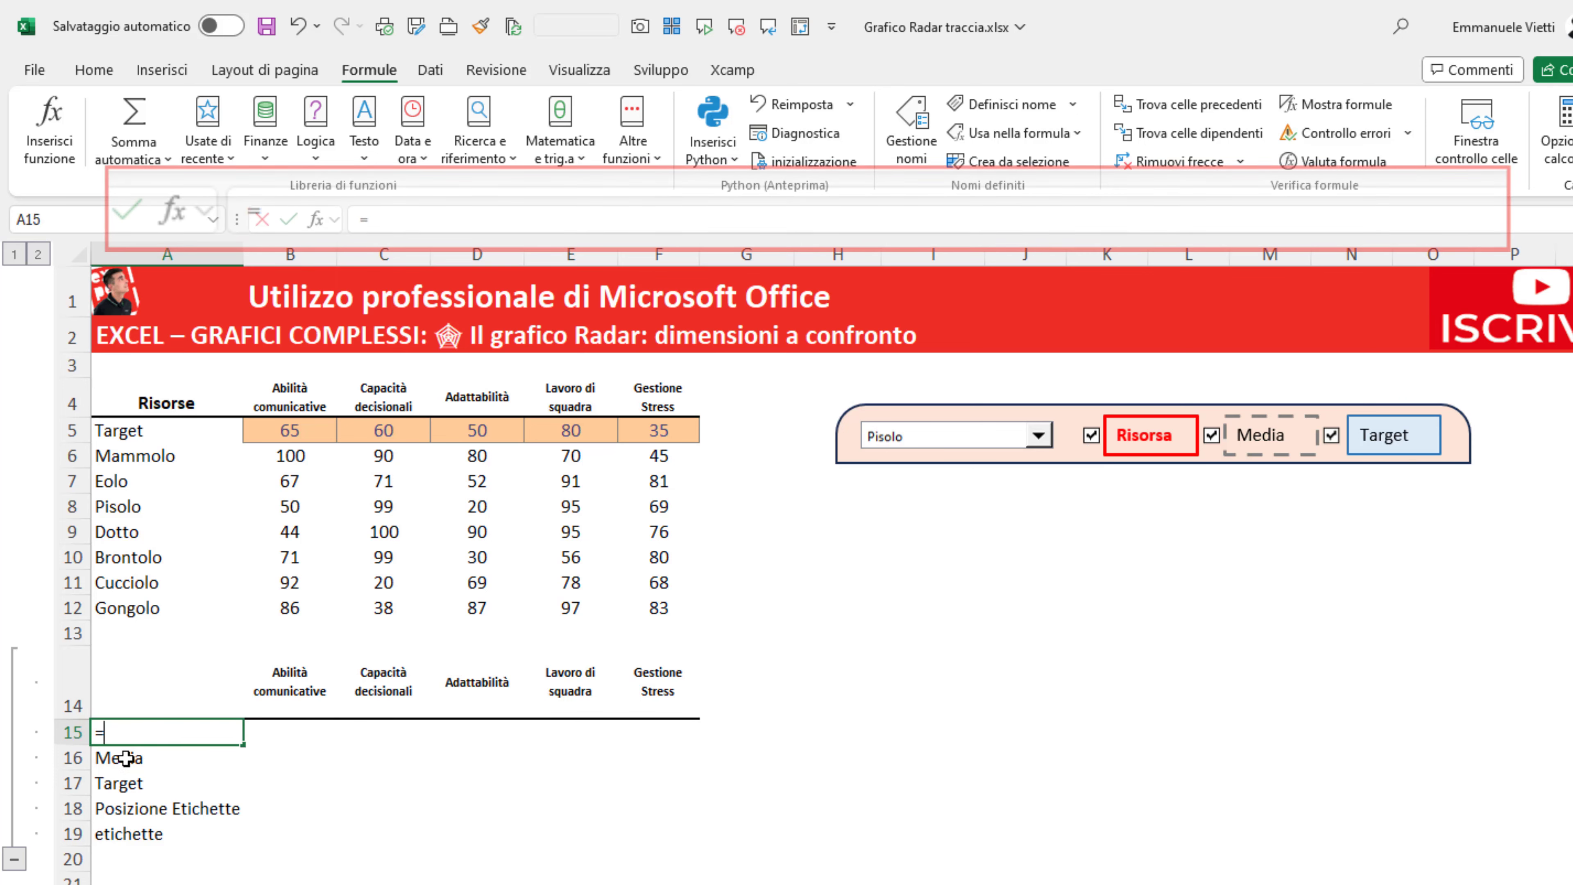
pyautogui.write('SE')
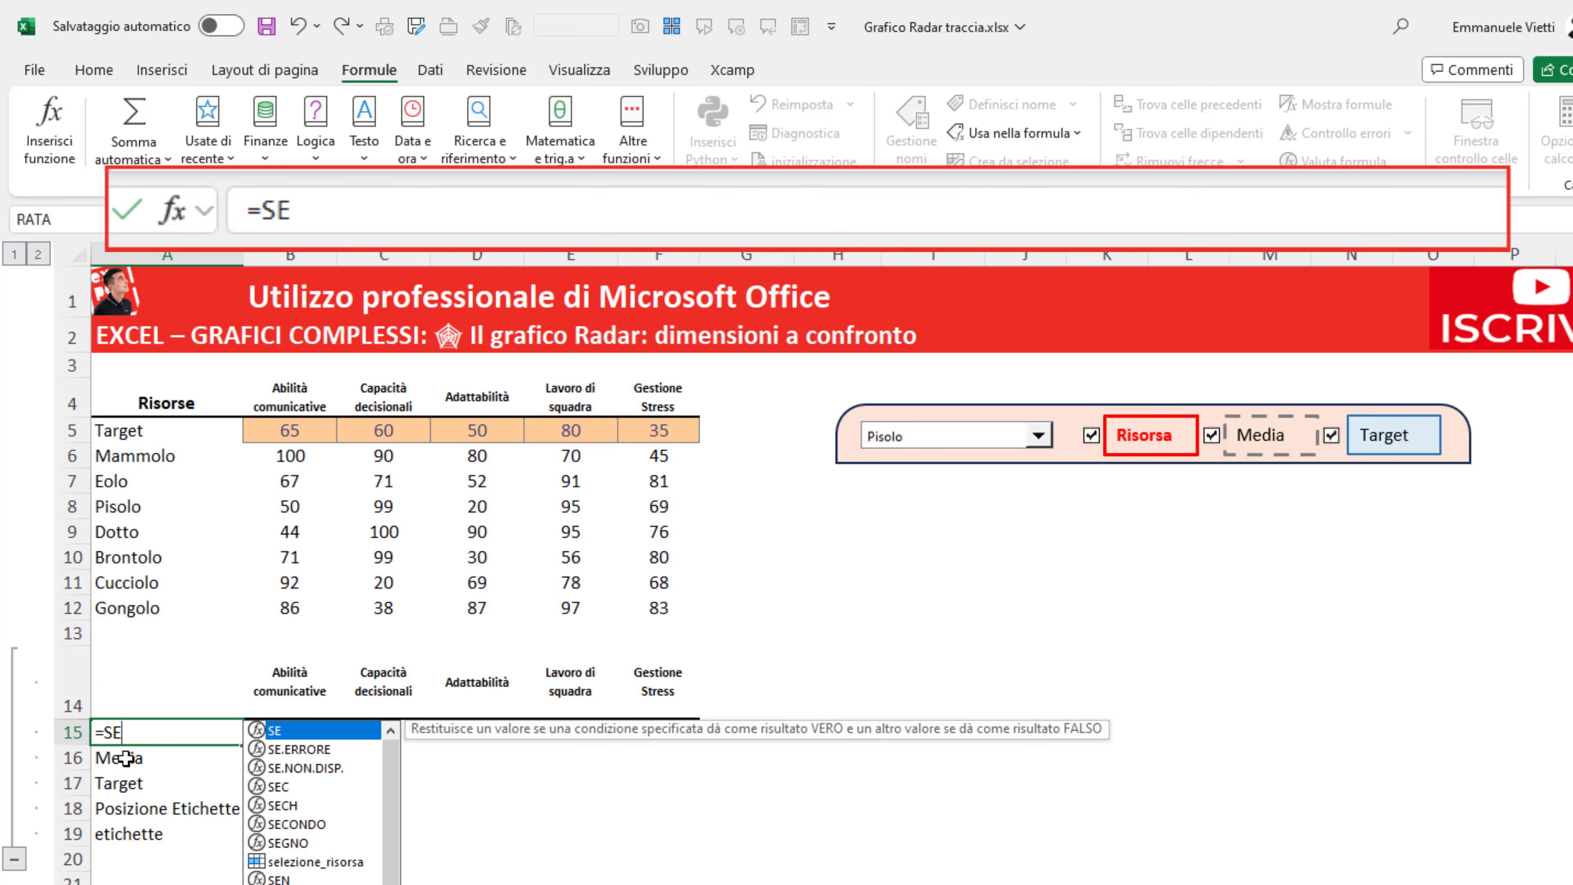
pyautogui.write('(')
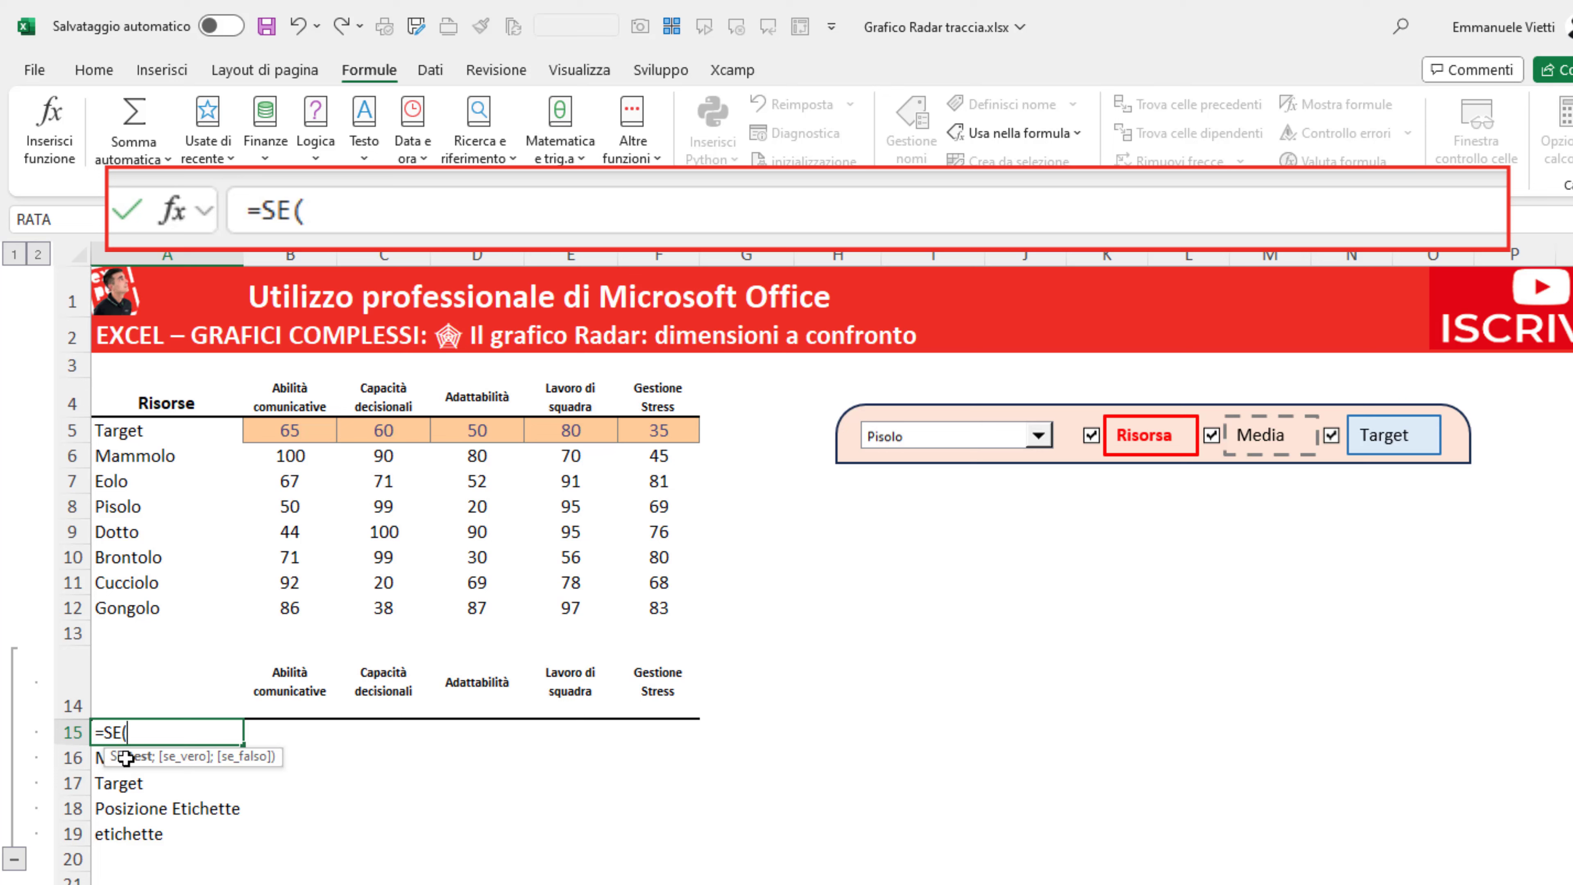
pyautogui.write('V')
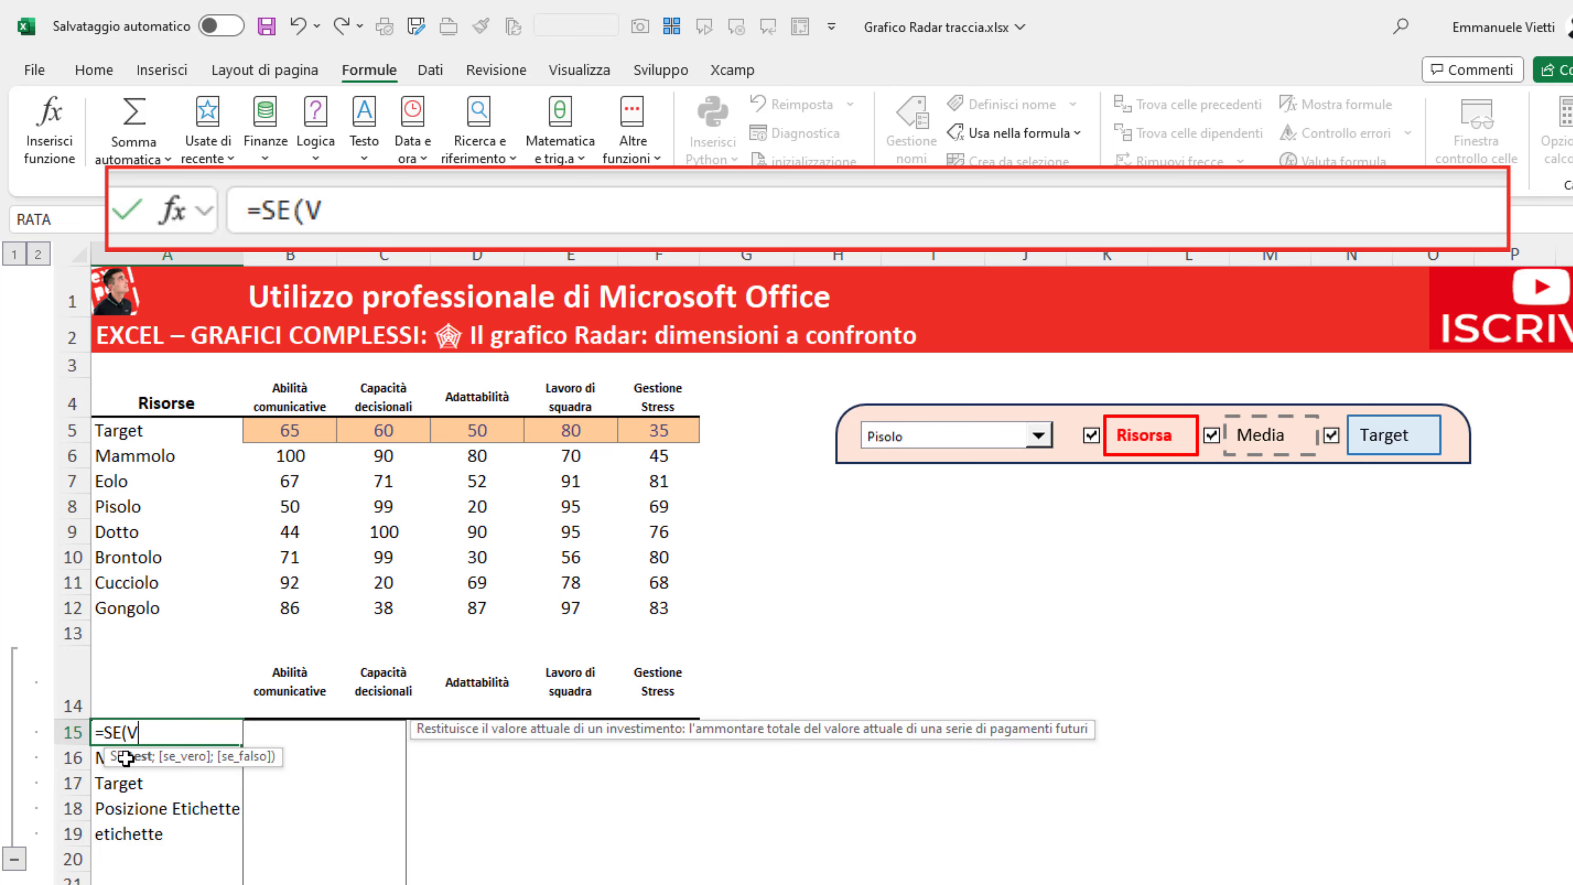
pyautogui.write('IS')
pyautogui.press('Down')
pyautogui.press('Tab')
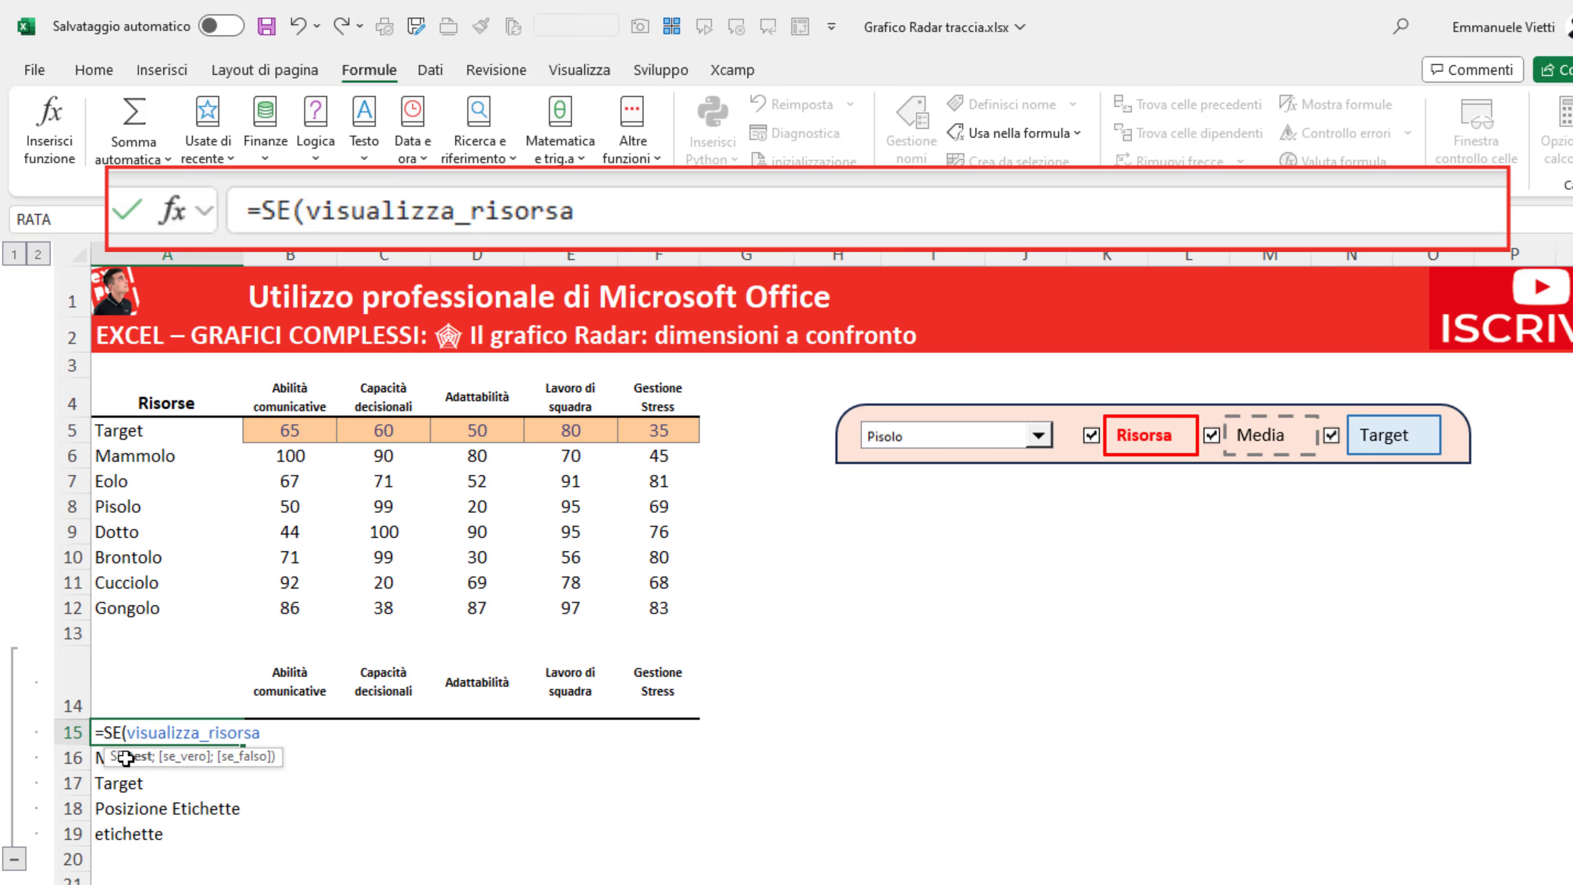
pyautogui.write(';')
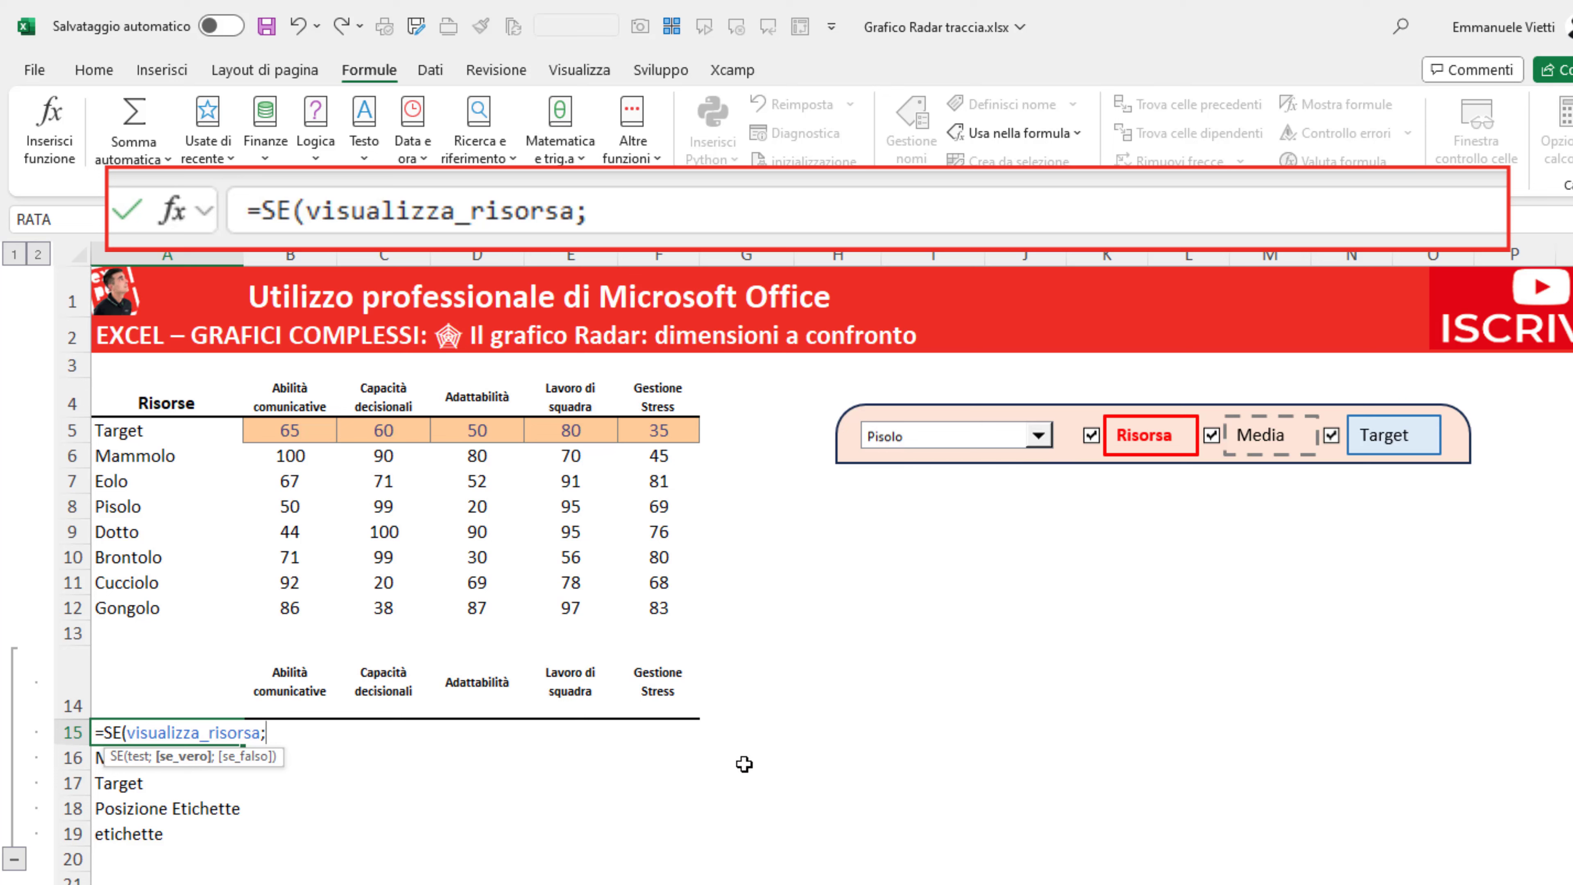
pyautogui.write('INDI')
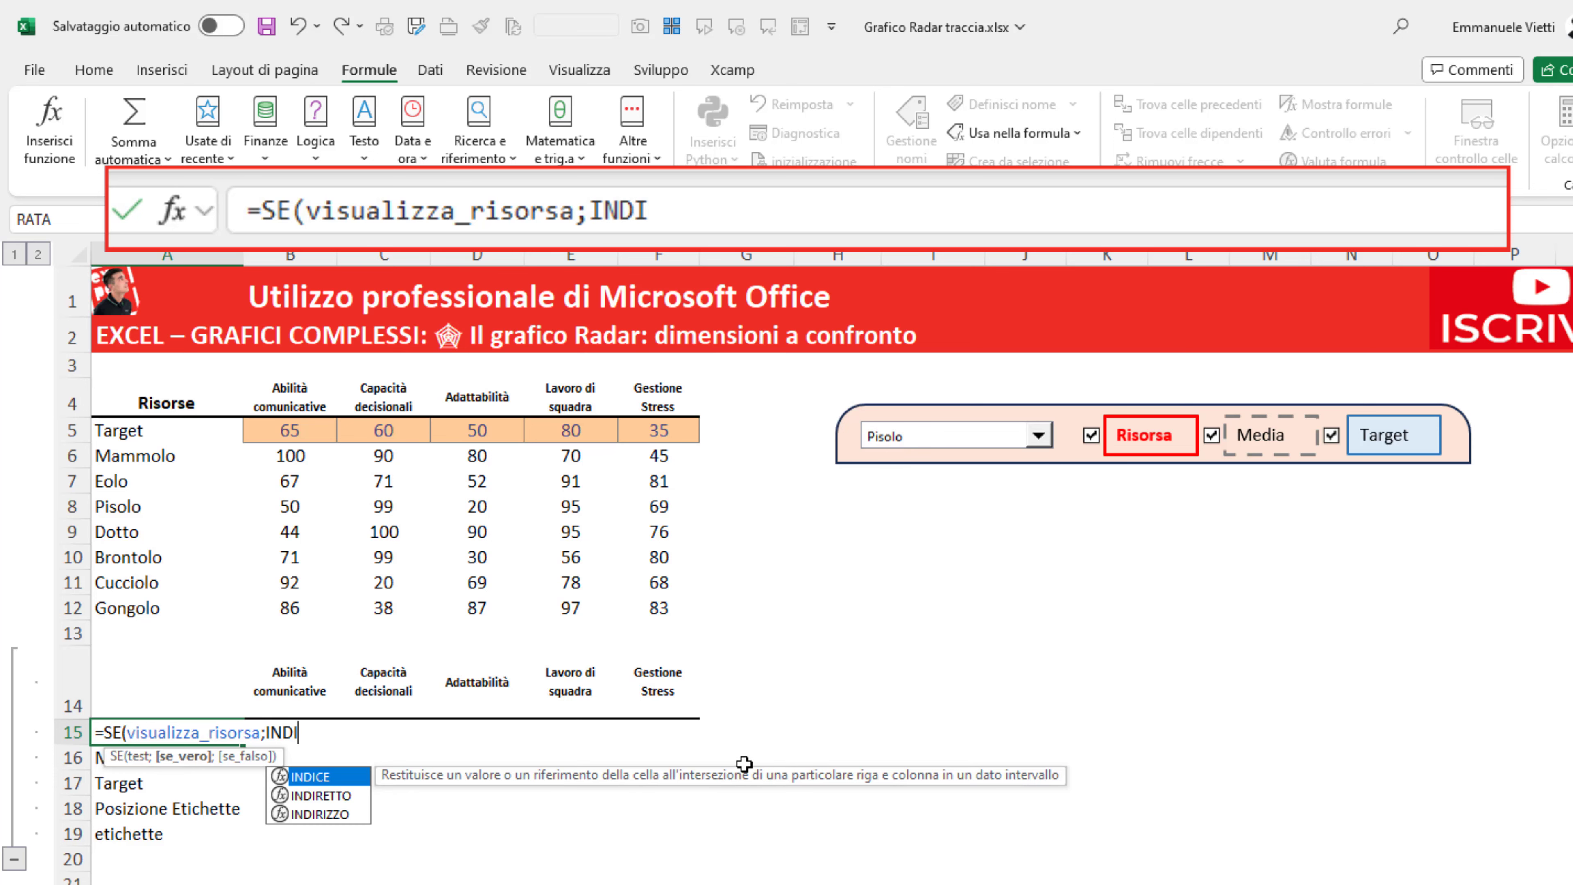
pyautogui.press('Tab')
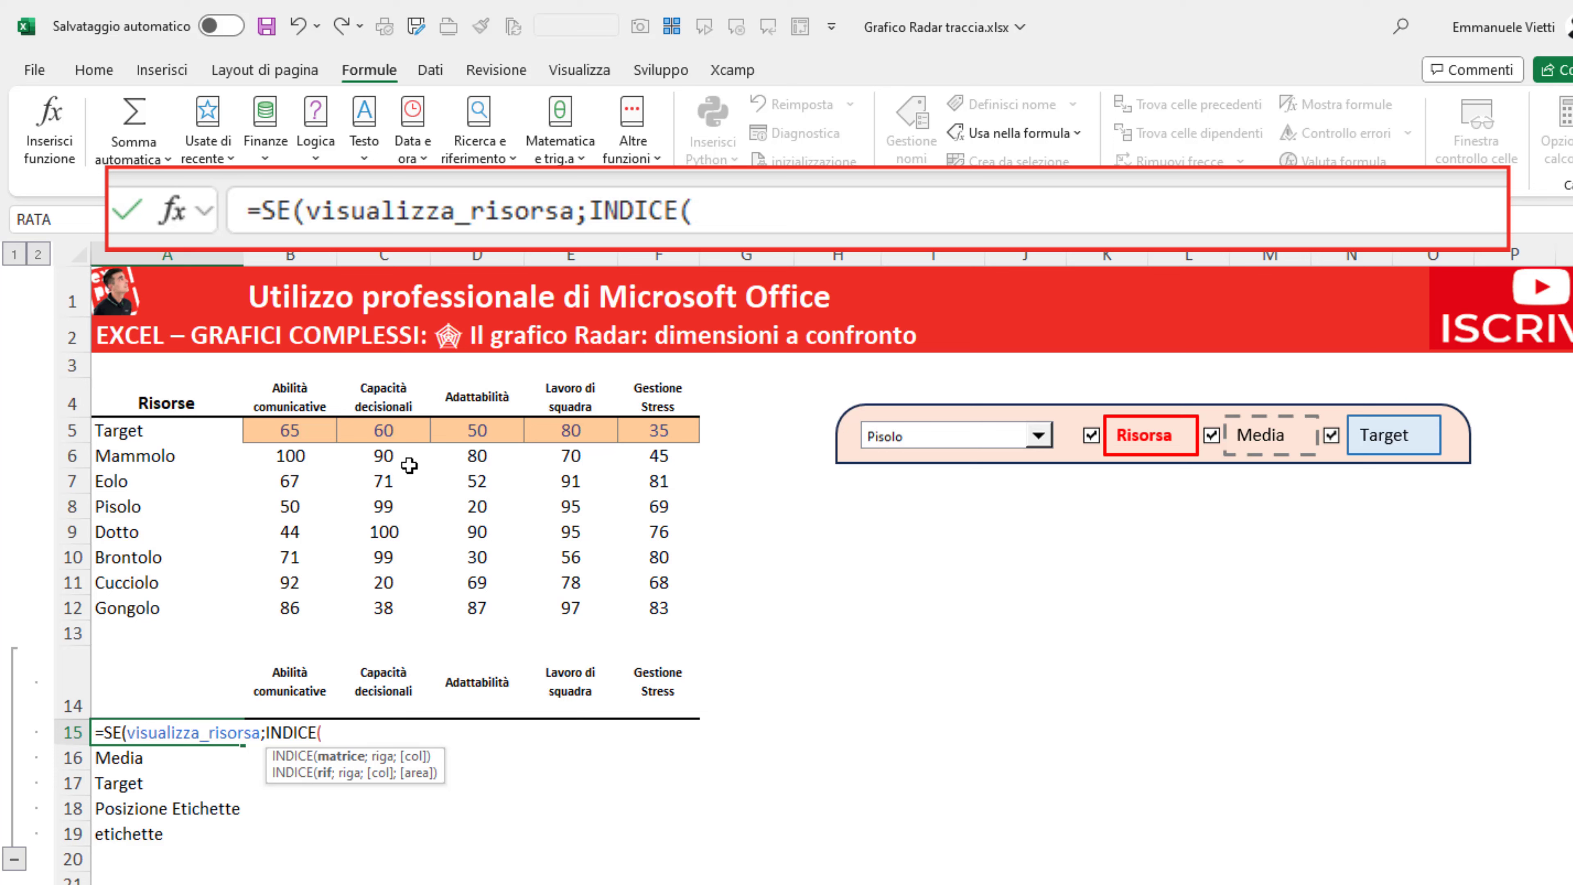
pyautogui.moveTo(124, 459); pyautogui.dragTo(673, 608)
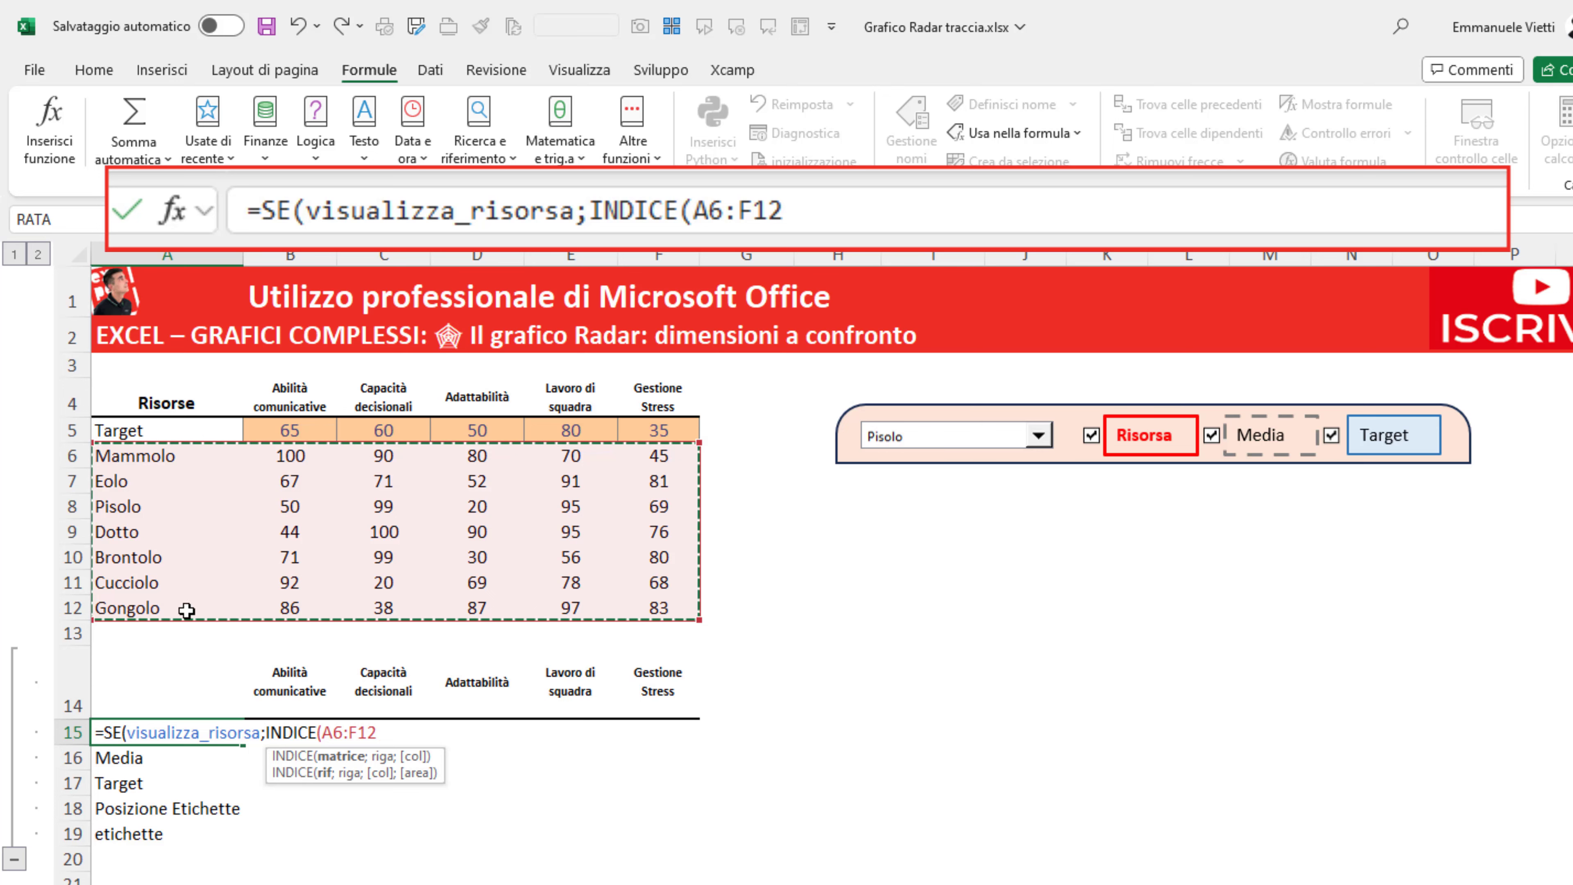
pyautogui.write(';')
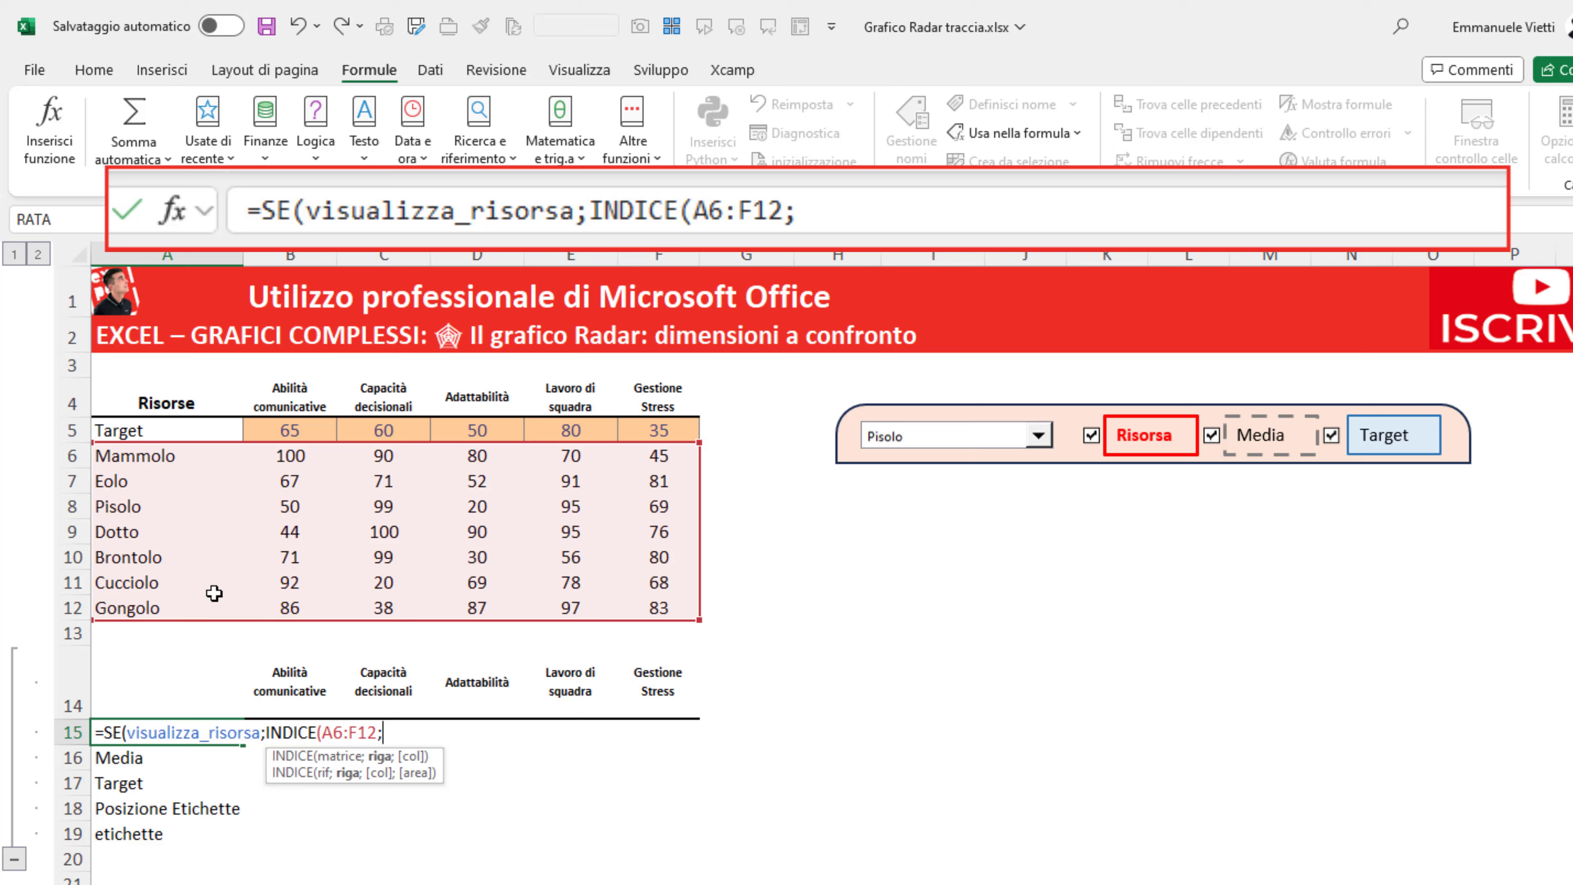
pyautogui.write('SELE')
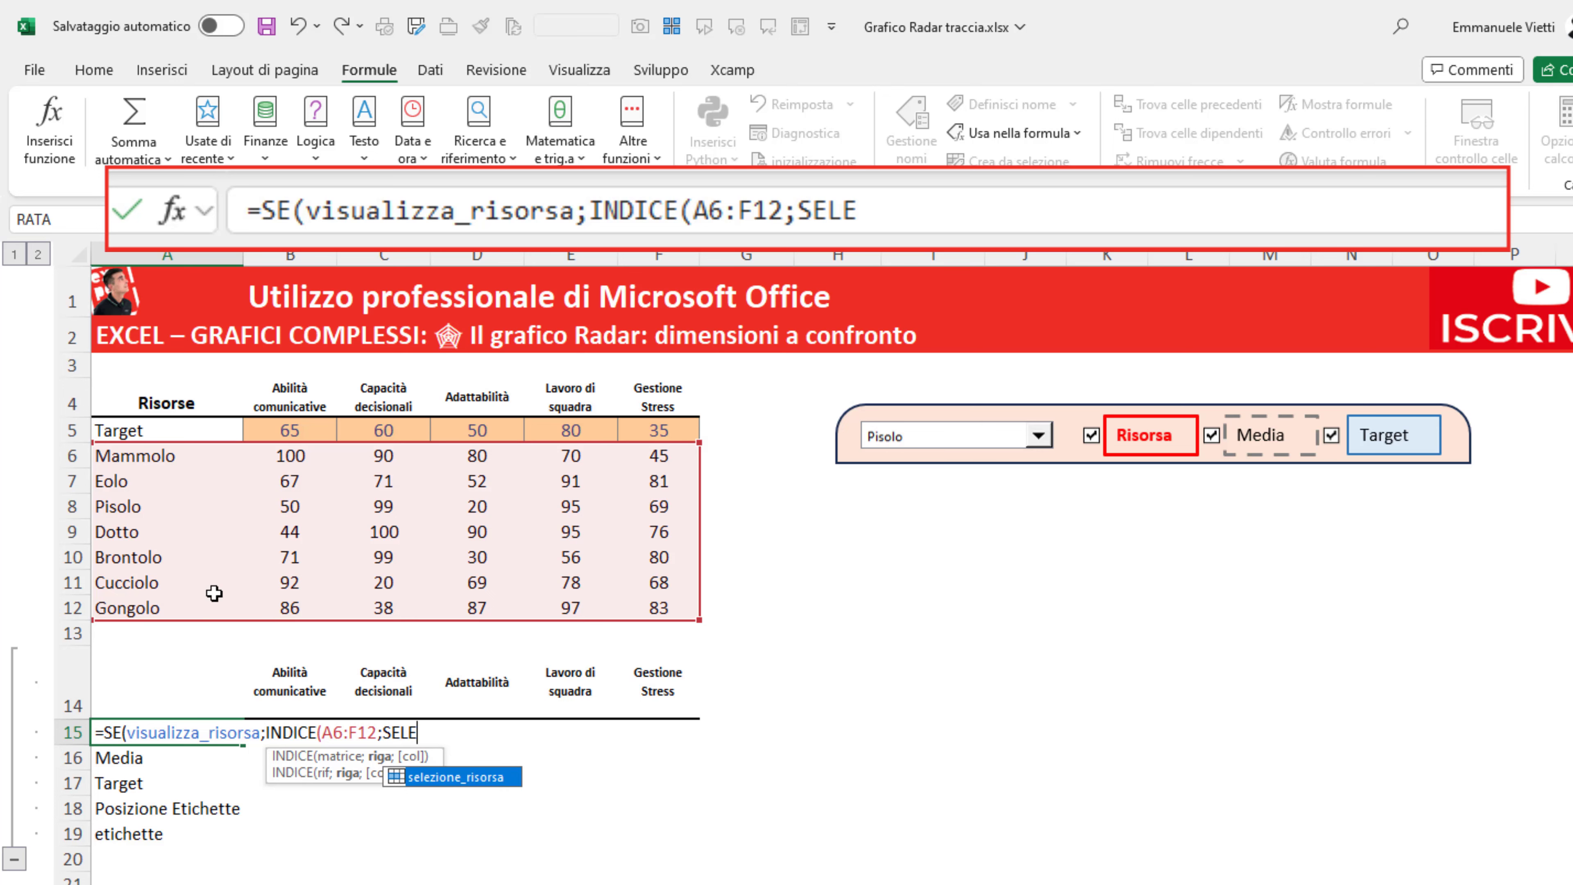
pyautogui.press('Tab')
pyautogui.write(';')
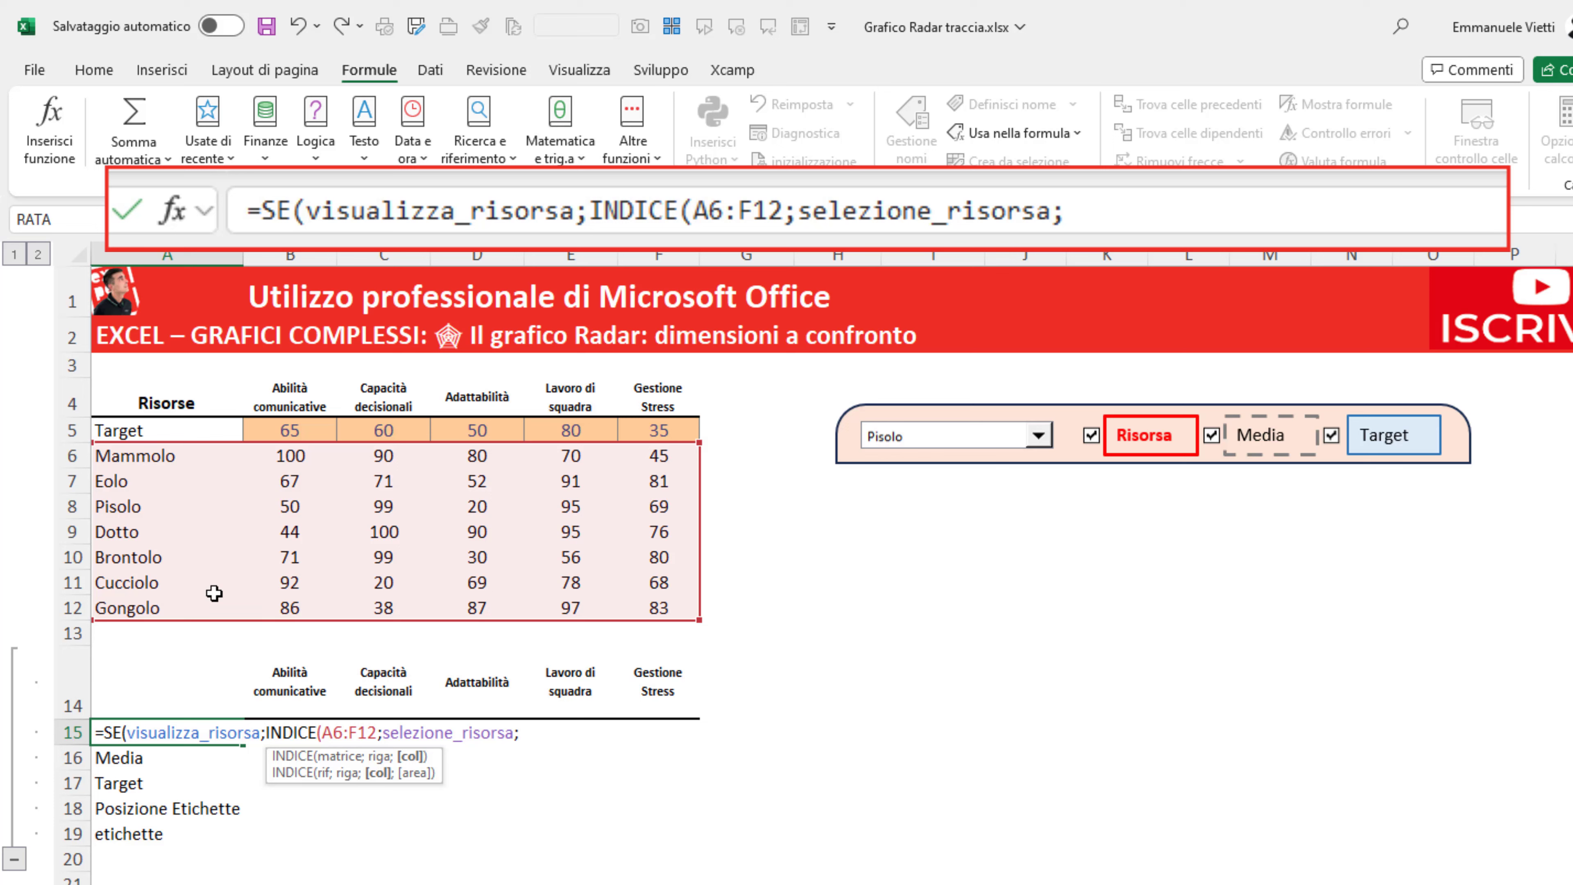
pyautogui.write(');')
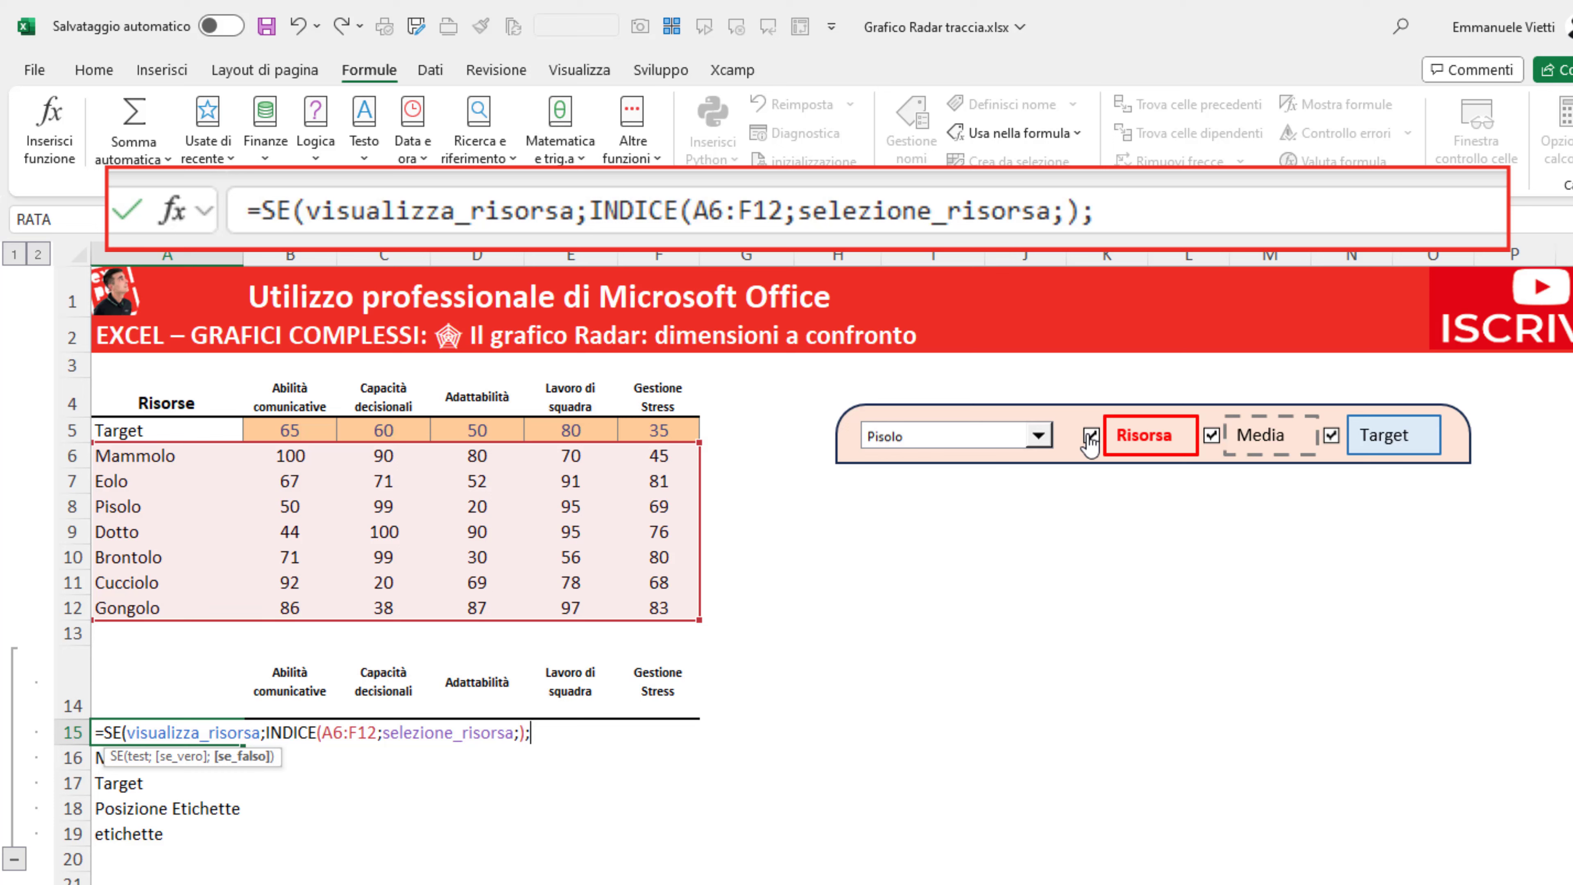
pyautogui.write('""')
pyautogui.write(')')
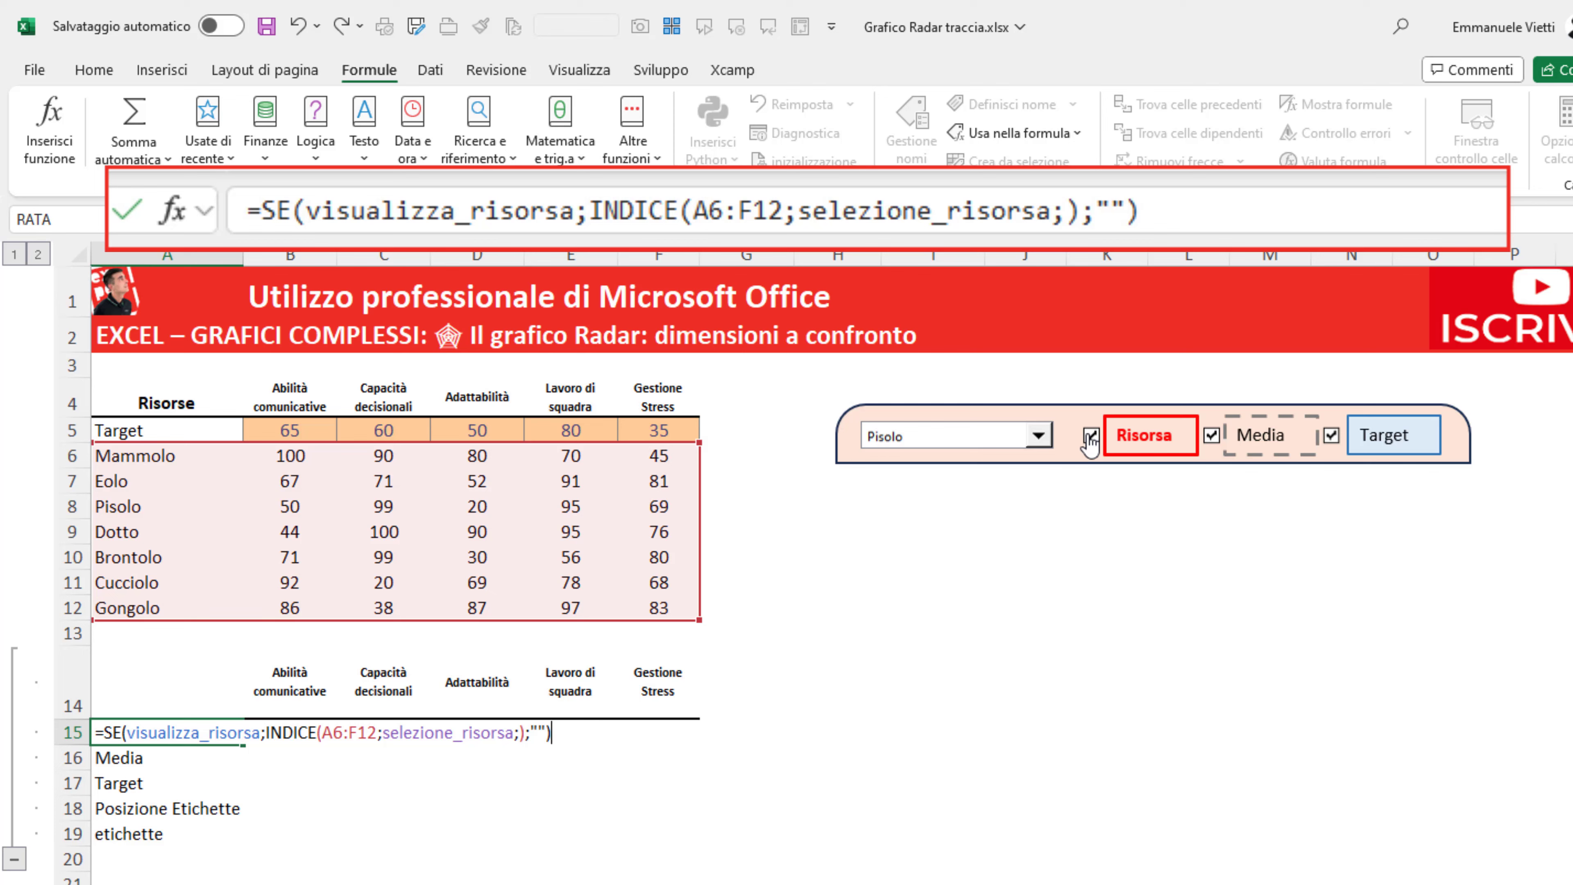
pyautogui.hotkey('ctrl', 'Return')
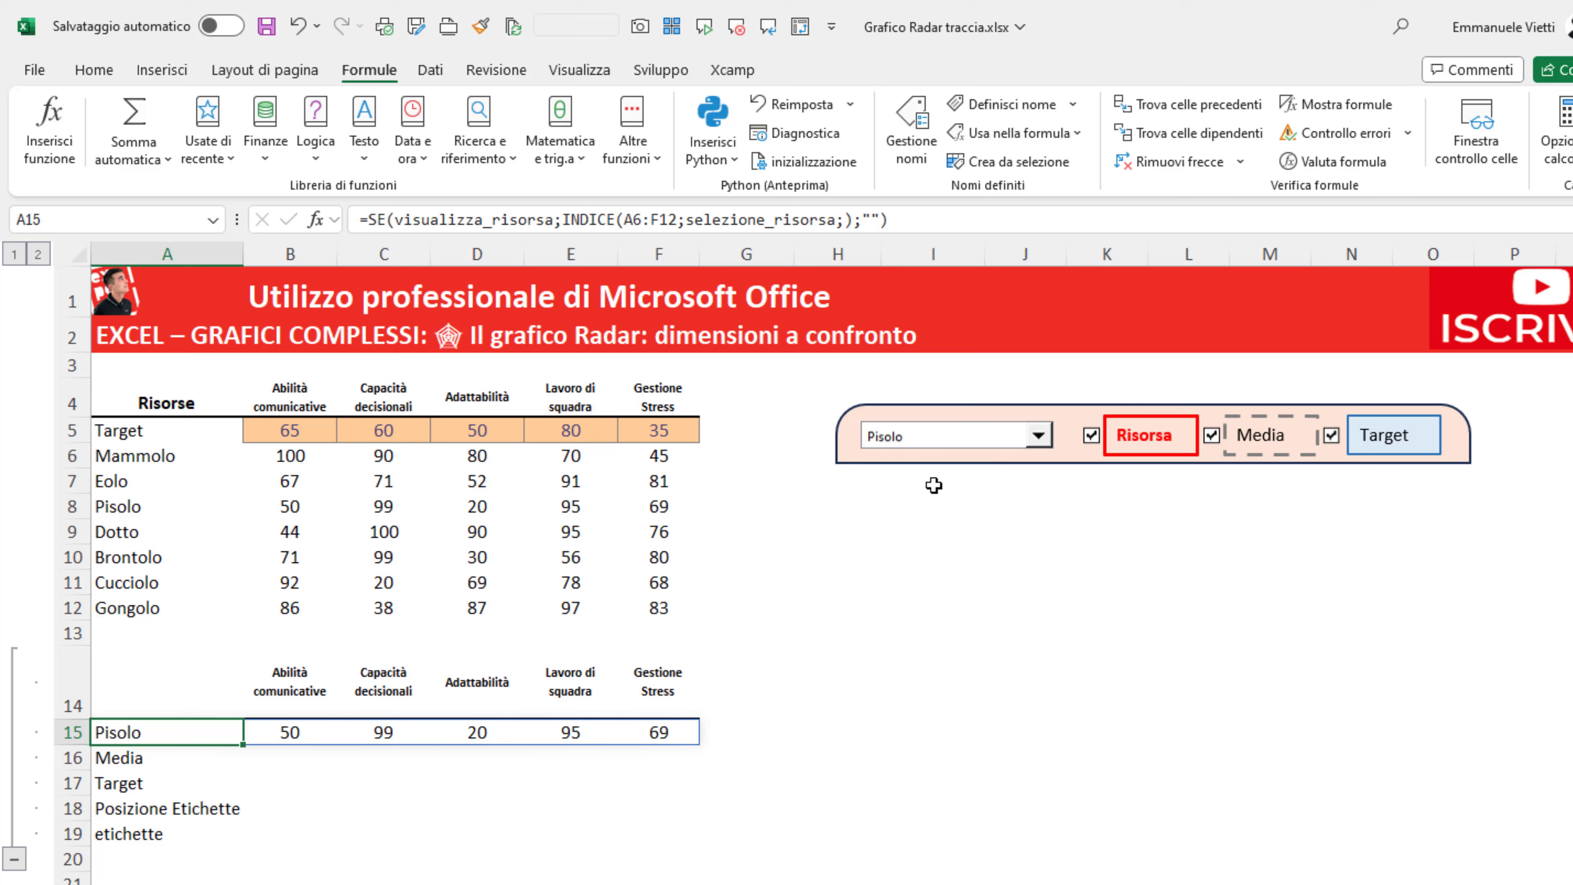
# - Pick Brontolo in the resource dropdown so row 15 shows 71, 99, 30, 56, 80
pyautogui.click(1038, 435)
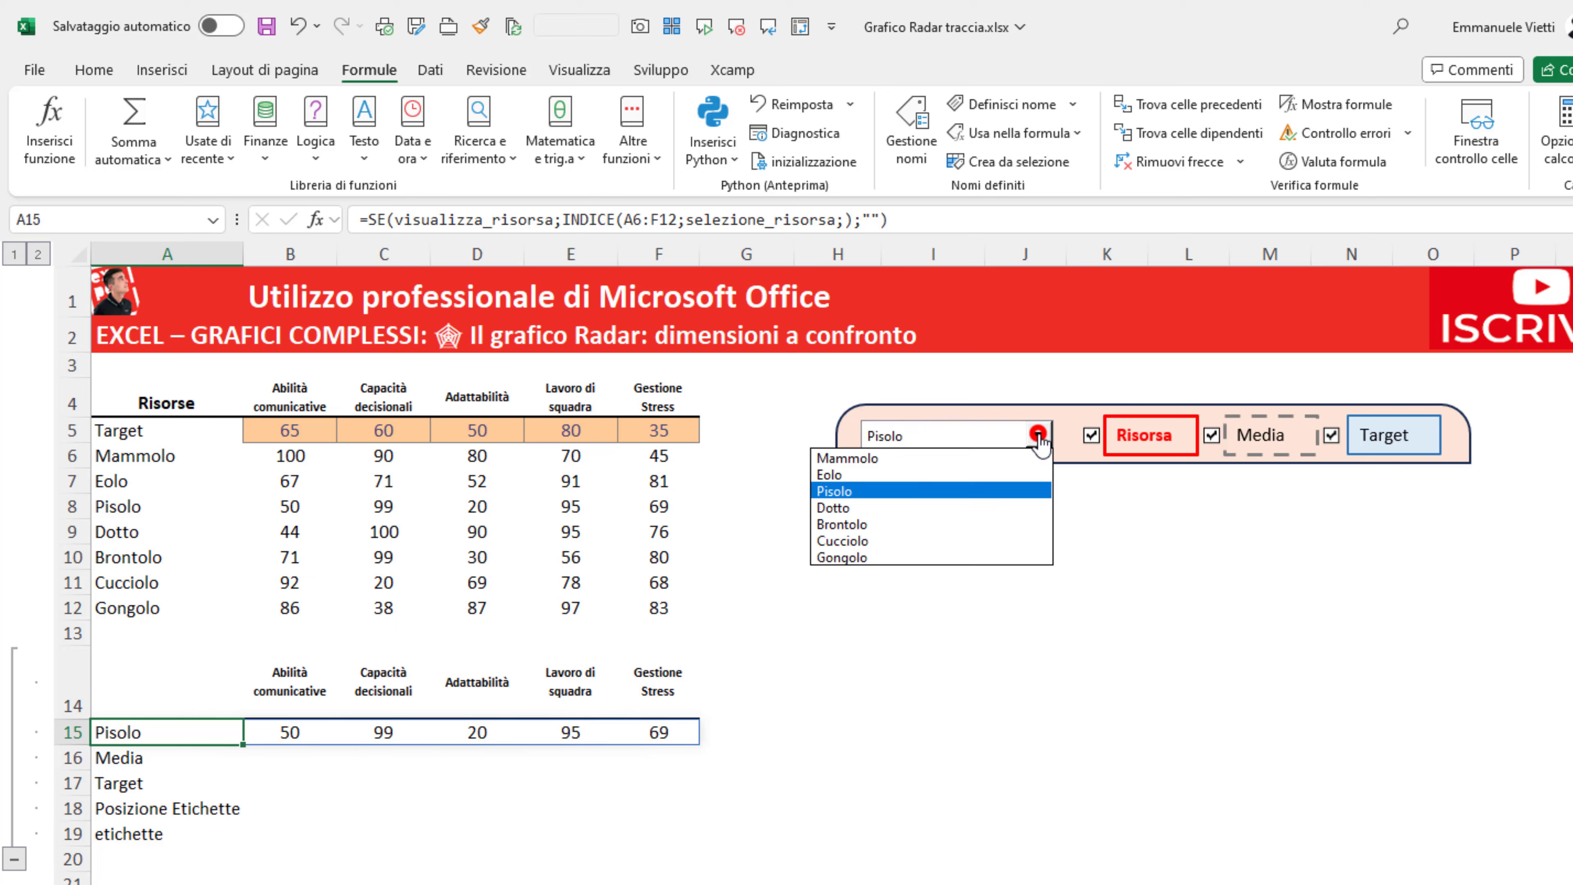
pyautogui.click(962, 523)
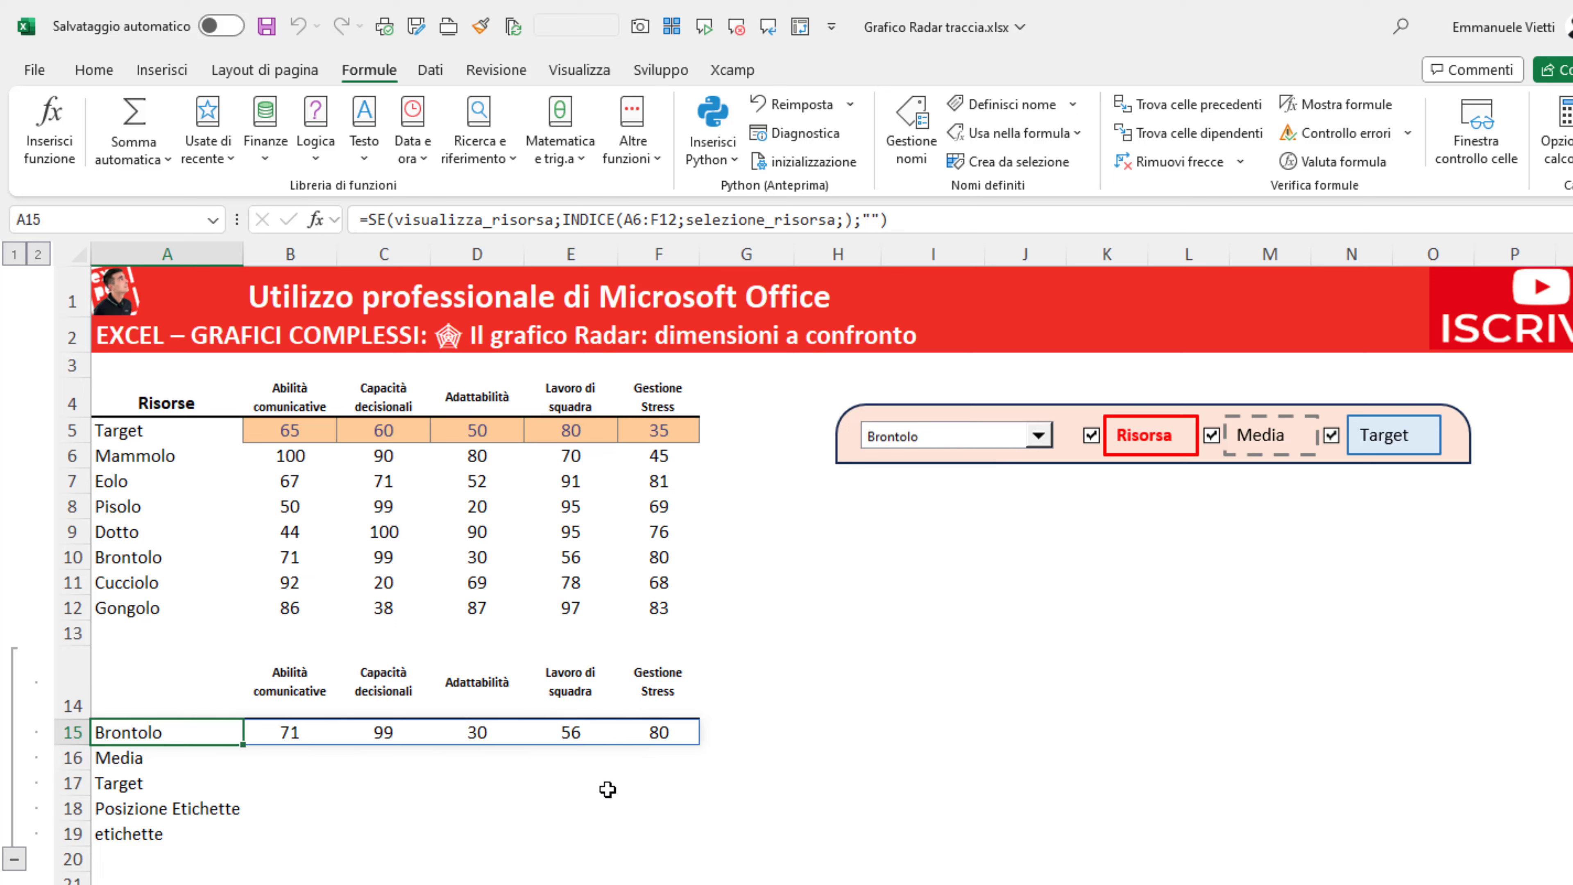
pyautogui.click(167, 688)
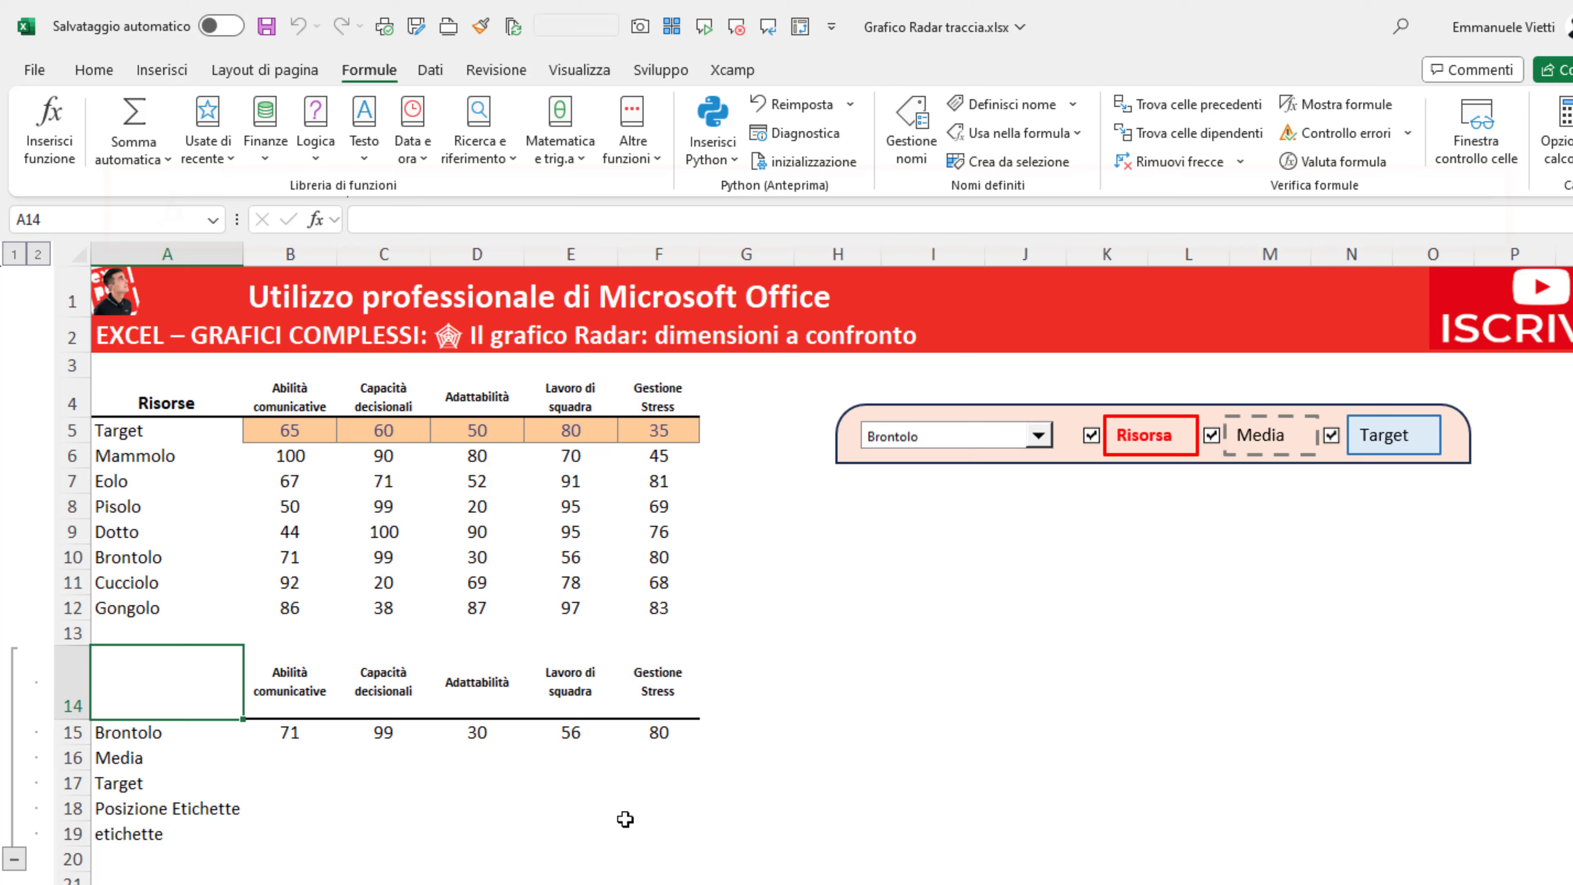
# - Enter the title formula ="Confronto Risultati "&A15 in A14, showing Confronto Risultati Brontolo
pyautogui.write('=')
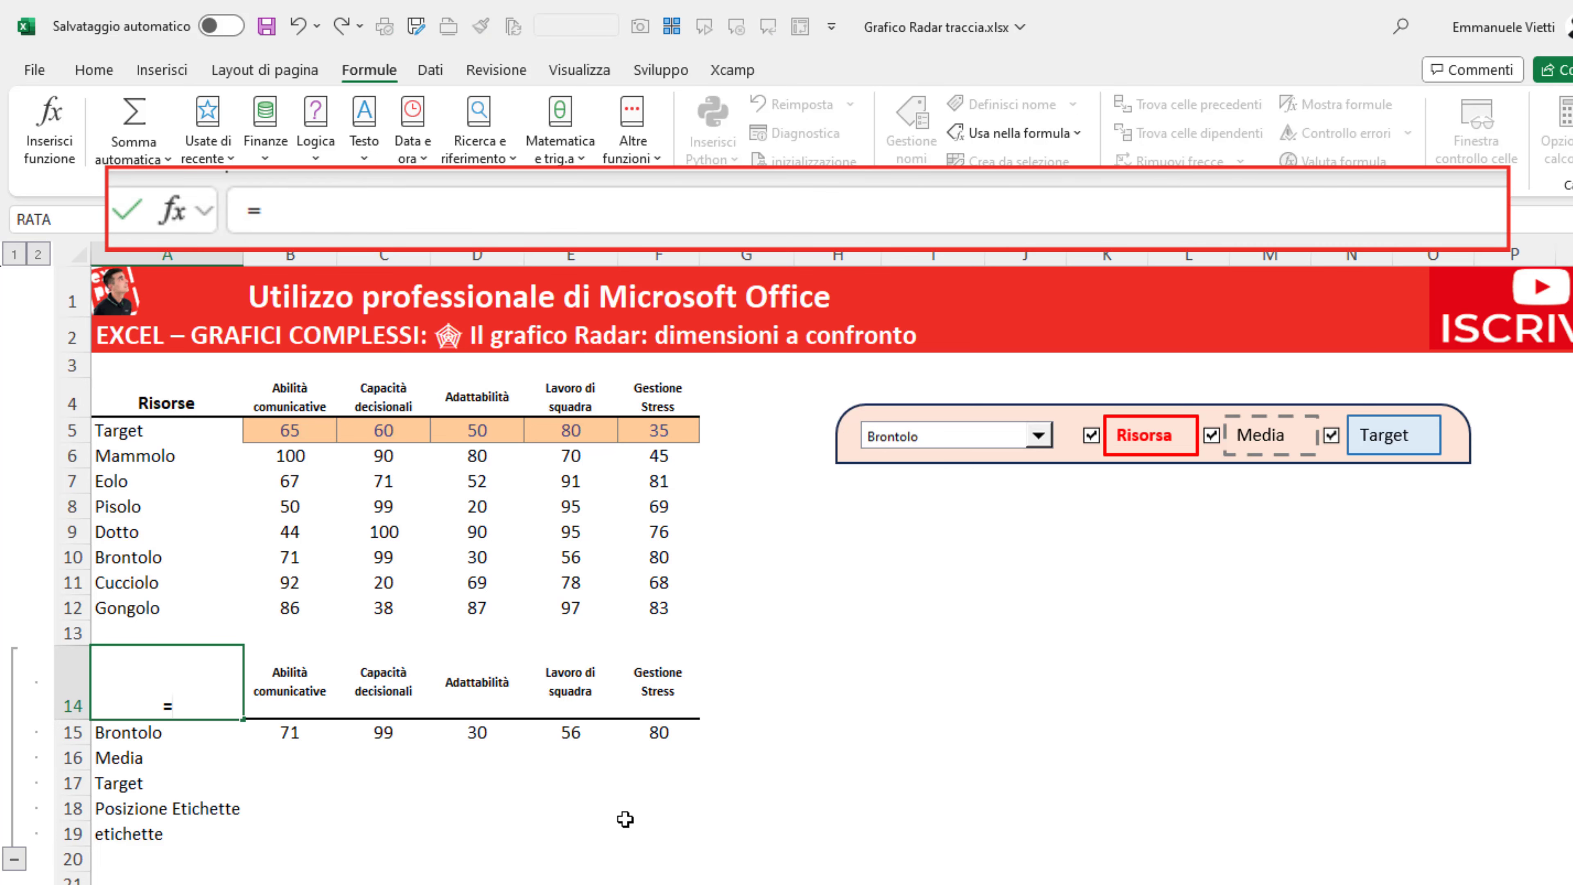
pyautogui.write('"c')
pyautogui.write('ONFR')
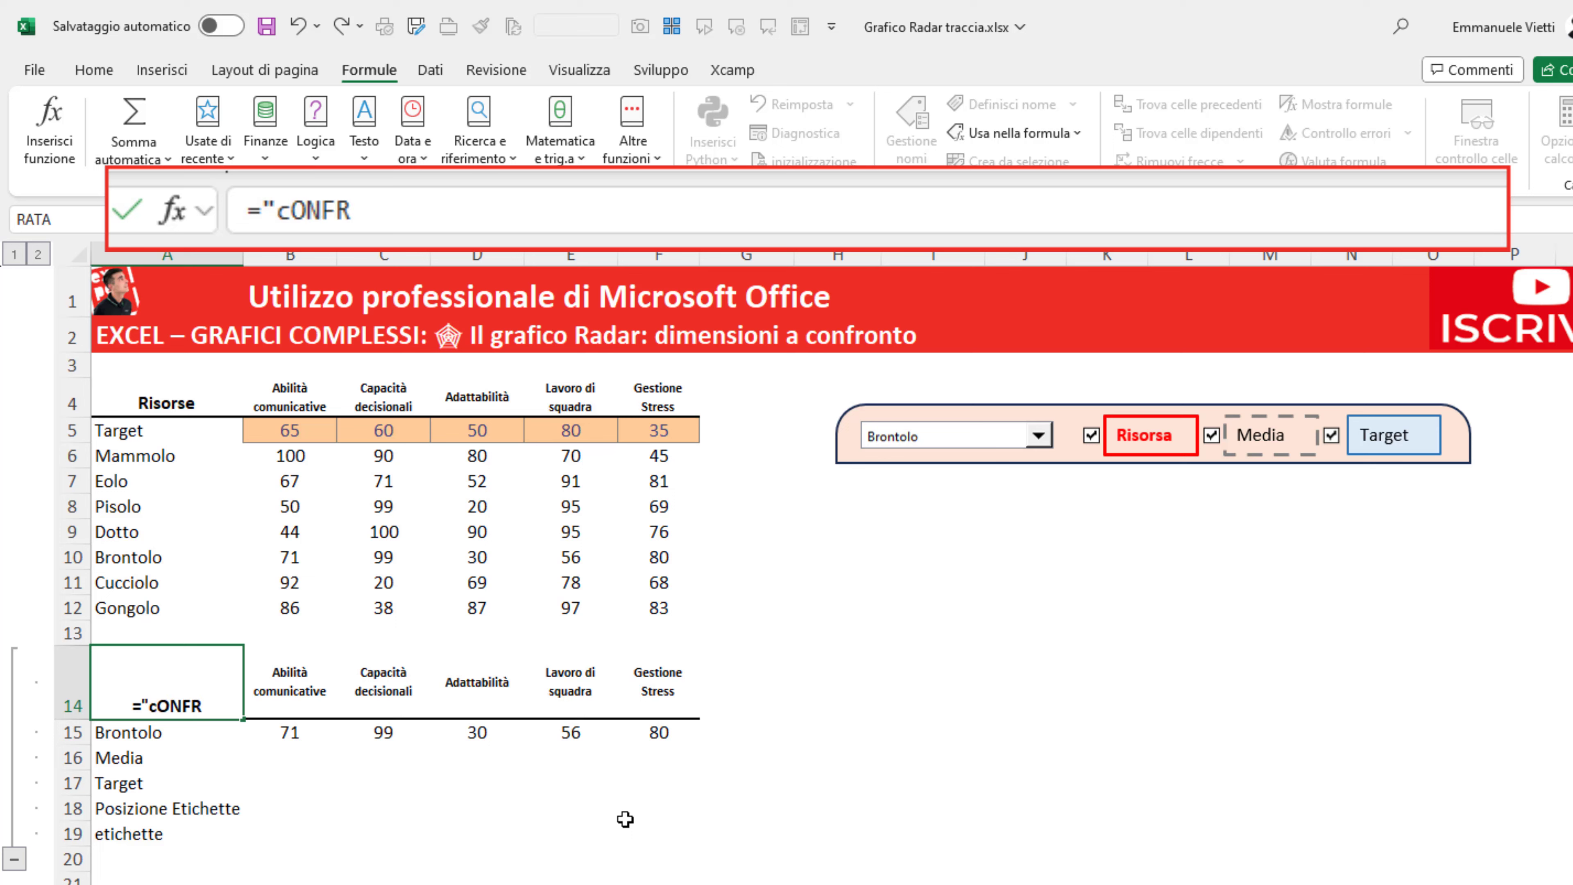
pyautogui.write('ONTO Ri')
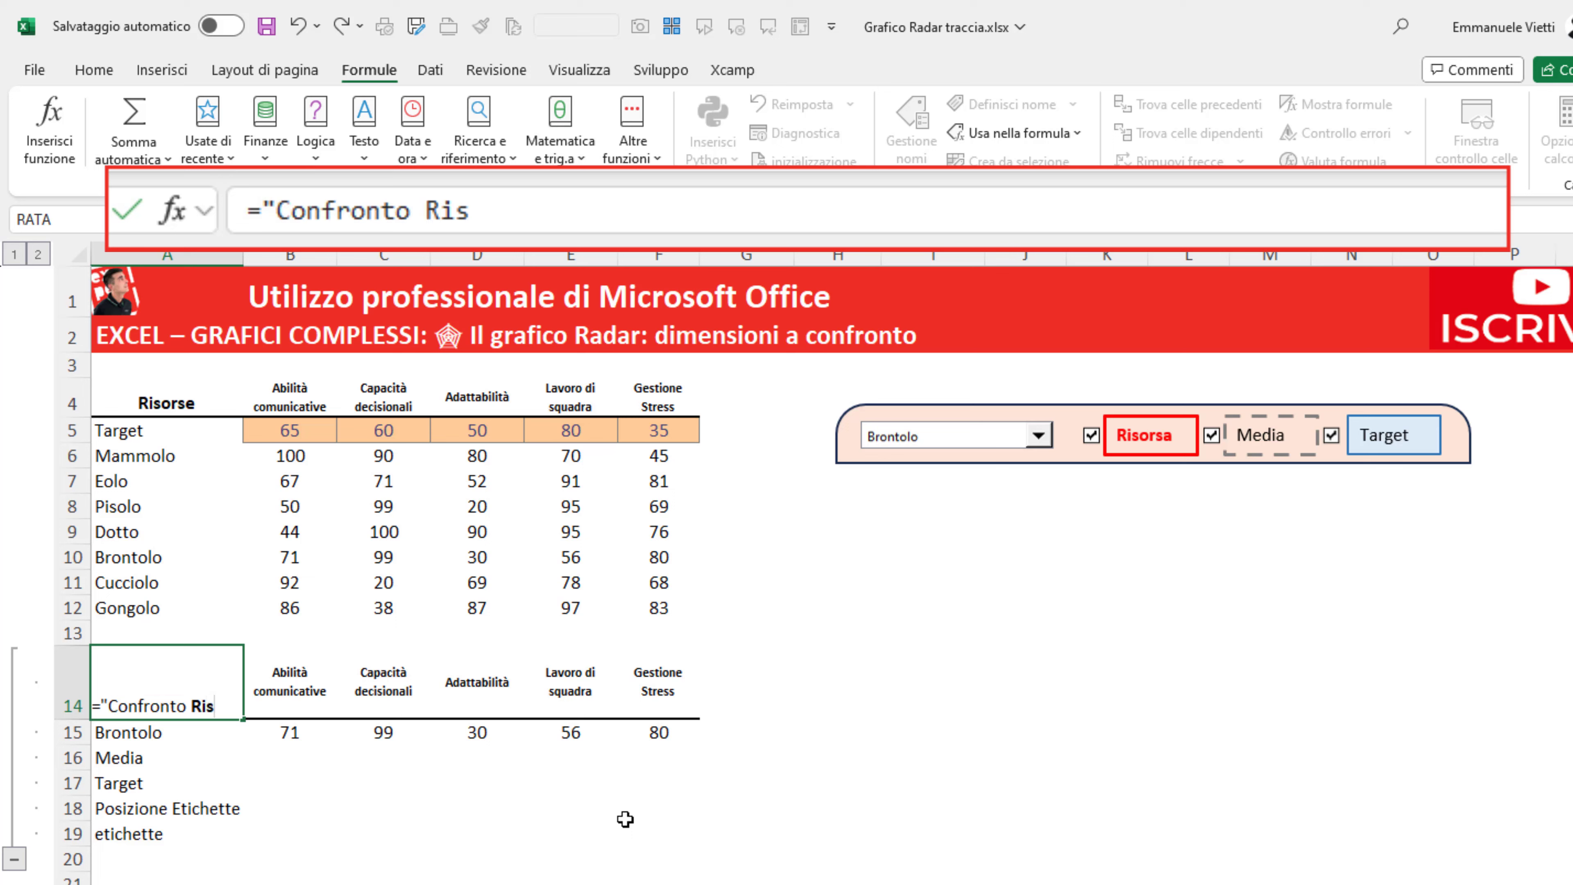
pyautogui.write('ultati "&')
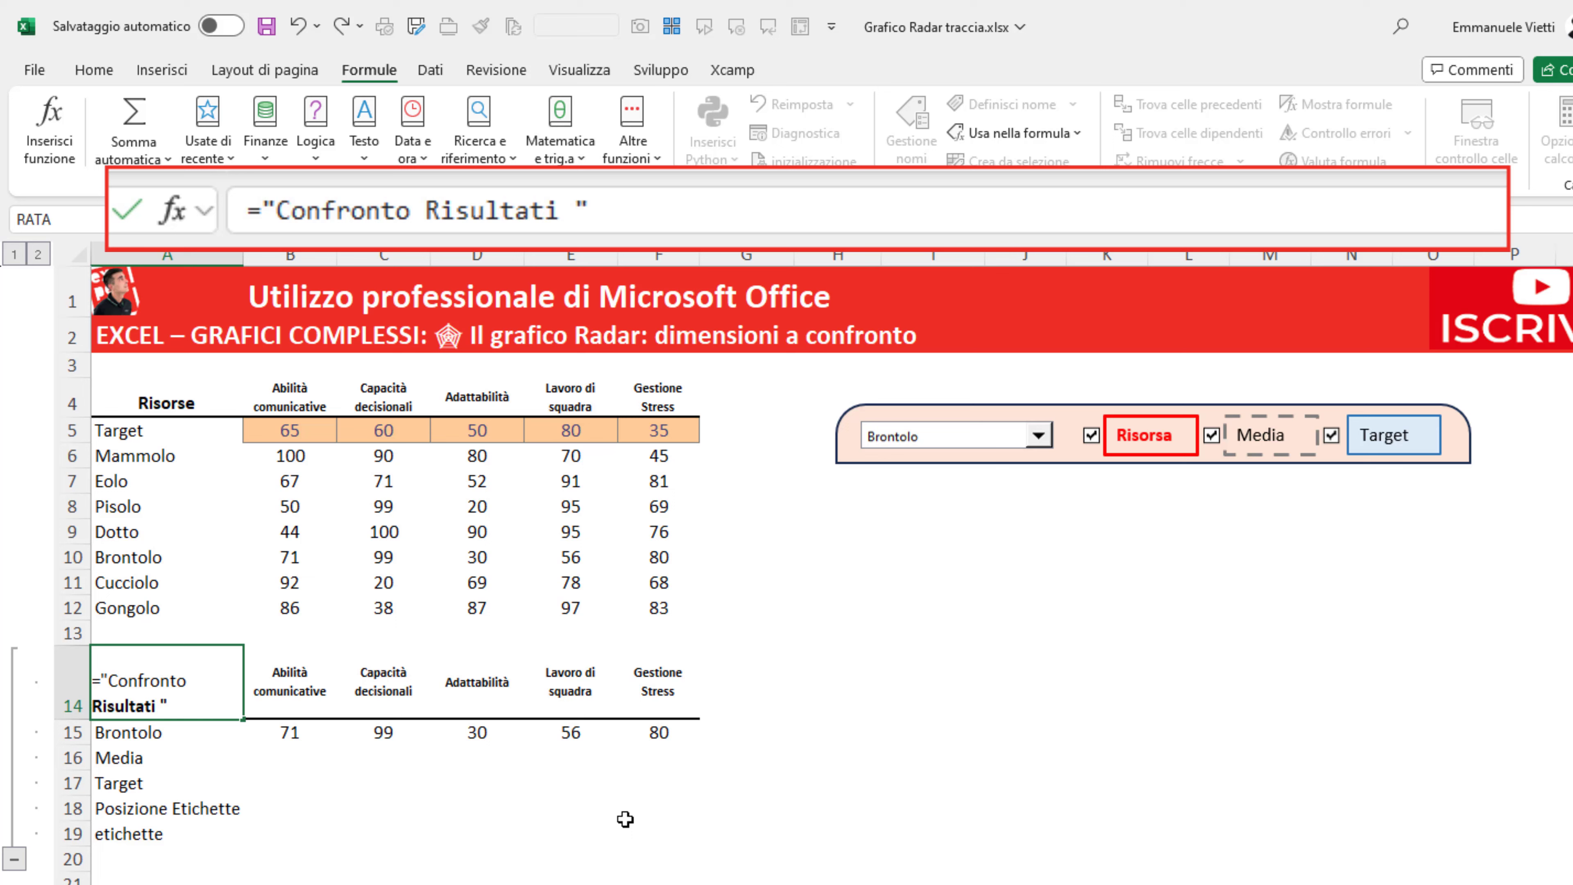
pyautogui.click(172, 733)
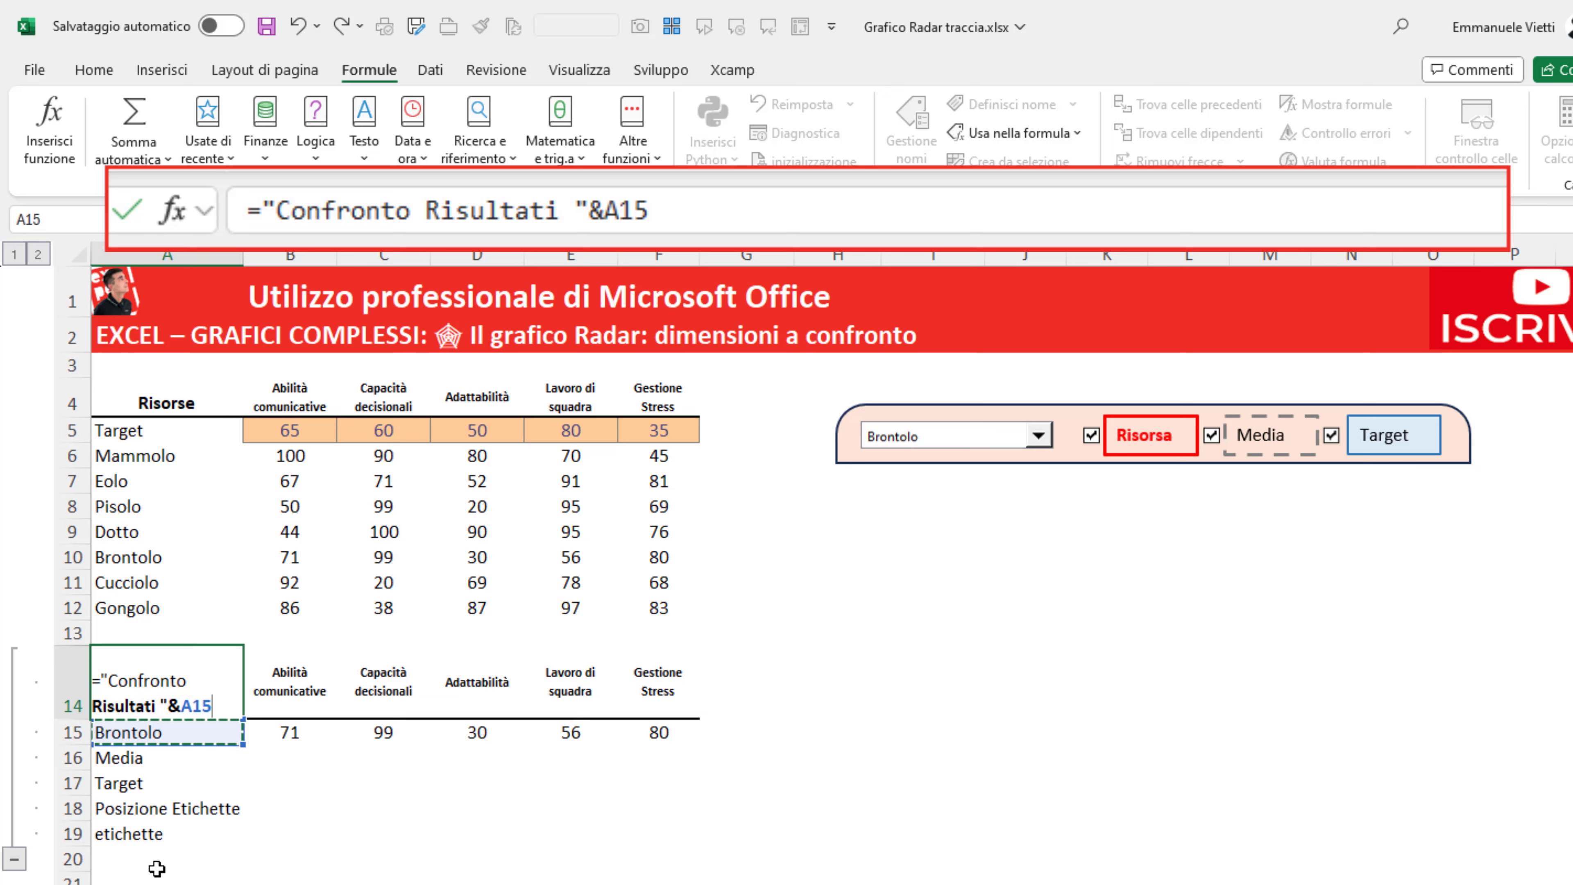
pyautogui.press('Return')
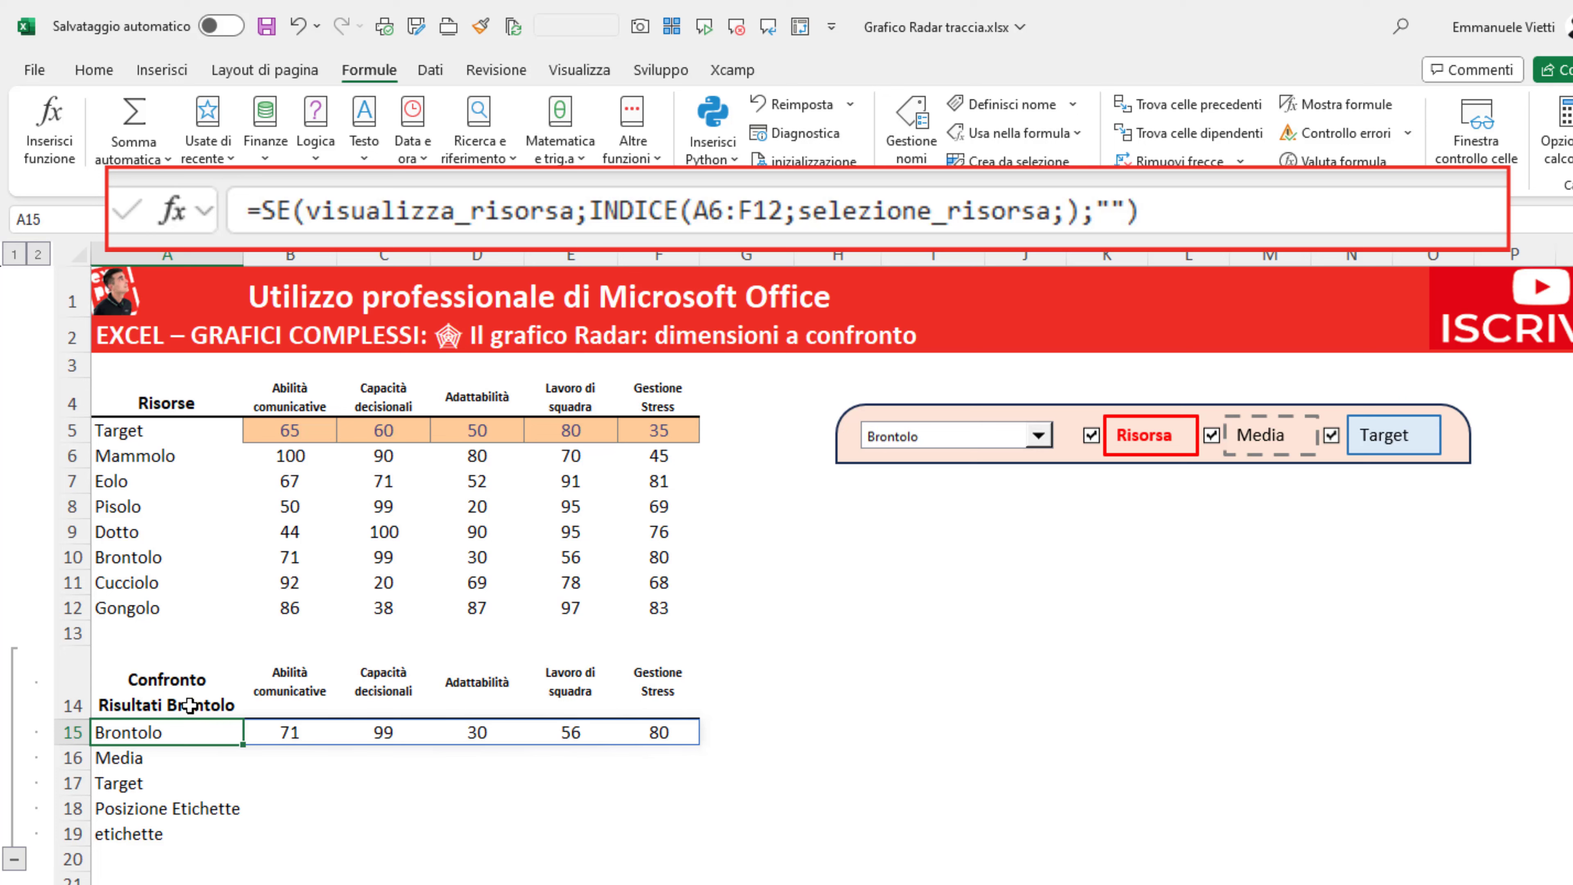
# - Insert CODICE.CARATT(10)& before A15 in the A14 title formula and widen column A
pyautogui.doubleClick(183, 690)
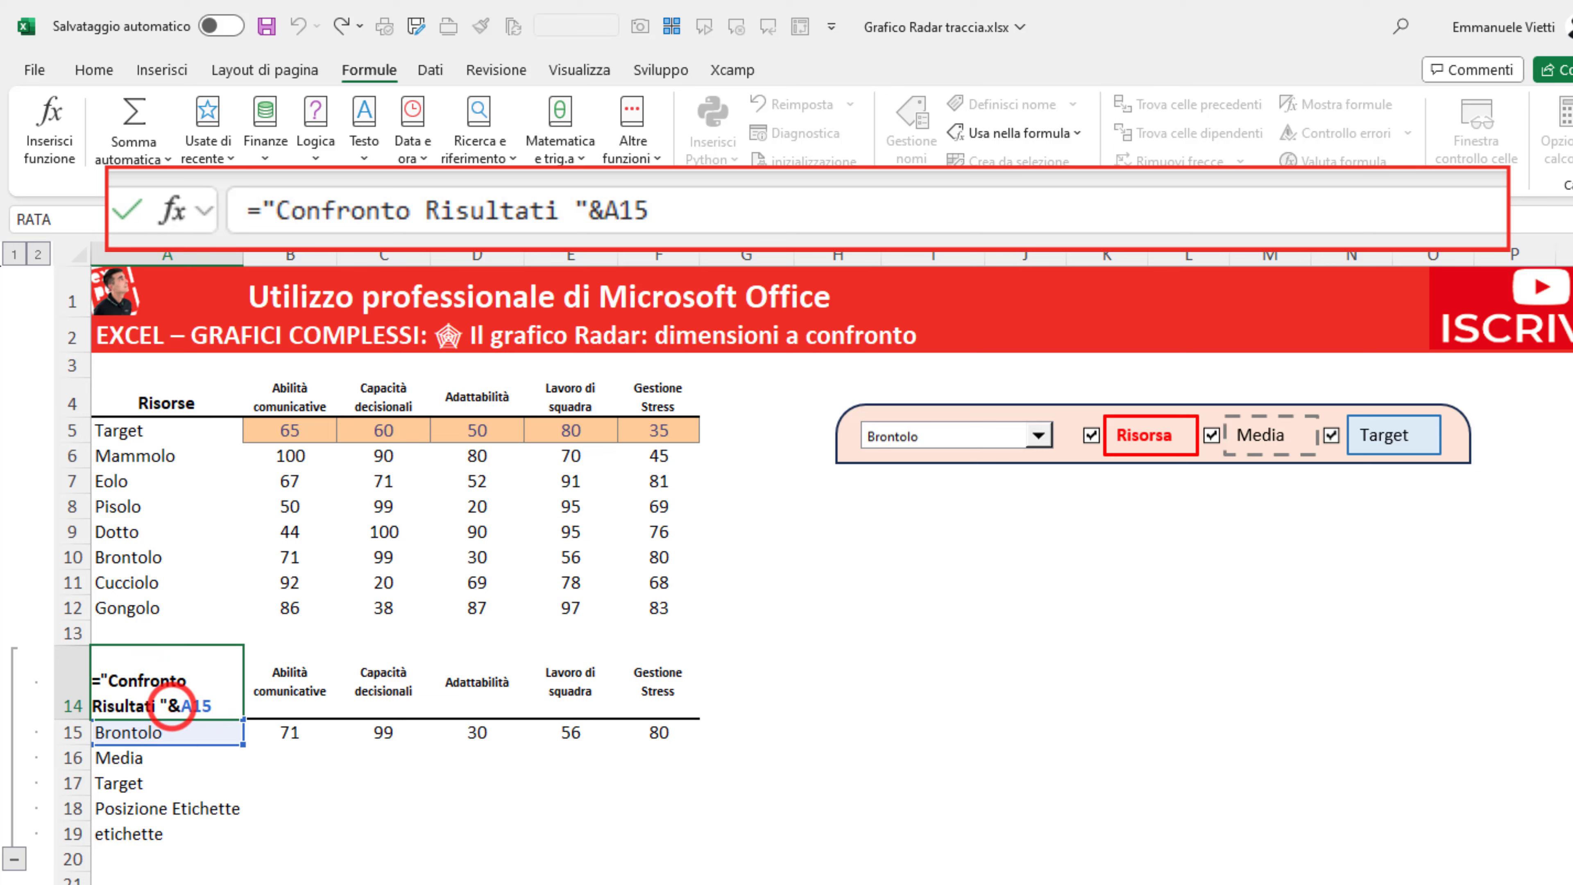
pyautogui.click(180, 709)
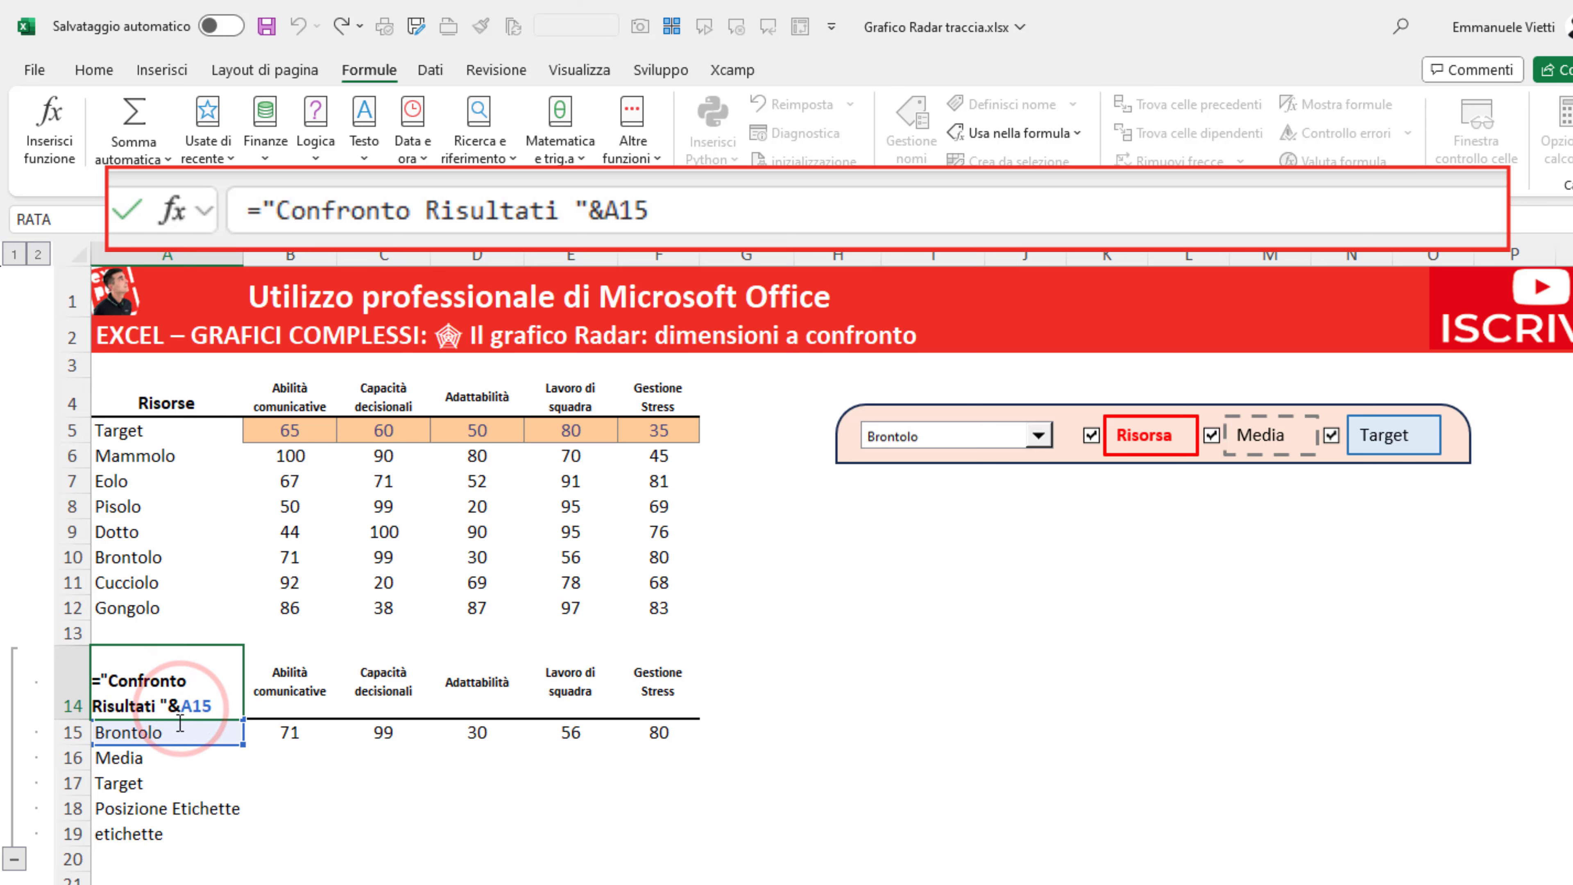
pyautogui.write('codic')
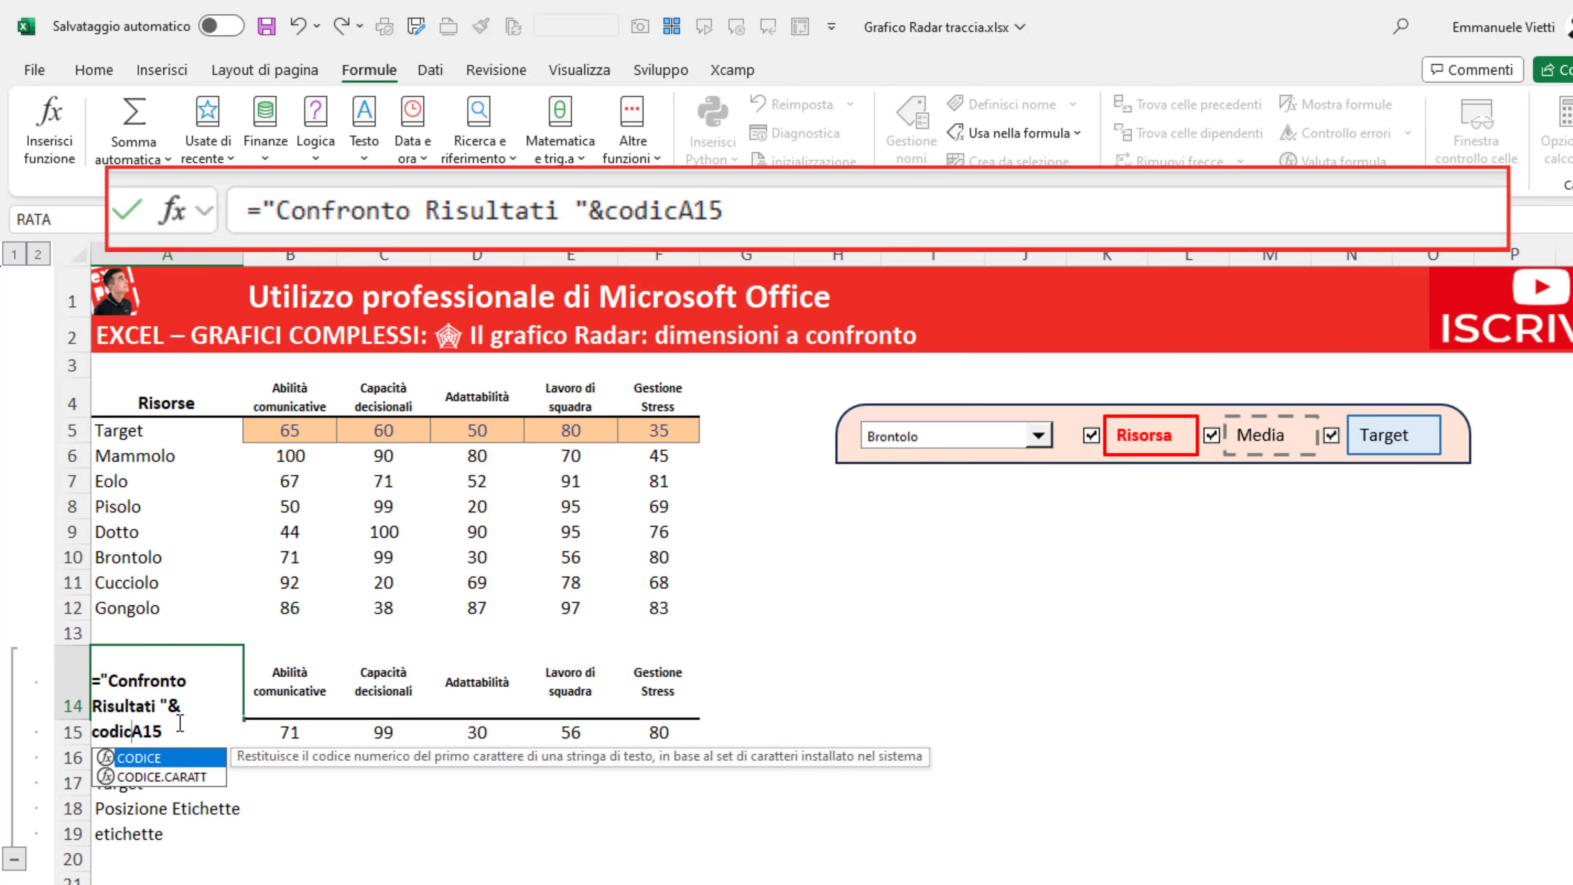
pyautogui.press('Down')
pyautogui.press('Tab')
pyautogui.write('10')
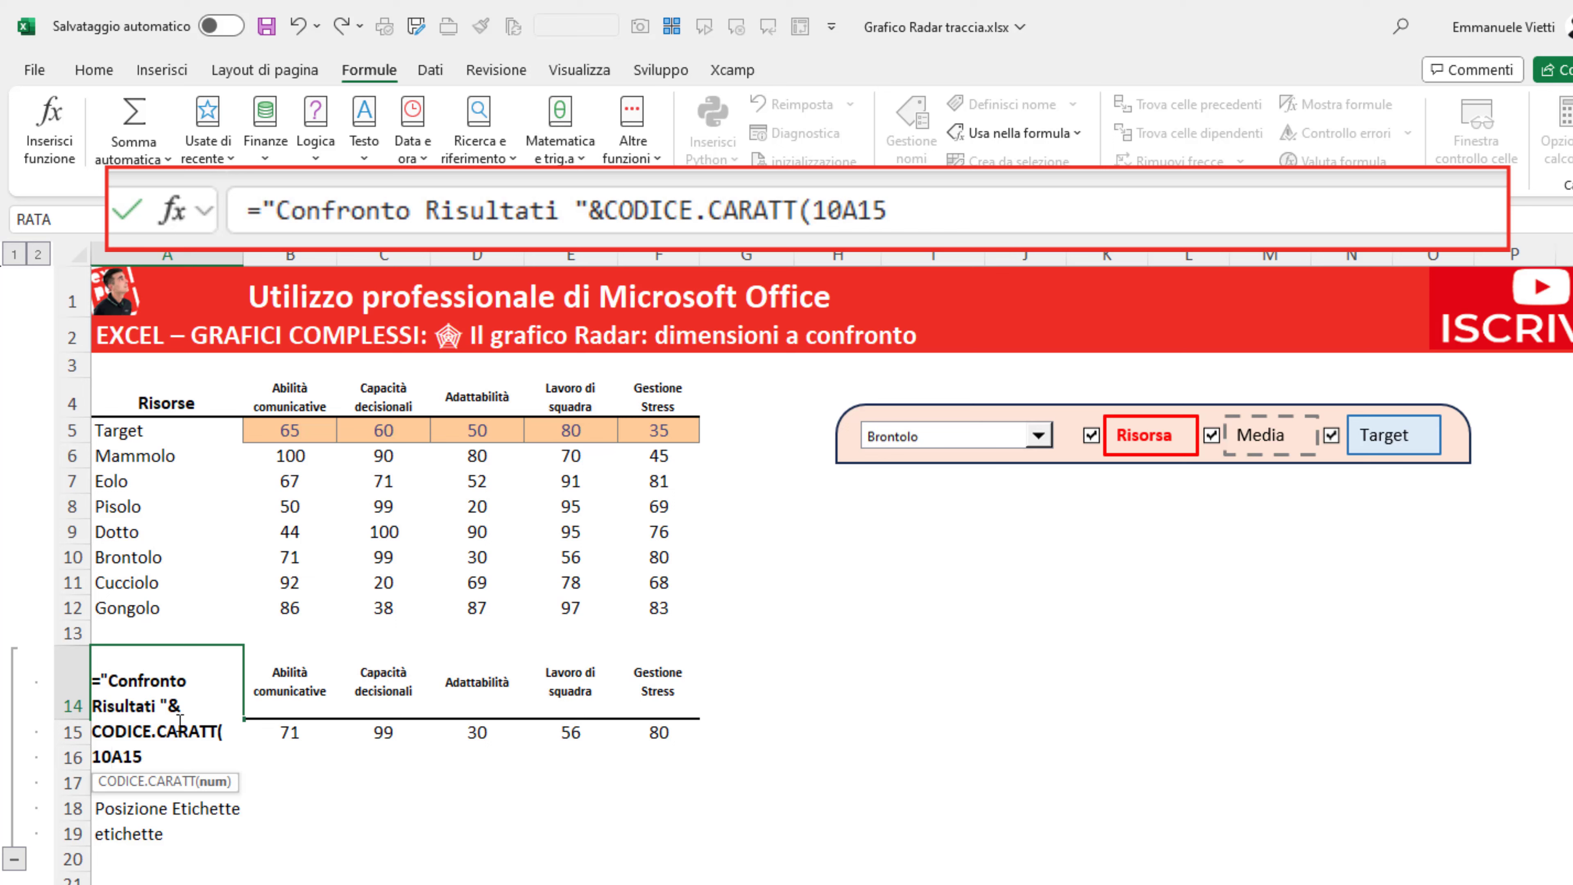
pyautogui.write(')&')
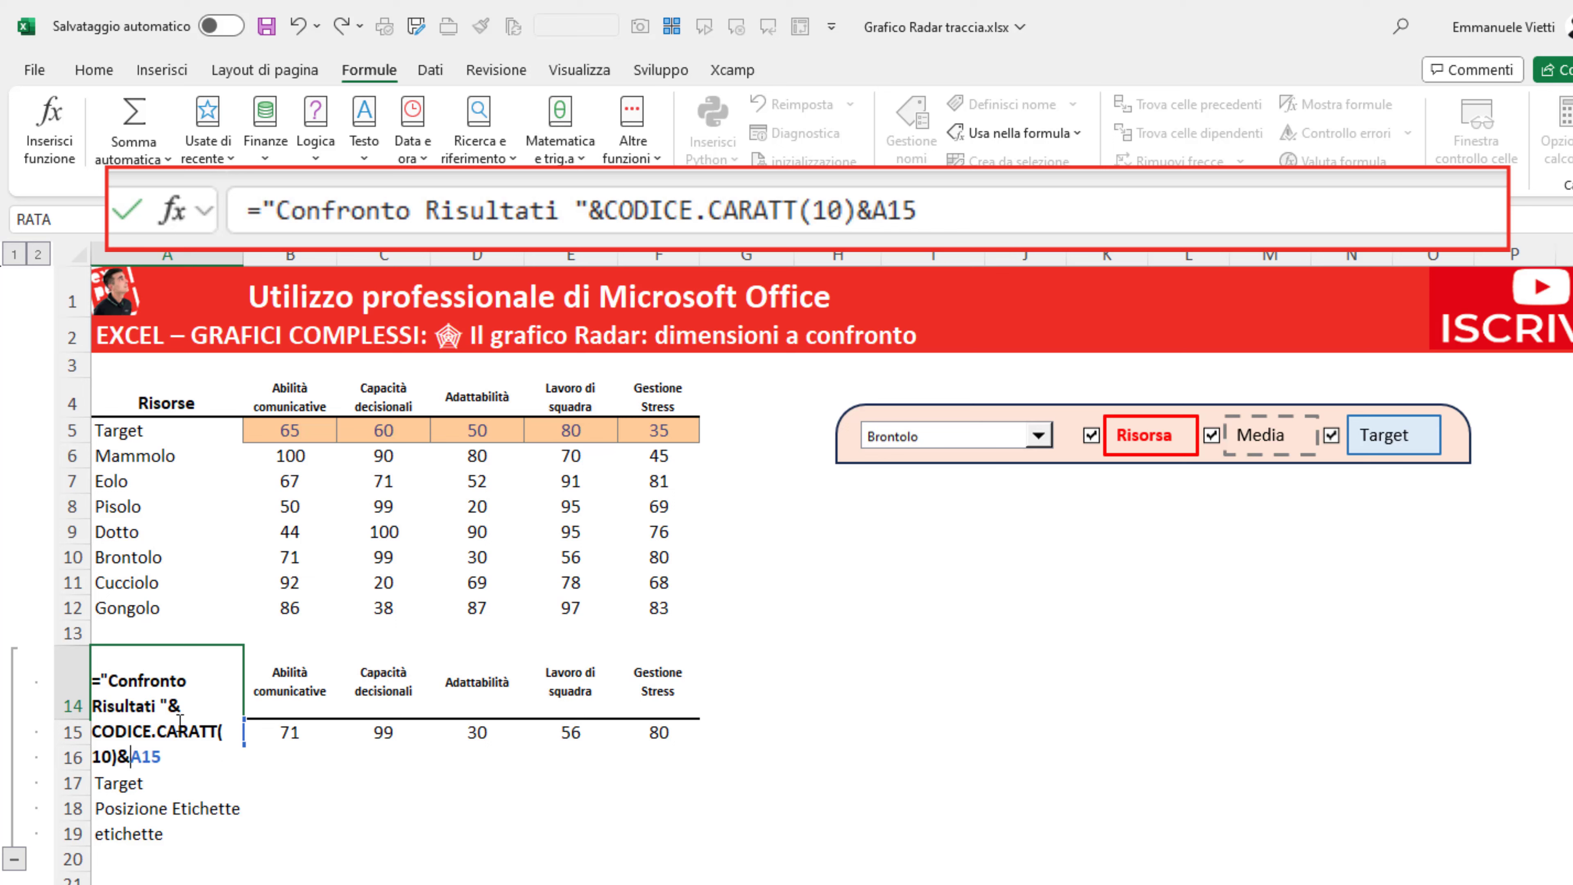
pyautogui.press('Return')
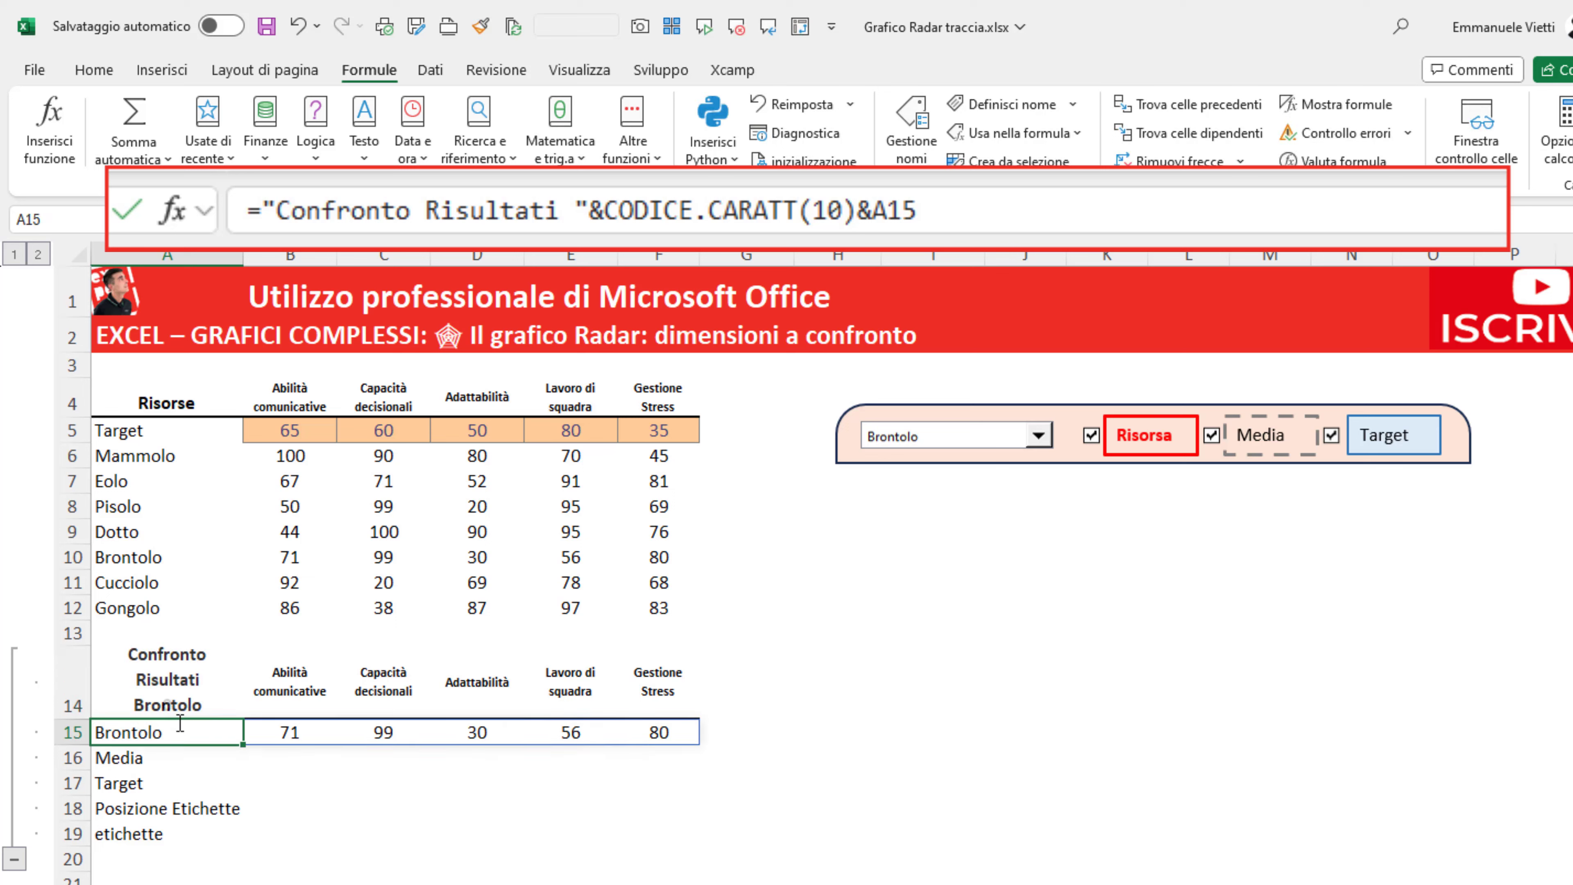
pyautogui.click(188, 703)
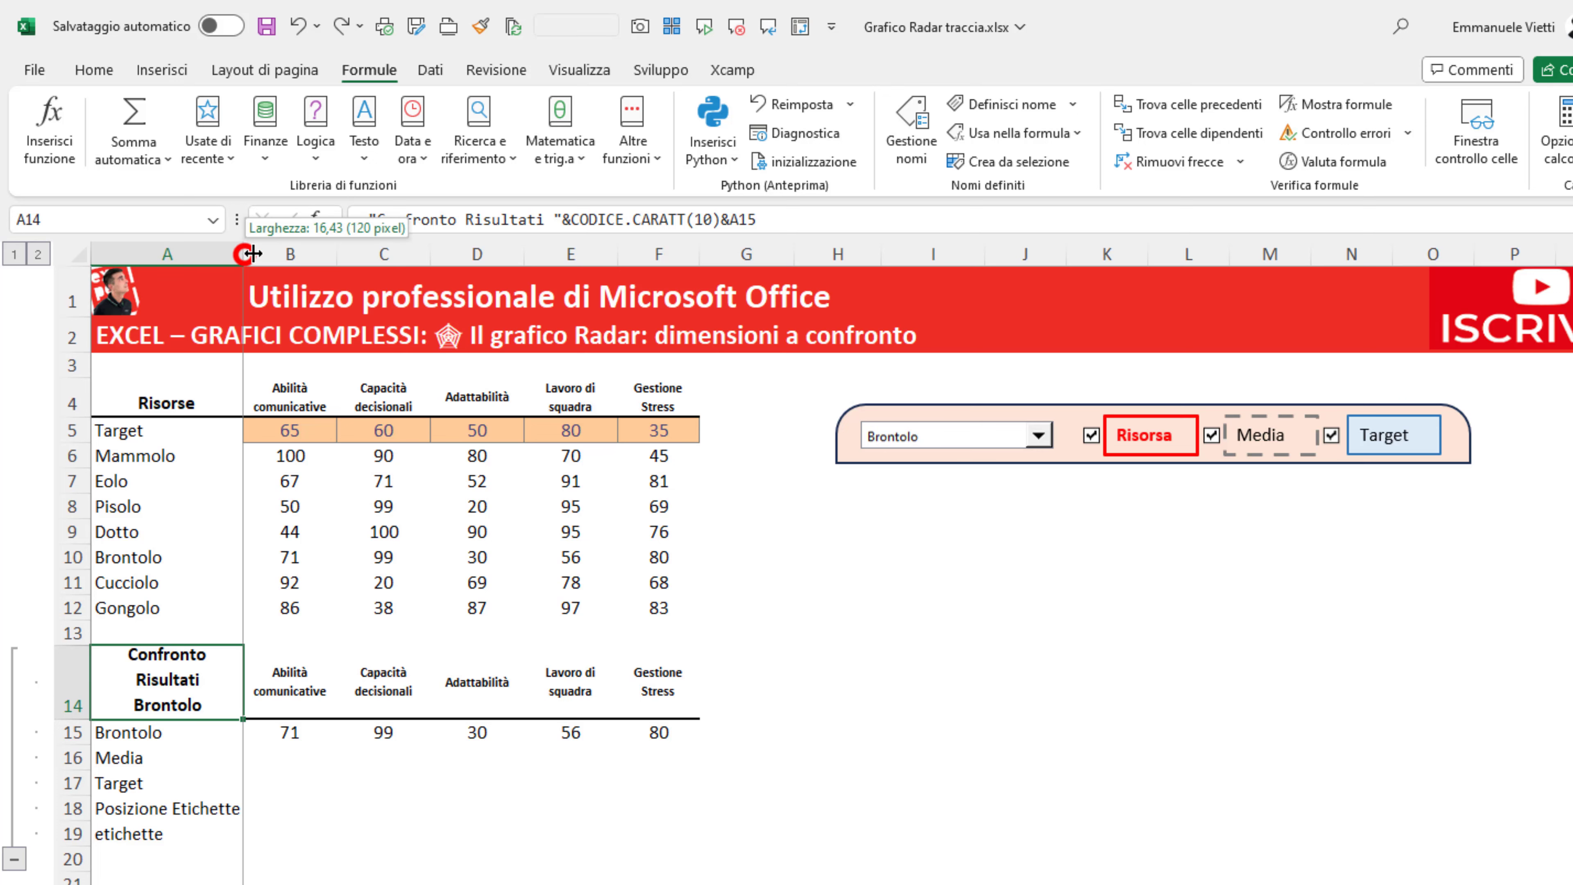
pyautogui.moveTo(249, 255); pyautogui.dragTo(459, 254)
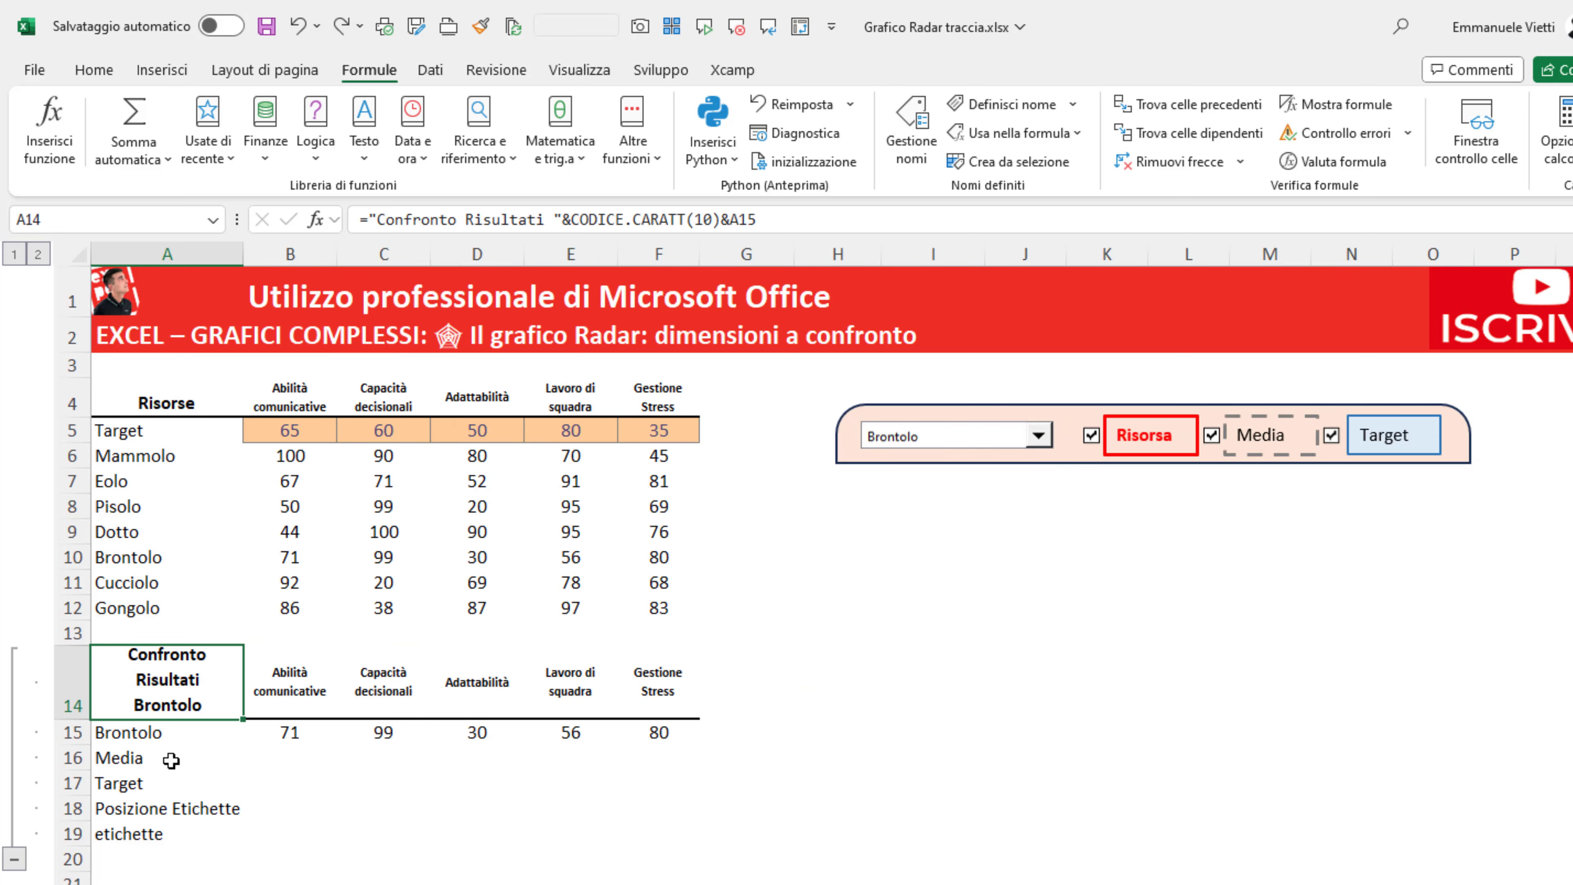
# - Enter =SE(visualizza_media;MEDIA(B6:B12);NON.DISP()) in cell B16
pyautogui.click(144, 757)
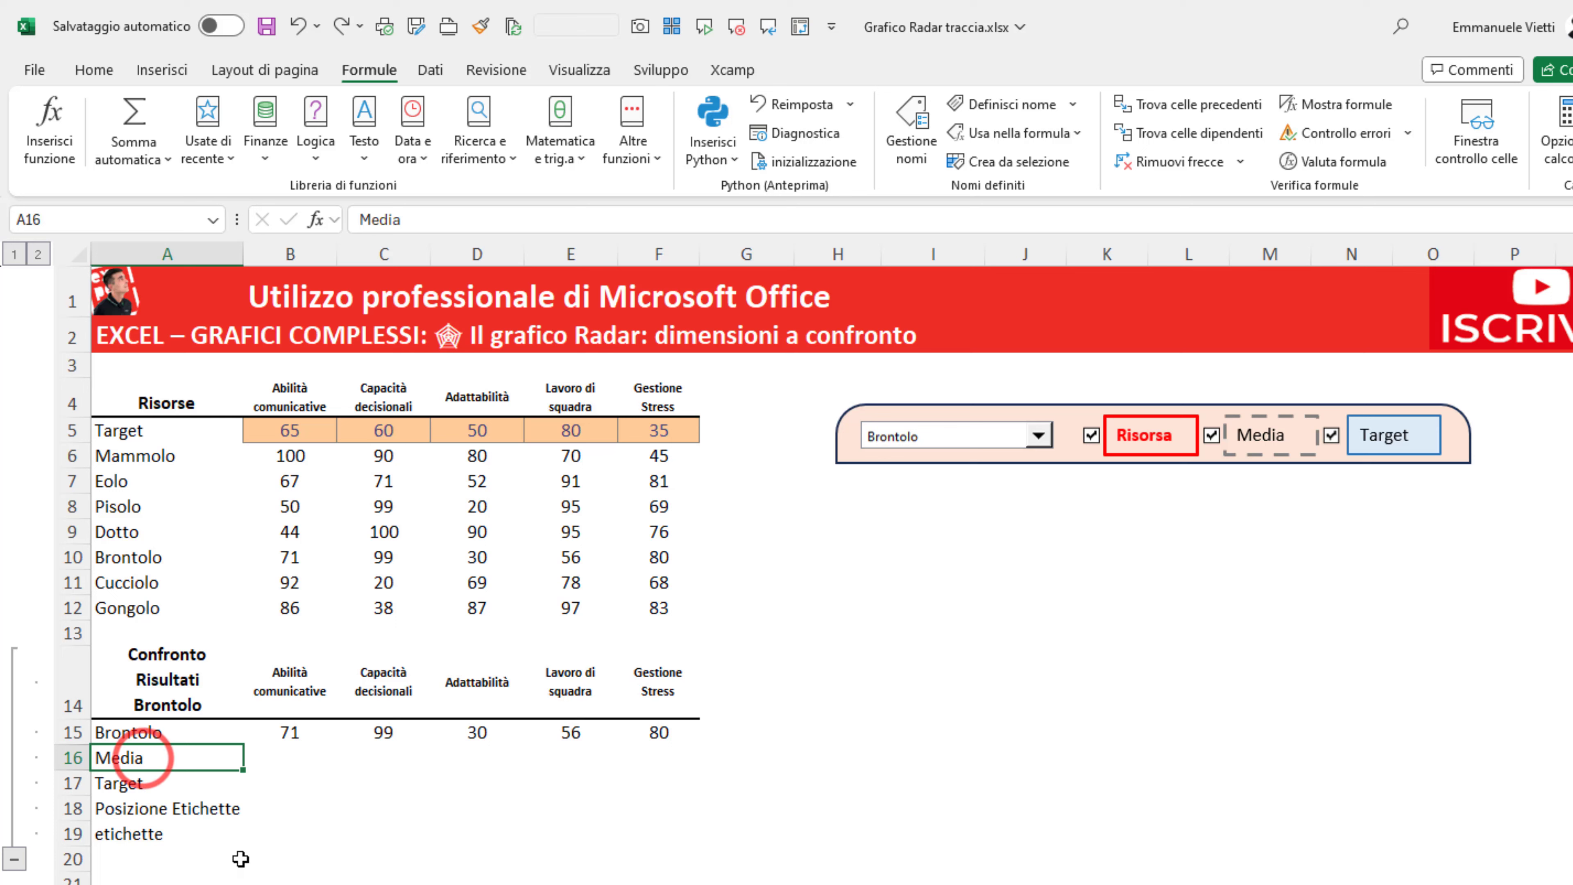
pyautogui.click(259, 760)
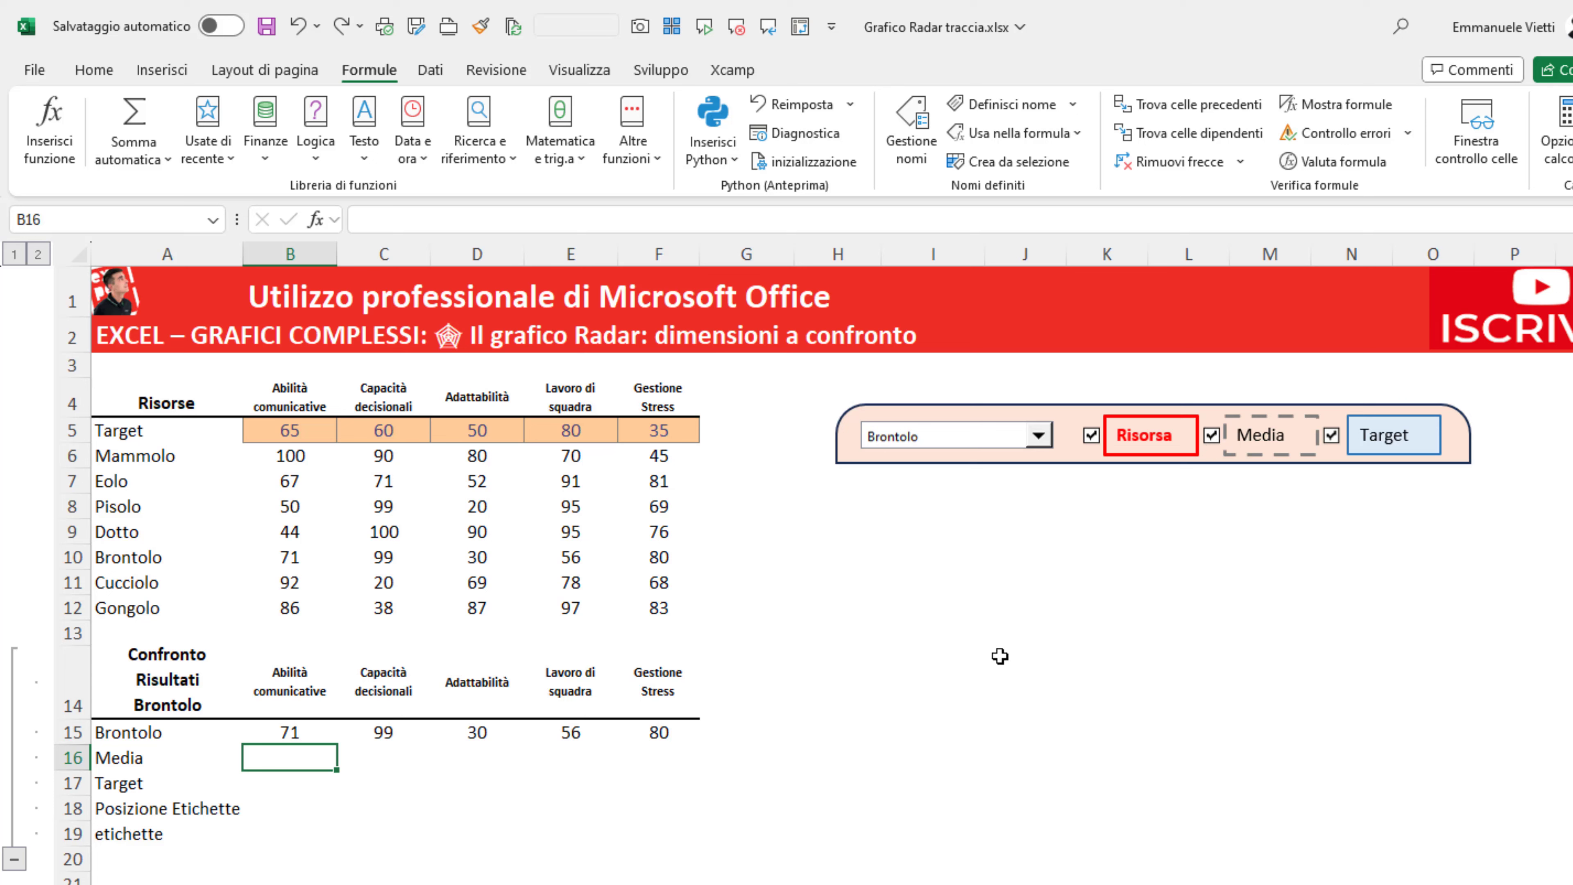
pyautogui.write('=s')
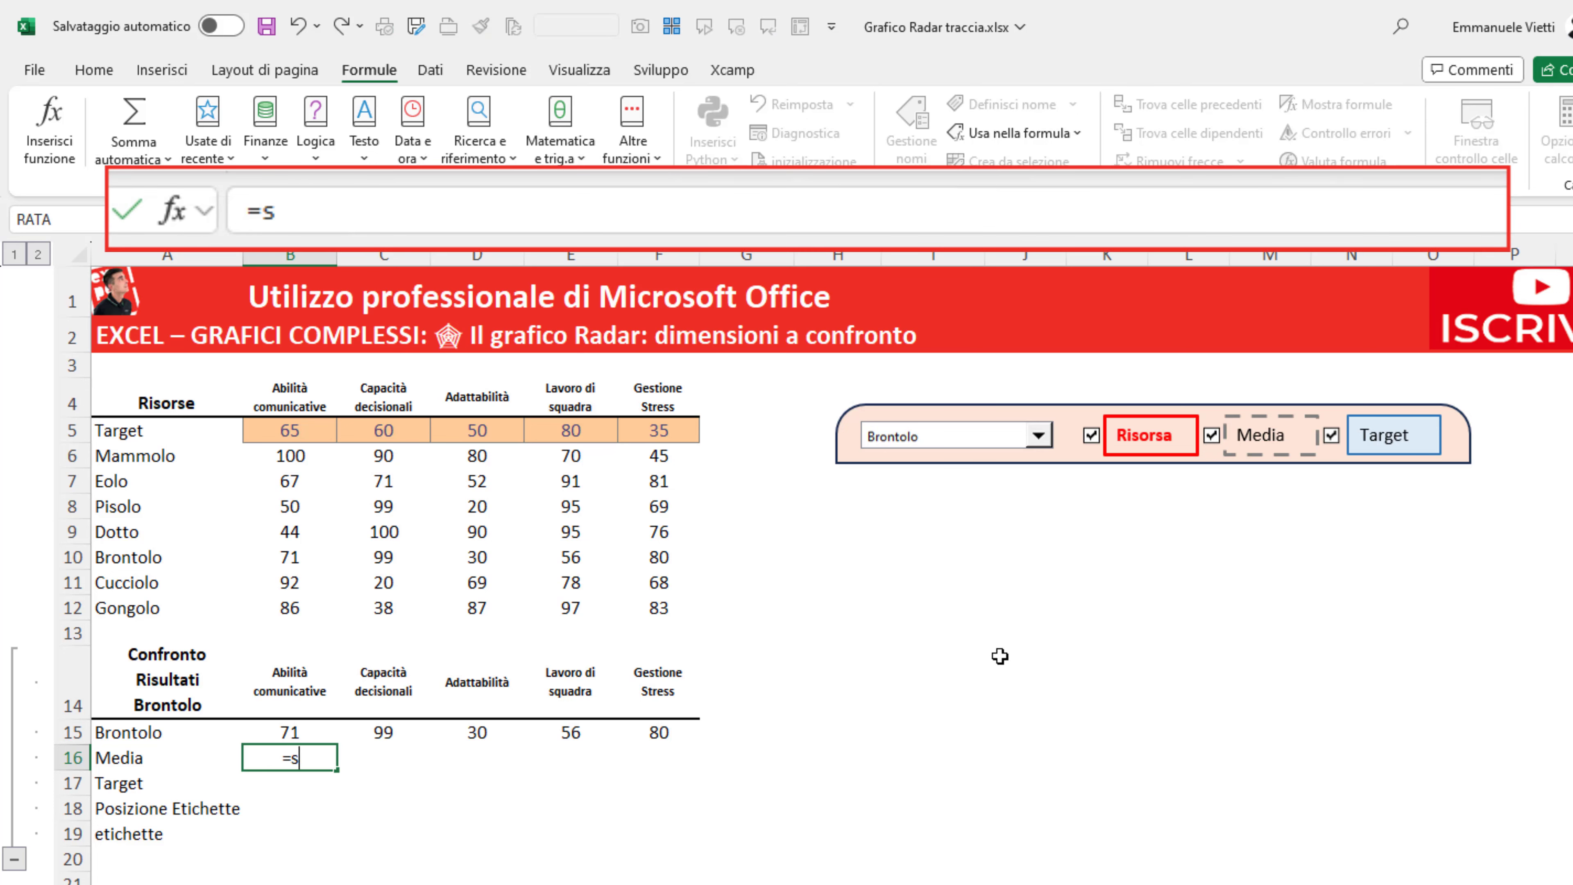
pyautogui.write('e')
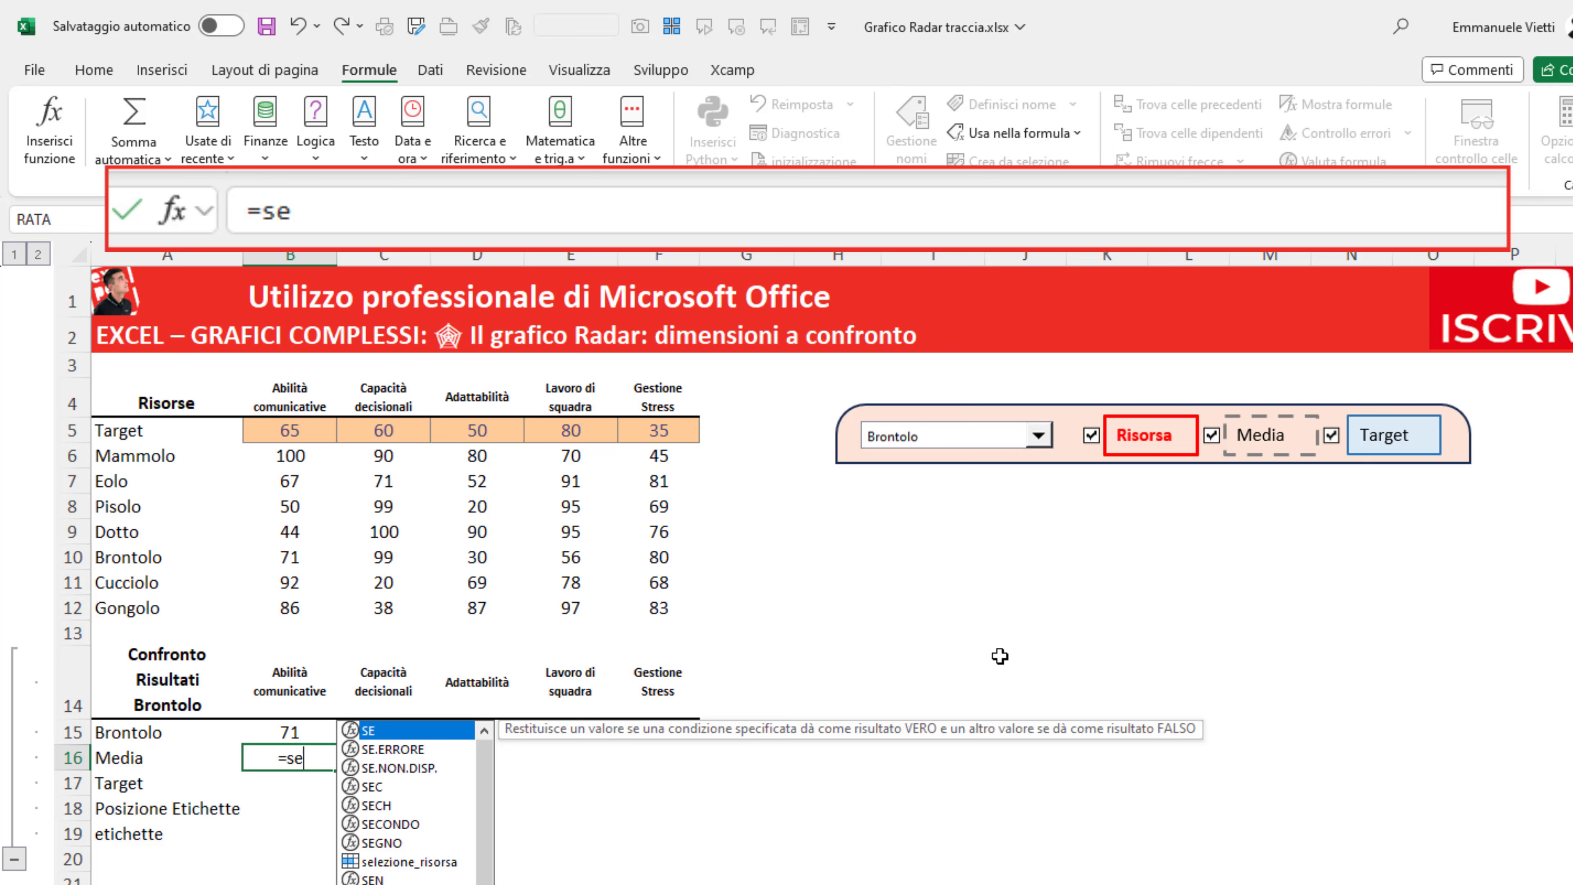
pyautogui.press('Tab')
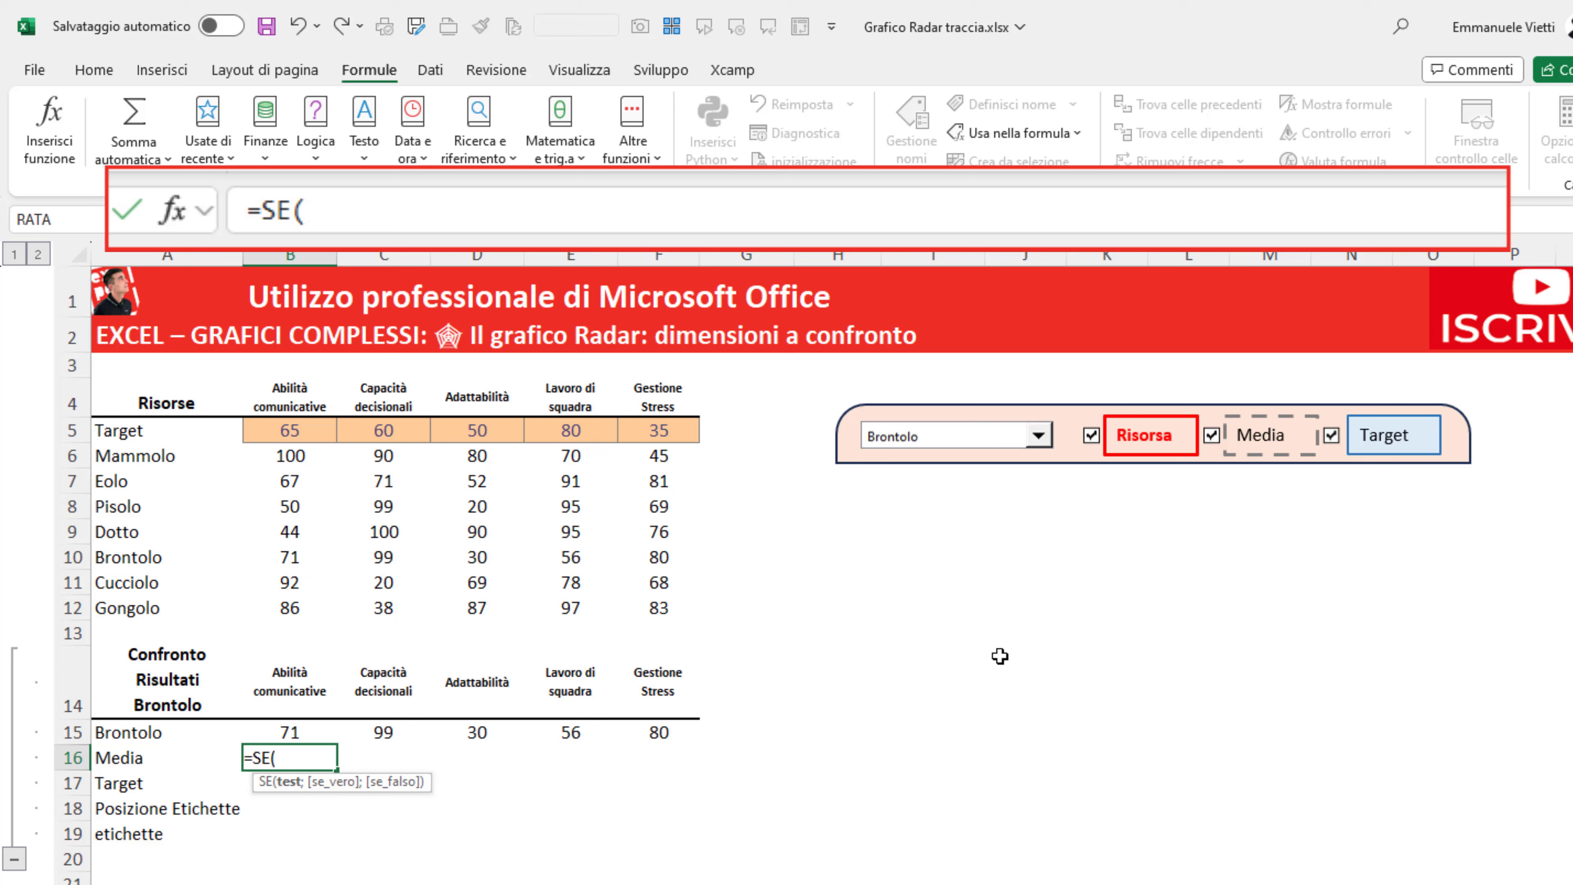
pyautogui.write('visualizza_media')
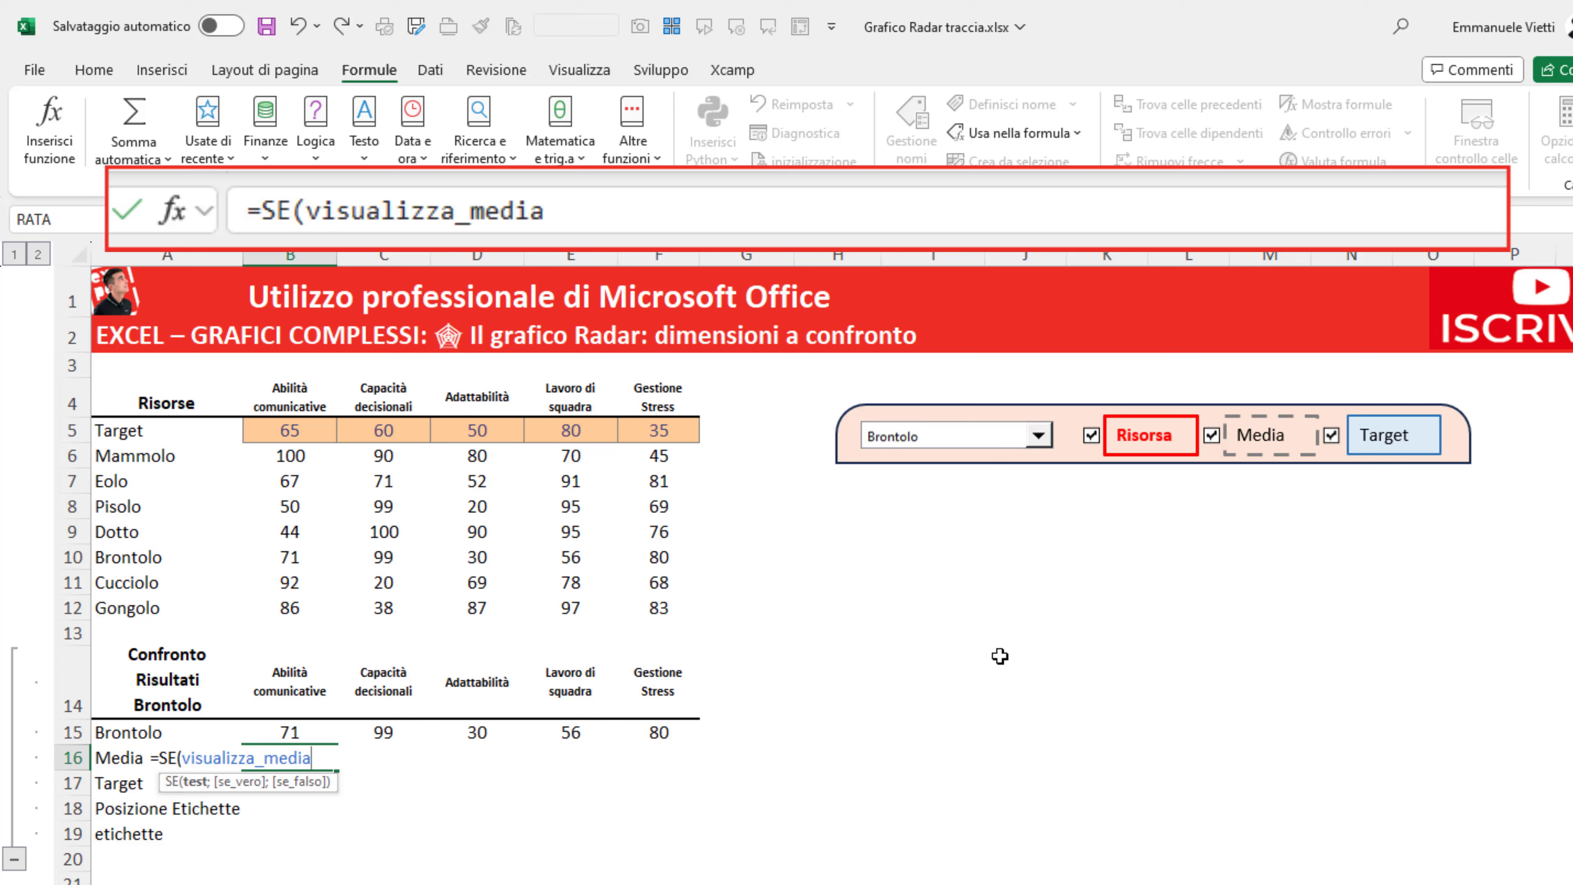
pyautogui.write(';')
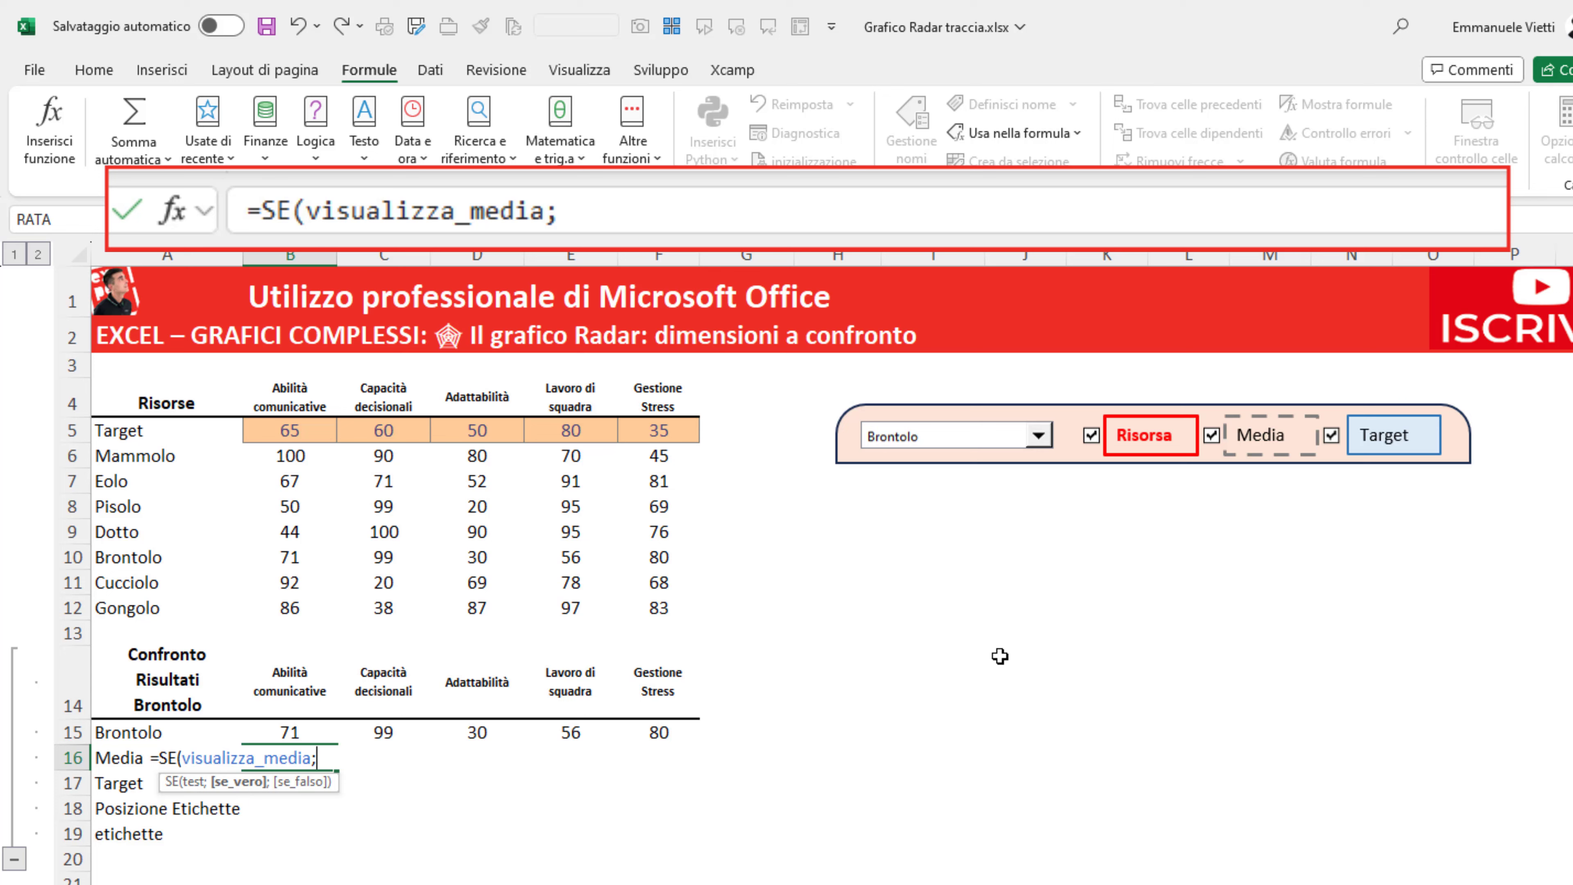
pyautogui.write('media(')
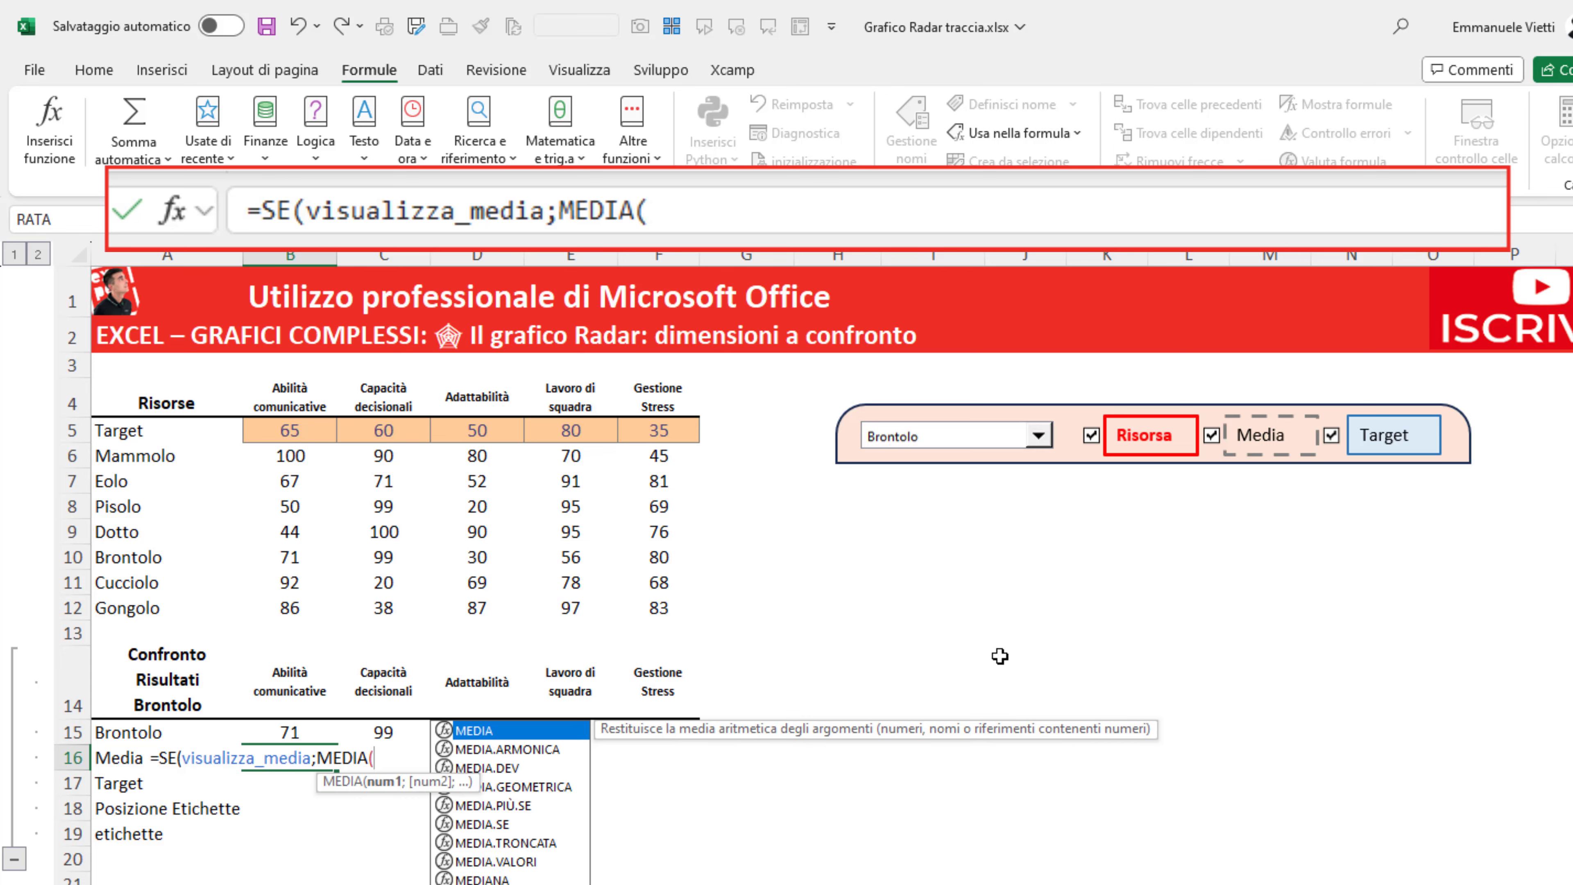
pyautogui.moveTo(289, 456); pyautogui.dragTo(289, 607)
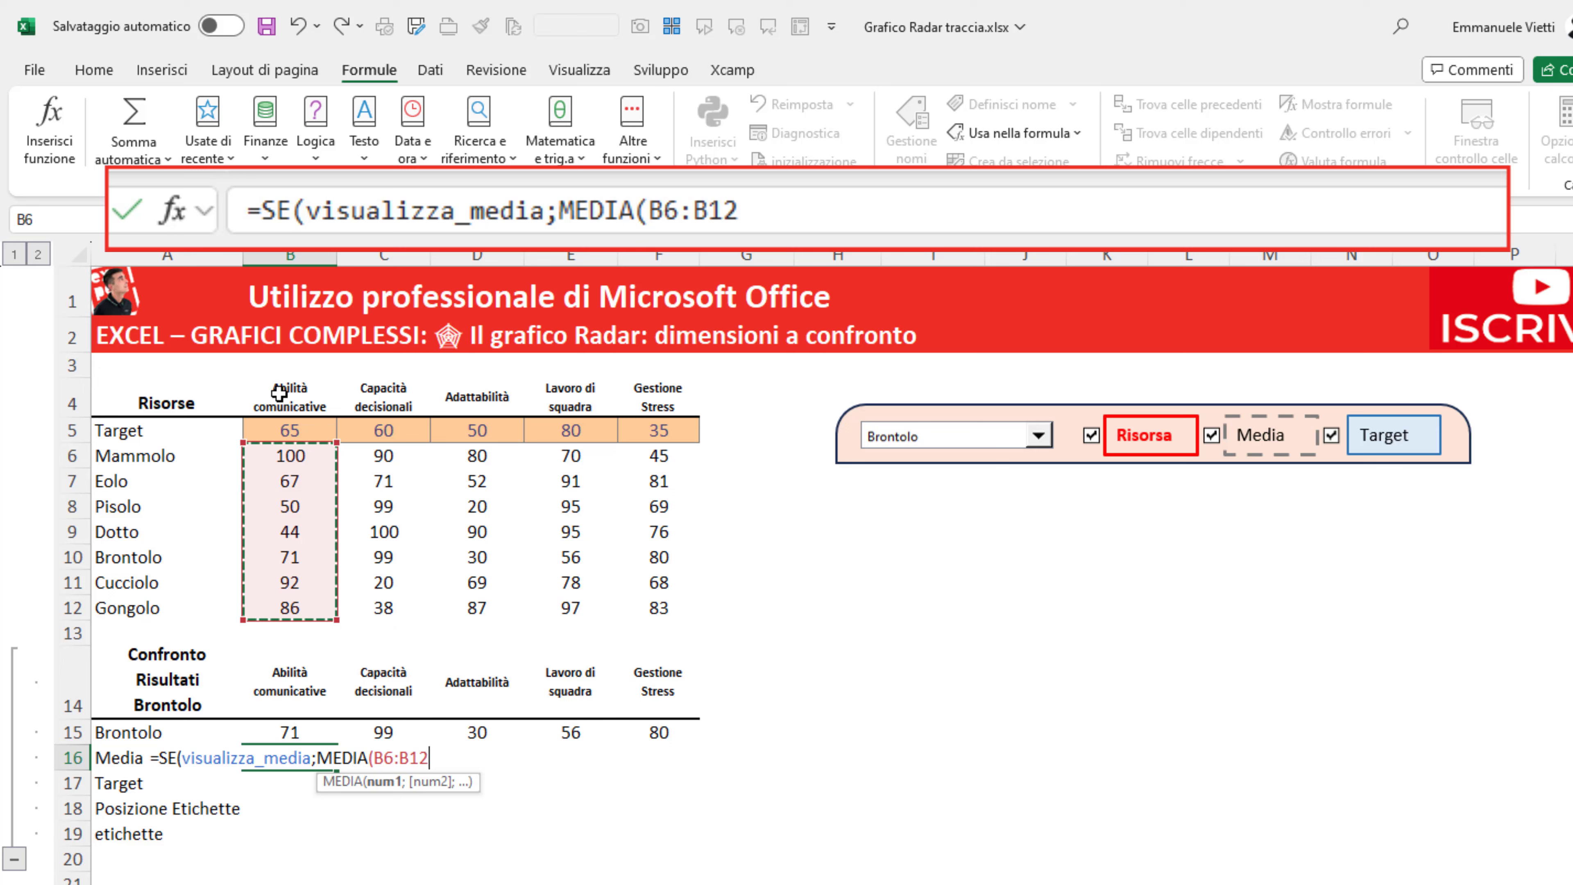
pyautogui.write(')')
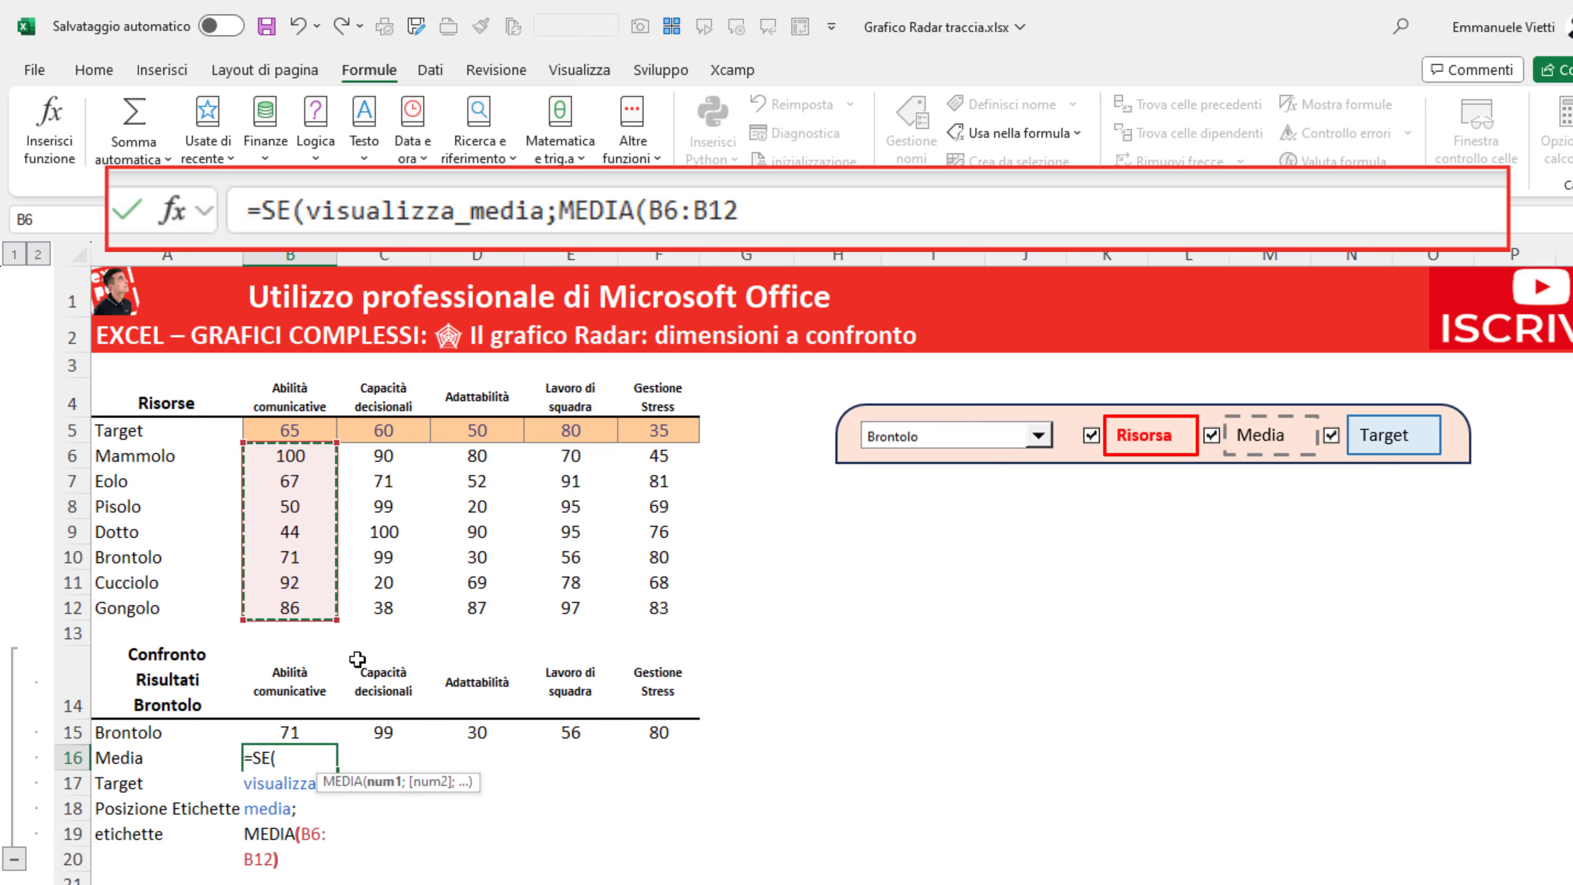
pyautogui.write(';')
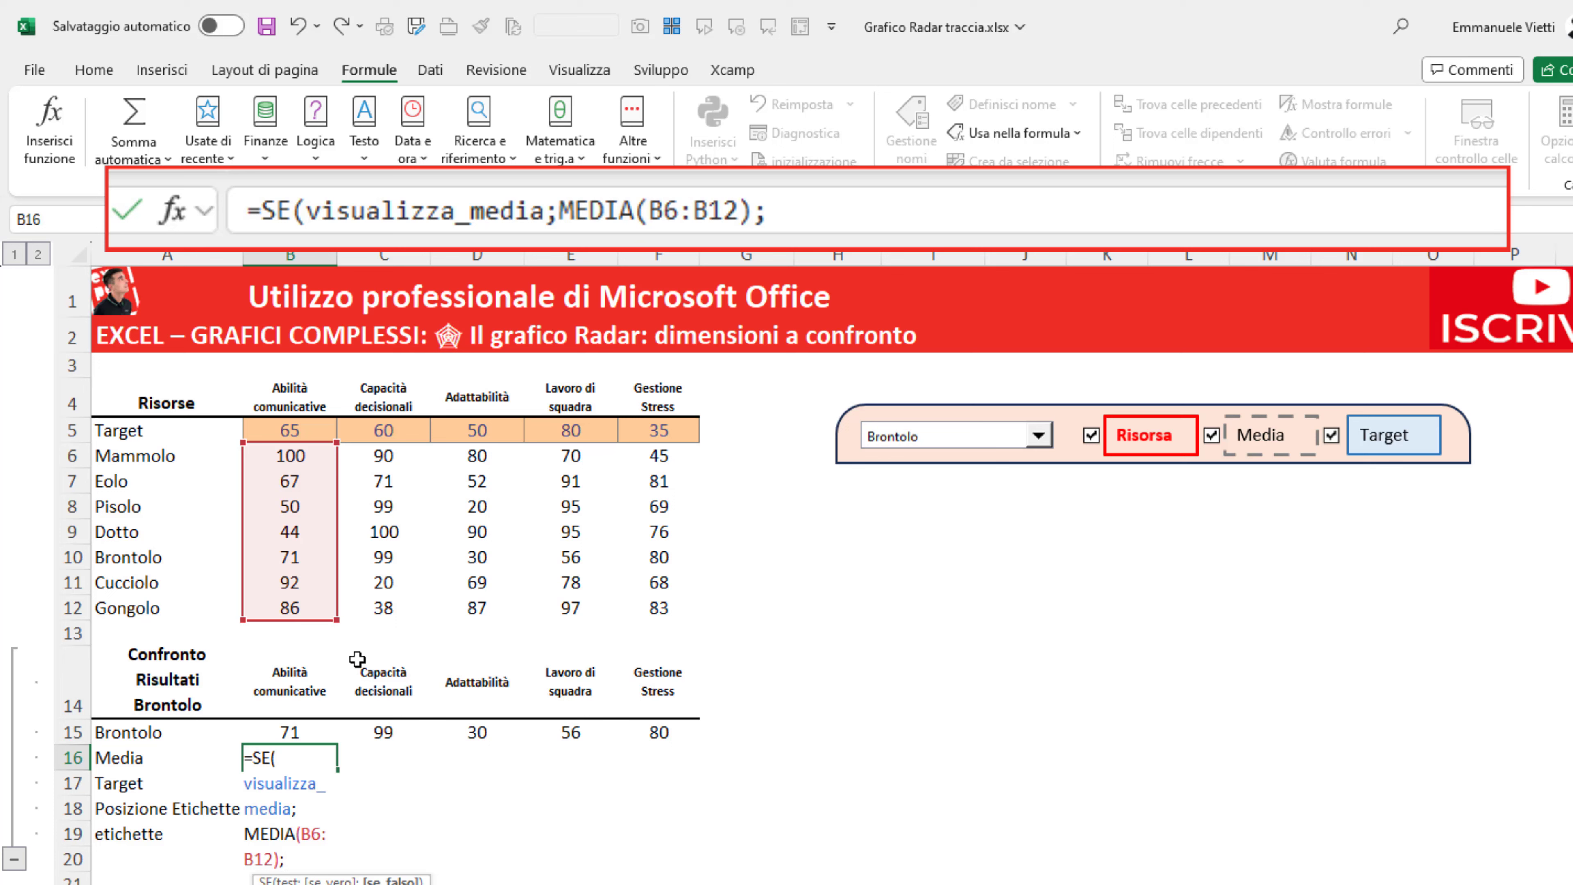
pyautogui.write('non.di')
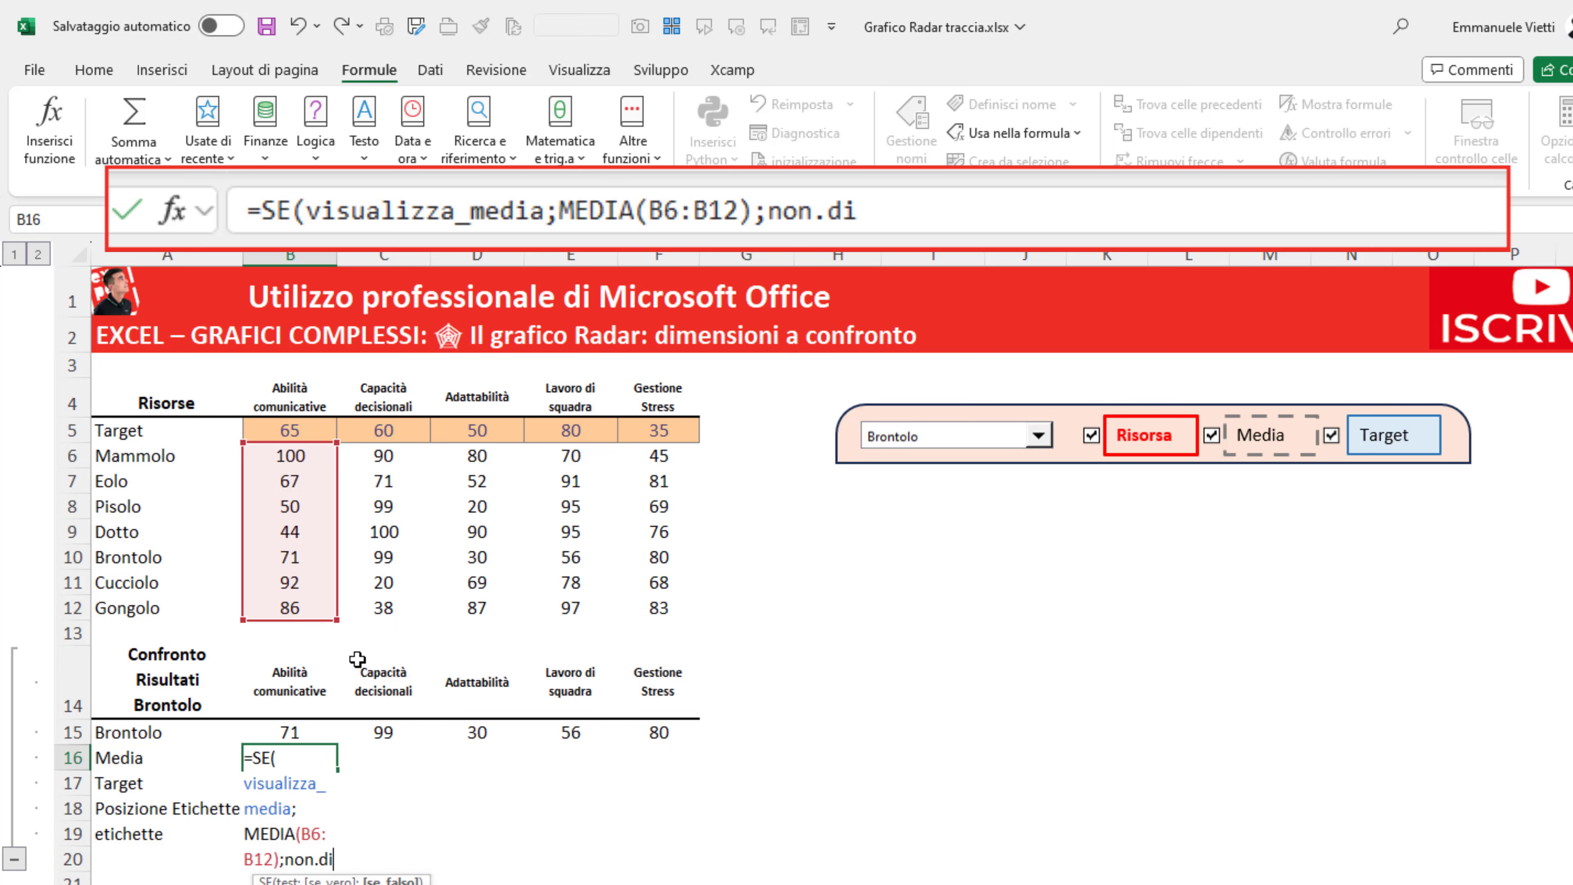
pyautogui.press('Tab')
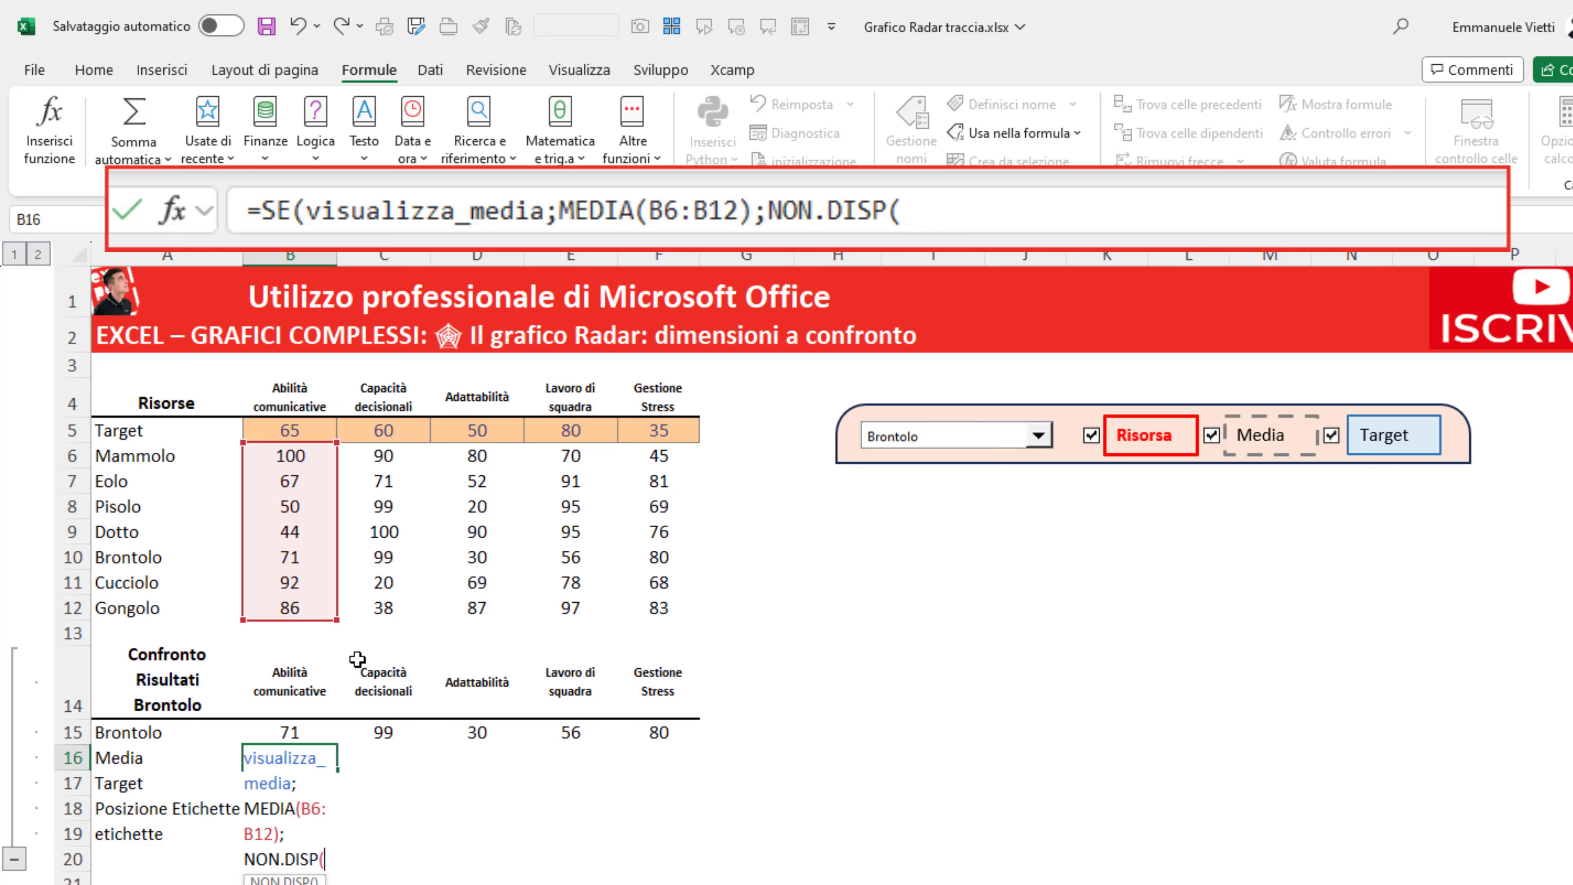
pyautogui.write(')')
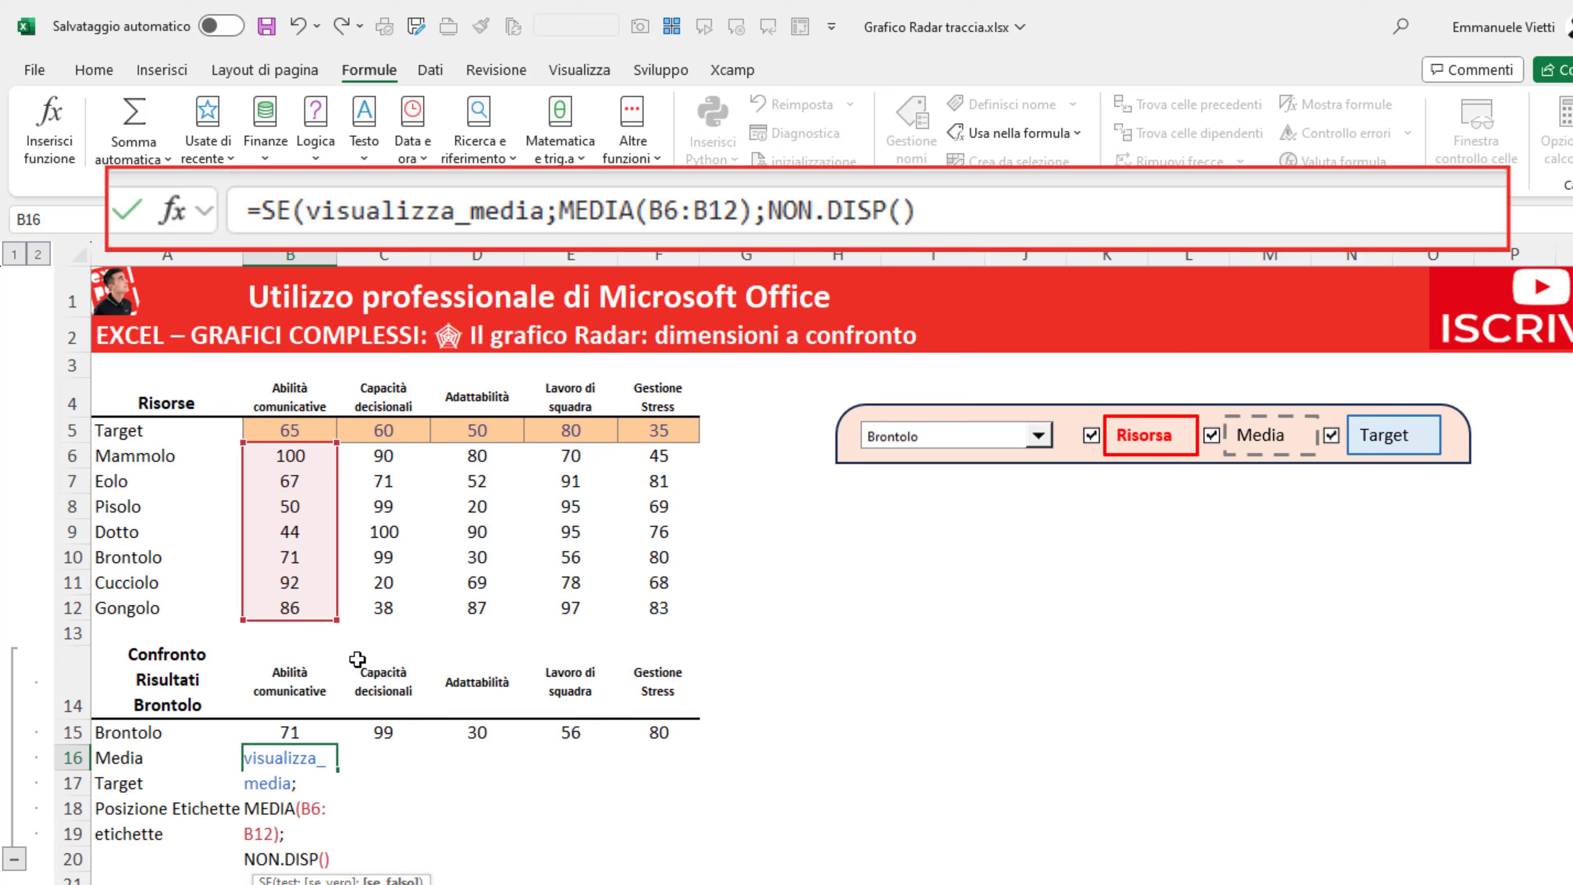
pyautogui.write(')')
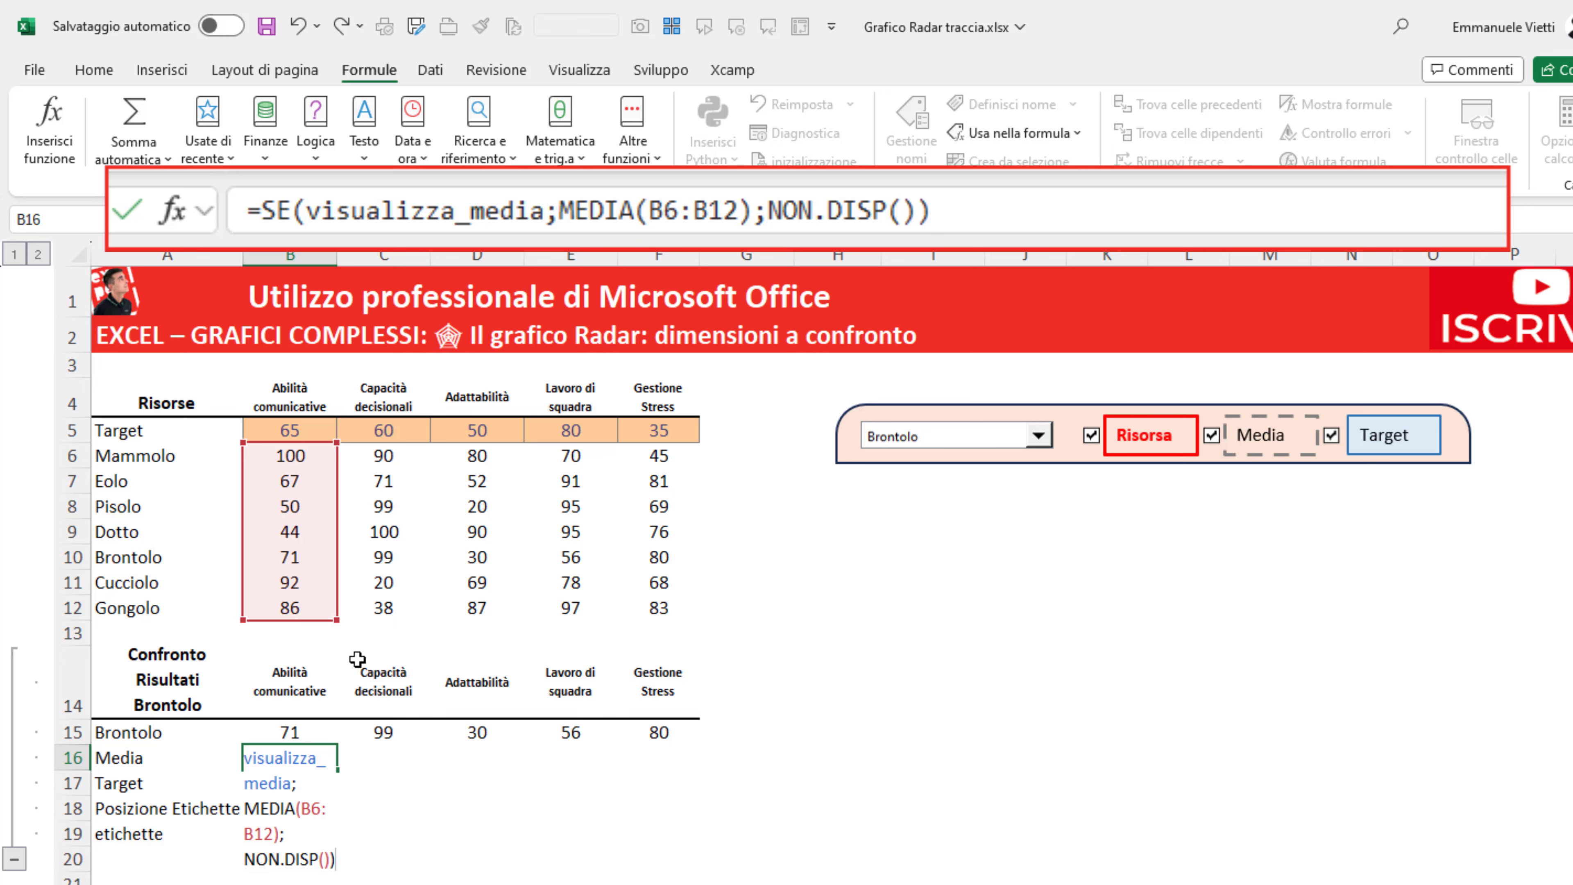
pyautogui.press('Return')
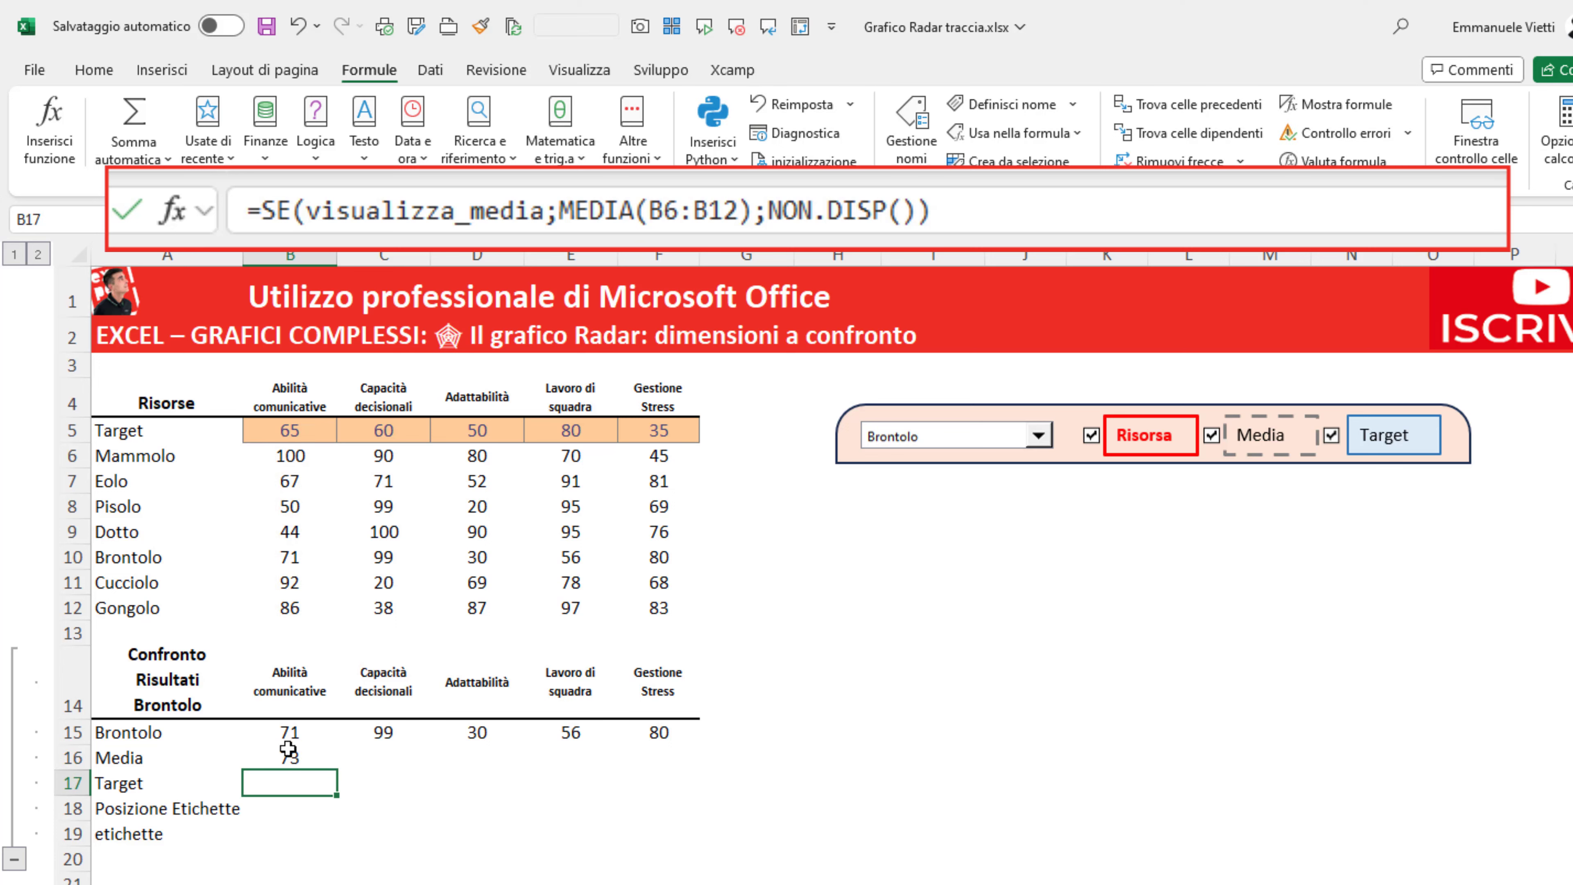
# - Fill the Media formula across C16:F16 and toggle the Media checkbox off and on to test
pyautogui.click(287, 750)
pyautogui.moveTo(336, 769); pyautogui.dragTo(698, 769)
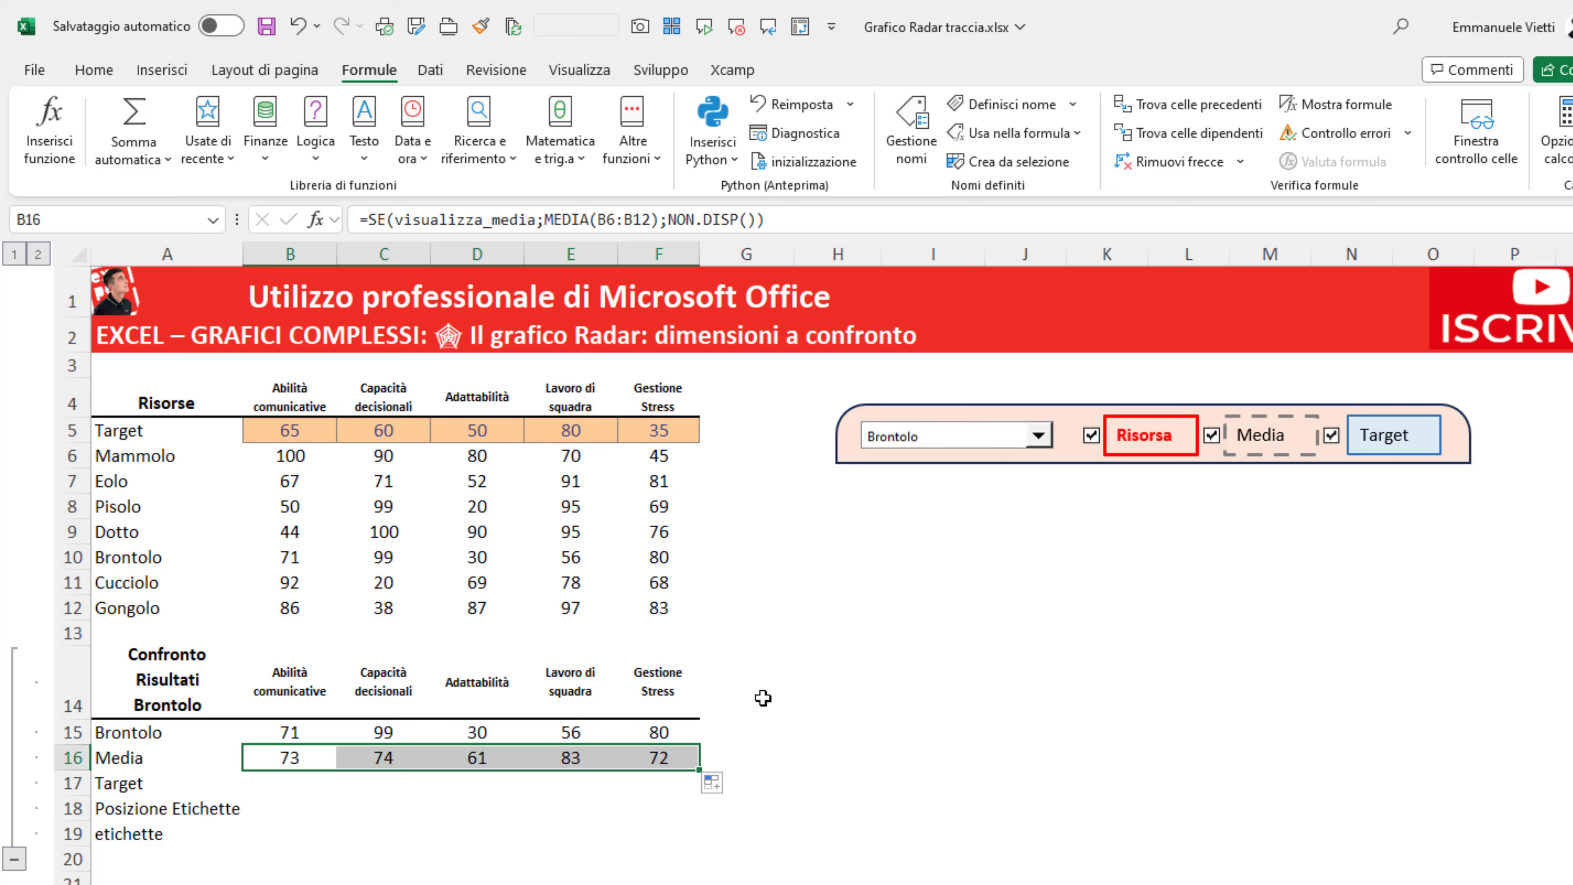
pyautogui.click(1211, 435)
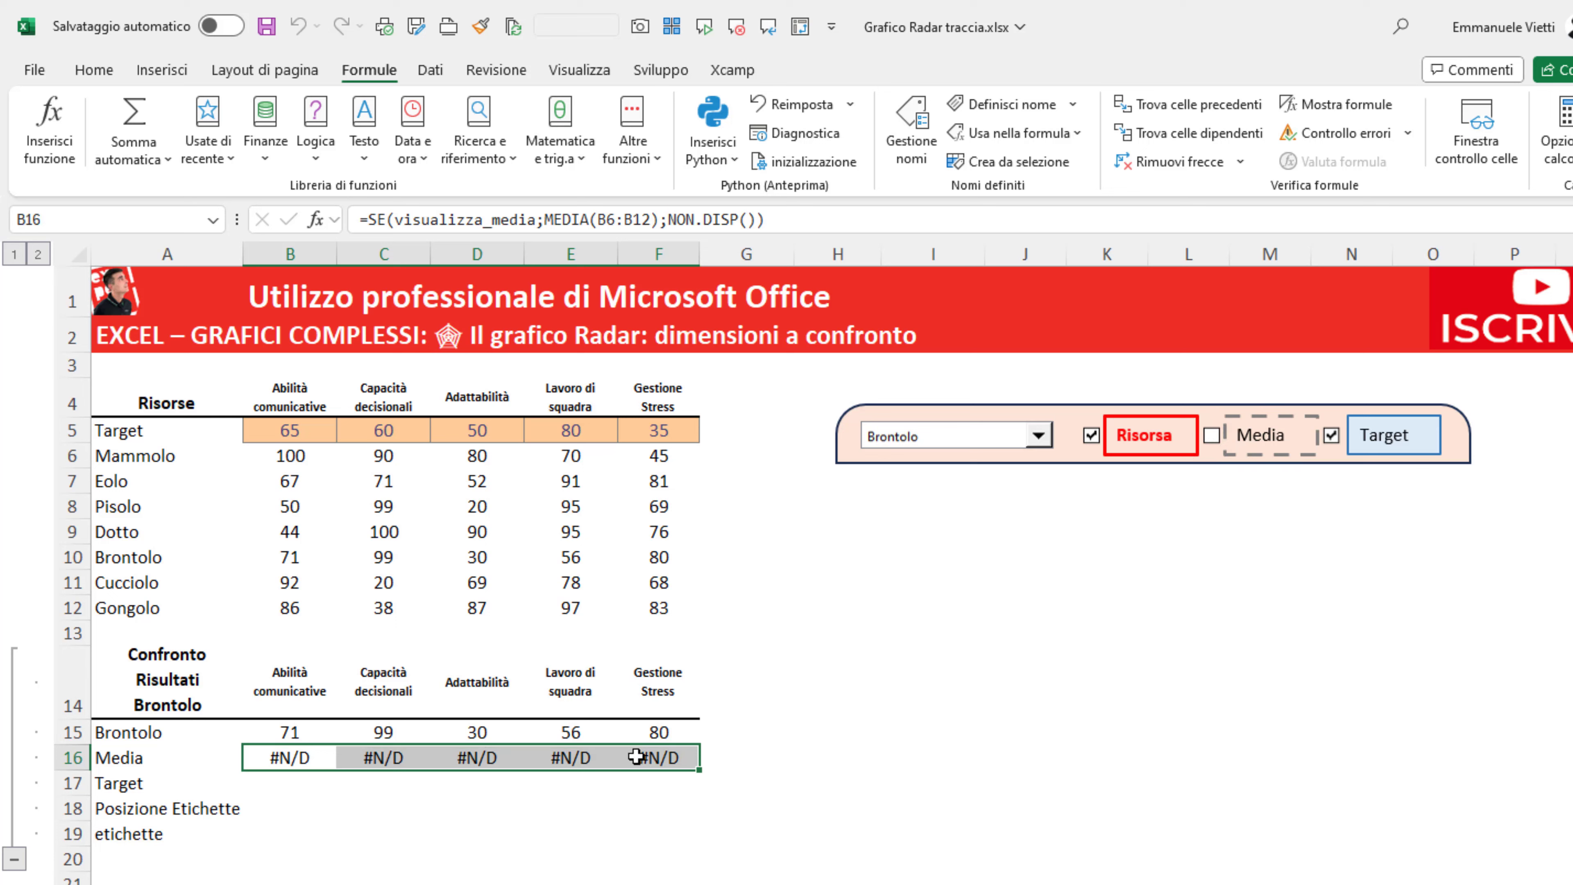
pyautogui.click(1211, 435)
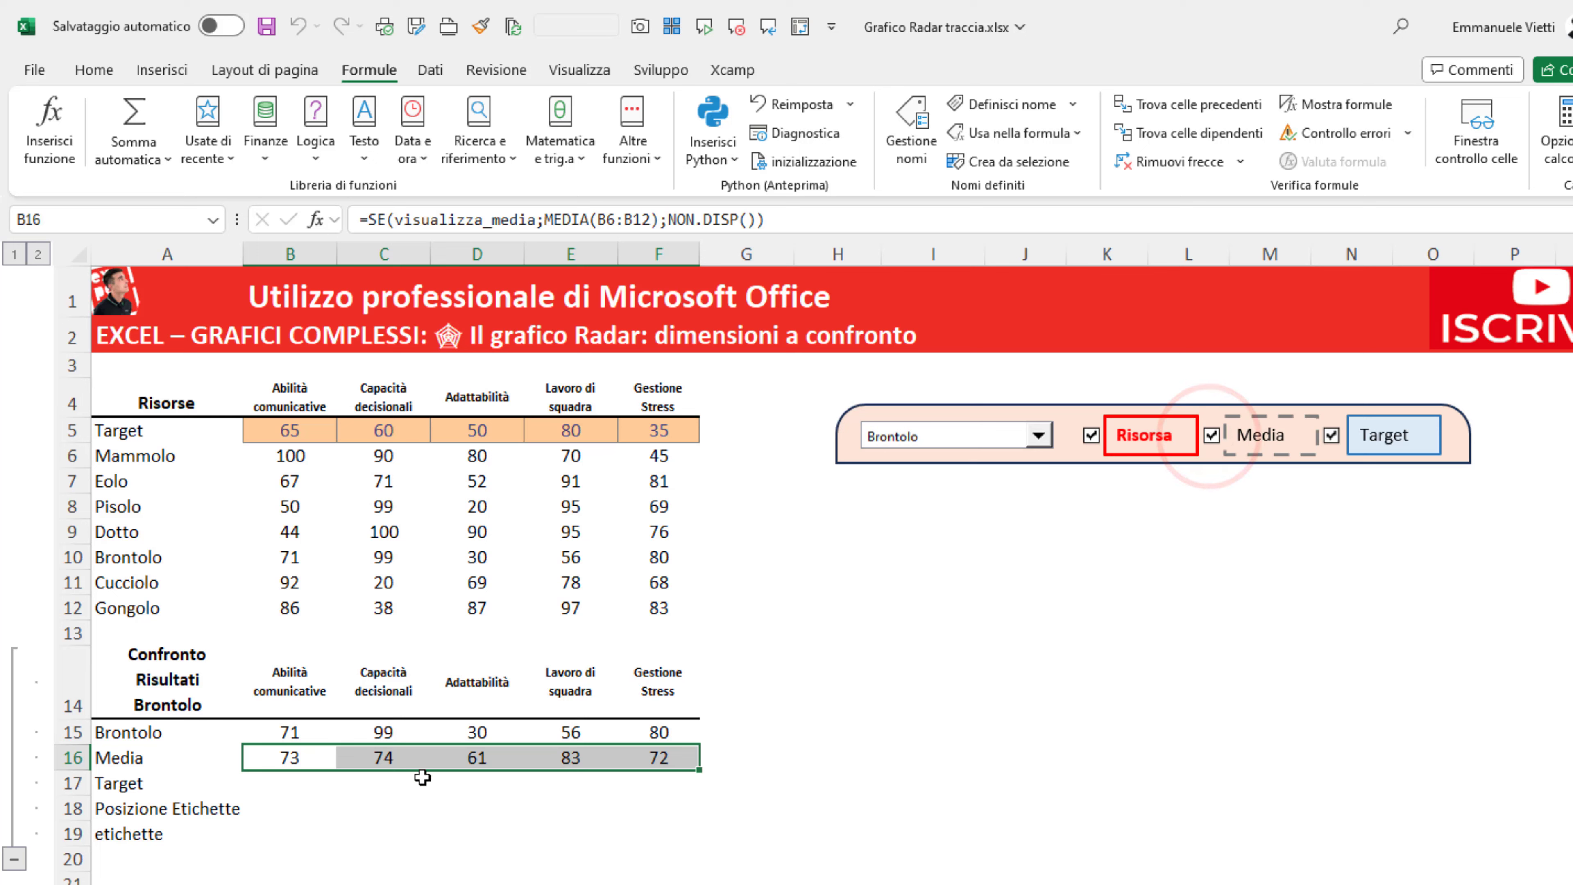
# - Enter =SE(visualizza_target;B5;NON.DISP()) in B17 and fill it right to F17
pyautogui.click(294, 782)
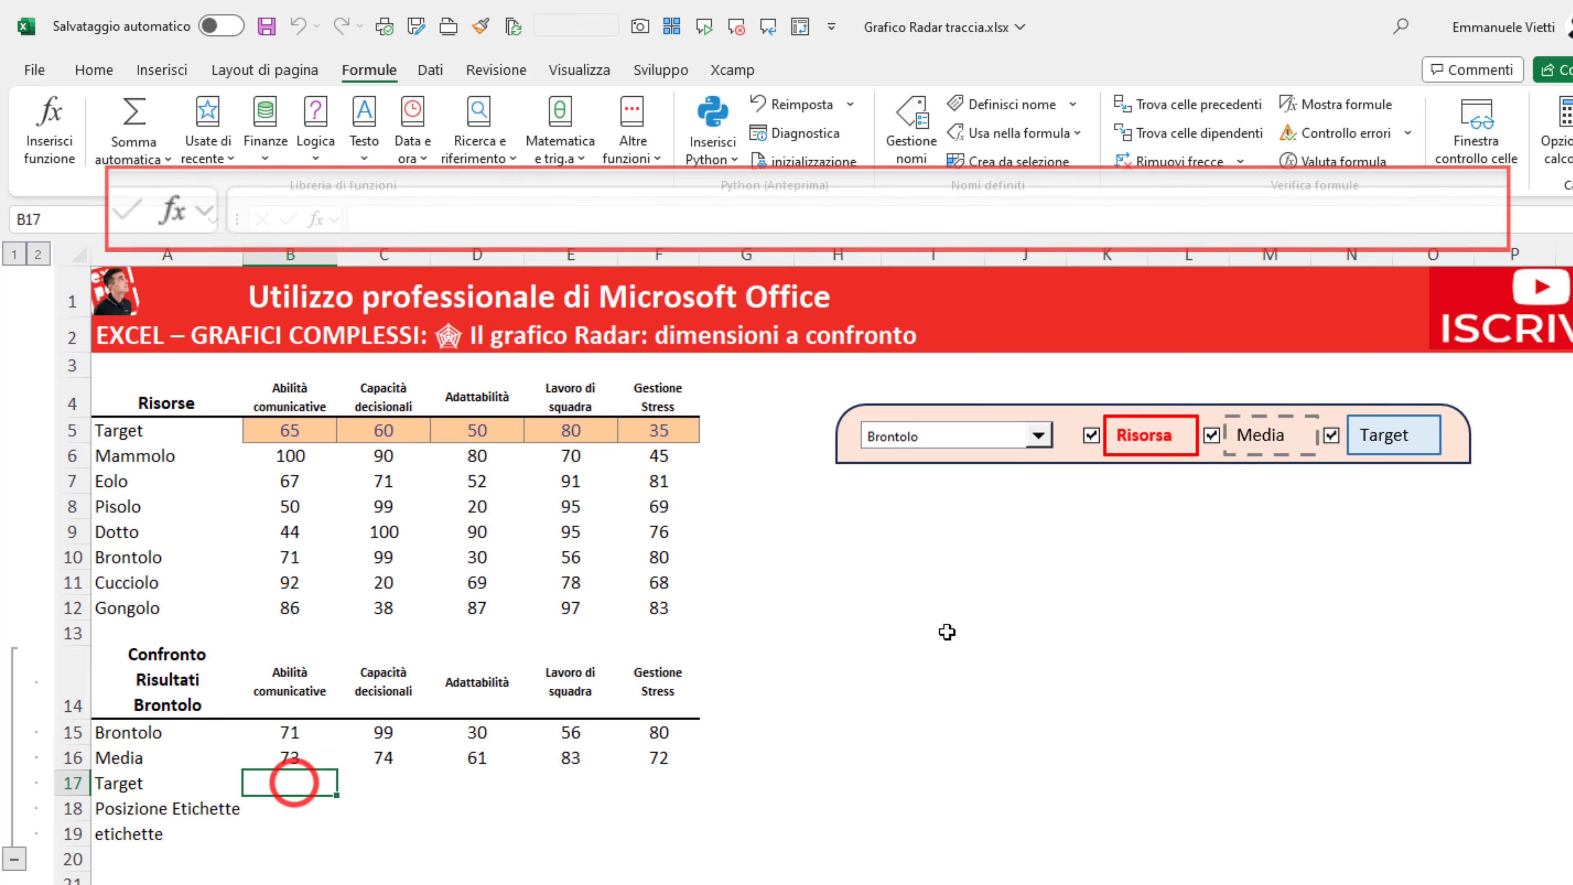
pyautogui.write('=')
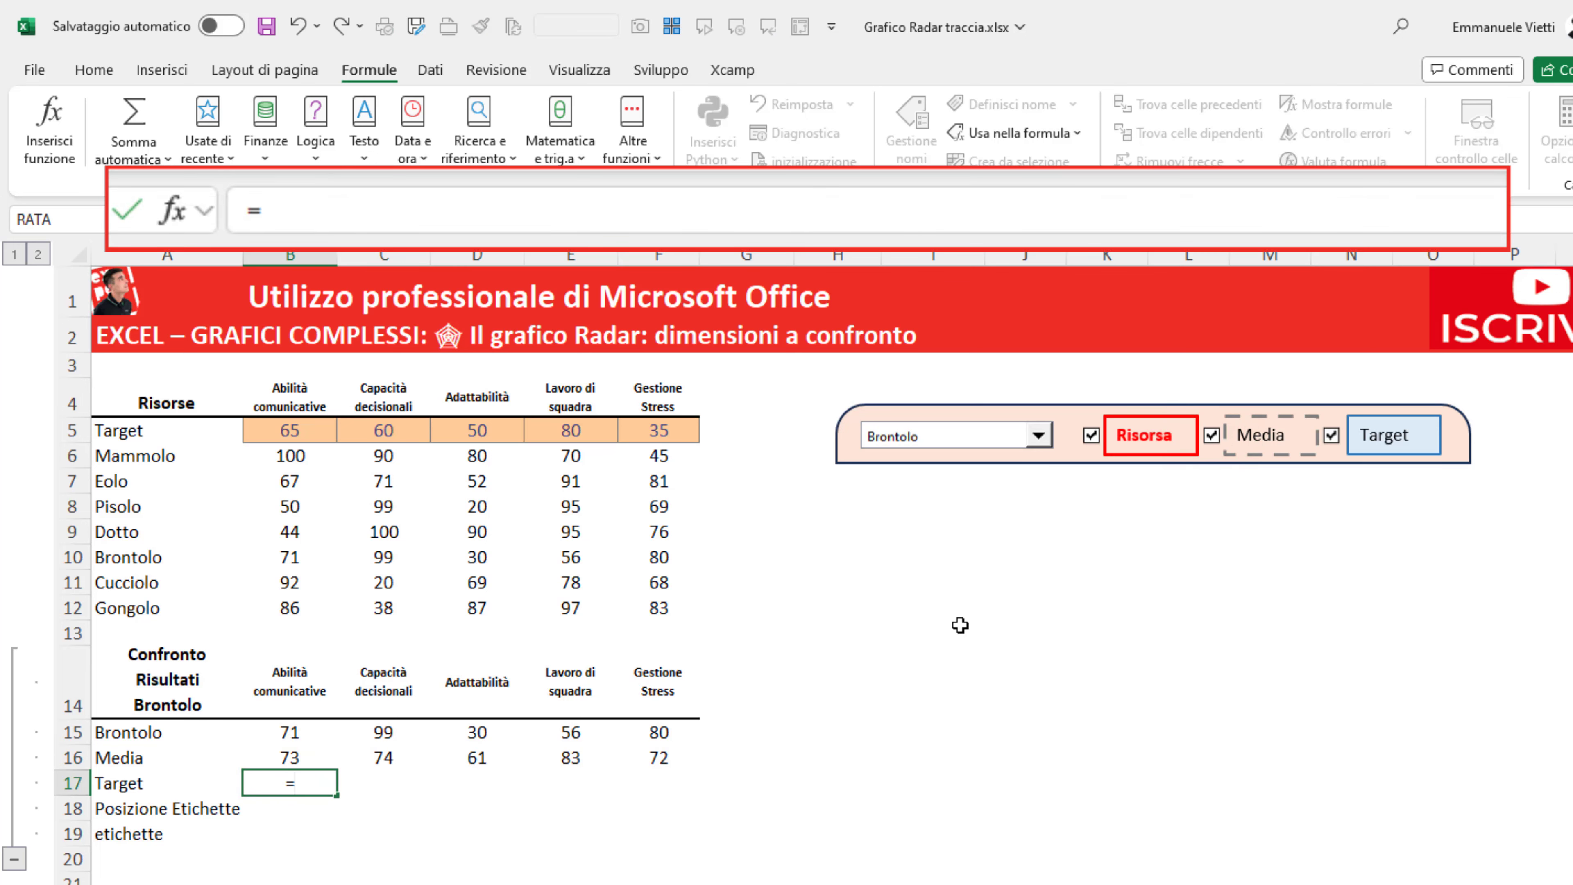
pyautogui.write('se')
pyautogui.press('Tab')
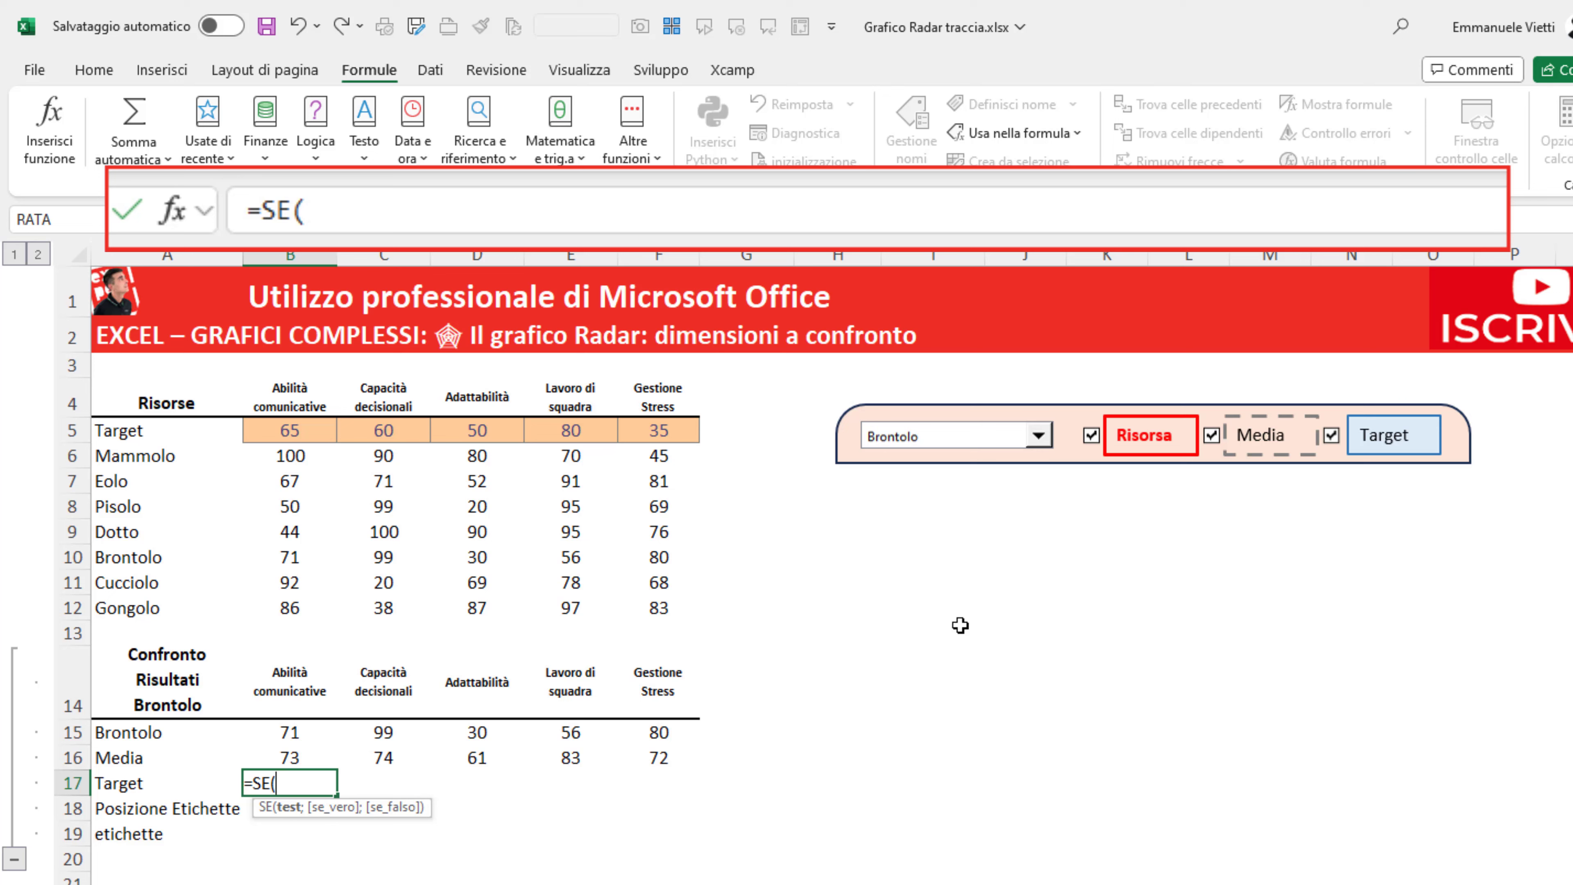
pyautogui.write('visualizza_target;')
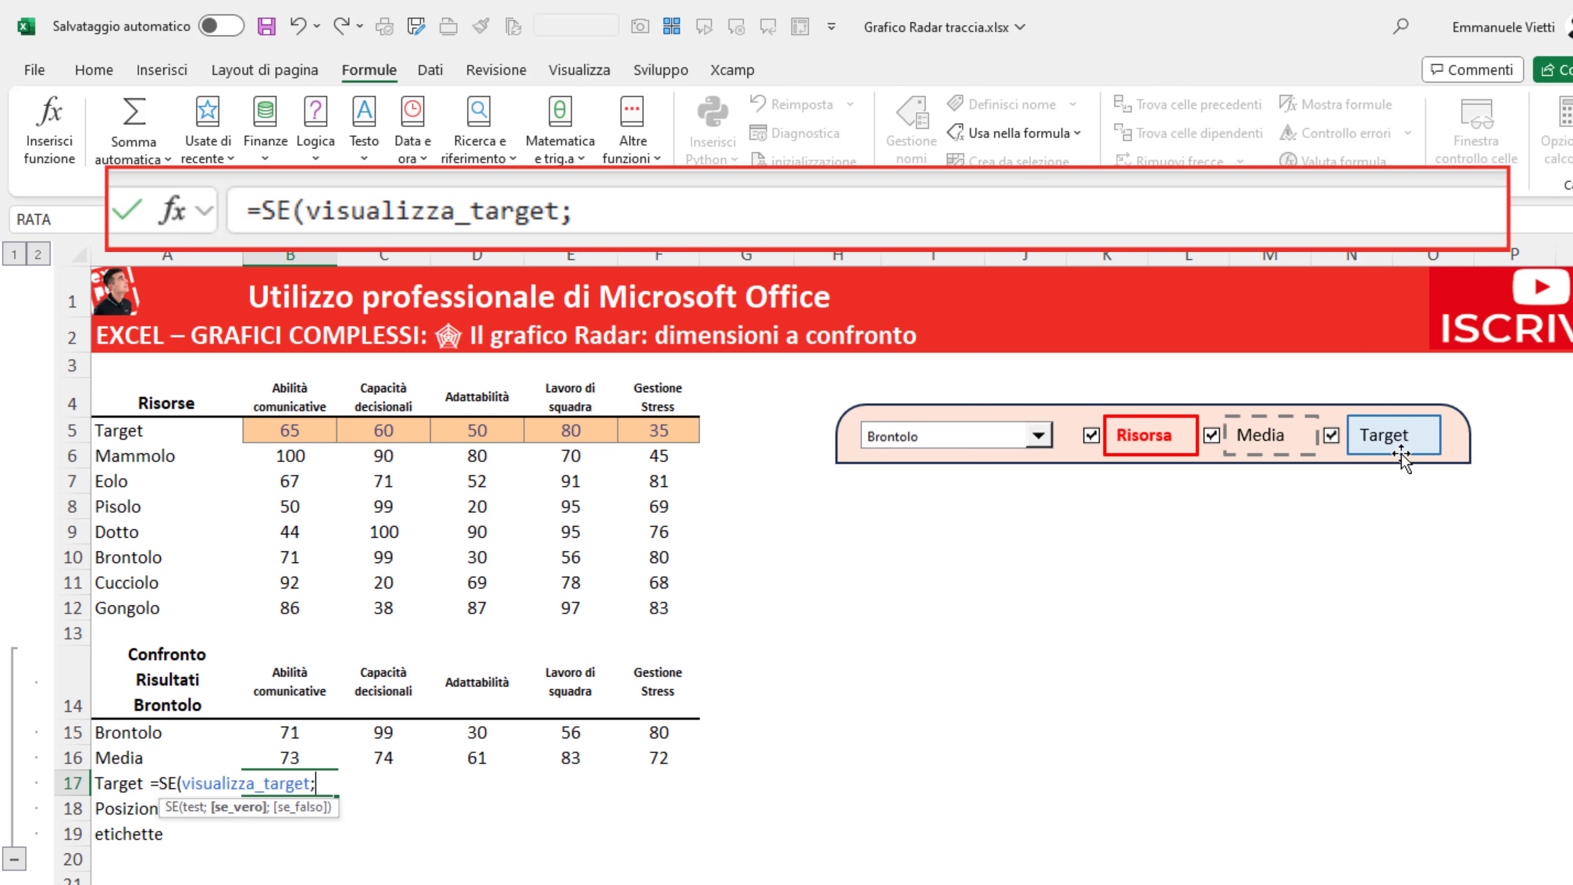
pyautogui.click(305, 427)
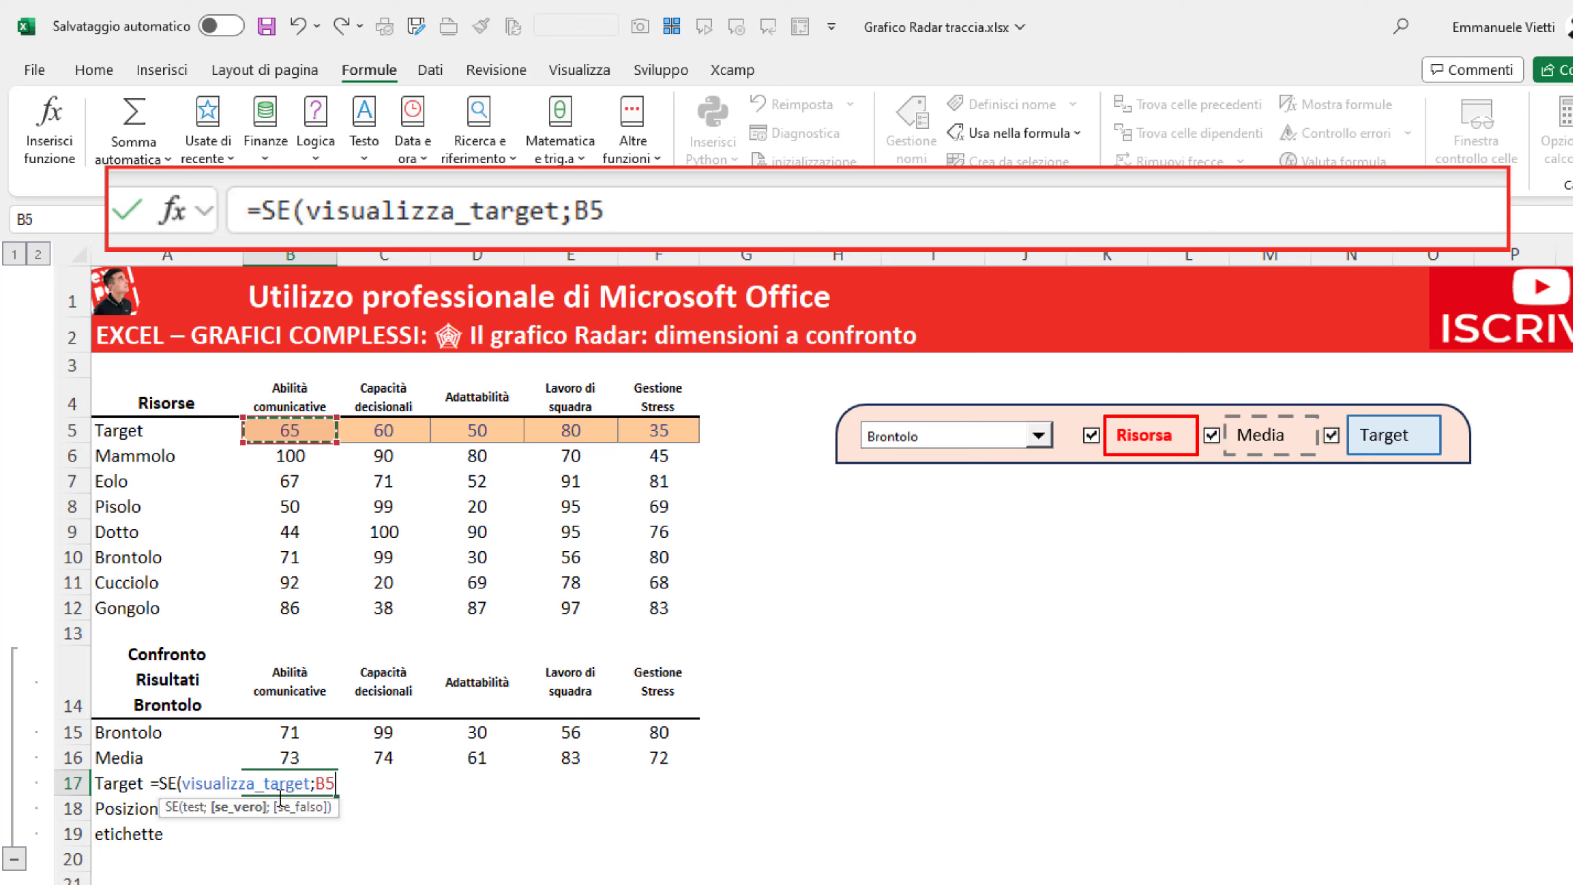
pyautogui.write(';non')
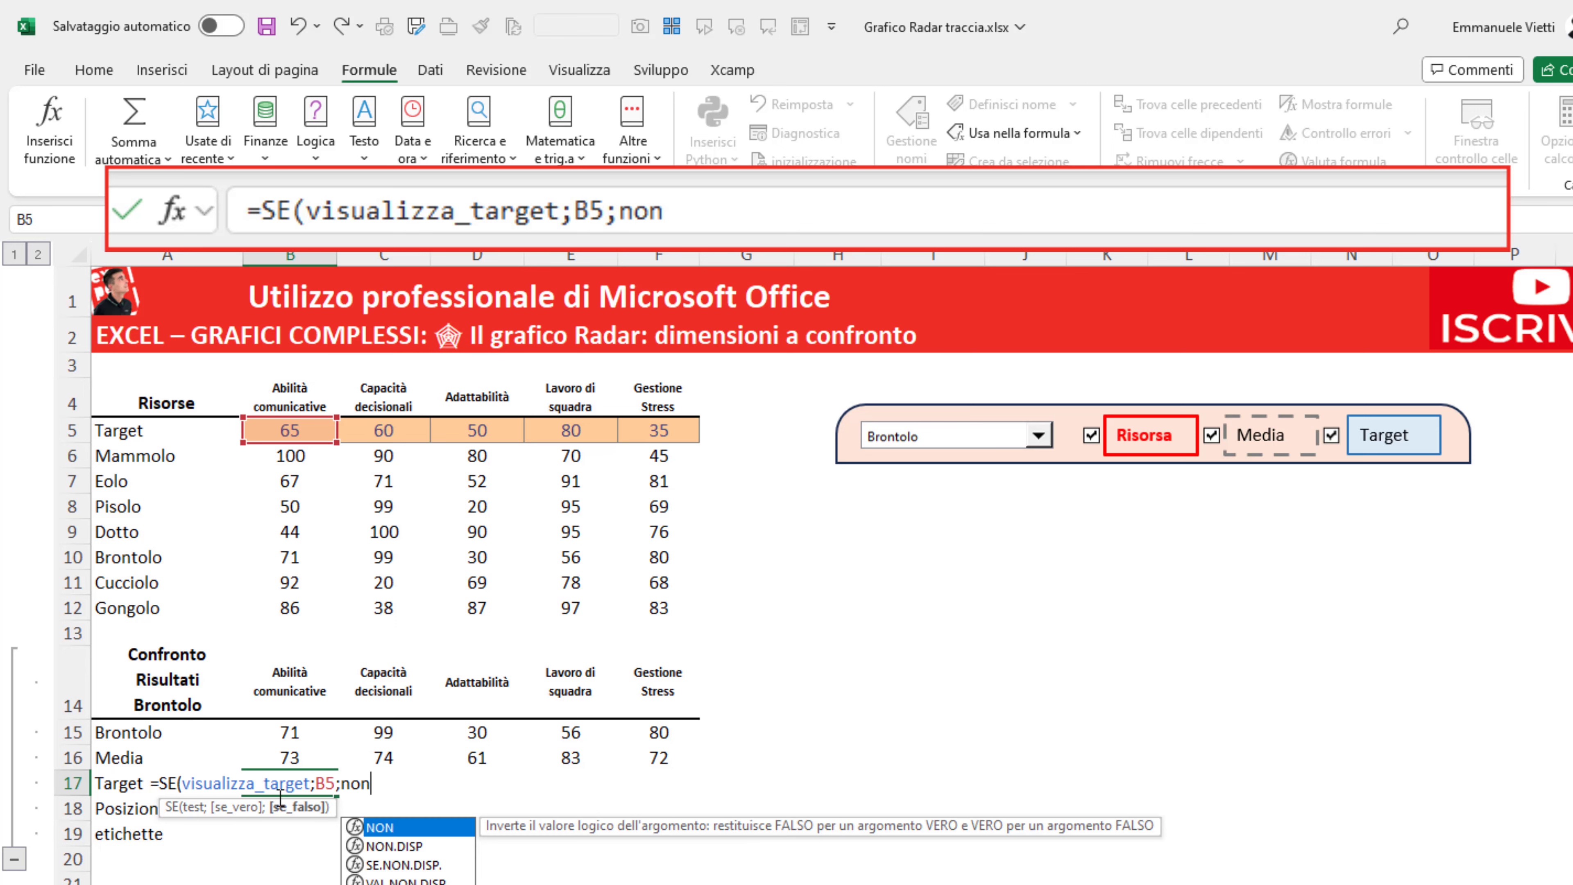
pyautogui.write('.di')
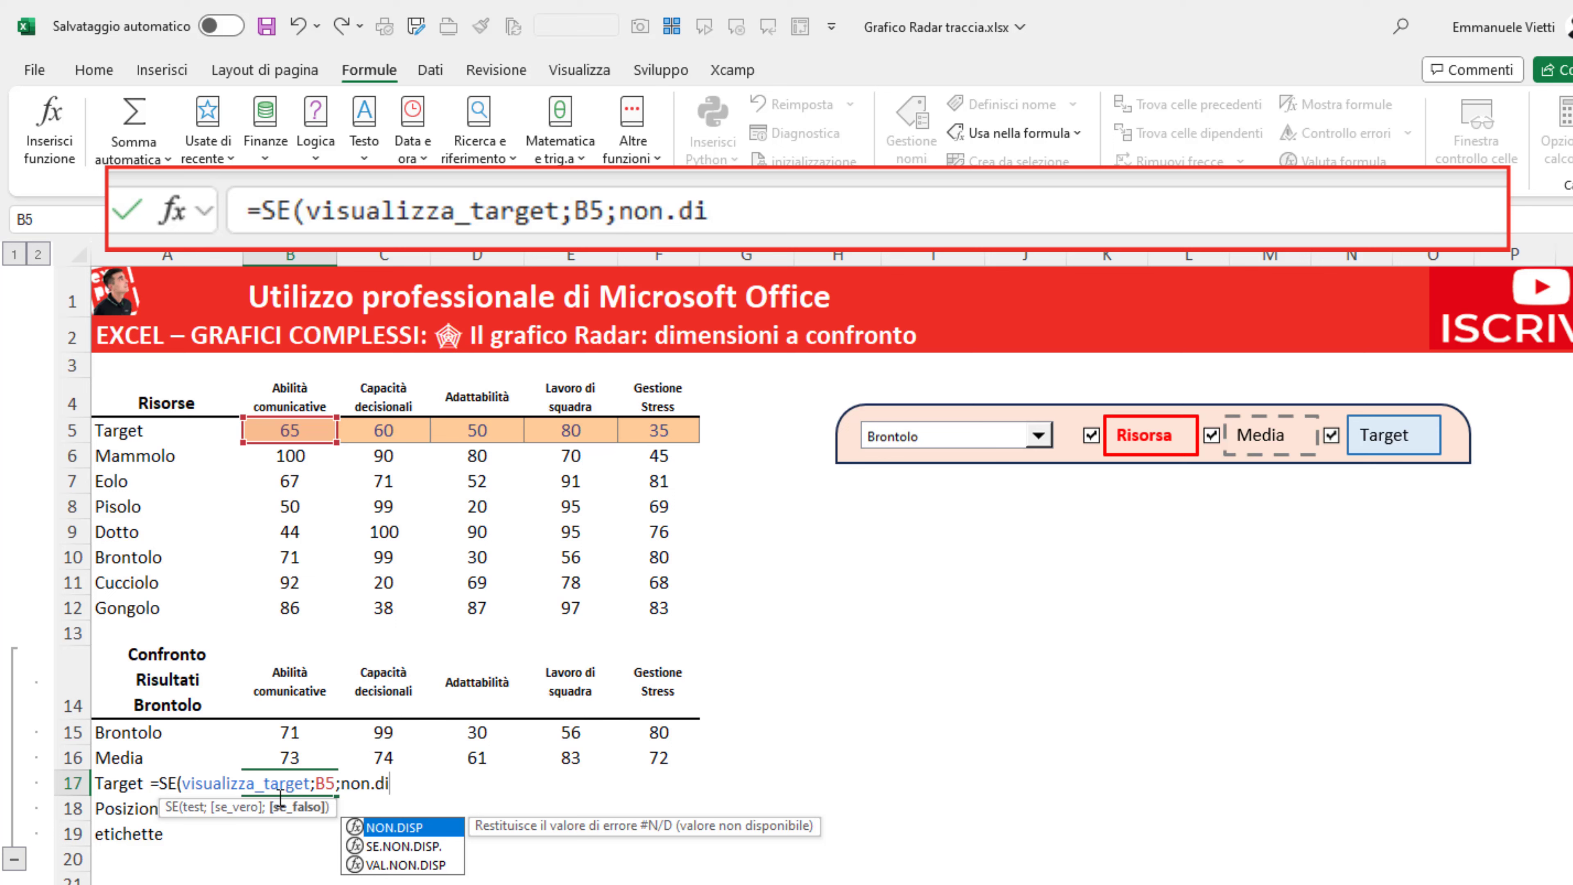
pyautogui.press('Tab')
pyautogui.write('))')
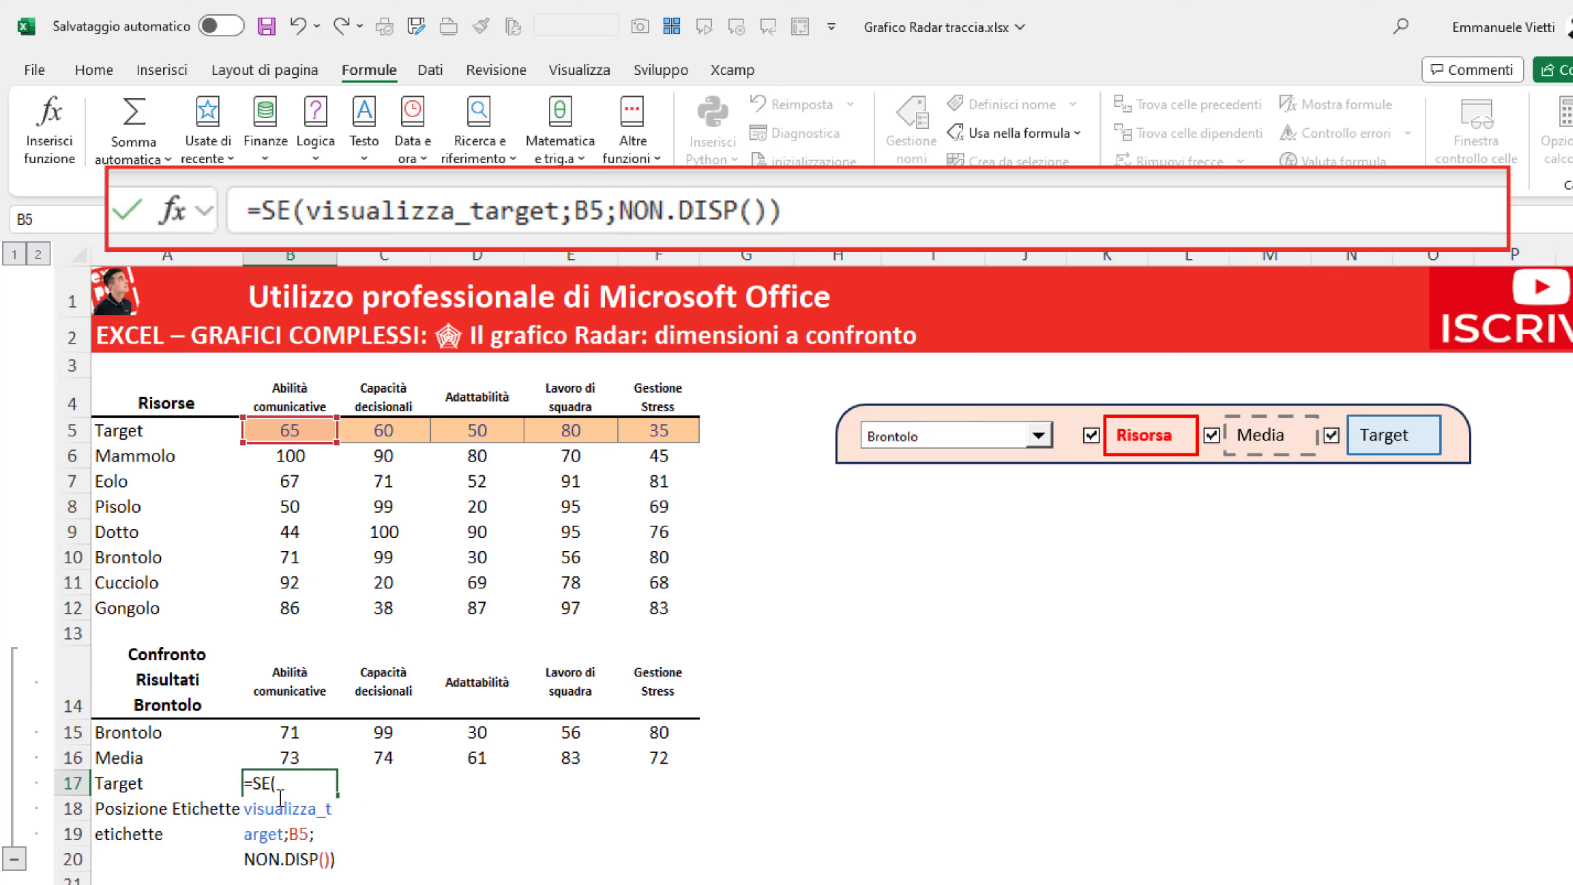
pyautogui.press('Return')
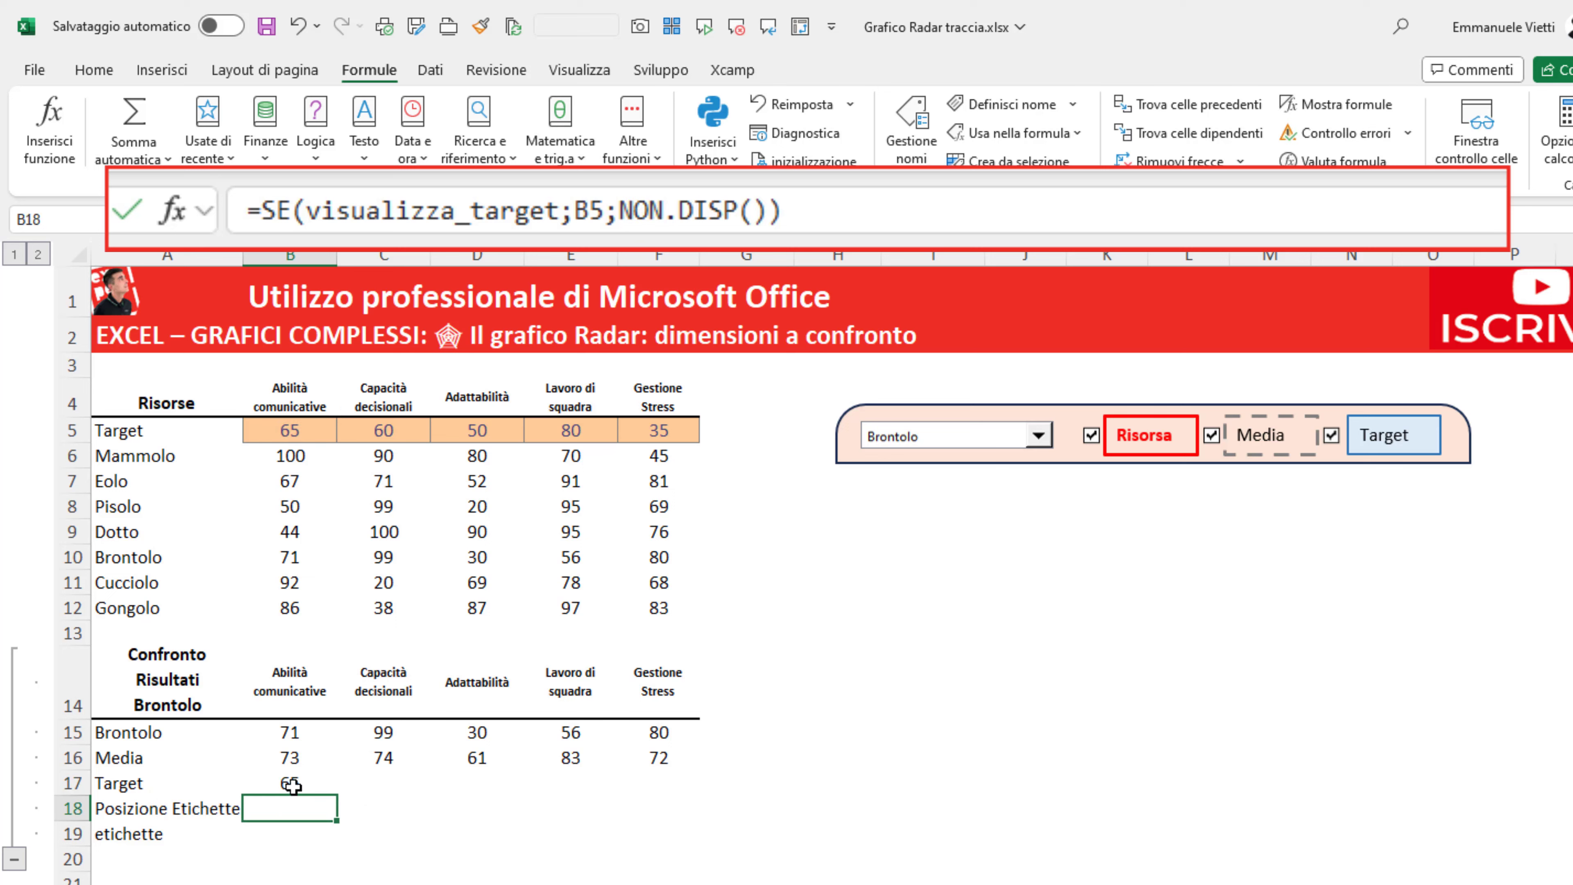
pyautogui.click(290, 784)
pyautogui.moveTo(339, 795); pyautogui.dragTo(699, 795)
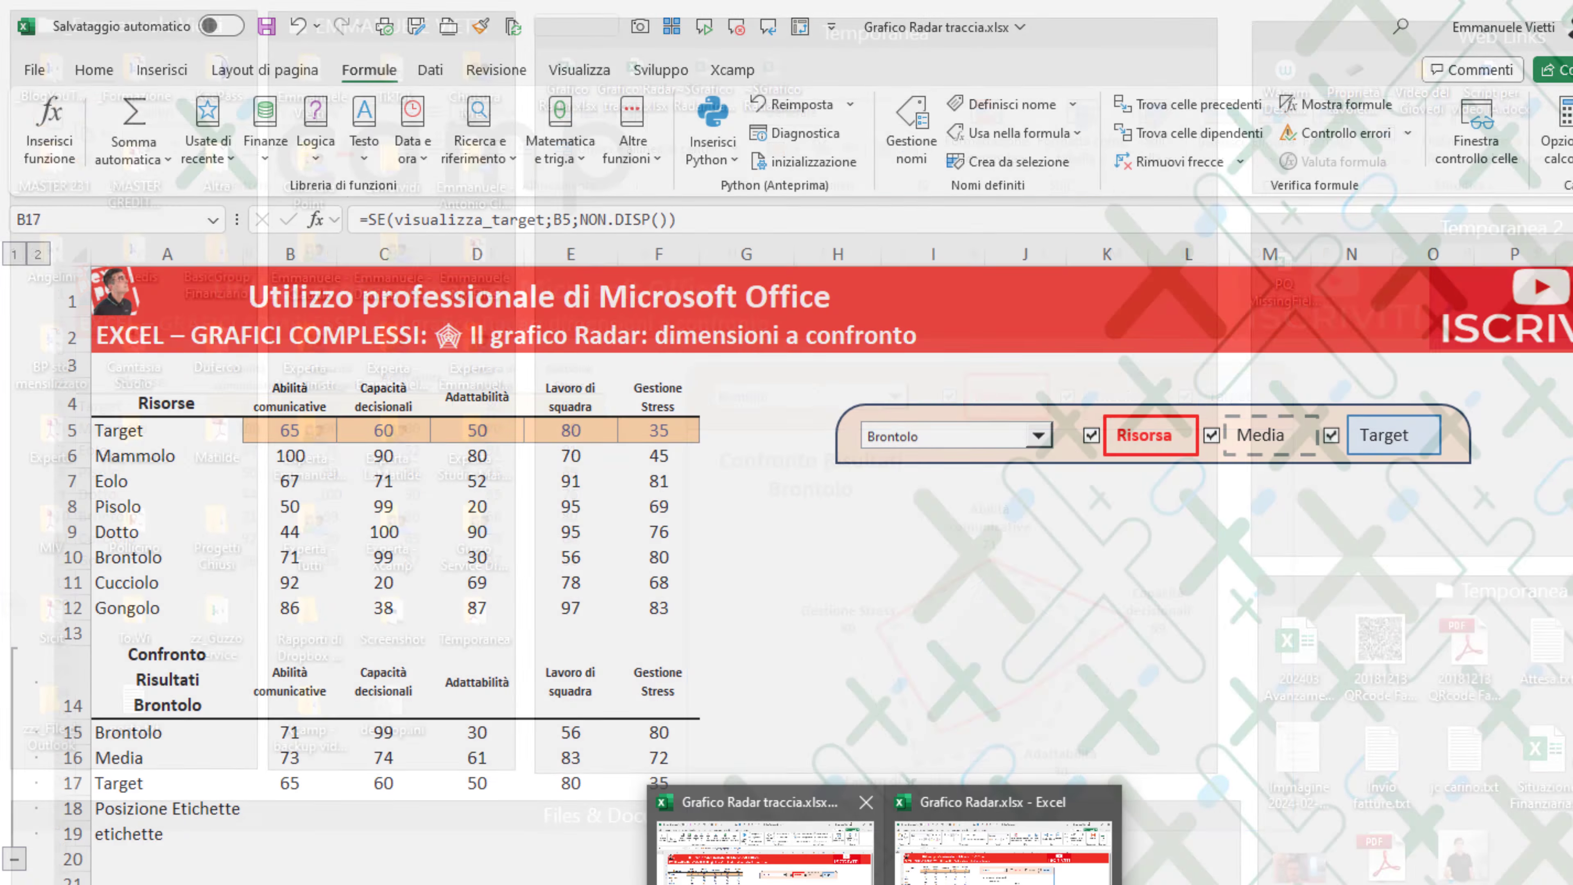
# - Enter =MAX(B15:B17) in B18 to take the highest of Brontolo, Media and Target
pyautogui.click(765, 849)
pyautogui.moveTo(300, 734); pyautogui.dragTo(298, 782)
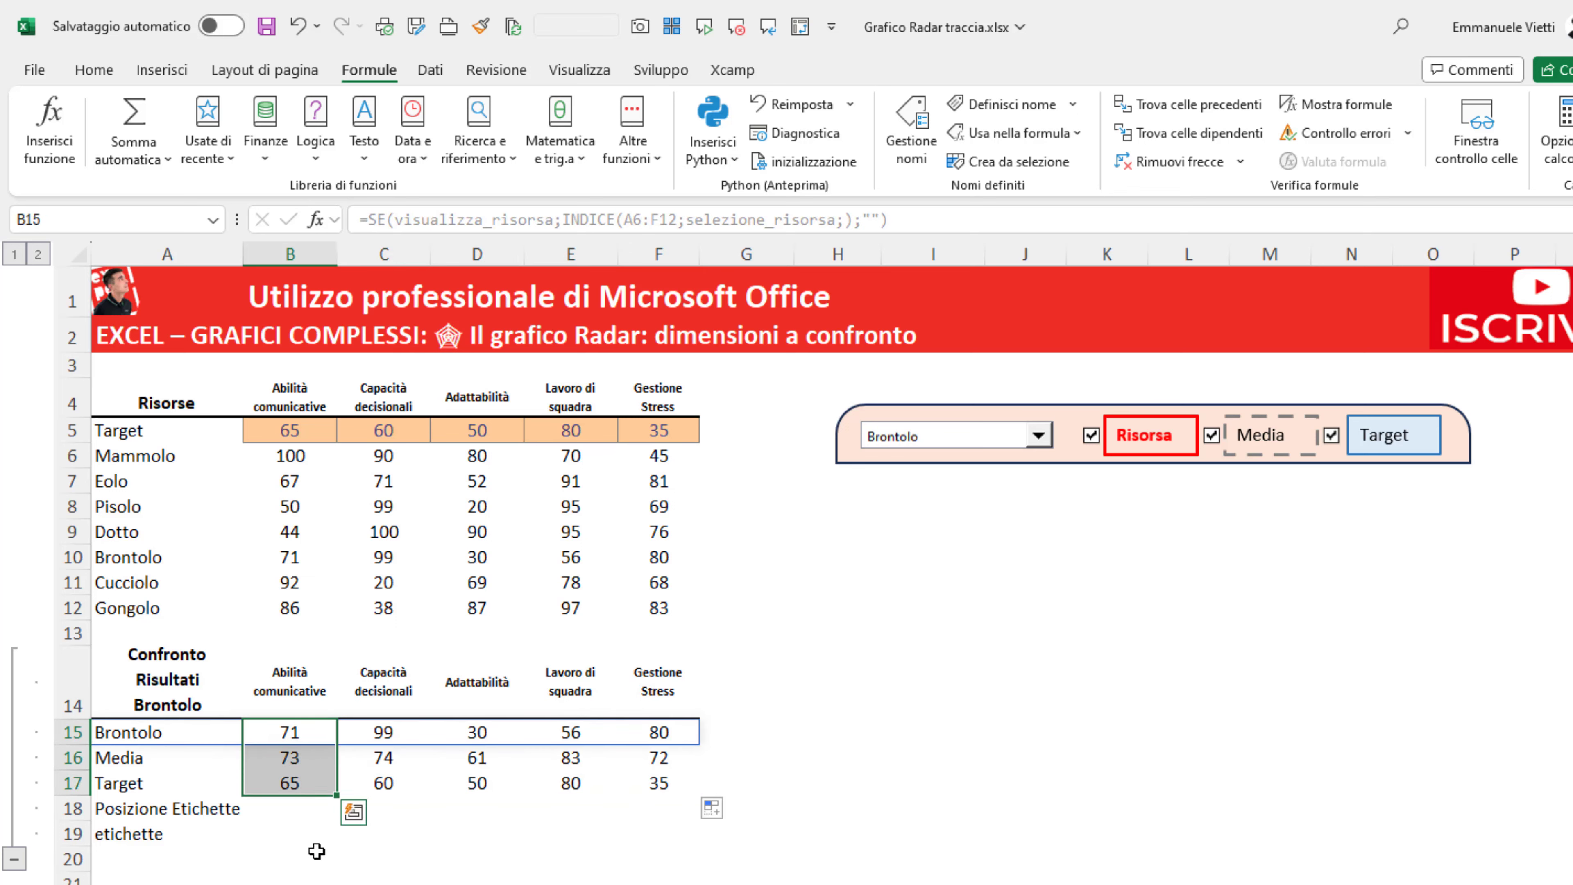
pyautogui.click(308, 810)
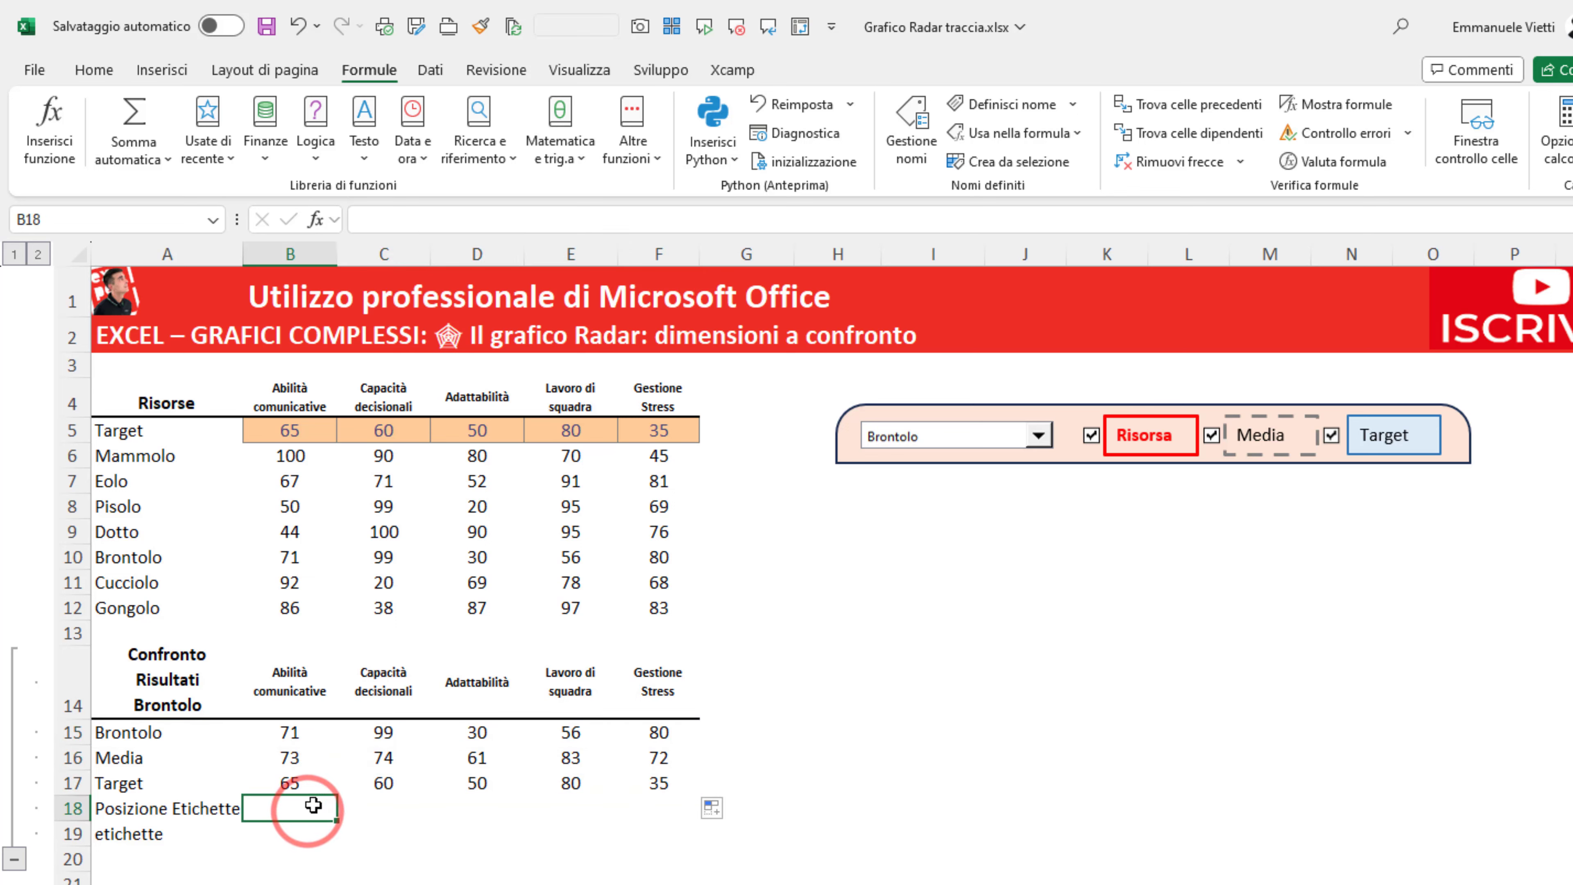
pyautogui.write('=max(')
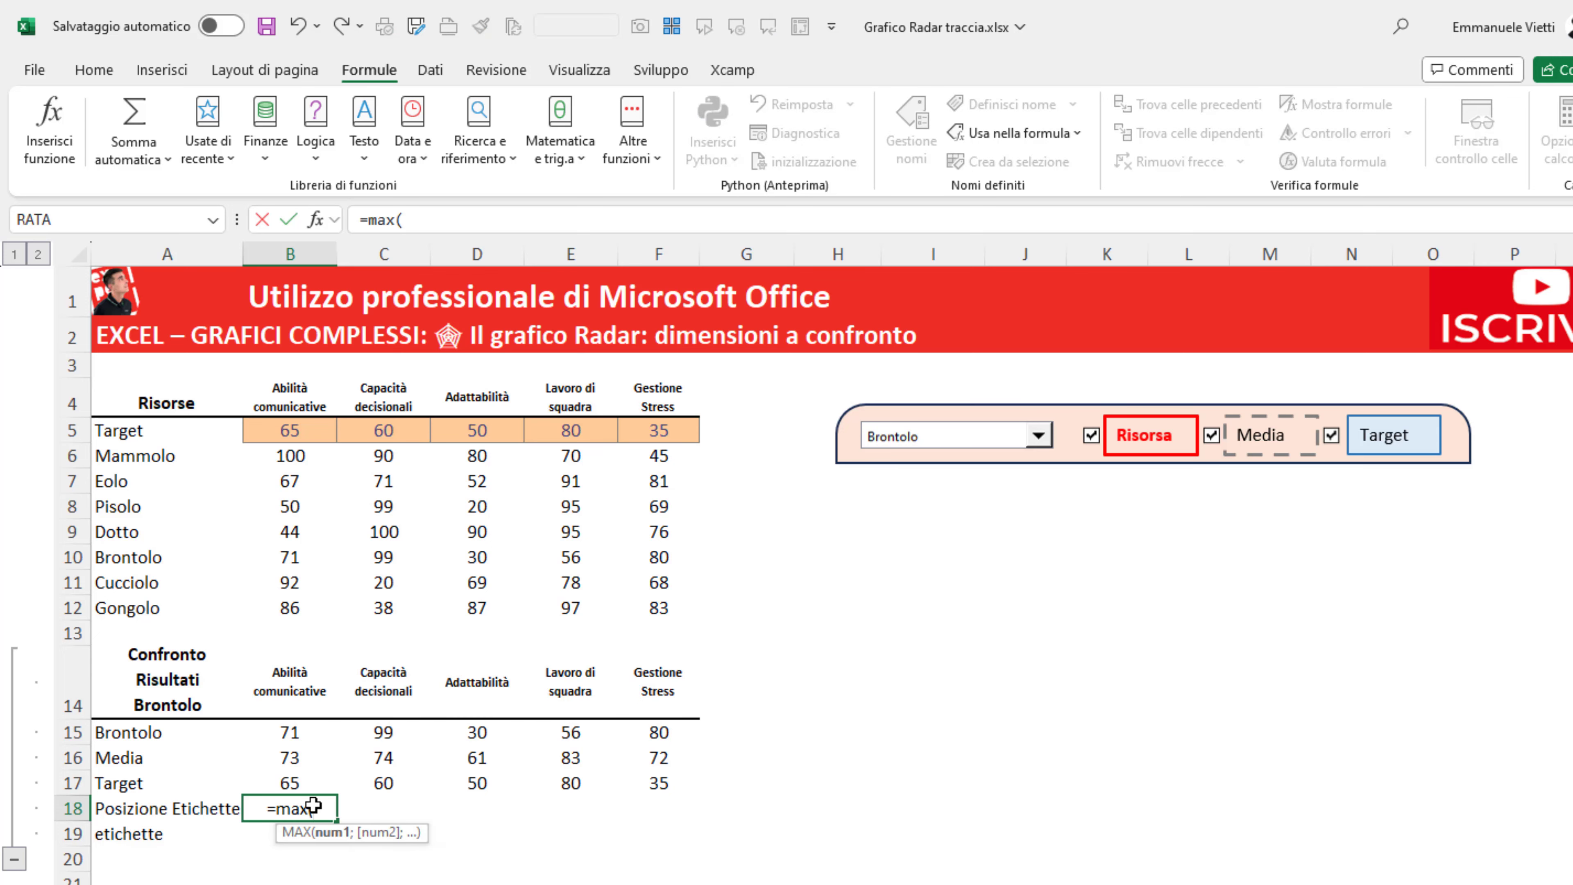
pyautogui.moveTo(279, 741); pyautogui.dragTo(285, 782)
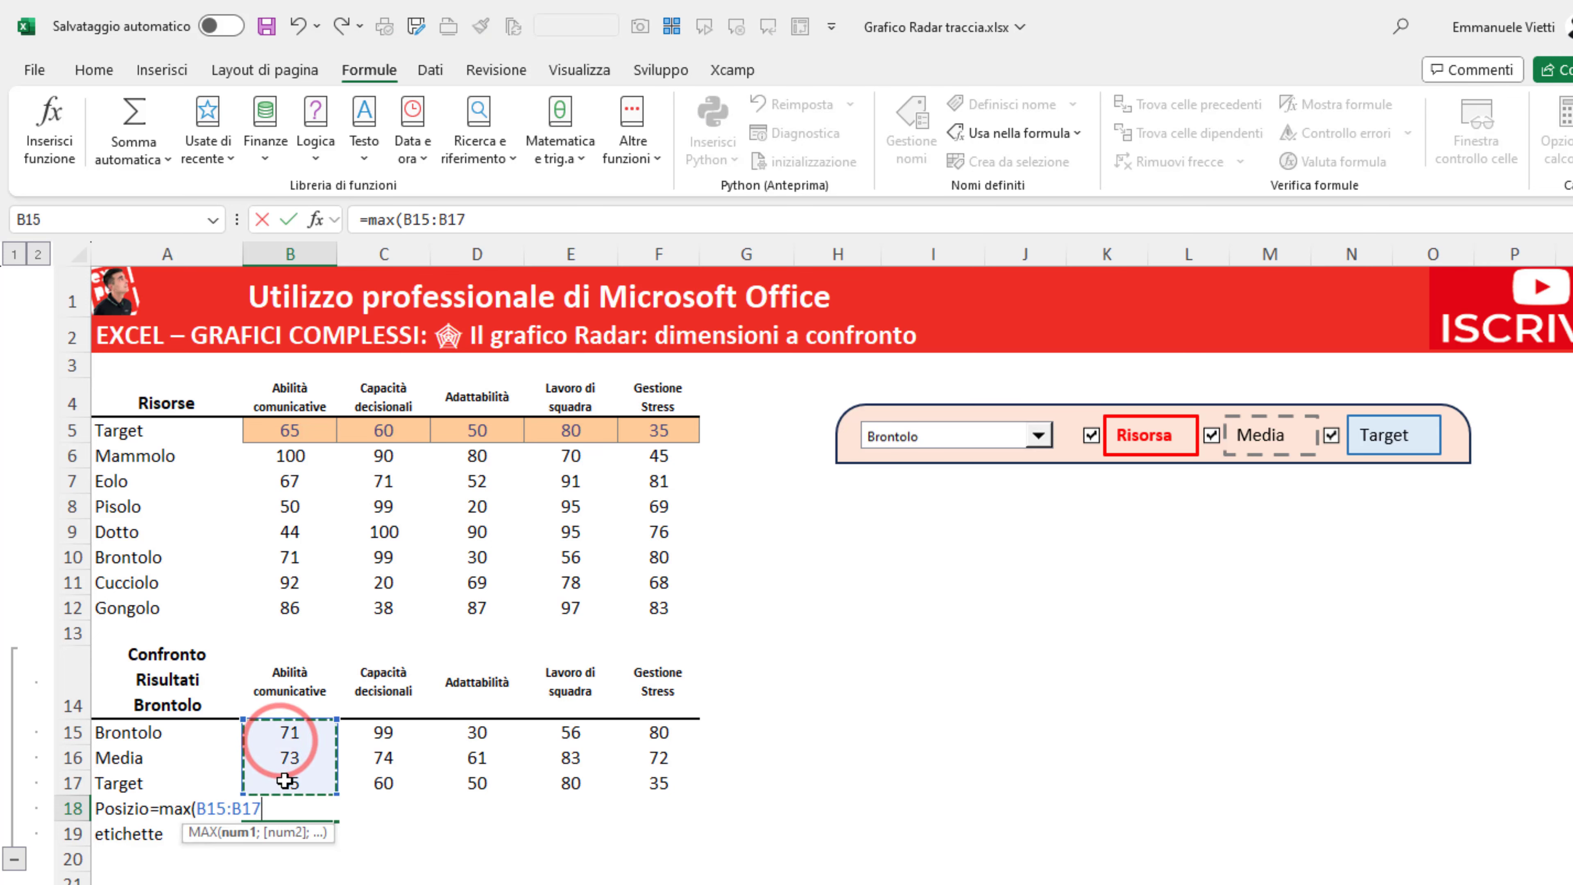
pyautogui.write(')')
pyautogui.press('Return')
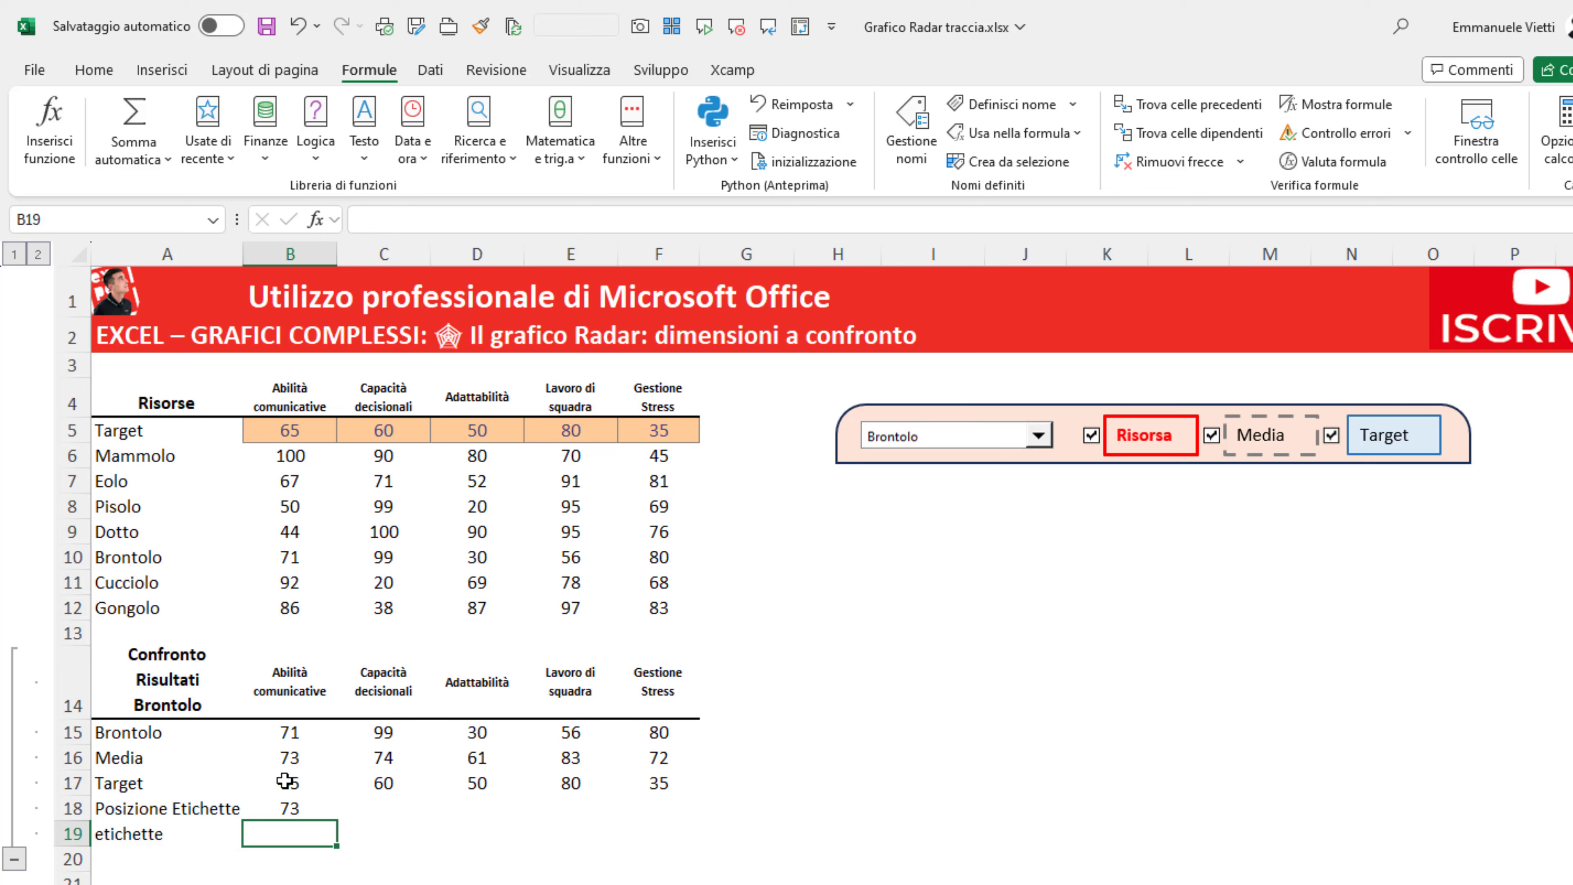
pyautogui.click(278, 809)
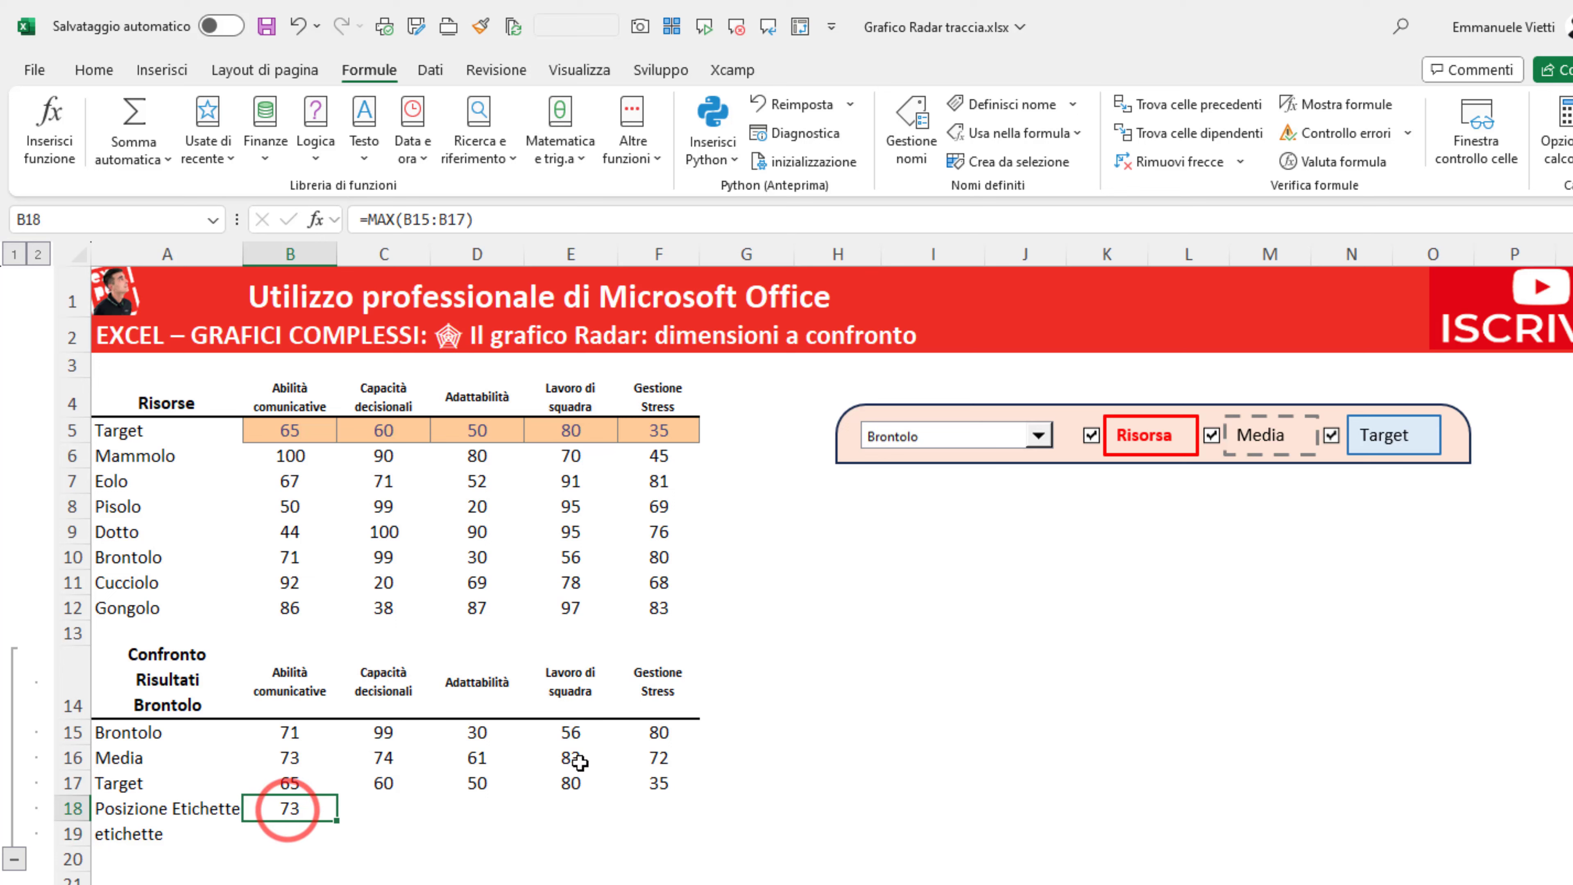
# - Untick the Target checkbox so B17 and B18 show #N/D
pyautogui.press('Up')
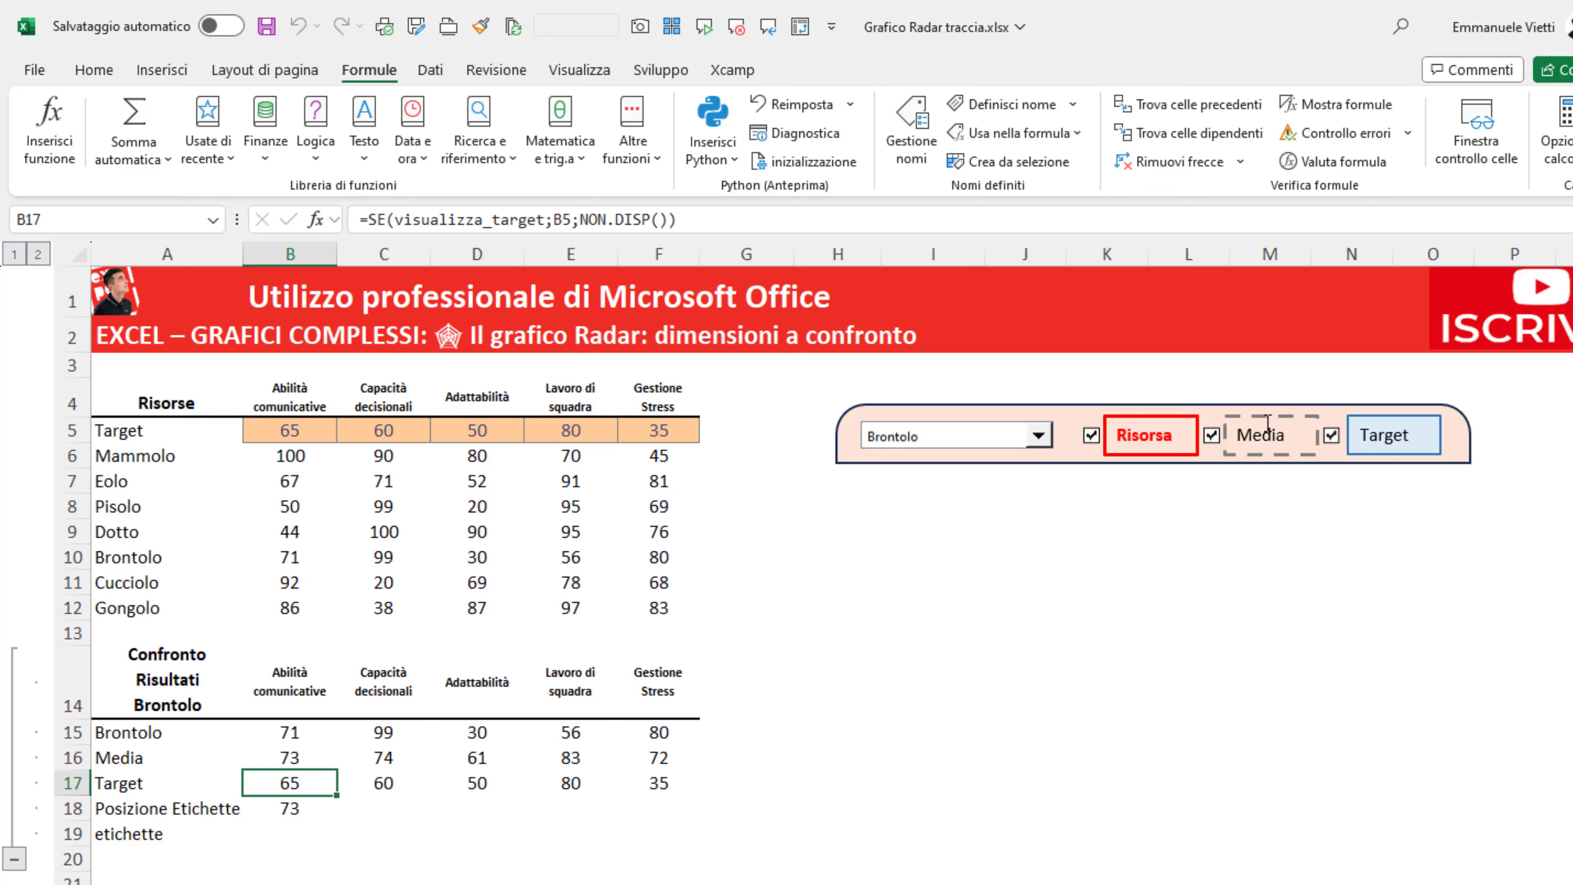
pyautogui.click(1325, 436)
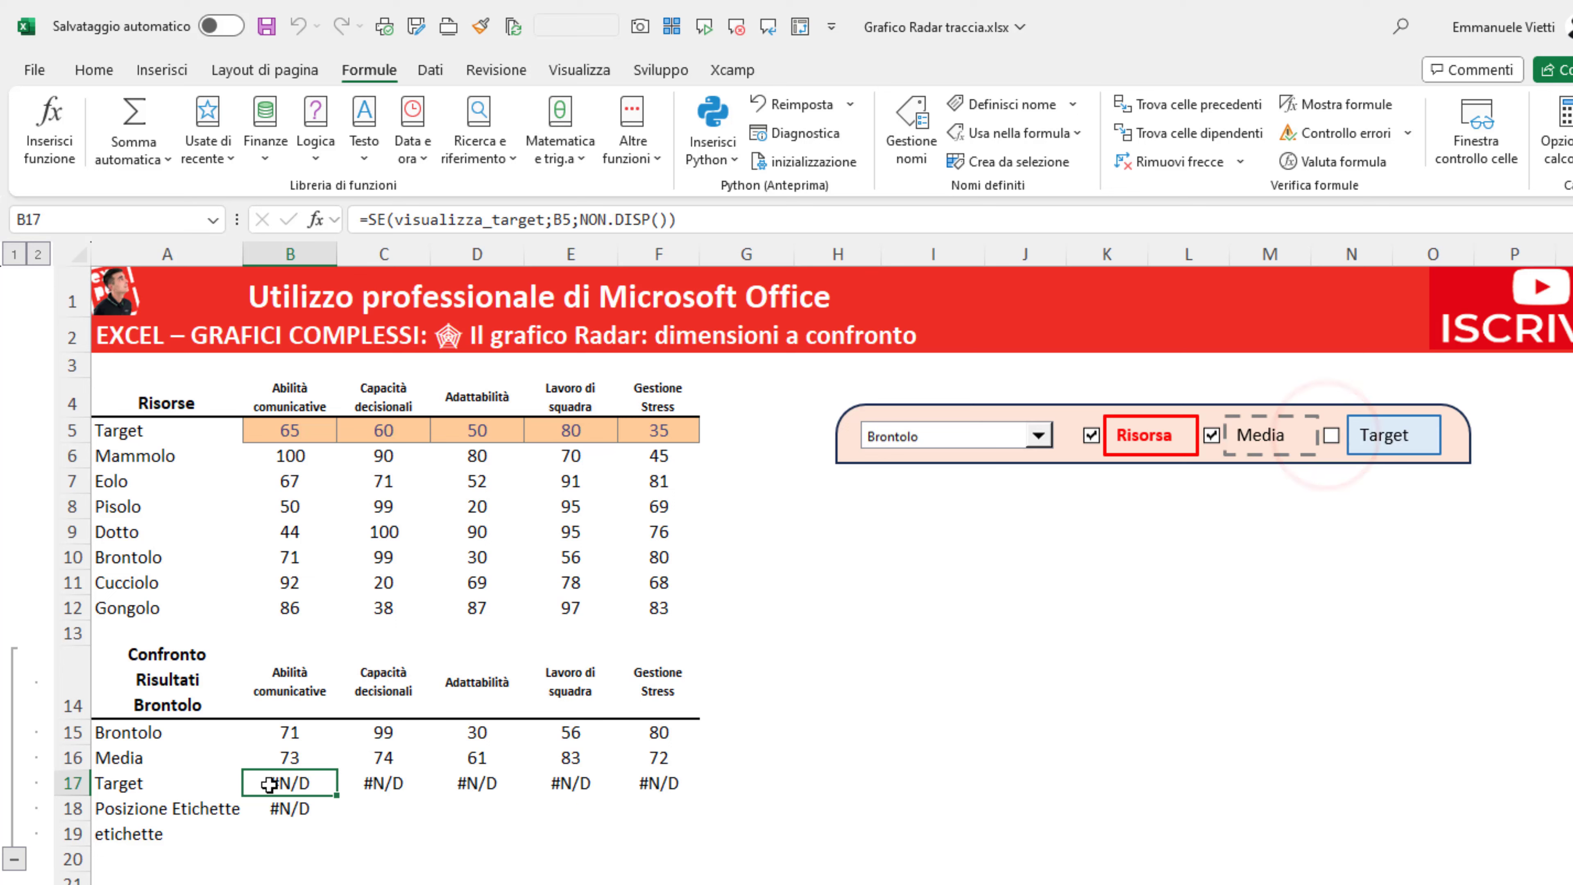
pyautogui.click(282, 782)
pyautogui.click(288, 807)
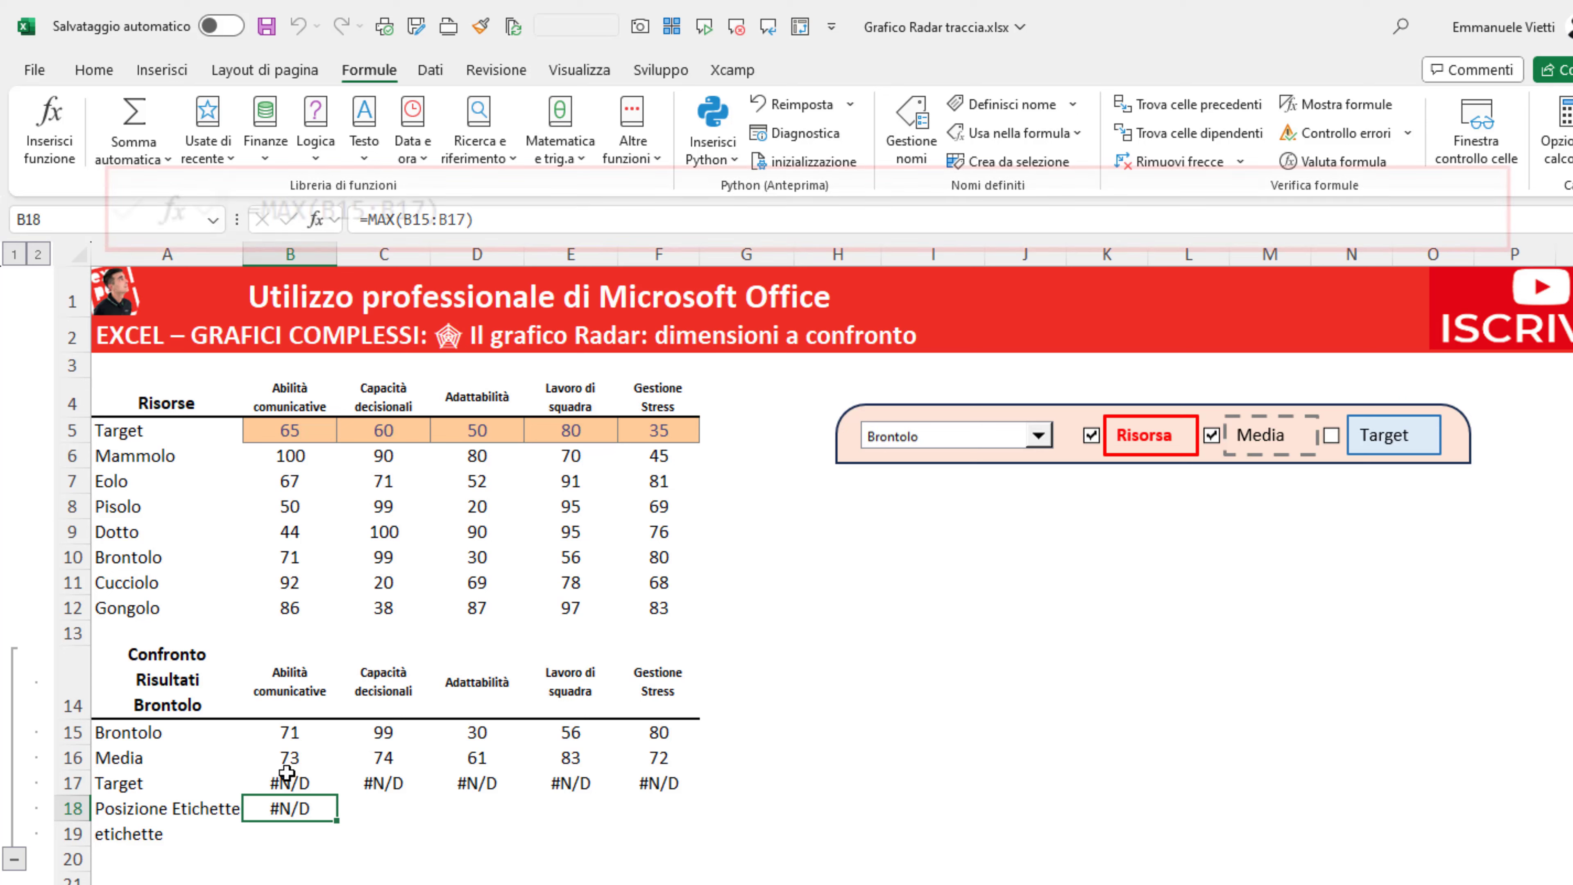
# - Replace B18 with =AGGREGA(4;6;B15:B17), taking the maximum while ignoring errors
pyautogui.press('F2')
pyautogui.press('Escape')
pyautogui.write('=ag')
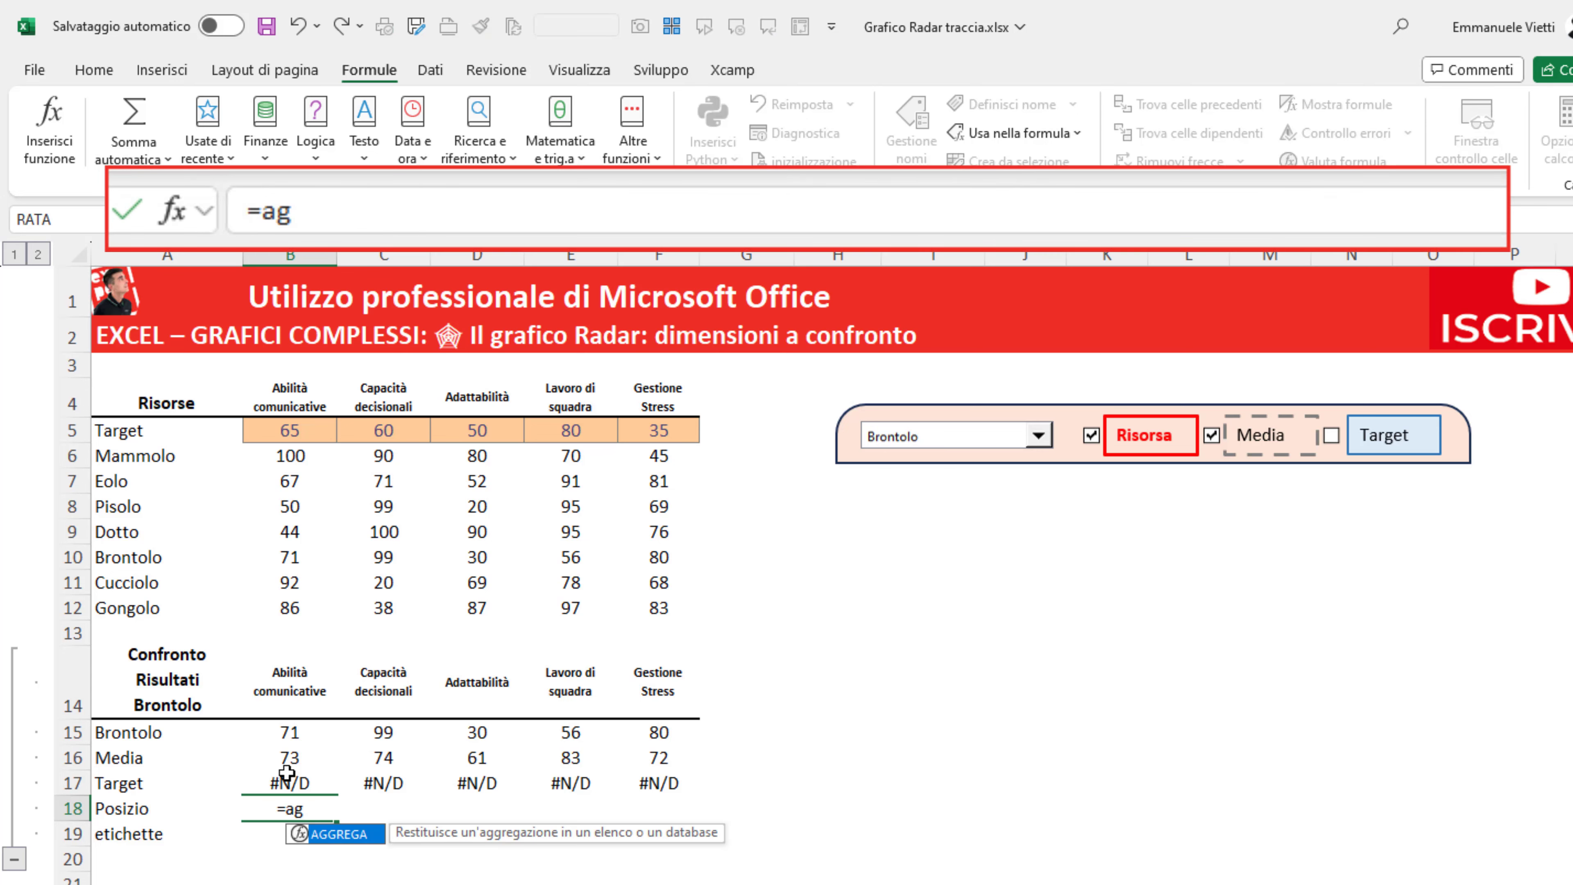
pyautogui.press('Tab')
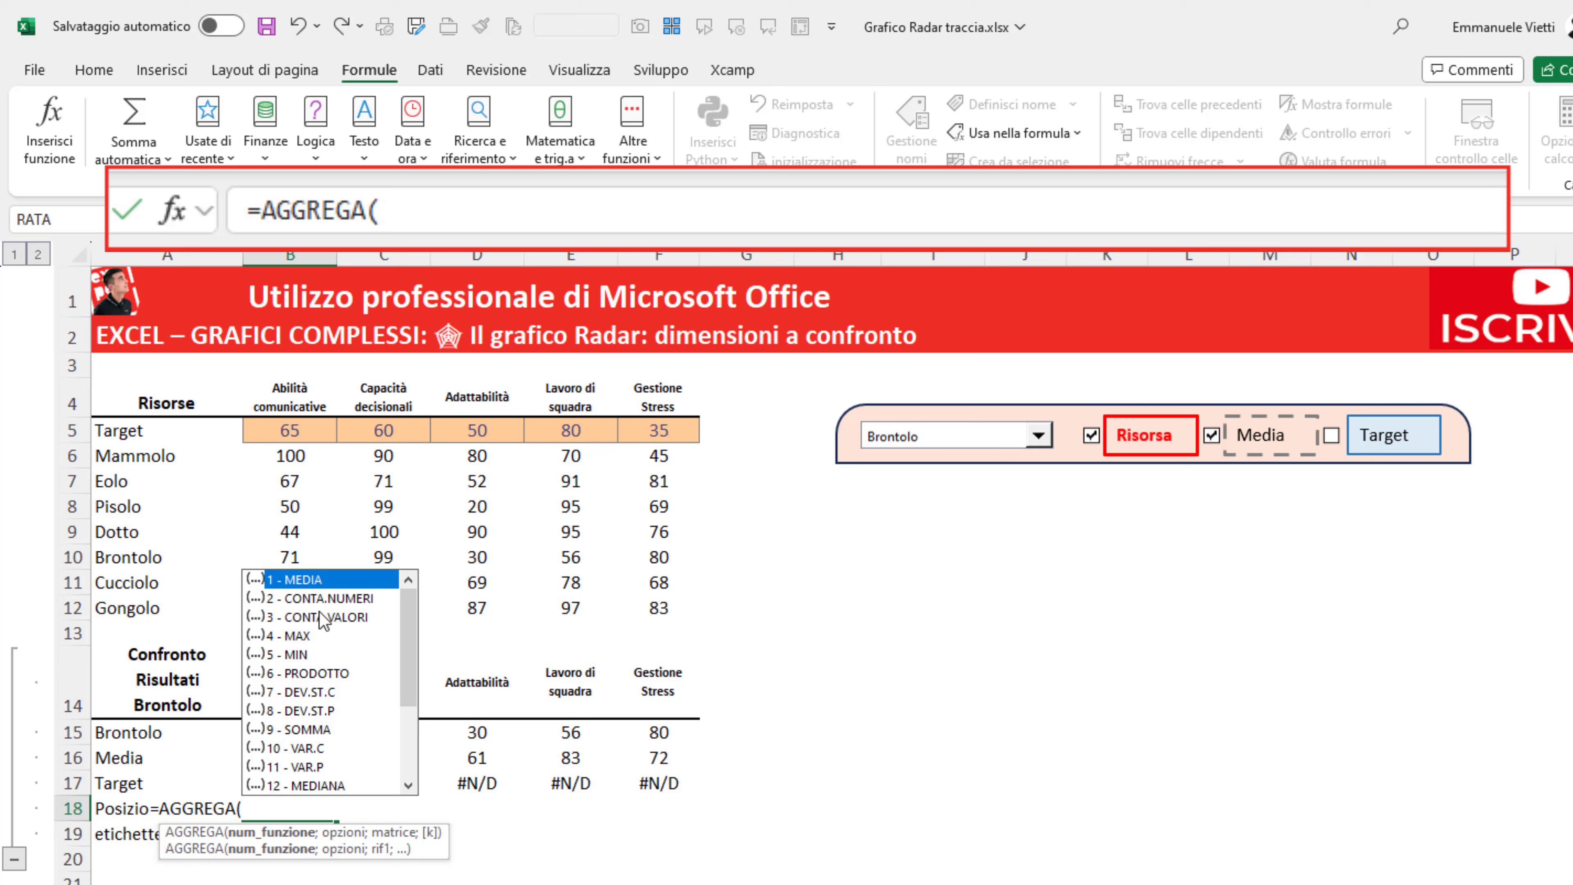
pyautogui.doubleClick(309, 638)
pyautogui.write(';')
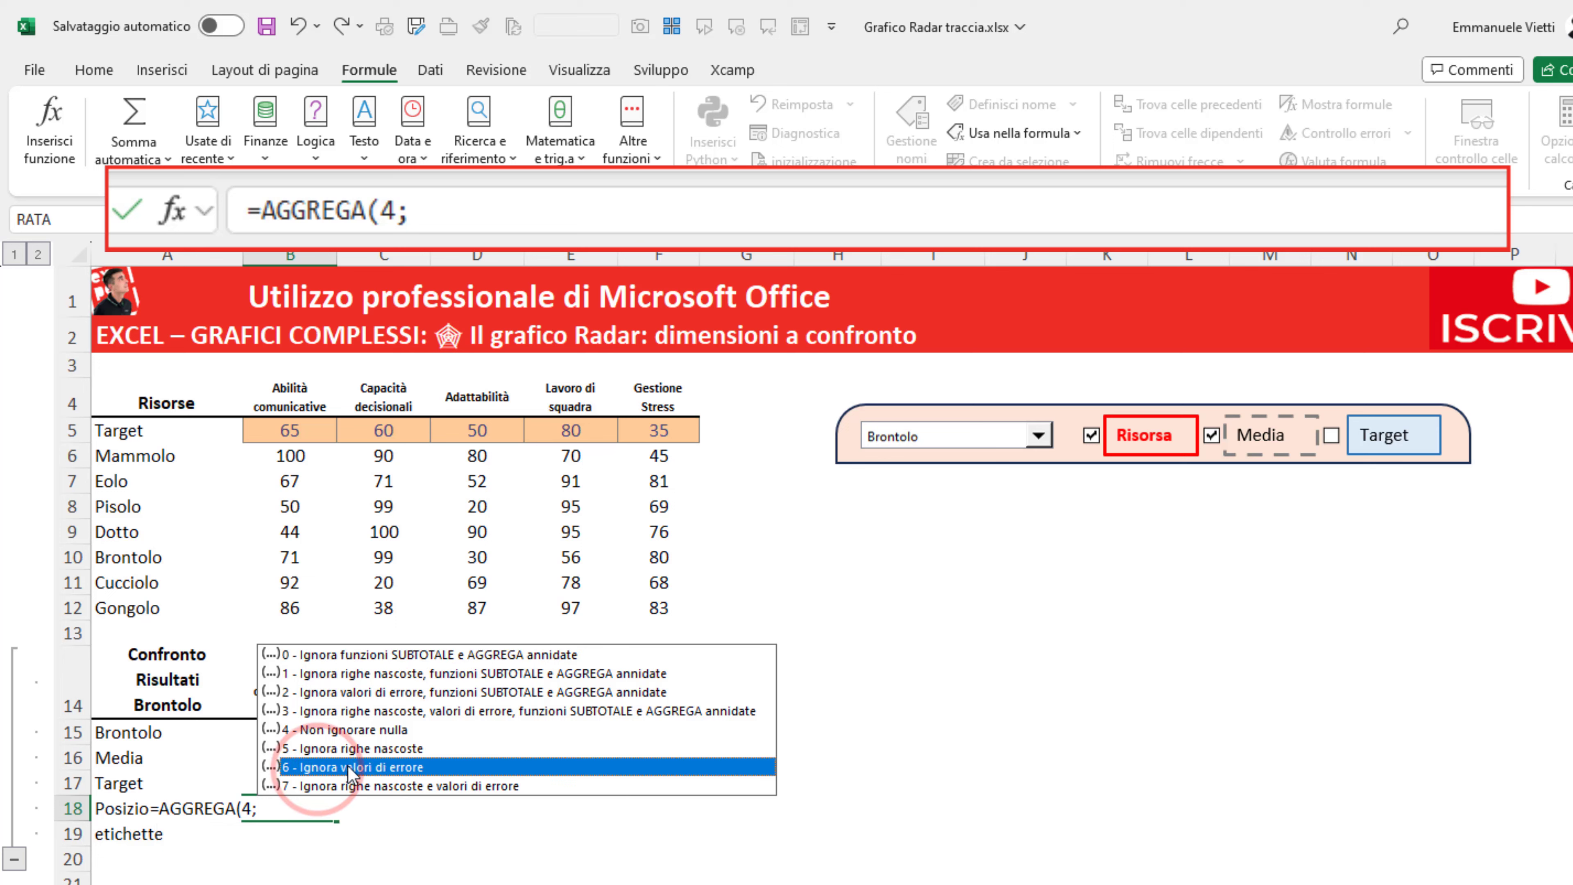
pyautogui.doubleClick(318, 769)
pyautogui.write(';')
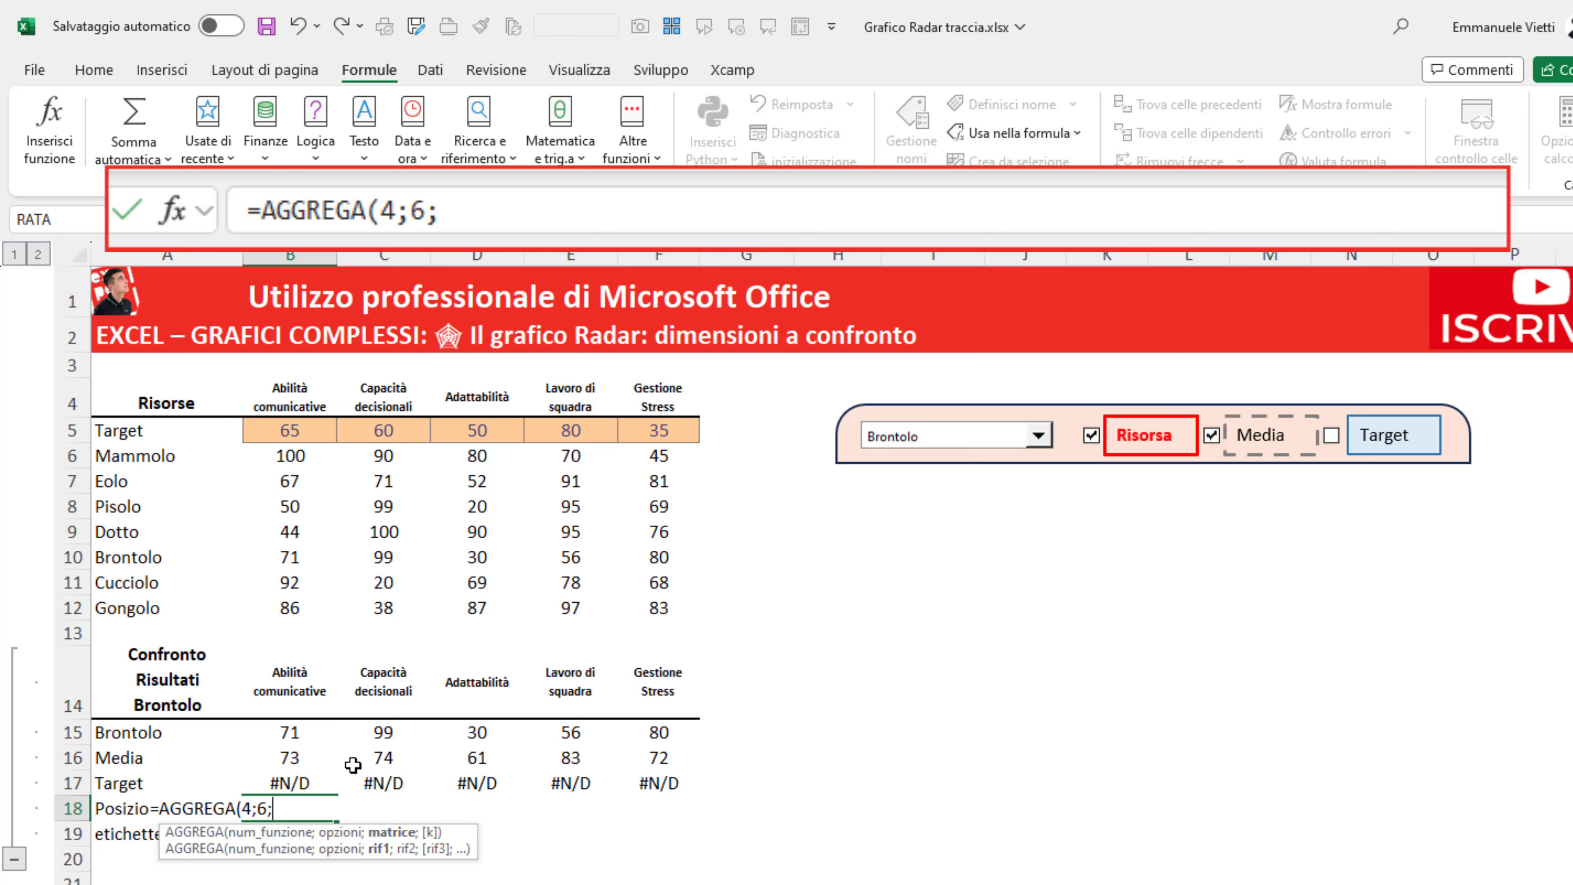
pyautogui.moveTo(271, 726); pyautogui.dragTo(289, 783)
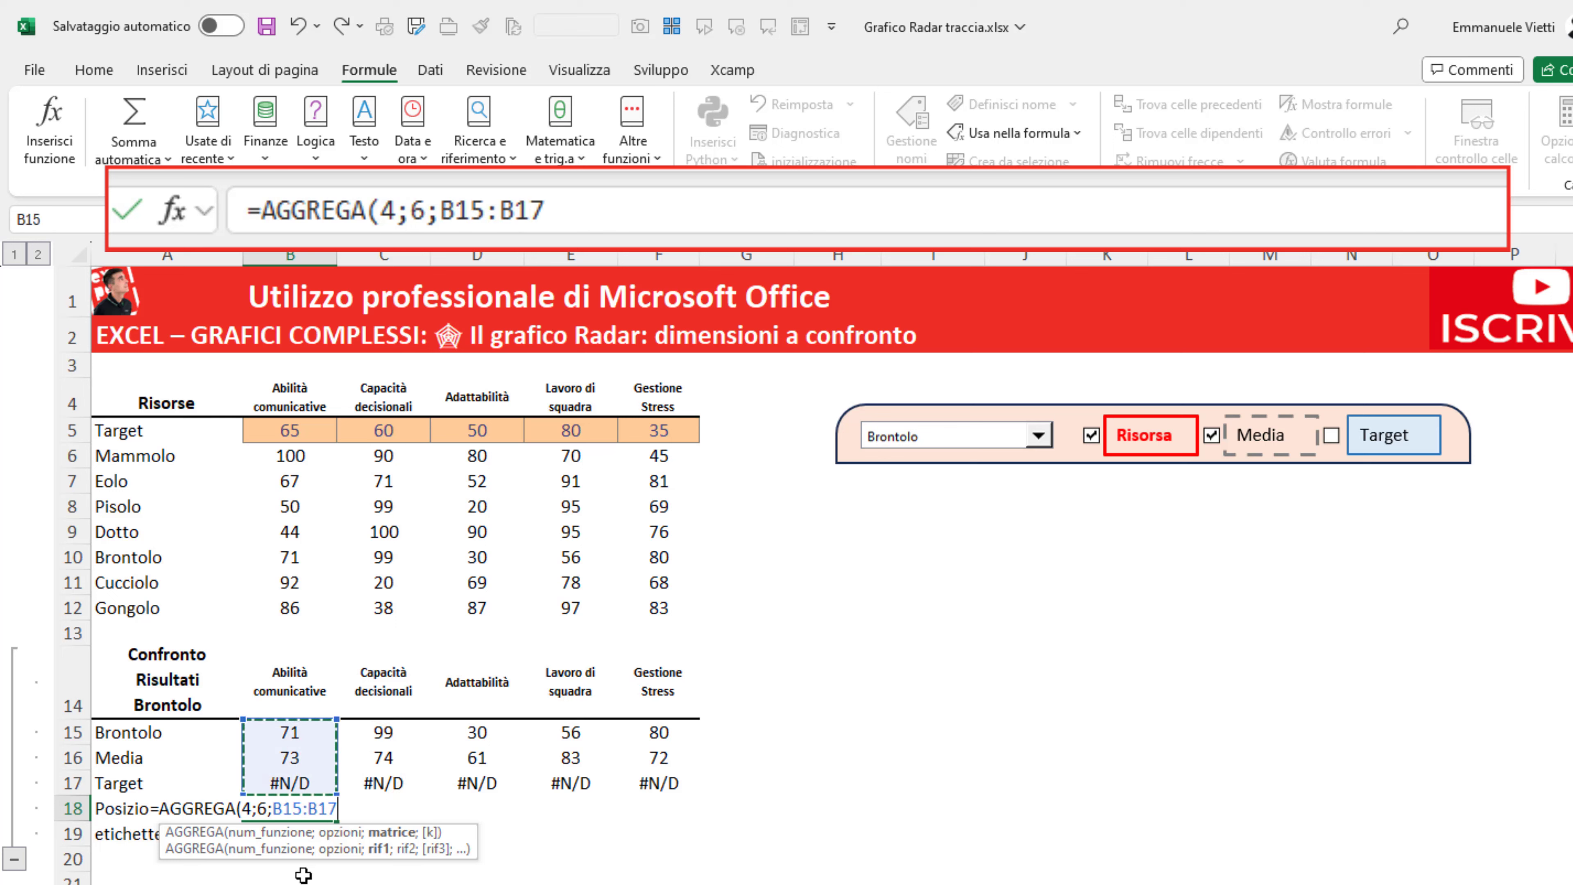
pyautogui.write(')')
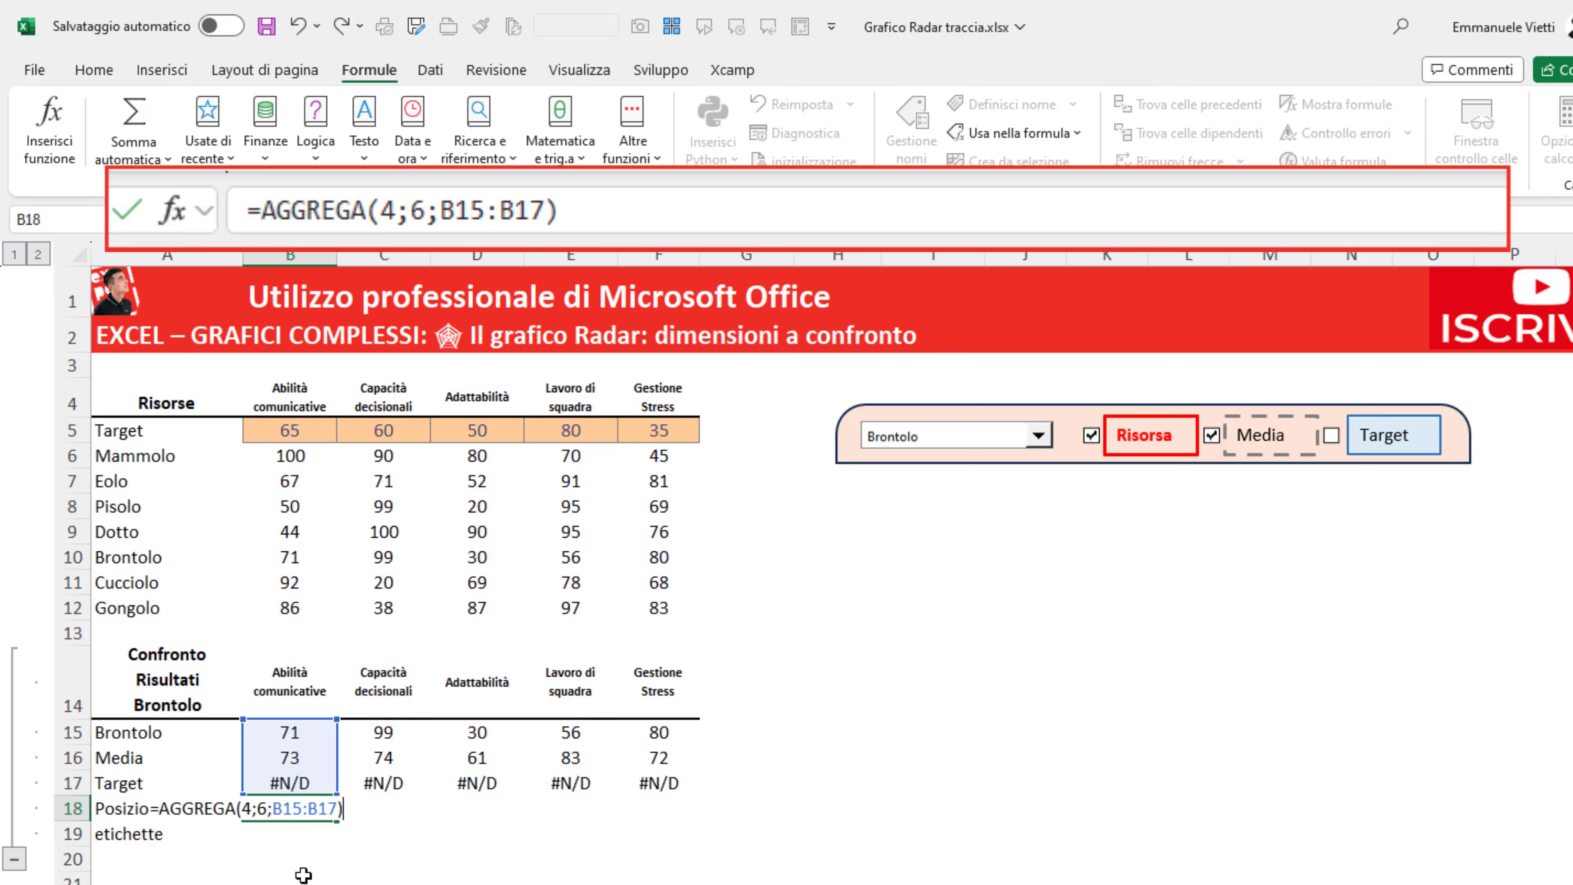
pyautogui.press('Return')
pyautogui.press('Up')
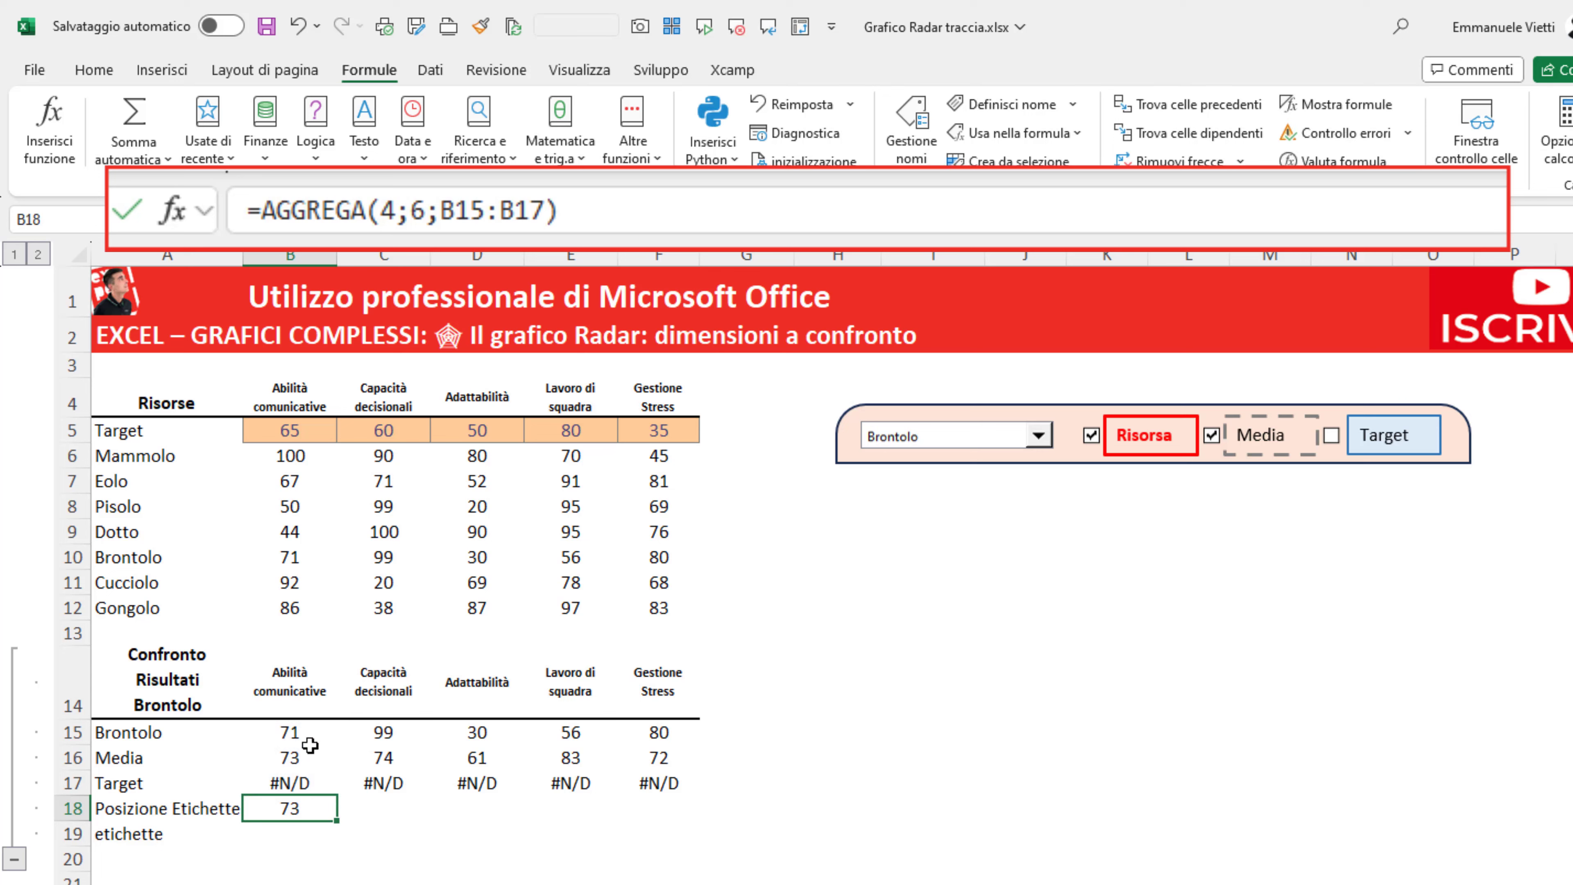
pyautogui.click(297, 775)
# - Fill the B18 formula across to F18, giving 73, 99, 61, 83 and 80
pyautogui.click(297, 805)
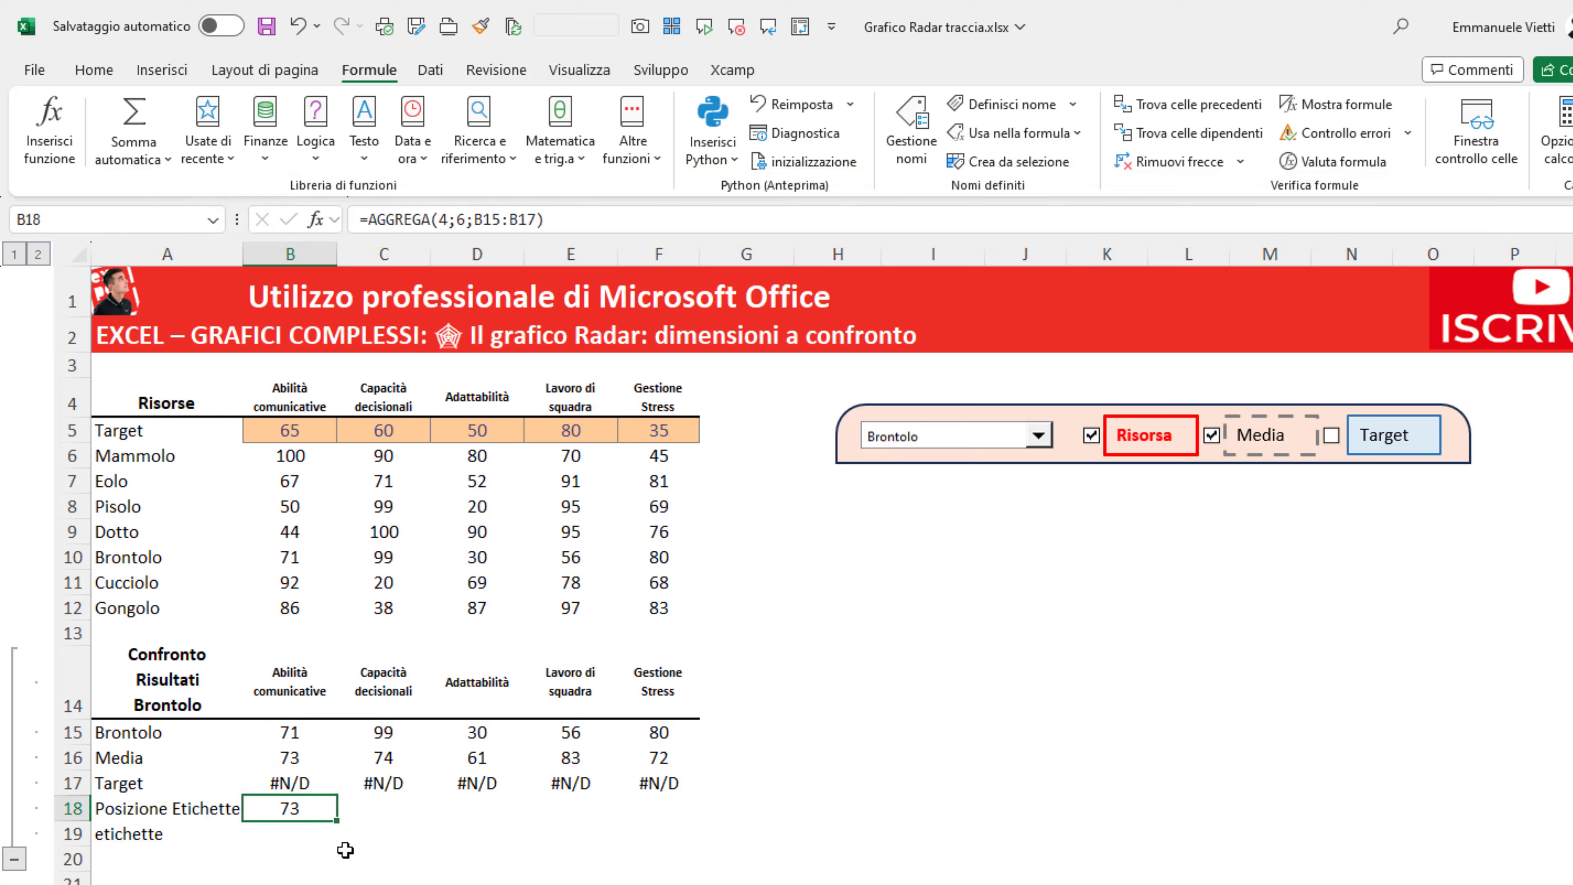
pyautogui.click(295, 757)
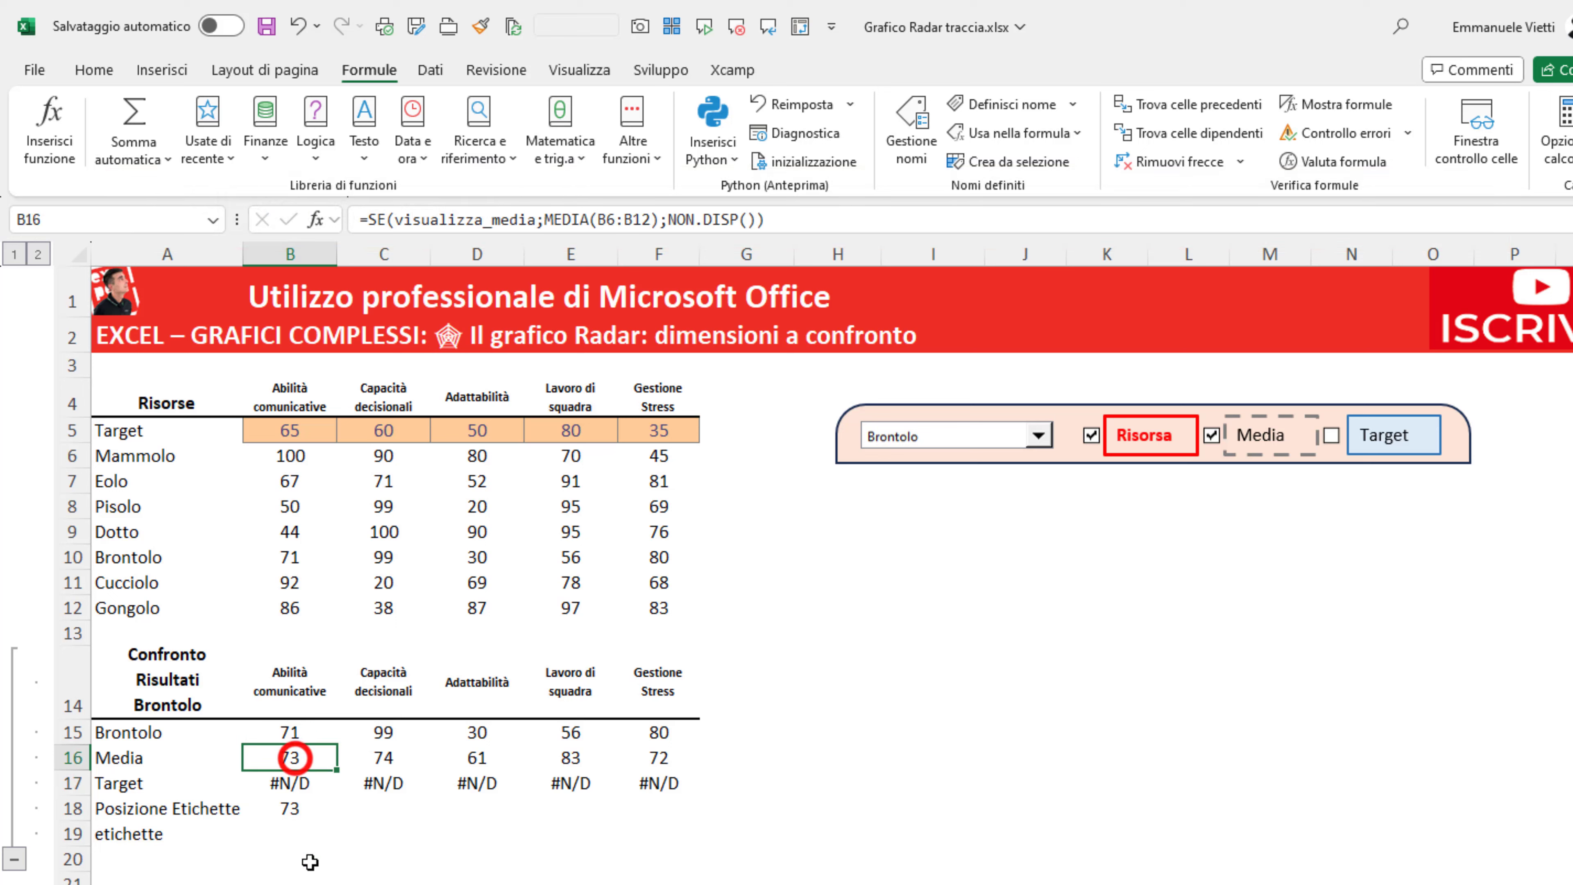
pyautogui.click(293, 812)
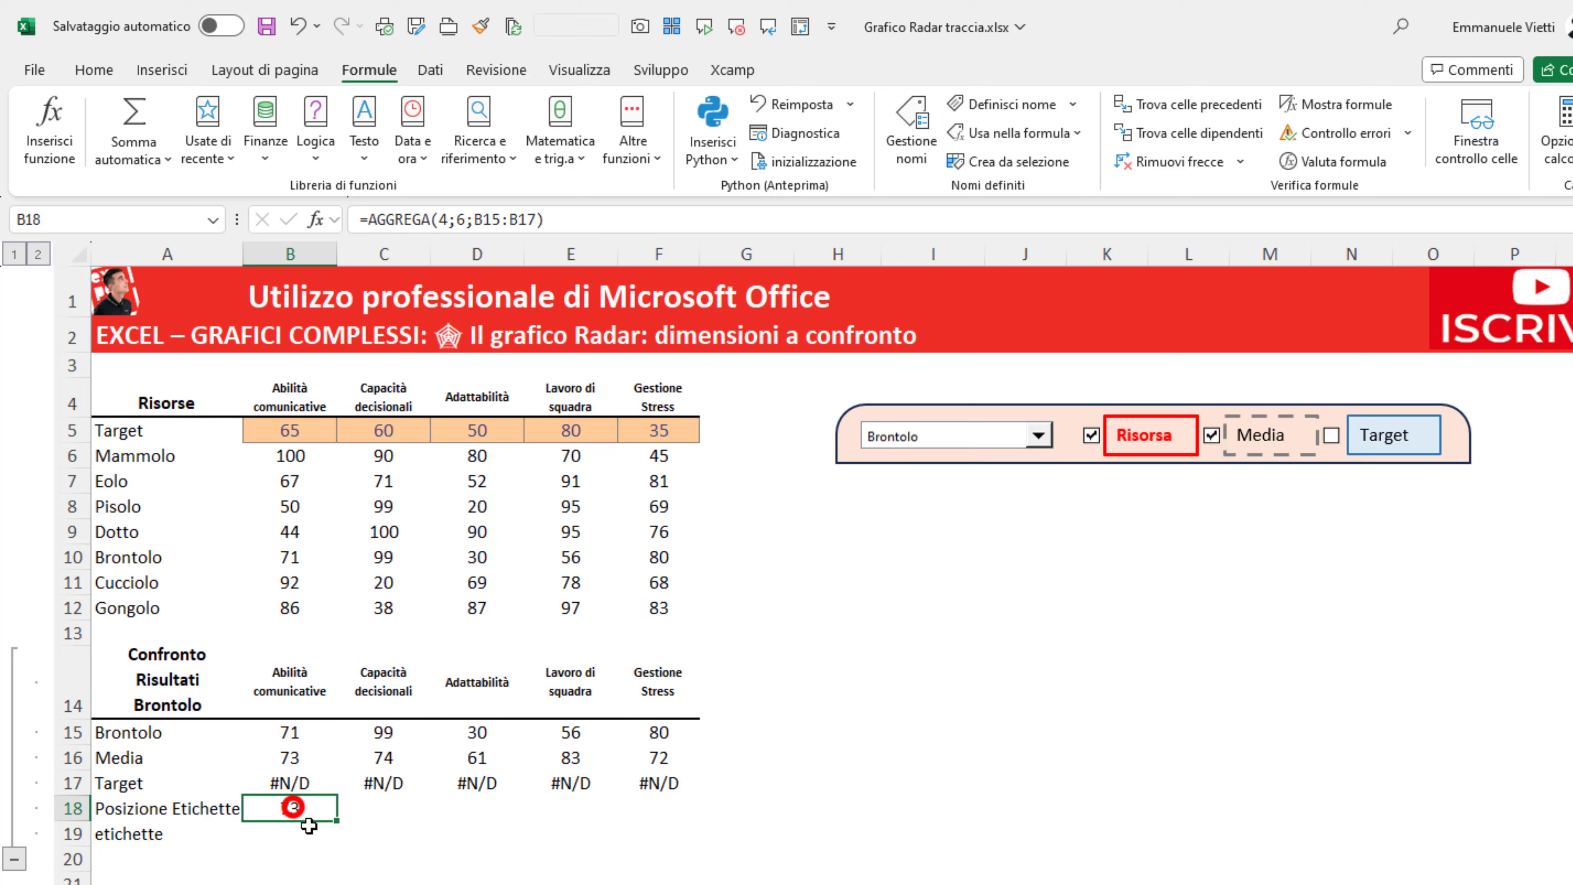
pyautogui.moveTo(337, 821); pyautogui.dragTo(699, 819)
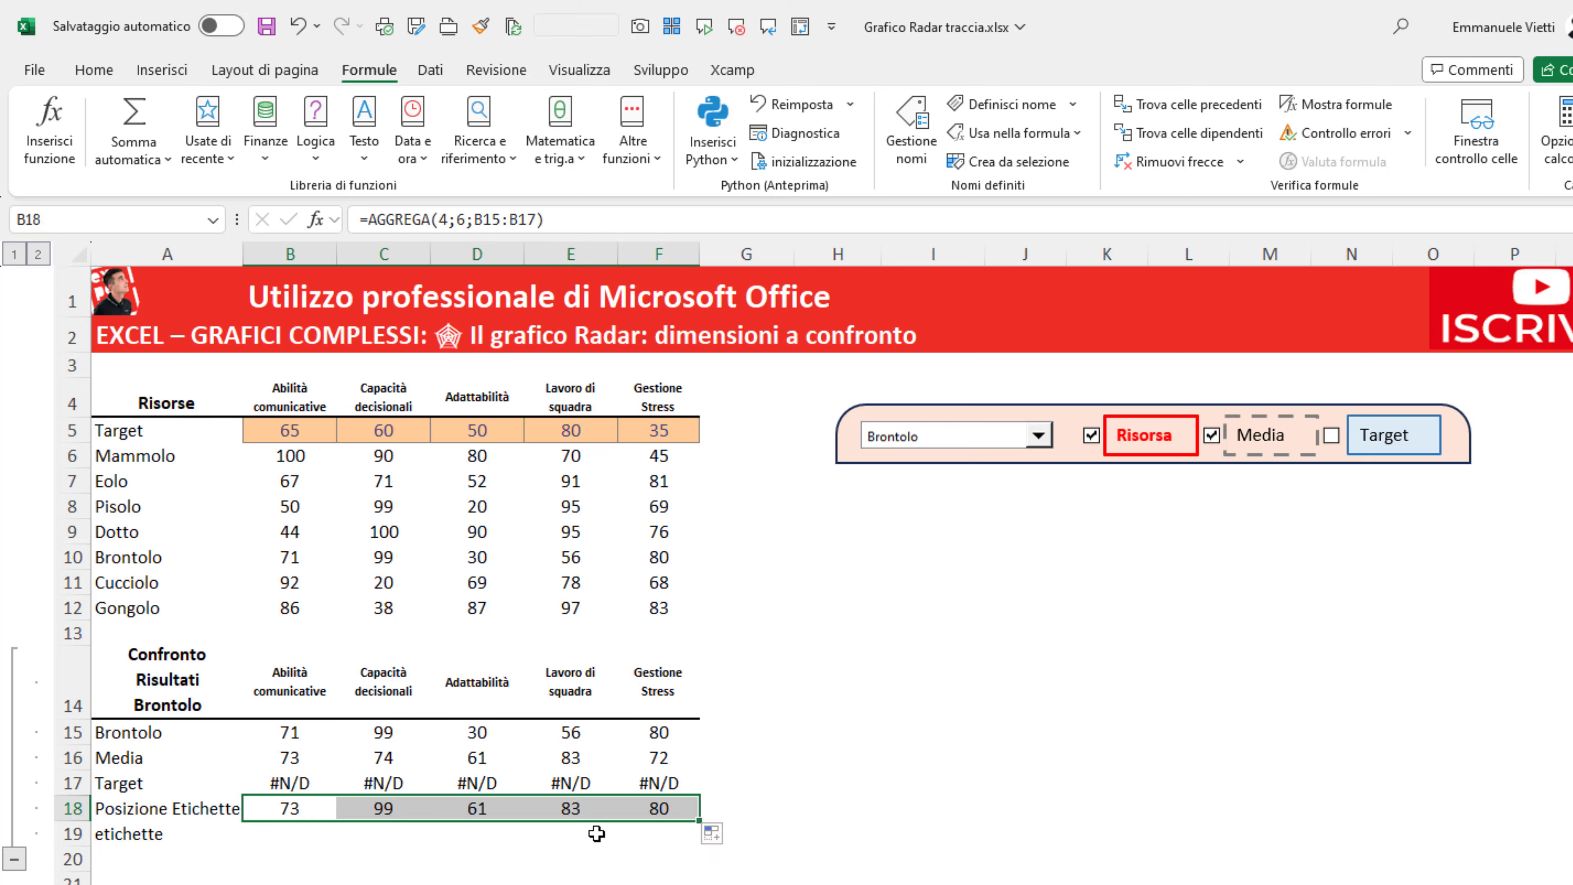
# - Enter =B4&CODICE.CARATT(10)&B15 in B19, joining the skill heading and Brontolo's score
pyautogui.click(307, 830)
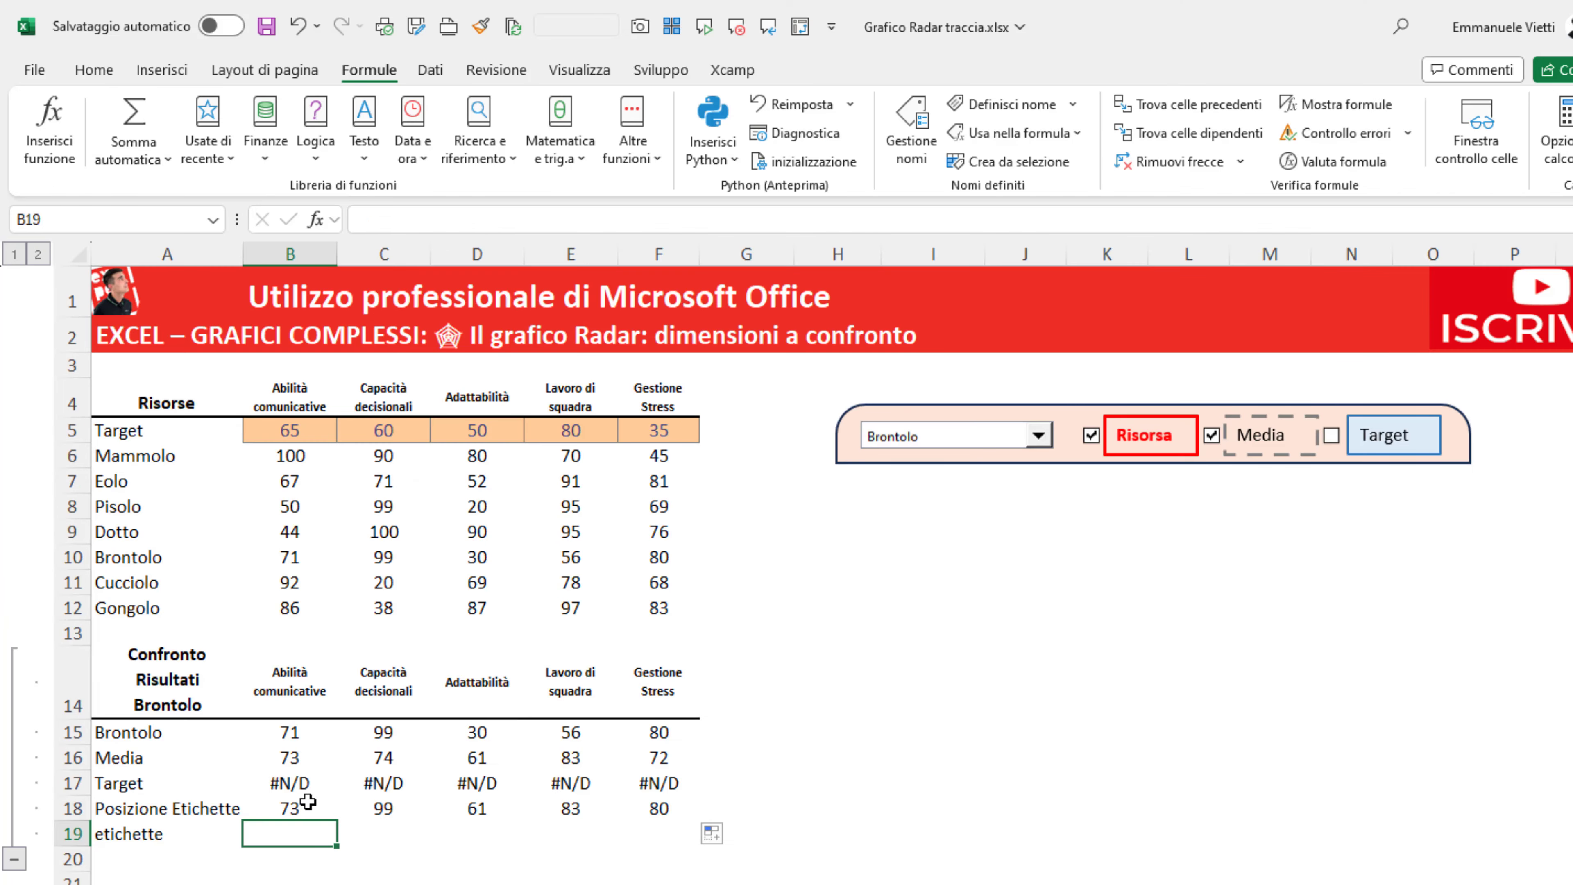
pyautogui.write('=')
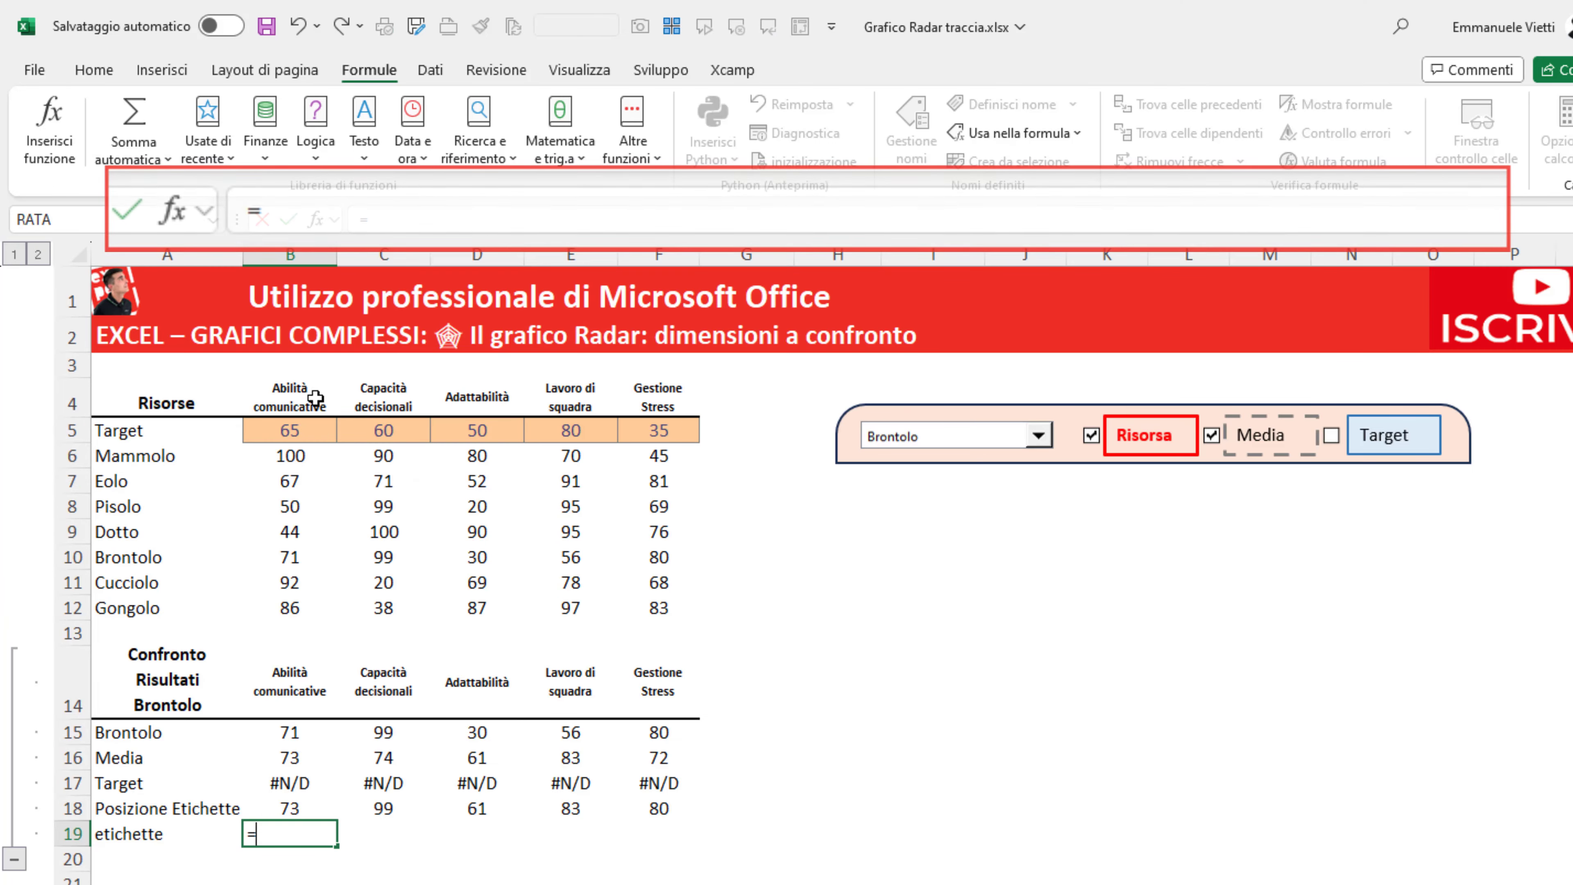
pyautogui.click(296, 396)
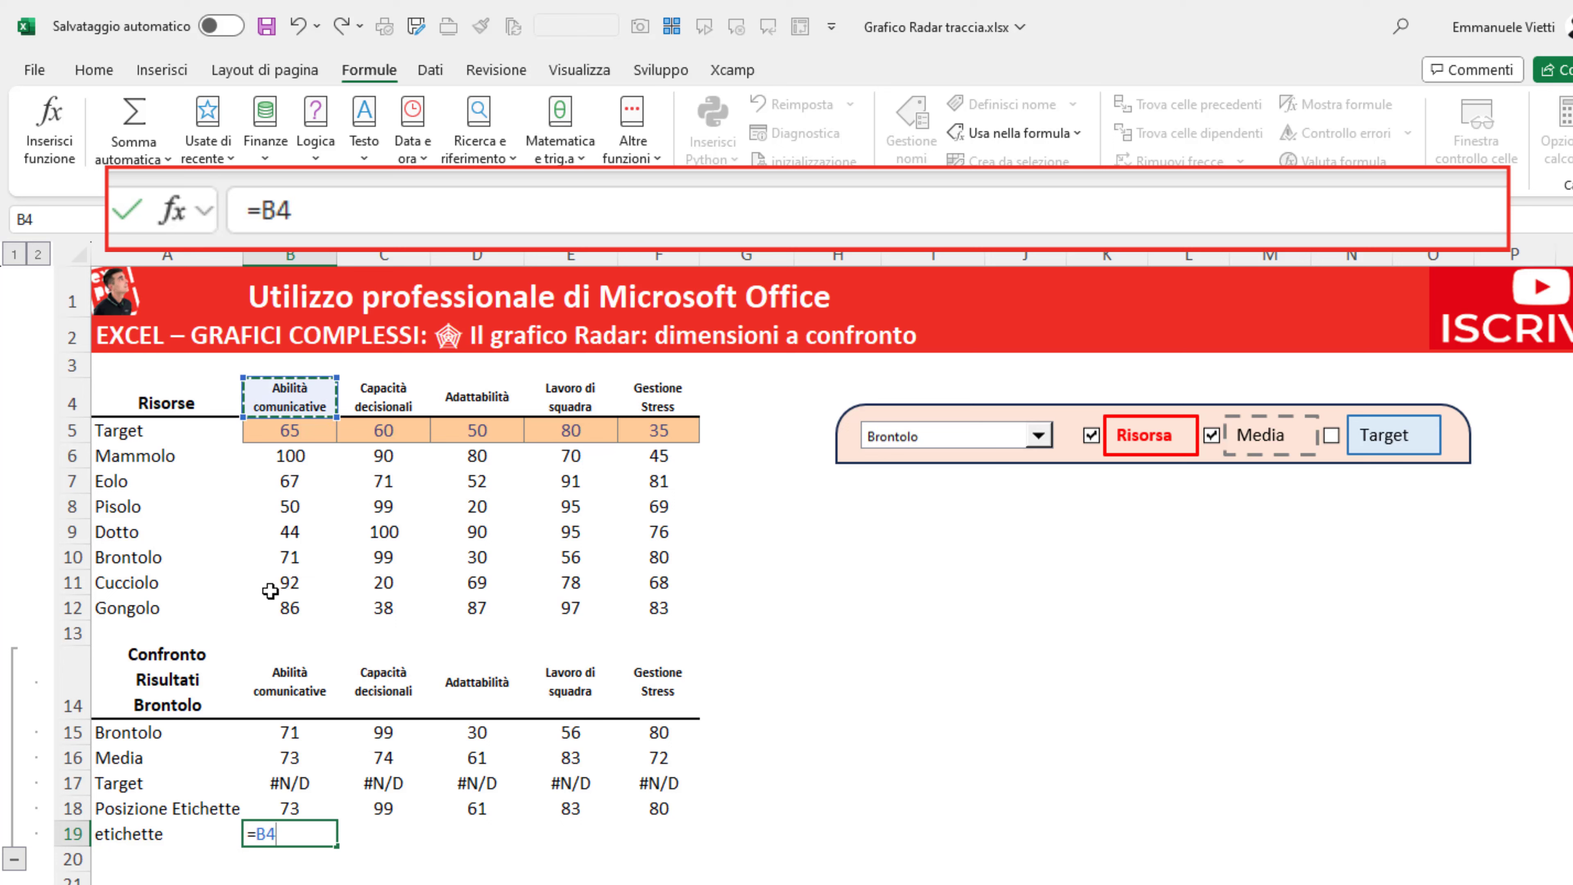
pyautogui.write('&')
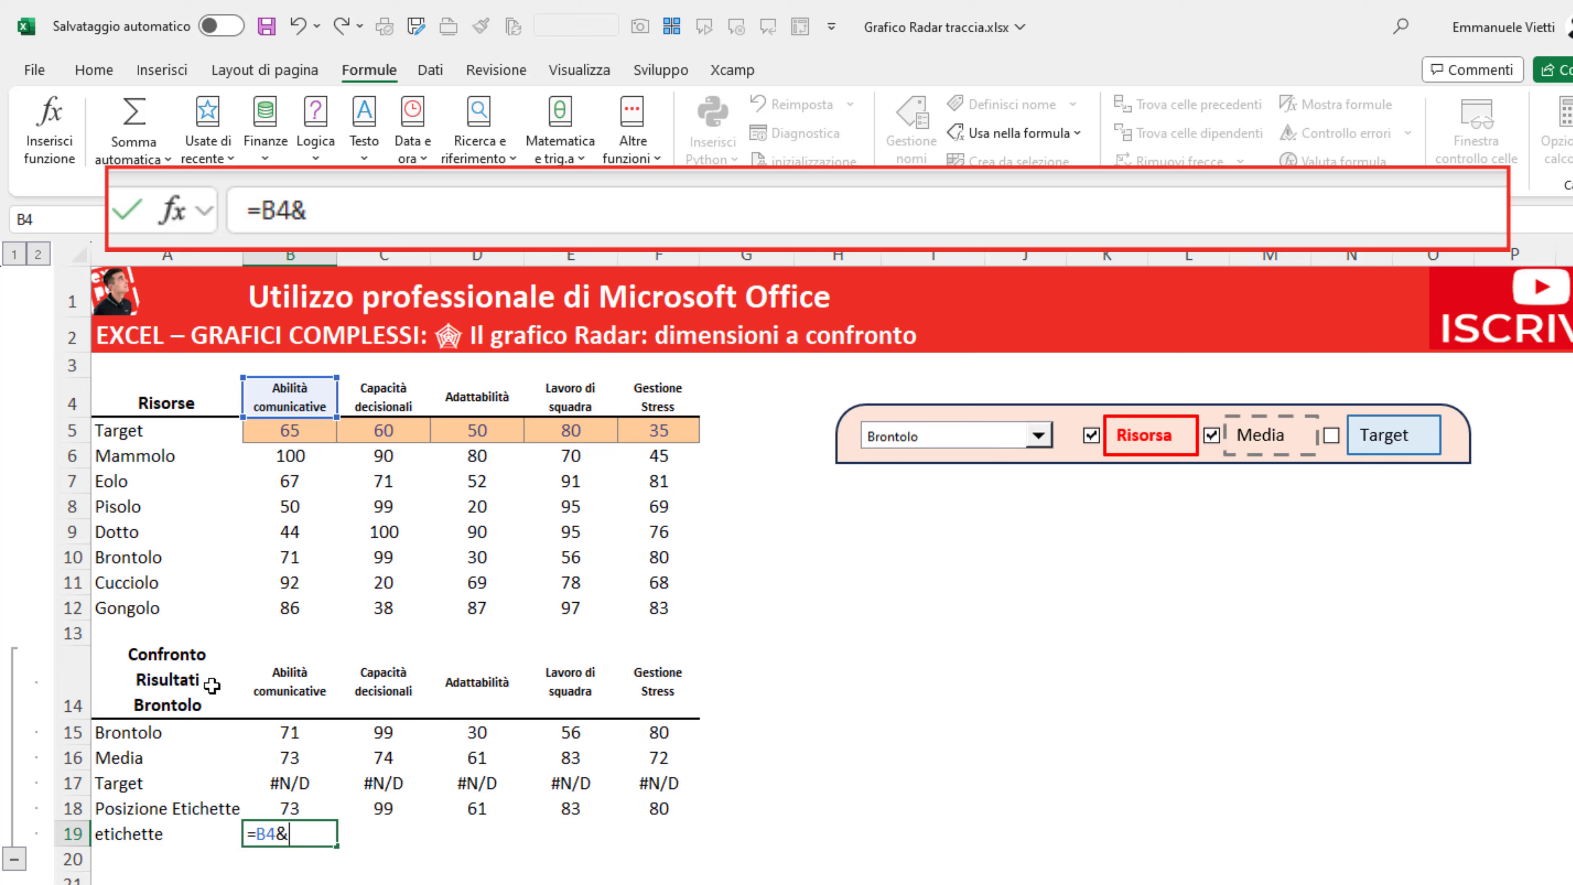
pyautogui.write('cara')
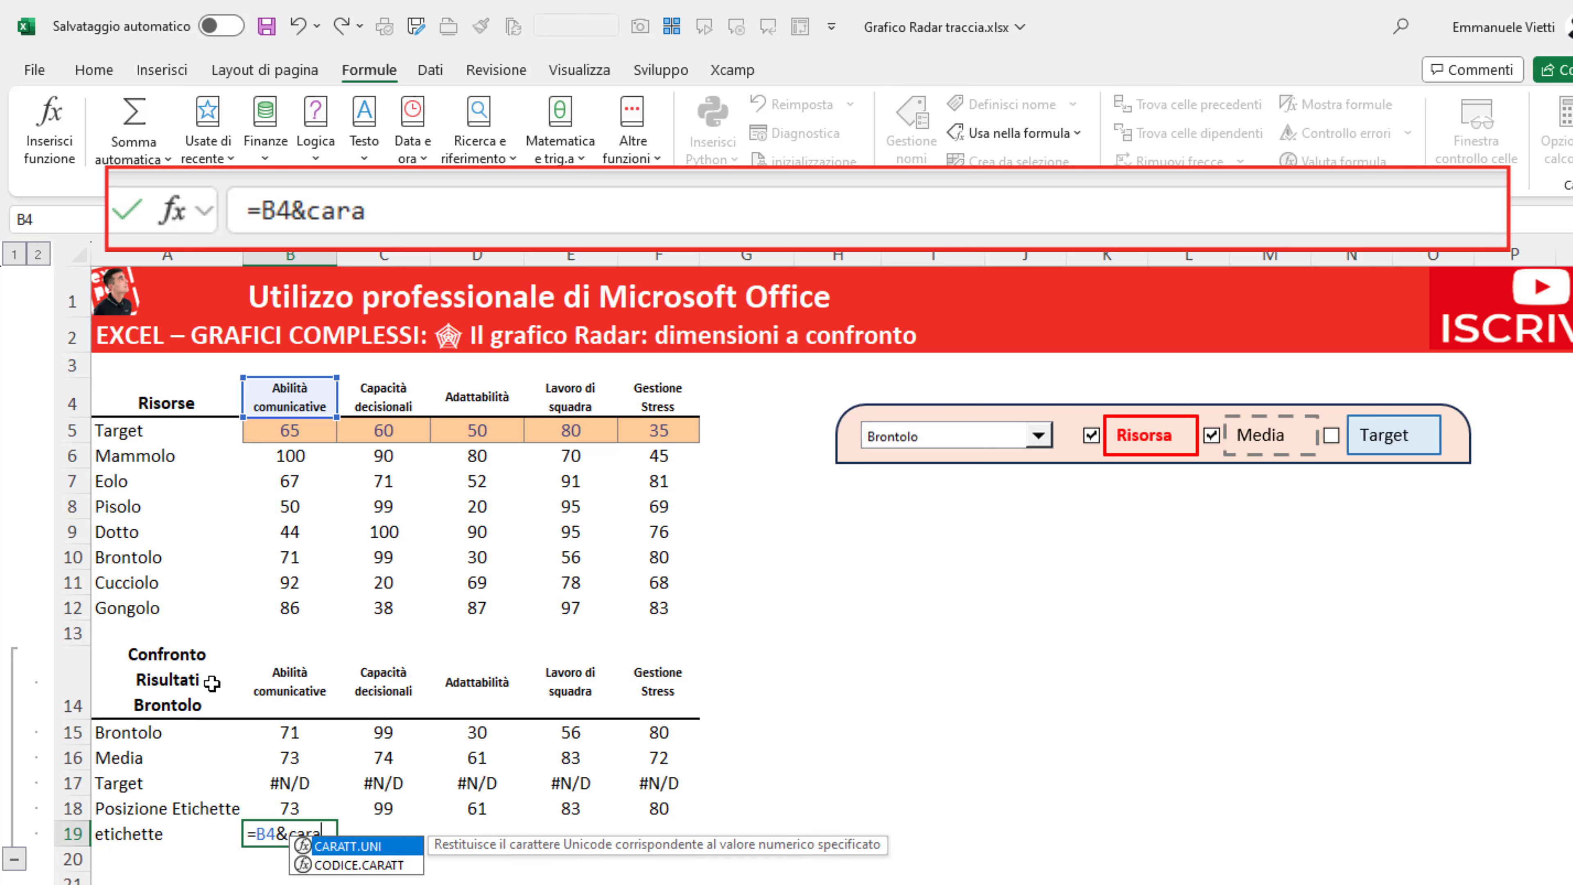
pyautogui.press('Down')
pyautogui.press('Tab')
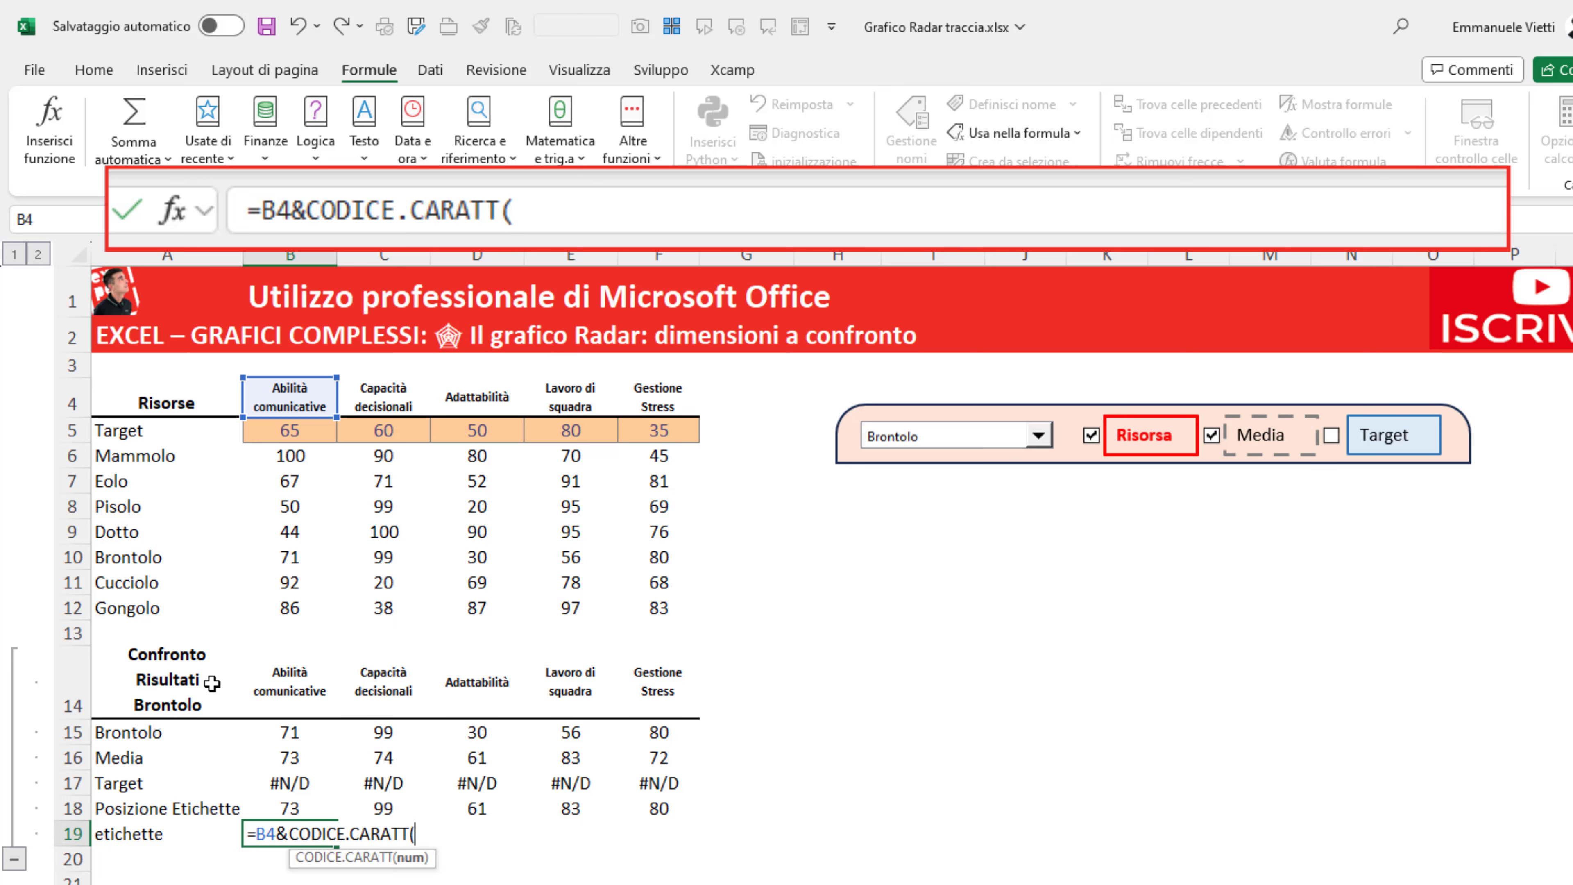
pyautogui.write('10')
pyautogui.write(')')
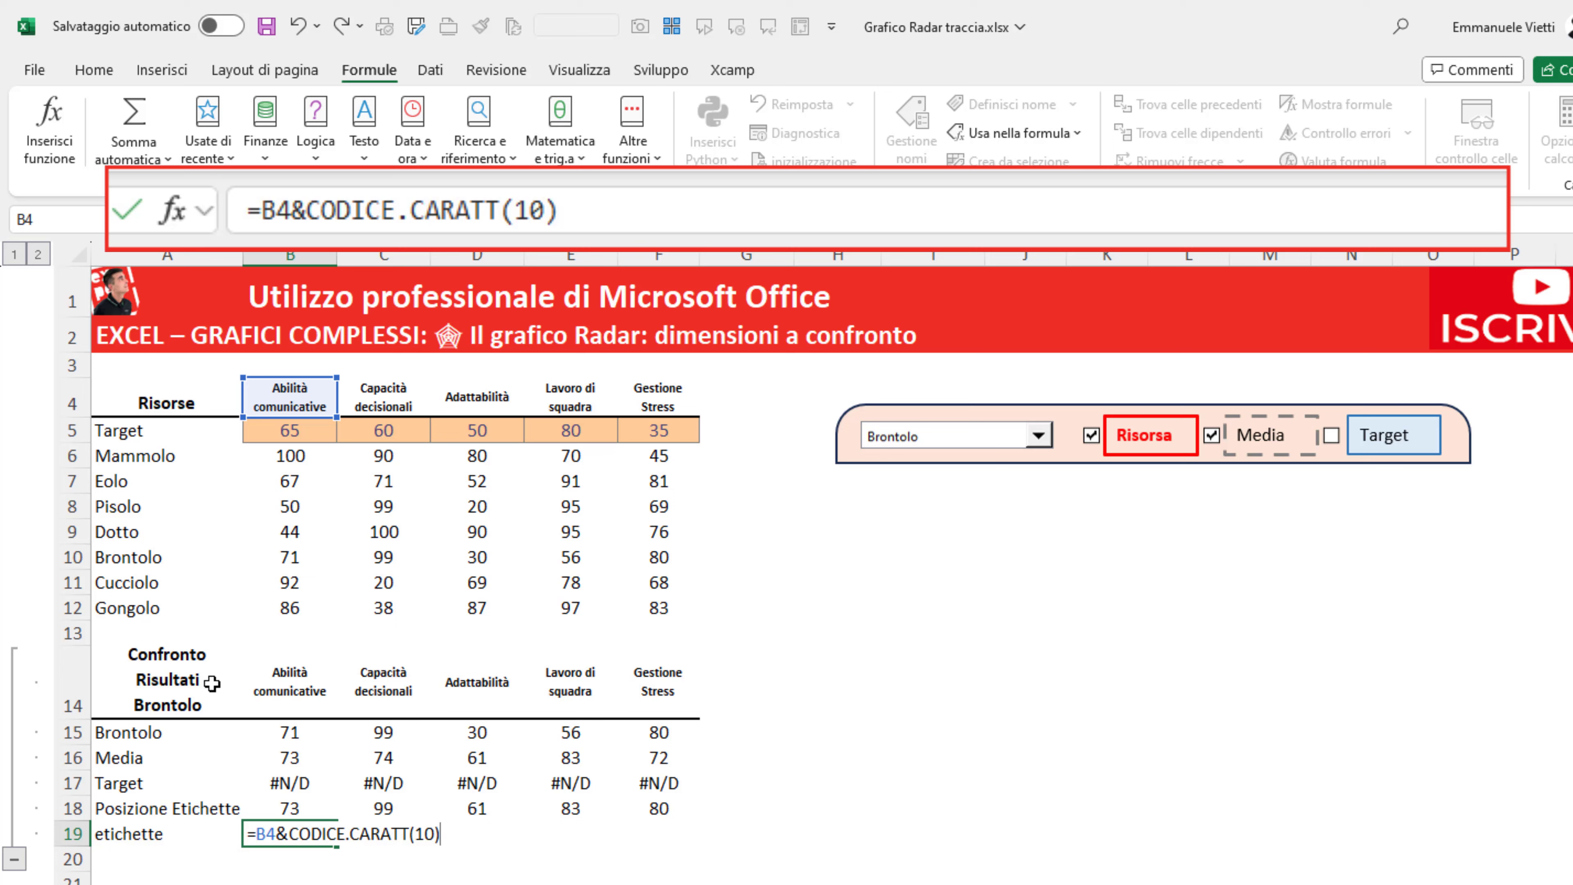
pyautogui.write('&')
pyautogui.click(290, 737)
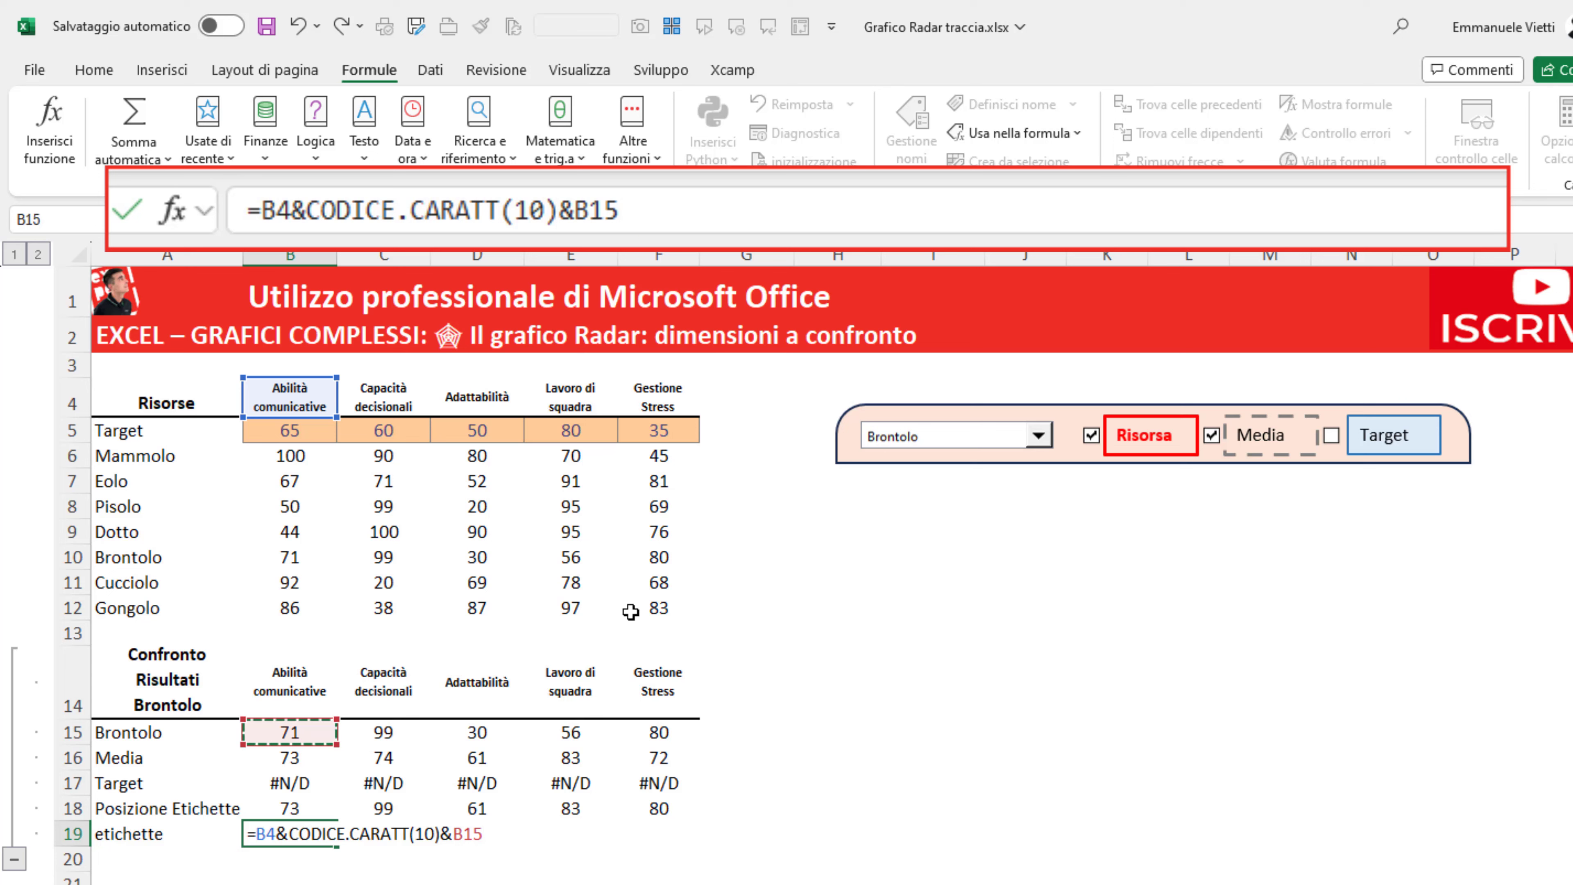
pyautogui.hotkey('ctrl', 'Return')
pyautogui.click(261, 837)
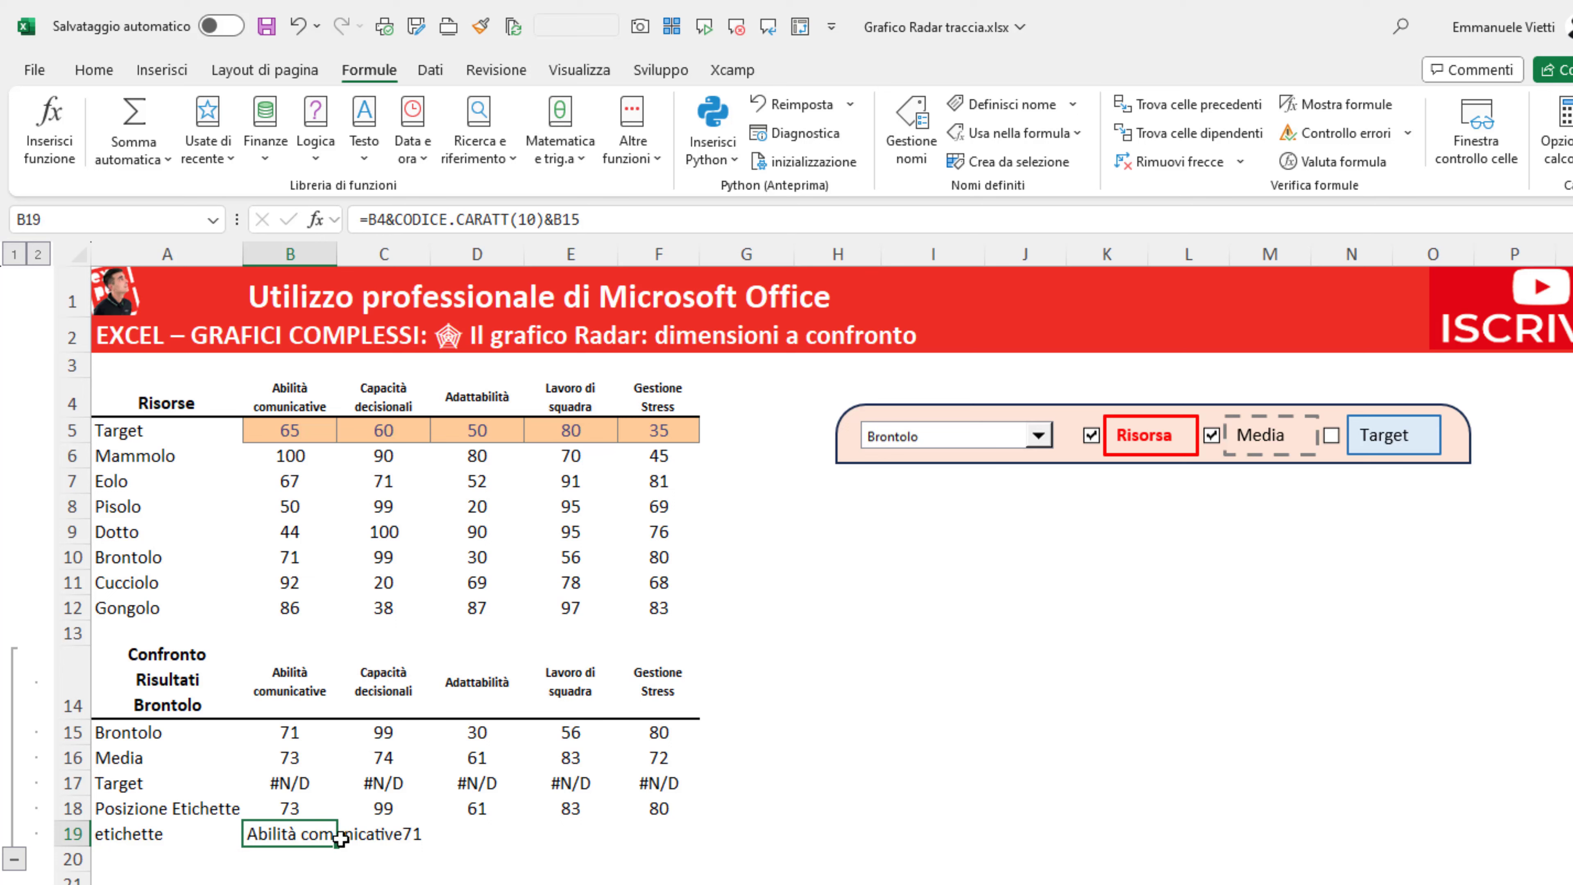
# - Toggle the Risorsa checkbox off and back on to test the B19 label
pyautogui.click(1091, 437)
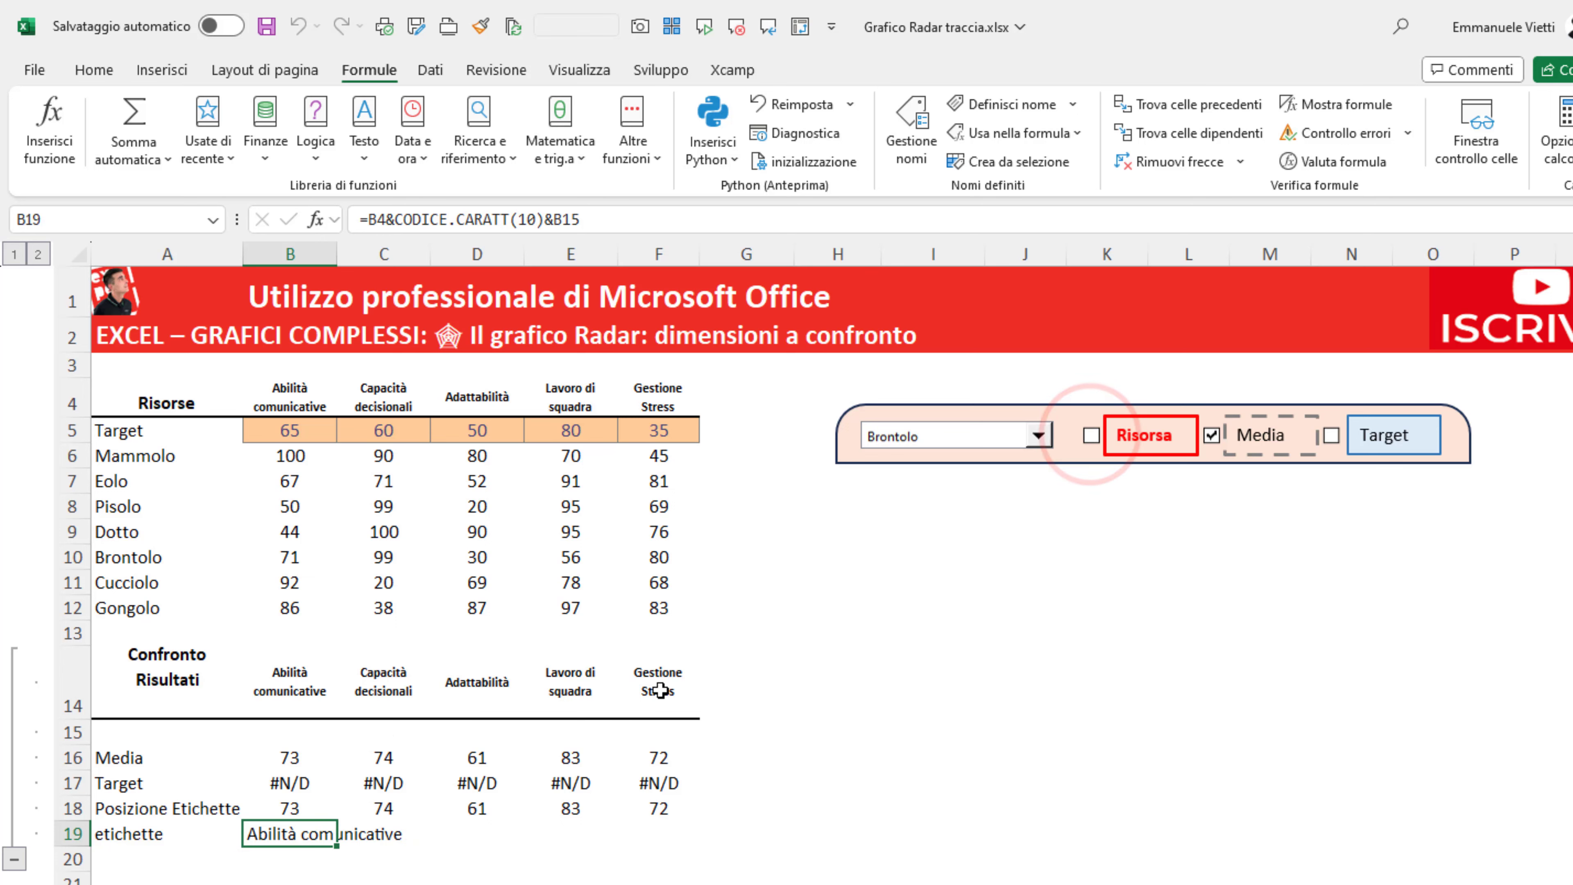
pyautogui.click(286, 728)
pyautogui.click(281, 832)
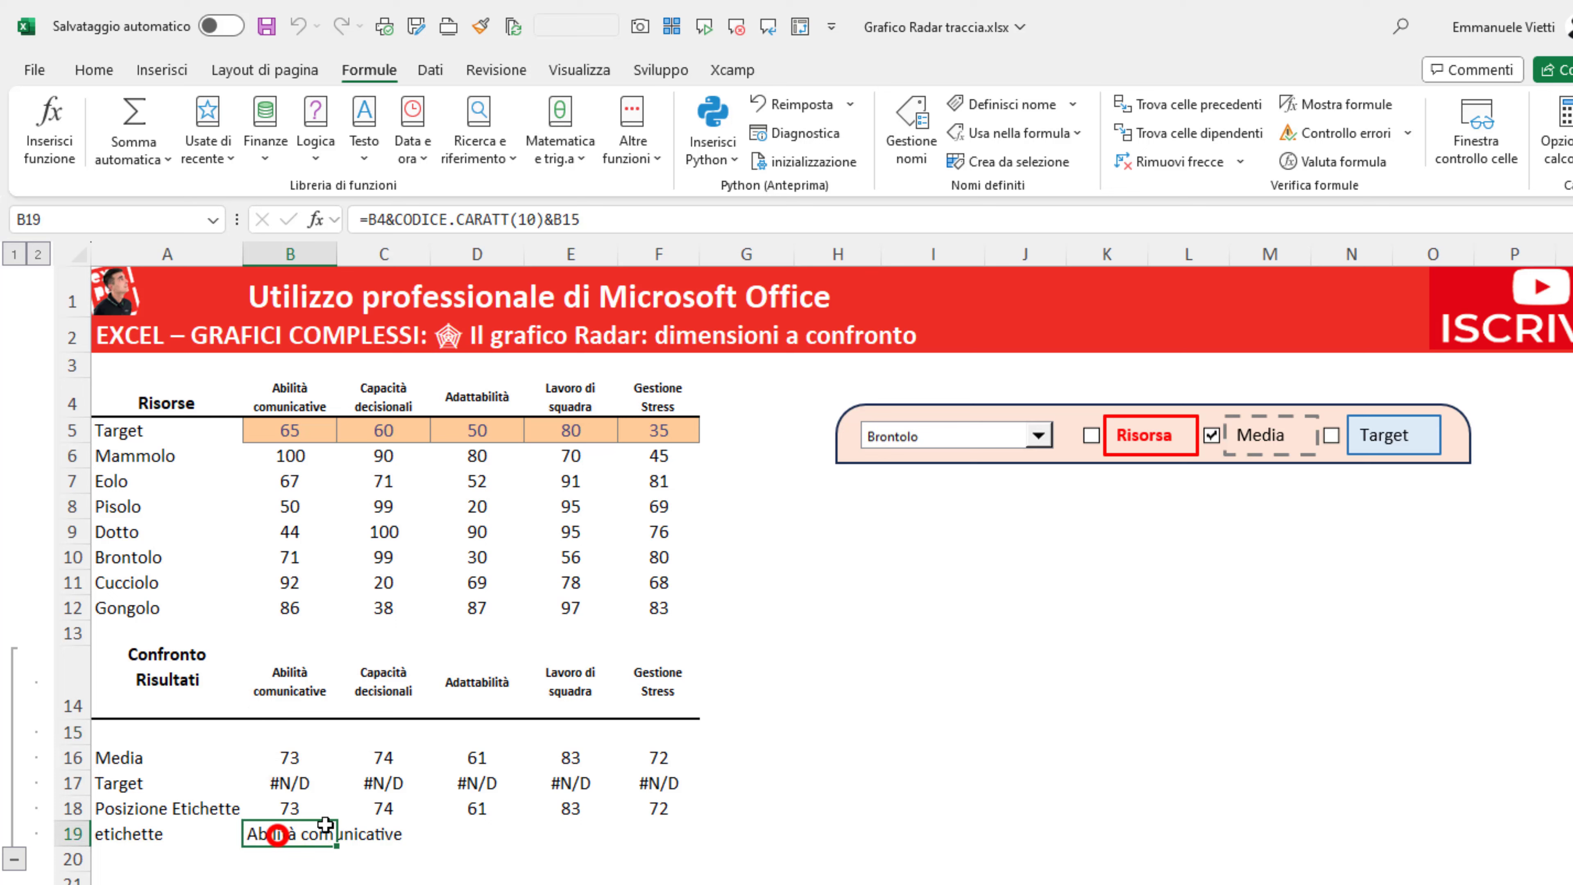
pyautogui.click(320, 827)
pyautogui.click(1090, 442)
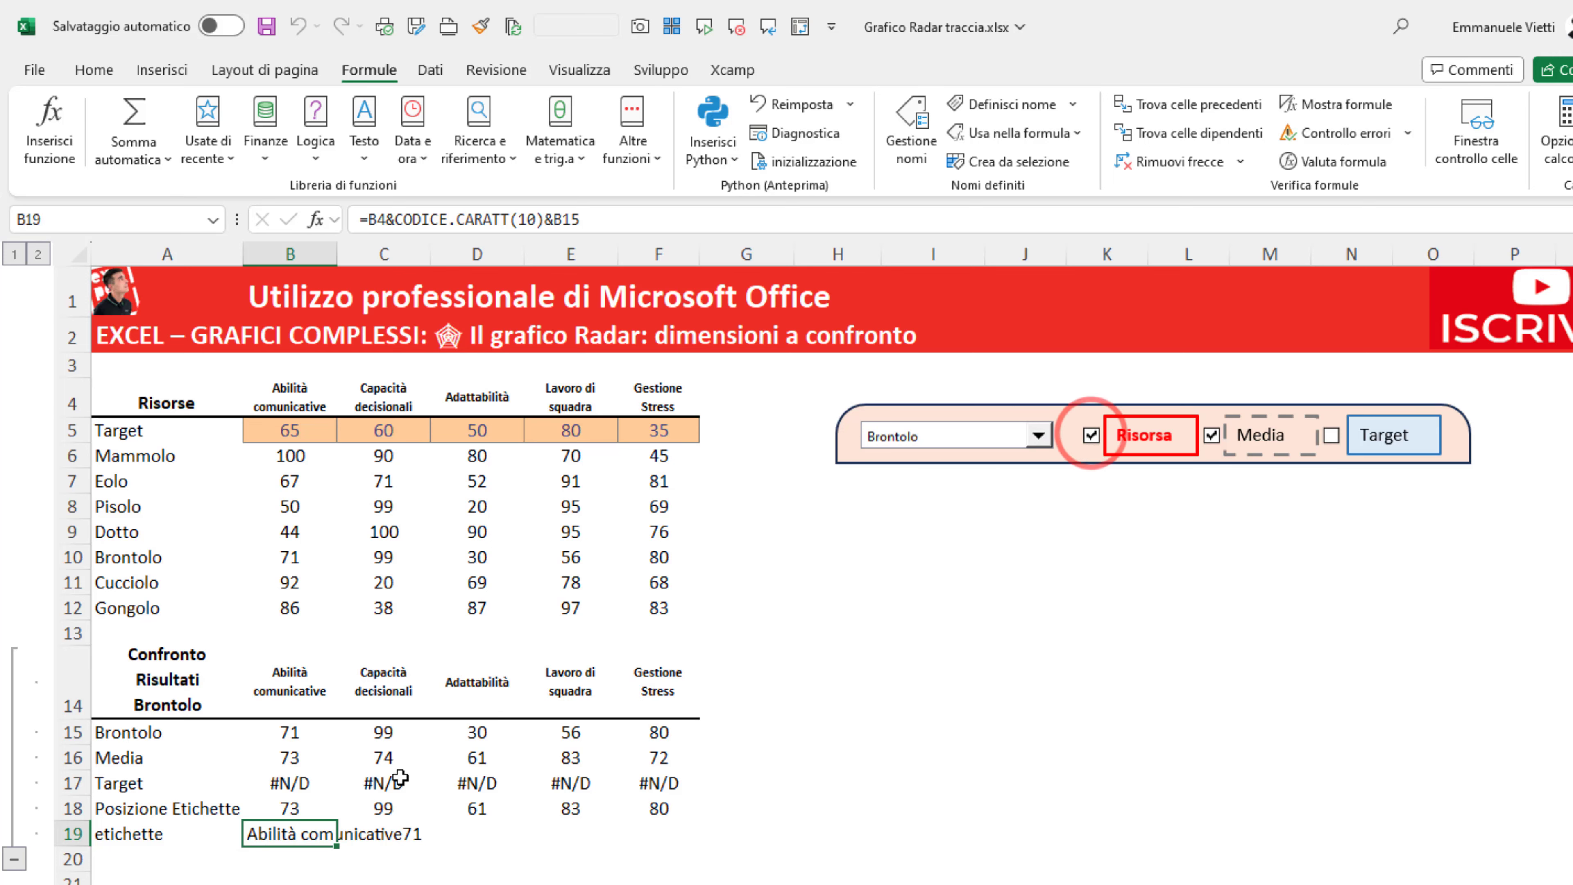
pyautogui.click(311, 833)
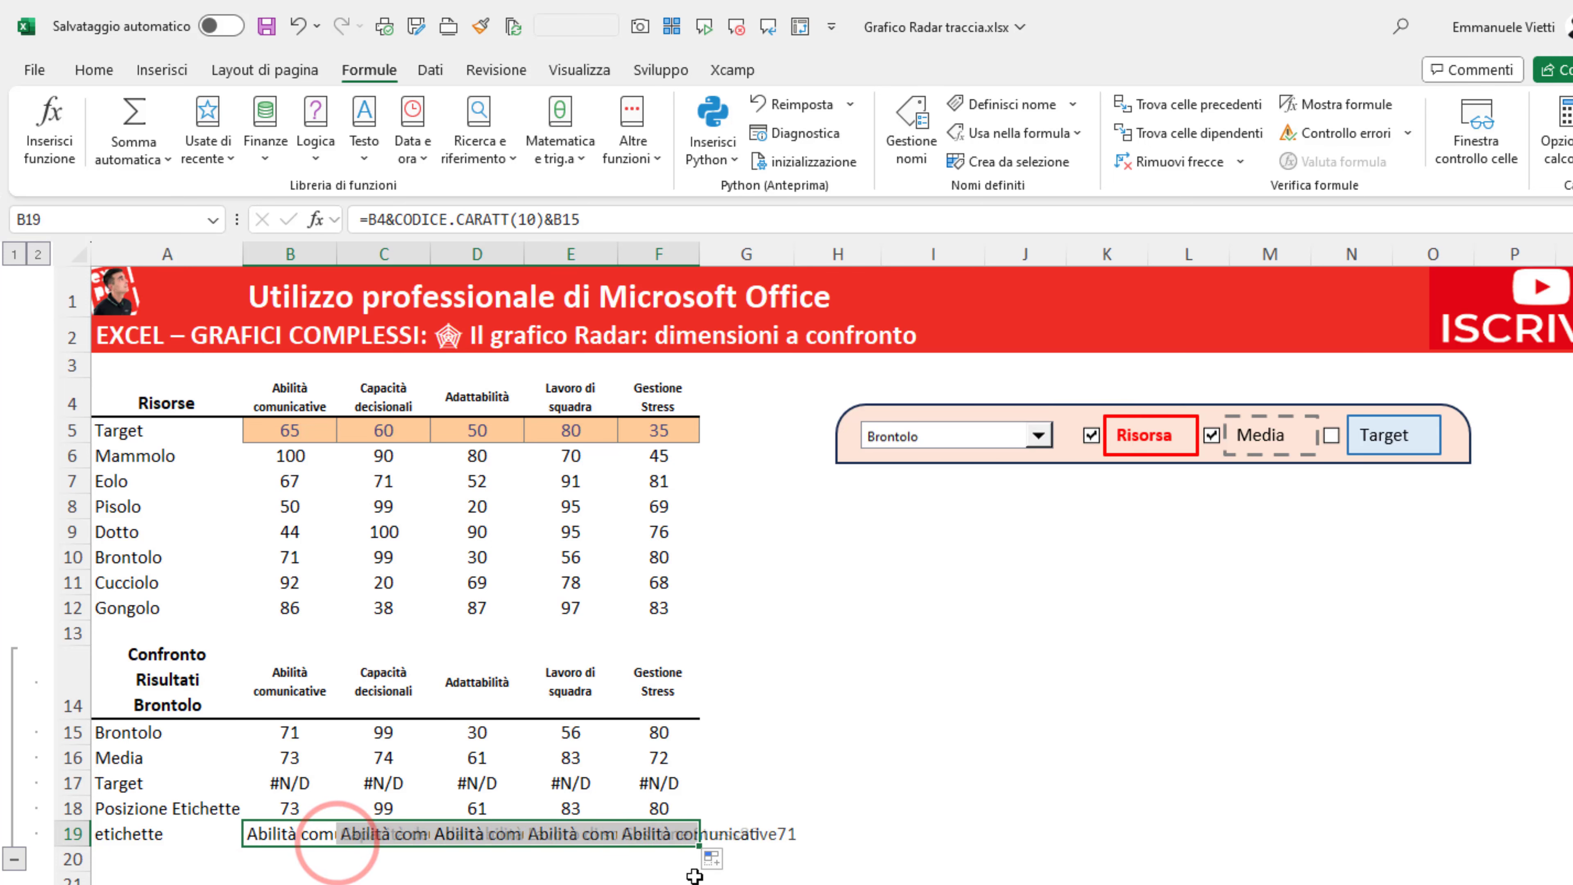
# - Copy the label formula across B19:F19 and tick the Target checkbox
pyautogui.moveTo(339, 844); pyautogui.dragTo(699, 846)
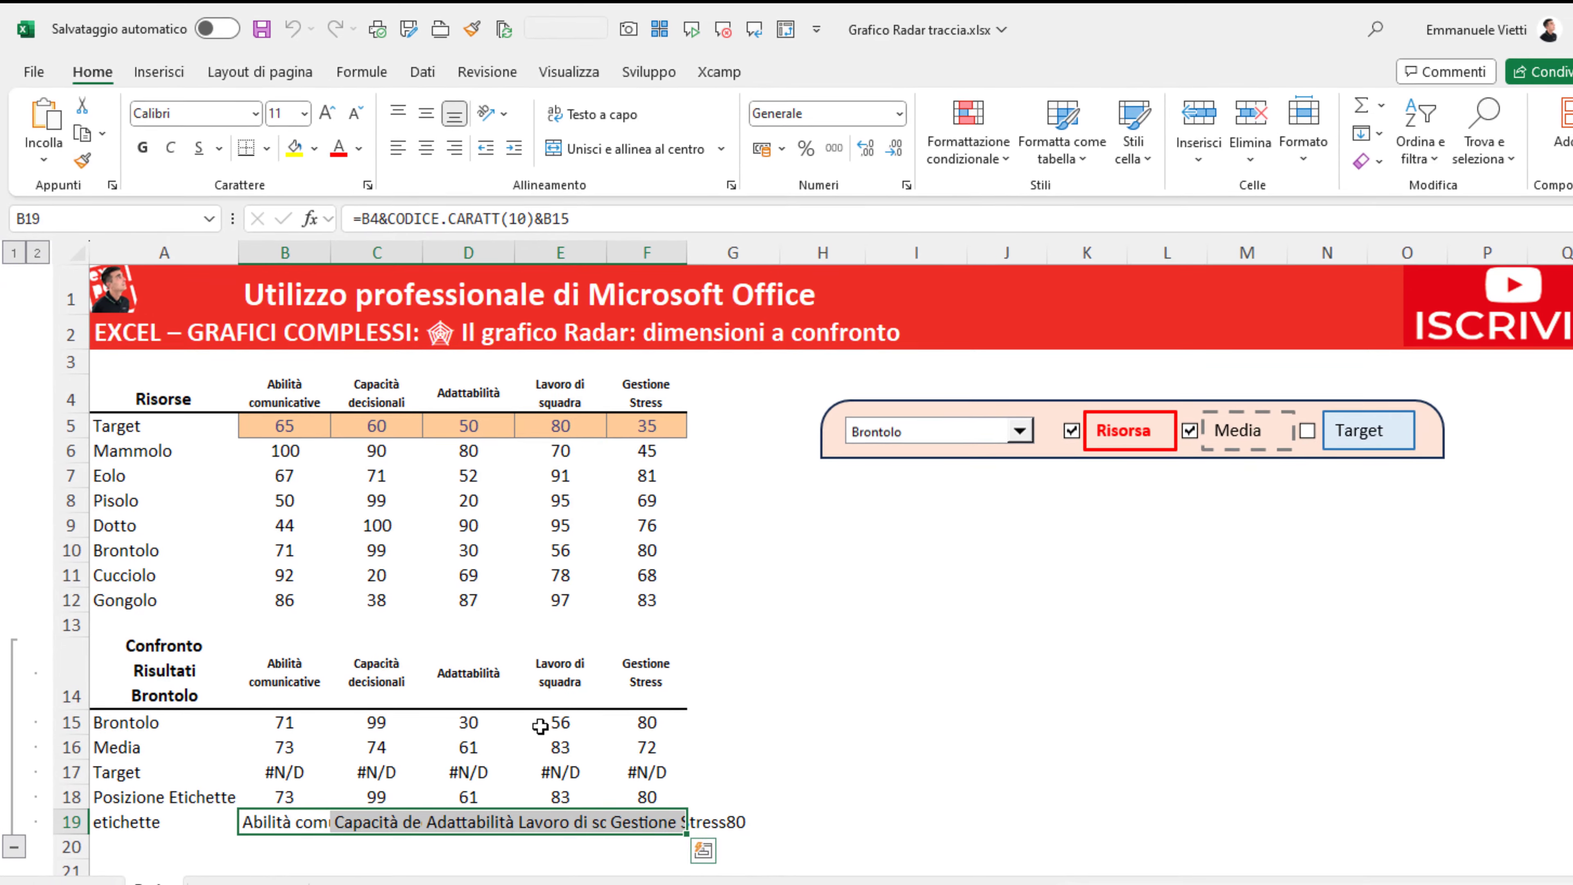
pyautogui.click(1249, 419)
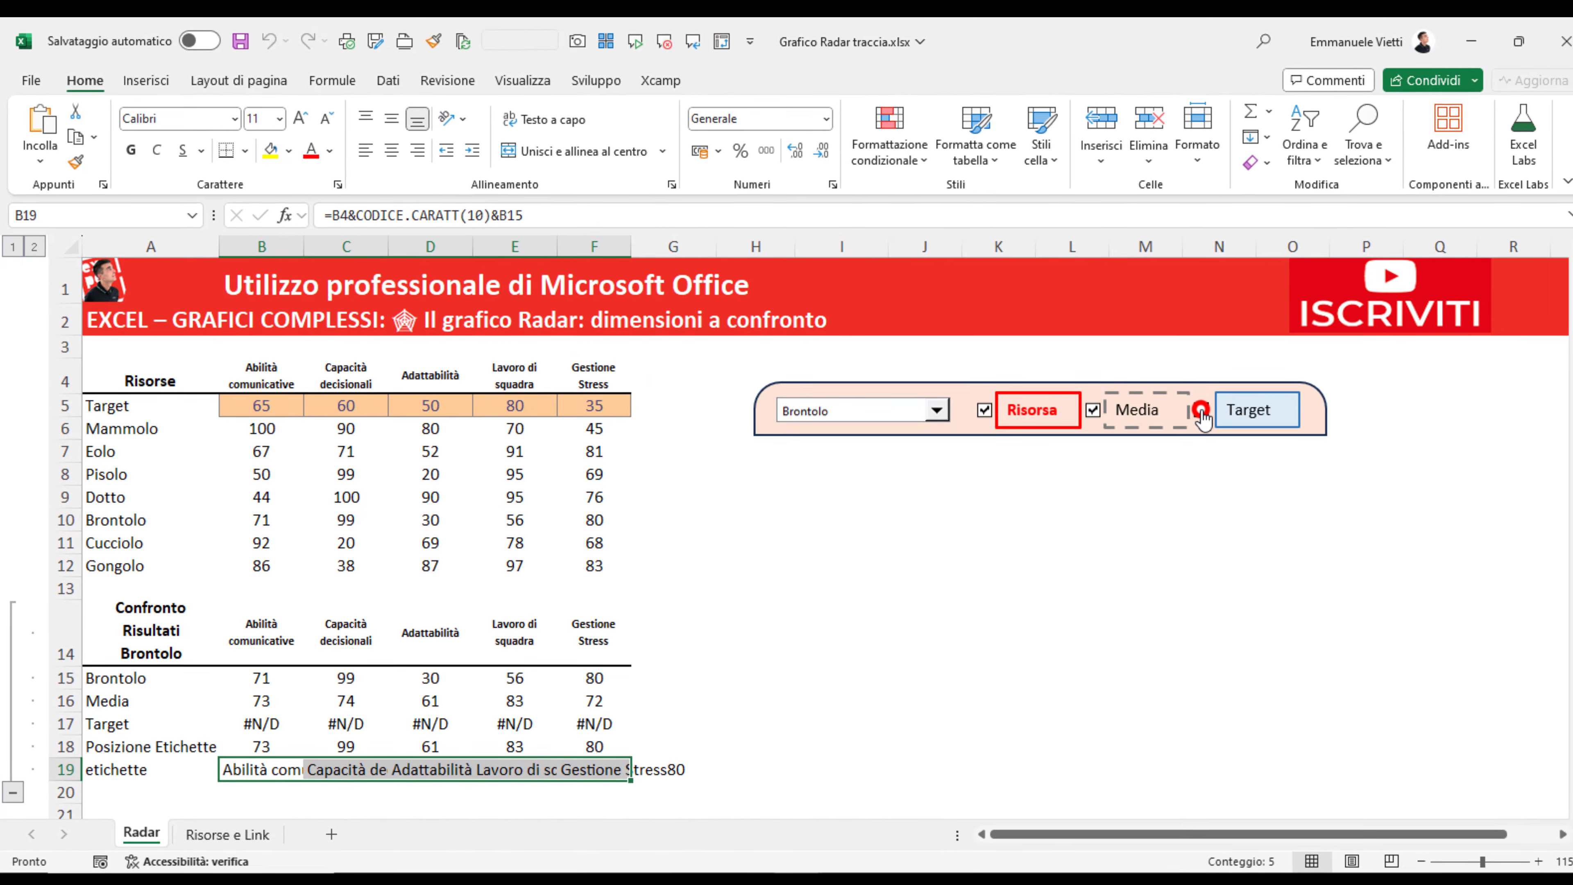
# - Insert a filled radar chart (Radar riempito) from A15:F18
pyautogui.moveTo(591, 739); pyautogui.dragTo(137, 666)
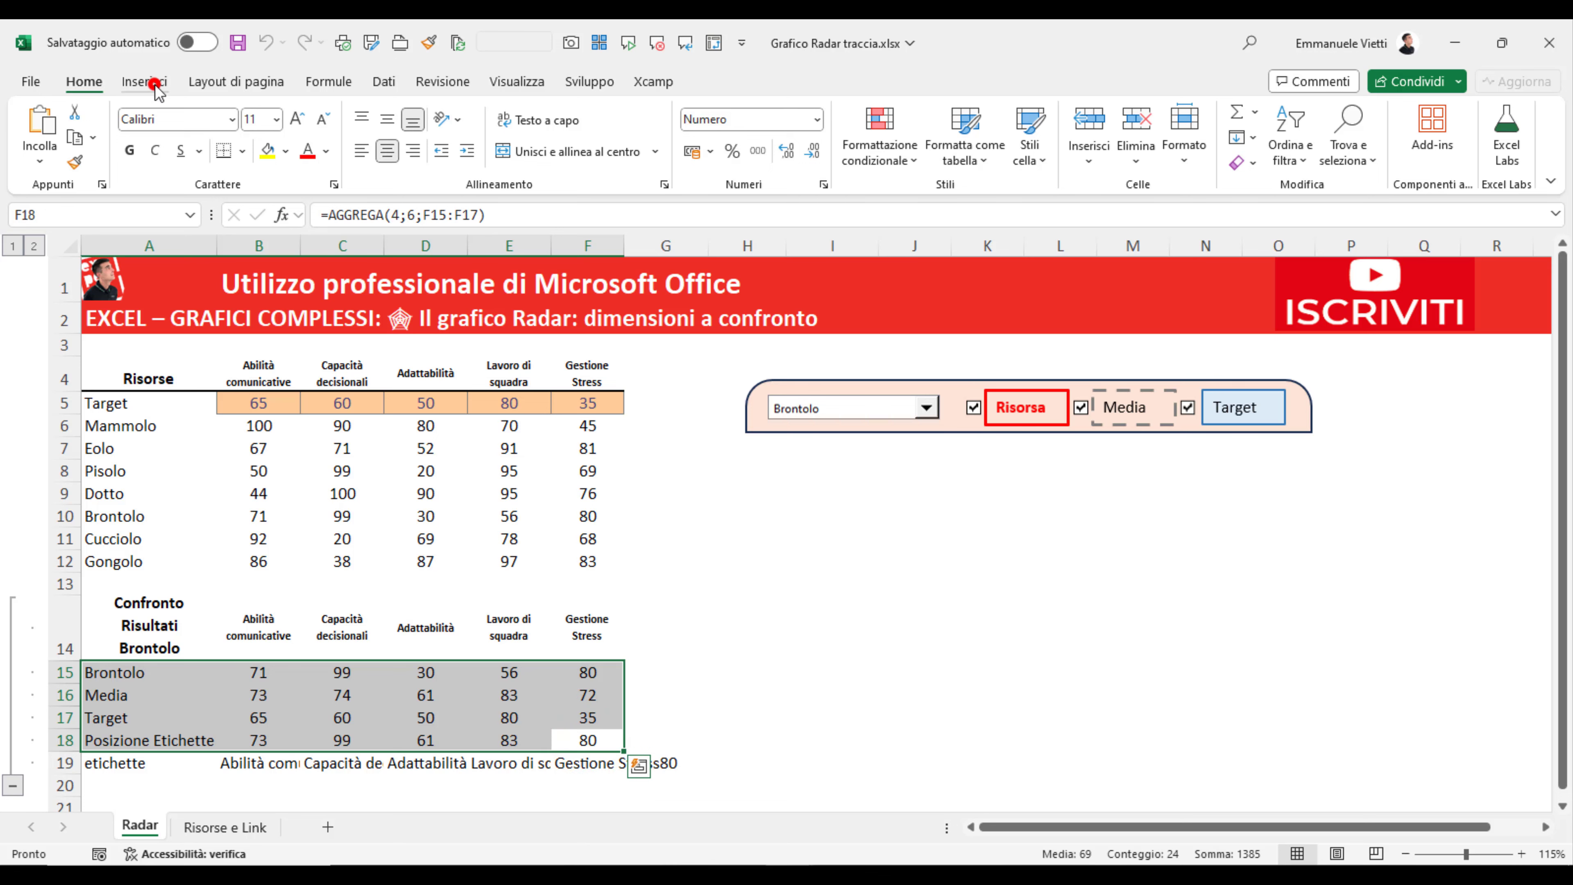
pyautogui.click(144, 81)
pyautogui.click(630, 113)
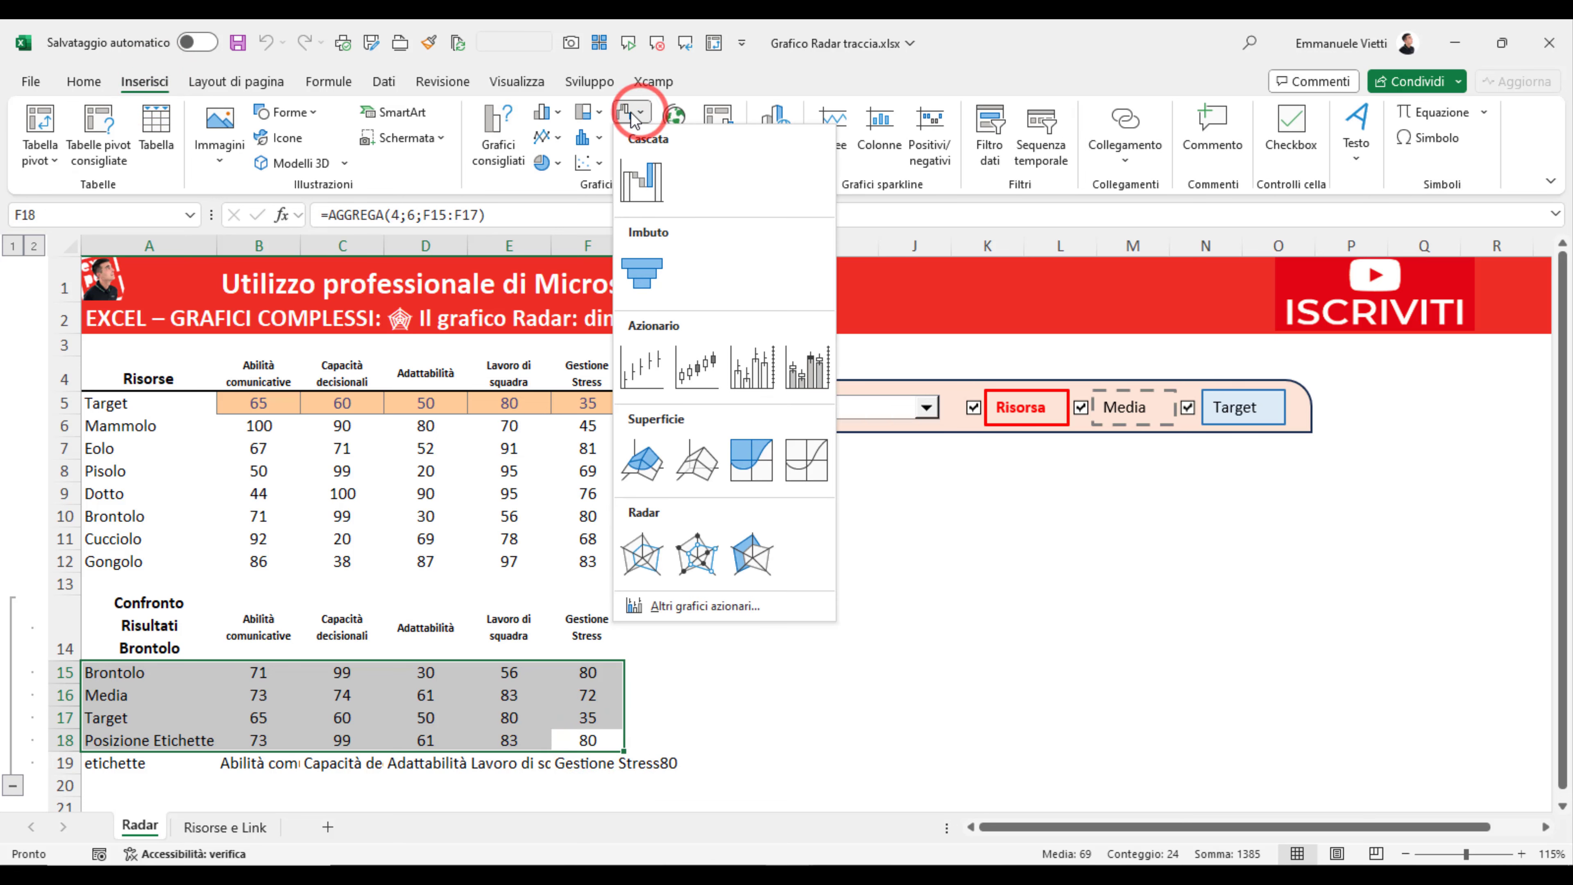
pyautogui.click(751, 556)
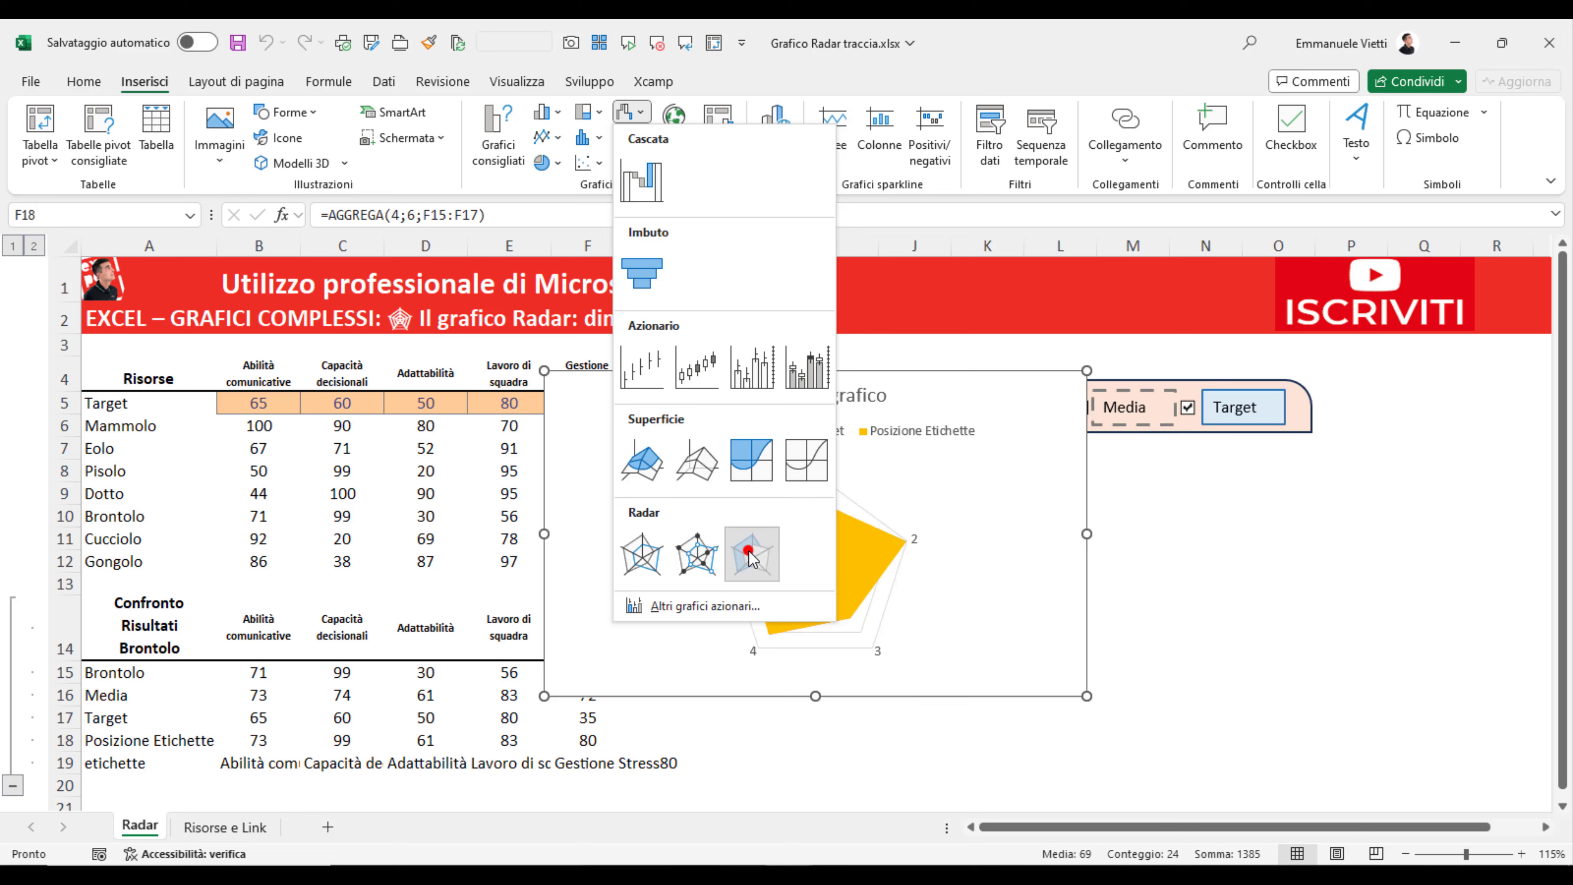
# - Move the chart below the control panel, widen it slightly and delete its legend
pyautogui.moveTo(702, 376); pyautogui.dragTo(894, 433)
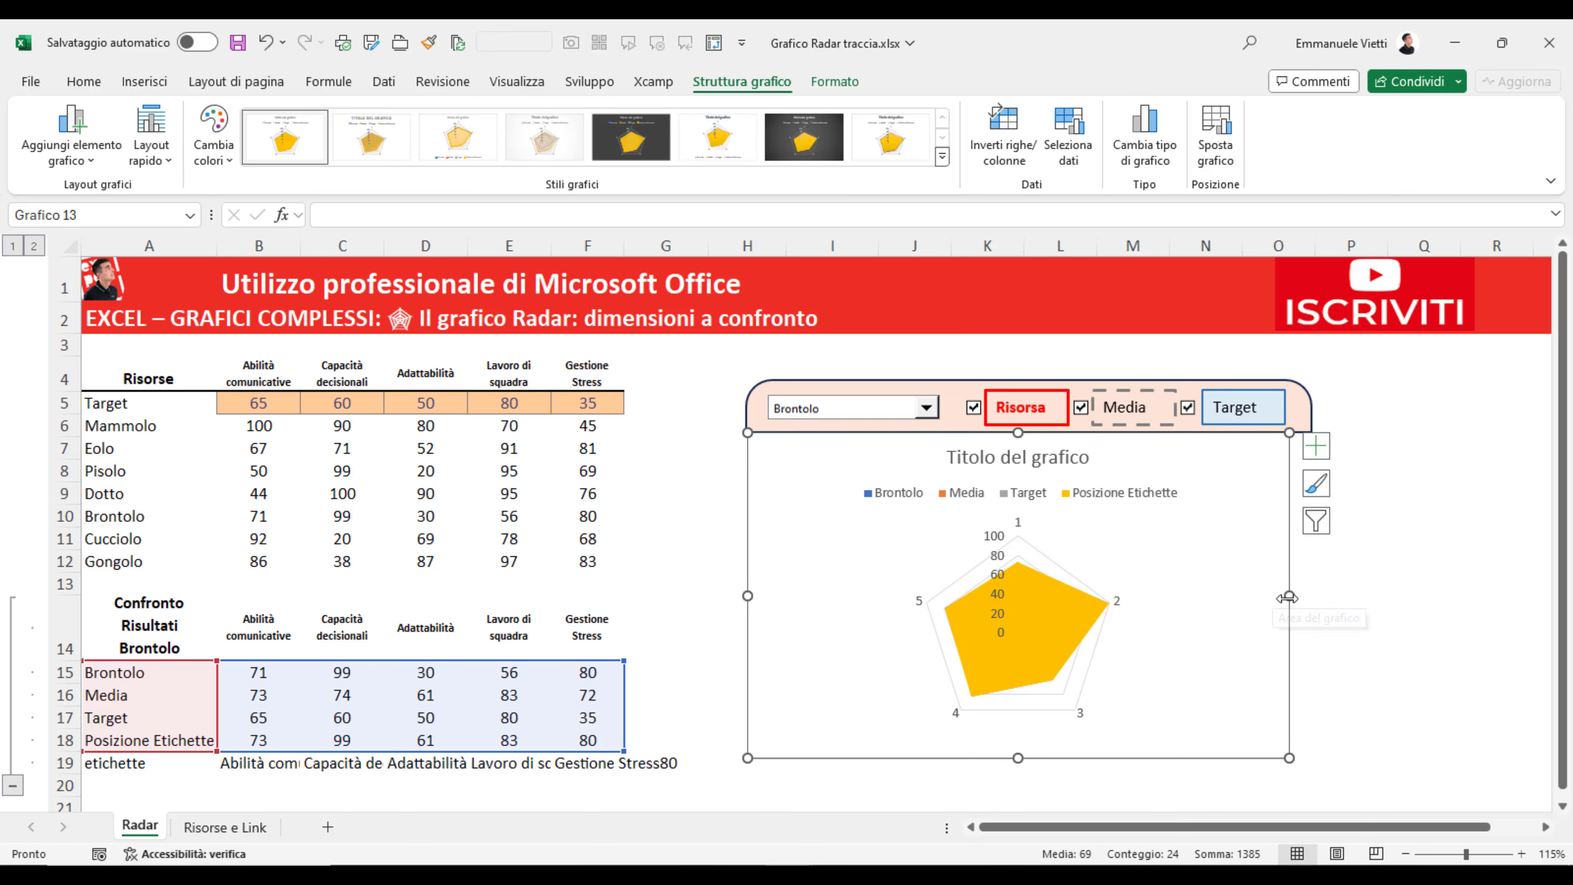
pyautogui.moveTo(1290, 596); pyautogui.dragTo(1312, 596)
pyautogui.click(1113, 496)
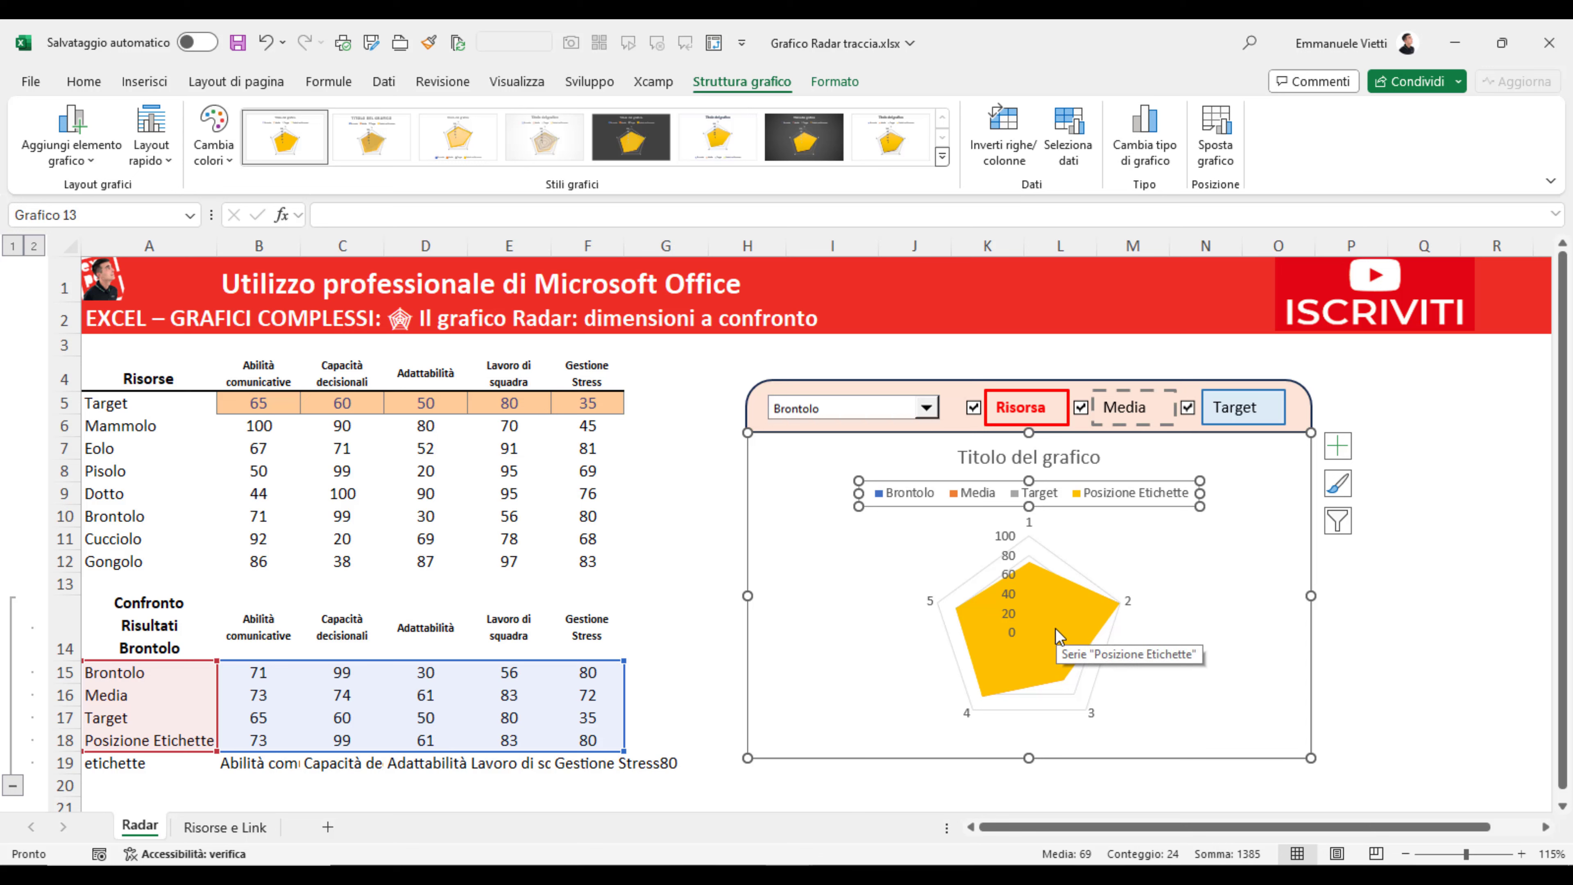
pyautogui.press('Delete')
pyautogui.click(1006, 499)
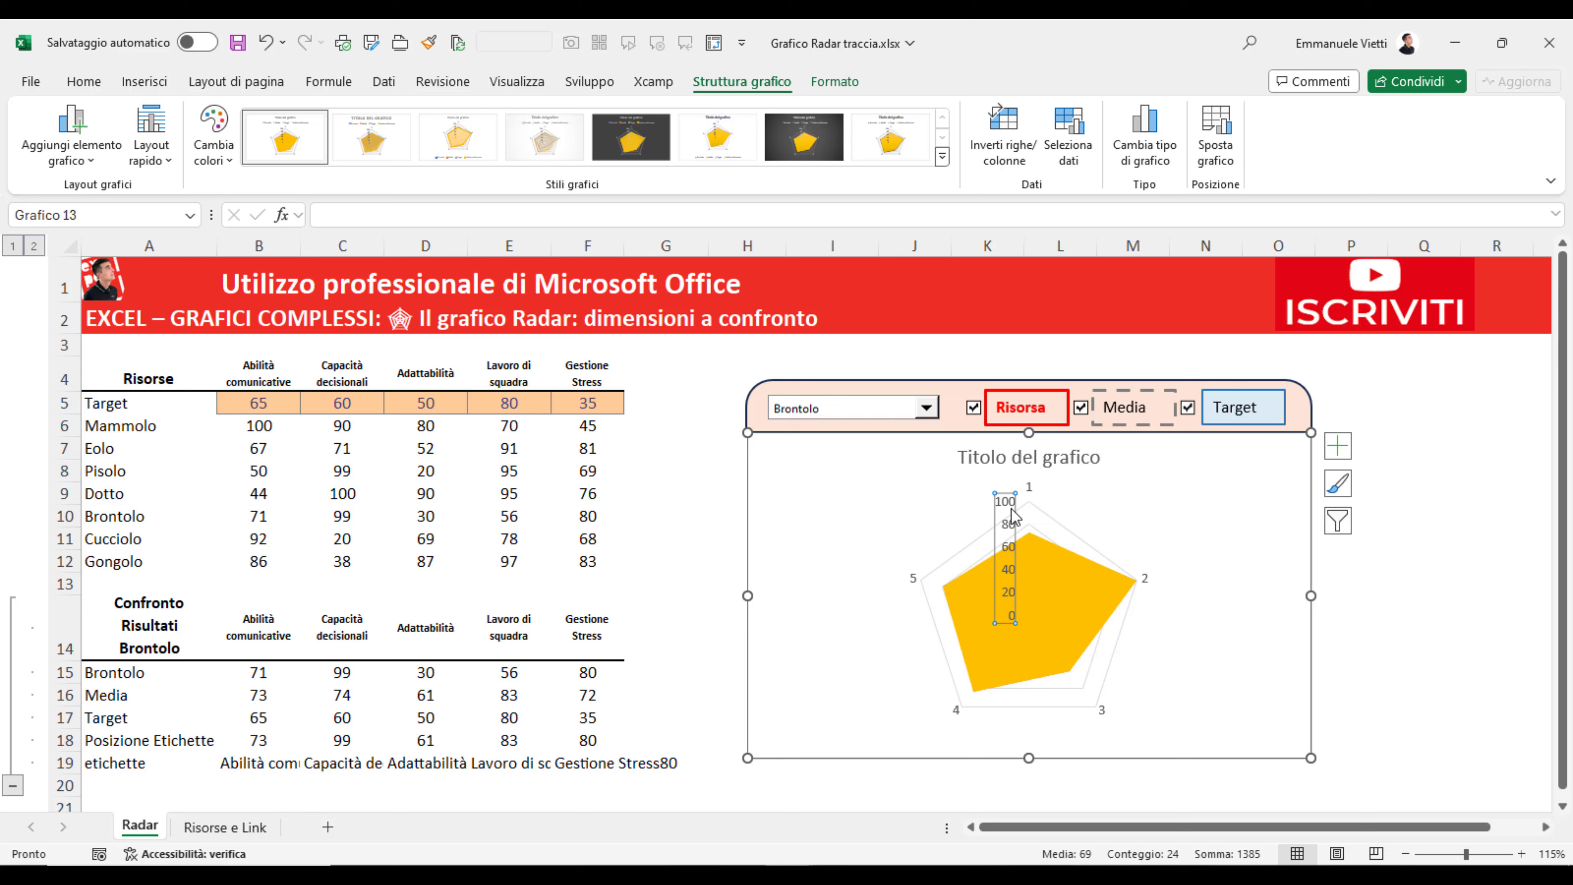
# - Set the radar value axis bounds to Minimo 0 and Massimo 100 in Formato asse
pyautogui.rightClick(1011, 514)
pyautogui.click(1058, 753)
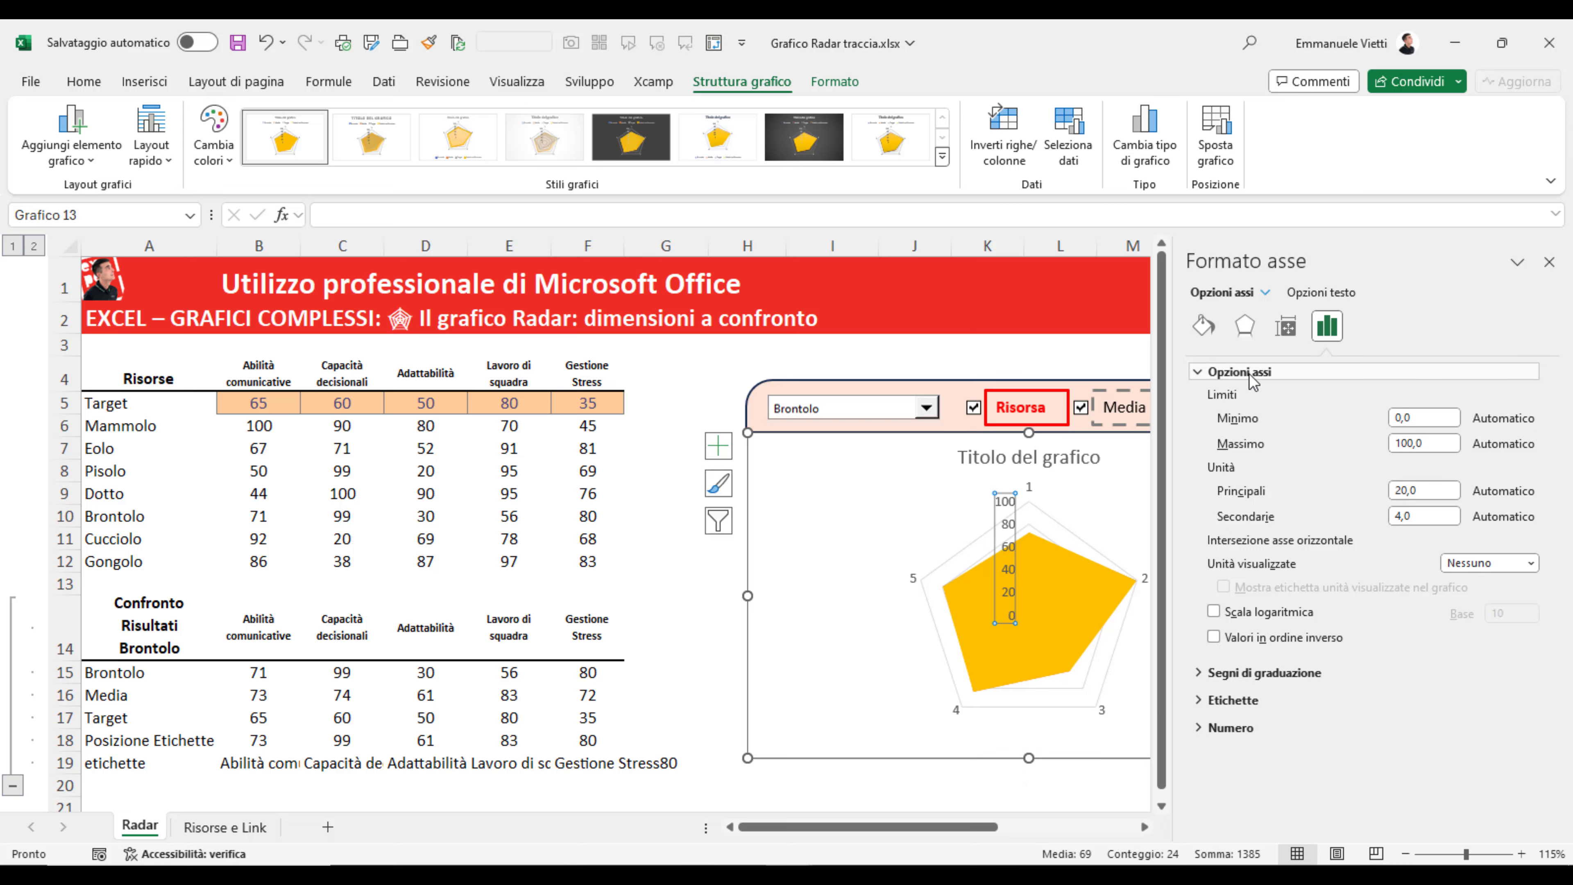
pyautogui.doubleClick(1440, 419)
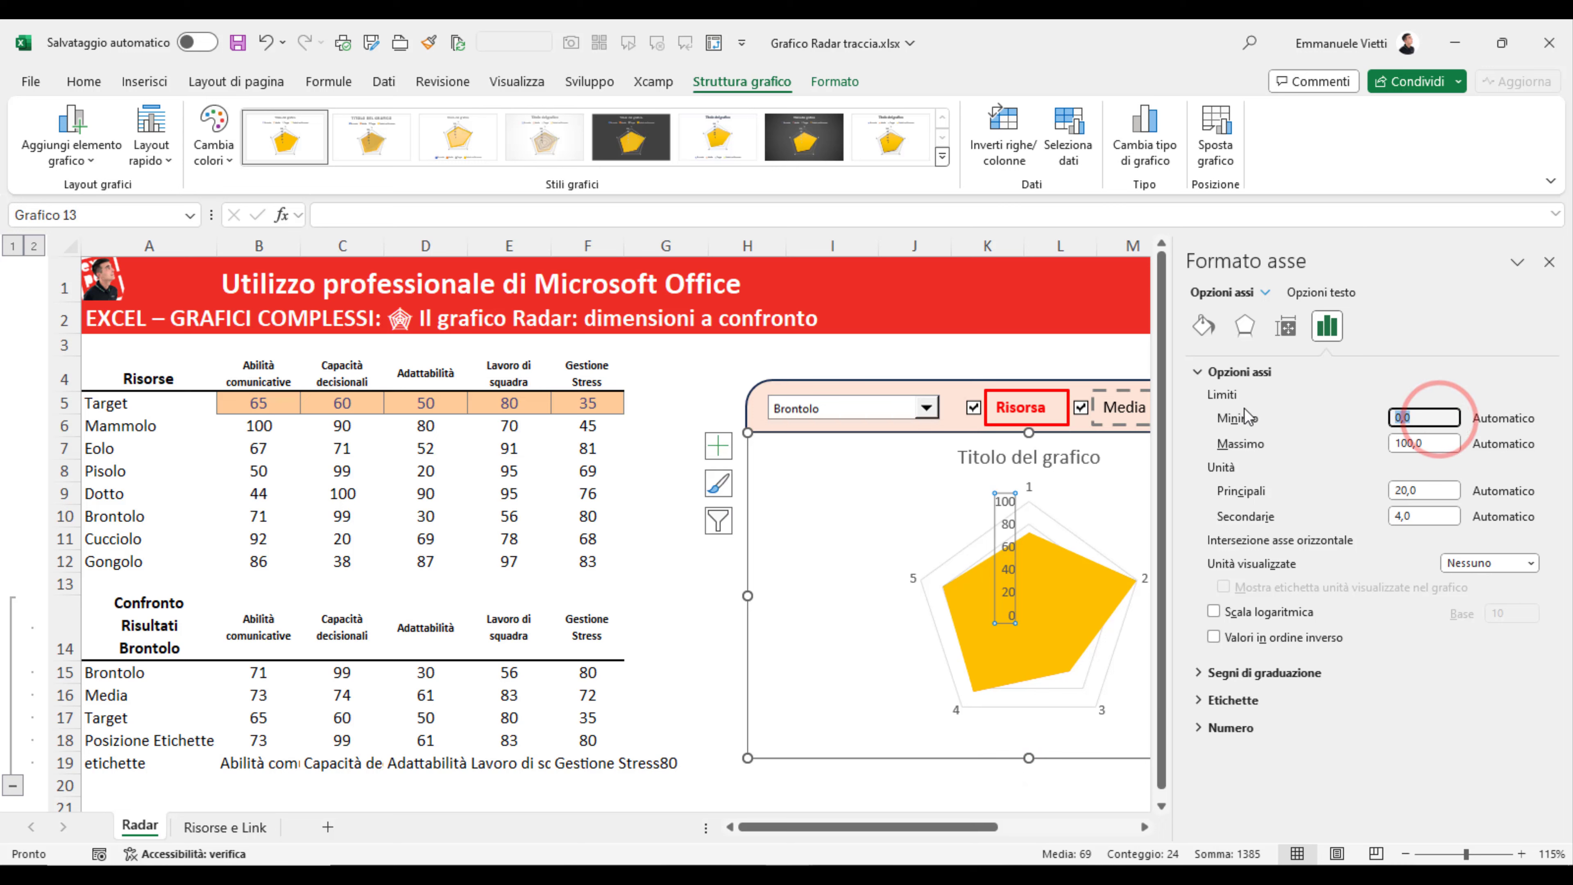
pyautogui.write('0')
pyautogui.doubleClick(1425, 443)
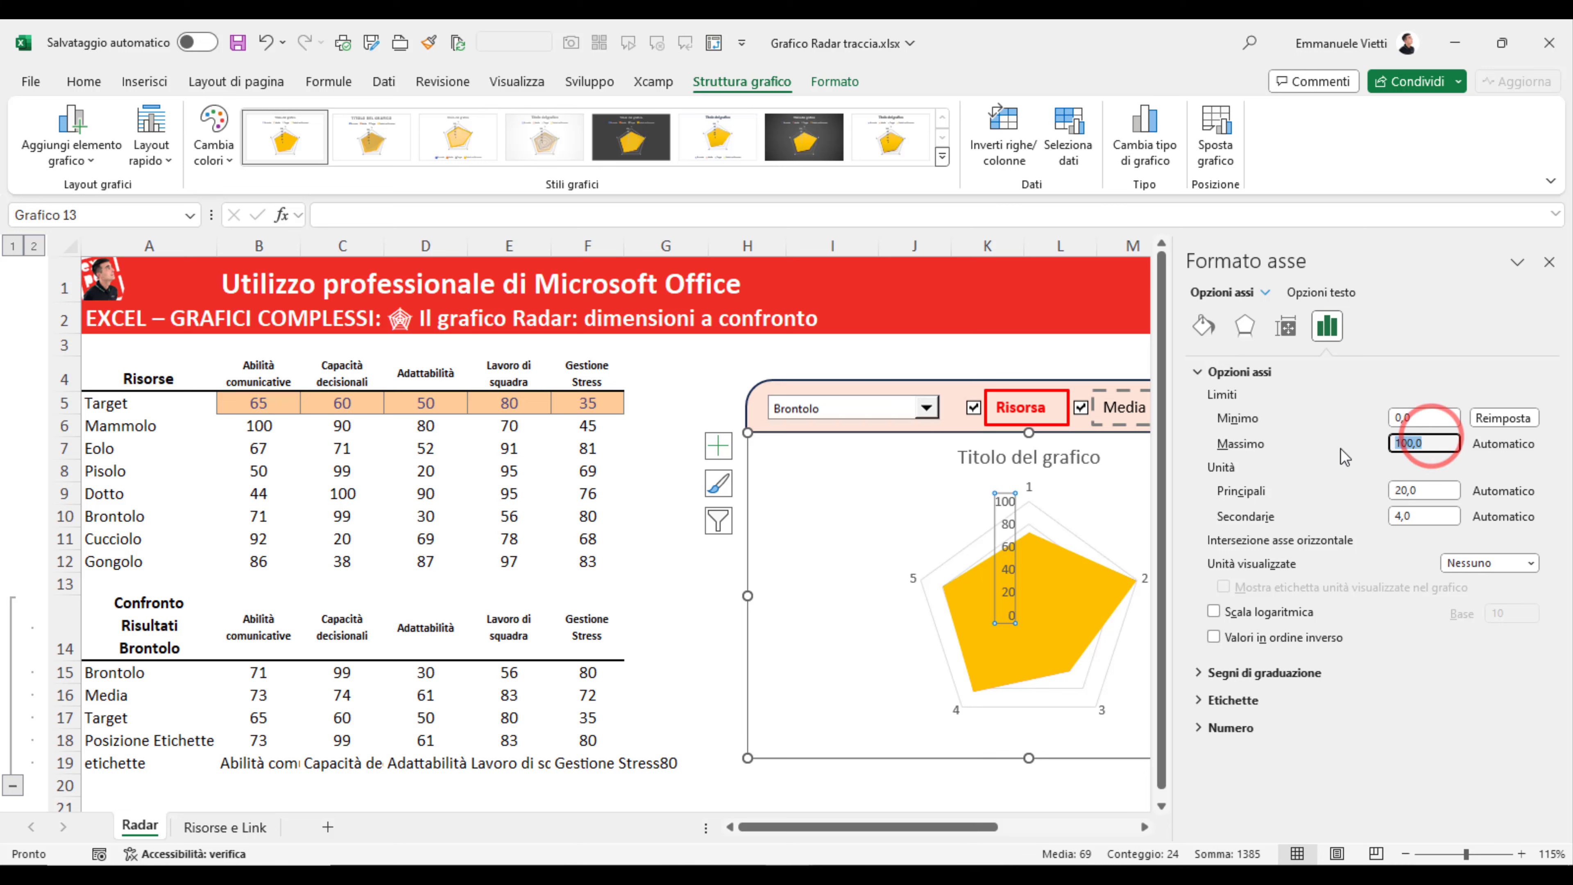
pyautogui.write('1')
pyautogui.press('Return')
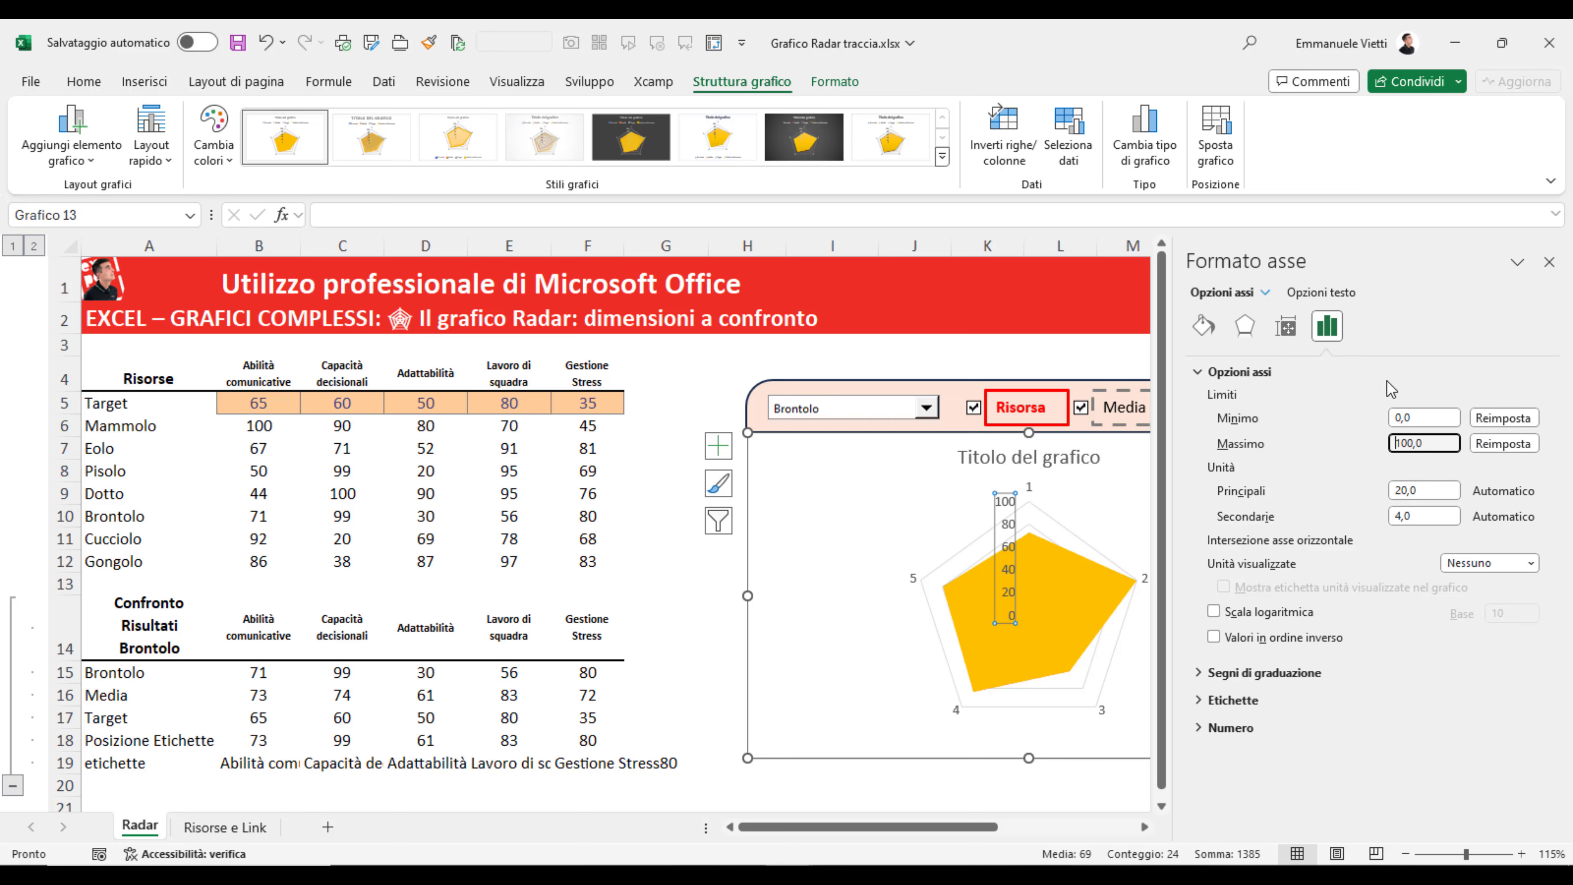
pyautogui.moveTo(966, 827); pyautogui.dragTo(1023, 826)
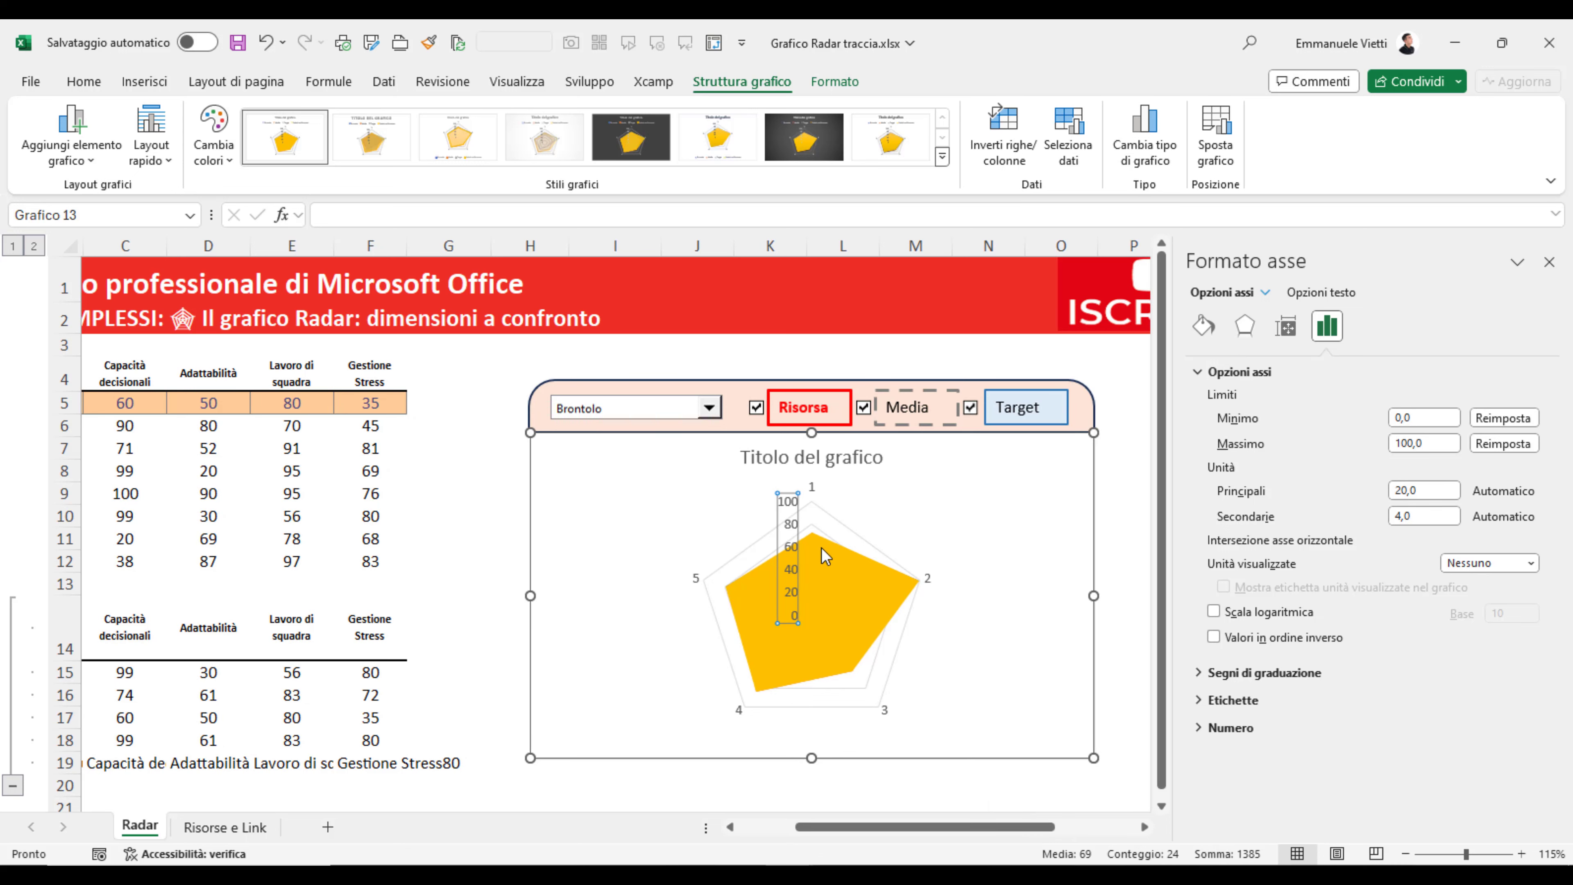
pyautogui.click(795, 516)
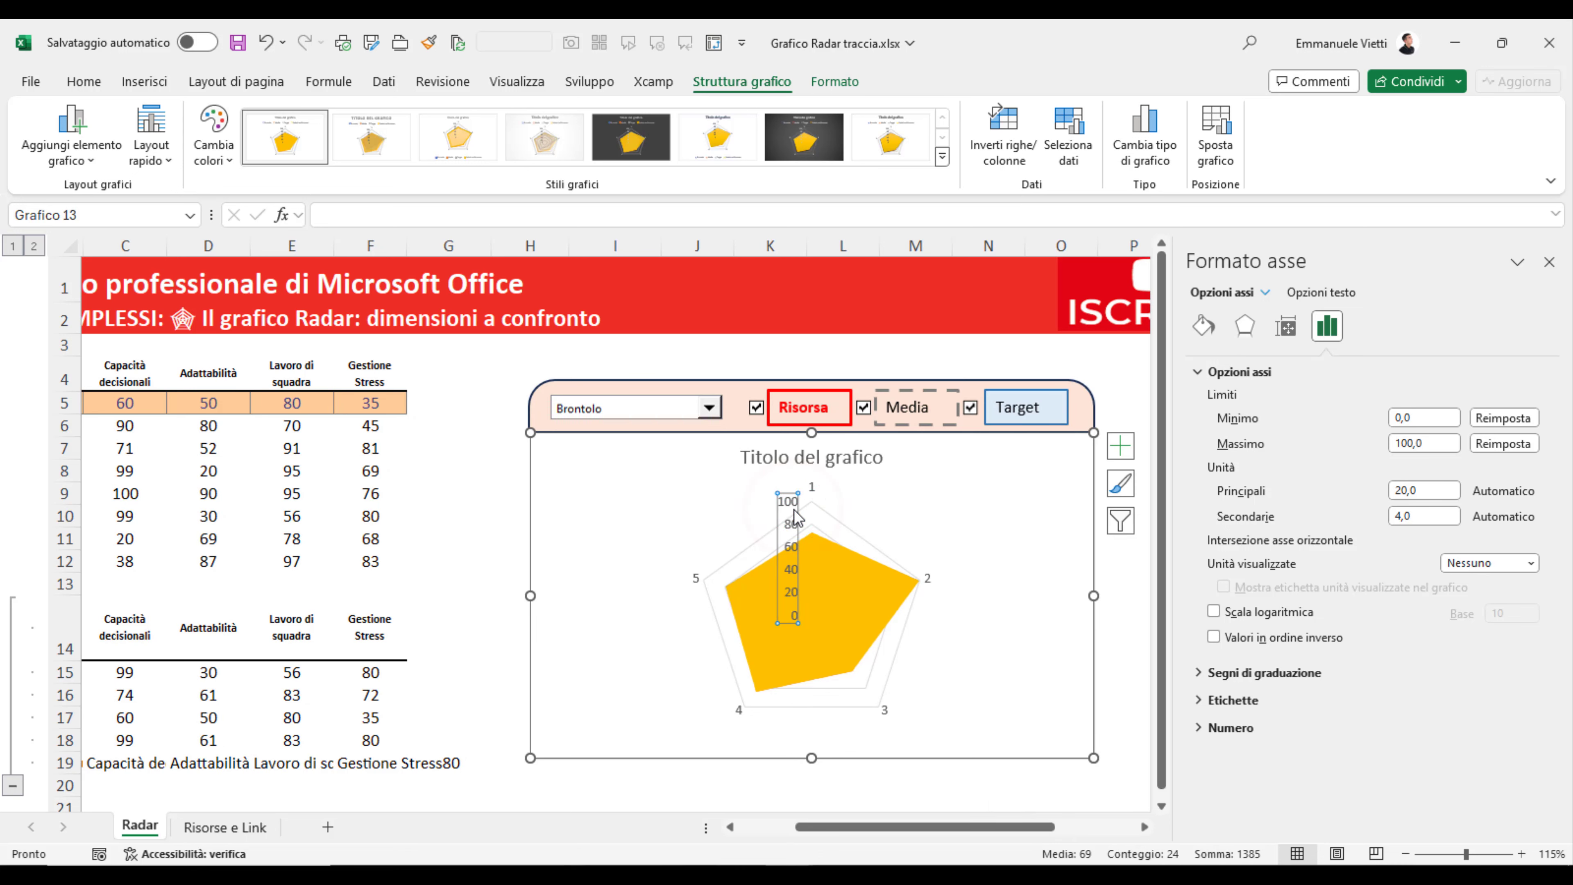
# - Delete the value-axis numbers and the 1–5 category labels from the radar
pyautogui.press('Delete')
pyautogui.click(811, 487)
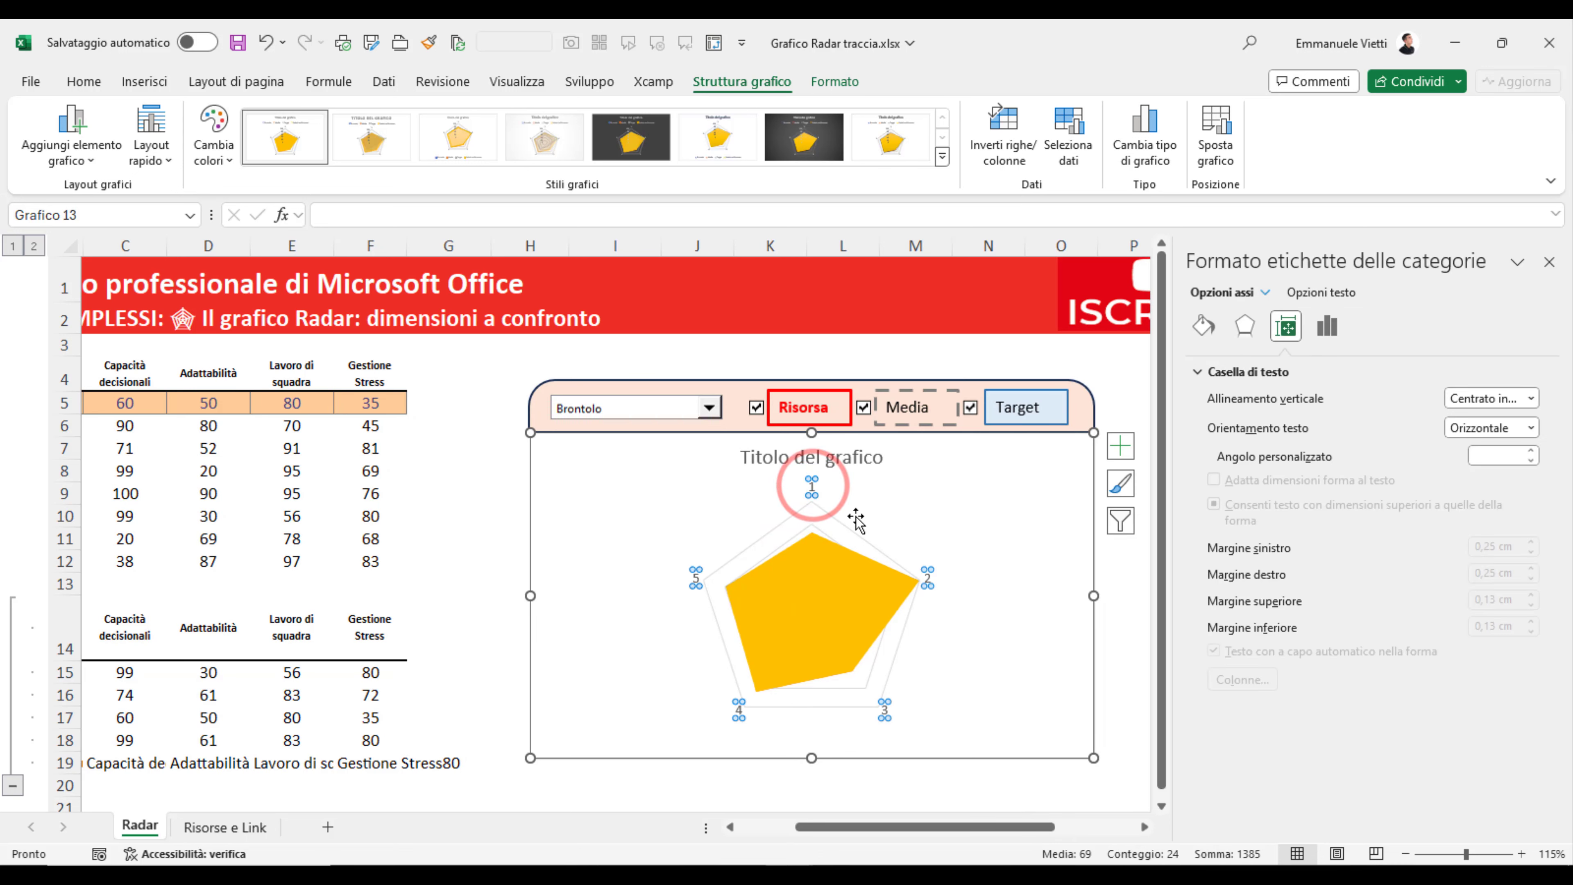
pyautogui.press('Delete')
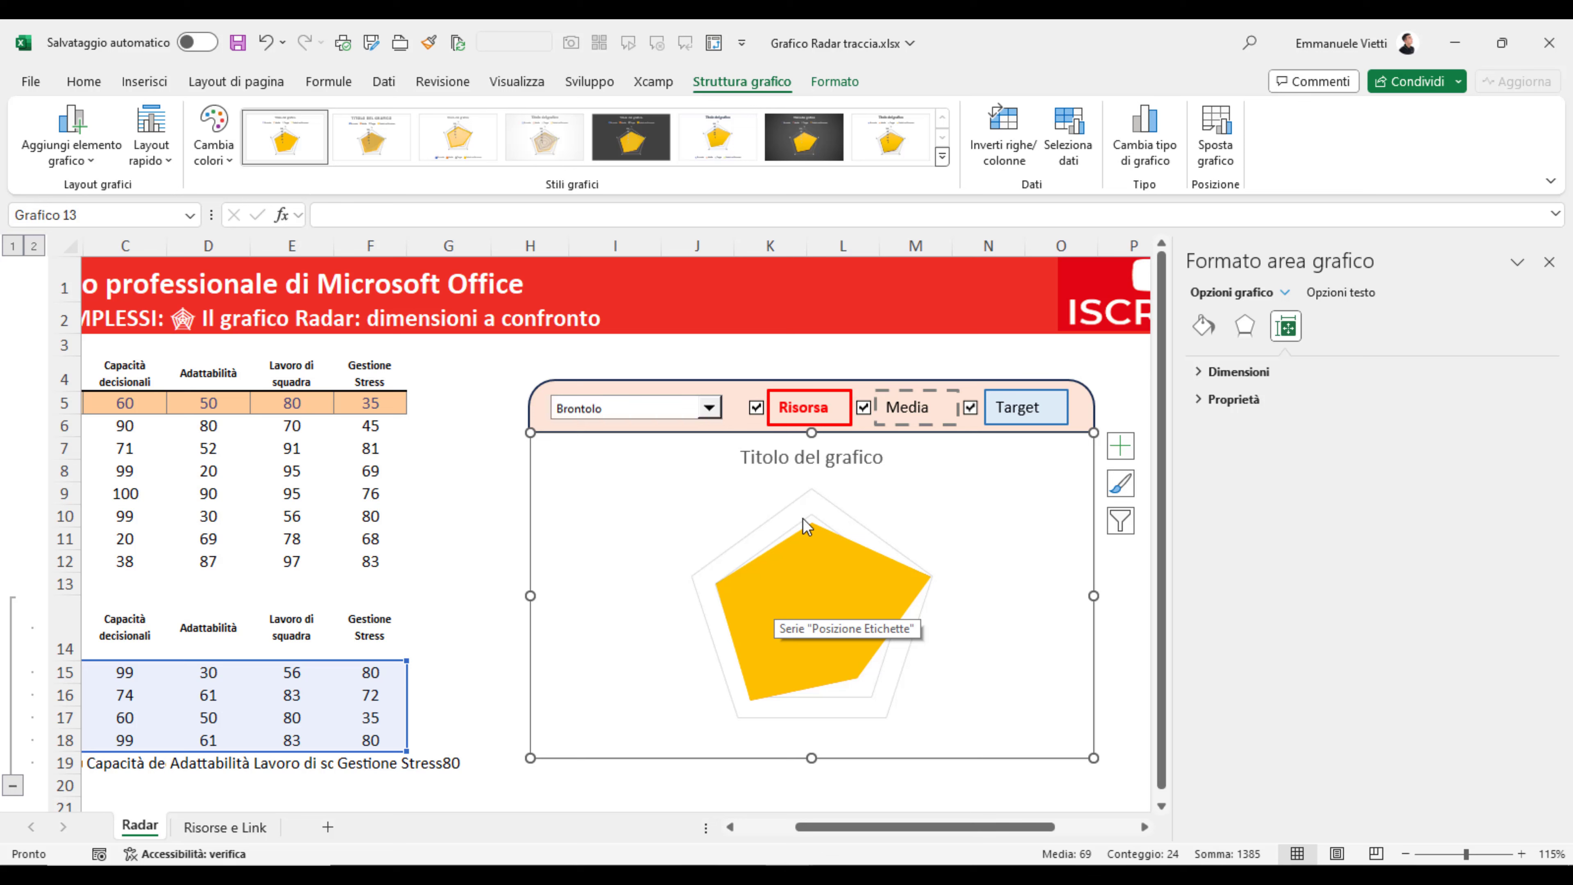
# - Move the chart title to the chart's top-left corner
pyautogui.click(780, 470)
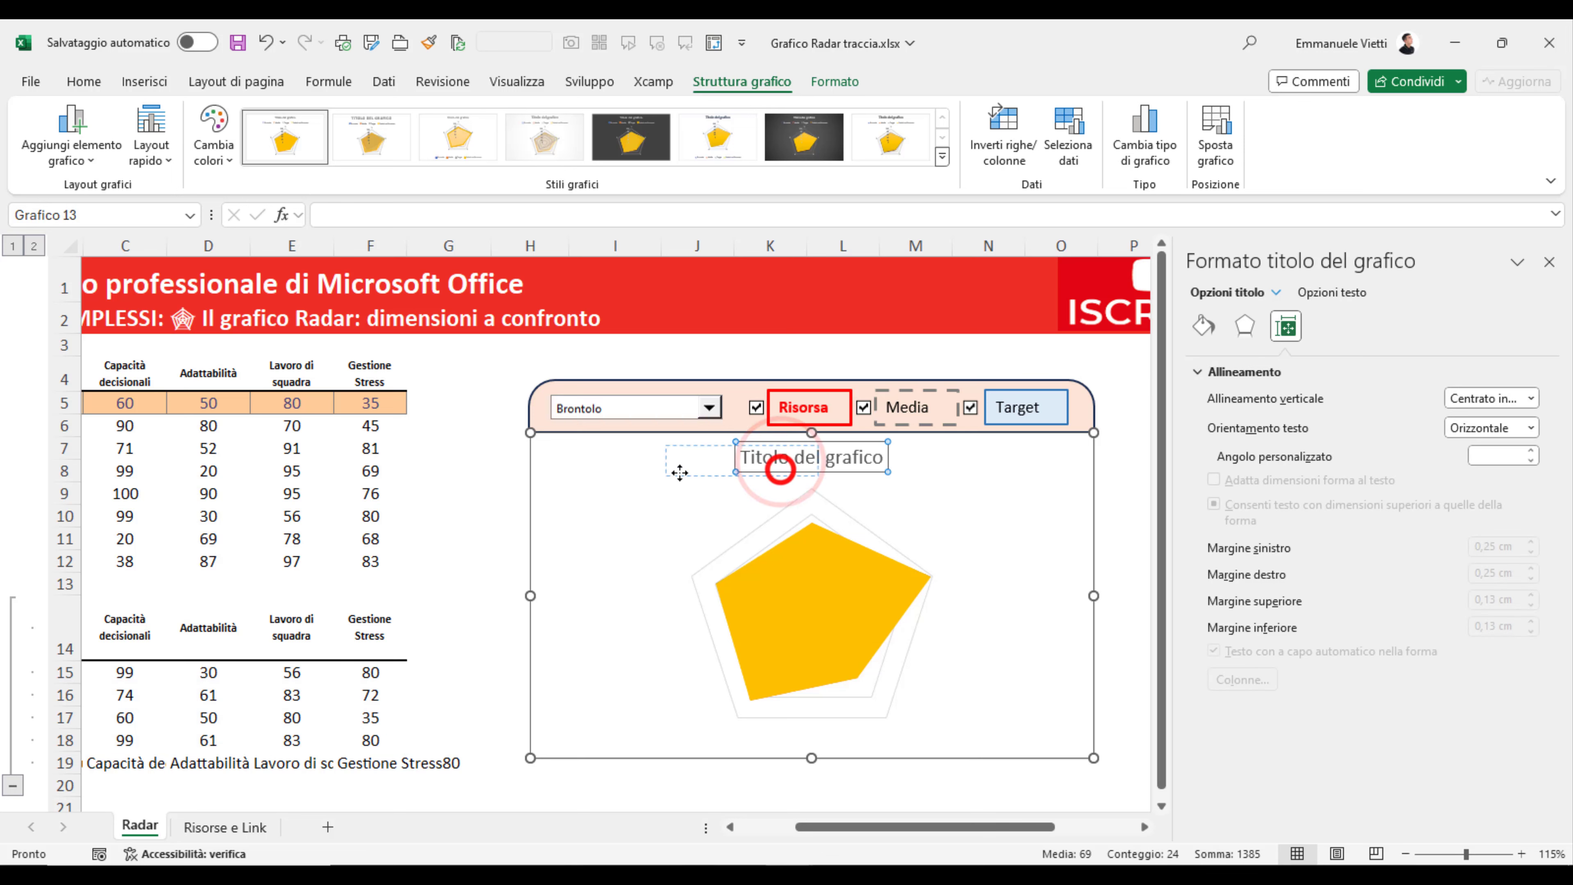
pyautogui.moveTo(679, 472); pyautogui.dragTo(595, 471)
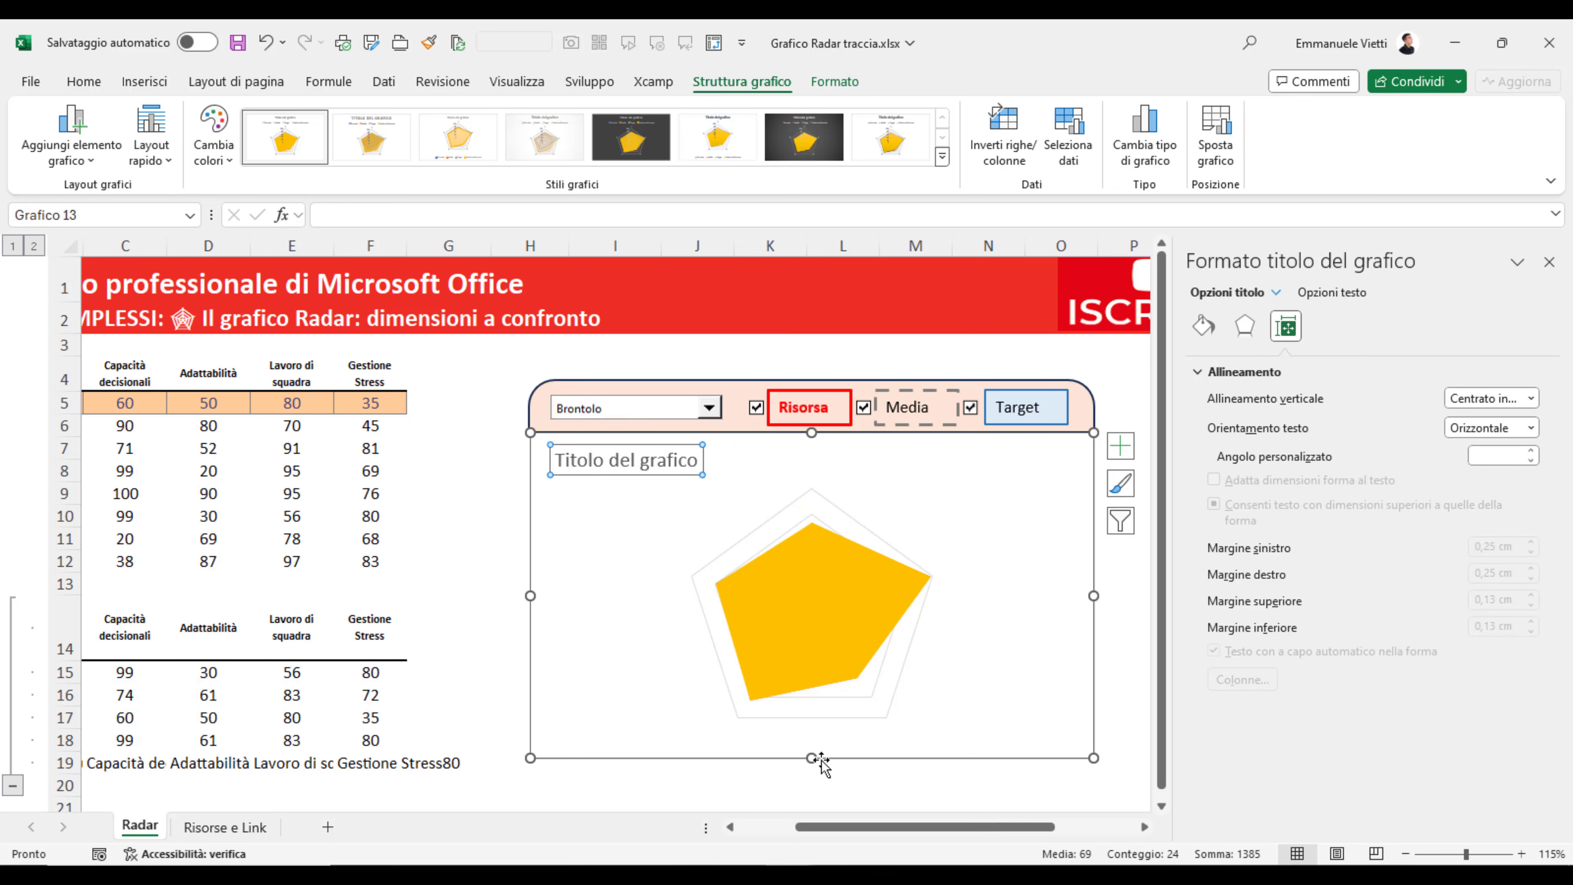
pyautogui.moveTo(945, 828); pyautogui.dragTo(888, 828)
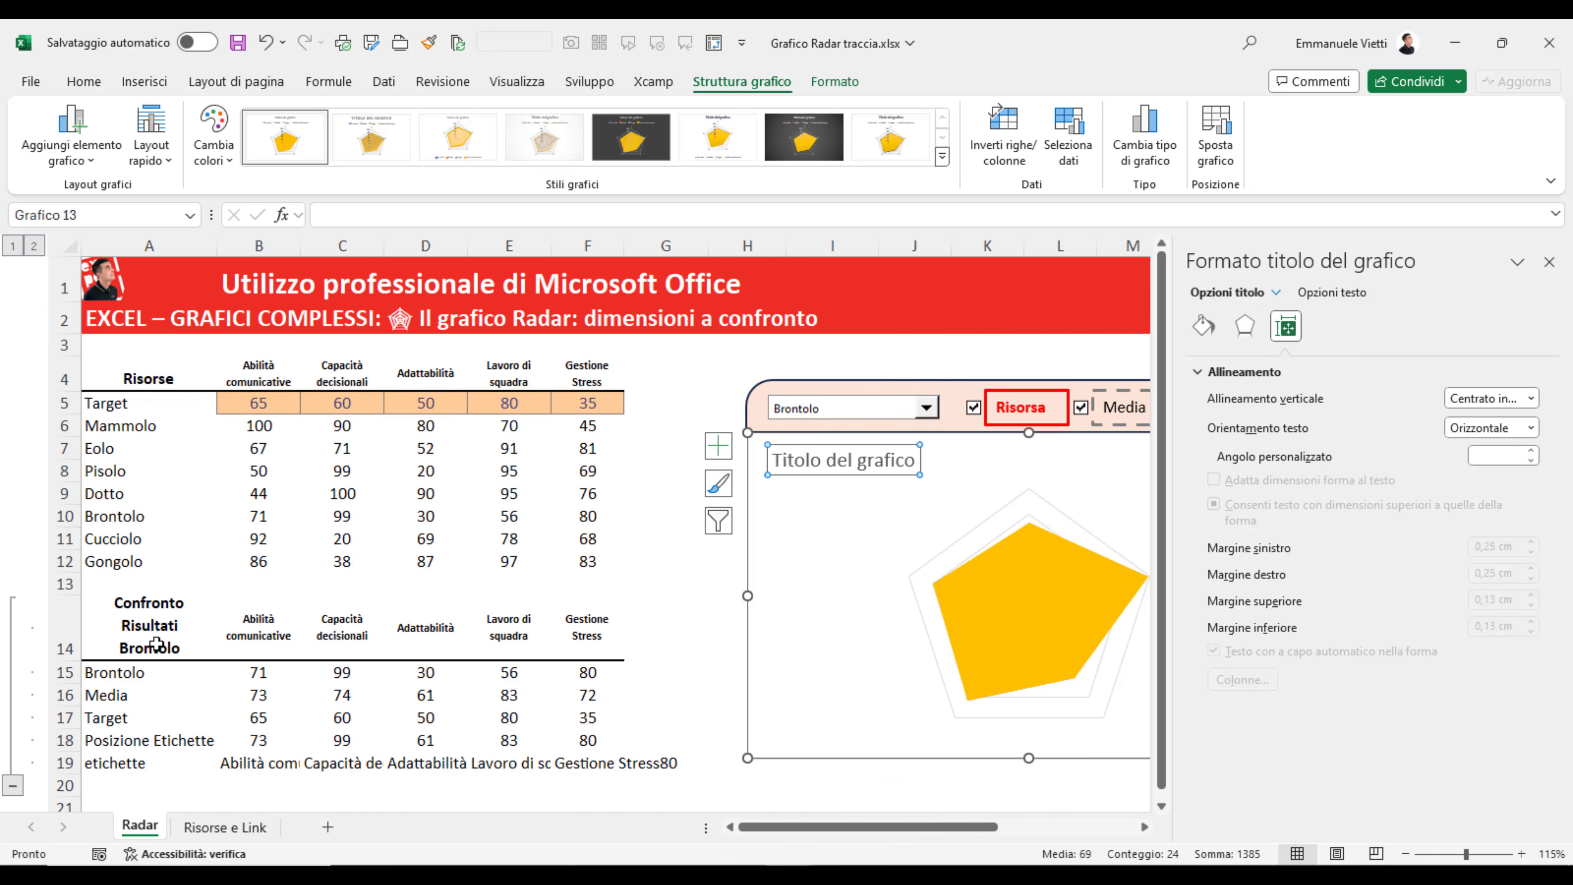
# - Link the chart title to cell A14 so it reads Confronto Risultati
pyautogui.click(537, 217)
pyautogui.write('=')
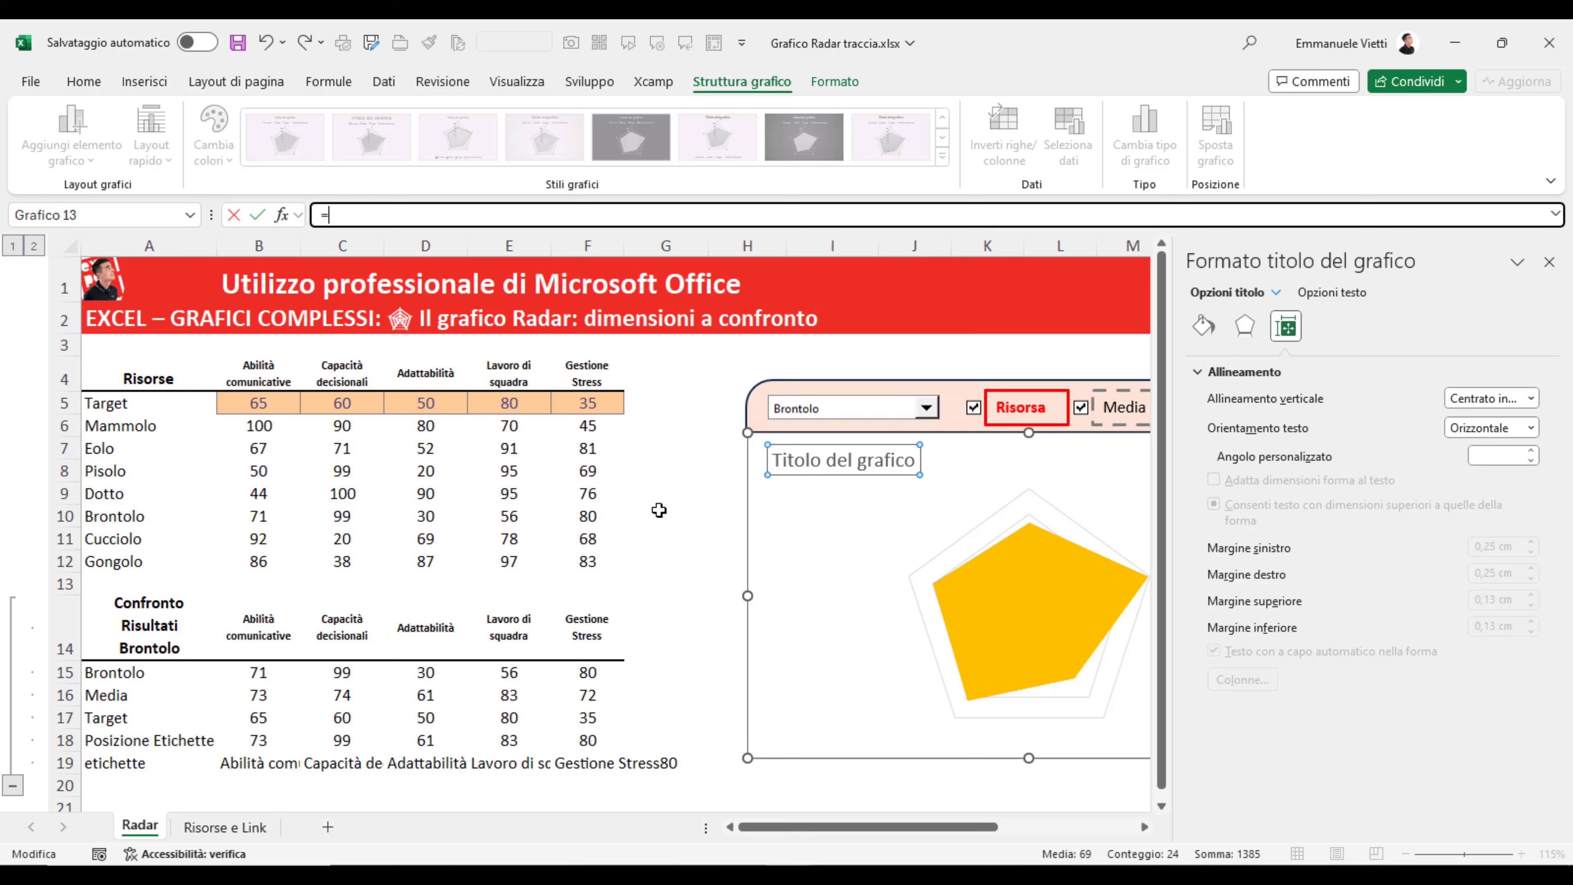
pyautogui.click(137, 617)
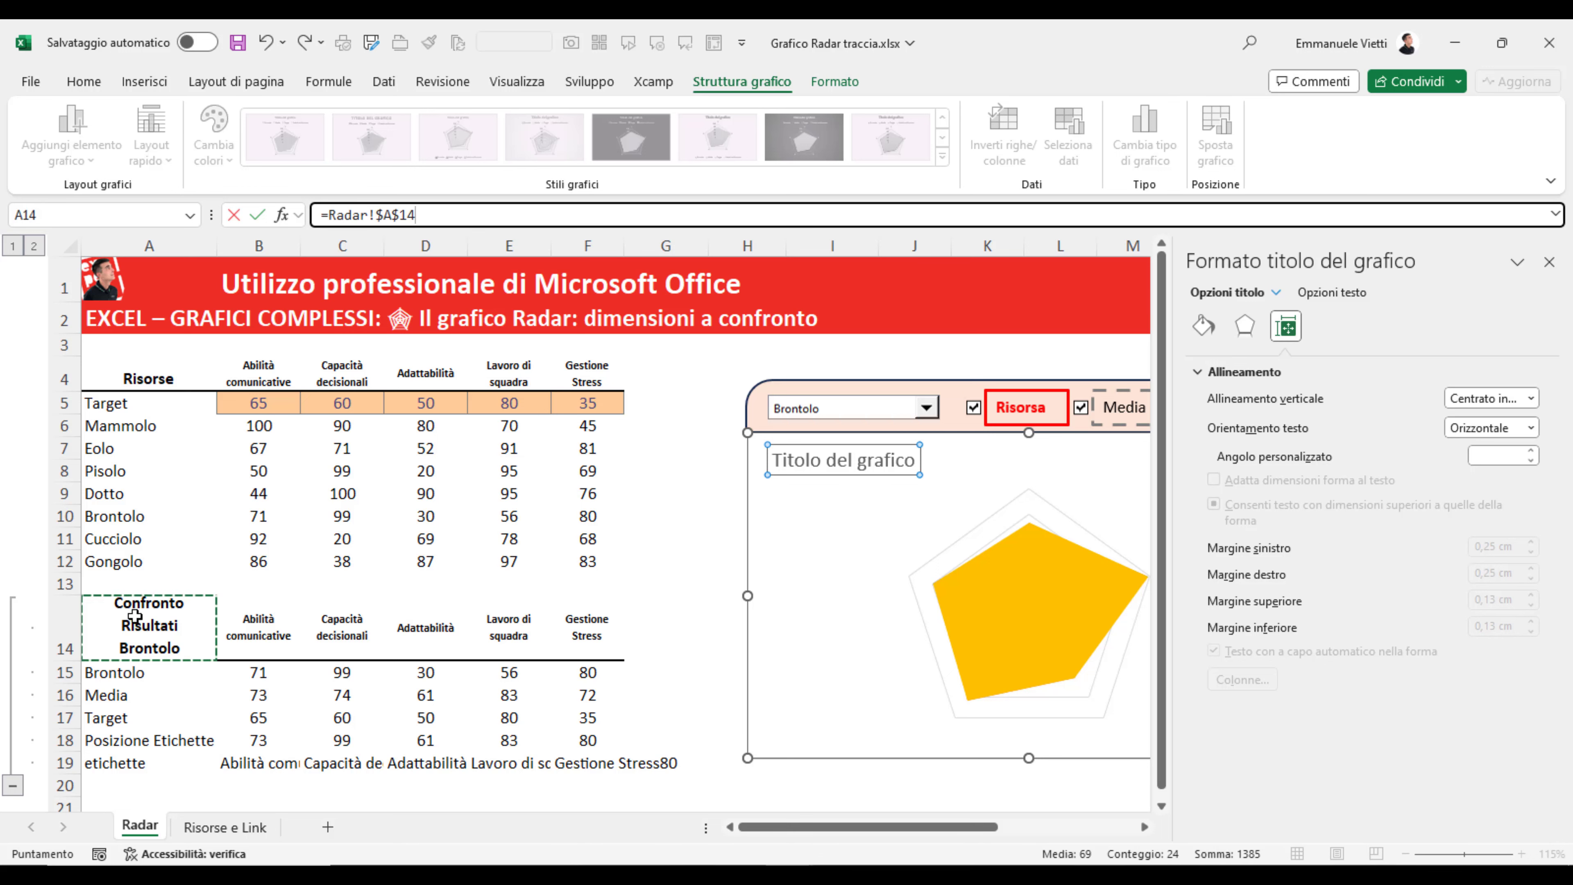
pyautogui.press('Return')
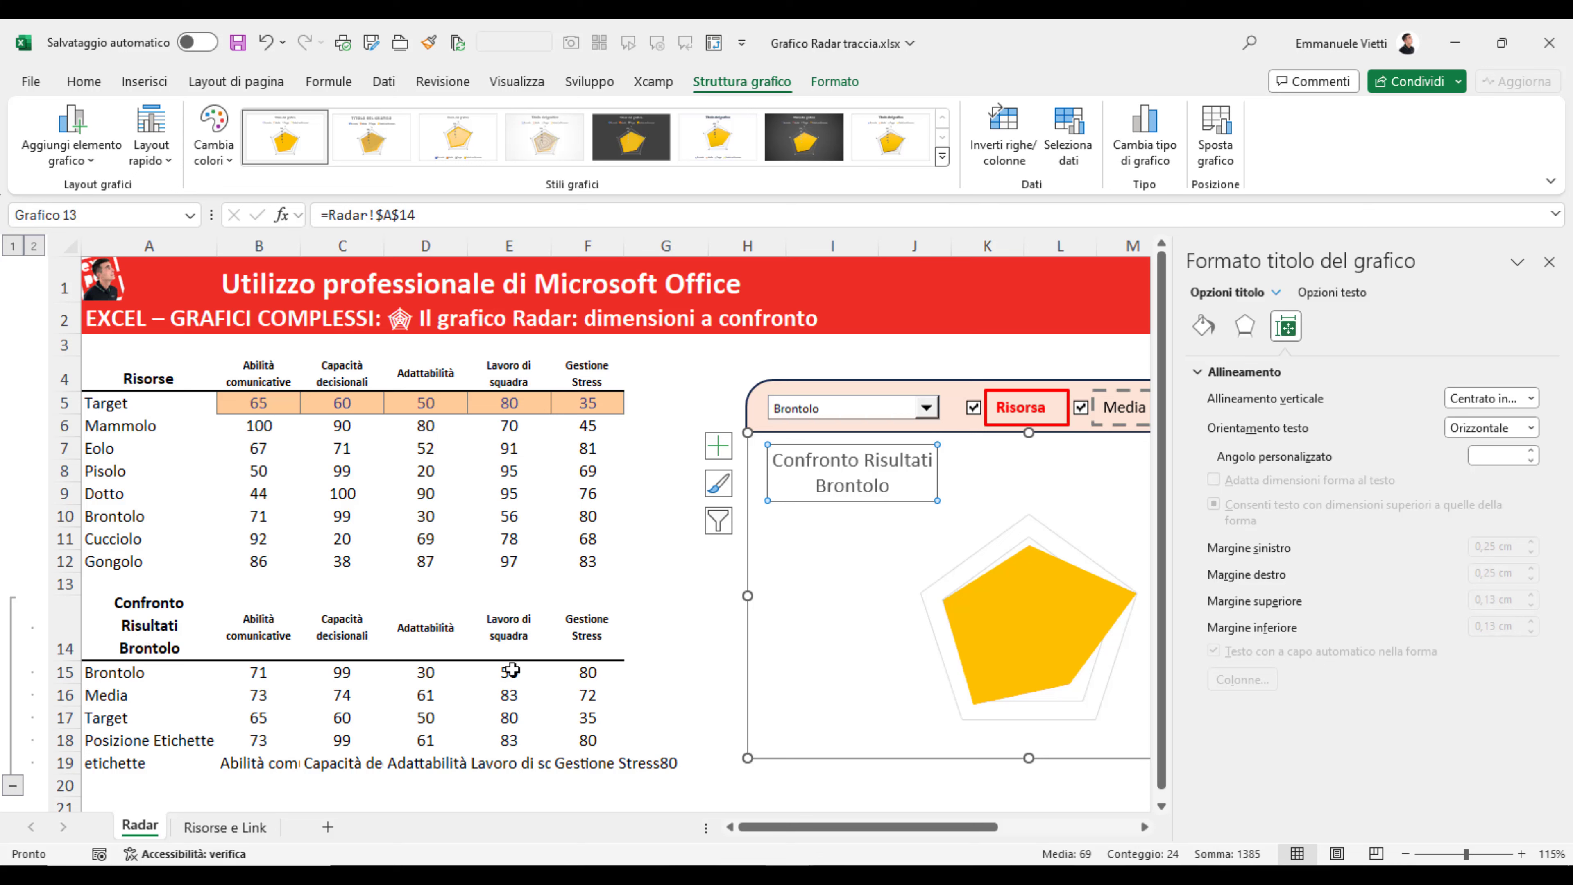
# - Choose Eolo in the resource dropdown so the title reads Confronto Risultati Eolo
pyautogui.click(925, 408)
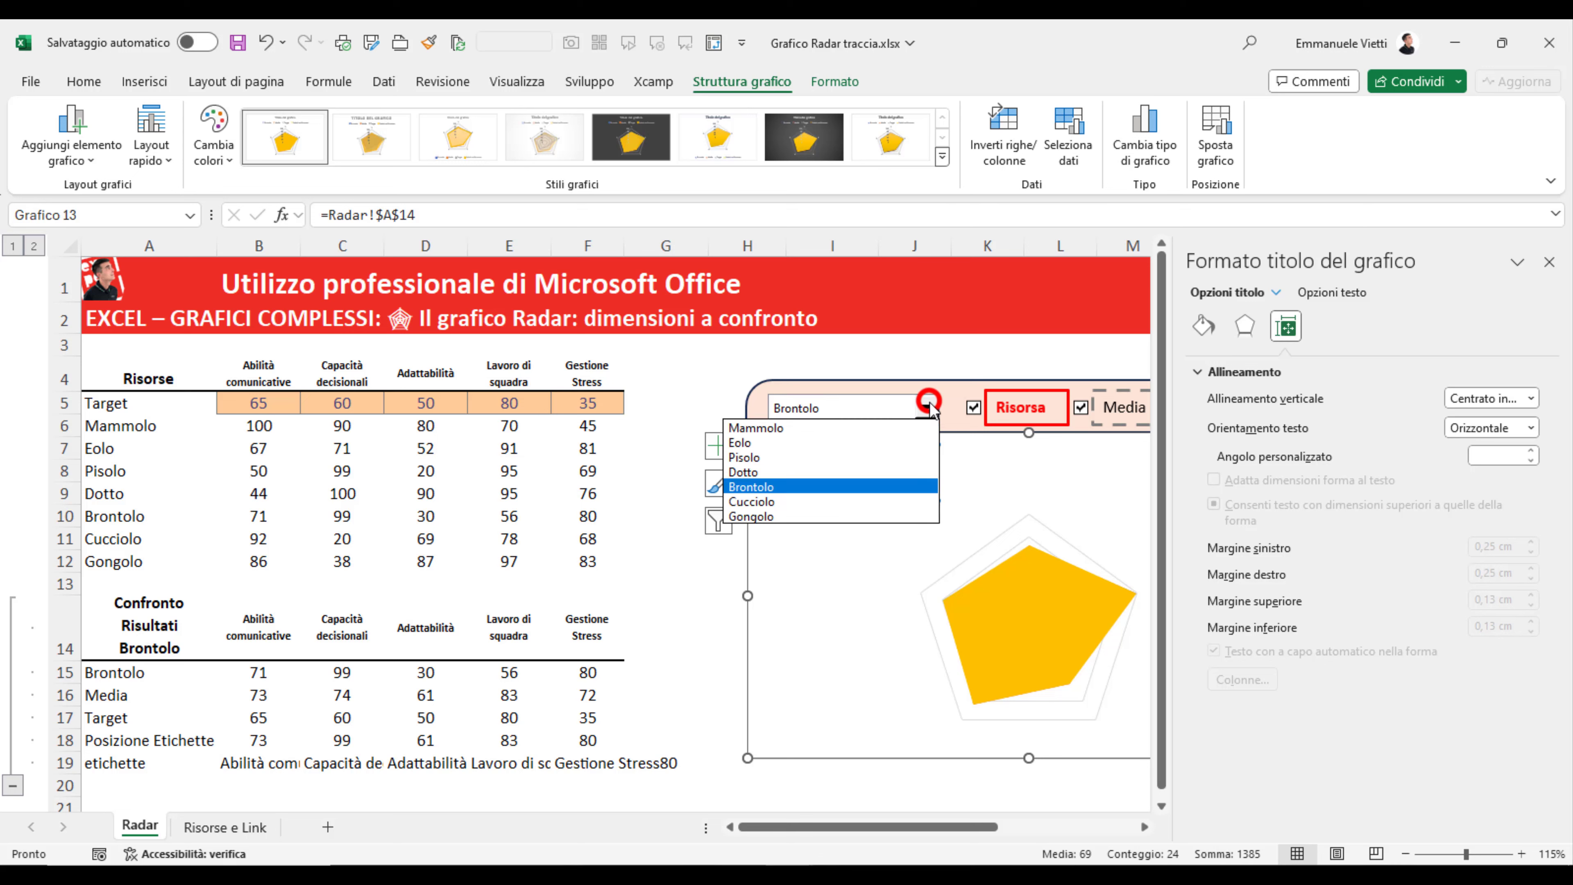
pyautogui.click(893, 444)
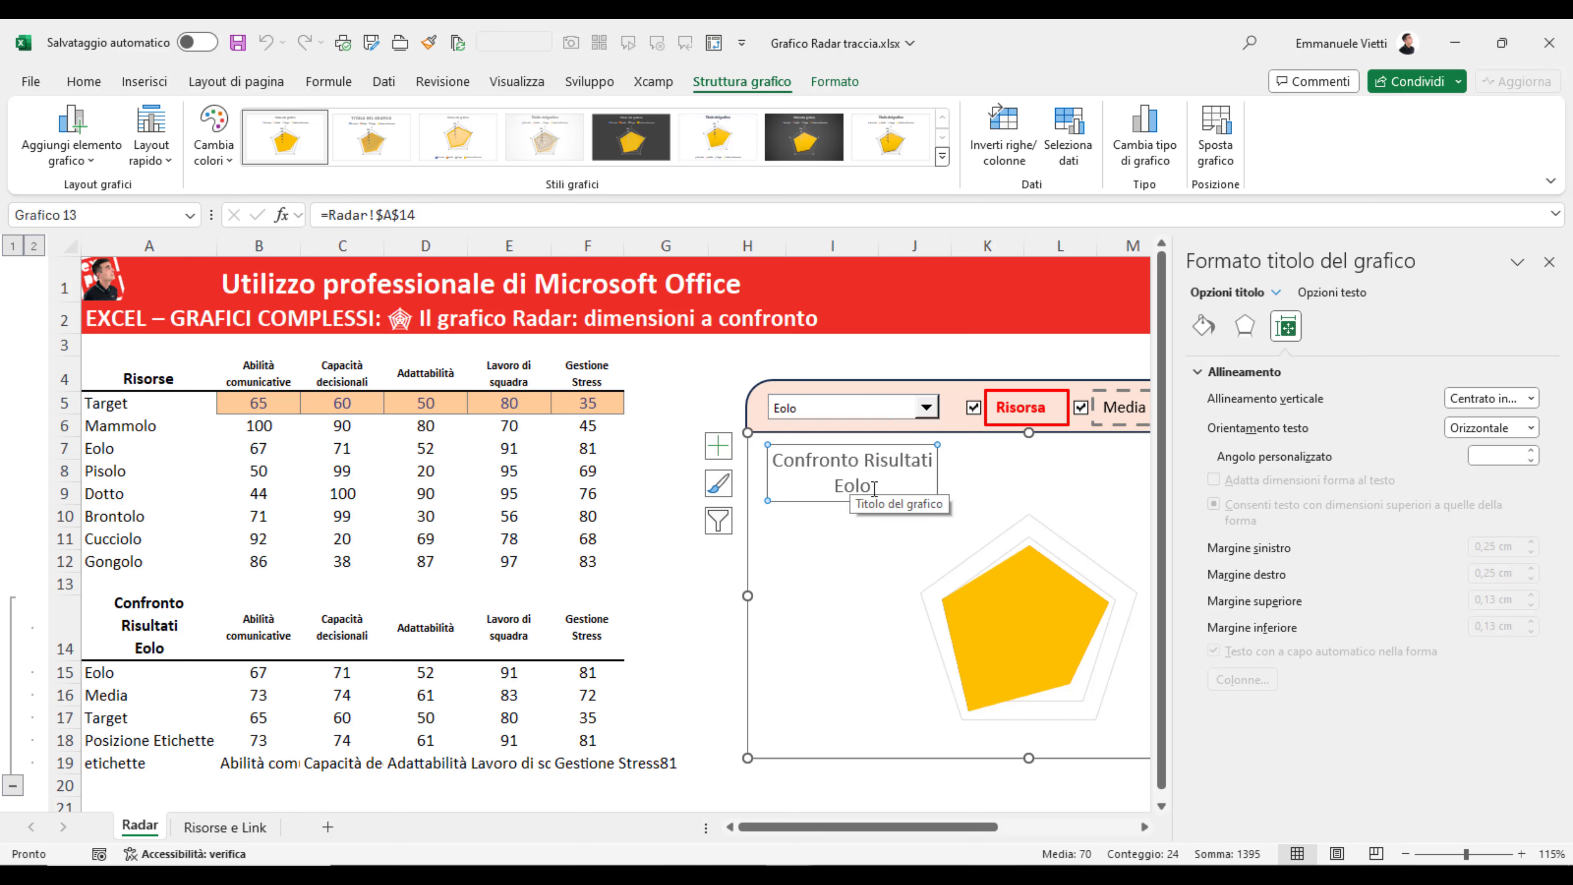
pyautogui.click(787, 534)
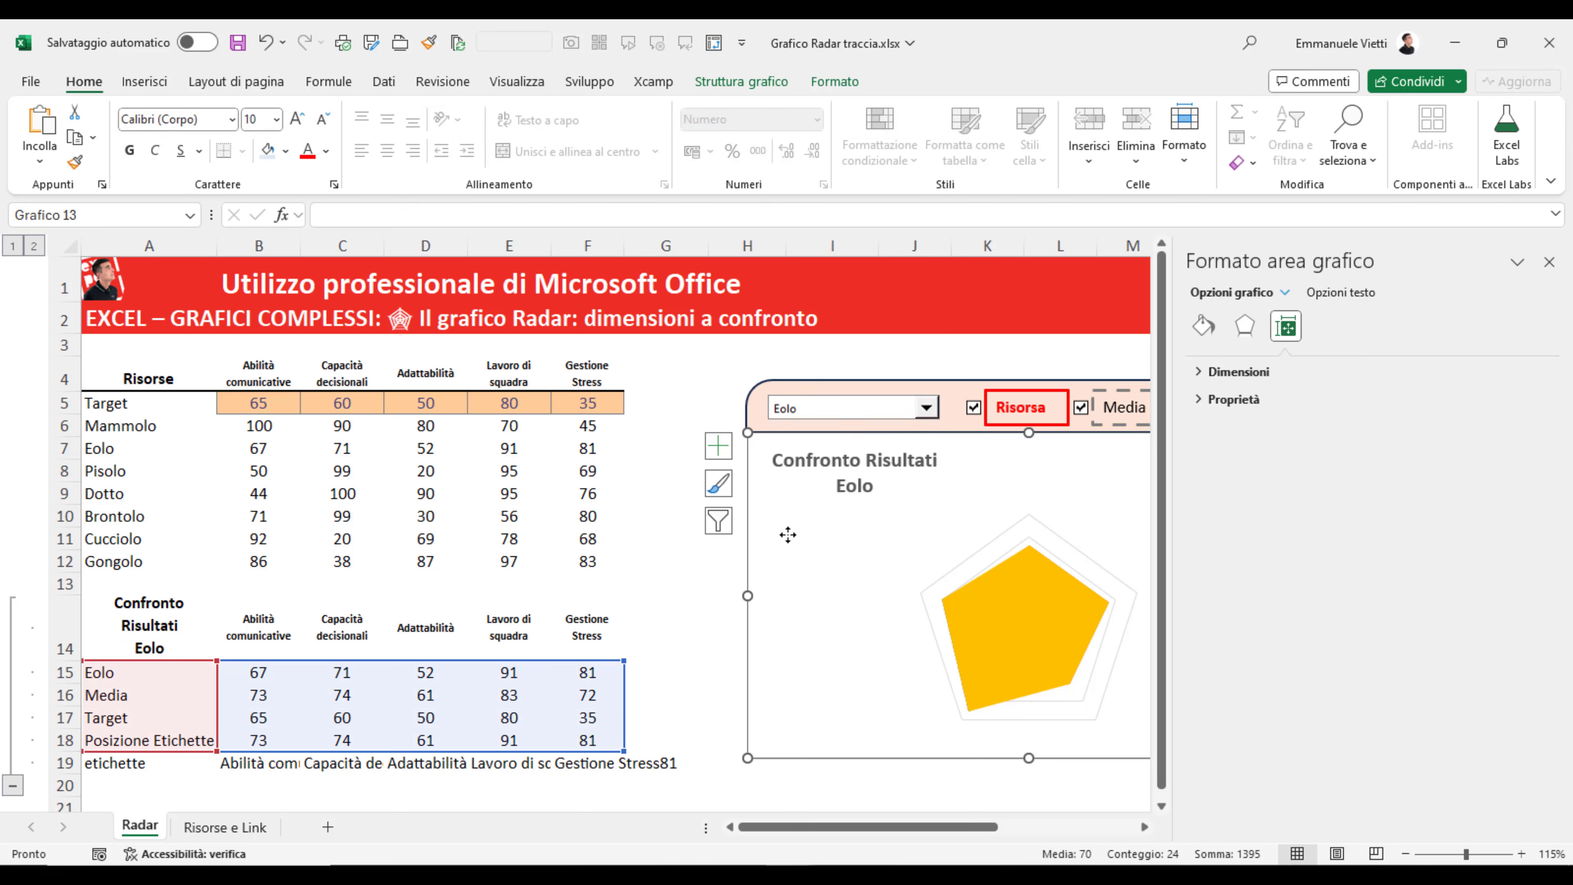
pyautogui.click(1145, 828)
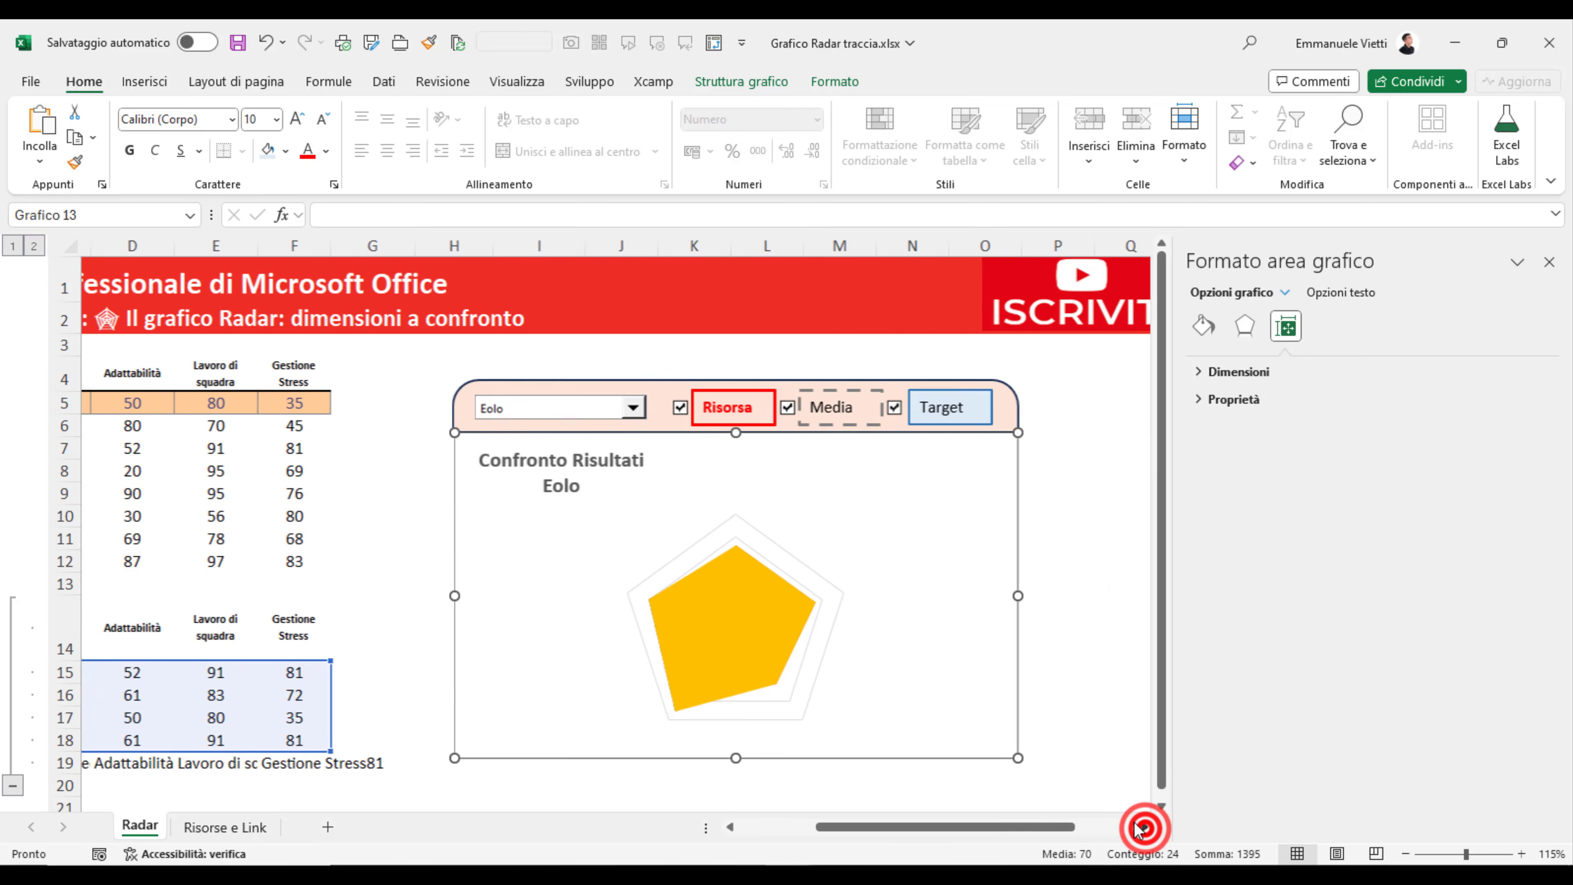
pyautogui.moveTo(779, 555); pyautogui.dragTo(871, 448)
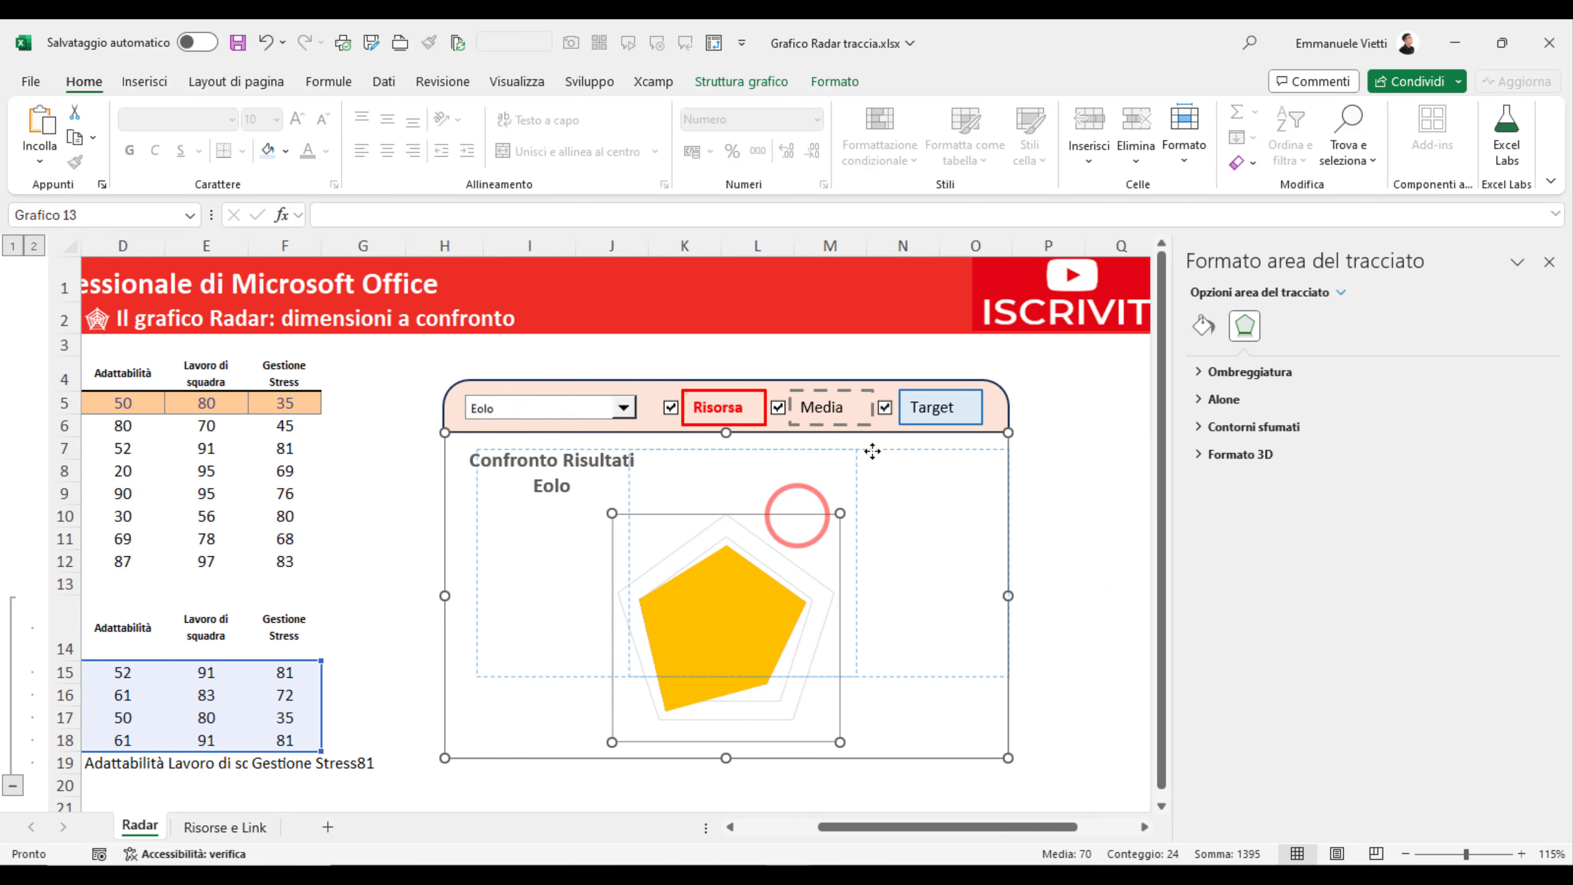
# - Enlarge the plot area and set the Posizione Etichette series to Nessuna linea
pyautogui.moveTo(907, 671); pyautogui.dragTo(978, 746)
pyautogui.click(826, 583)
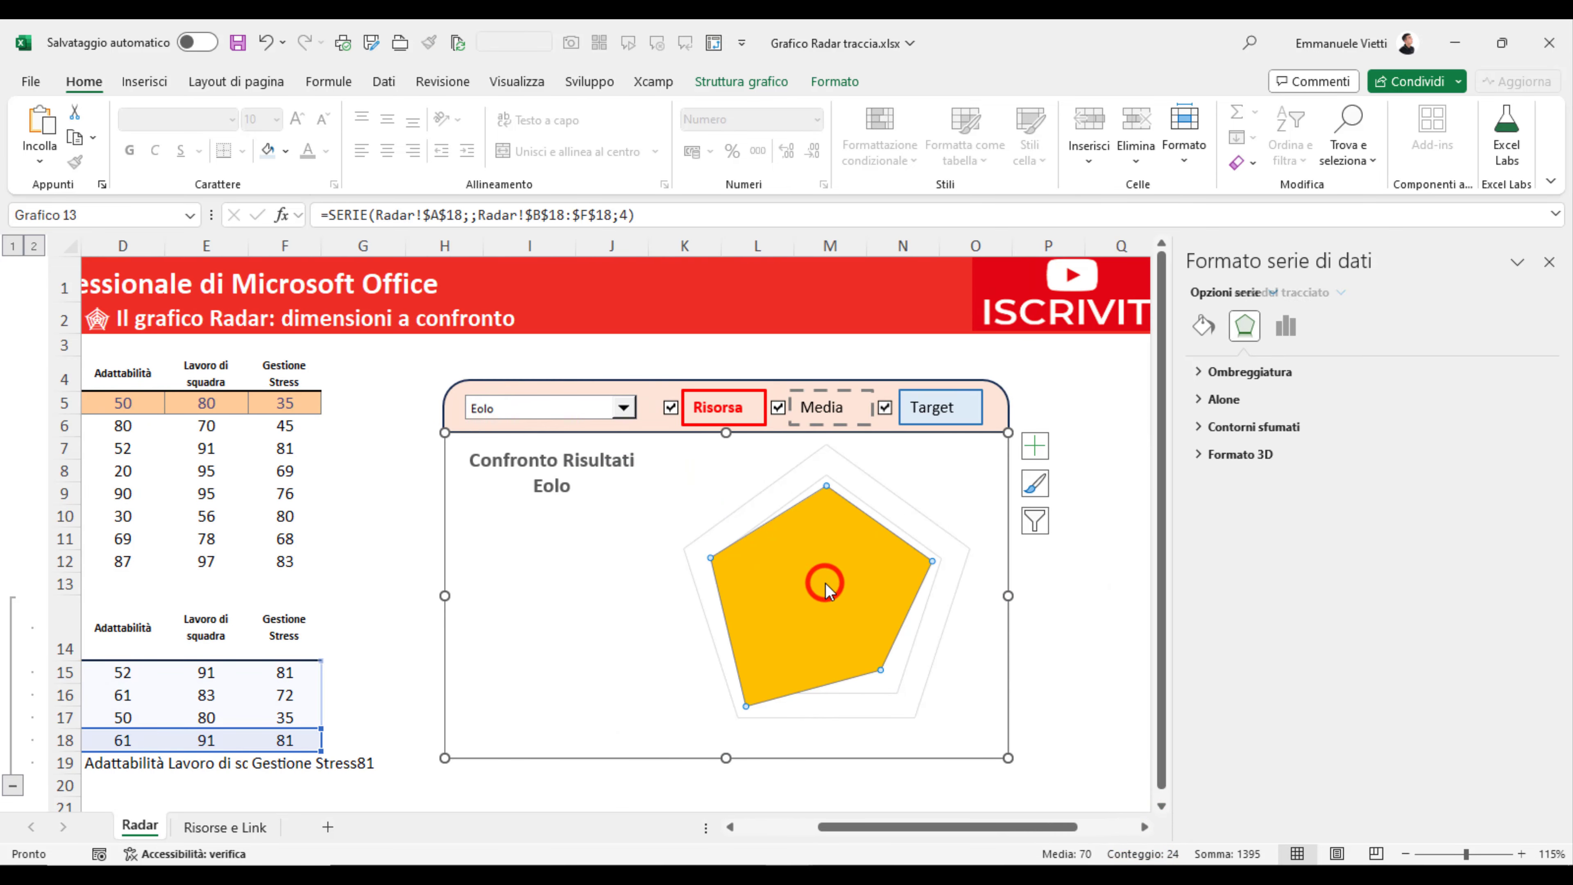
pyautogui.click(1273, 293)
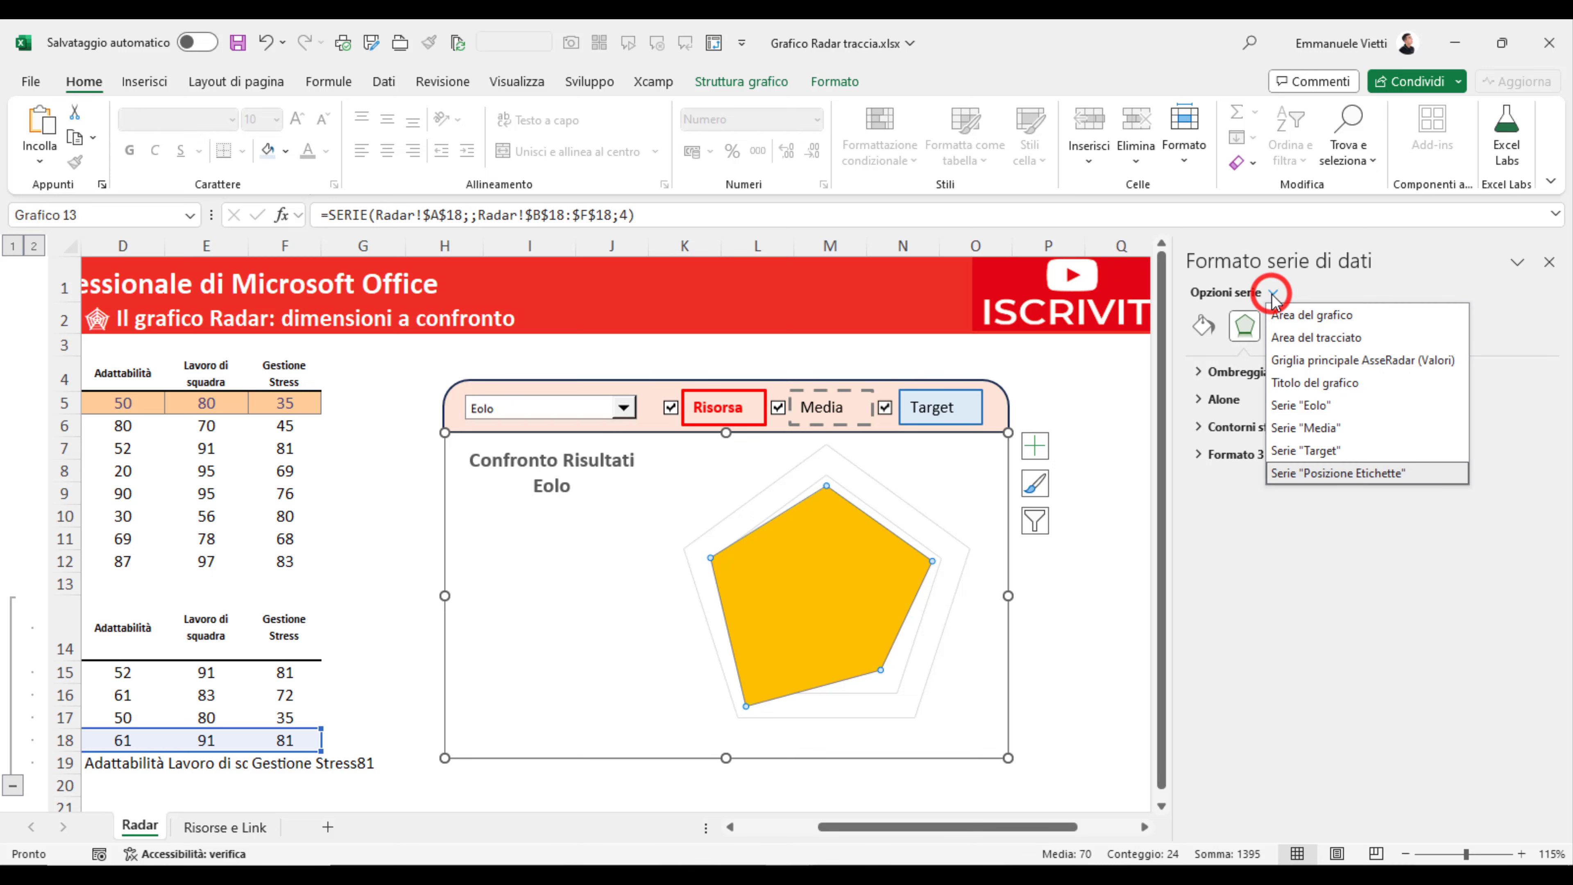
pyautogui.click(1380, 476)
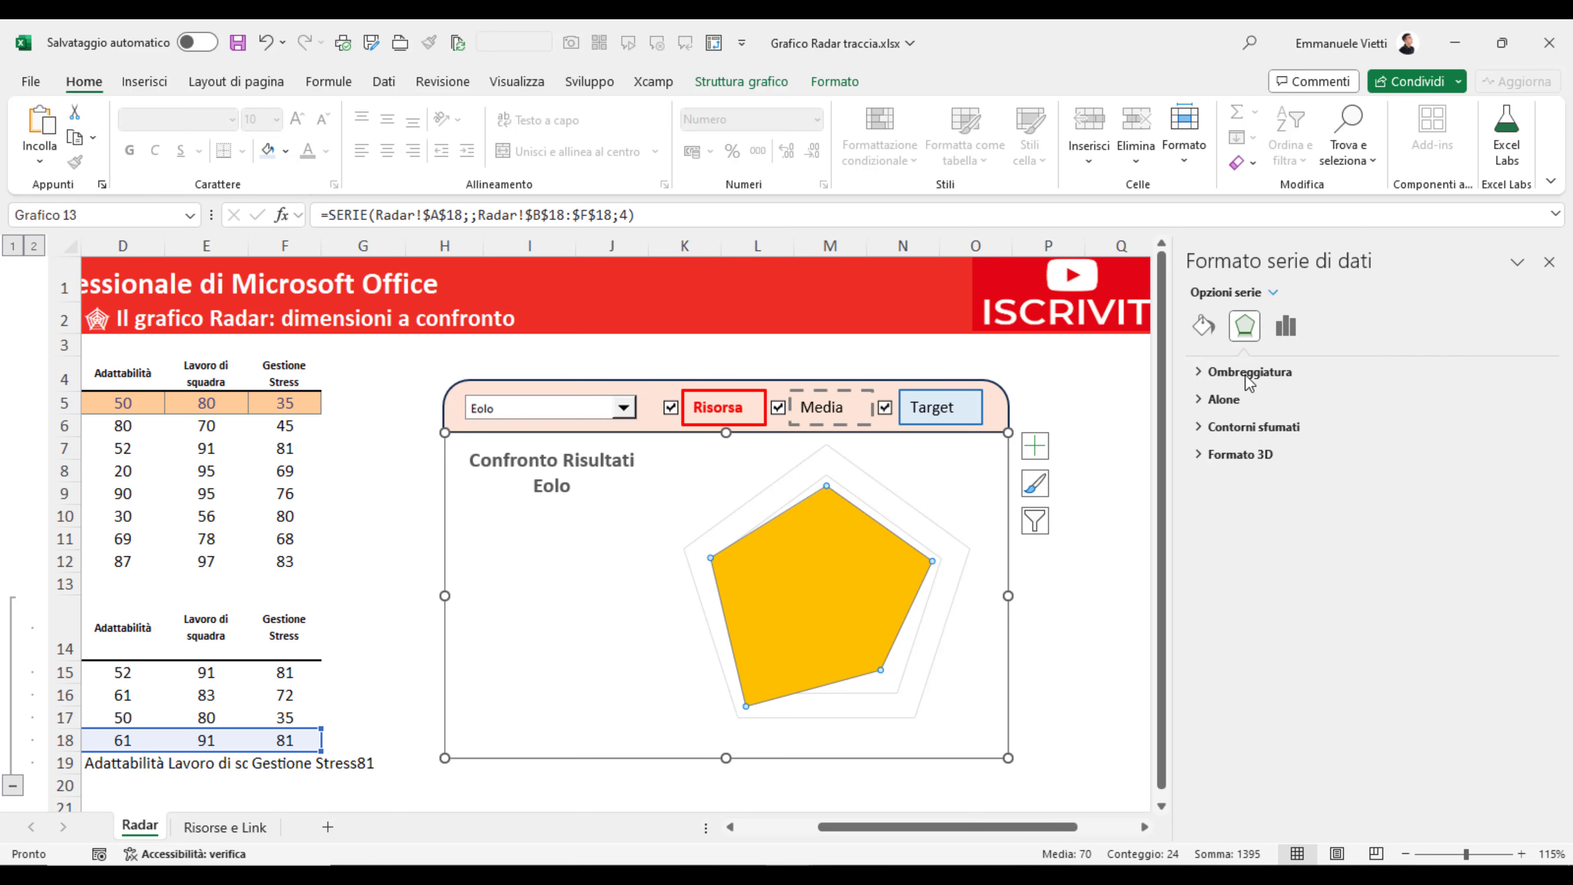
pyautogui.click(1208, 323)
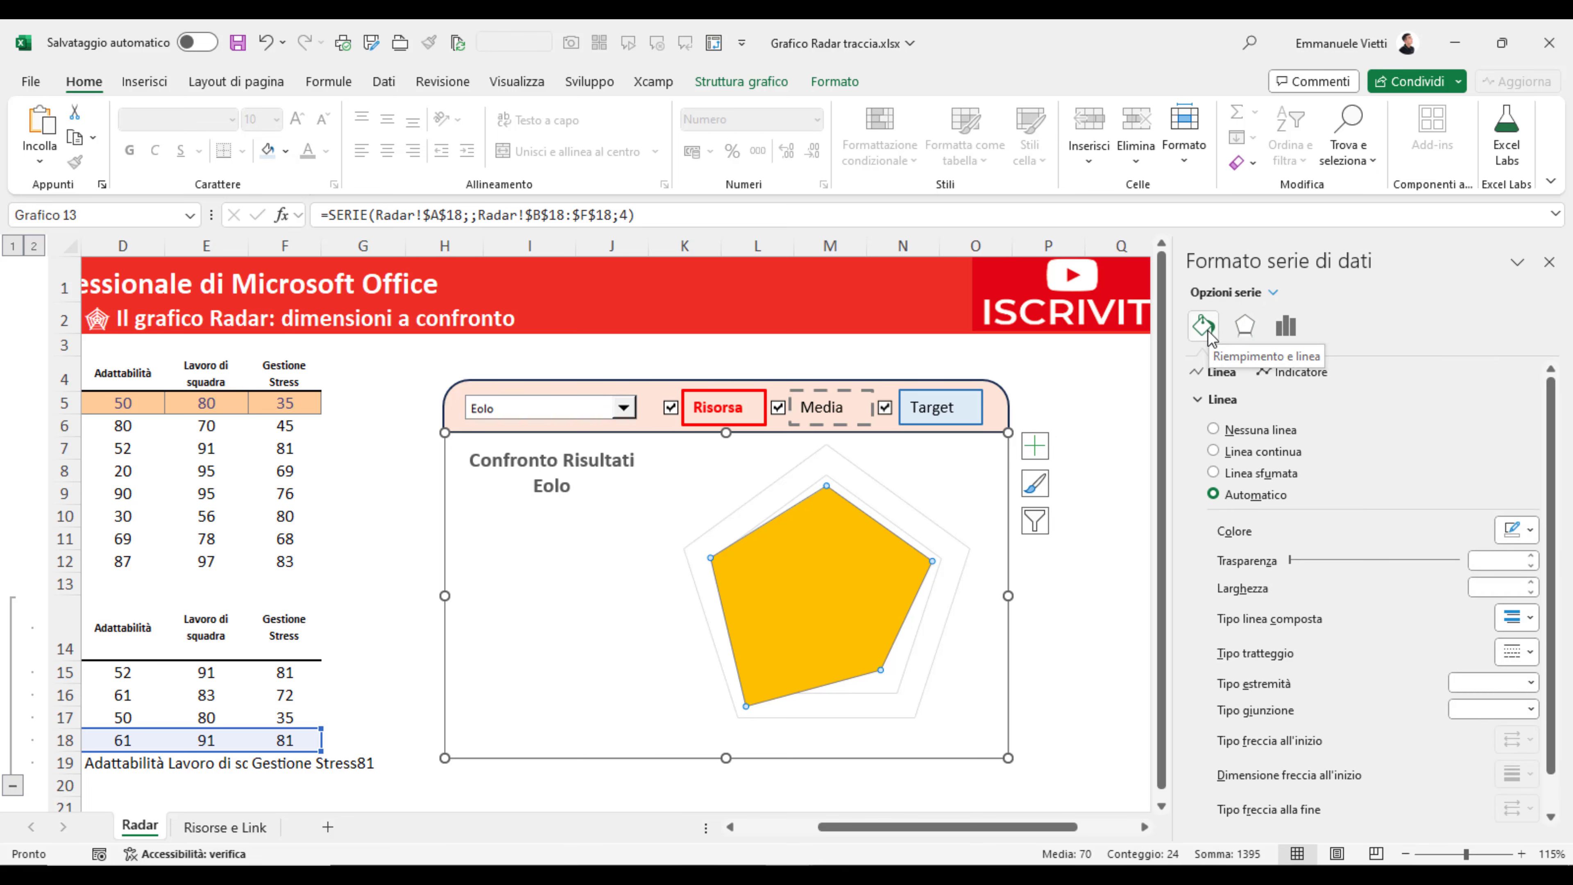
pyautogui.click(1212, 429)
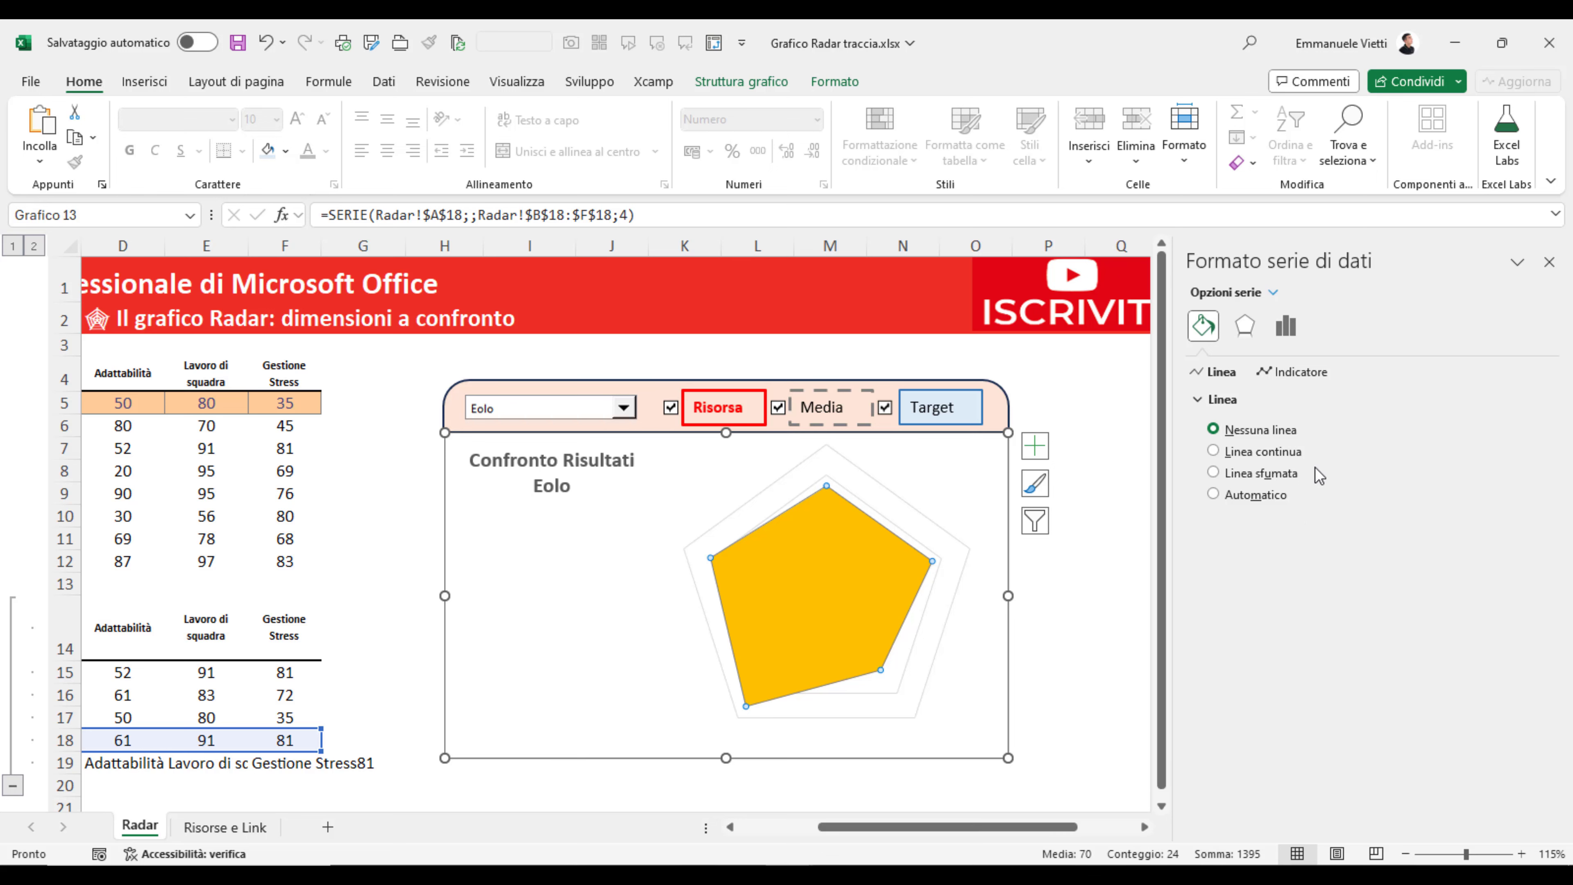
# - Give the Posizione Etichette series Nessun riempimento from Riempimento forma
pyautogui.click(833, 82)
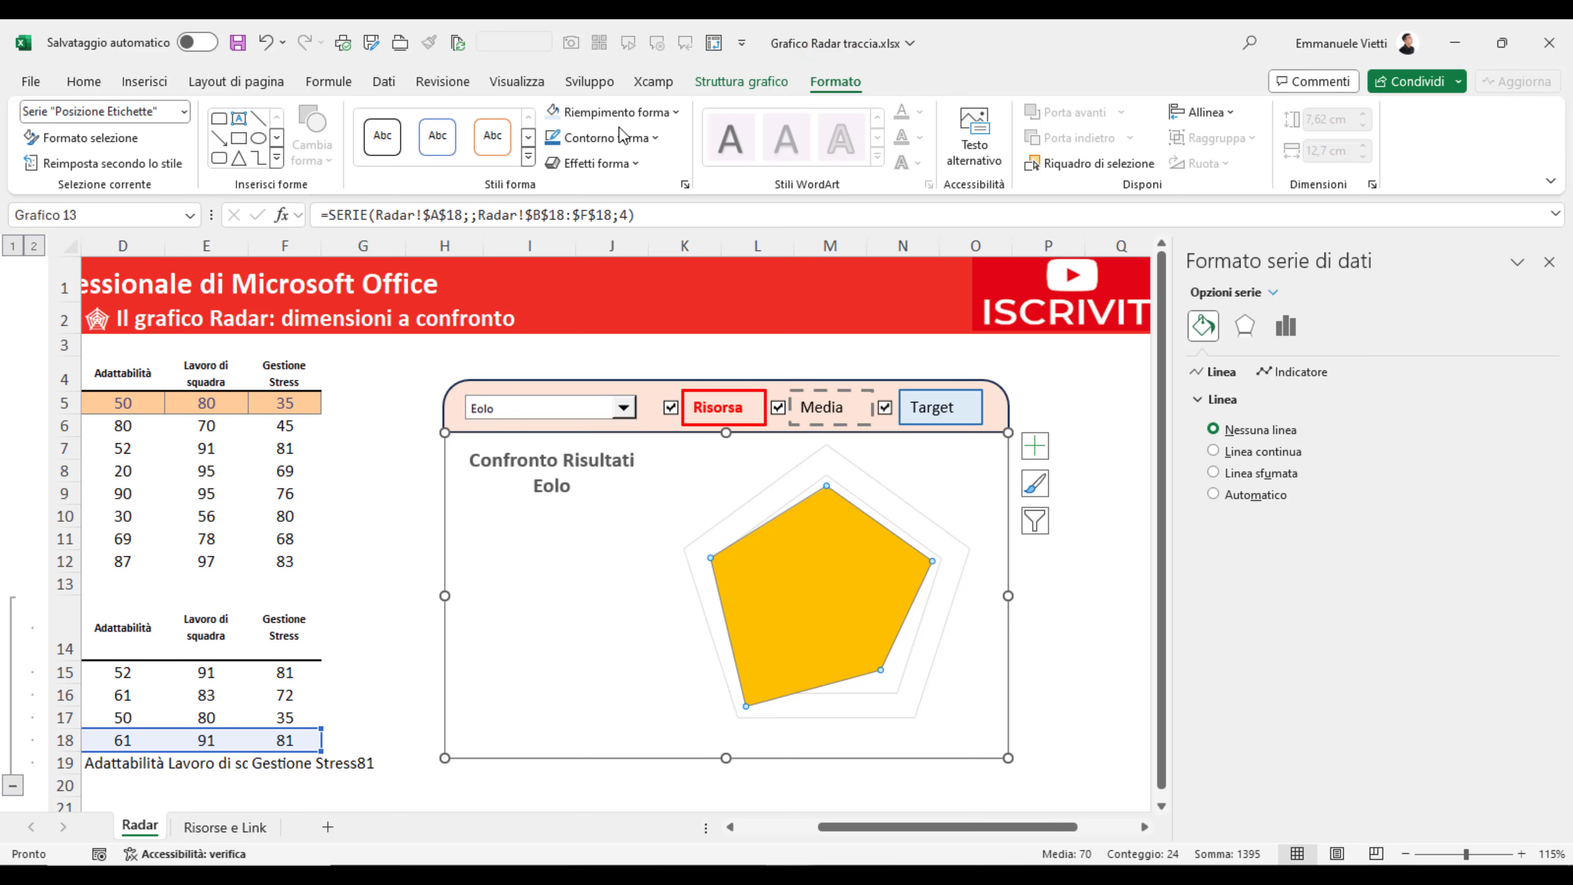
pyautogui.click(679, 114)
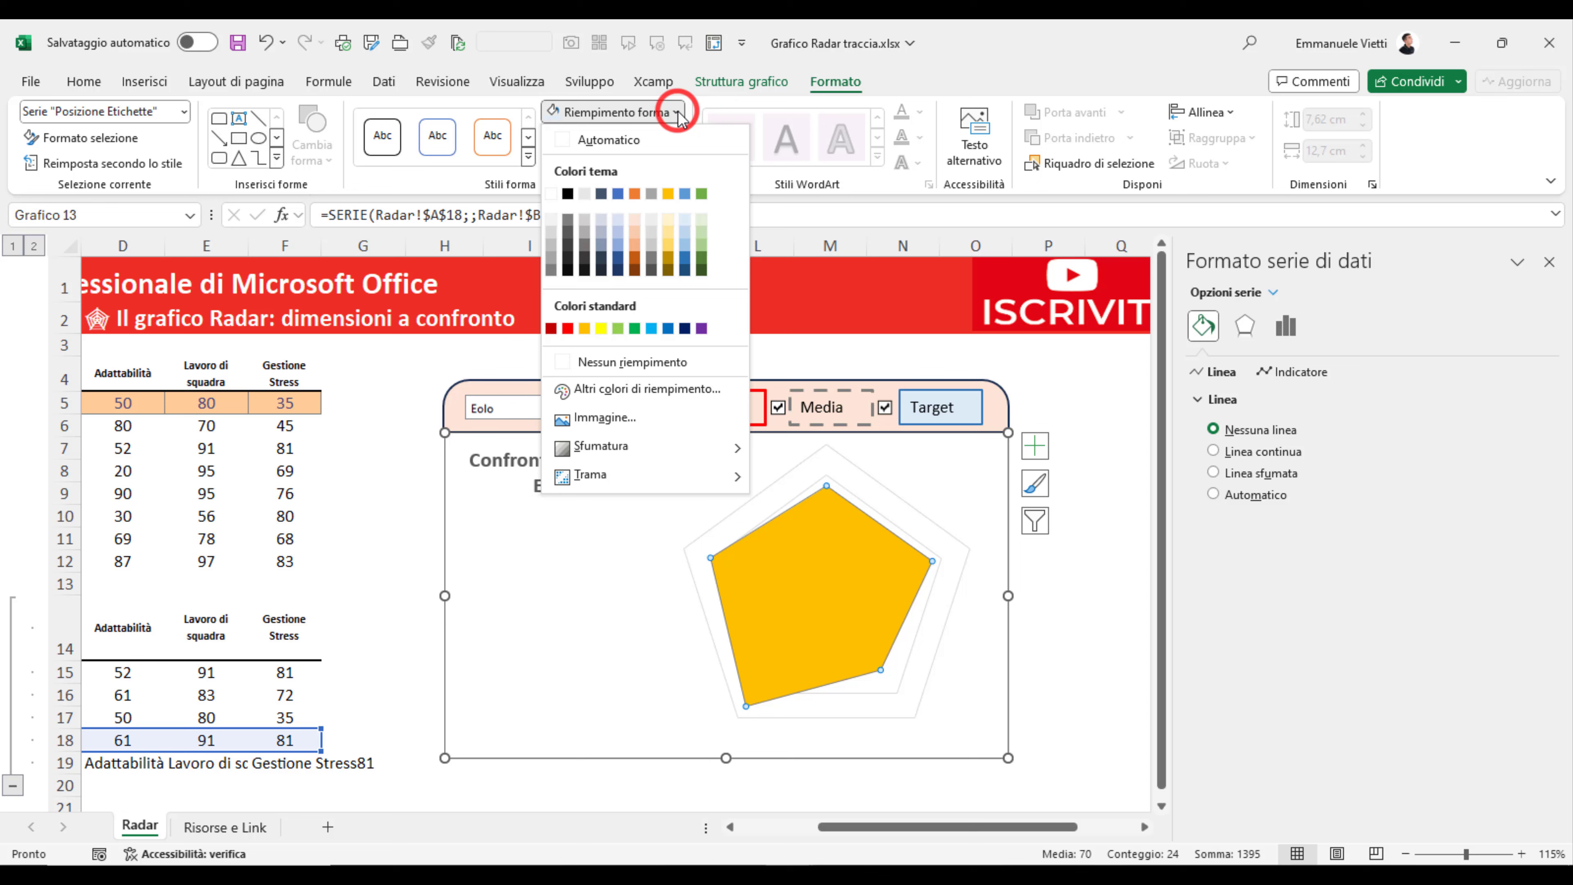
pyautogui.click(625, 365)
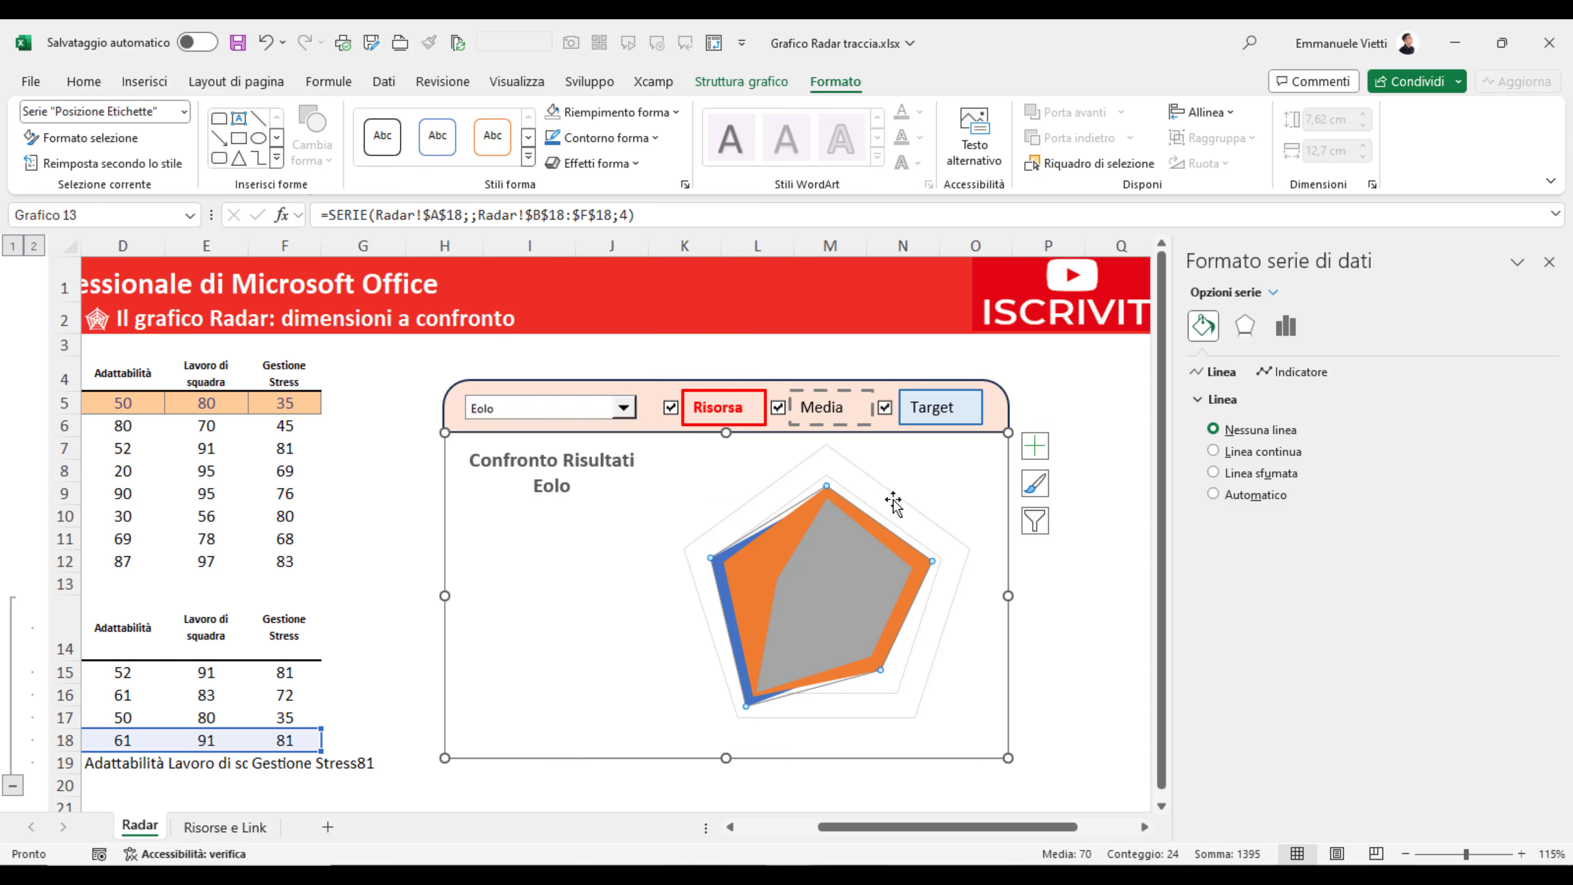
# - Turn on the radar's data labels and expand their label content options
pyautogui.click(1043, 445)
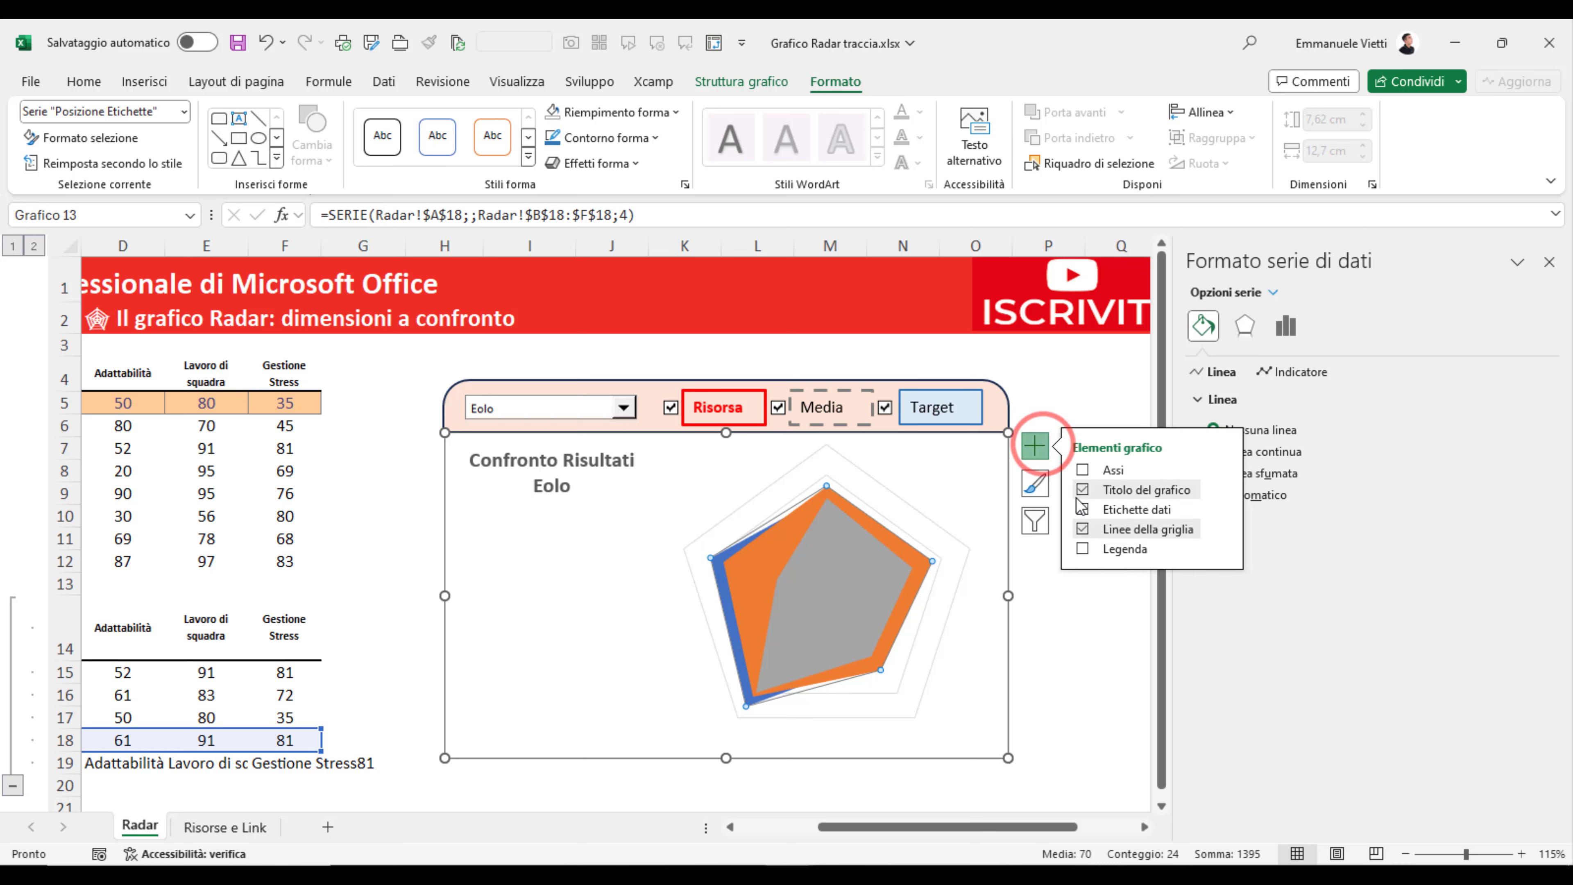
pyautogui.click(1083, 509)
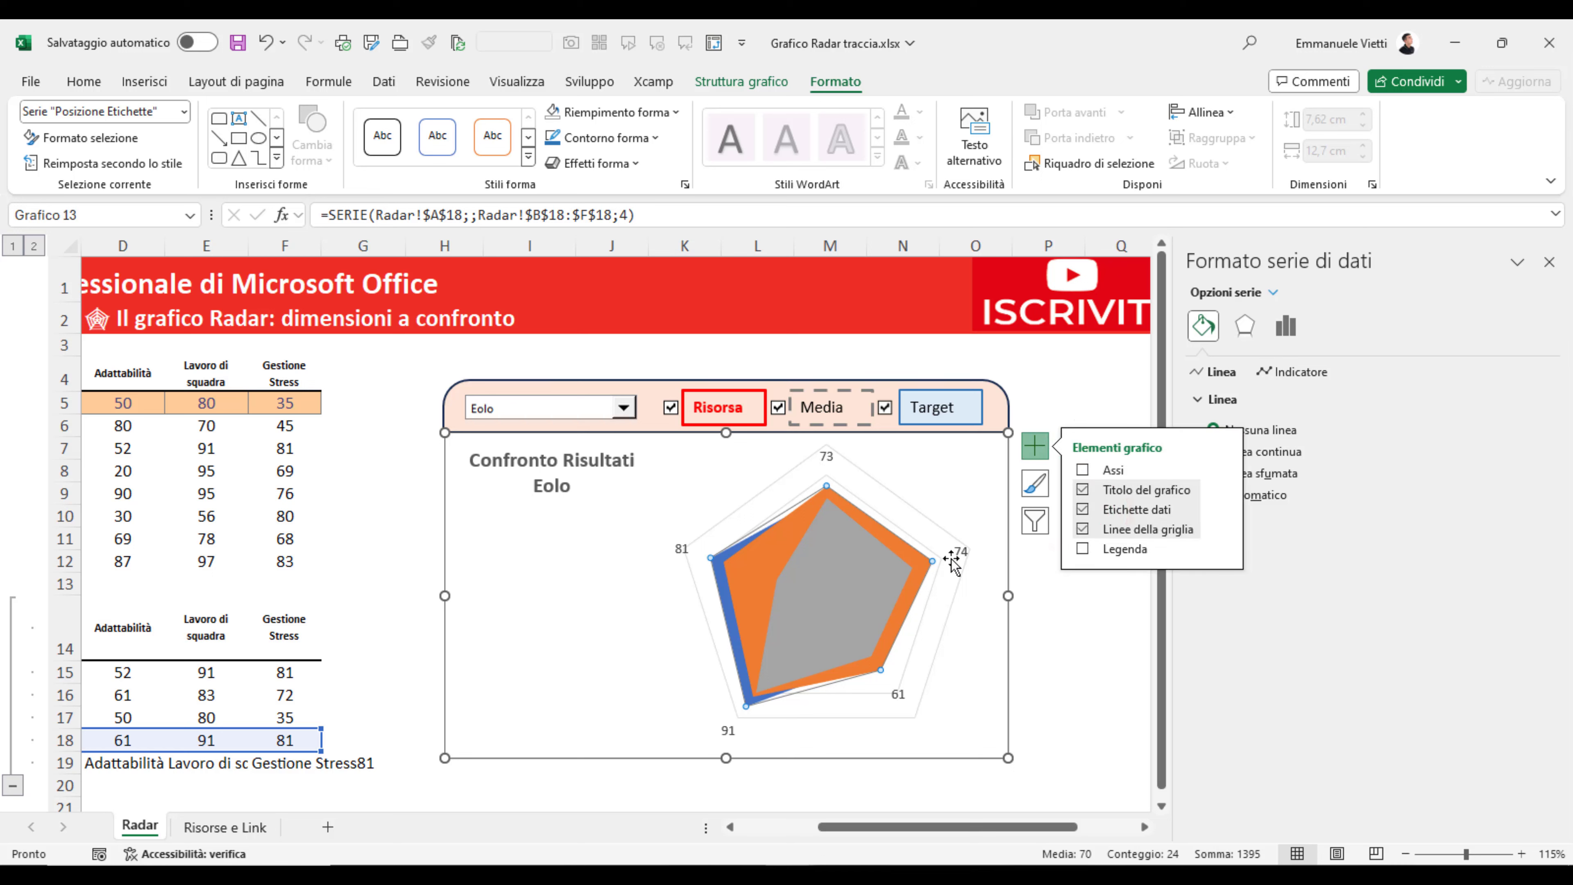
pyautogui.moveTo(880, 826)
pyautogui.mouseDown()
pyautogui.moveTo(799, 826)
pyautogui.moveTo(907, 826)
pyautogui.mouseUp()
pyautogui.click(739, 550)
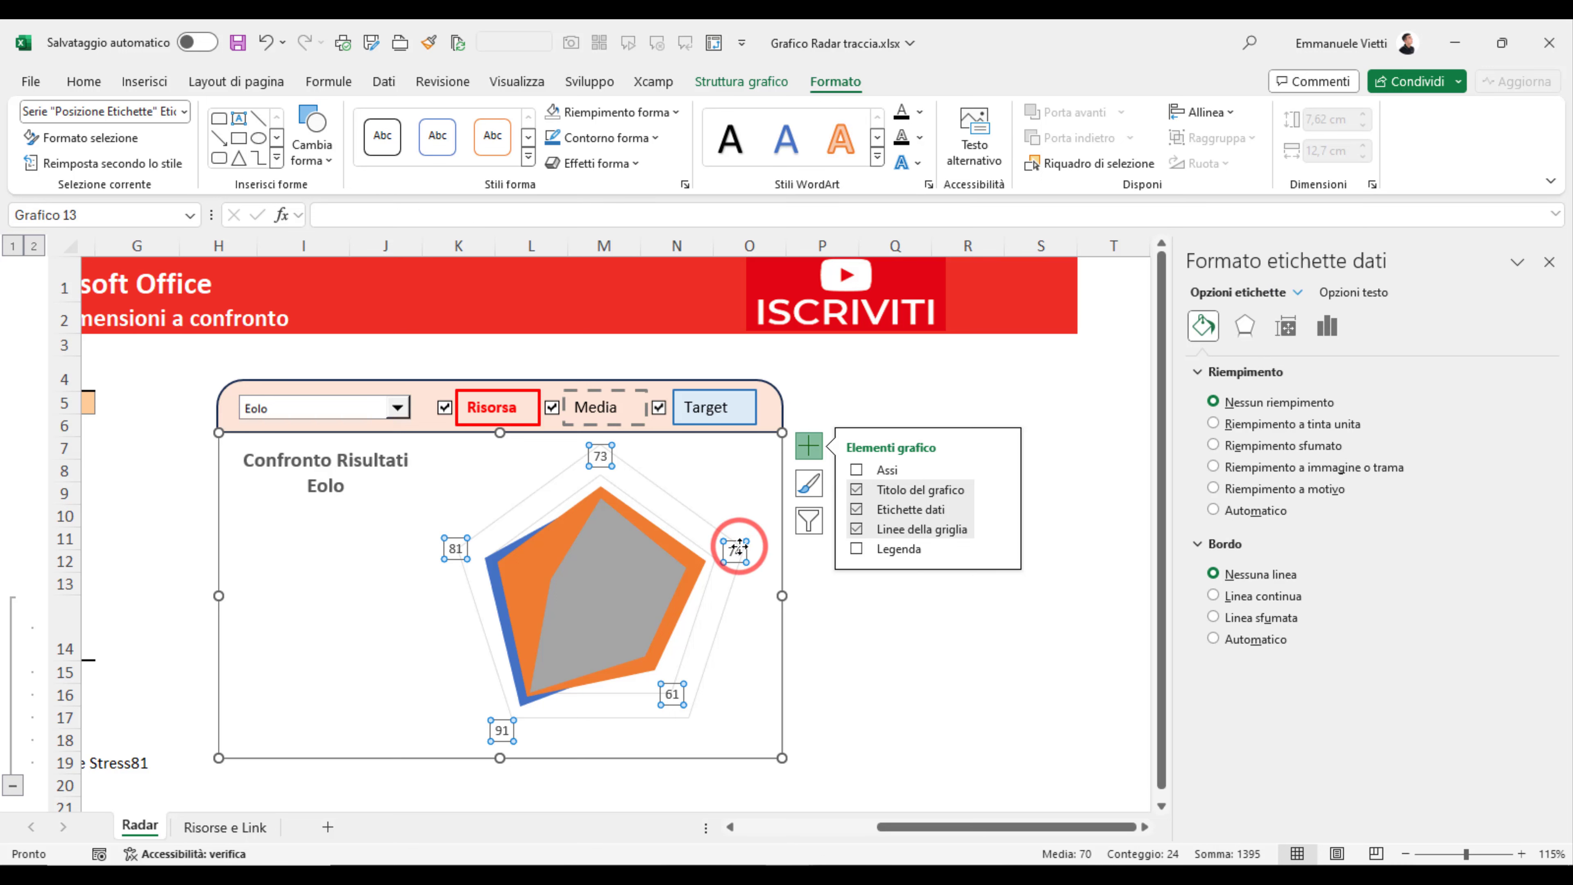
pyautogui.click(1327, 327)
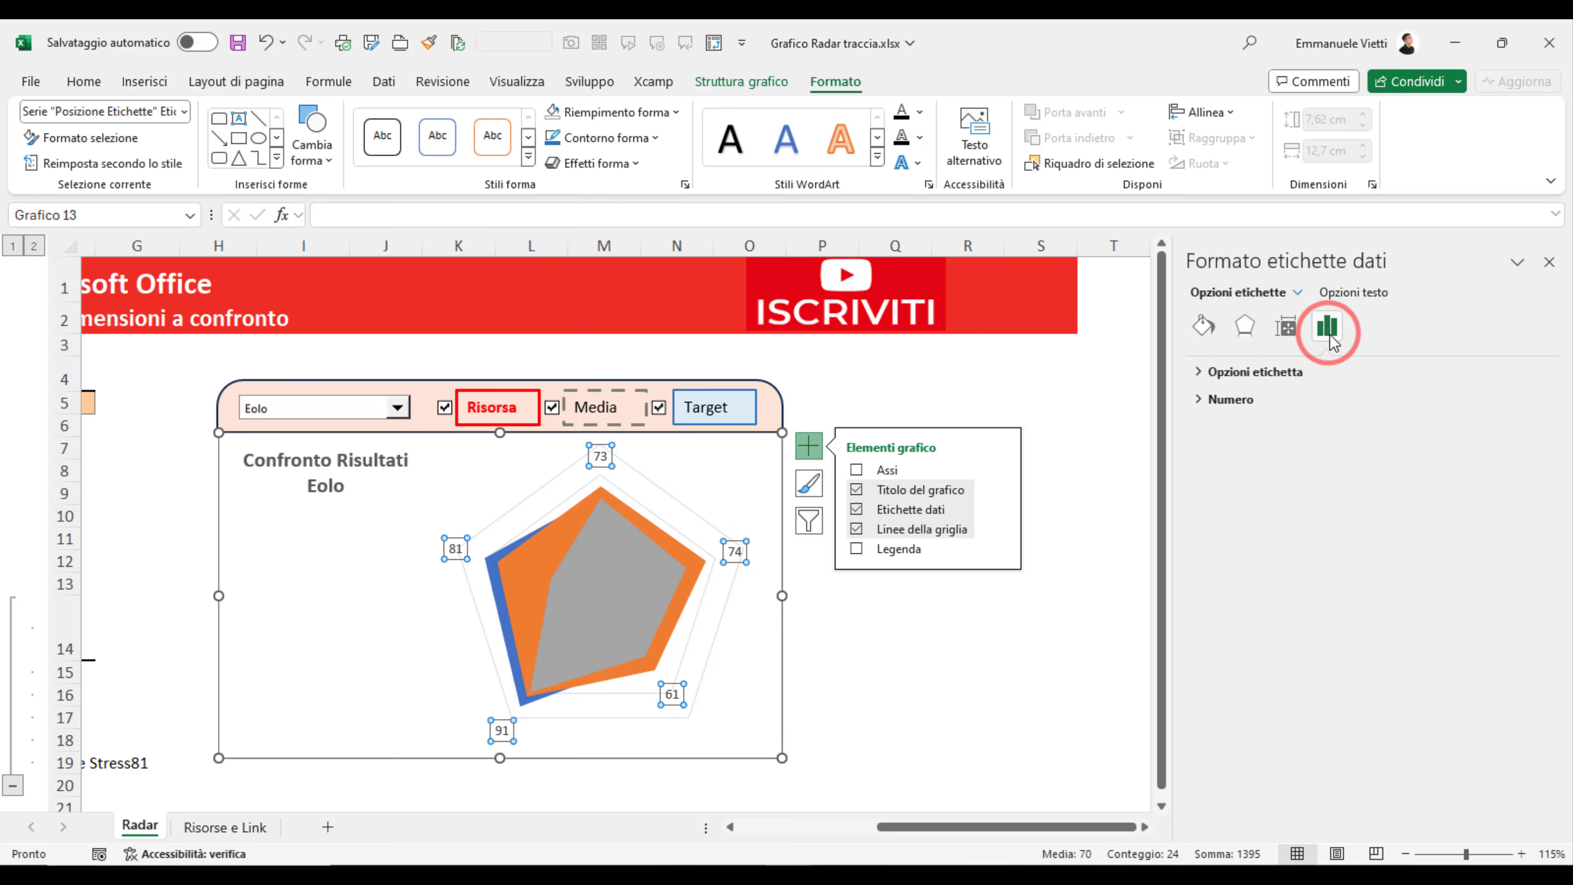
pyautogui.click(1202, 372)
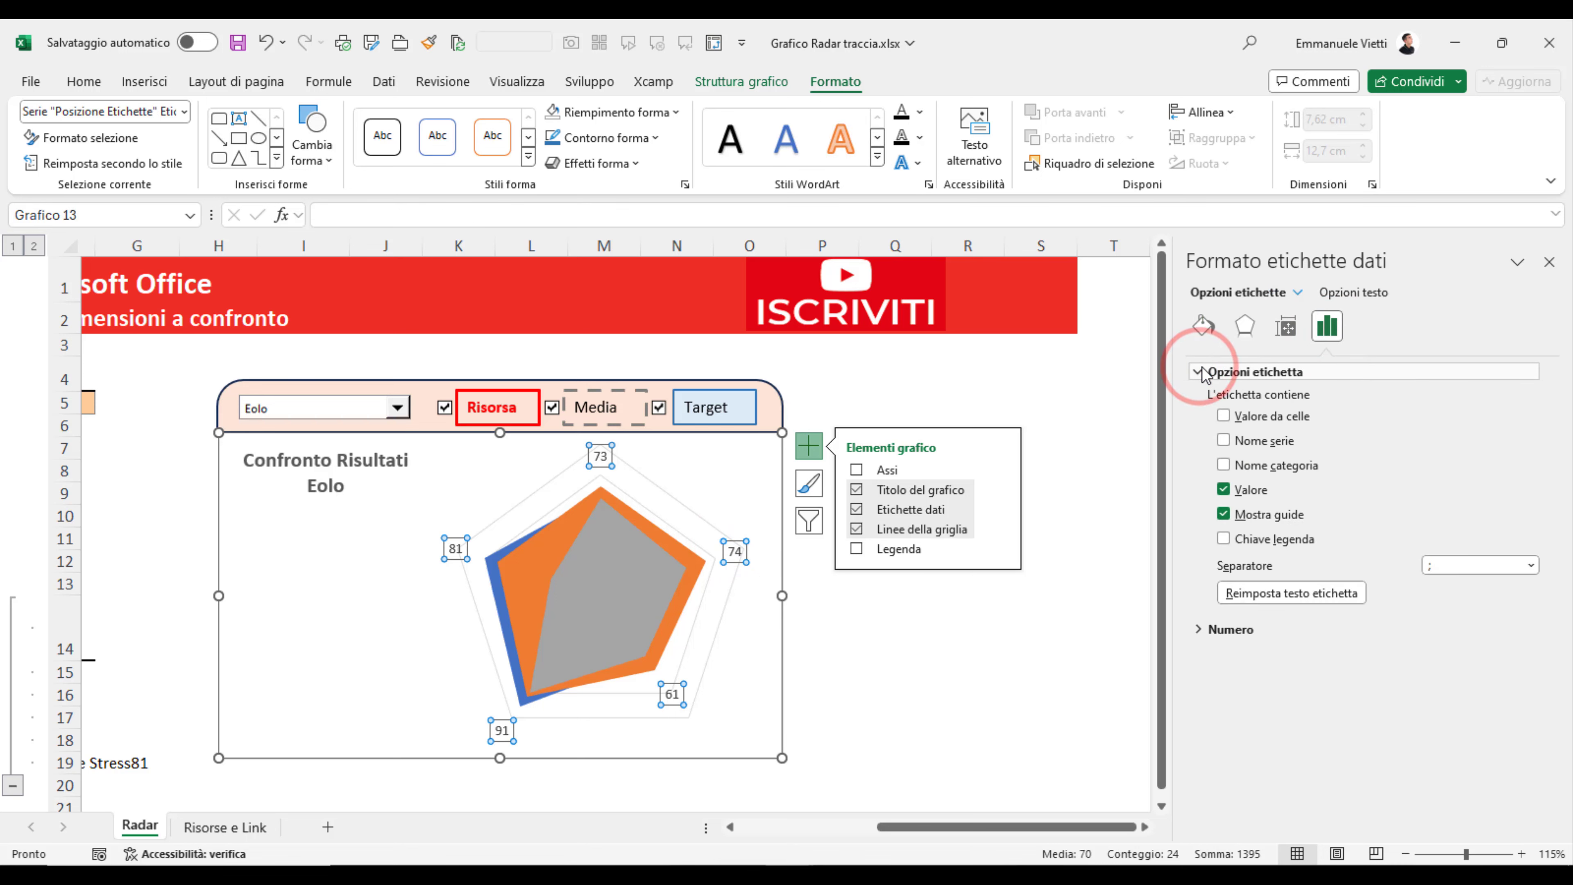
# - Take the label text from cells B19:F19, hiding the values and leader lines
pyautogui.click(1224, 415)
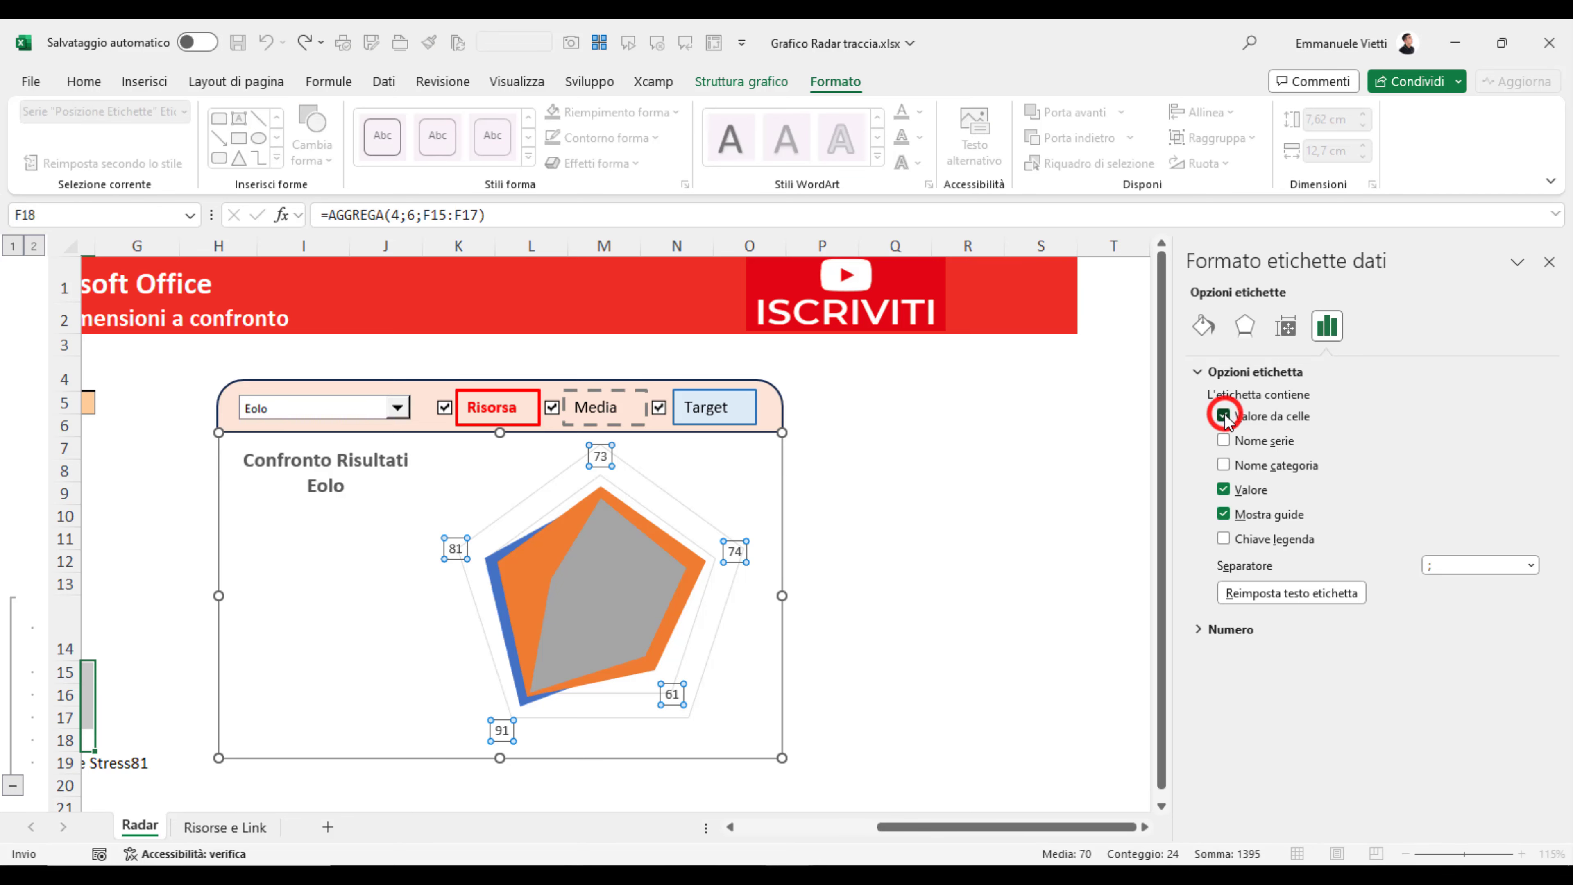
pyautogui.moveTo(923, 835); pyautogui.dragTo(783, 827)
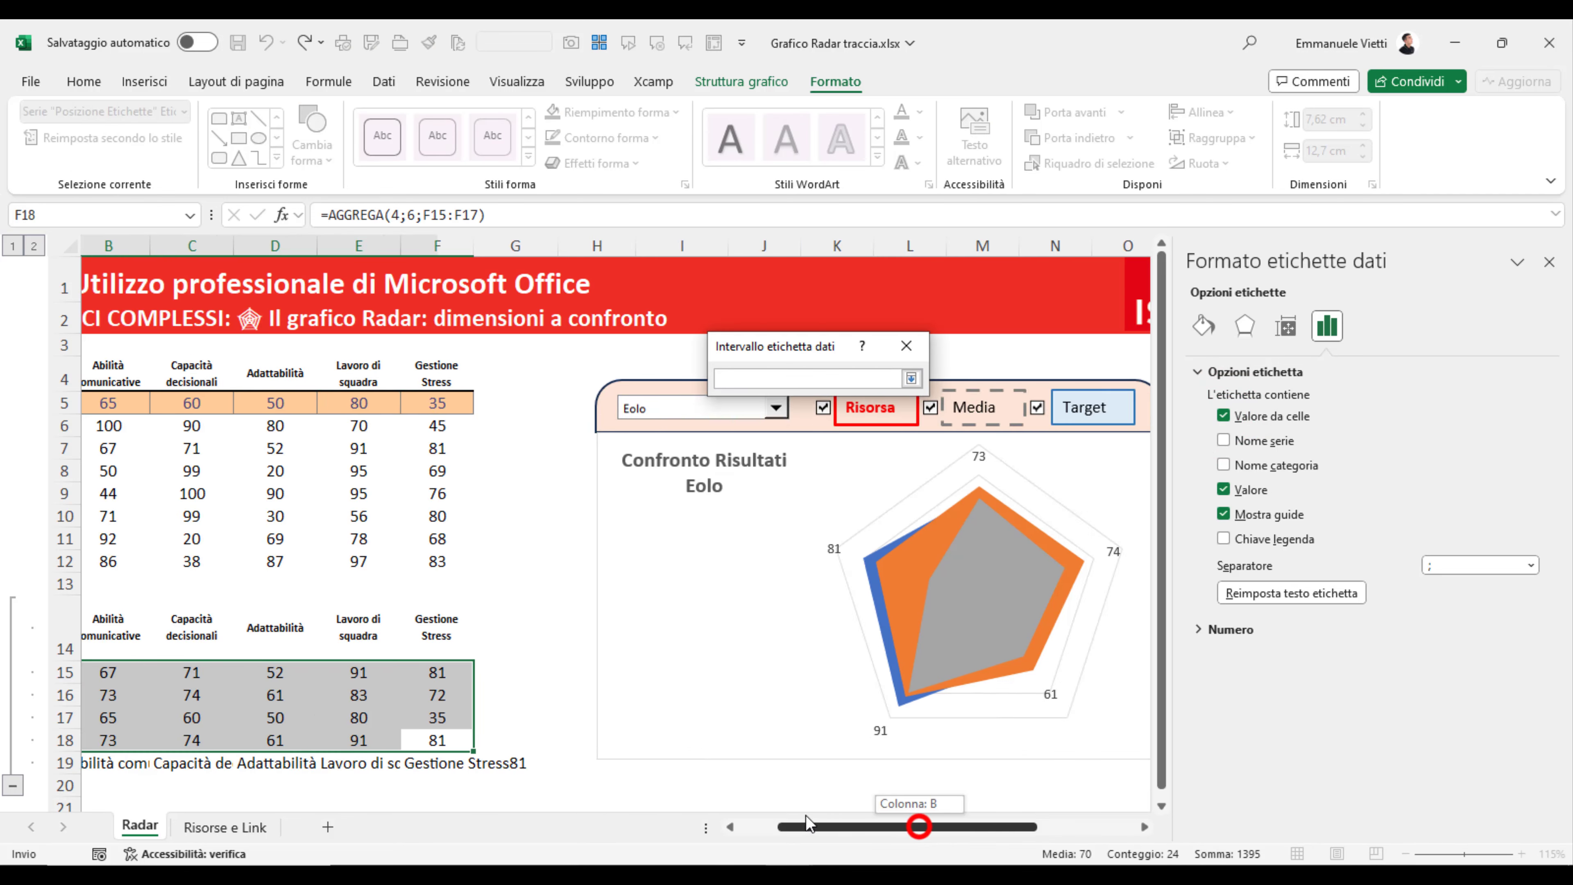
pyautogui.moveTo(235, 746); pyautogui.dragTo(588, 762)
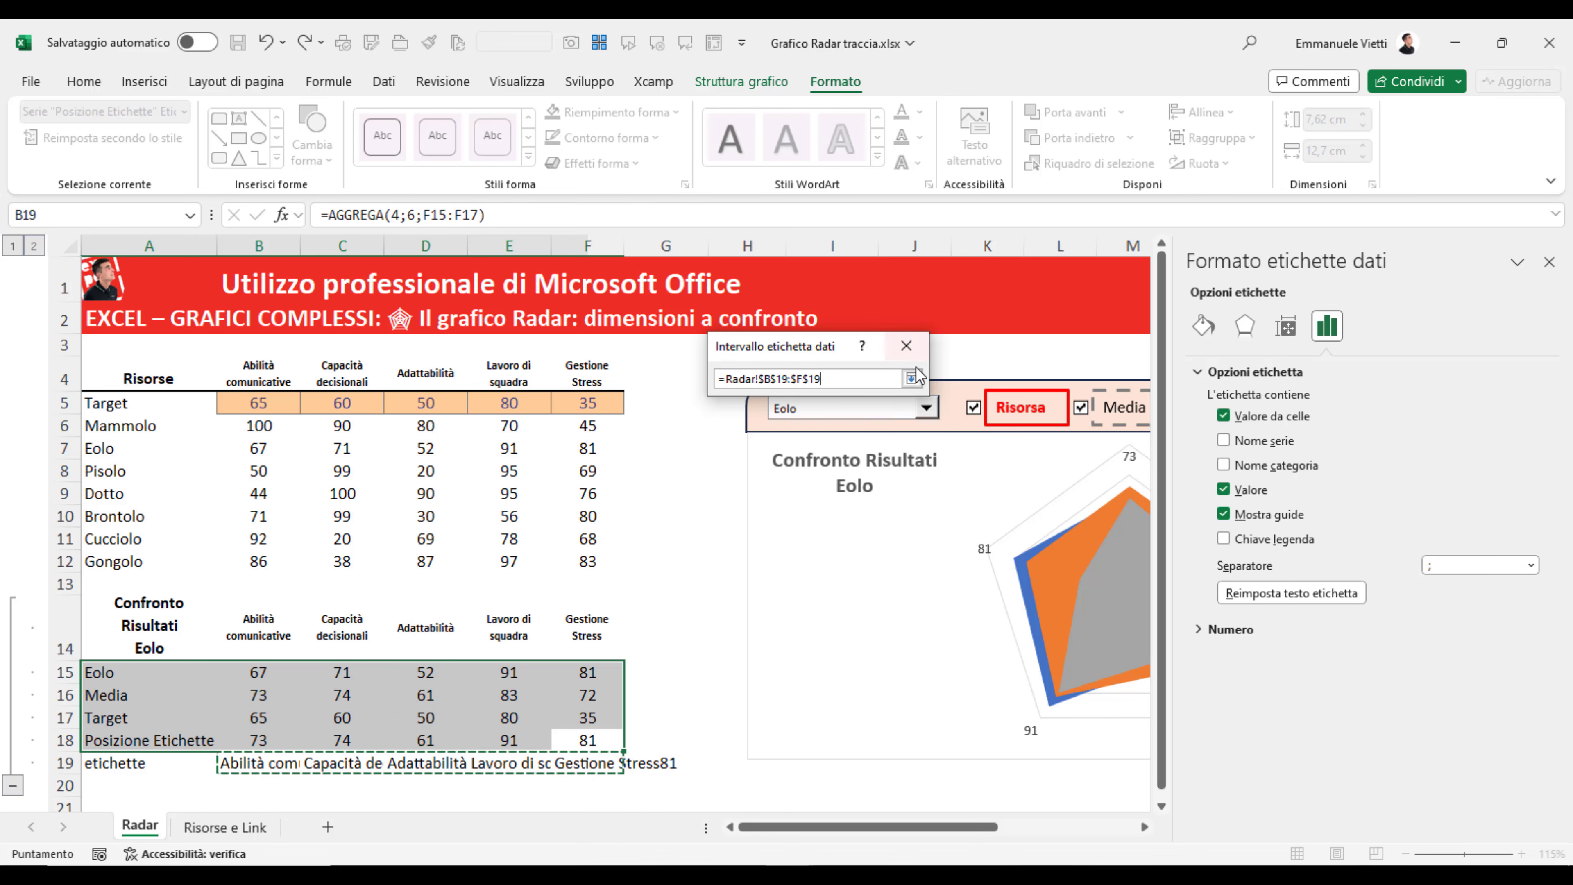
pyautogui.click(911, 378)
pyautogui.click(803, 434)
pyautogui.click(1224, 494)
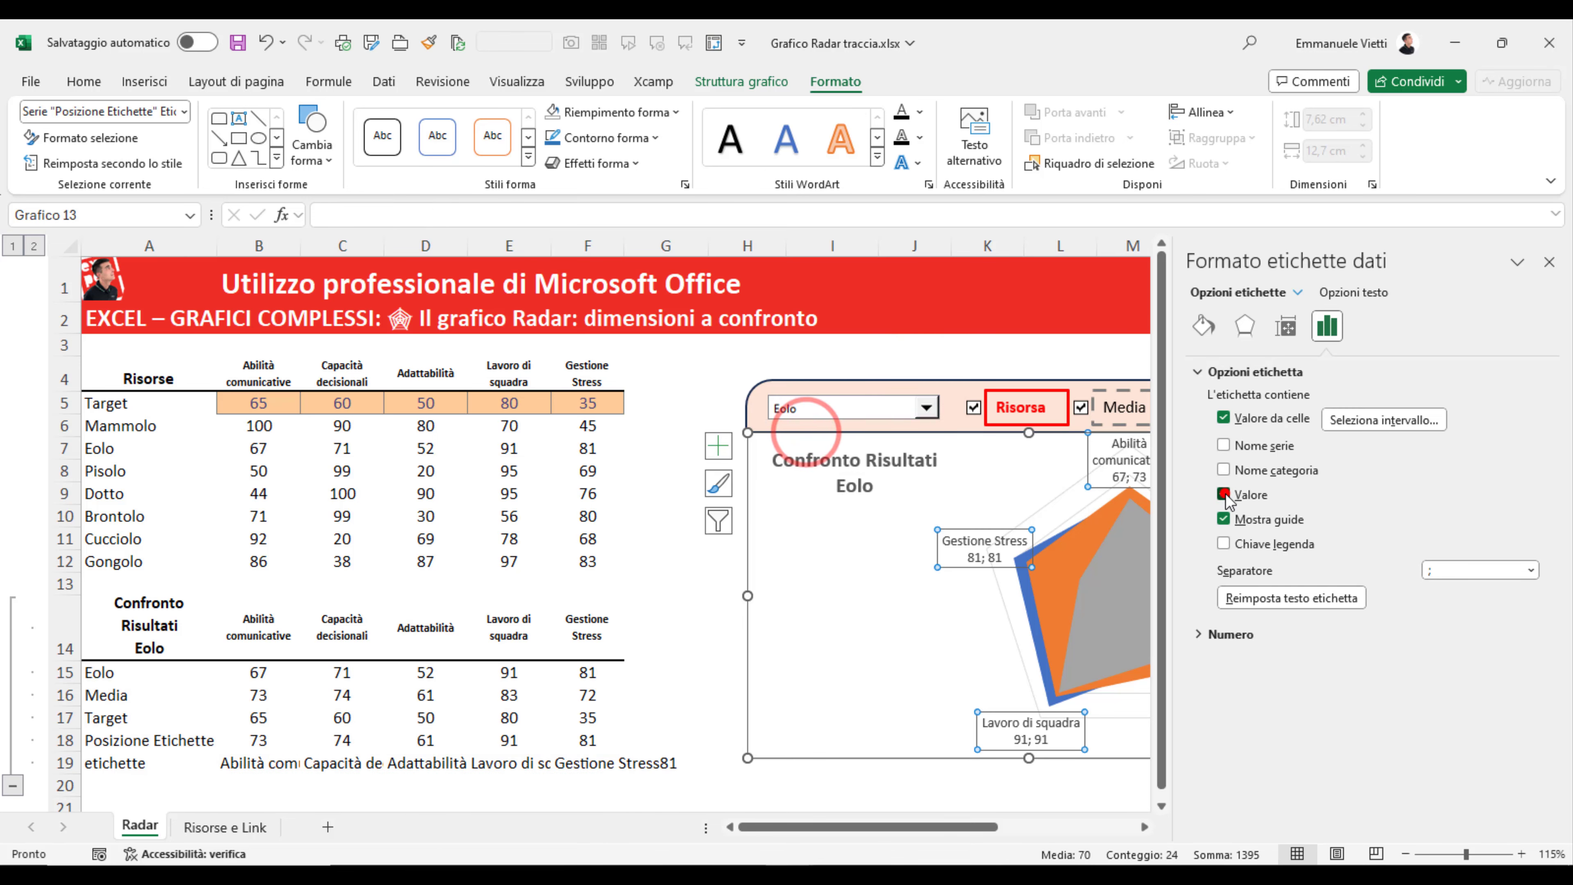
pyautogui.click(1225, 519)
# - Shrink the plot area so the skill-and-score labels fit around the radar
pyautogui.click(1144, 826)
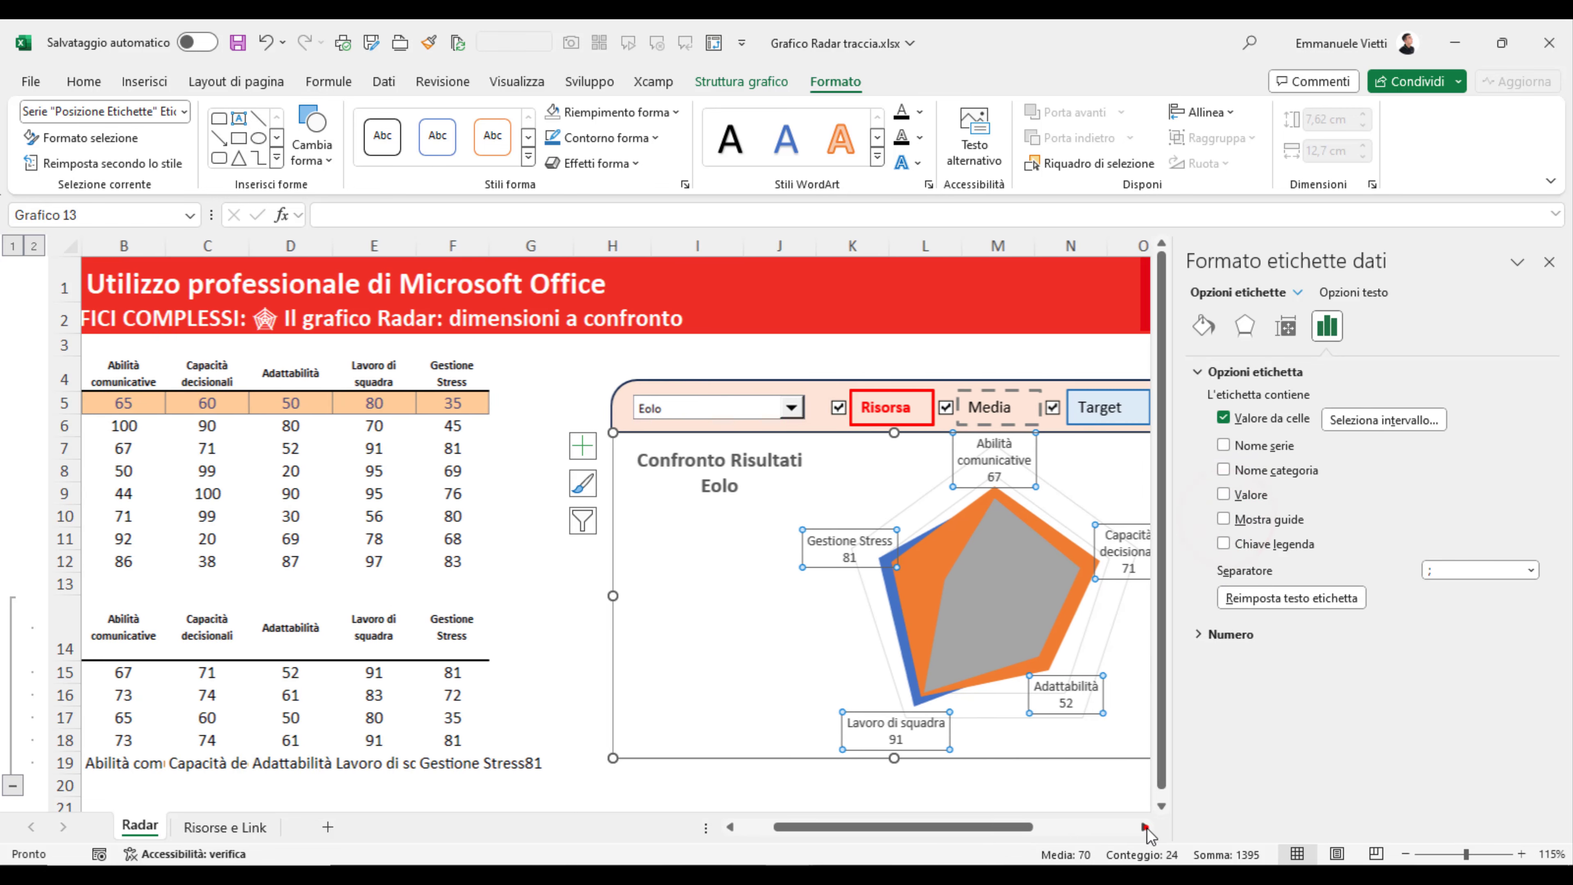
pyautogui.click(823, 490)
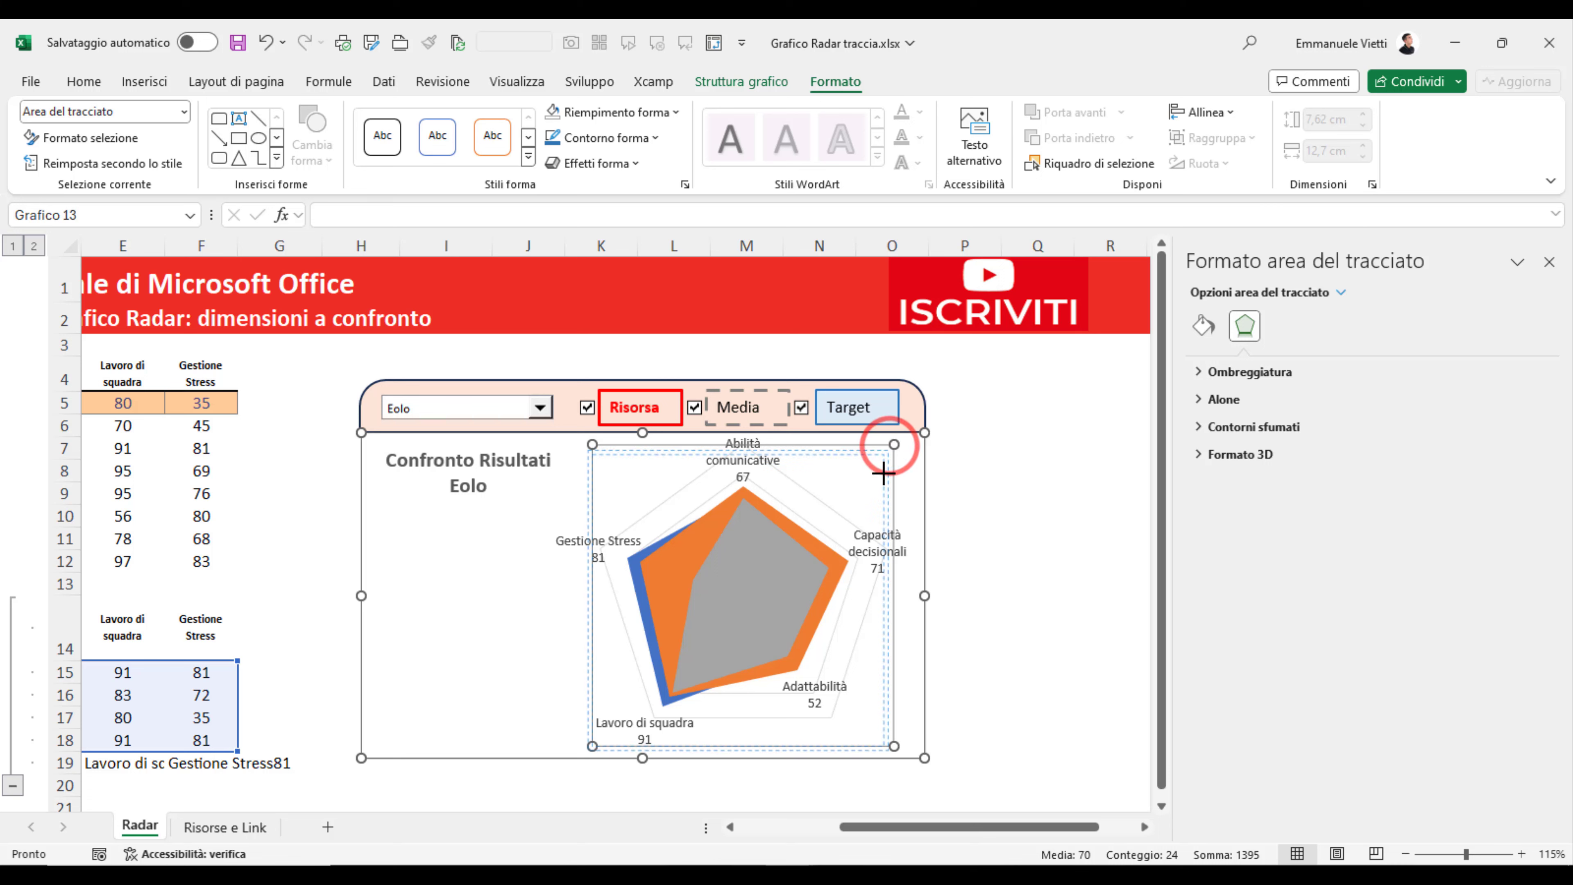
pyautogui.moveTo(892, 444)
pyautogui.mouseDown()
pyautogui.moveTo(872, 491)
pyautogui.moveTo(861, 476)
pyautogui.moveTo(874, 484)
pyautogui.mouseUp()
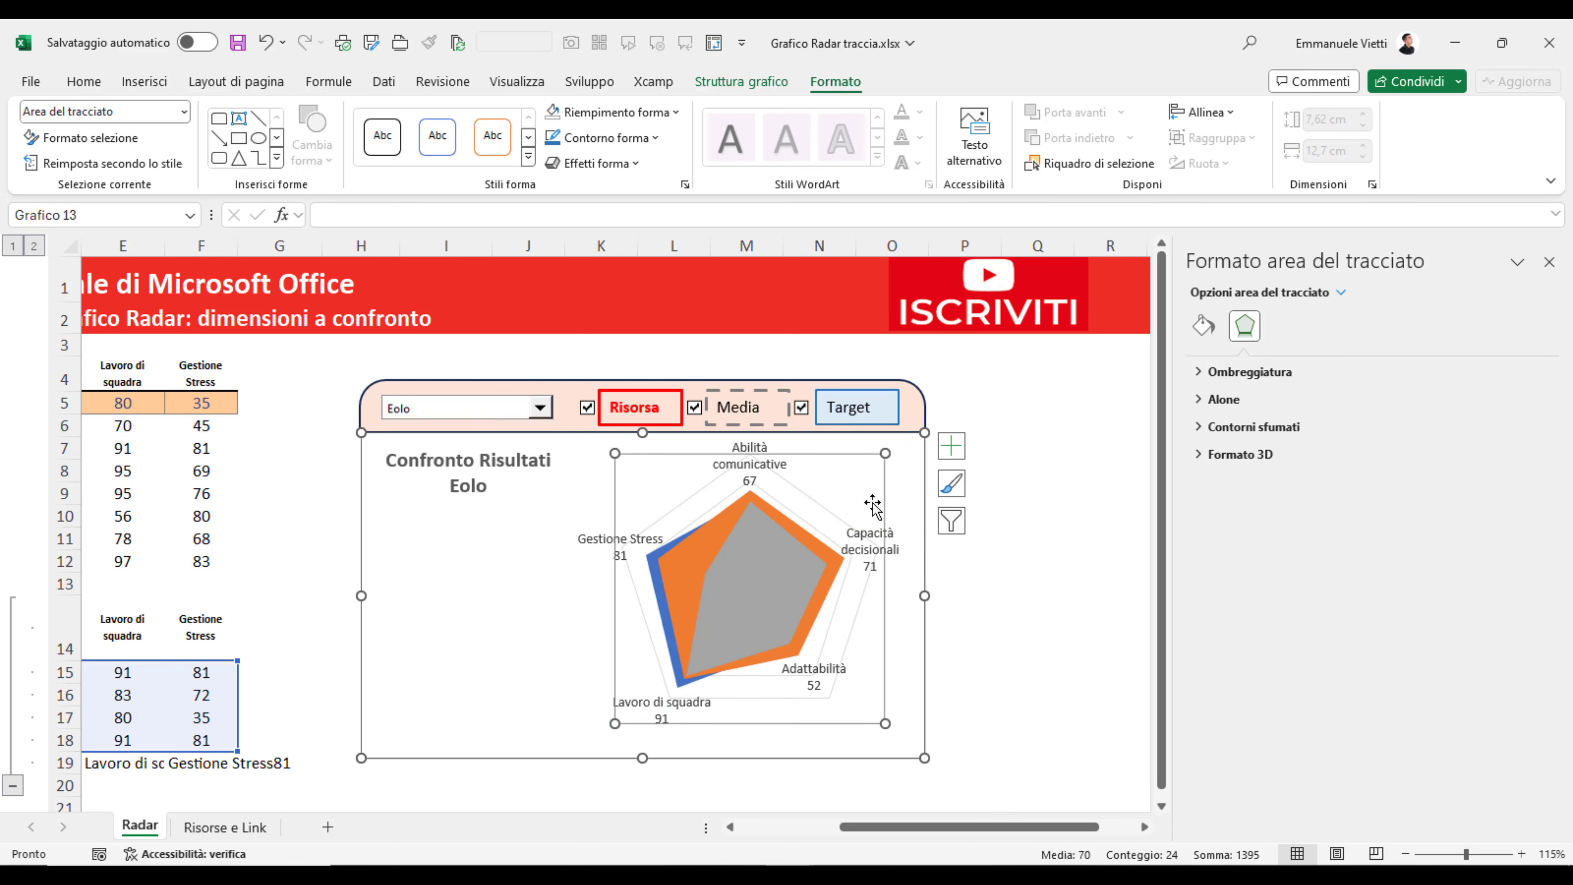
pyautogui.click(766, 482)
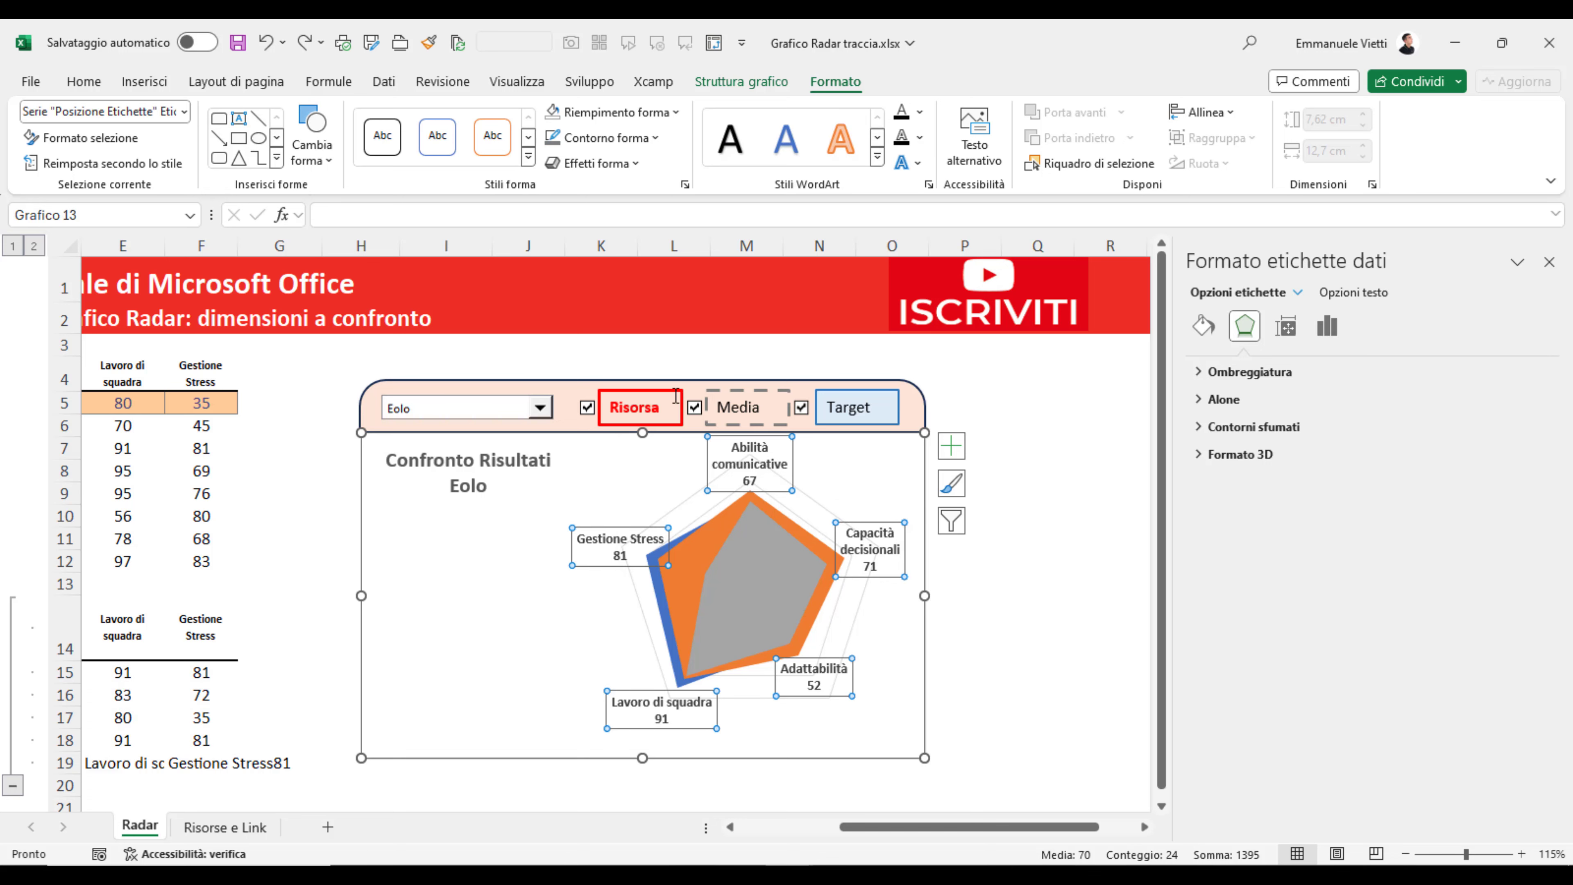
pyautogui.press('Escape')
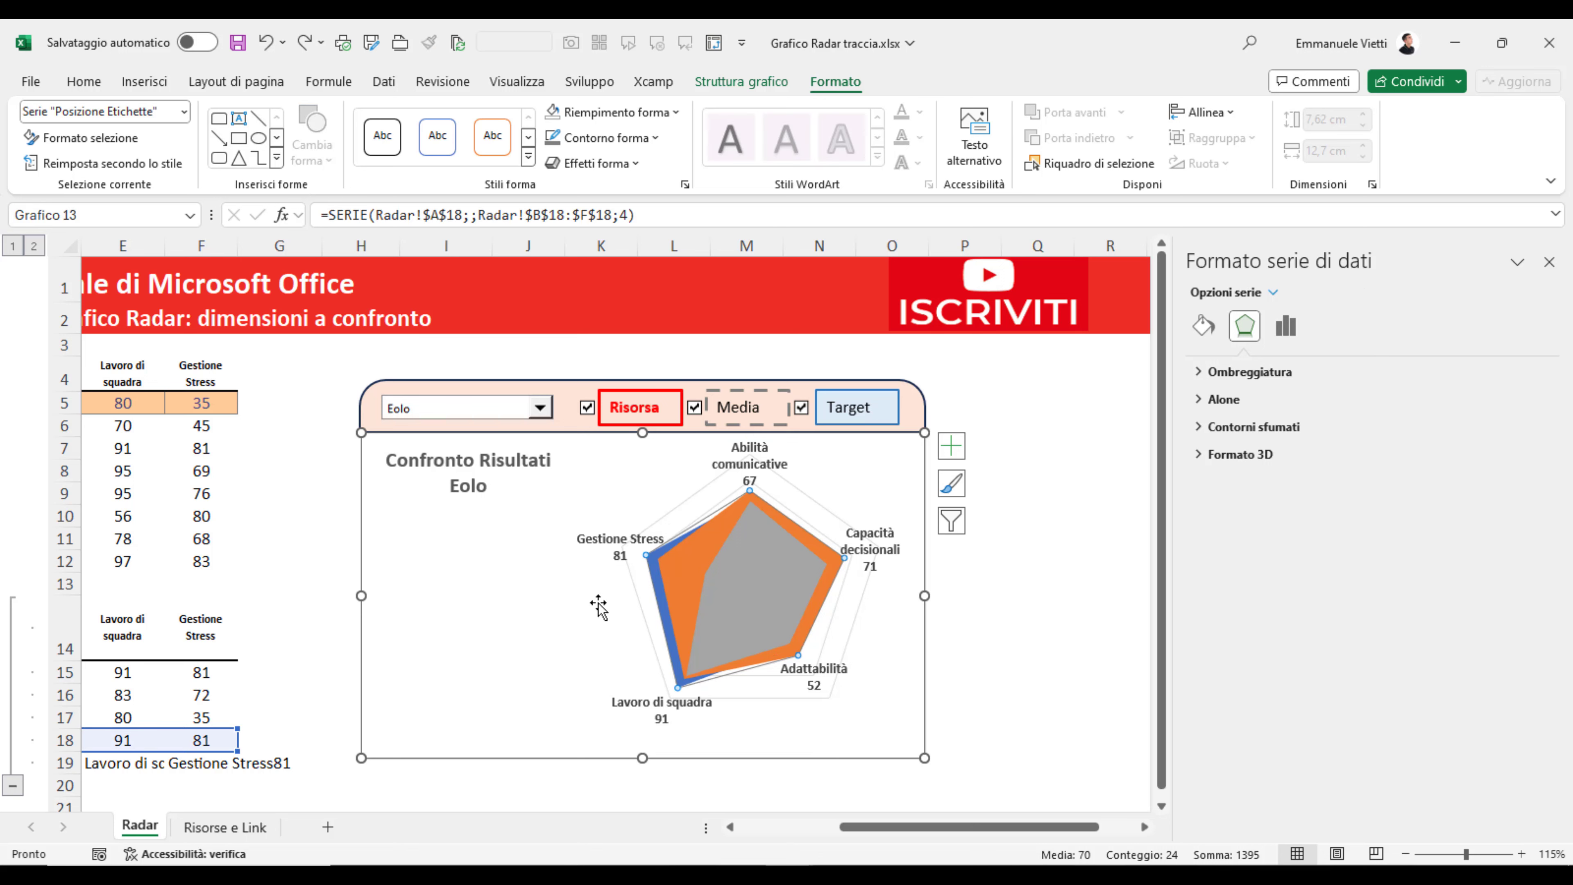
pyautogui.click(1273, 292)
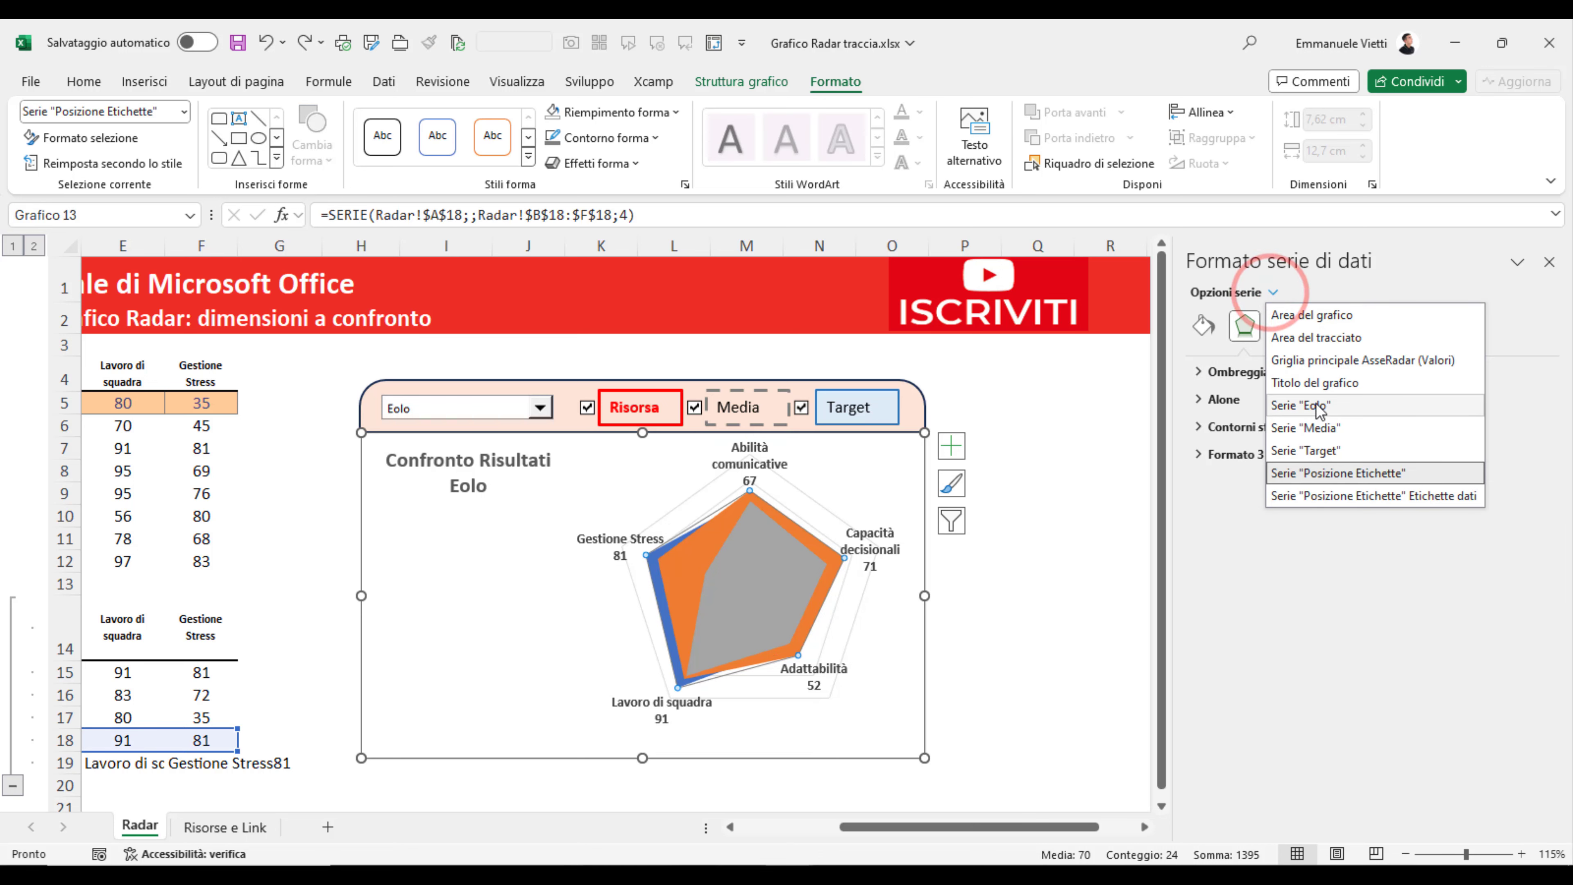
# - Clear the Eolo series fill and outline it with a solid red 2 pt line
pyautogui.click(1314, 402)
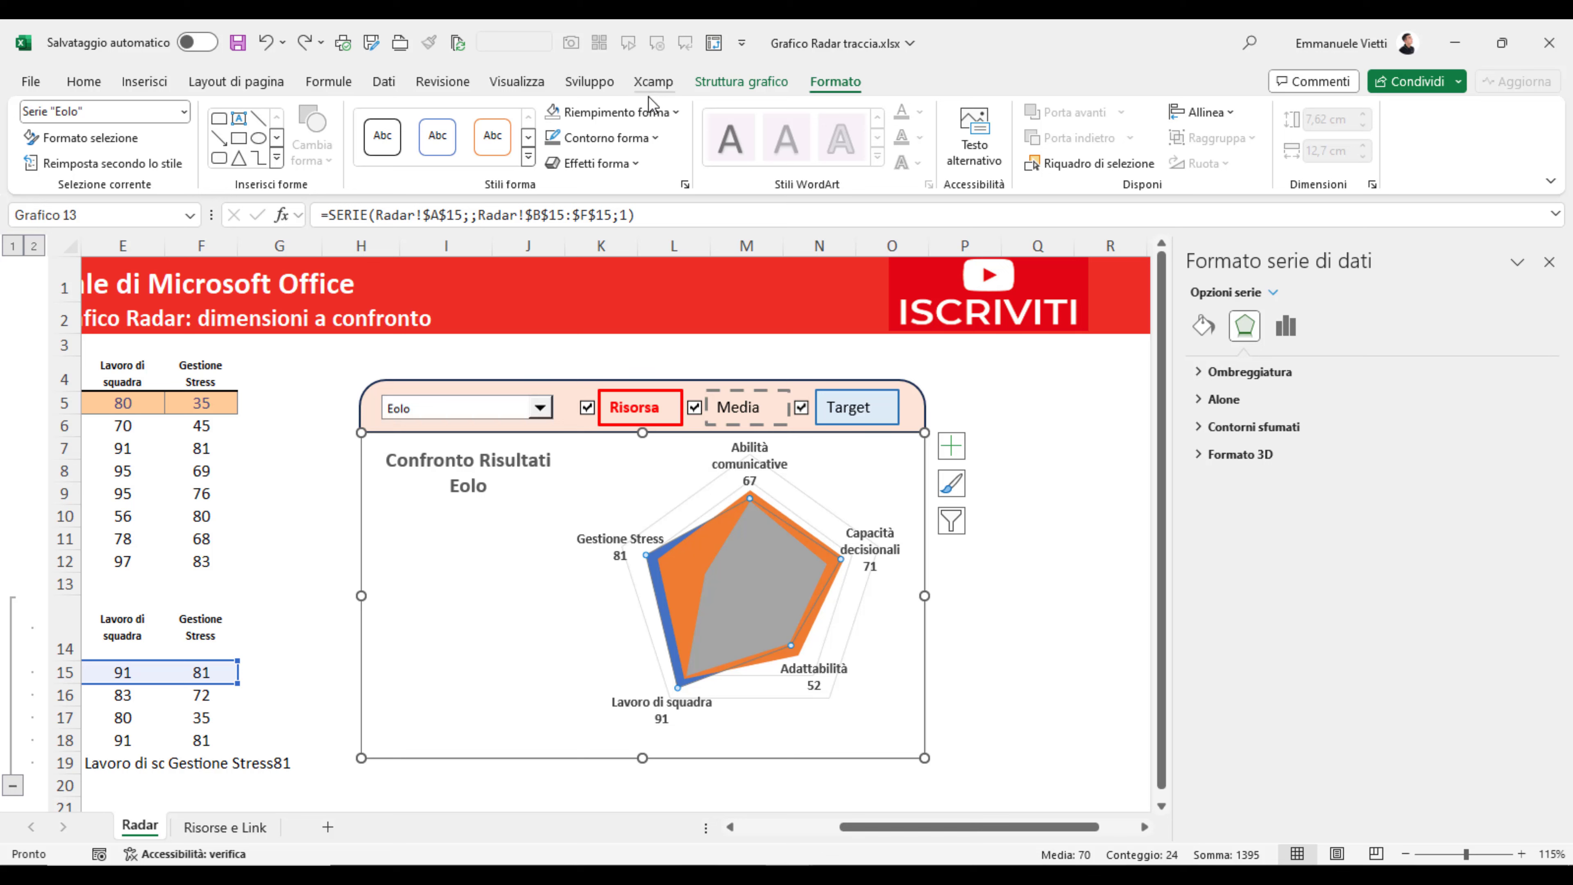
pyautogui.click(680, 112)
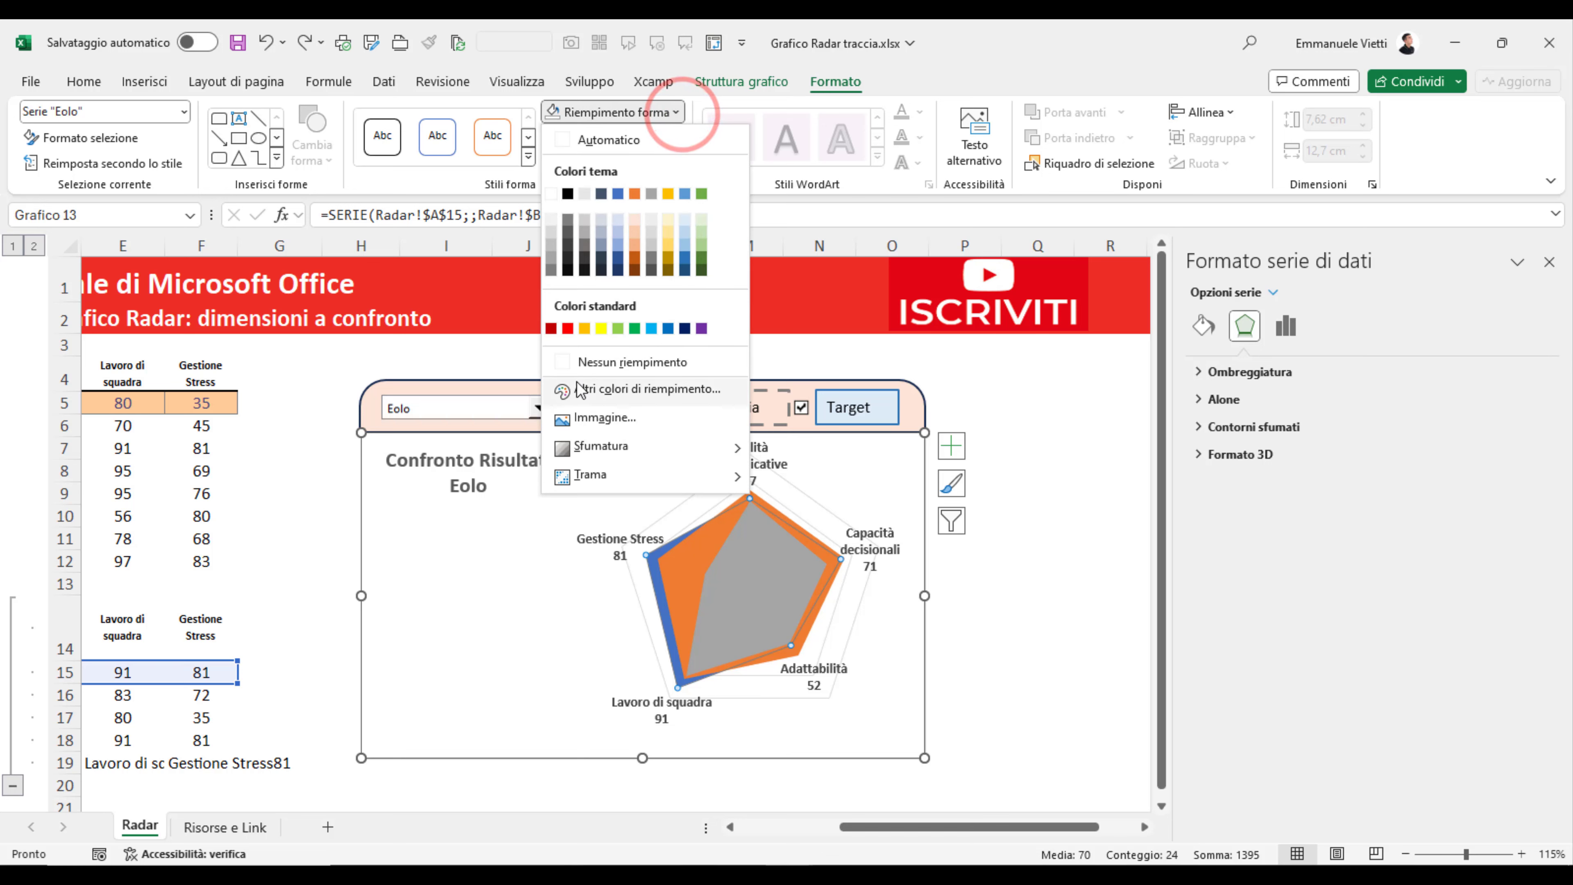
pyautogui.click(584, 360)
pyautogui.click(1203, 325)
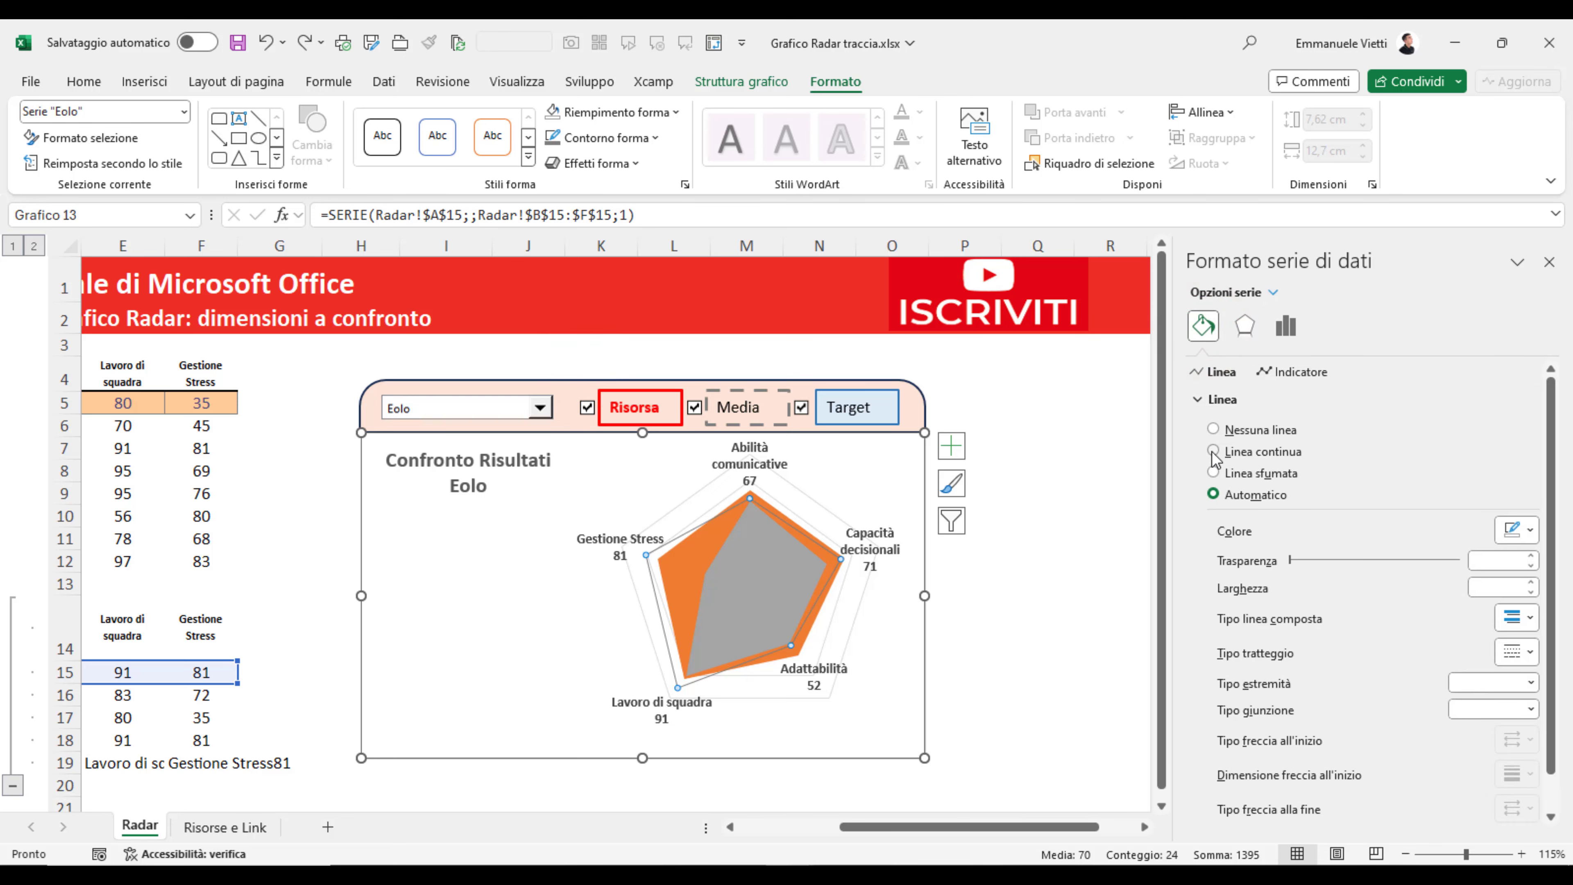
pyautogui.click(1213, 451)
pyautogui.click(1518, 530)
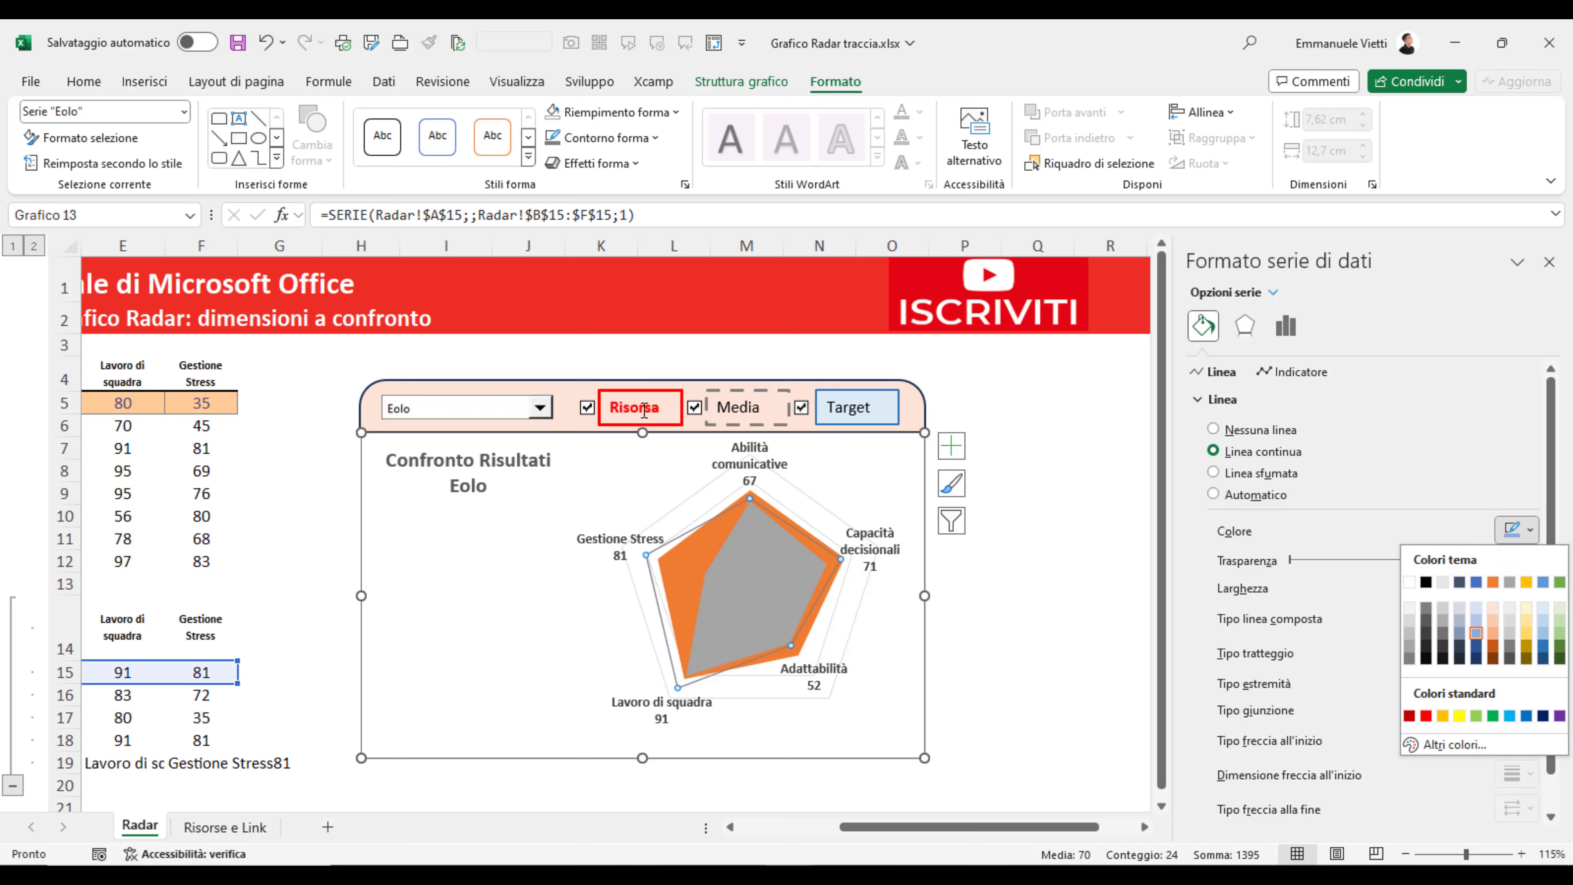
pyautogui.click(1427, 717)
pyautogui.click(1530, 582)
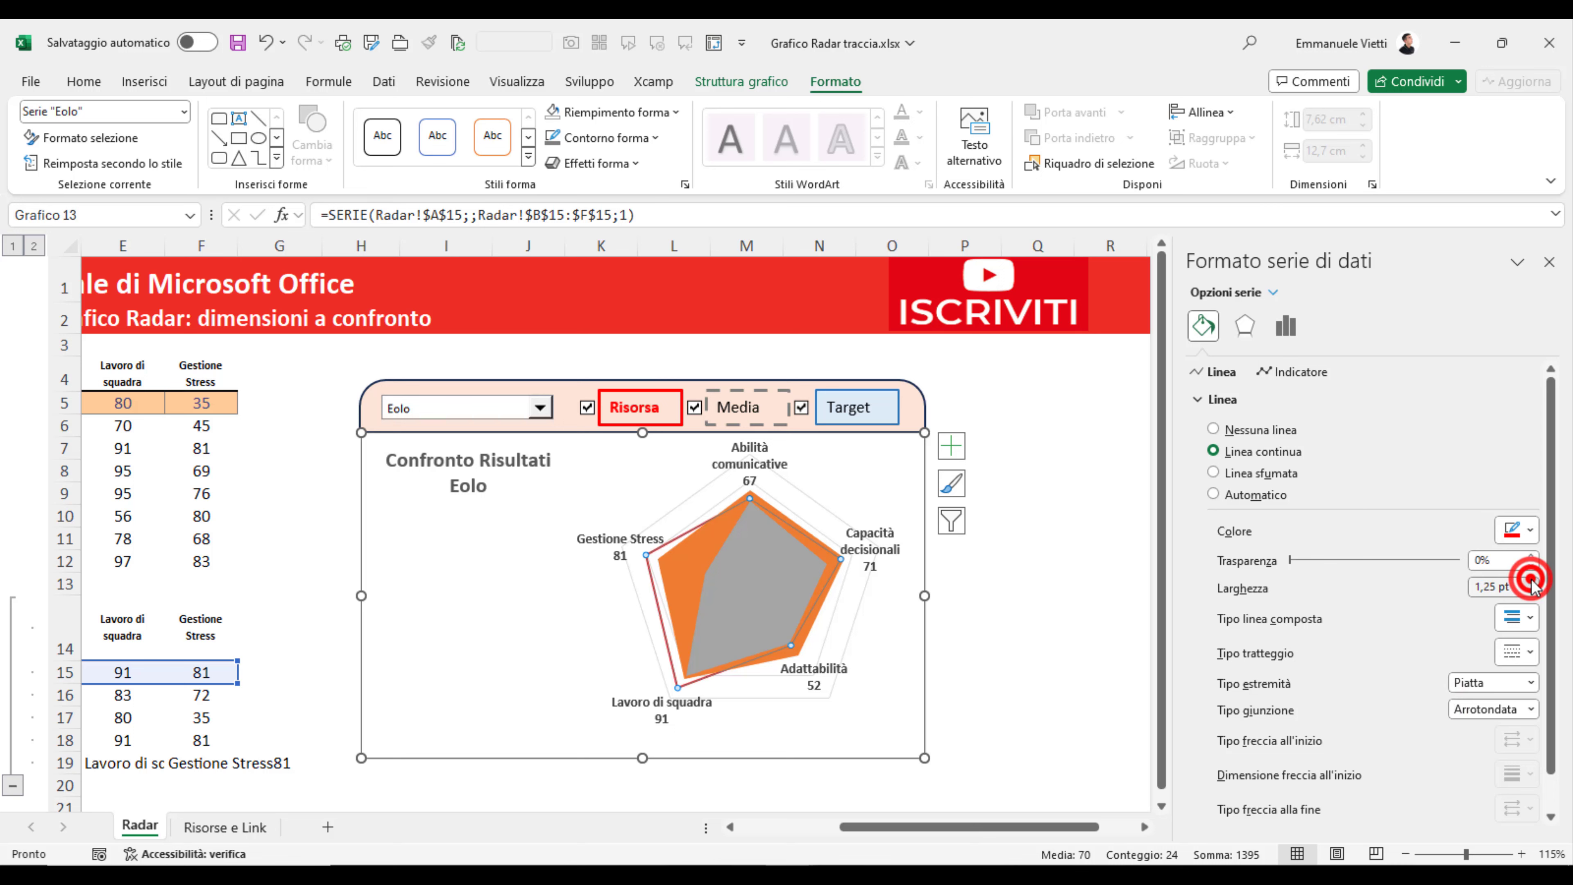
pyautogui.click(1531, 581)
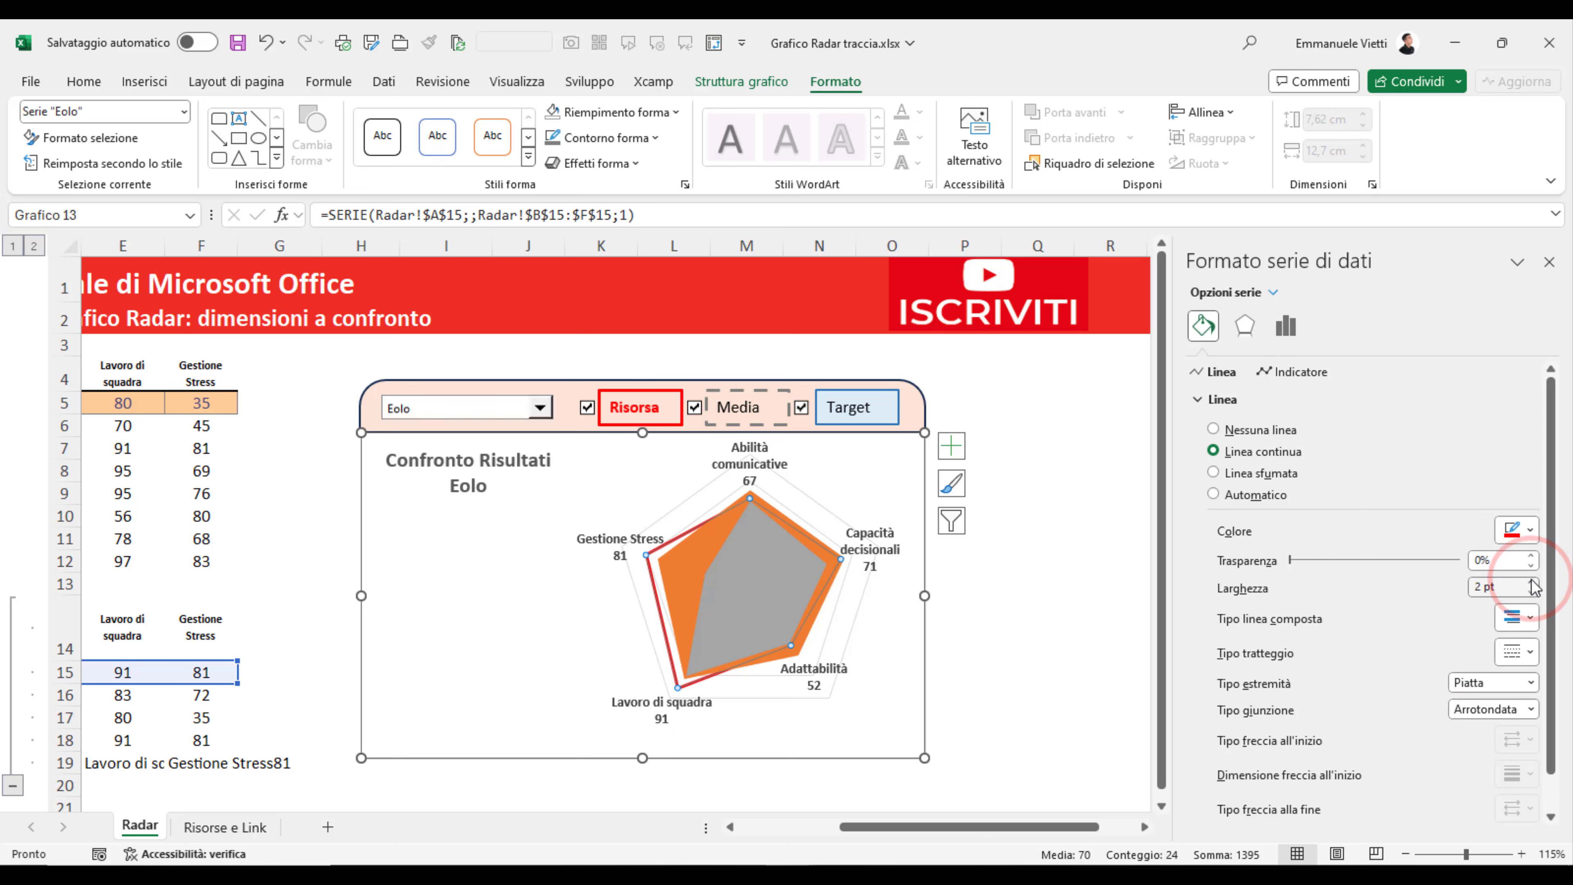
# - Select the Media series and set its shape fill to No Fill
pyautogui.click(1273, 292)
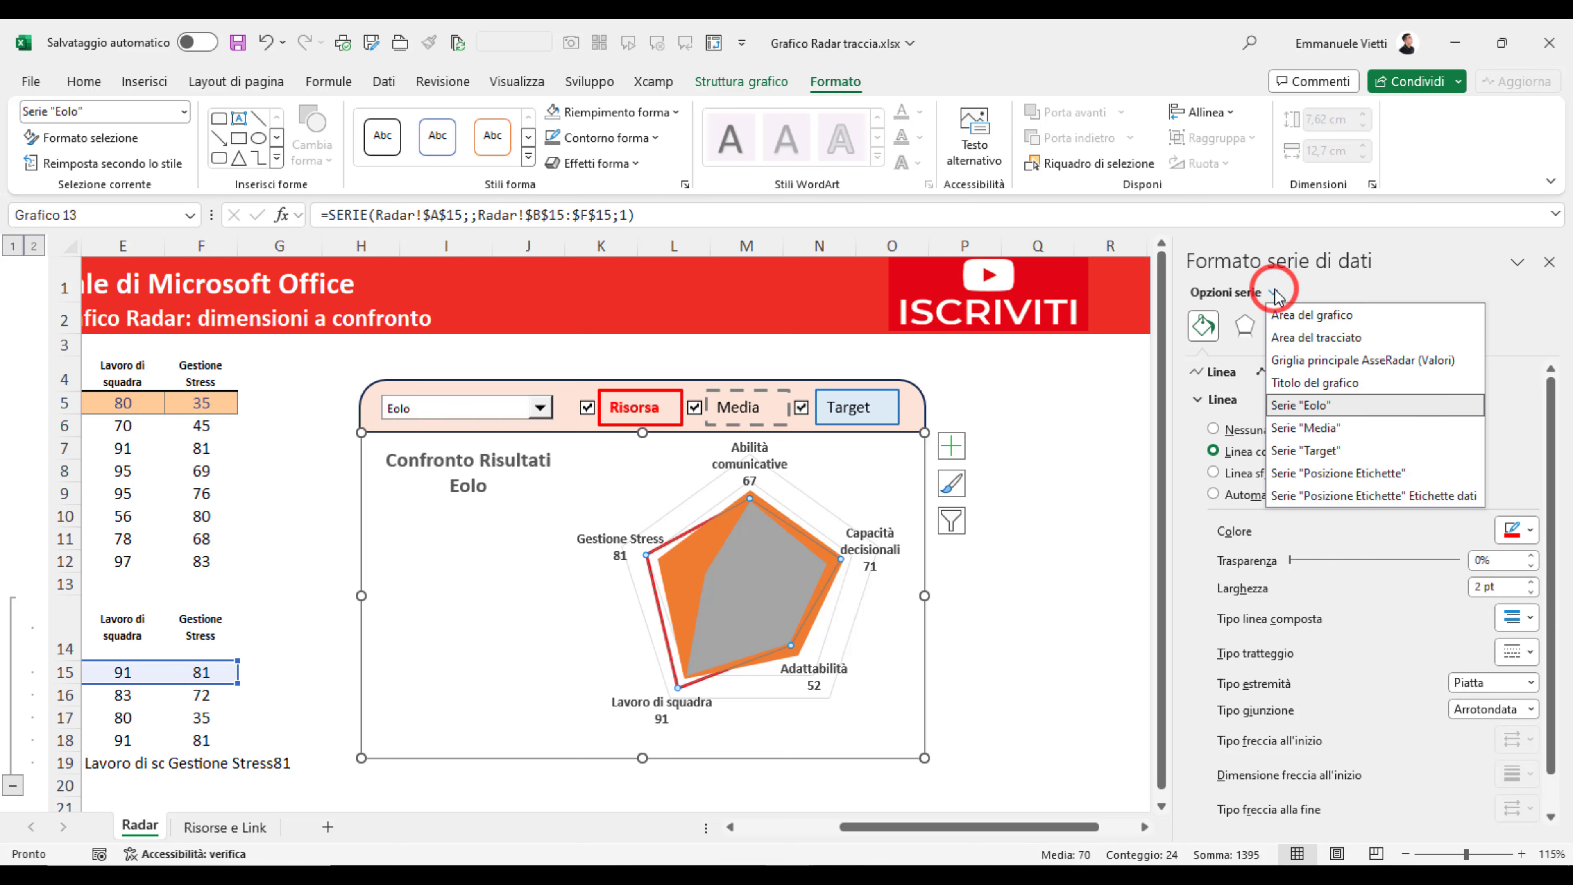
pyautogui.click(1325, 427)
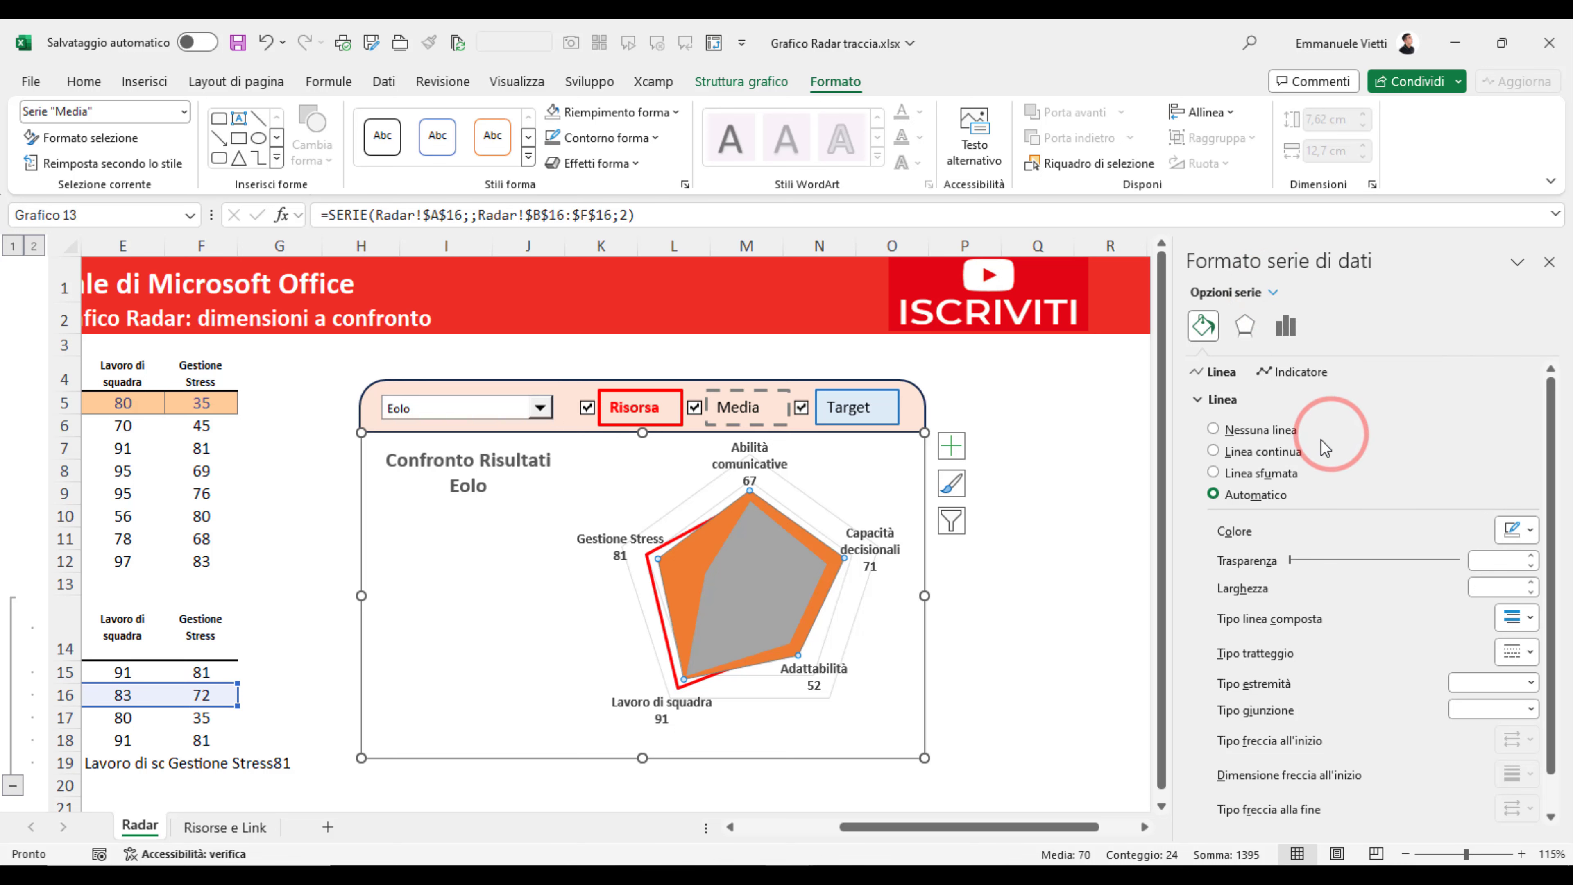
pyautogui.click(675, 112)
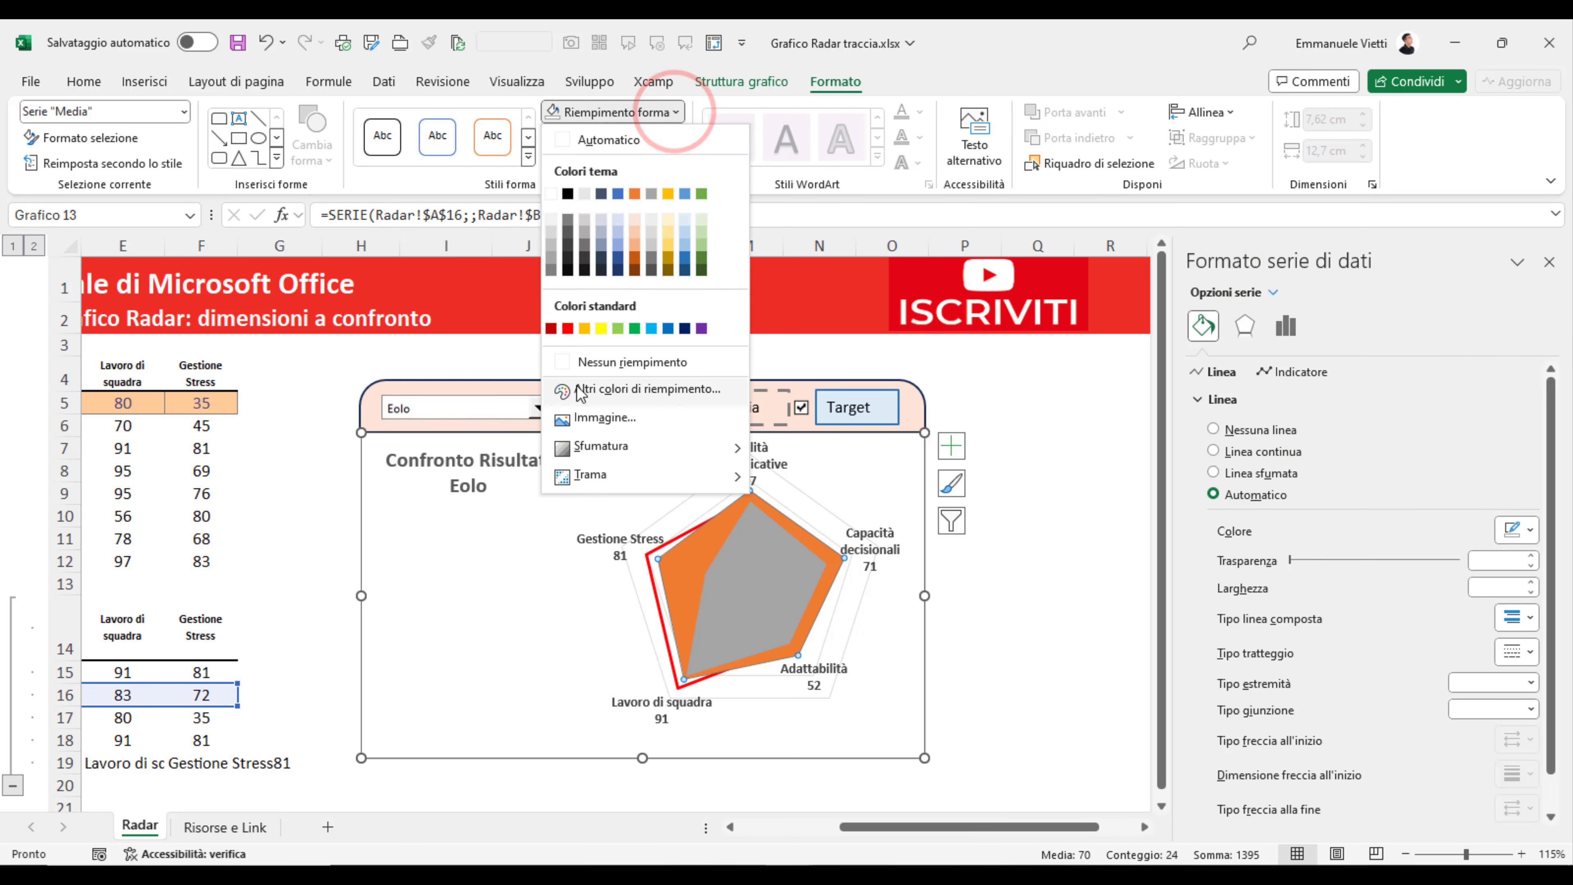
pyautogui.click(632, 362)
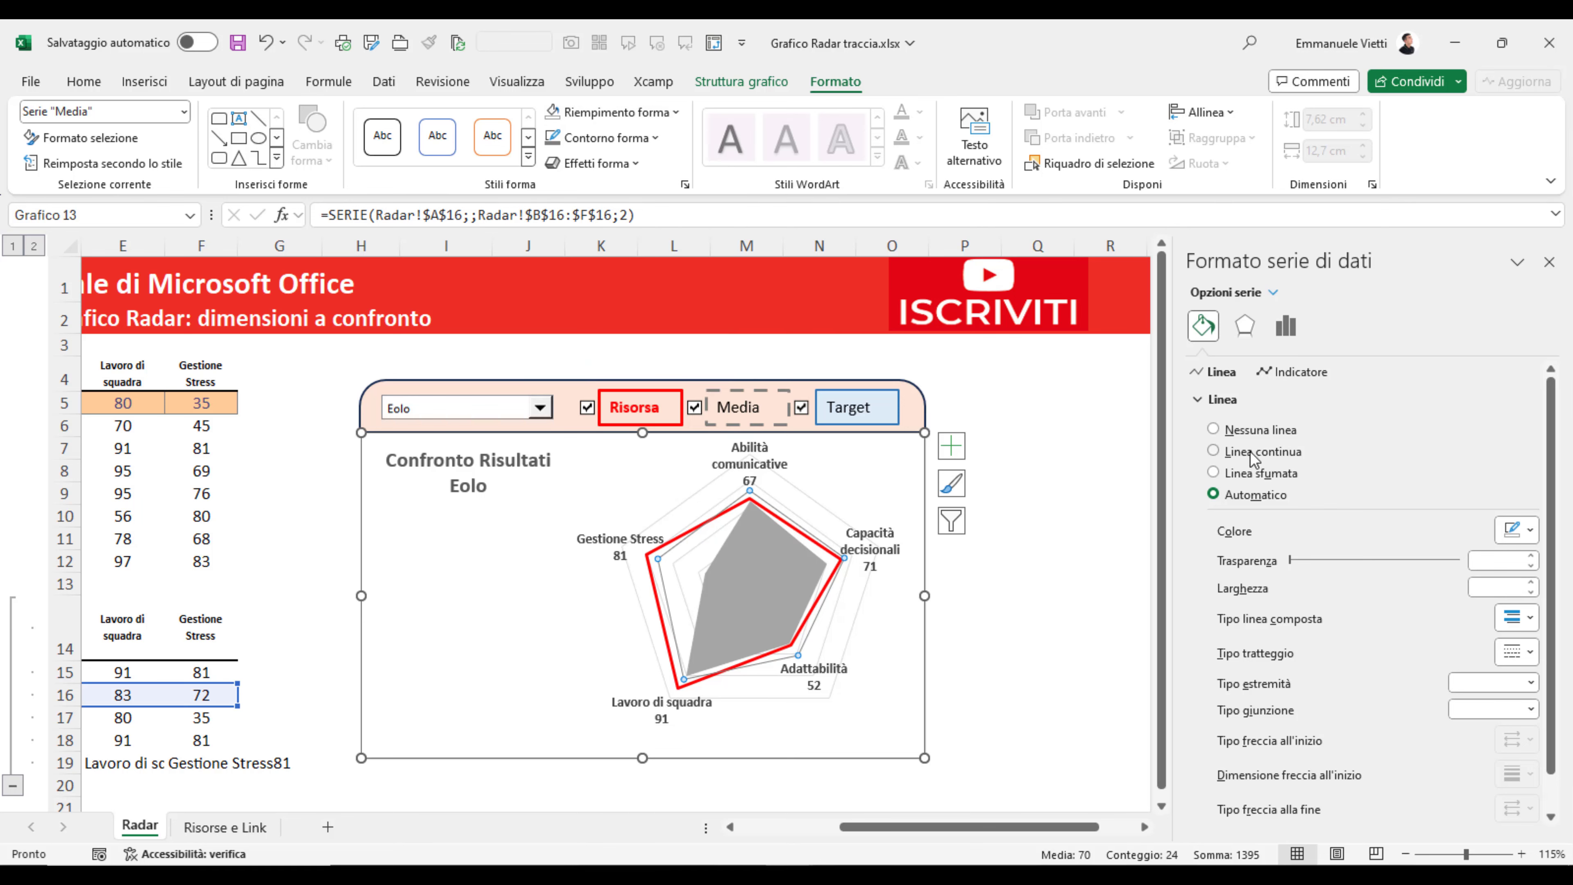
# - Give the Media series a dark grey, dashed, 2 pt solid-line outline
pyautogui.click(1213, 451)
pyautogui.click(1528, 530)
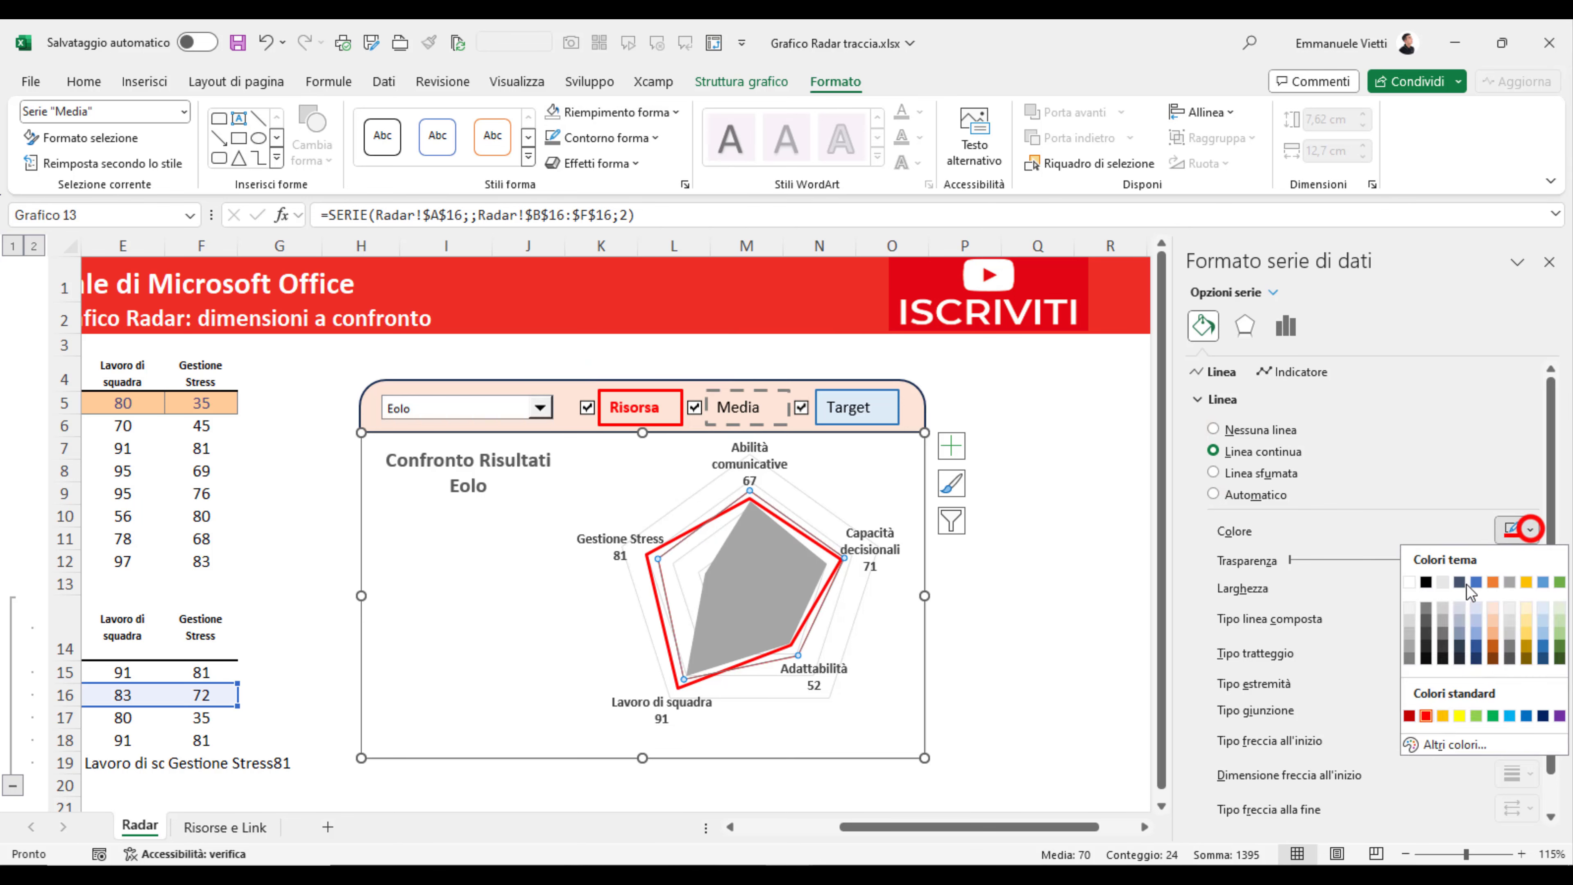
pyautogui.click(1422, 660)
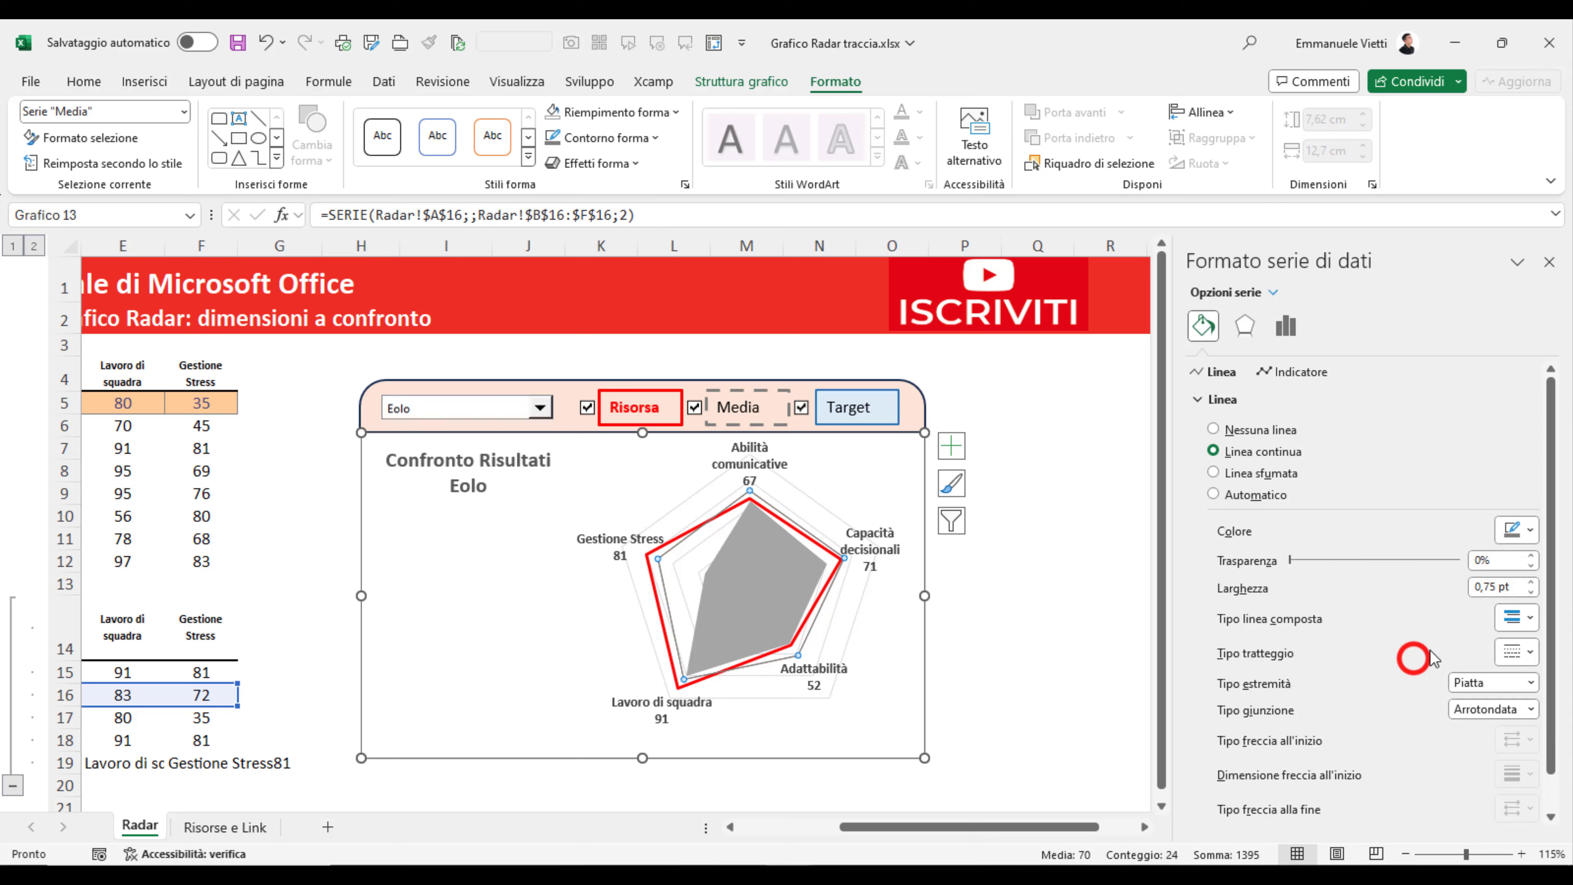
pyautogui.click(1530, 581)
pyautogui.click(1530, 581)
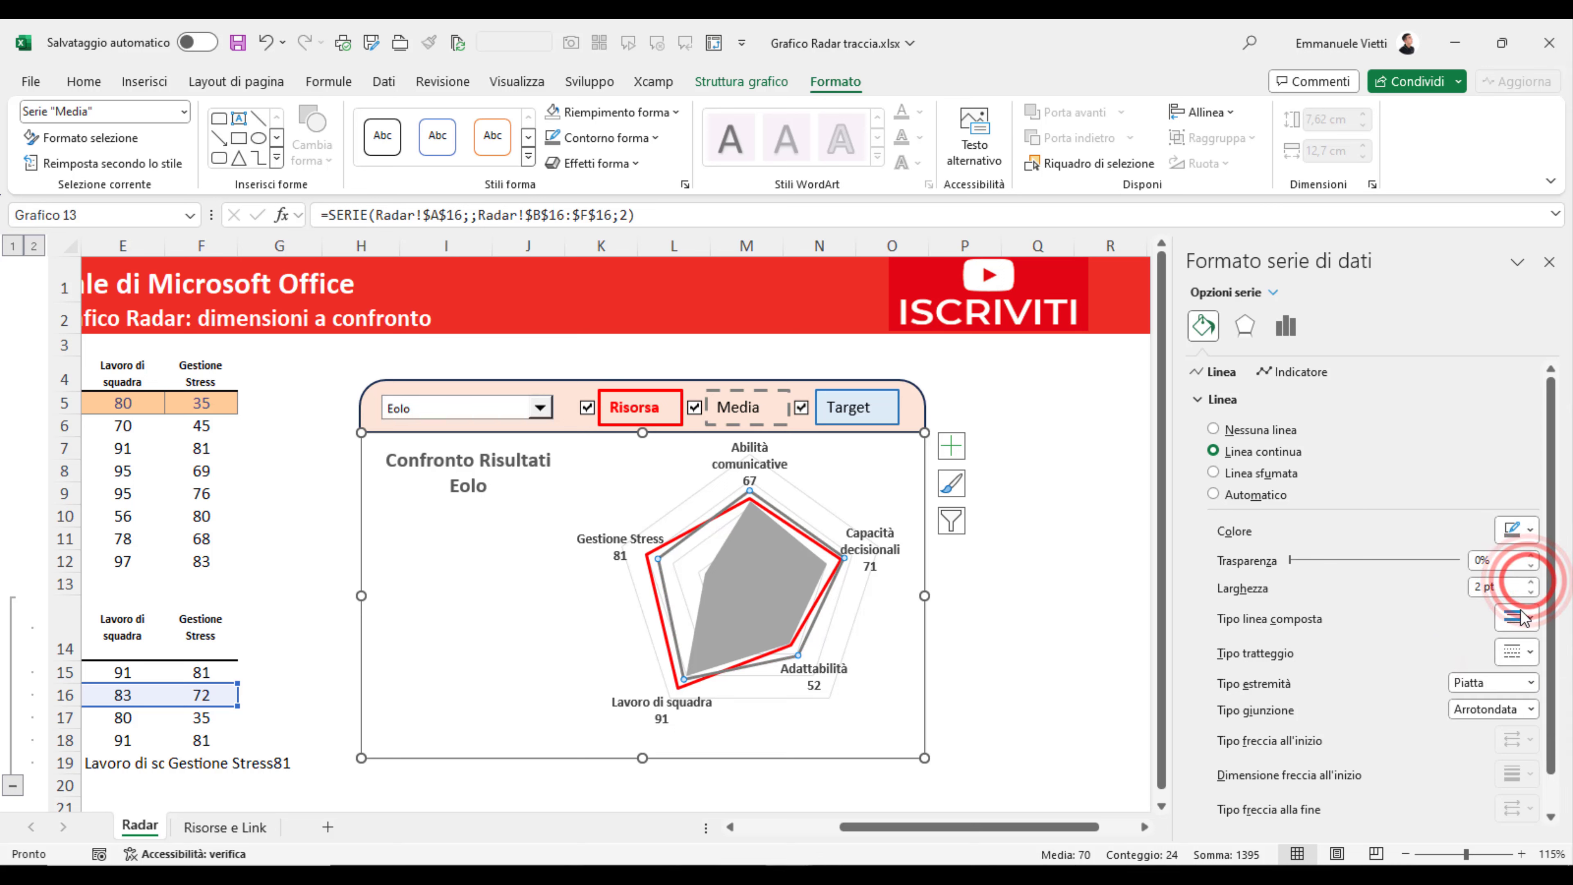
pyautogui.click(1512, 650)
pyautogui.click(1511, 721)
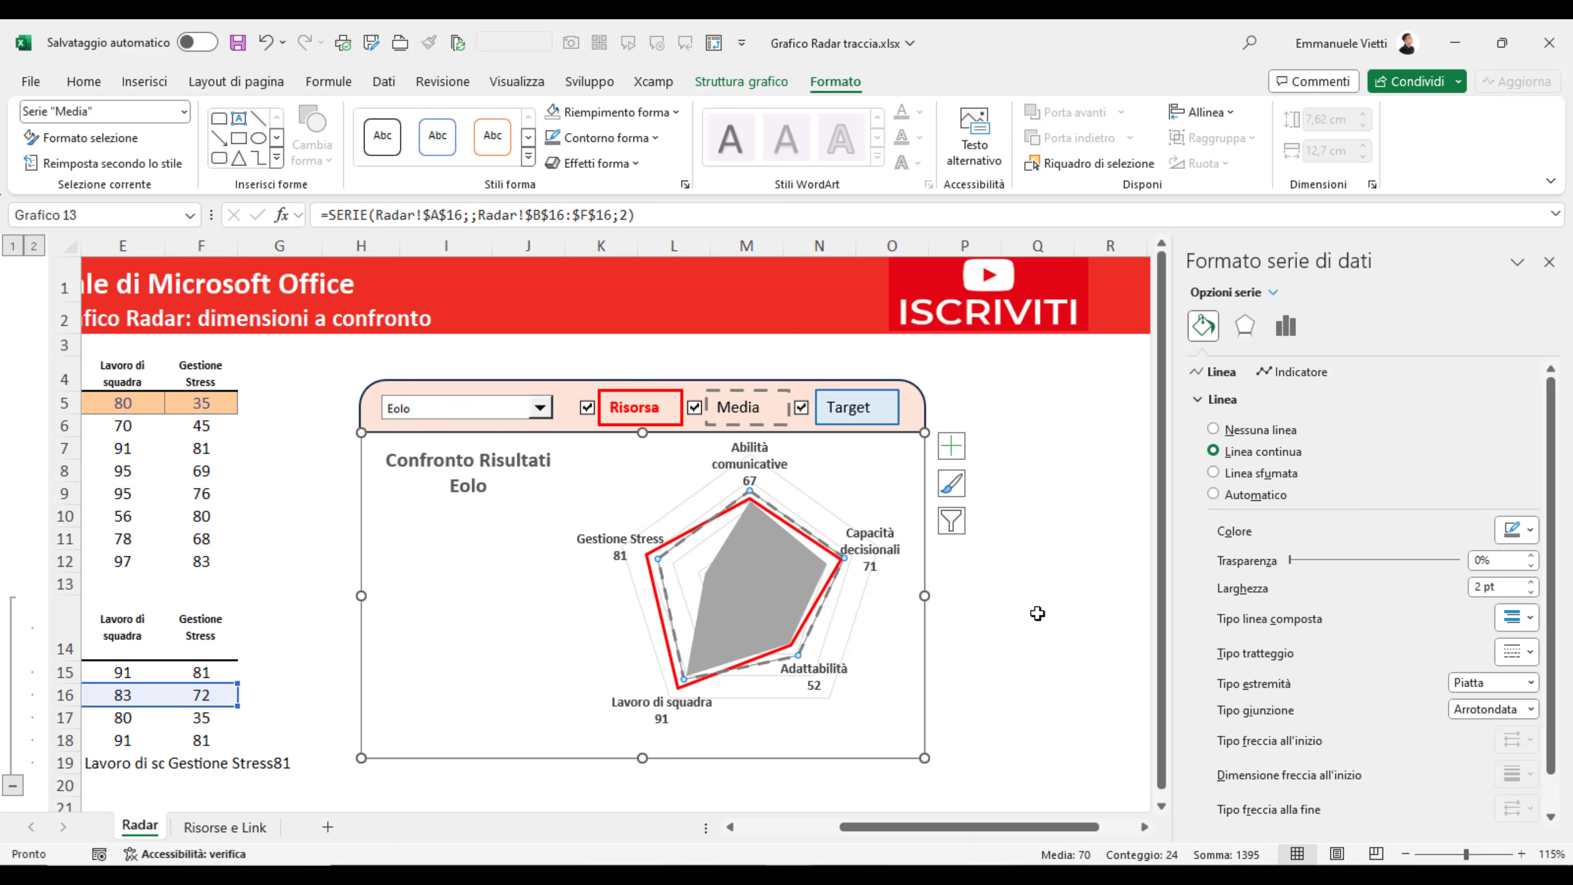
pyautogui.click(1274, 292)
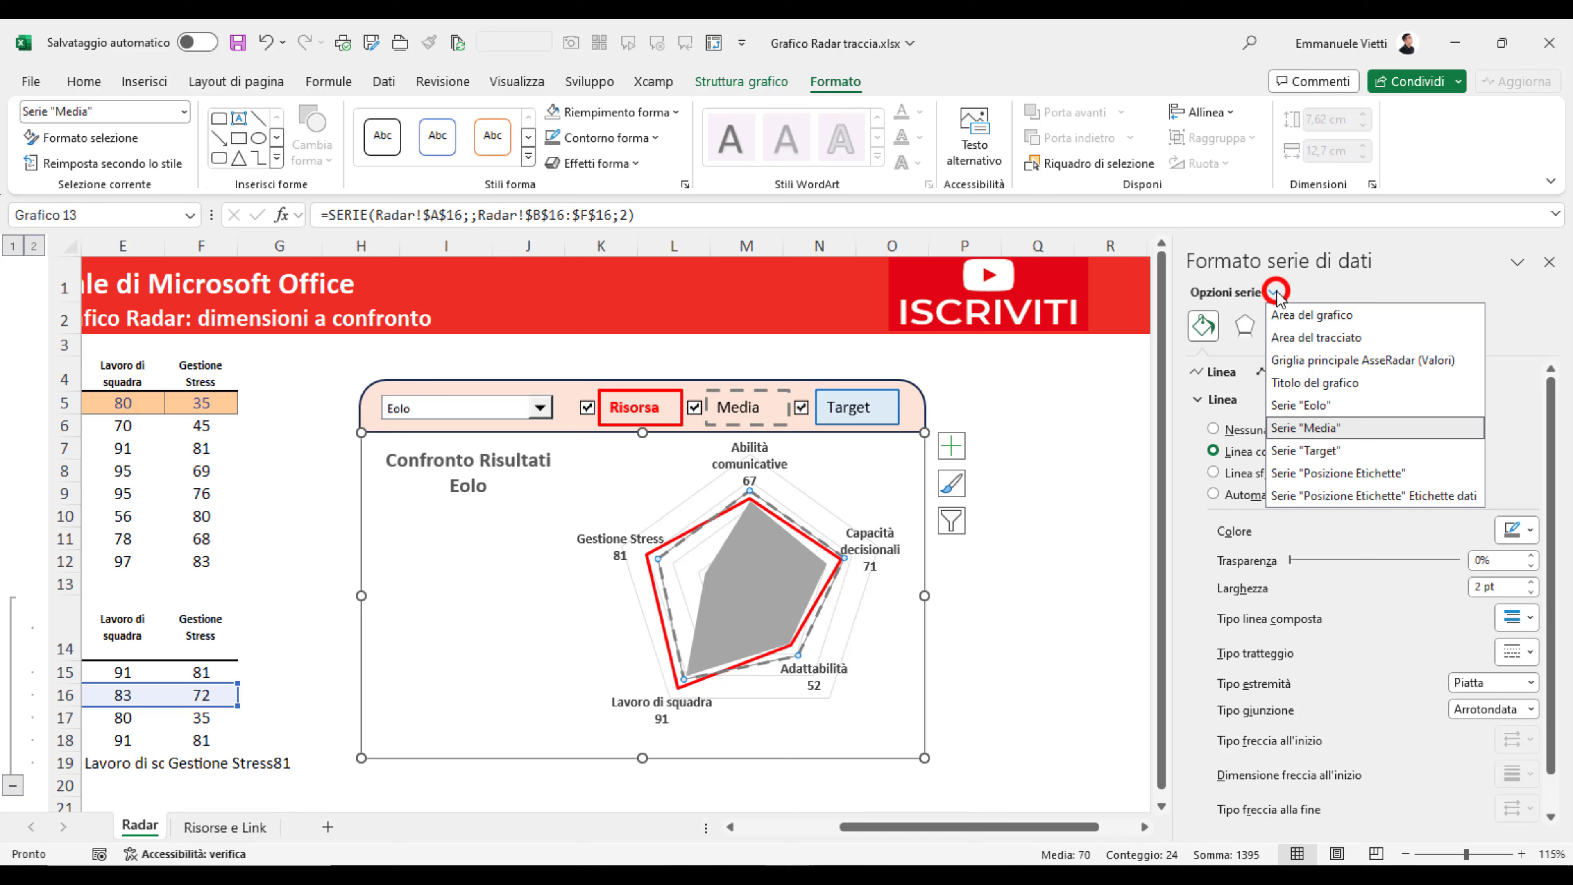
# - Fill the Target series light blue and give it a solid blue outline
pyautogui.click(1320, 452)
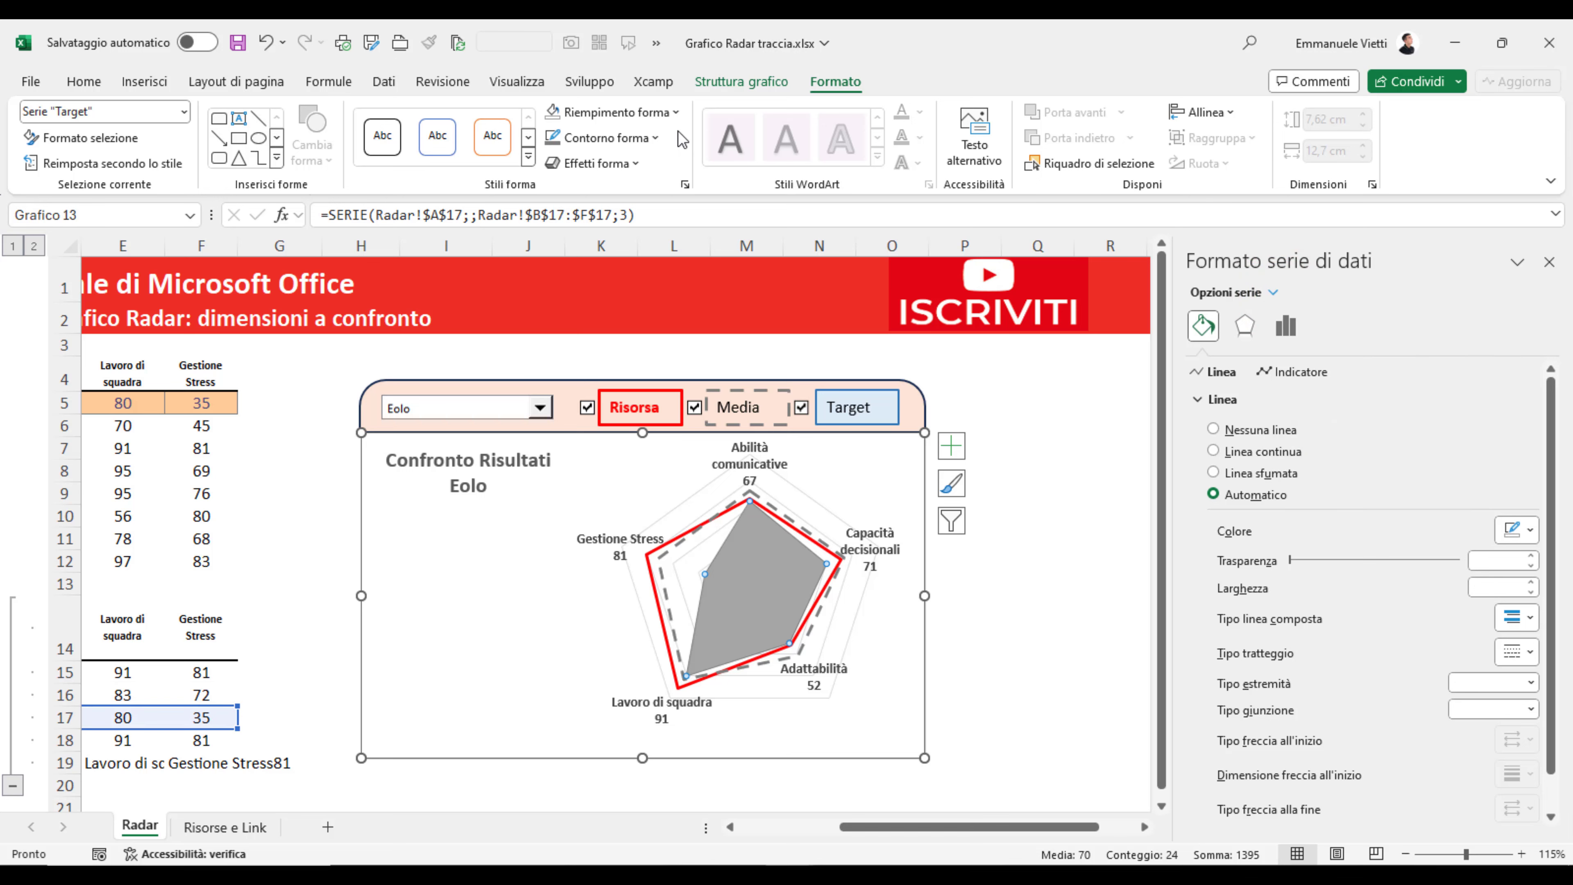
pyautogui.click(675, 112)
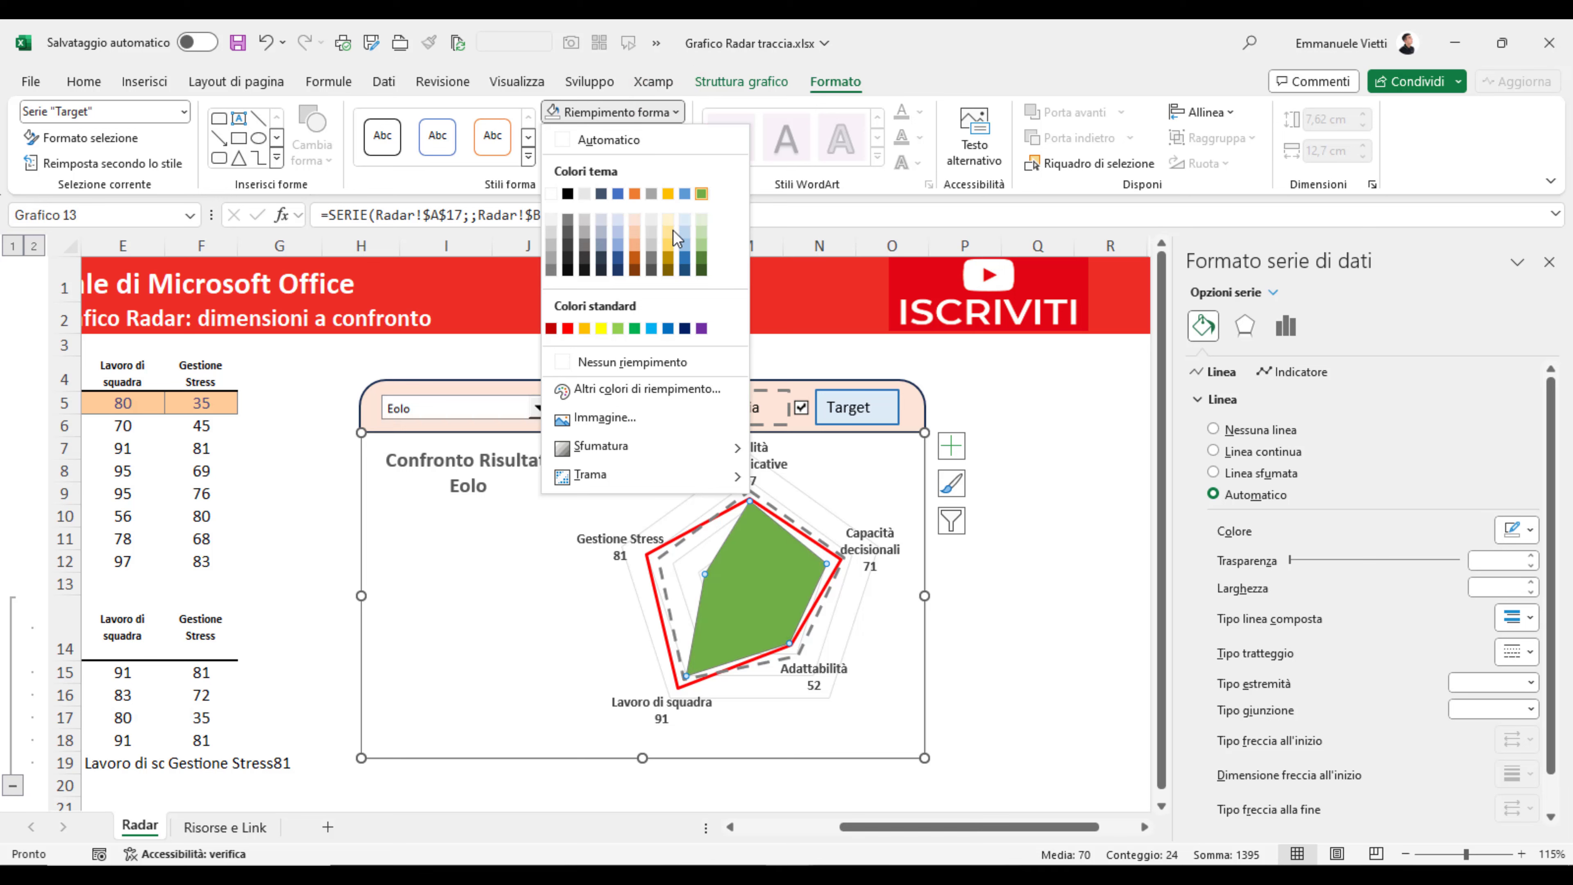
pyautogui.click(685, 220)
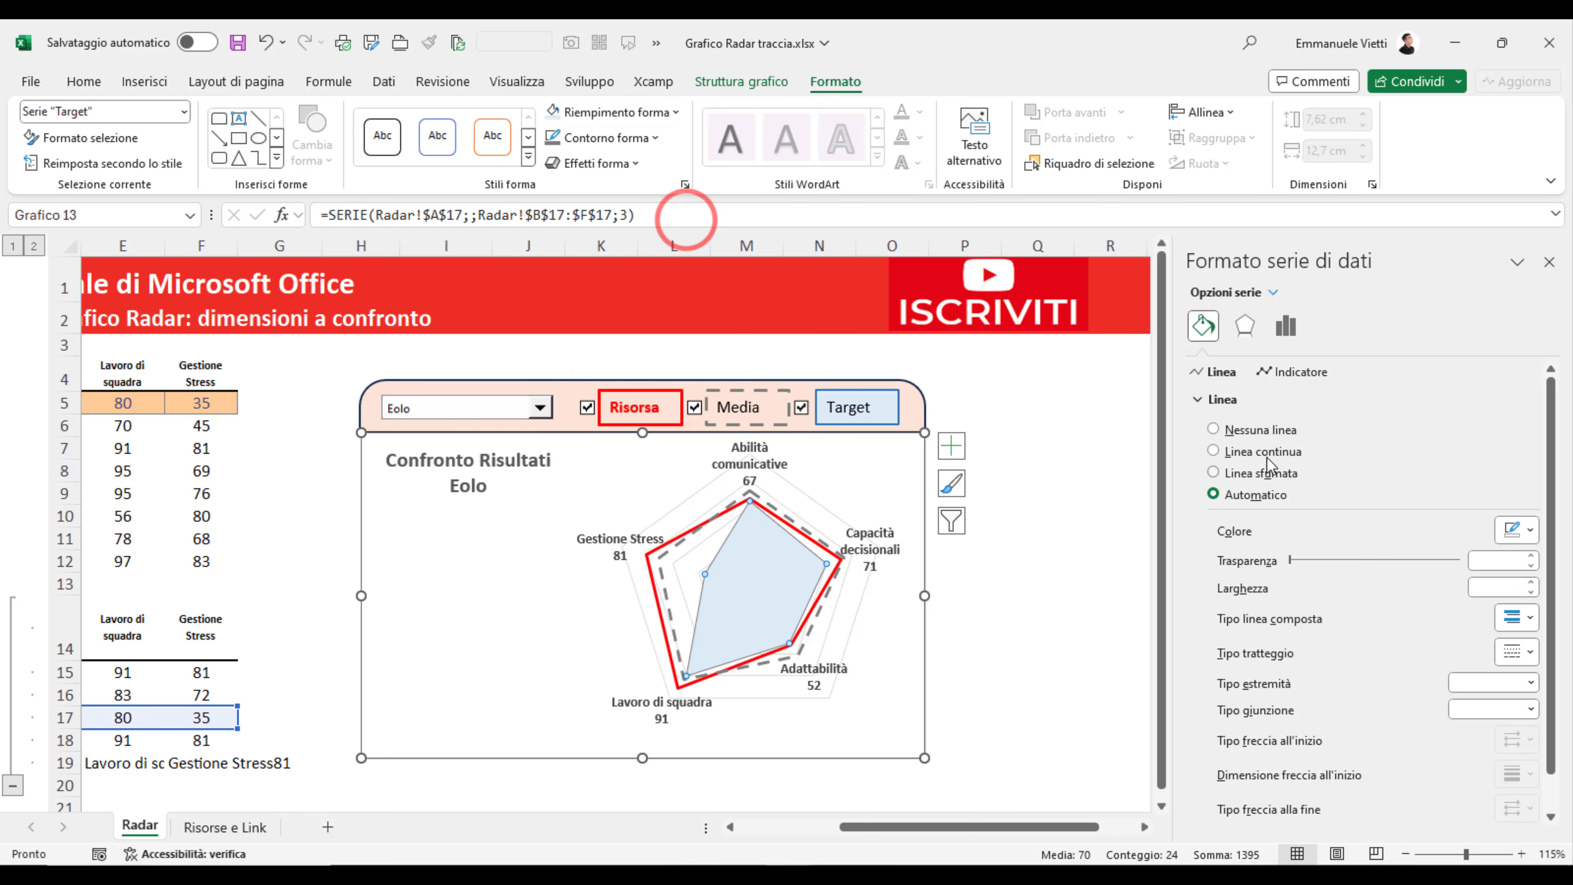
pyautogui.click(1261, 451)
pyautogui.click(1530, 531)
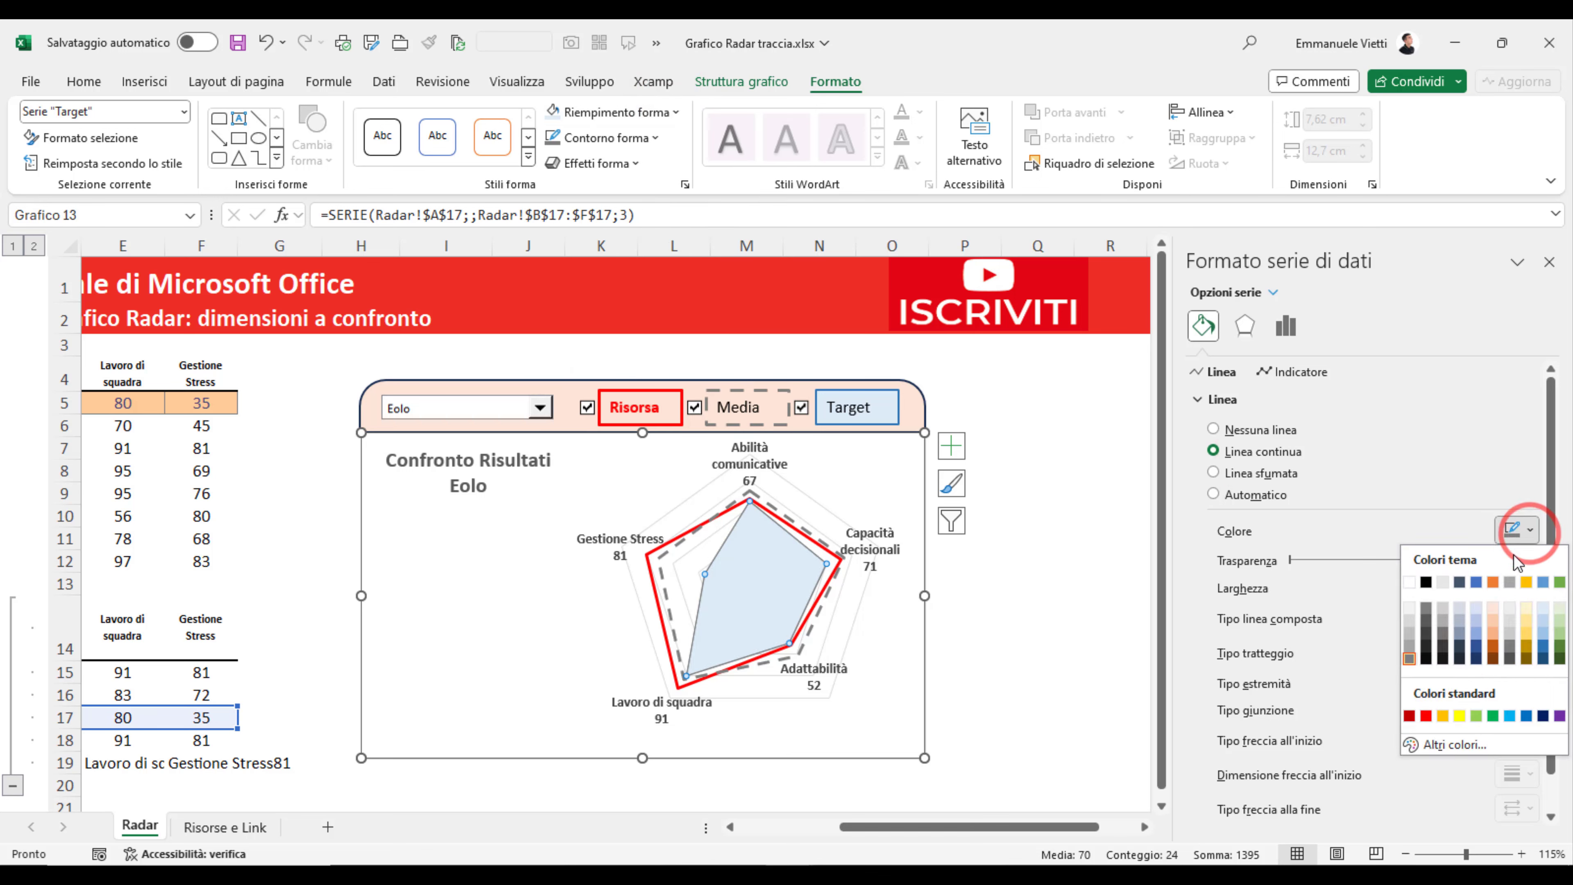
pyautogui.click(1545, 656)
# - Choose Dotto in the chart's resource dropdown to display Dotto's results
pyautogui.press('Up')
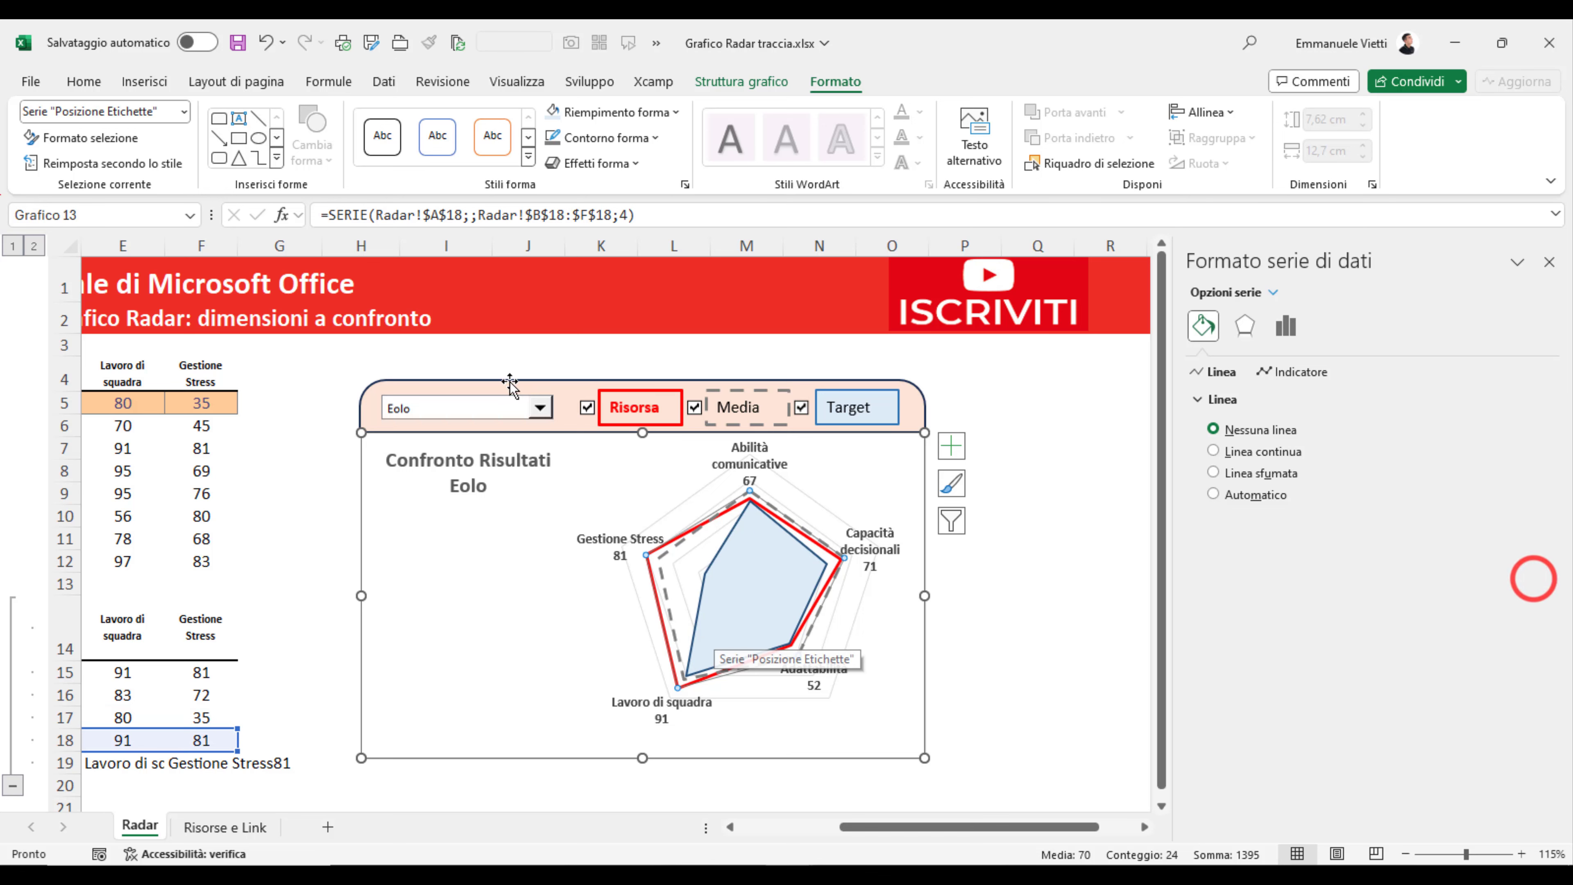
pyautogui.click(540, 407)
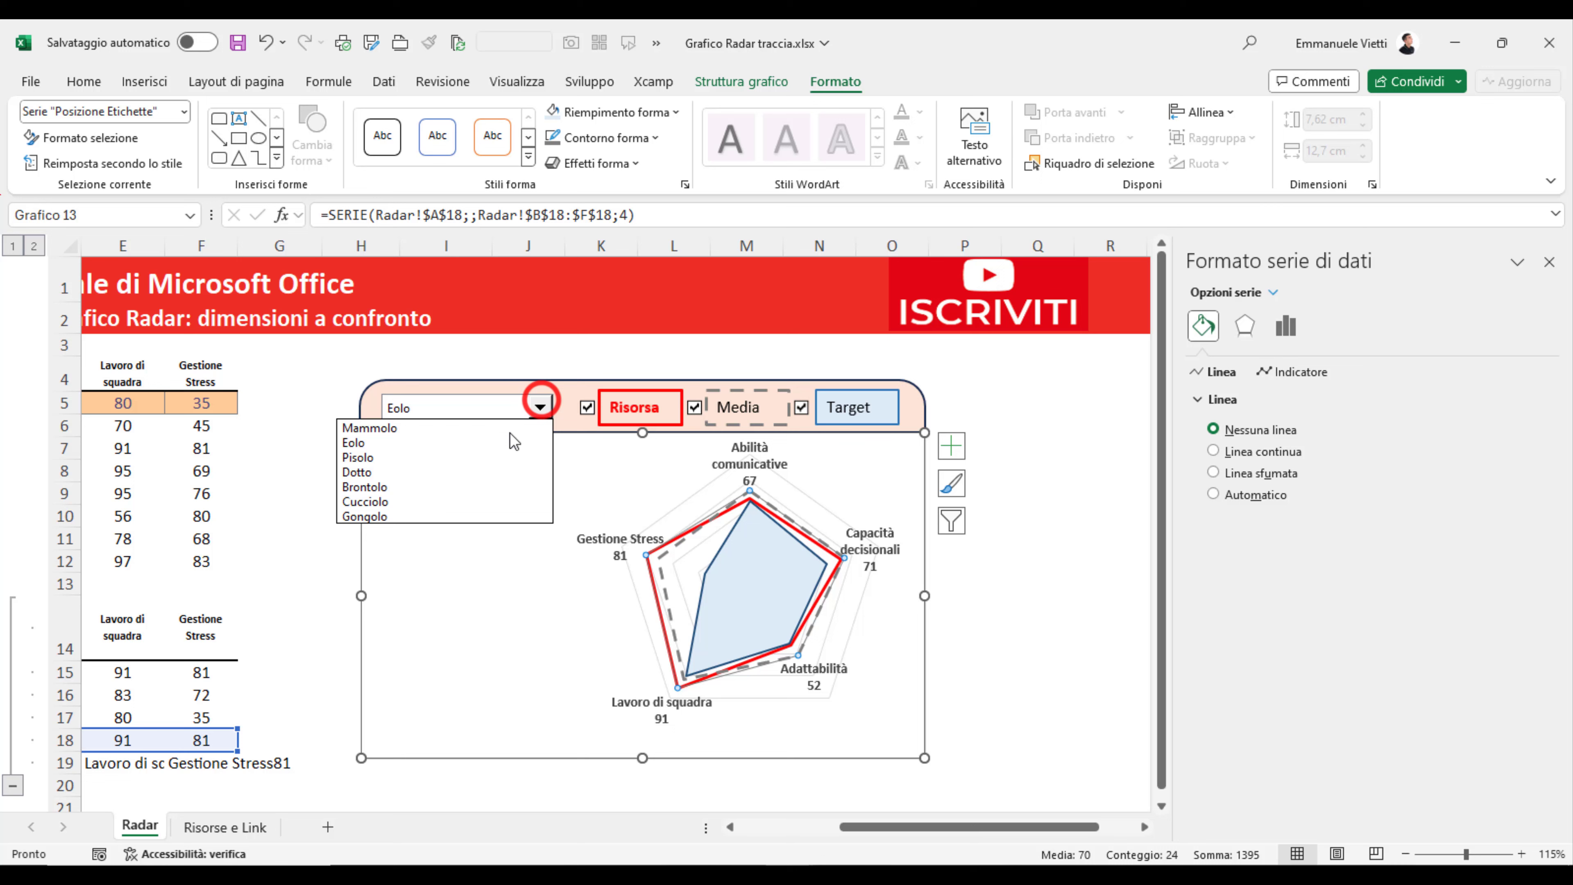
pyautogui.click(468, 473)
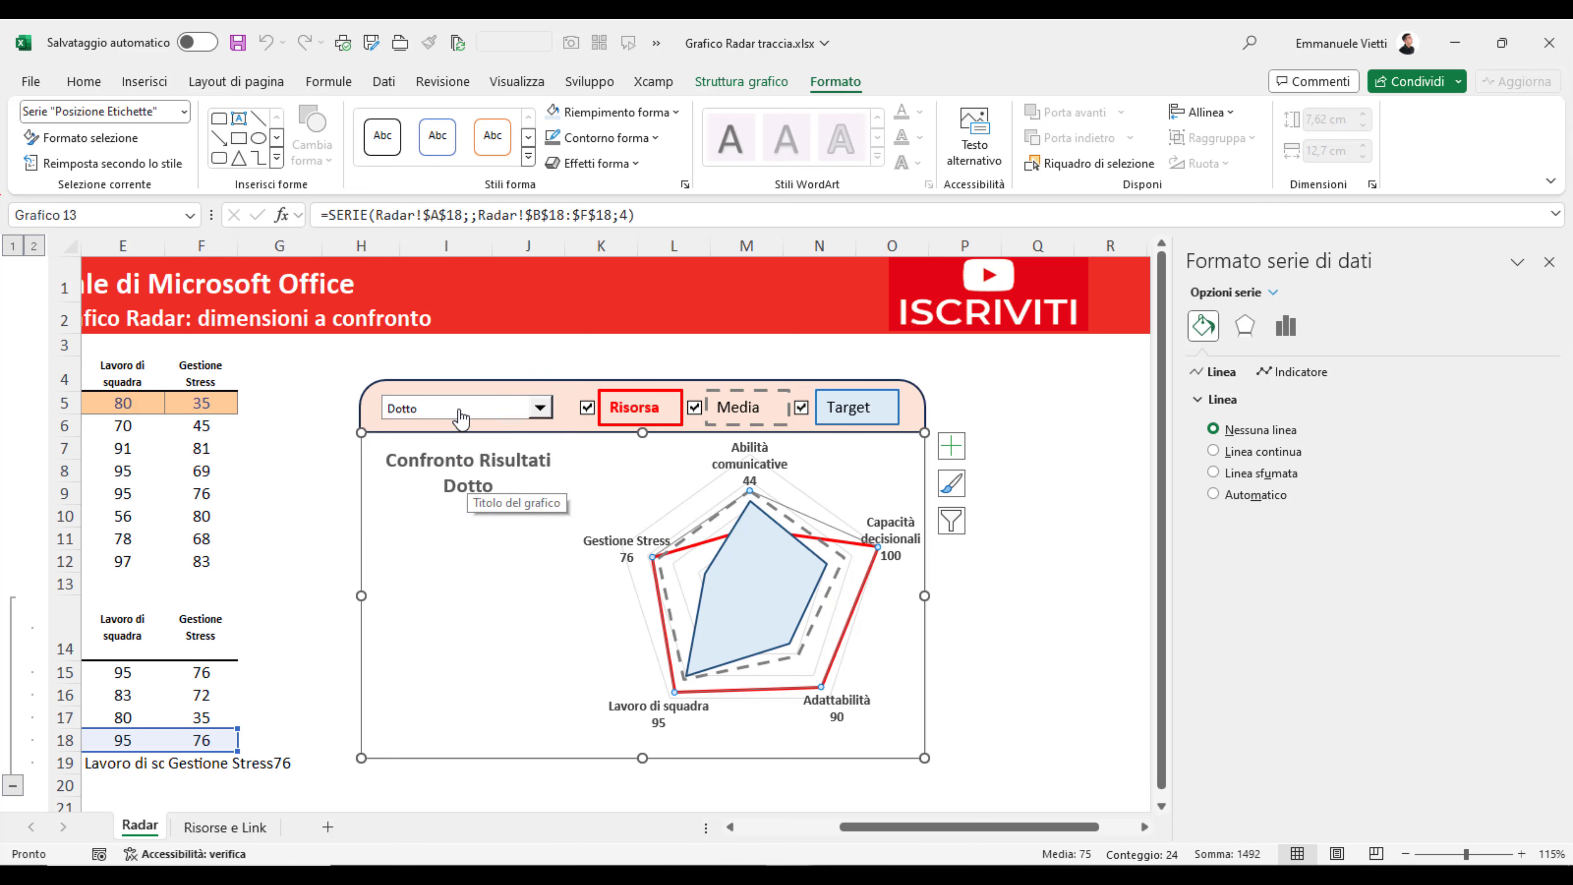
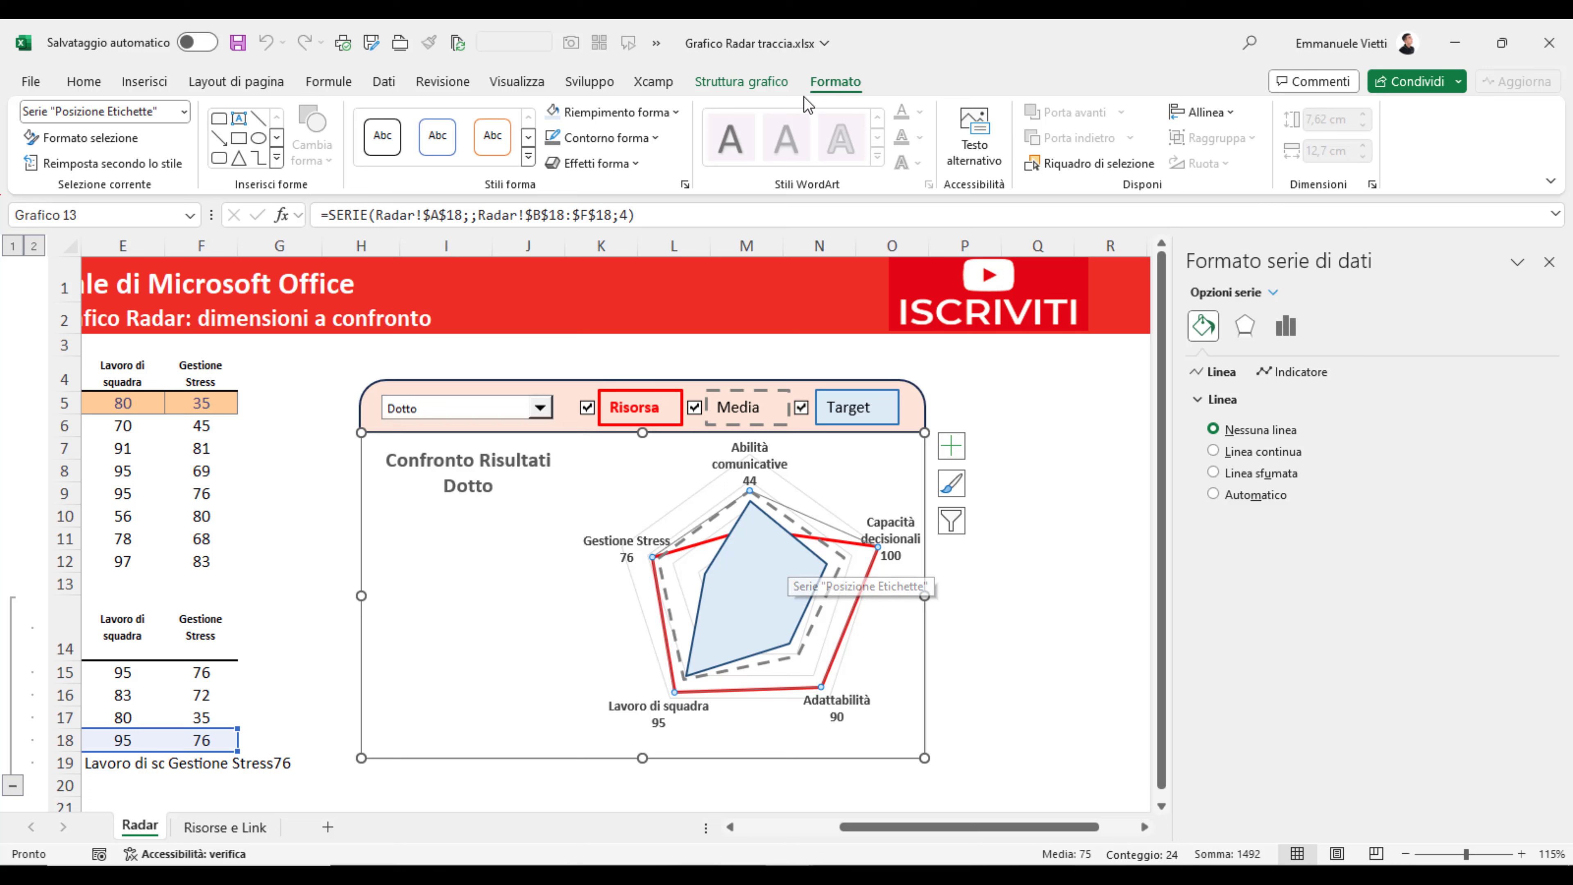
# - Move Target up twice and Media up once so the series read Target, Media, Dotto, Posizione Etichette
pyautogui.click(751, 87)
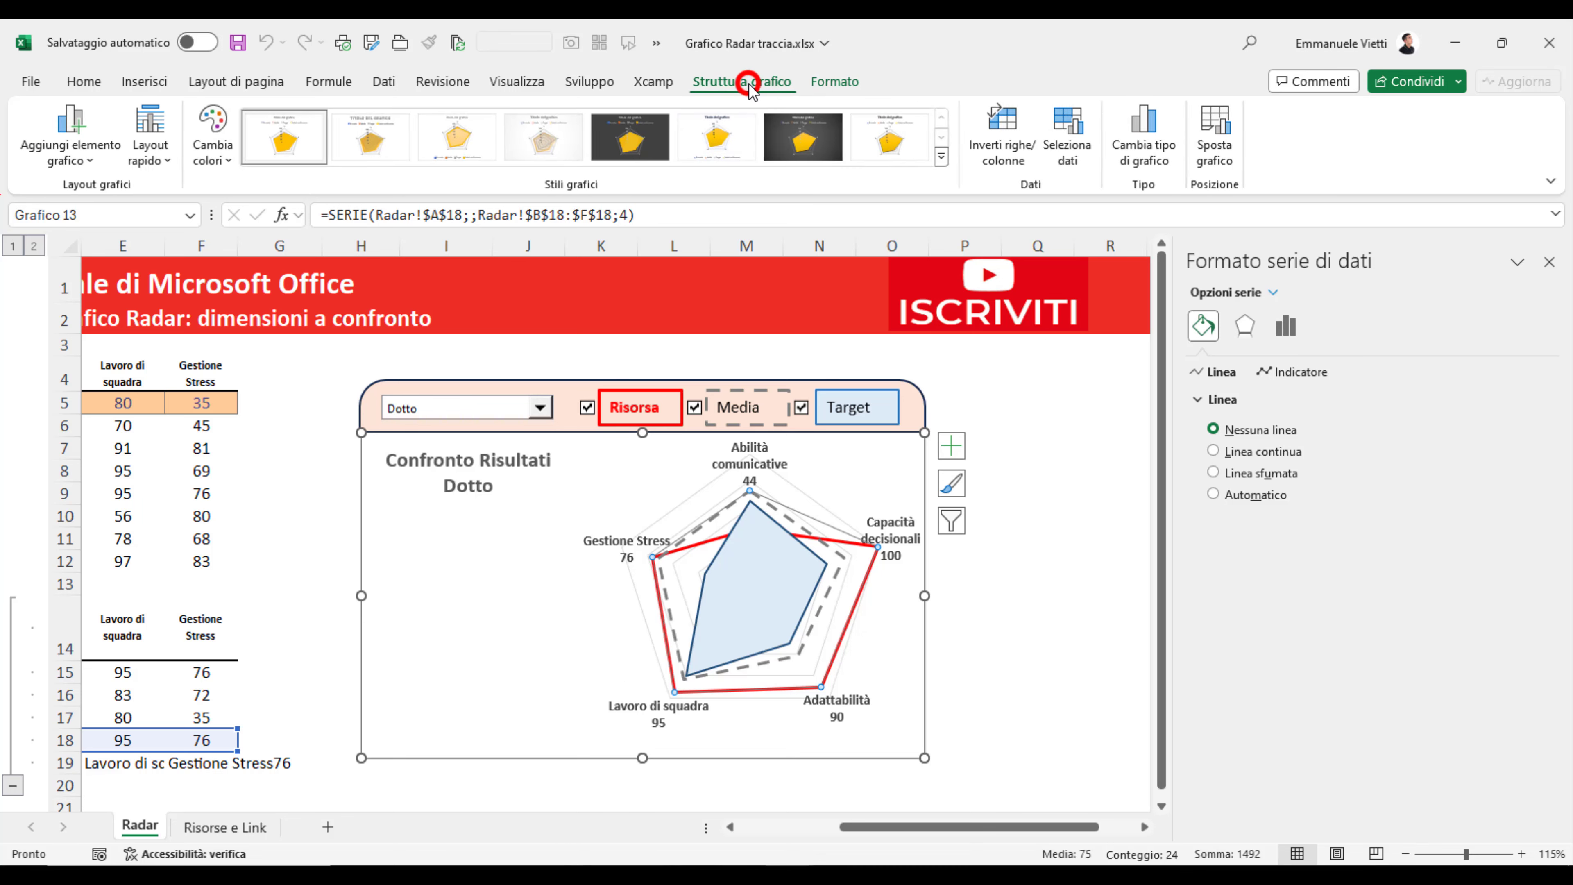
pyautogui.click(1072, 143)
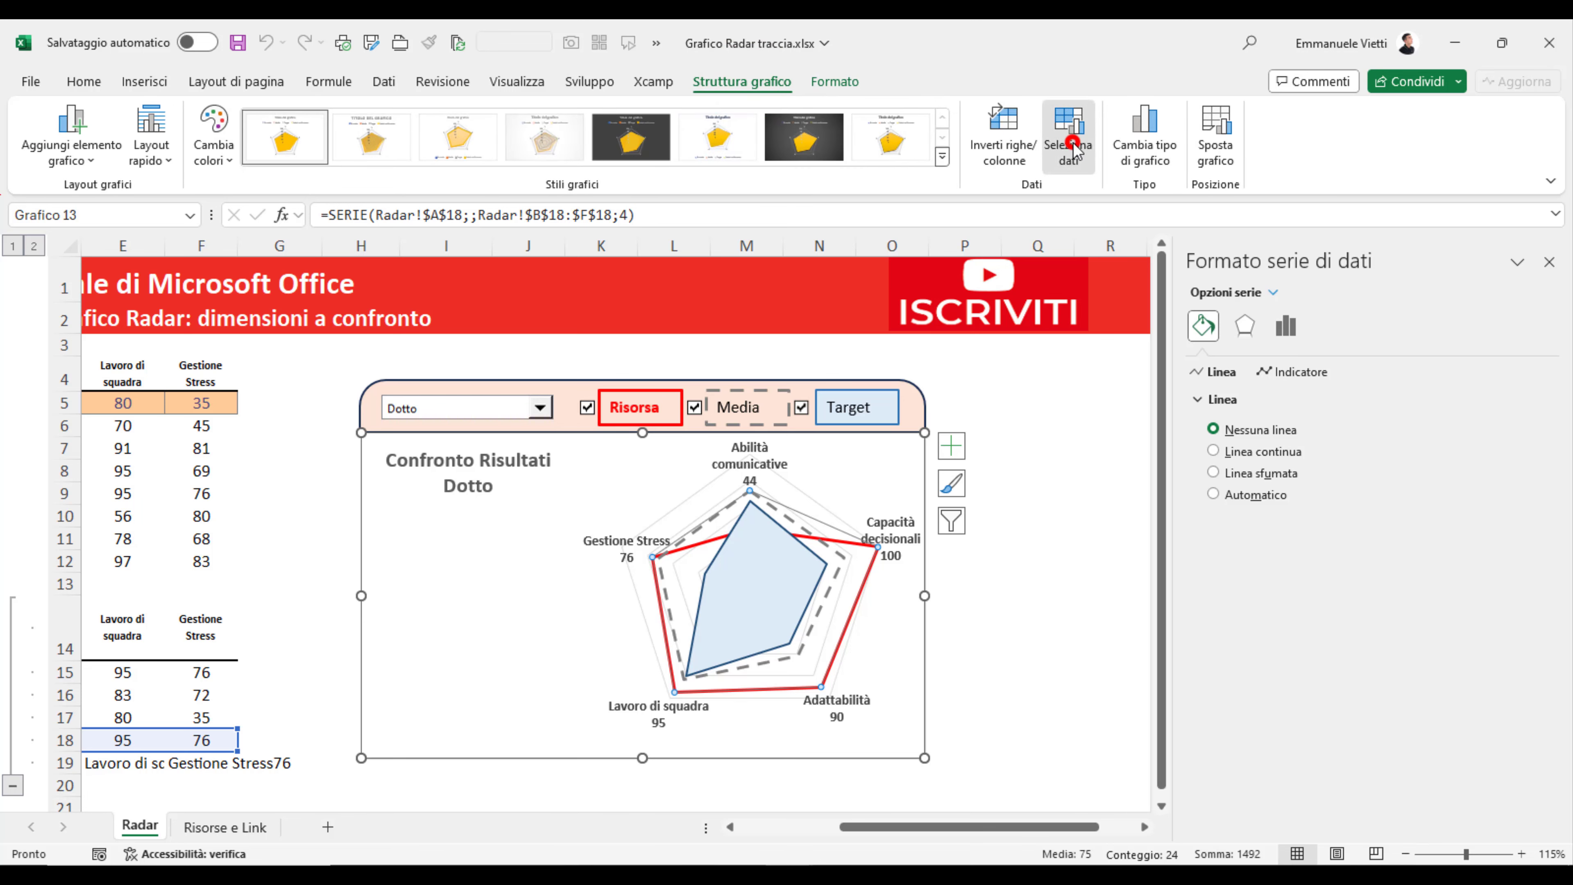
pyautogui.click(584, 458)
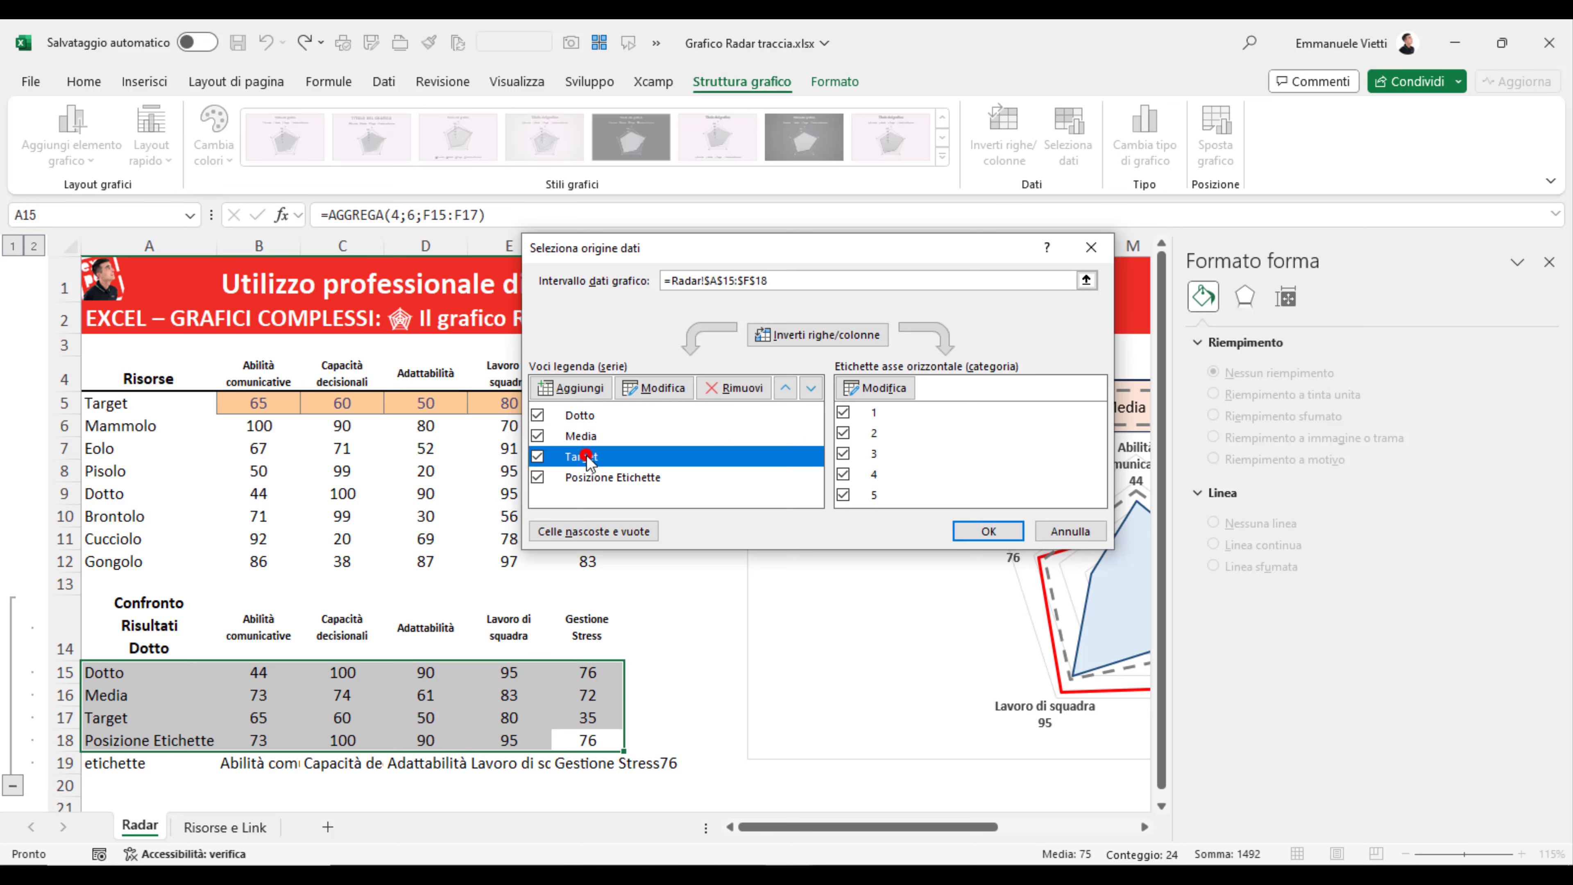
pyautogui.click(781, 387)
pyautogui.click(782, 387)
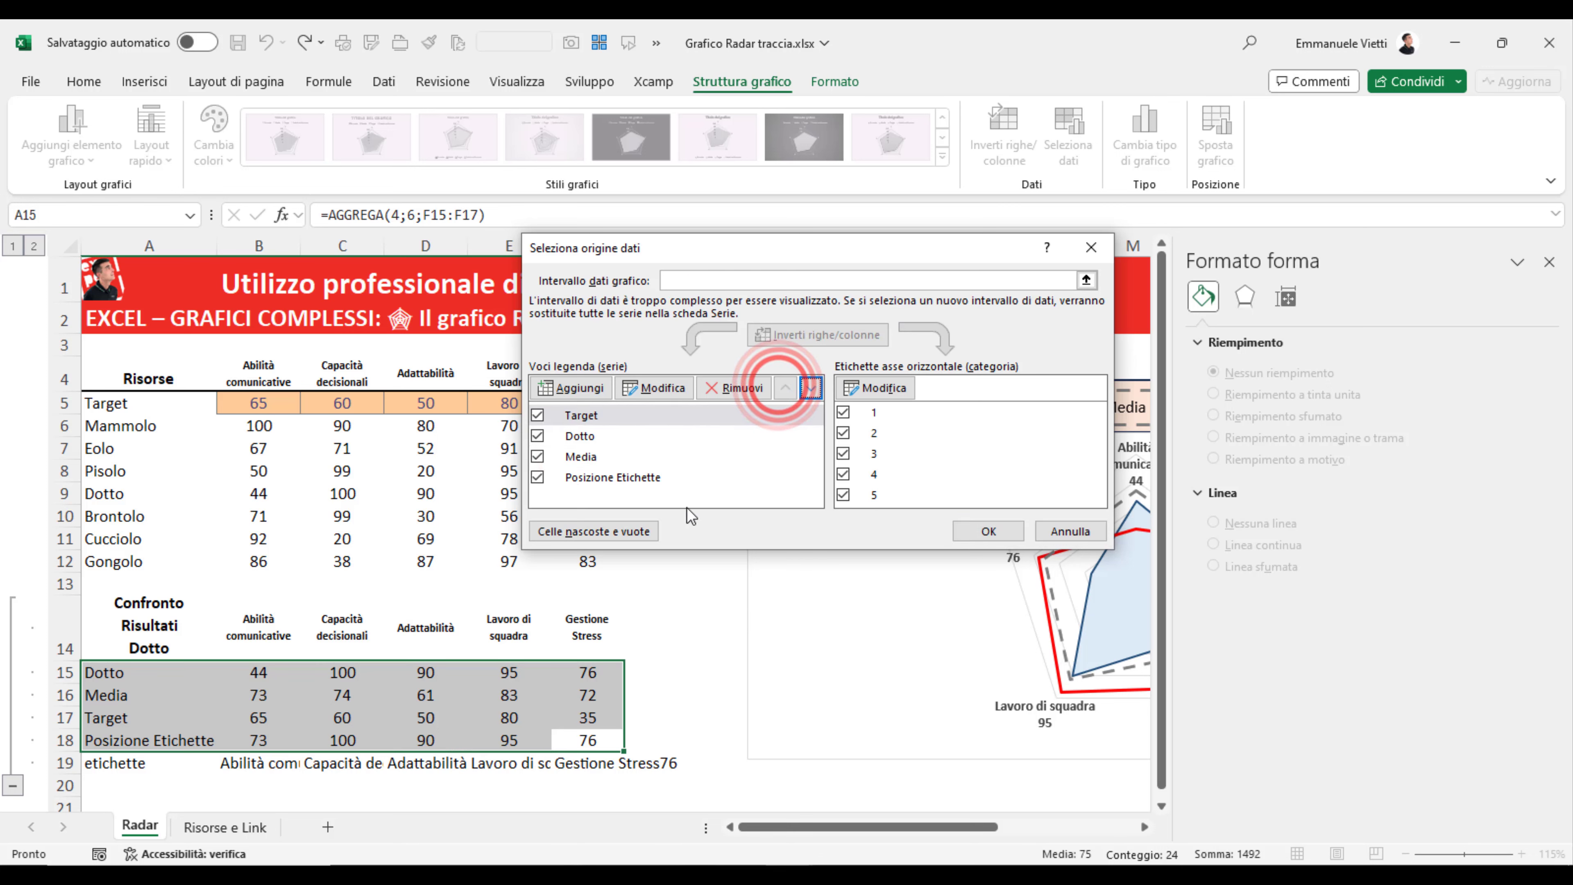
pyautogui.click(605, 458)
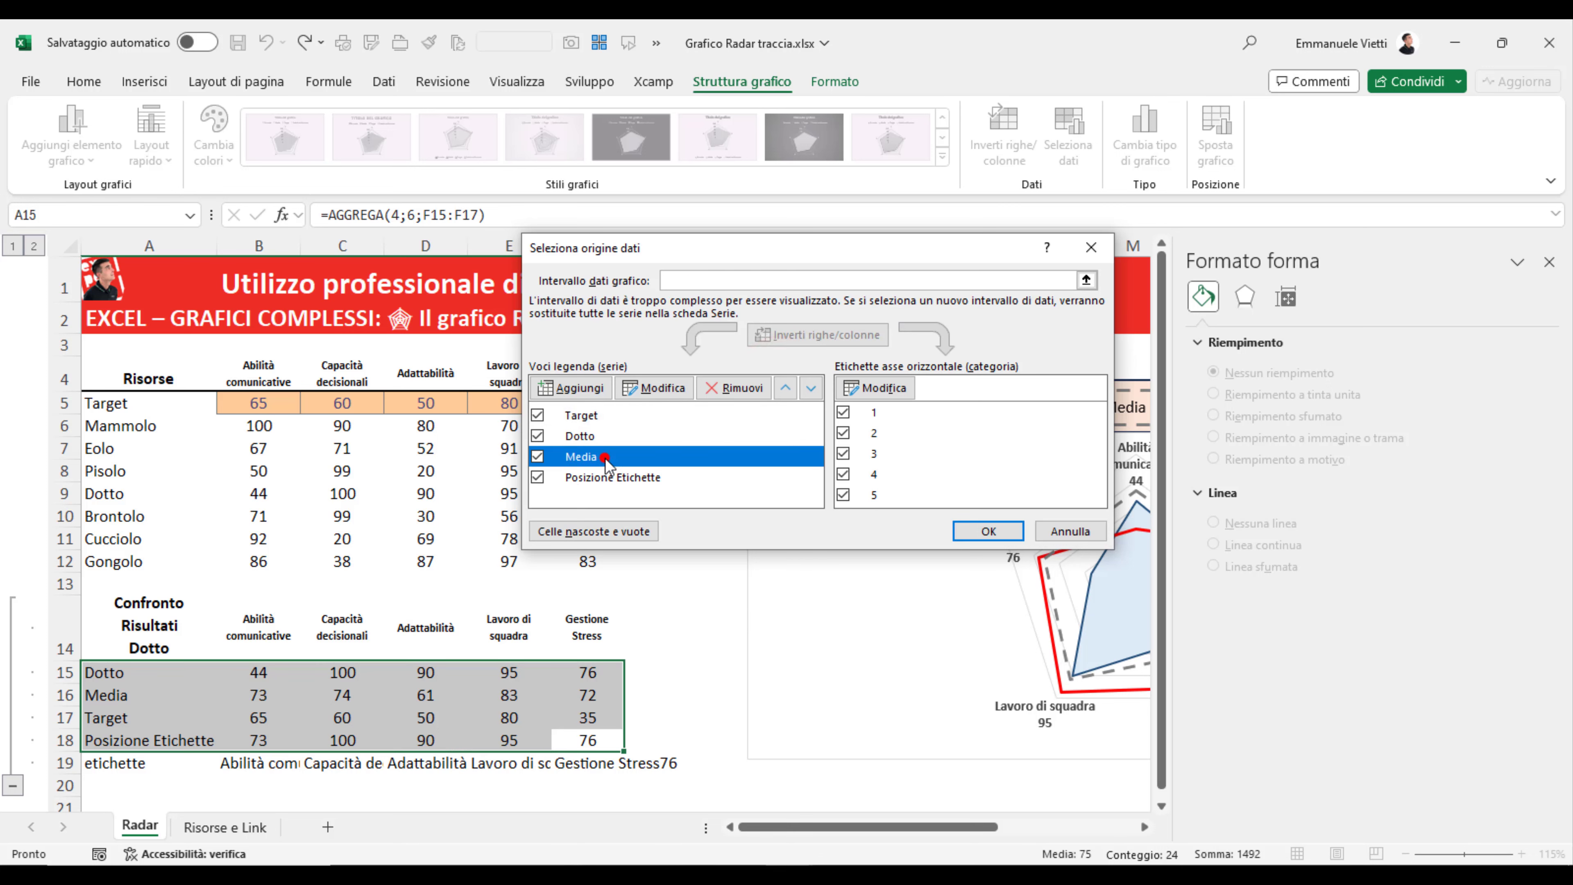
pyautogui.click(785, 389)
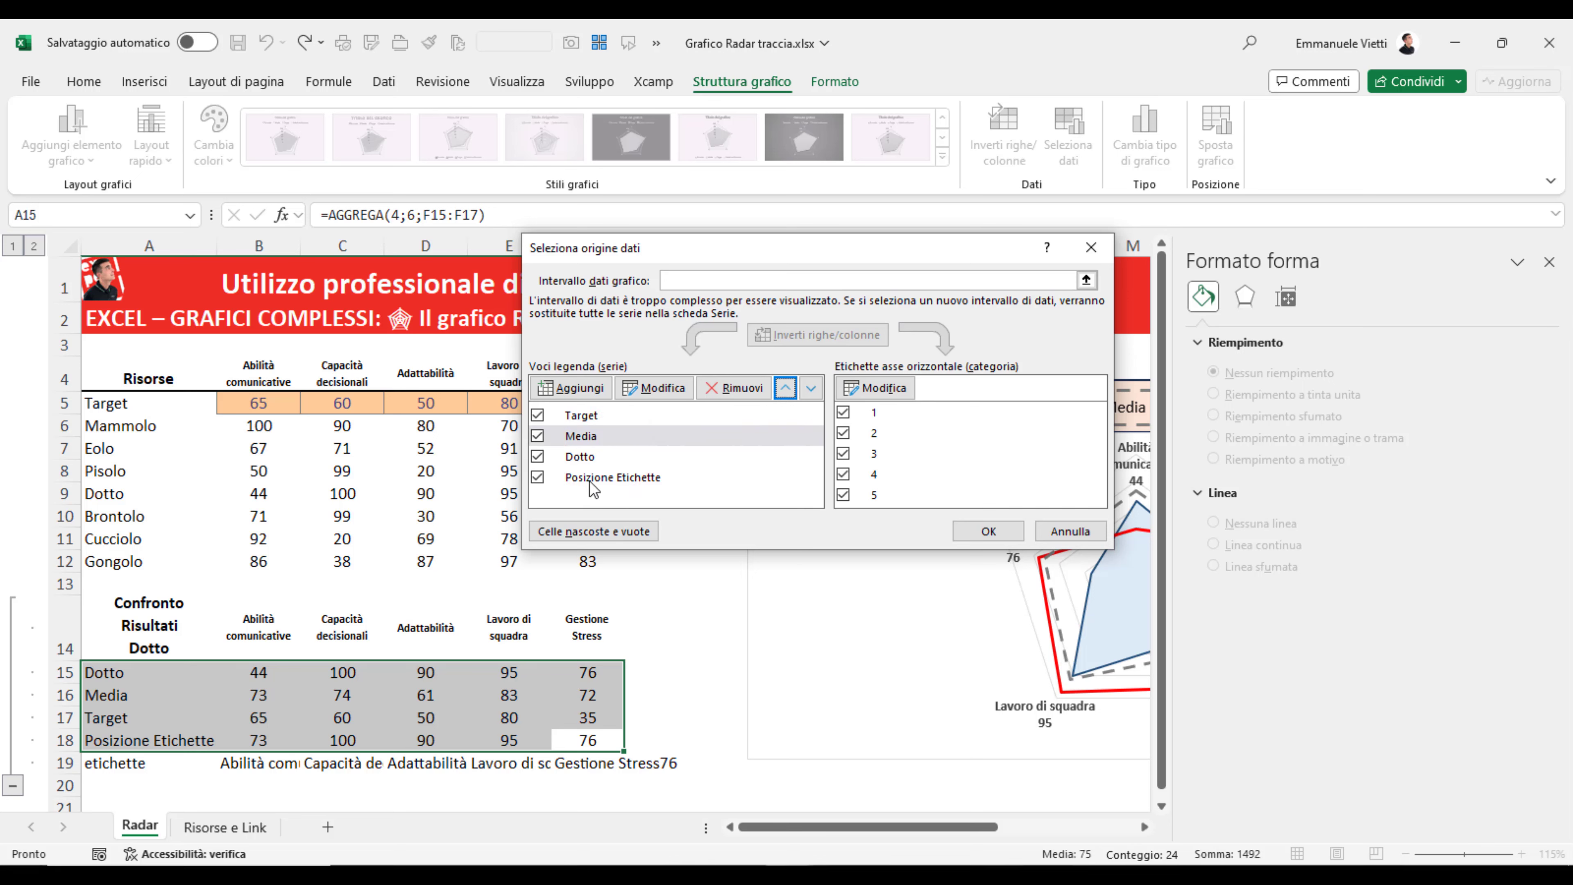
pyautogui.click(985, 531)
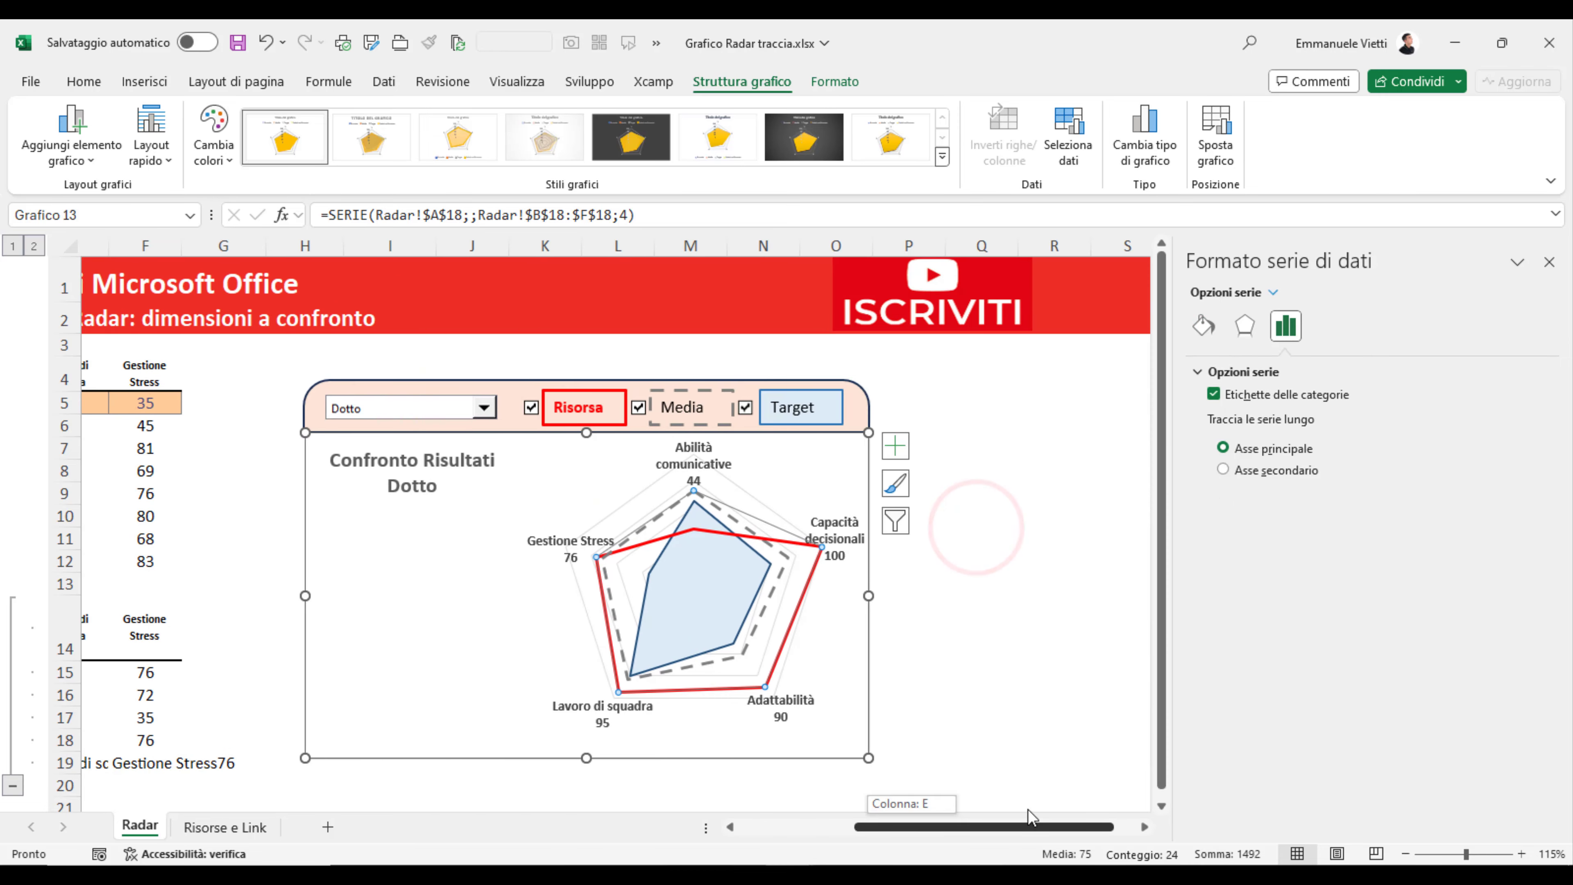
# - Select the radar chart's data labels, gridlines and plot area
pyautogui.click(735, 486)
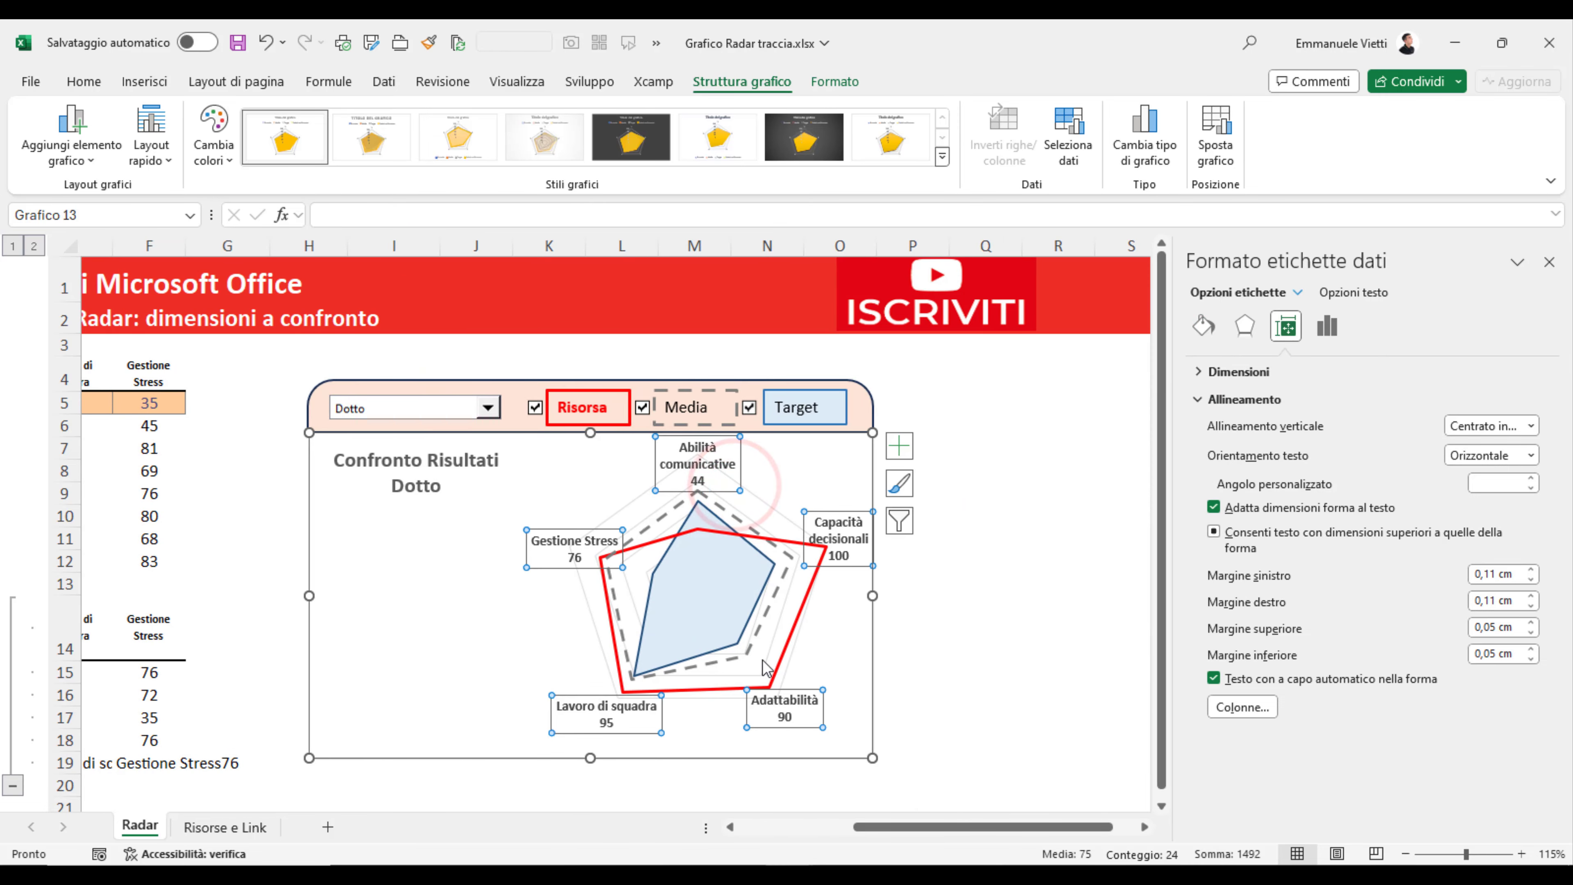
pyautogui.click(706, 697)
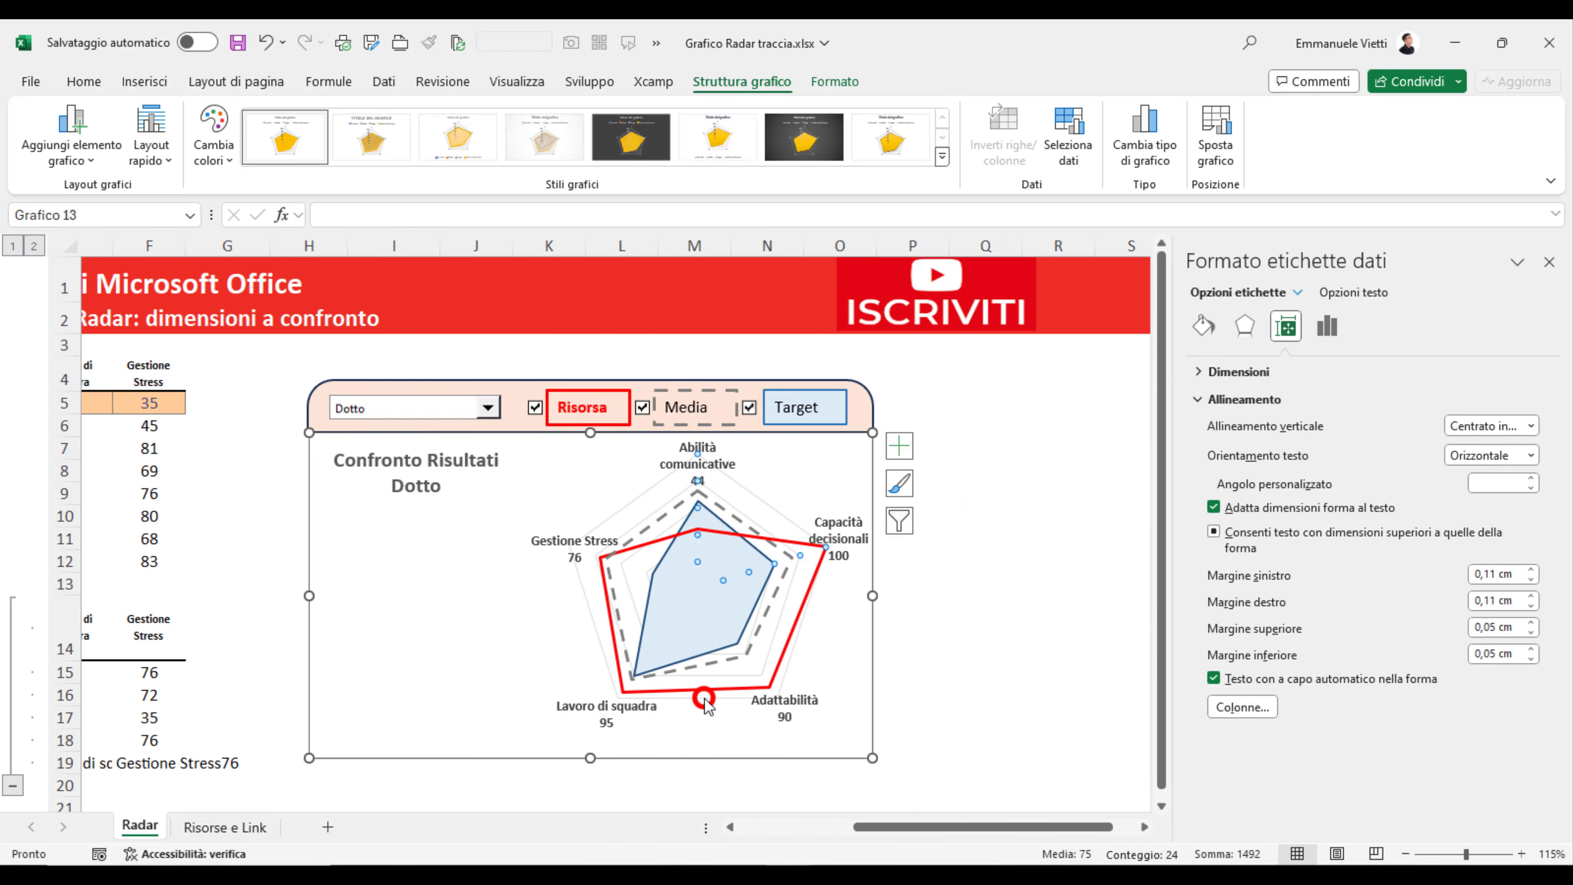
pyautogui.click(742, 491)
pyautogui.moveTo(943, 827); pyautogui.dragTo(737, 804)
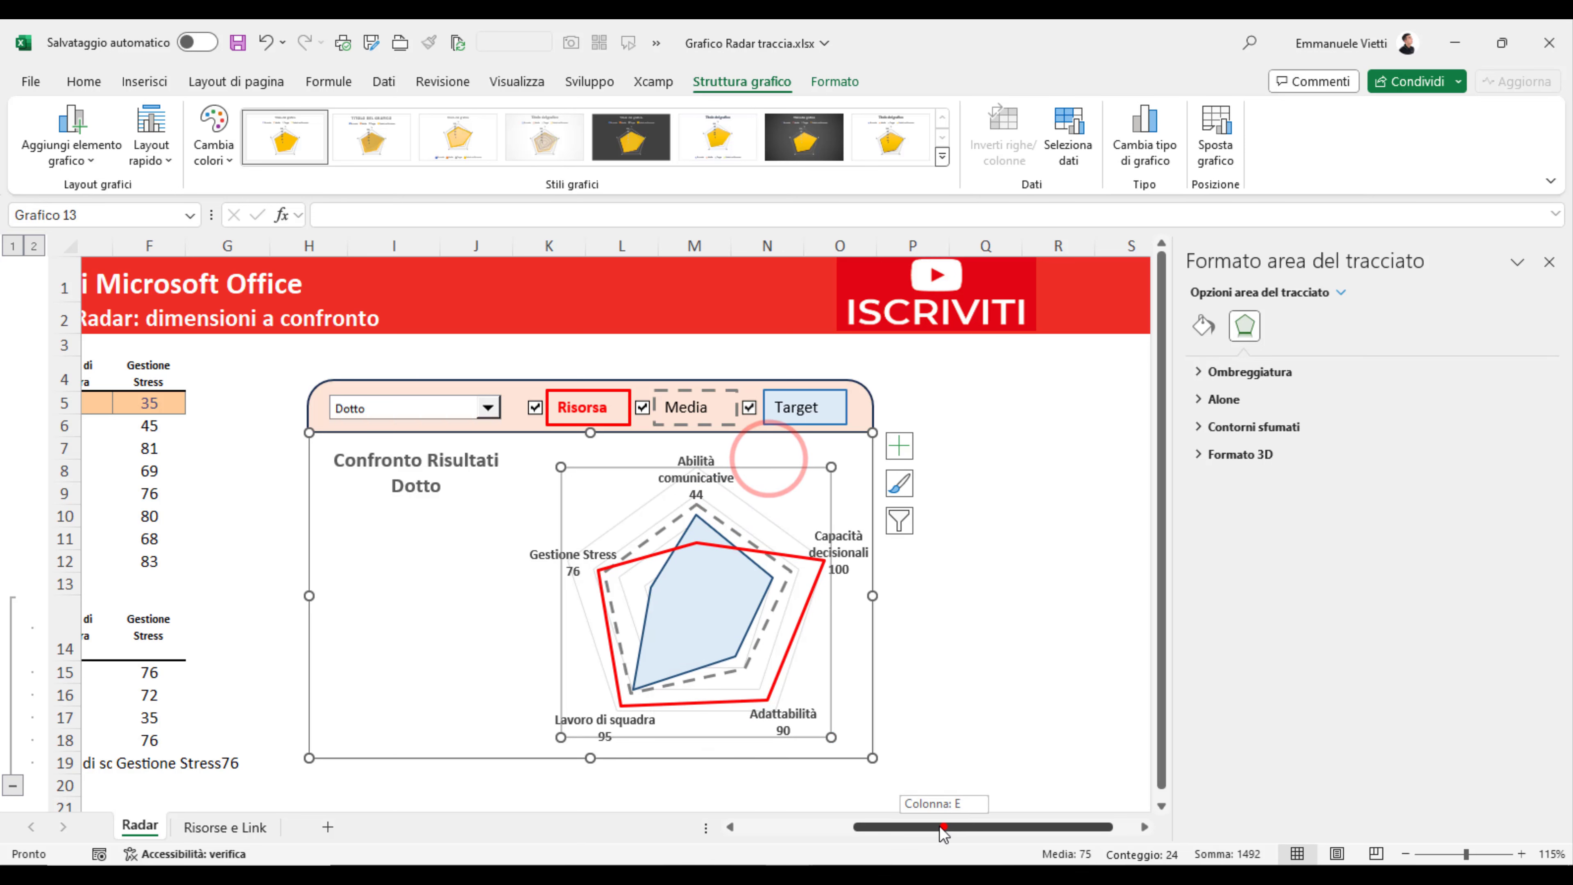
# - Collapse helper rows 14–19 to see the chart empty, then expand them again
pyautogui.click(17, 787)
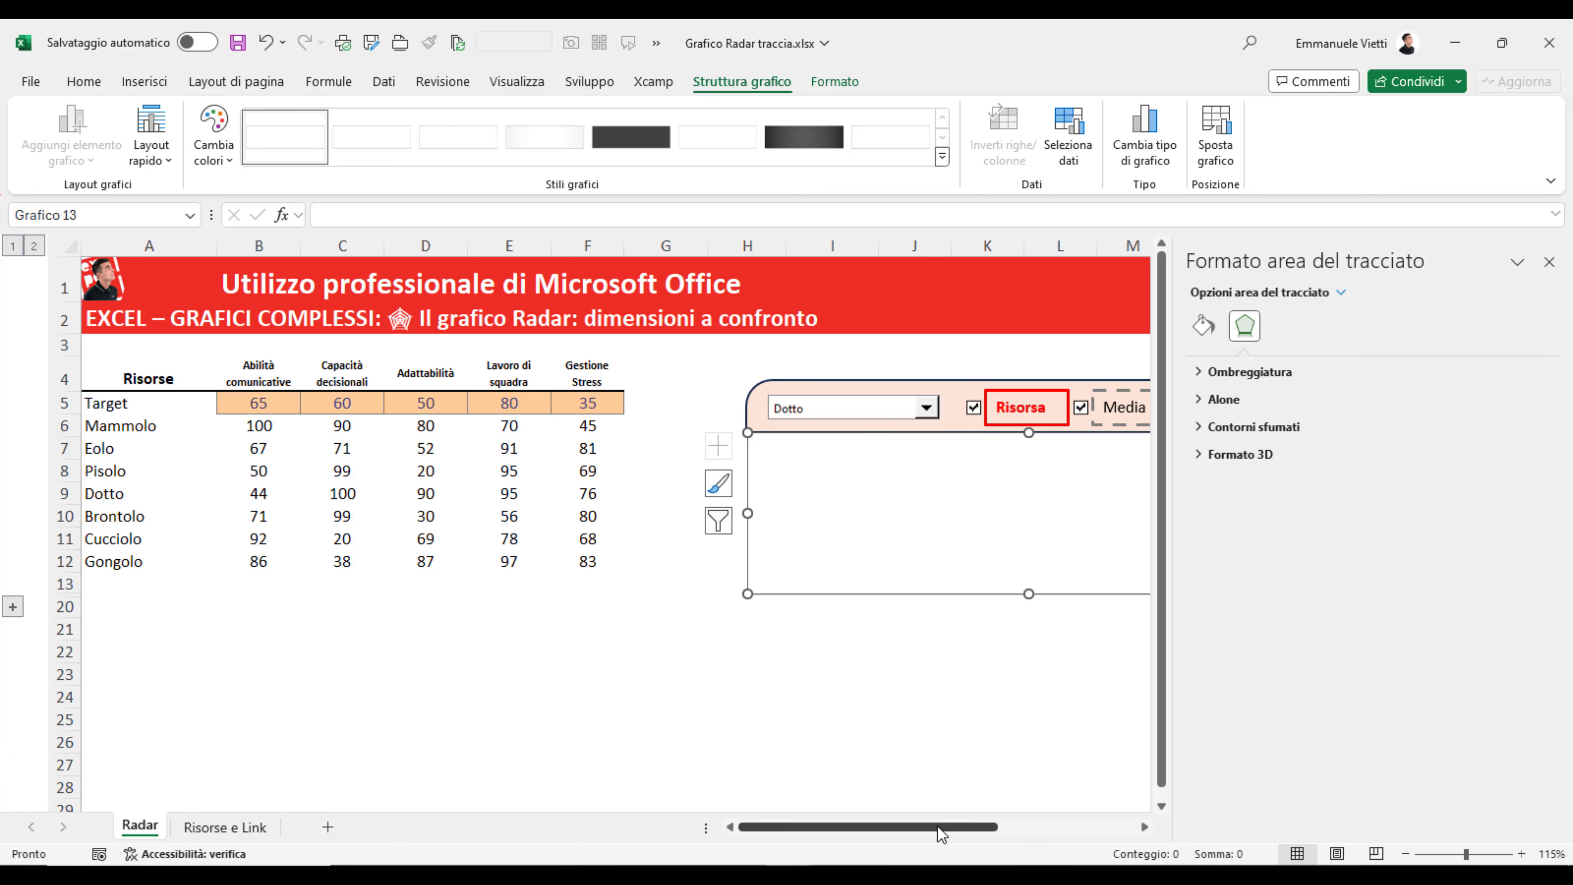
pyautogui.moveTo(934, 827); pyautogui.dragTo(1032, 826)
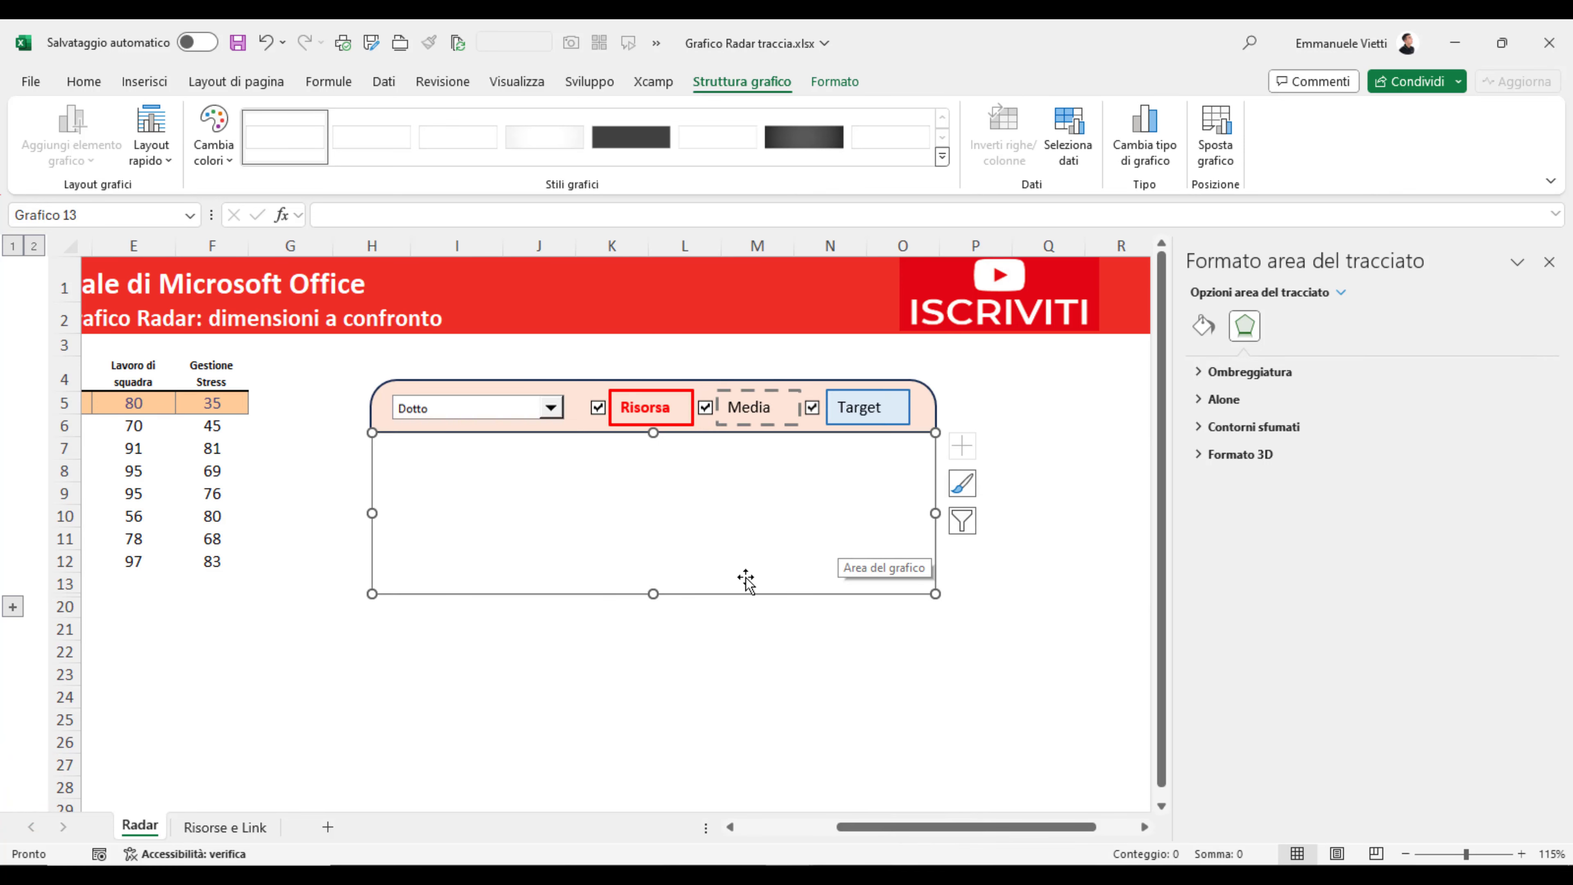
pyautogui.moveTo(963, 827); pyautogui.dragTo(865, 827)
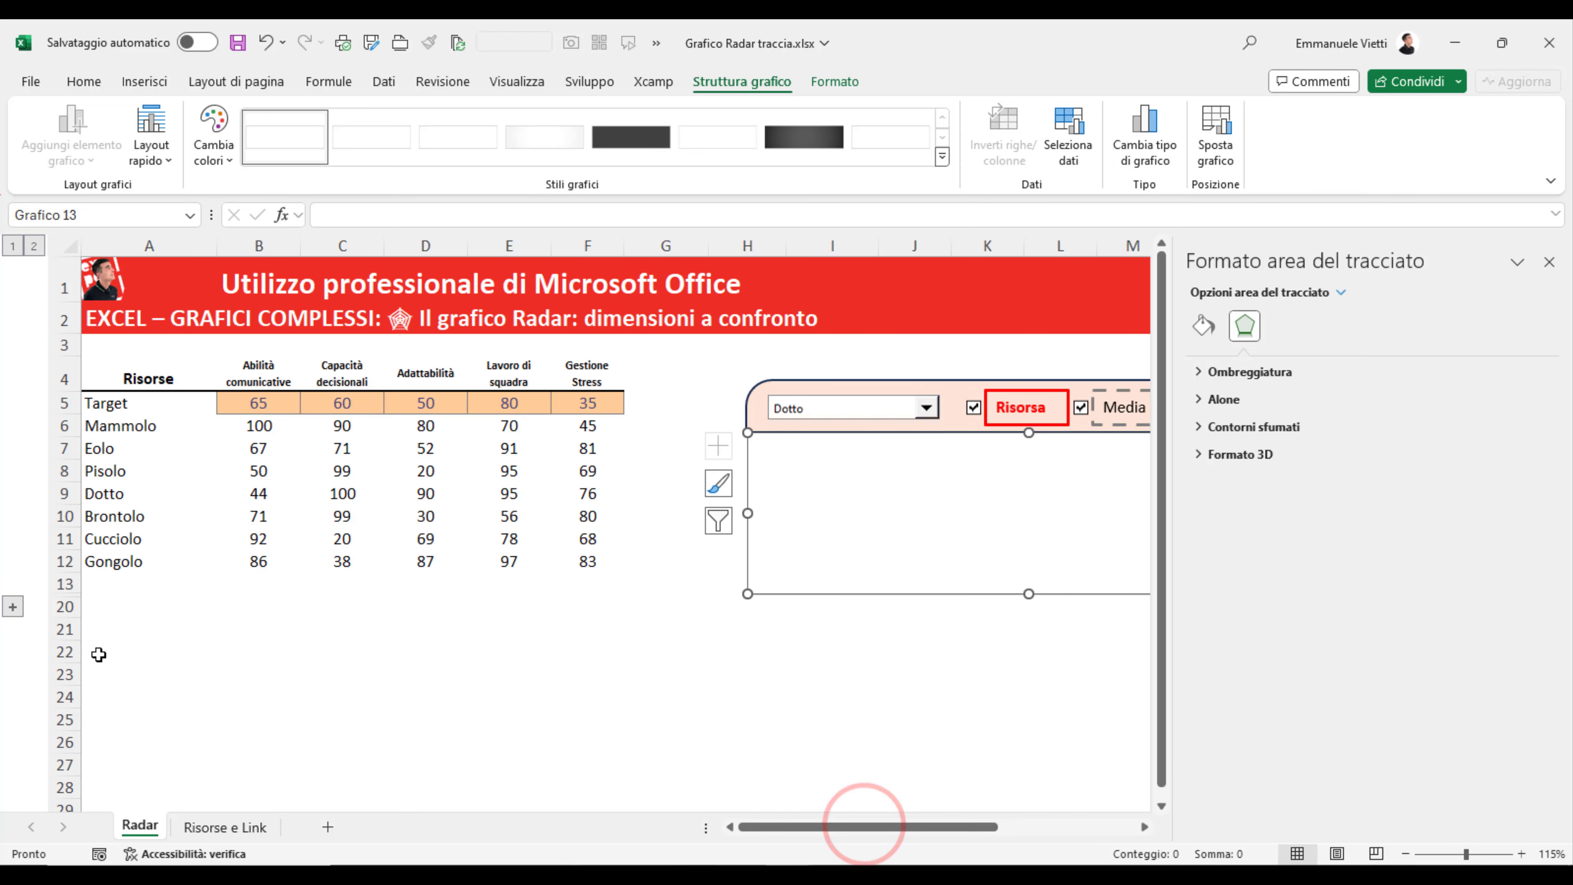
pyautogui.click(13, 608)
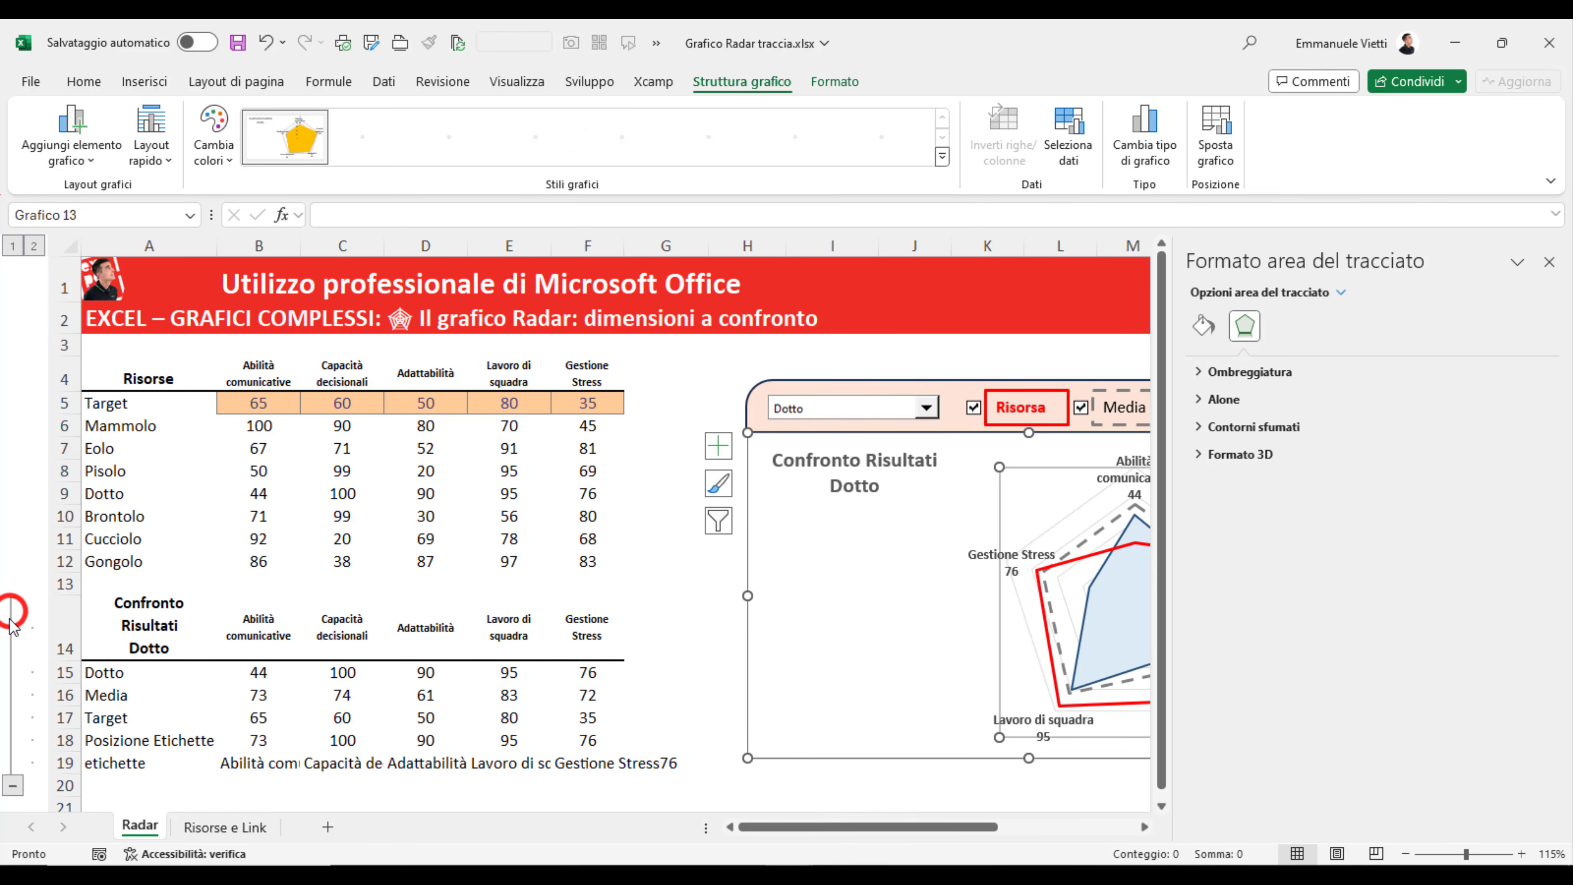
# - Show the Properties options under the chart area's Size & Properties settings
pyautogui.click(745, 524)
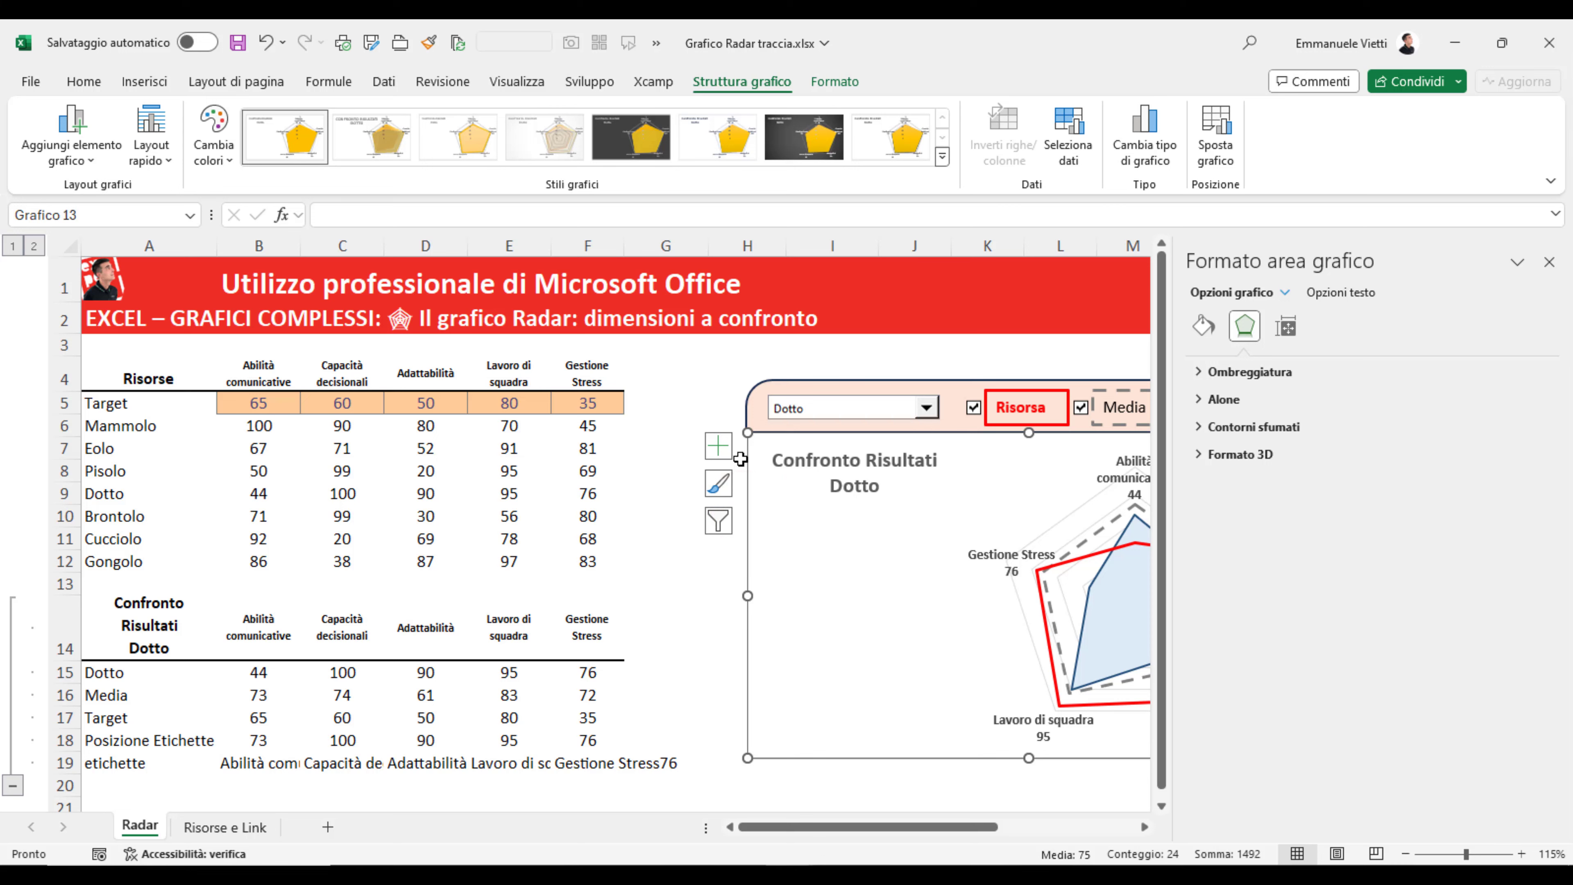
pyautogui.click(1287, 307)
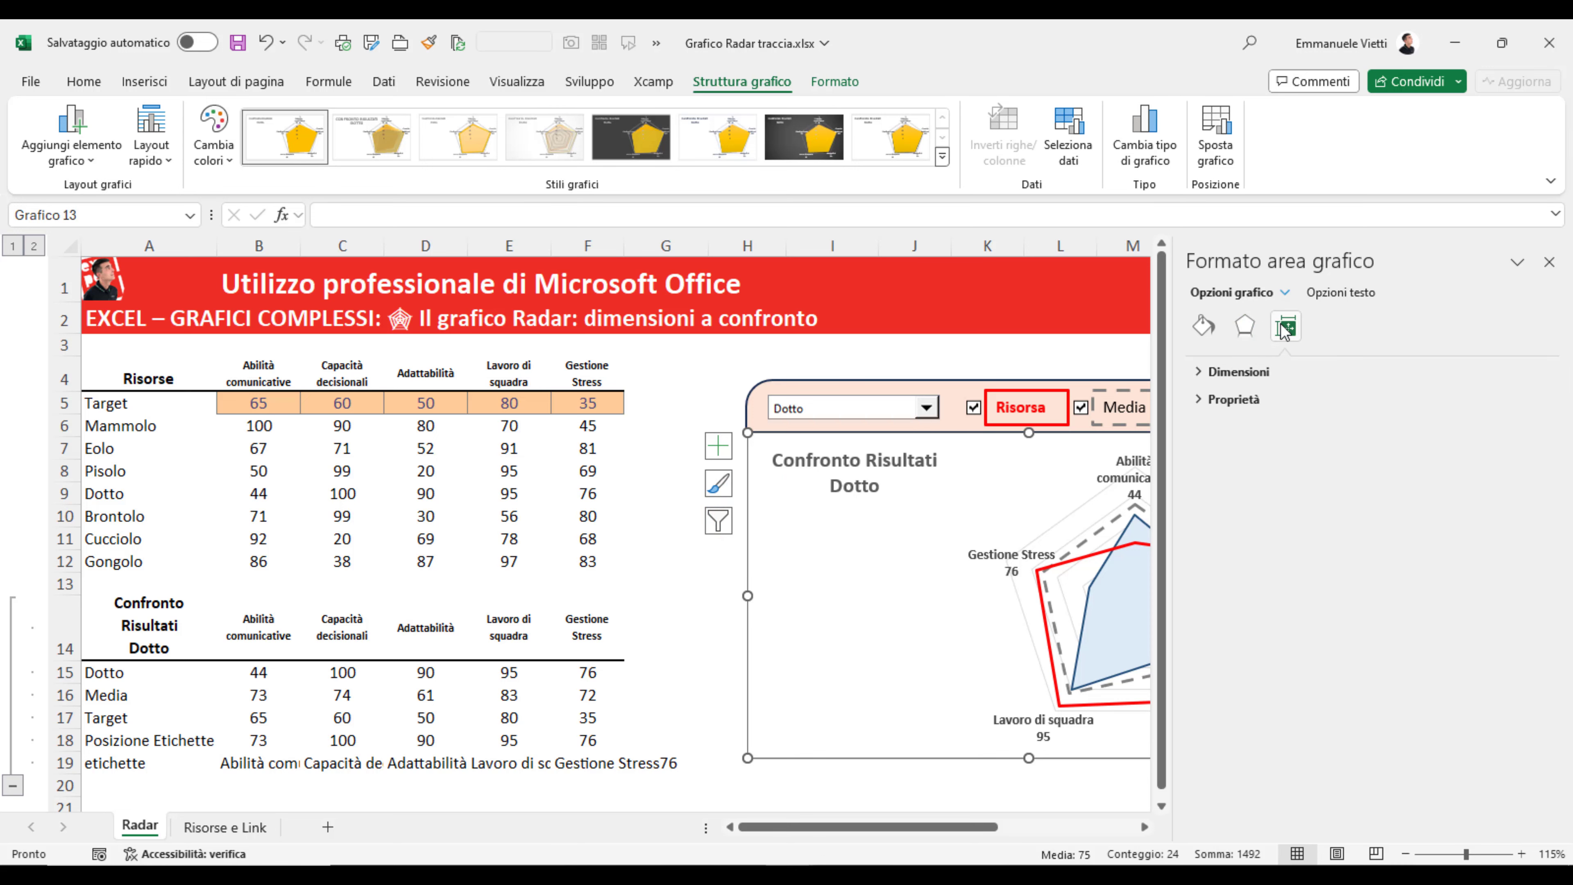
pyautogui.click(1231, 400)
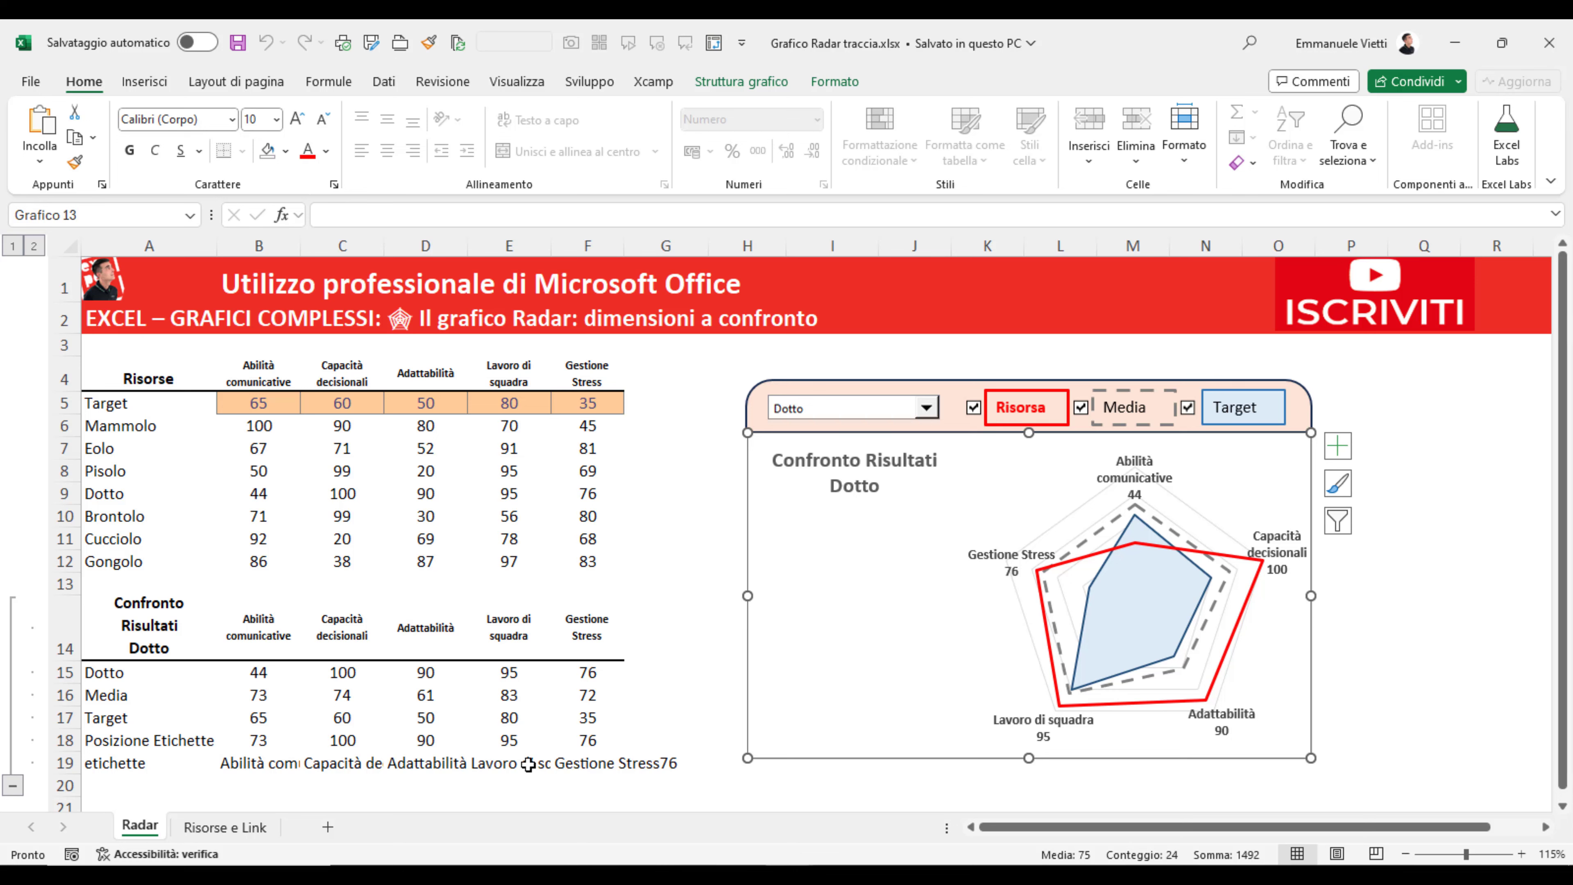
# - Tick 'Show data in hidden rows and columns' in the chart's Hidden and Empty Cells settings
pyautogui.click(775, 84)
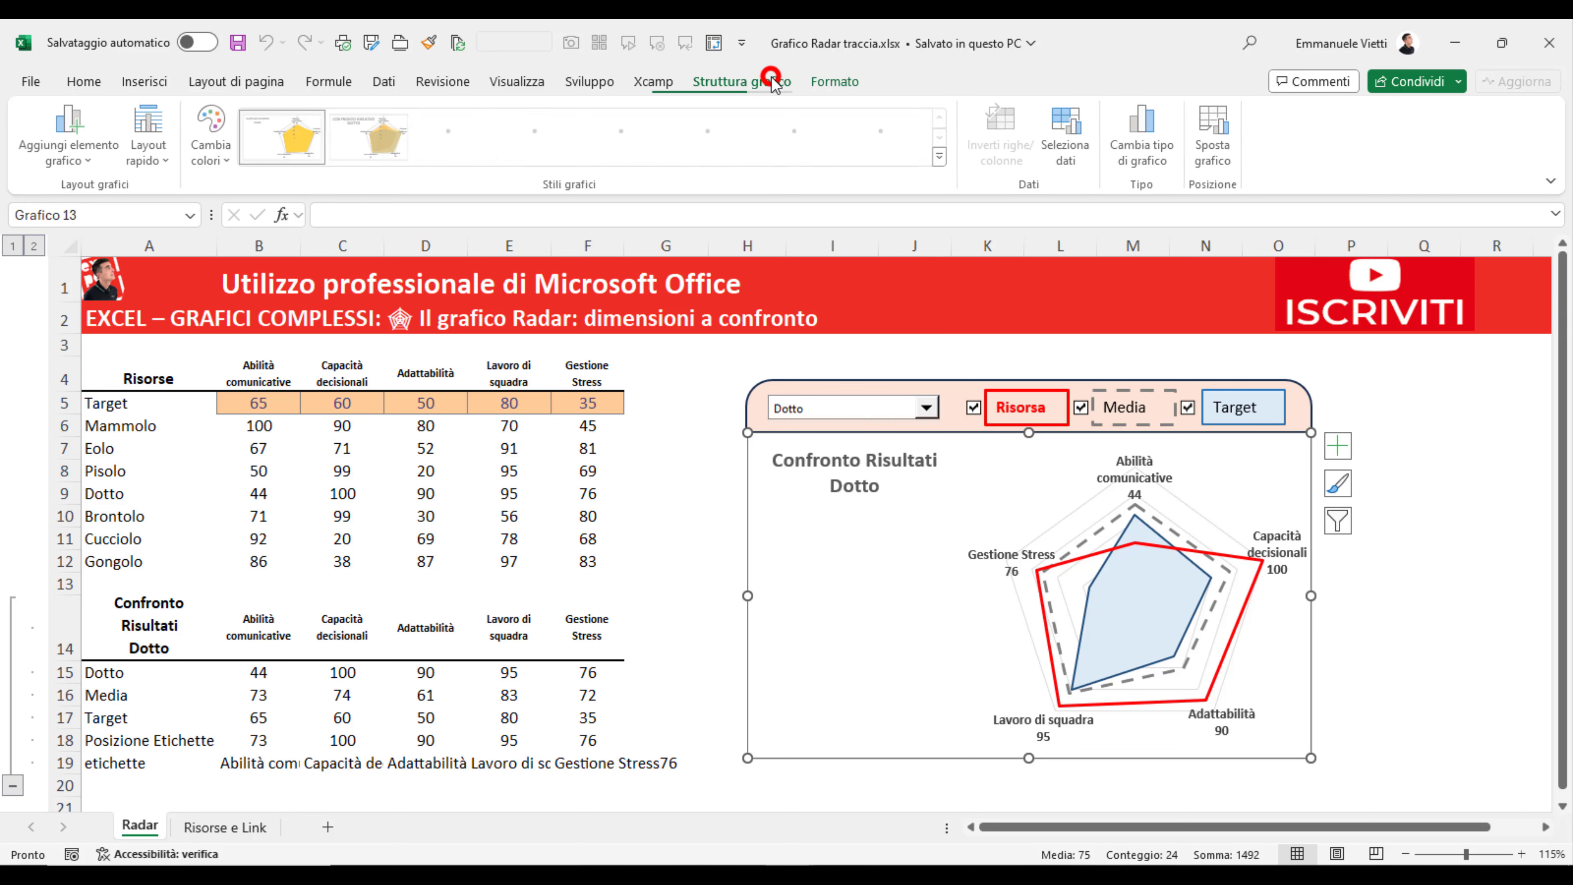
pyautogui.click(1078, 149)
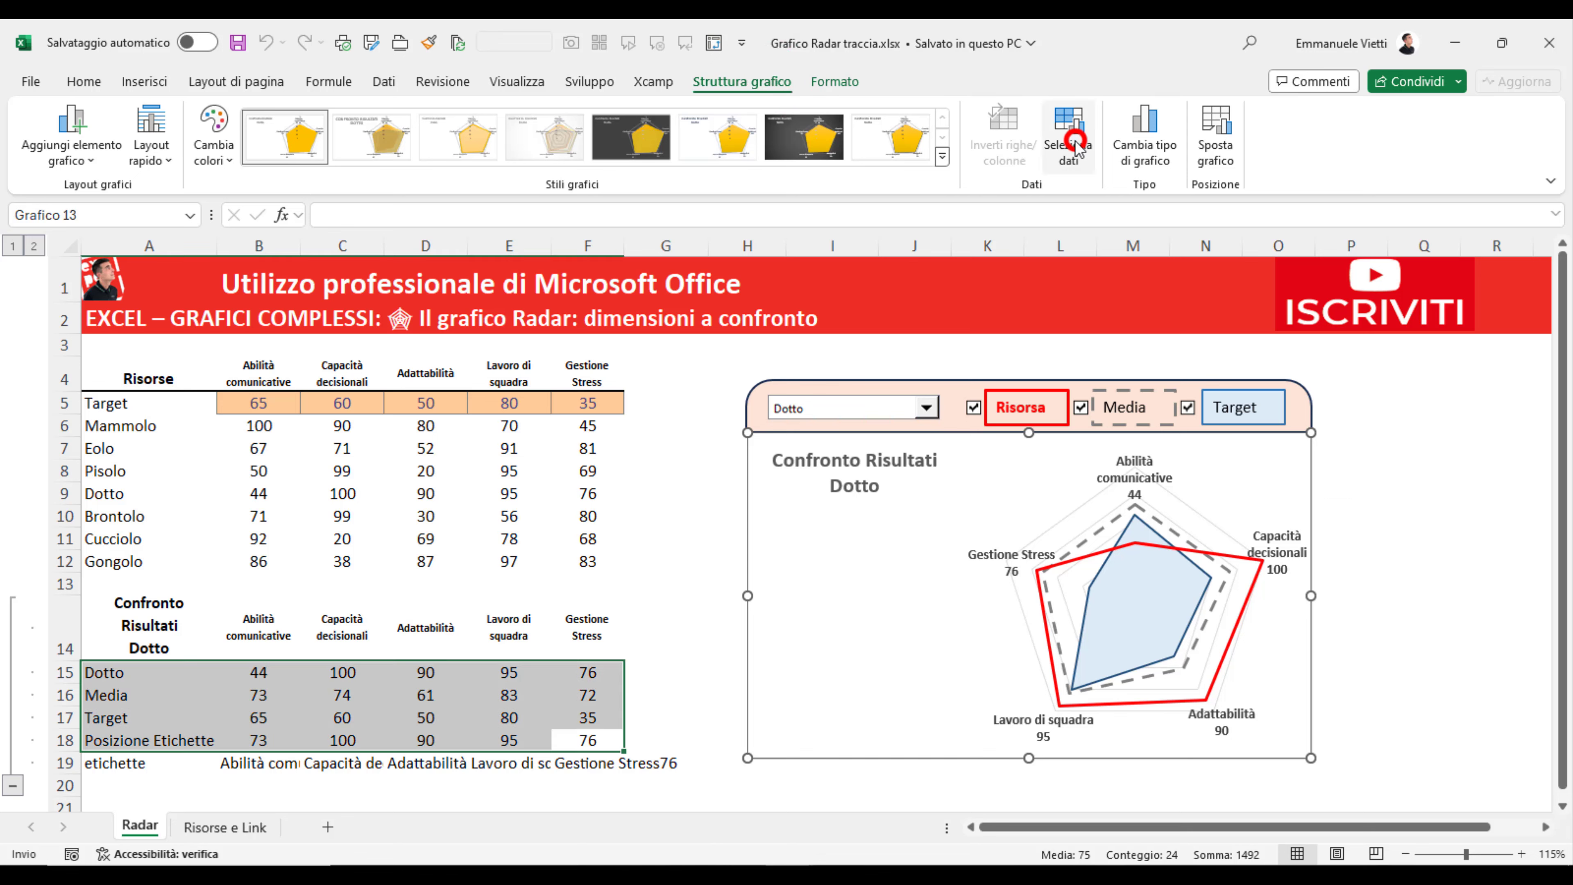
pyautogui.click(587, 533)
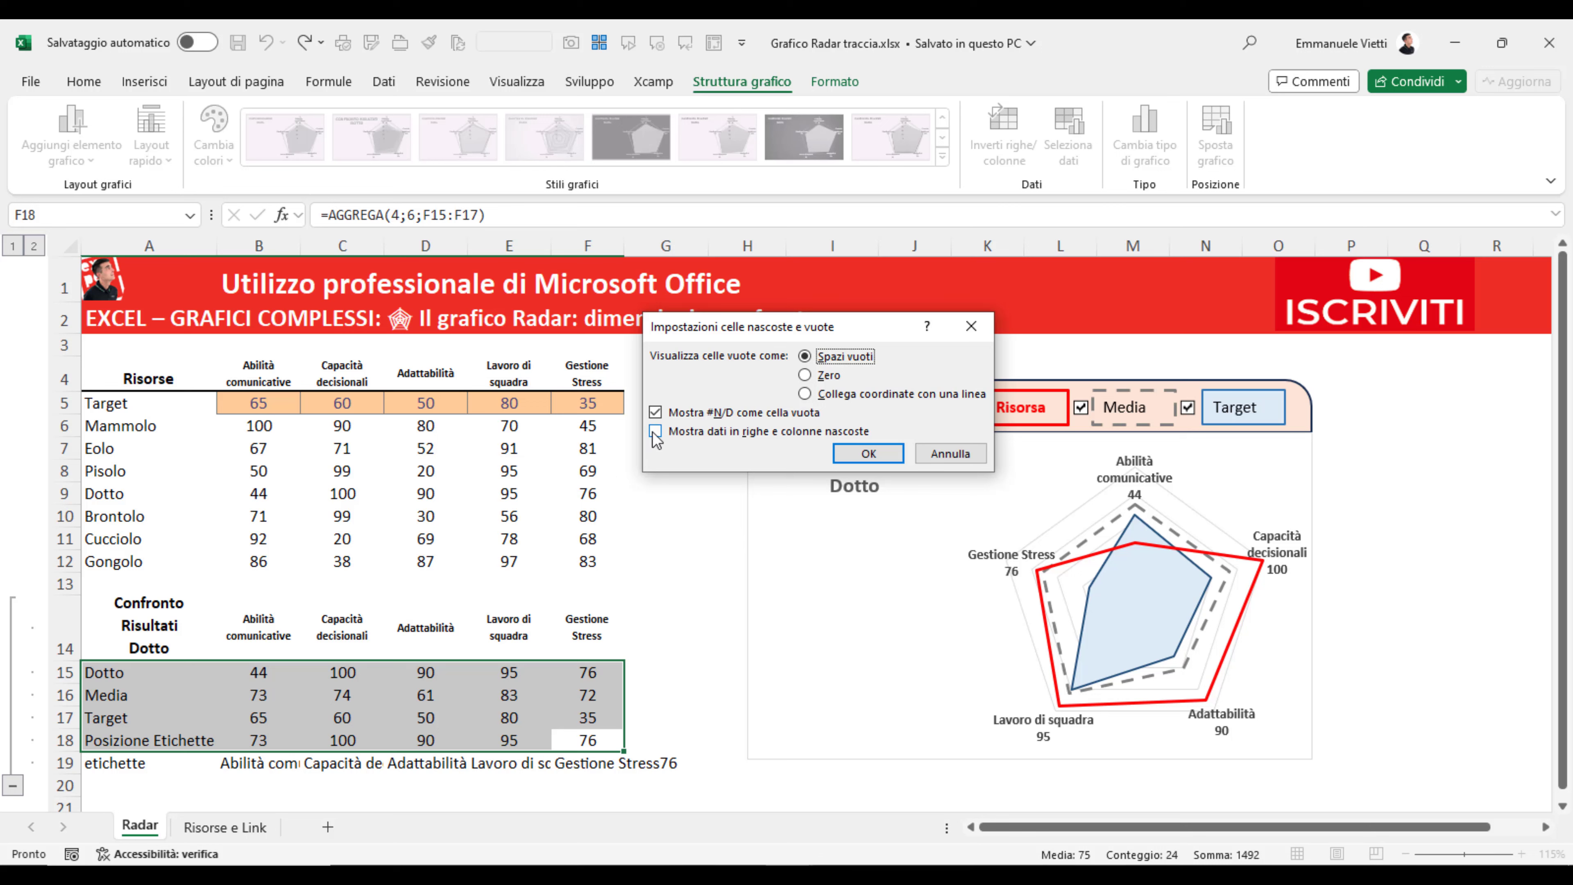
pyautogui.click(654, 431)
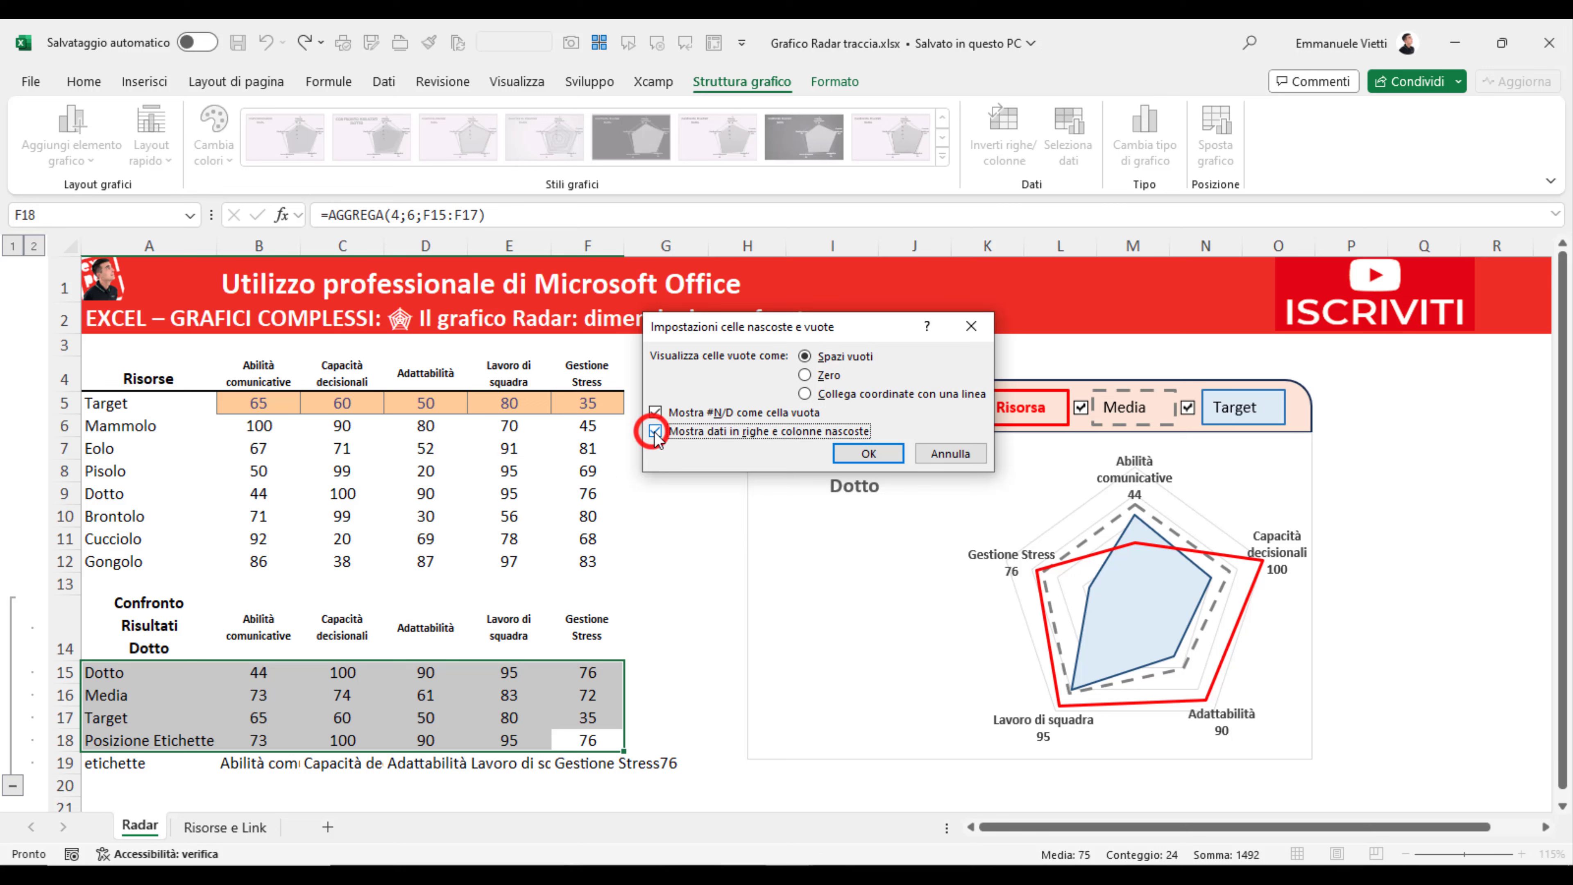
pyautogui.click(843, 453)
pyautogui.click(958, 530)
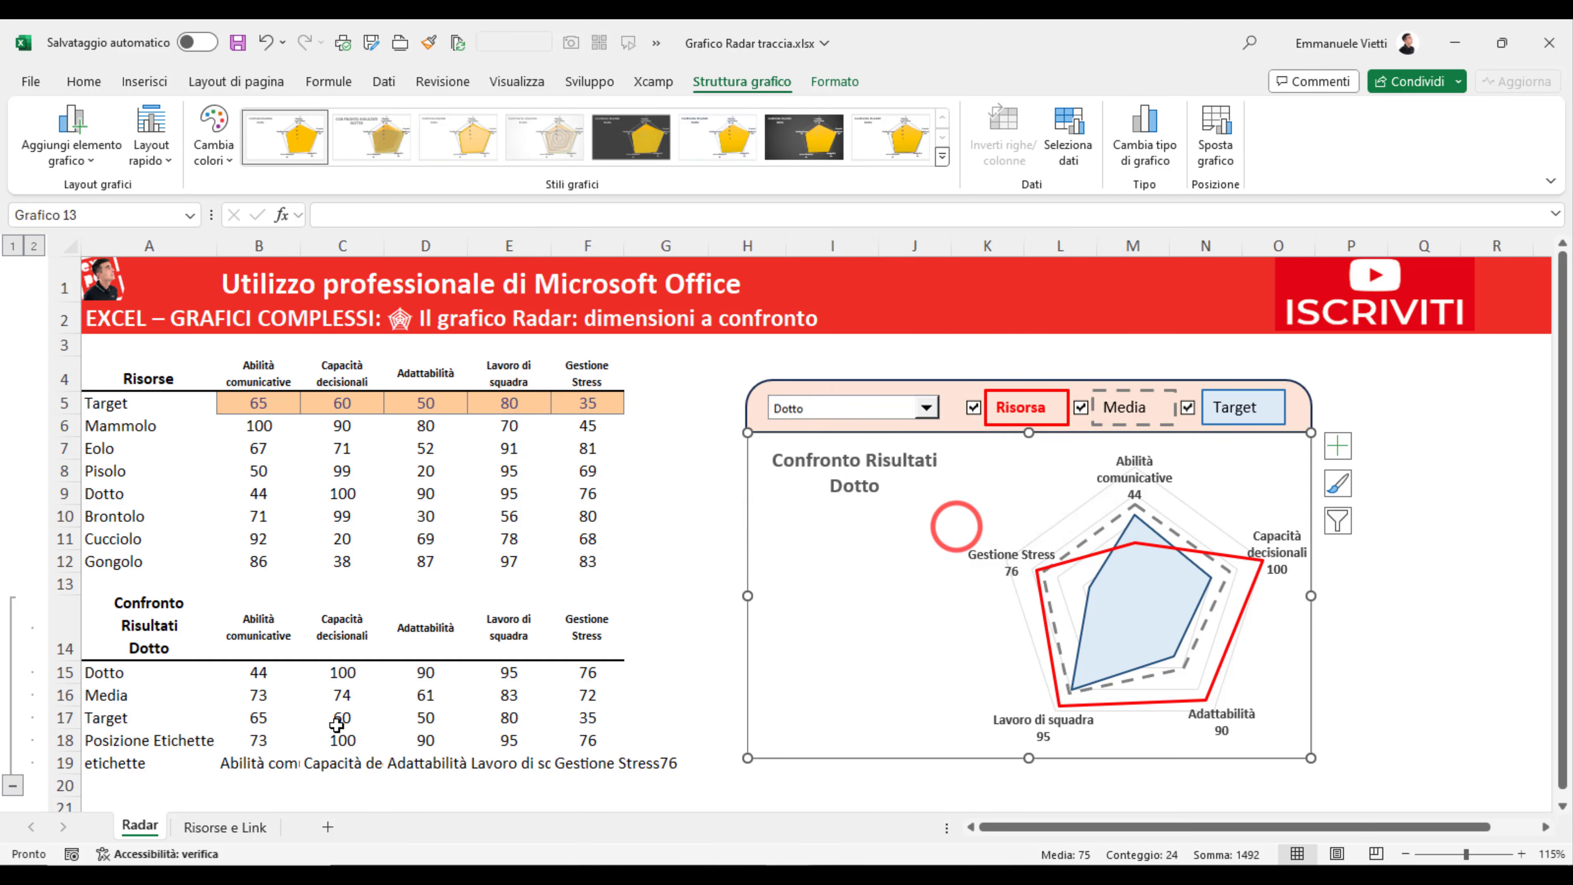
# - Collapse helper rows 14–19 and stretch the chart's bottom edge downward
pyautogui.click(15, 785)
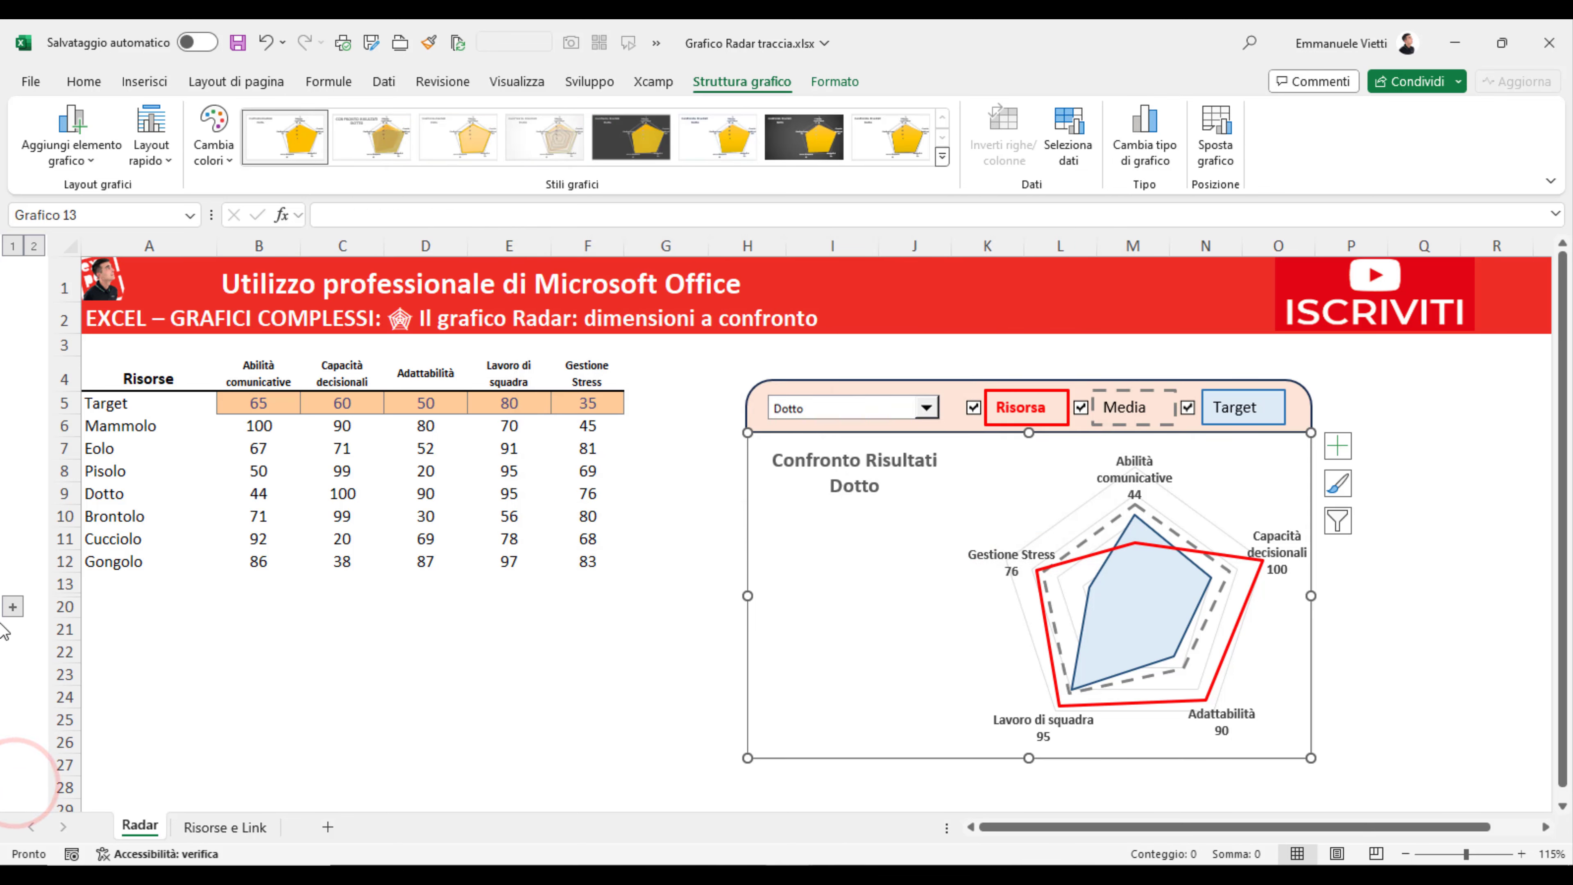
pyautogui.click(13, 607)
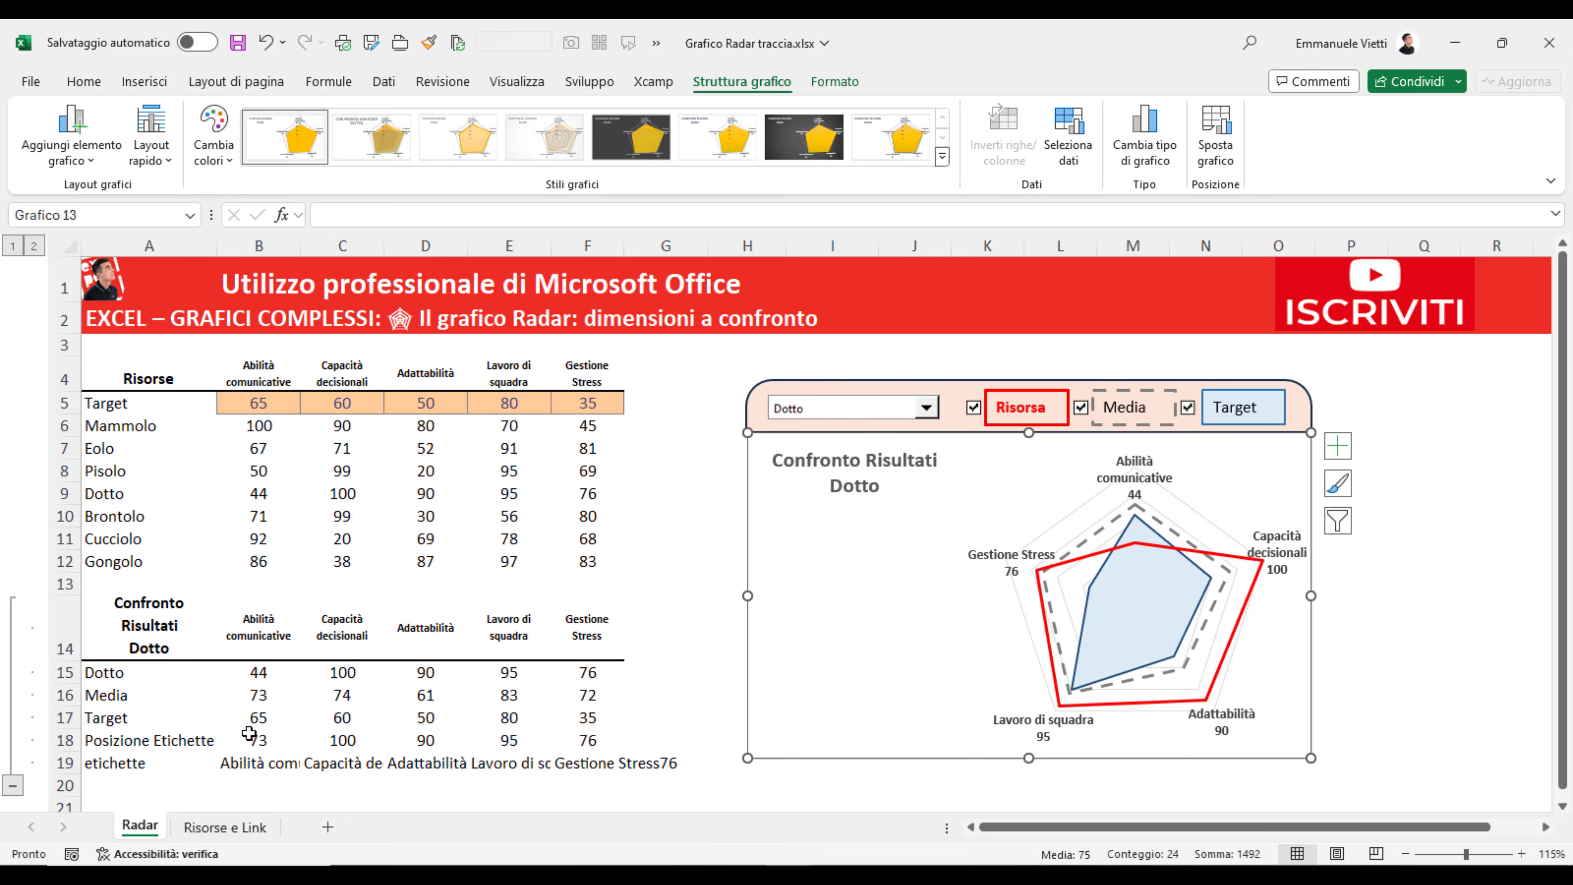
pyautogui.click(13, 785)
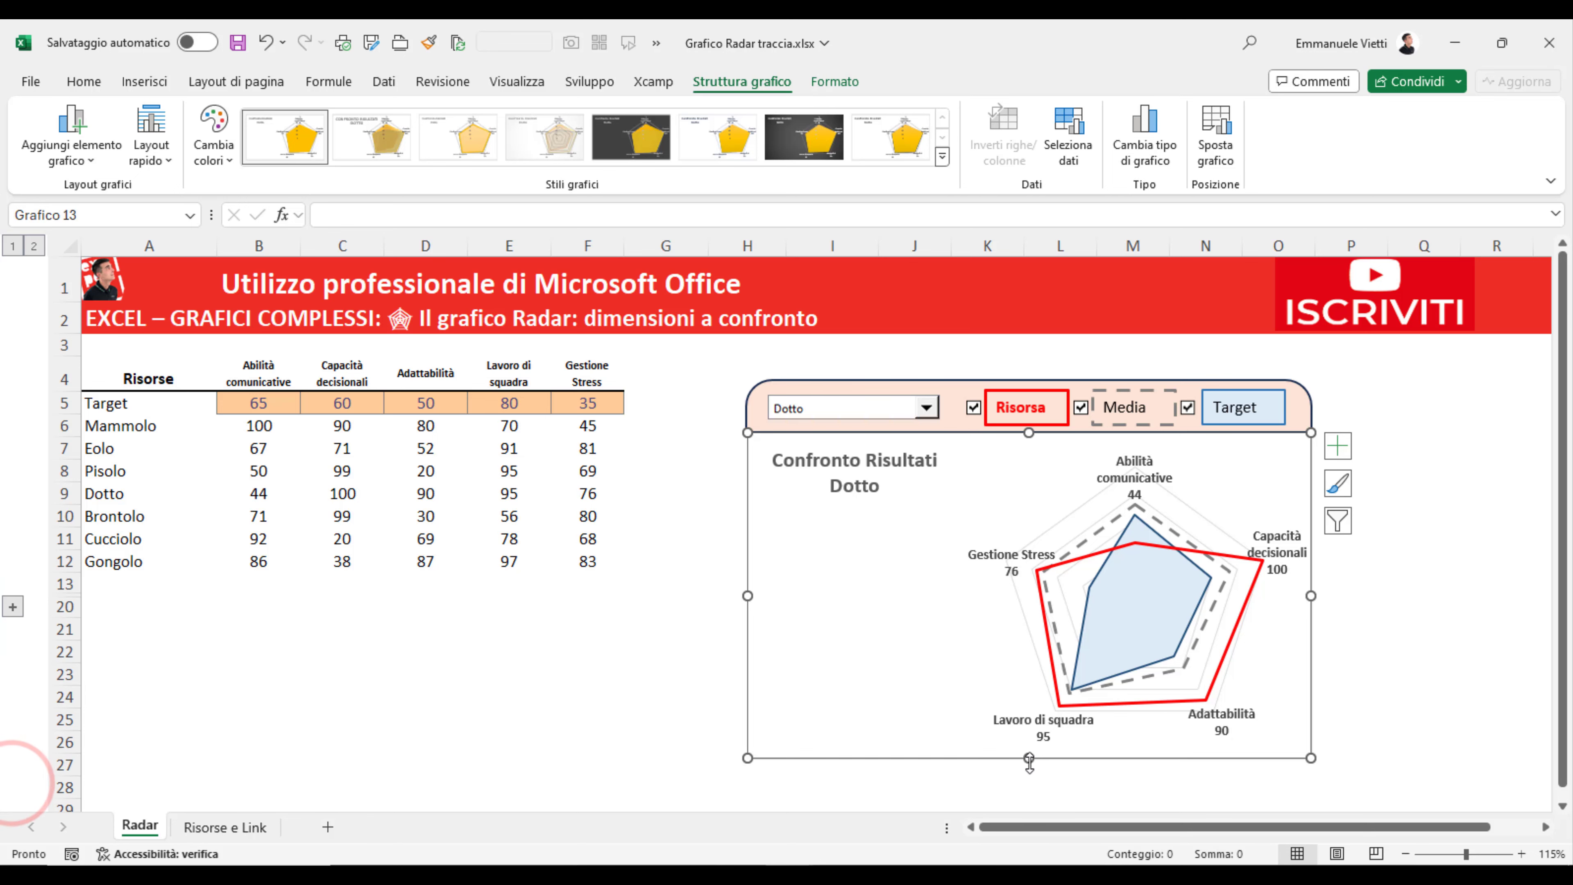
pyautogui.moveTo(1029, 764); pyautogui.dragTo(1028, 802)
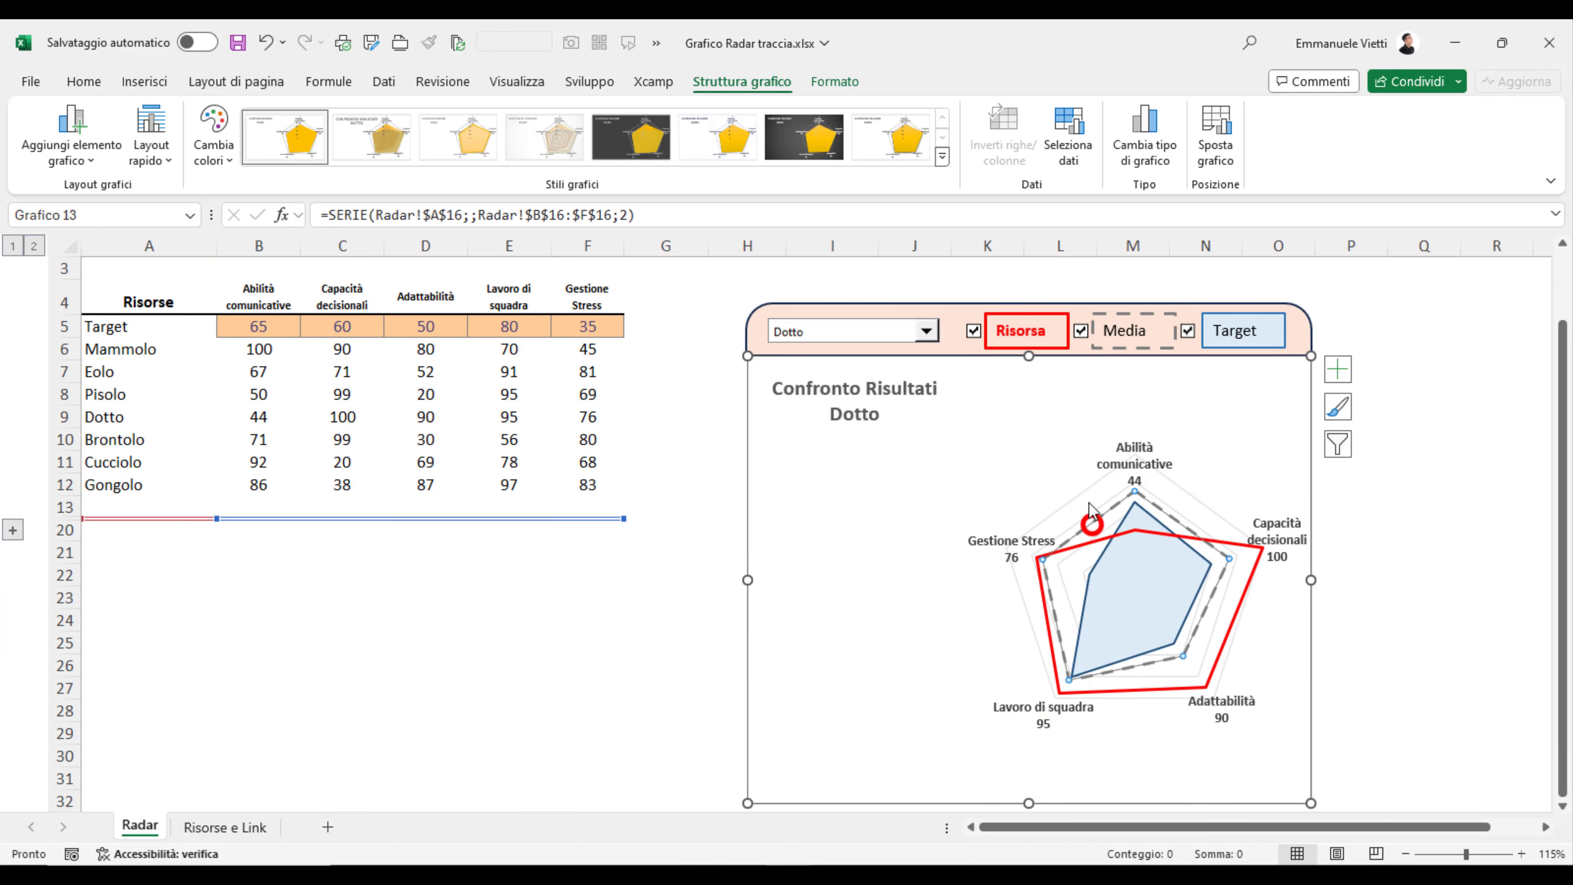
# - Enlarge the radar plot area and choose Brontolo in the resource dropdown
pyautogui.click(1123, 478)
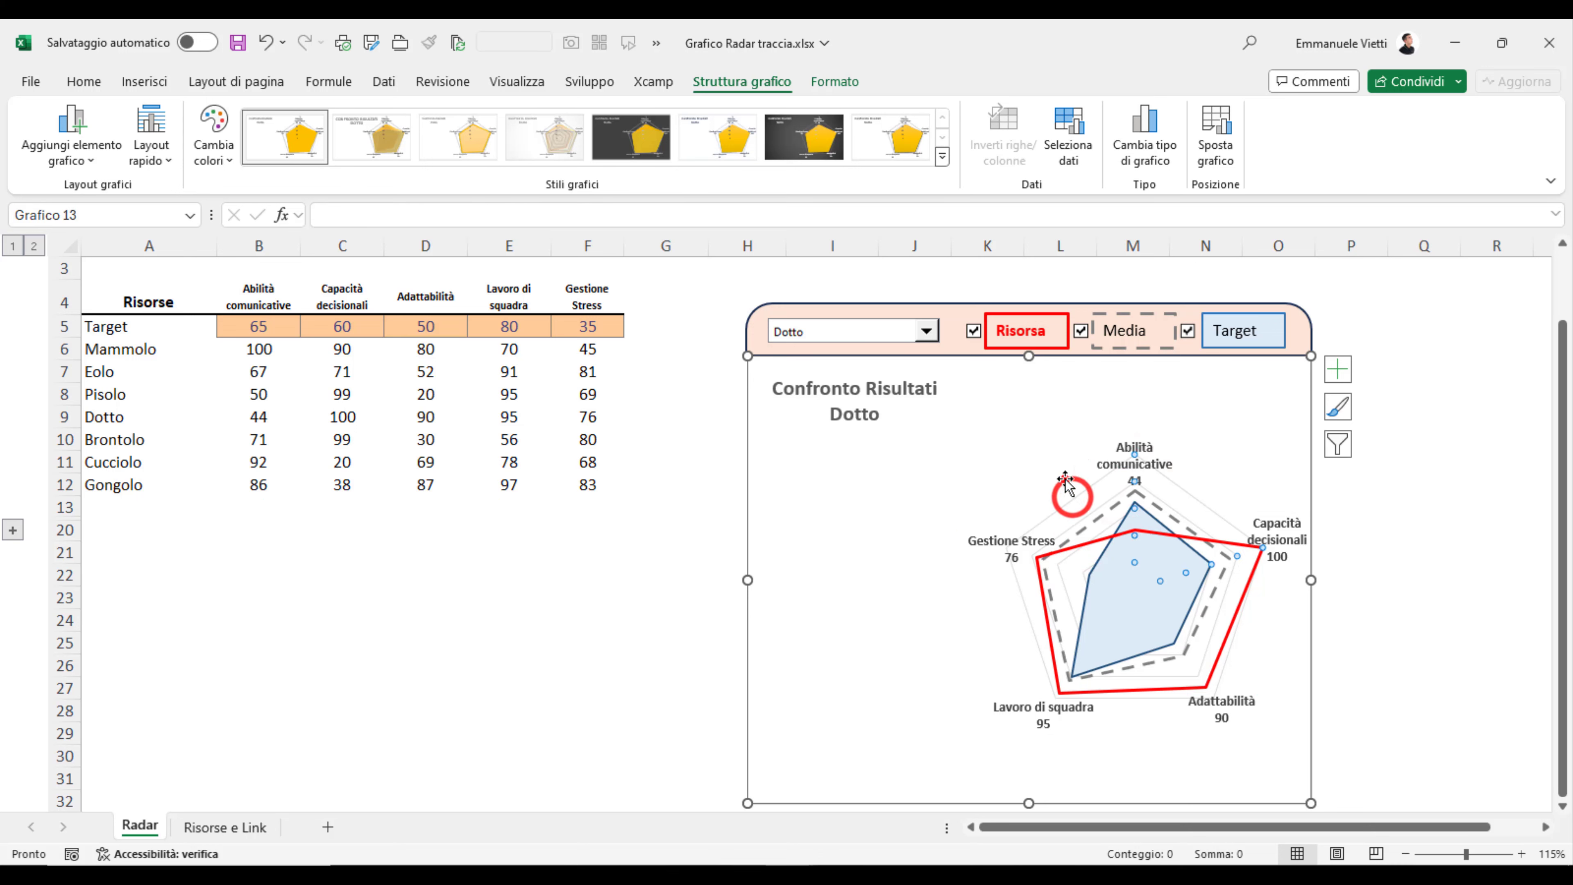
pyautogui.moveTo(979, 414); pyautogui.dragTo(960, 413)
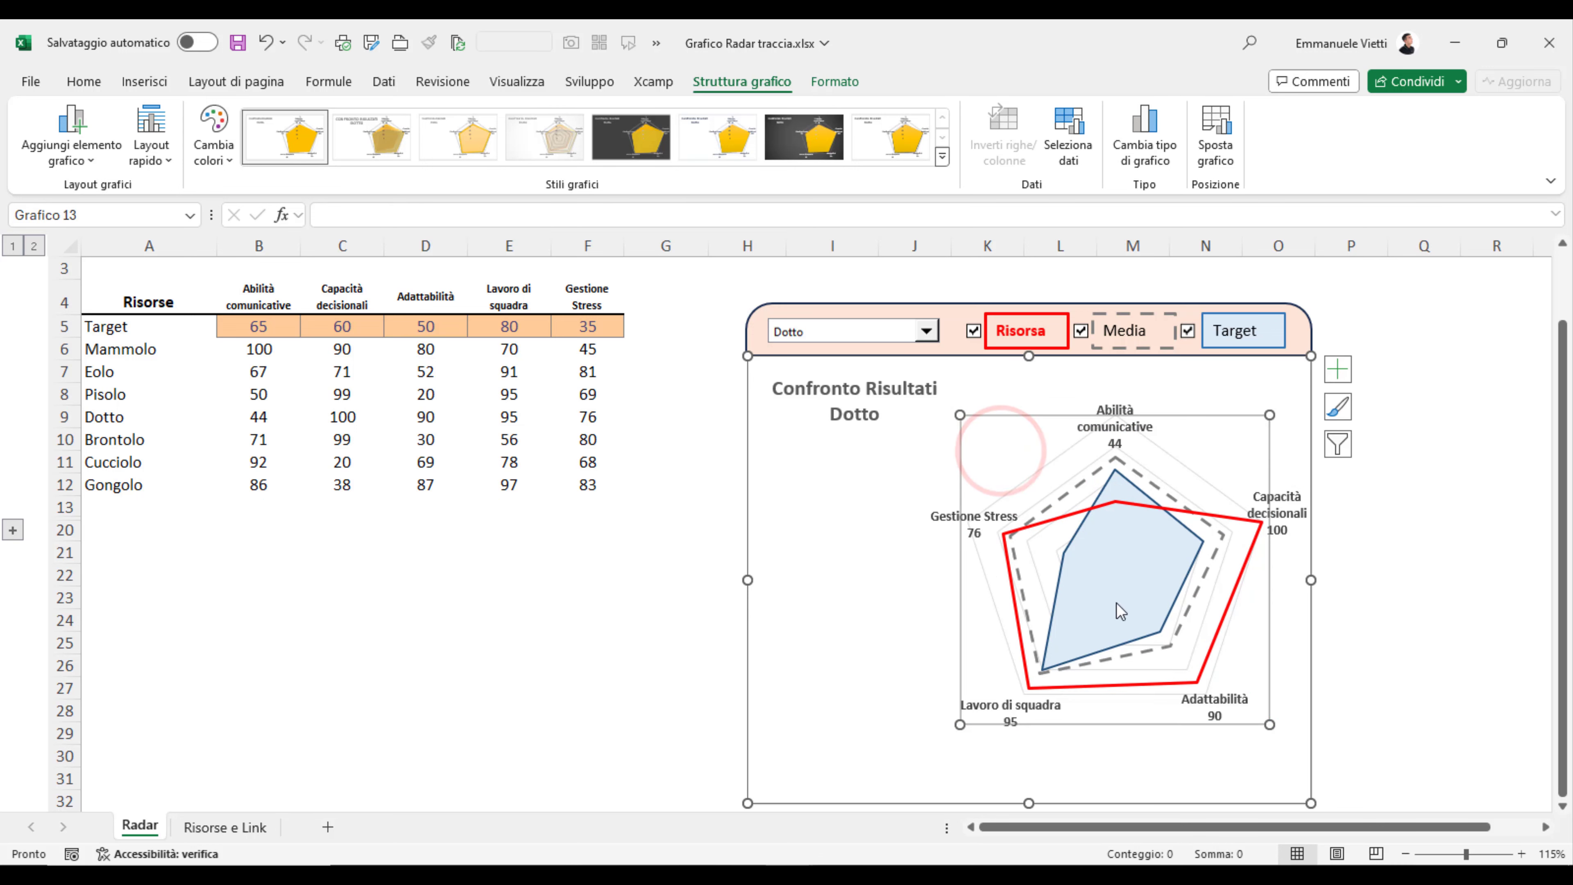
pyautogui.moveTo(1273, 723); pyautogui.dragTo(1280, 736)
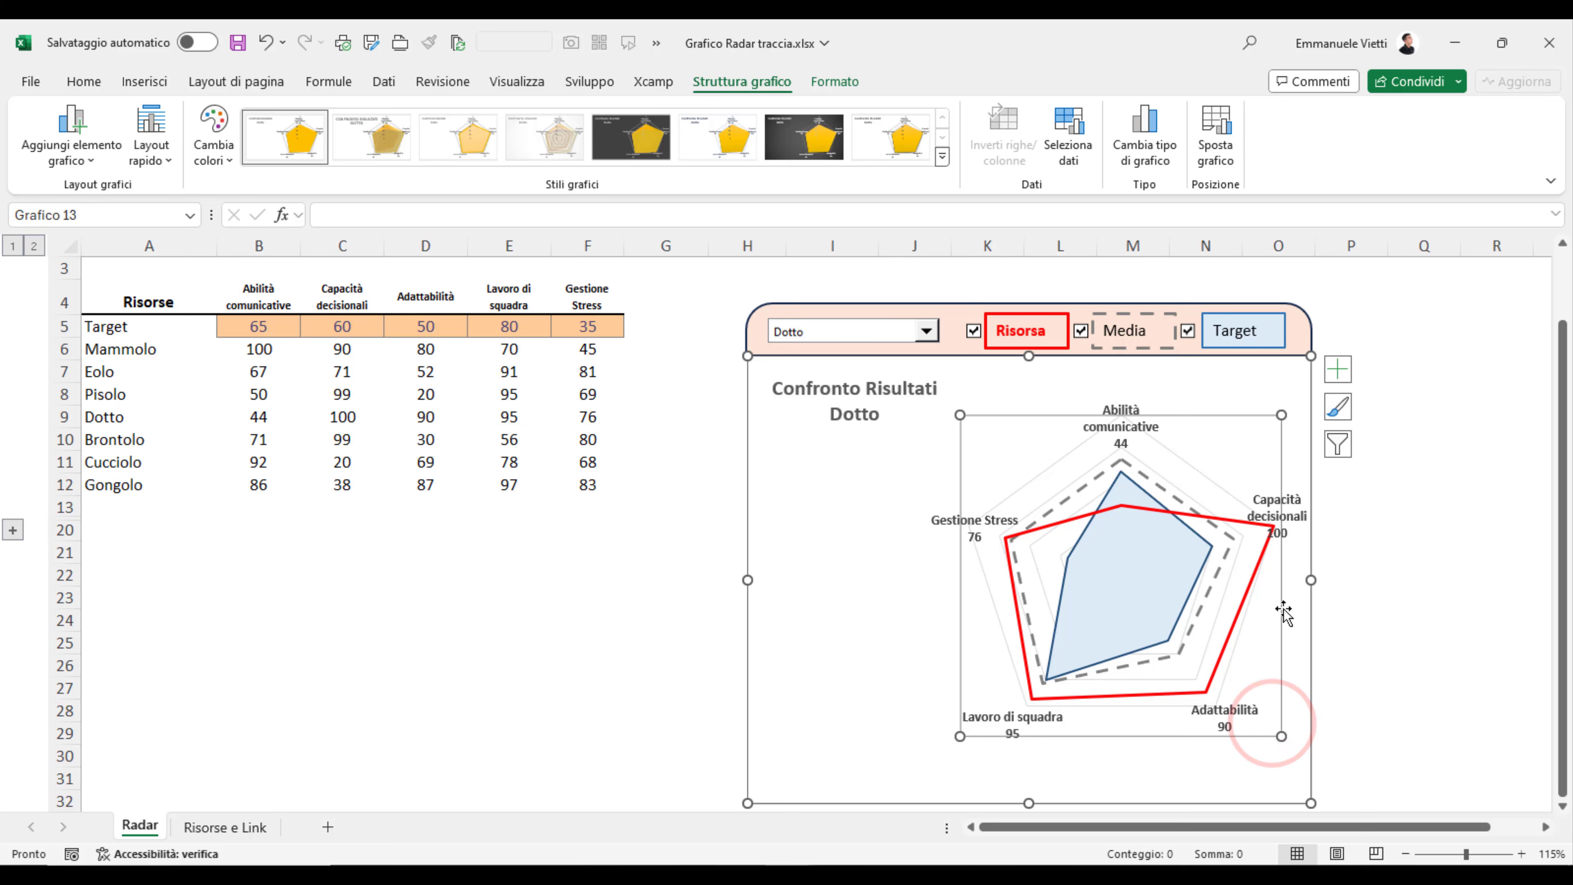
pyautogui.moveTo(1283, 613); pyautogui.dragTo(1263, 621)
pyautogui.click(926, 331)
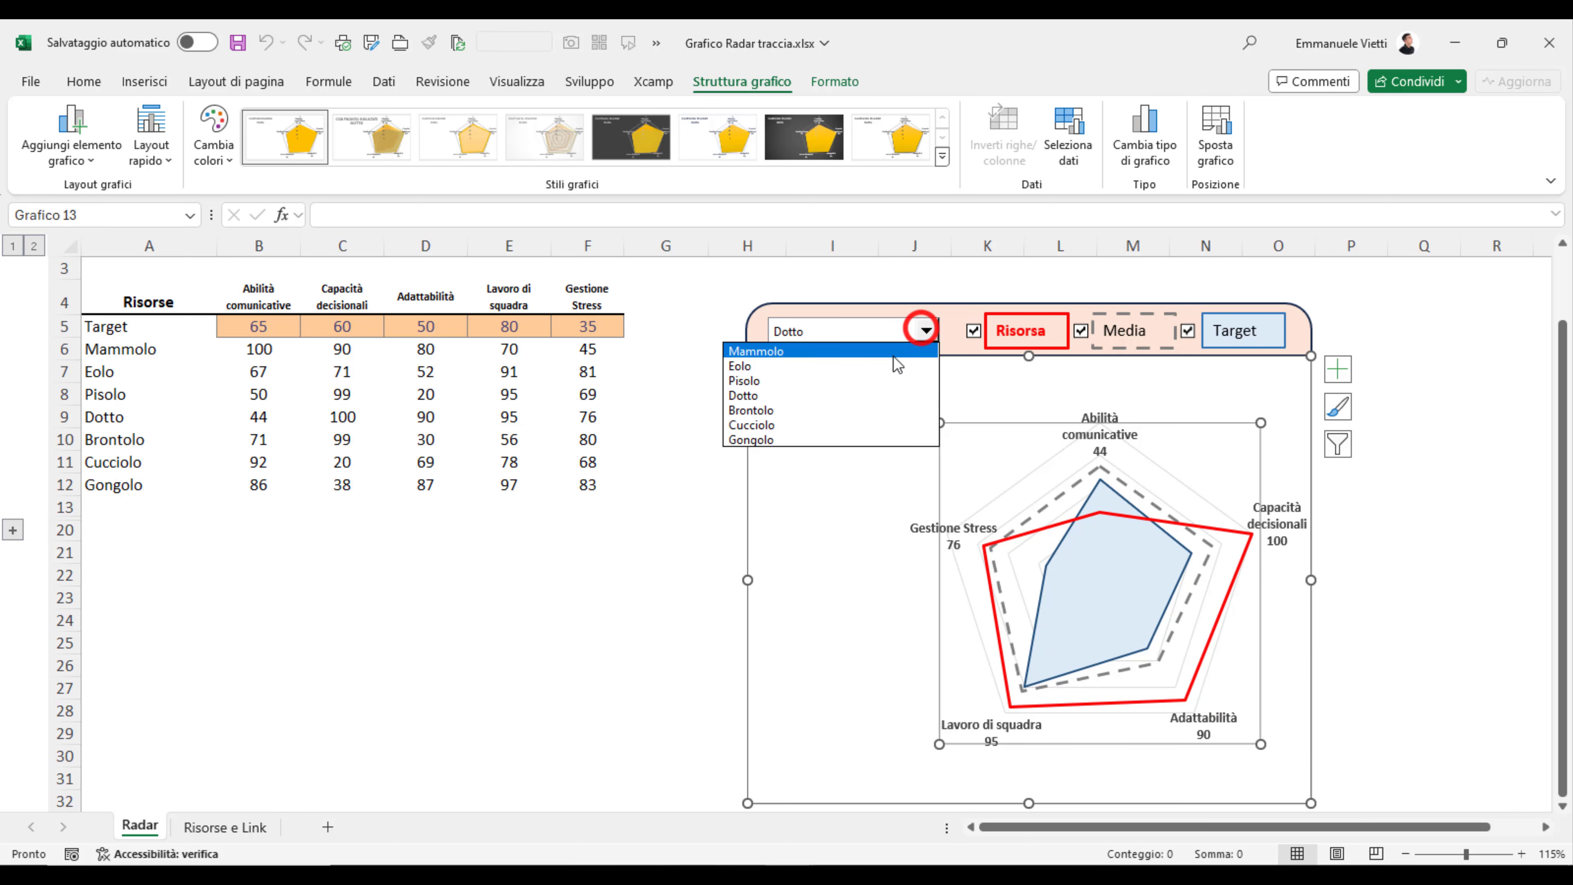
pyautogui.click(851, 411)
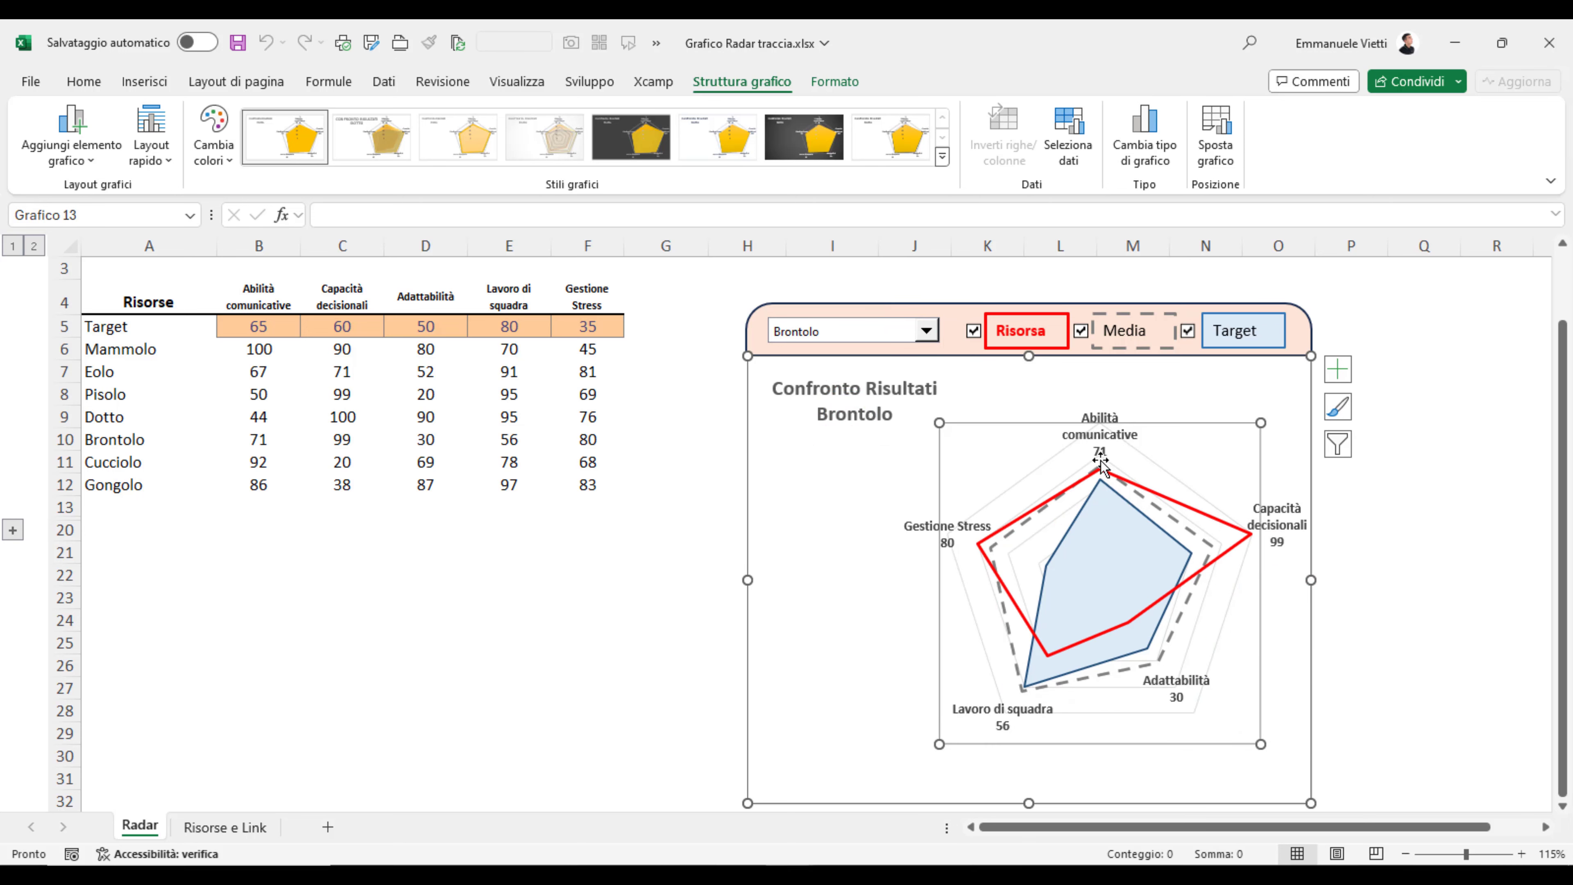